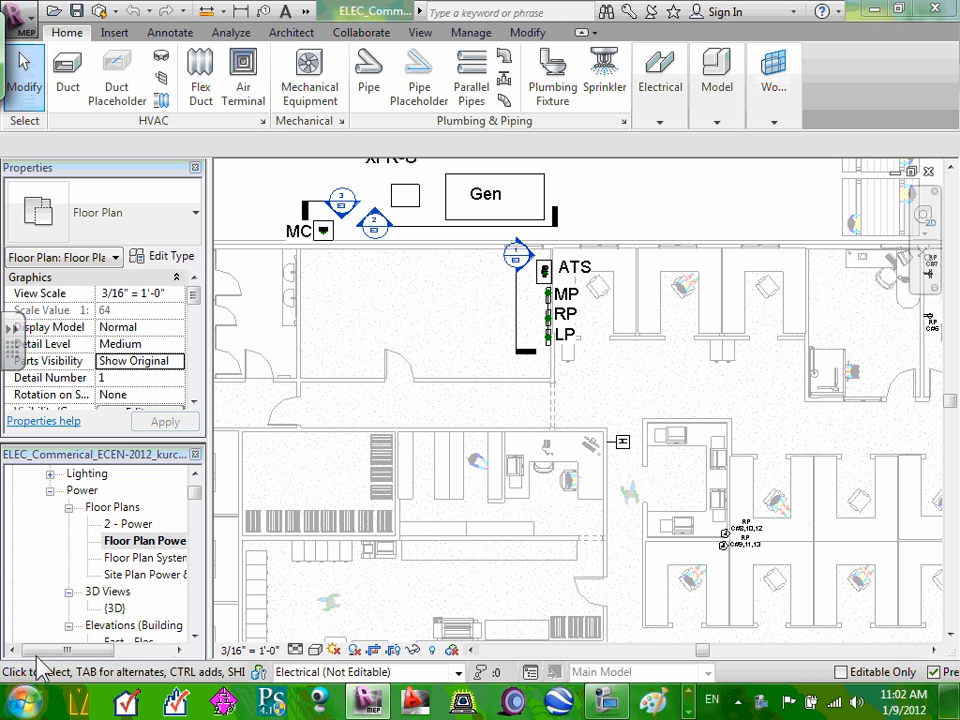
# Examine the Floor Plan Power view, focusing on the area around the generator, transfer switch and electrical panels
pyautogui.click(148, 546)
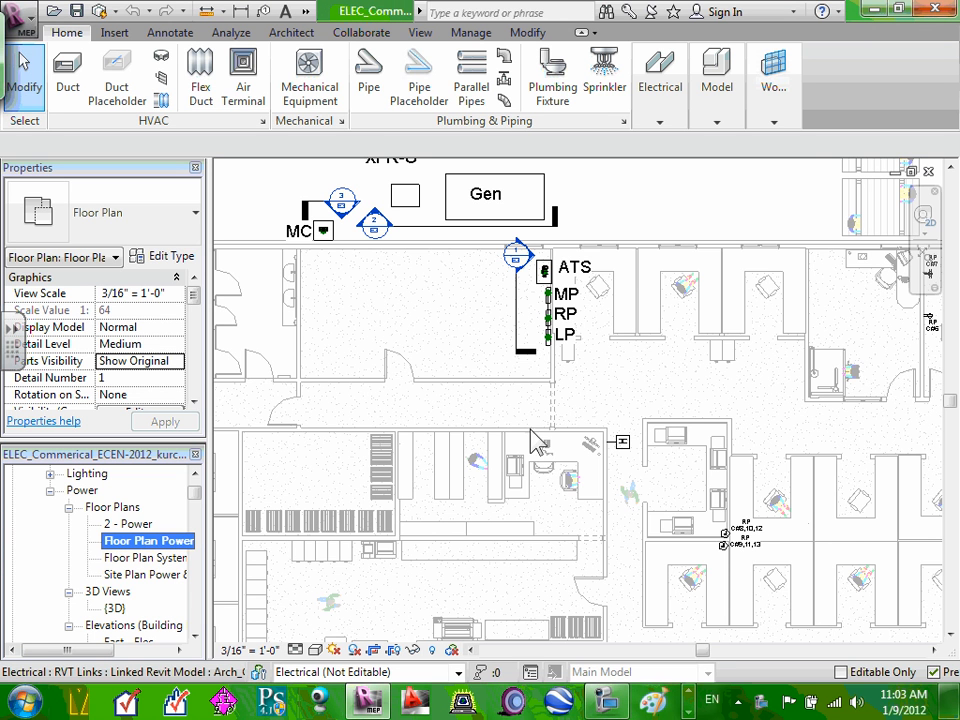
pyautogui.scroll(-5, 514, 439)
pyautogui.scroll(6, 520, 463)
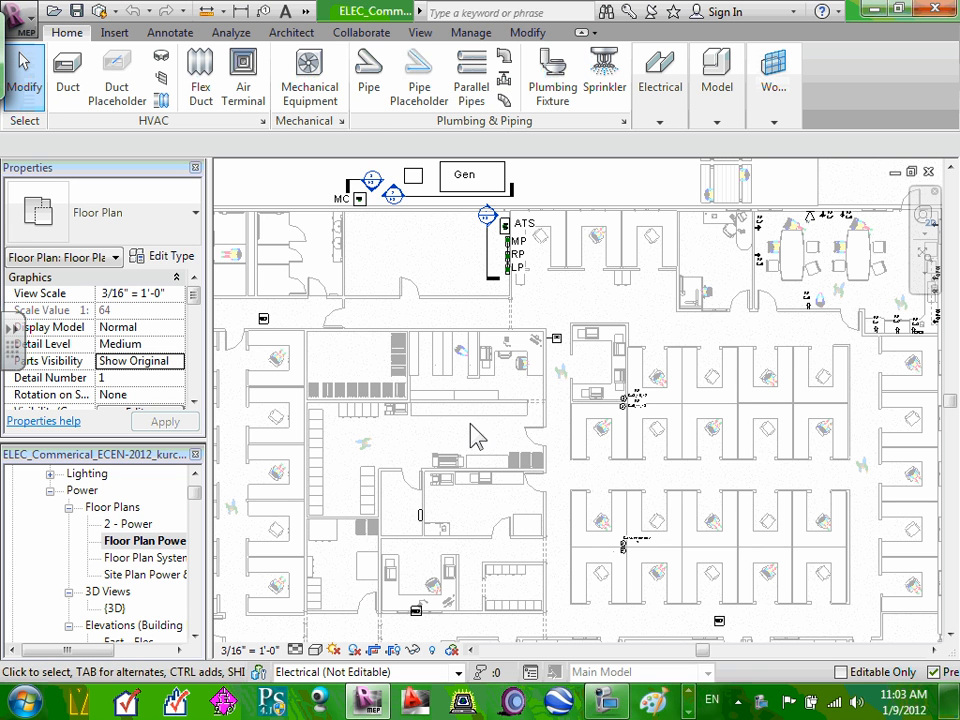
pyautogui.scroll(-4, 472, 430)
pyautogui.scroll(3, 420, 425)
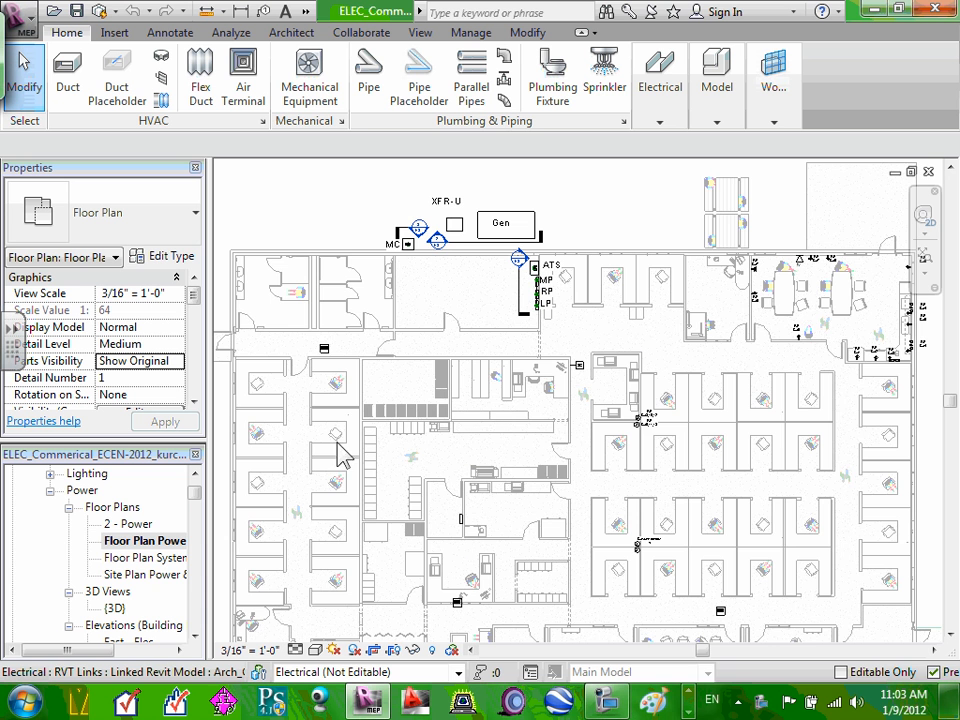
pyautogui.click(148, 544)
pyautogui.scroll(1, 437, 218)
pyautogui.scroll(1, 437, 218)
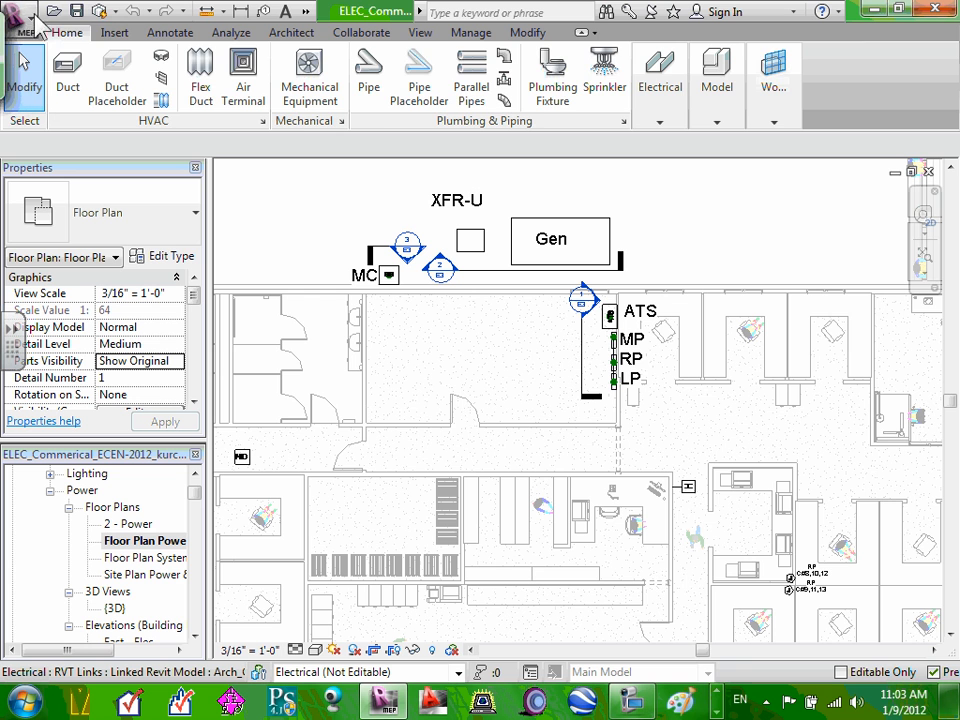
# Start loading families and browse from the Desktop's 2012 shortcut through Instructor, Revit and Revit Families-2011 to the Mechanical equipment folder
pyautogui.click(115, 33)
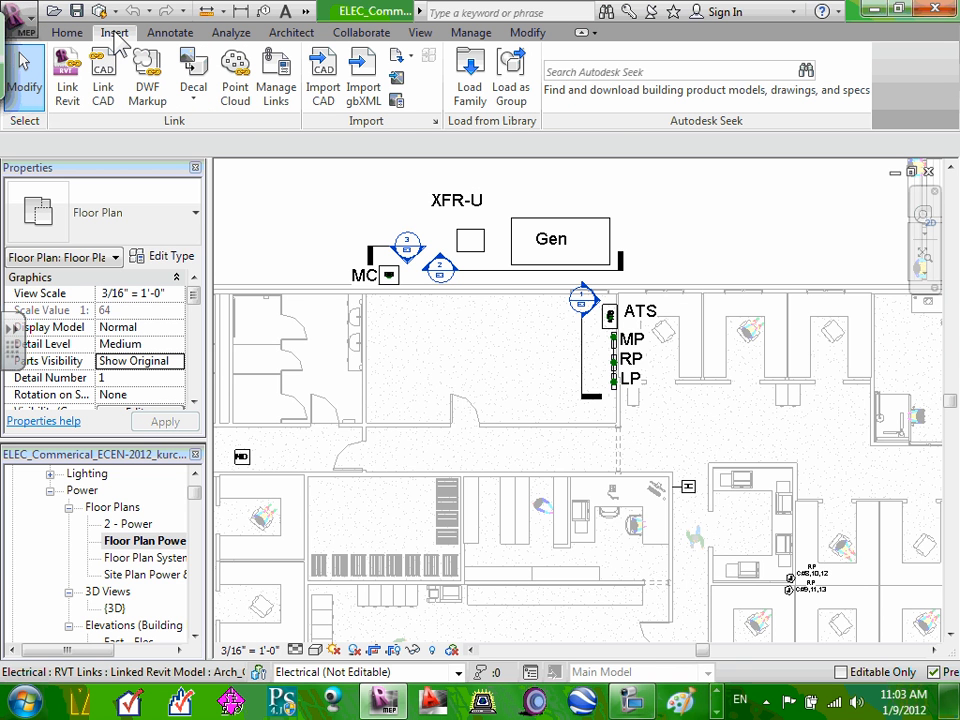
pyautogui.click(478, 88)
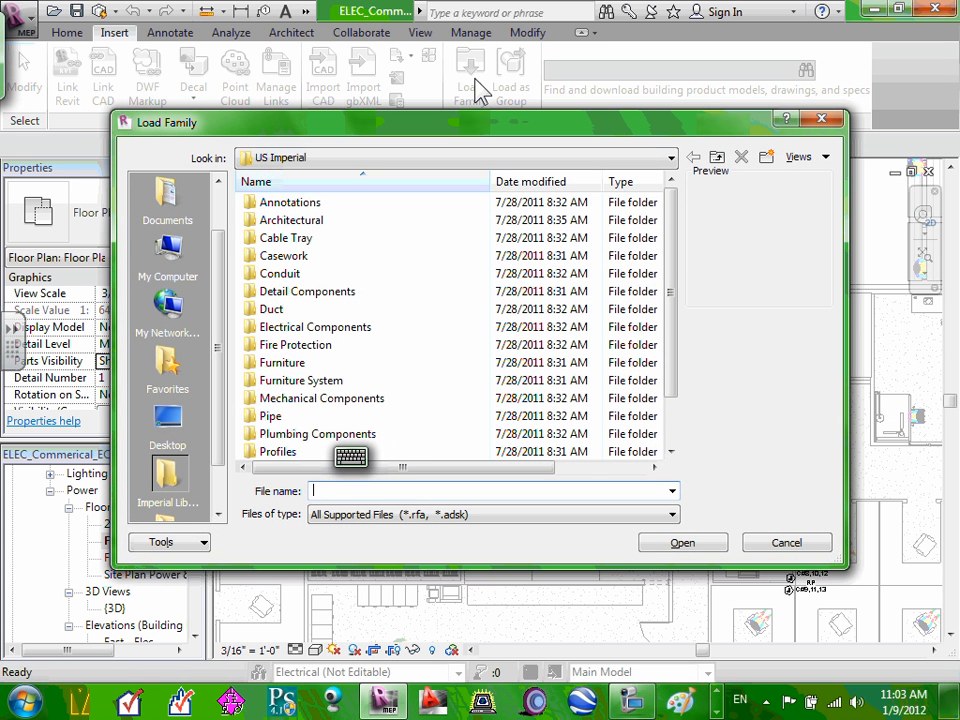
pyautogui.click(168, 418)
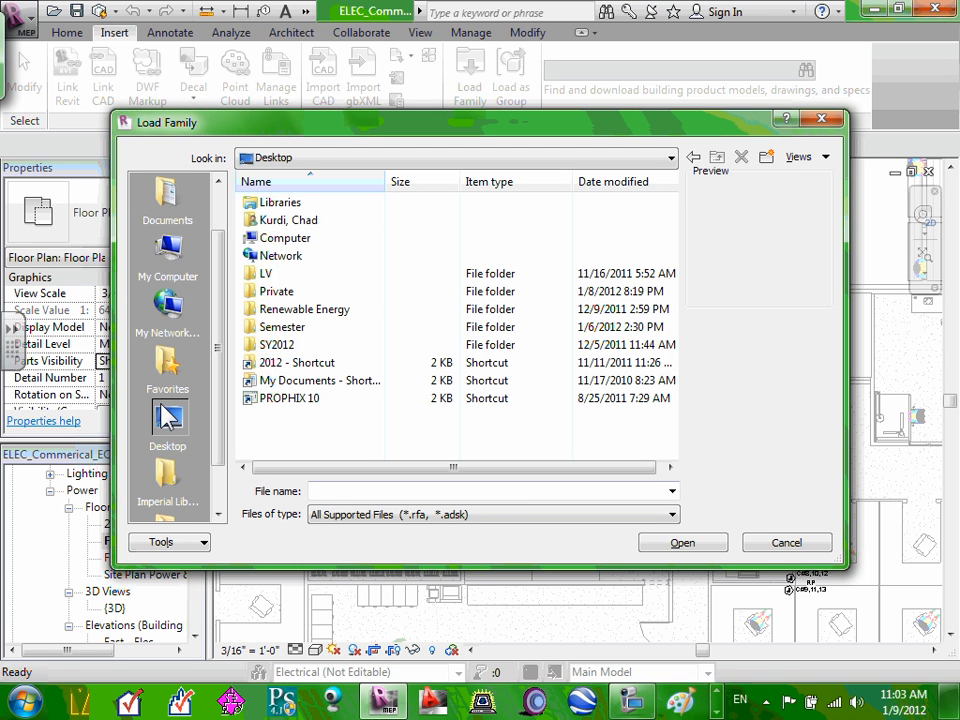
pyautogui.doubleClick(320, 366)
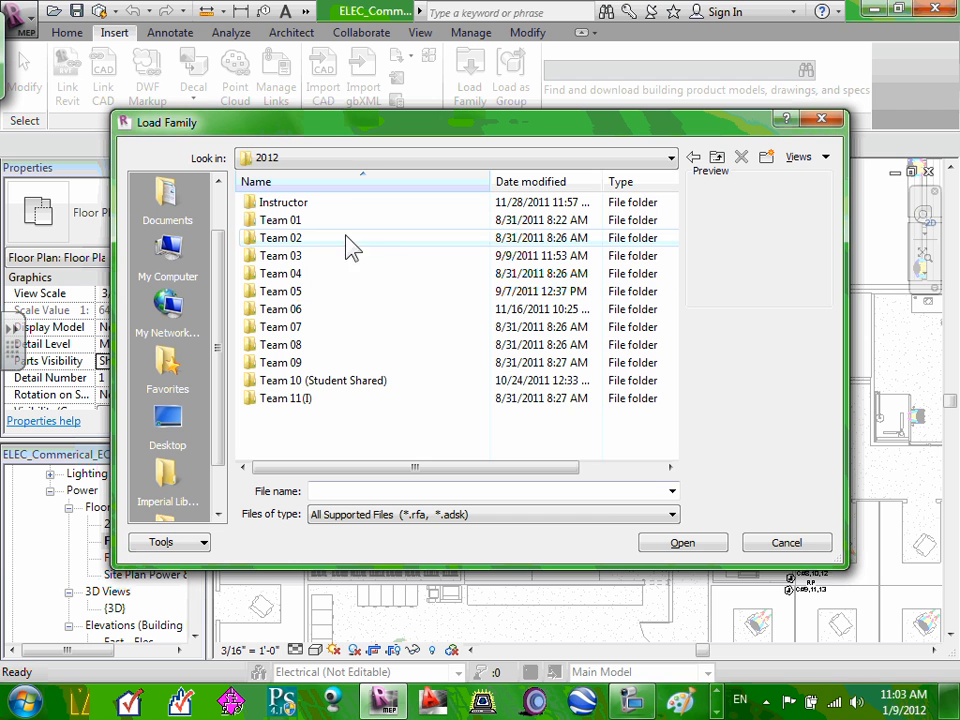
pyautogui.doubleClick(299, 204)
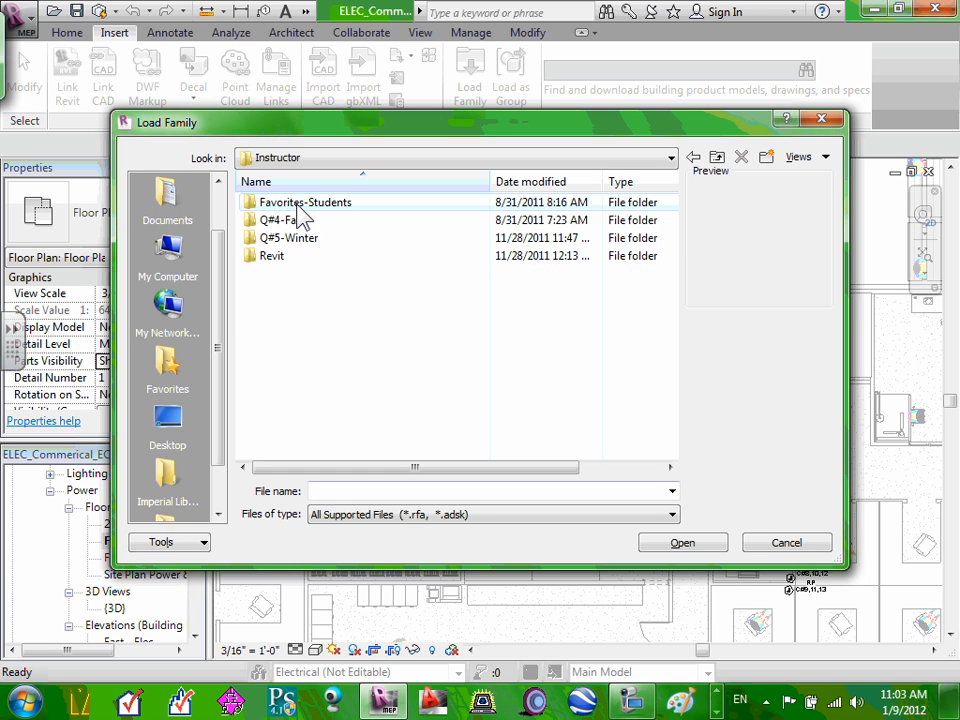
pyautogui.click(281, 262)
pyautogui.doubleClick(281, 262)
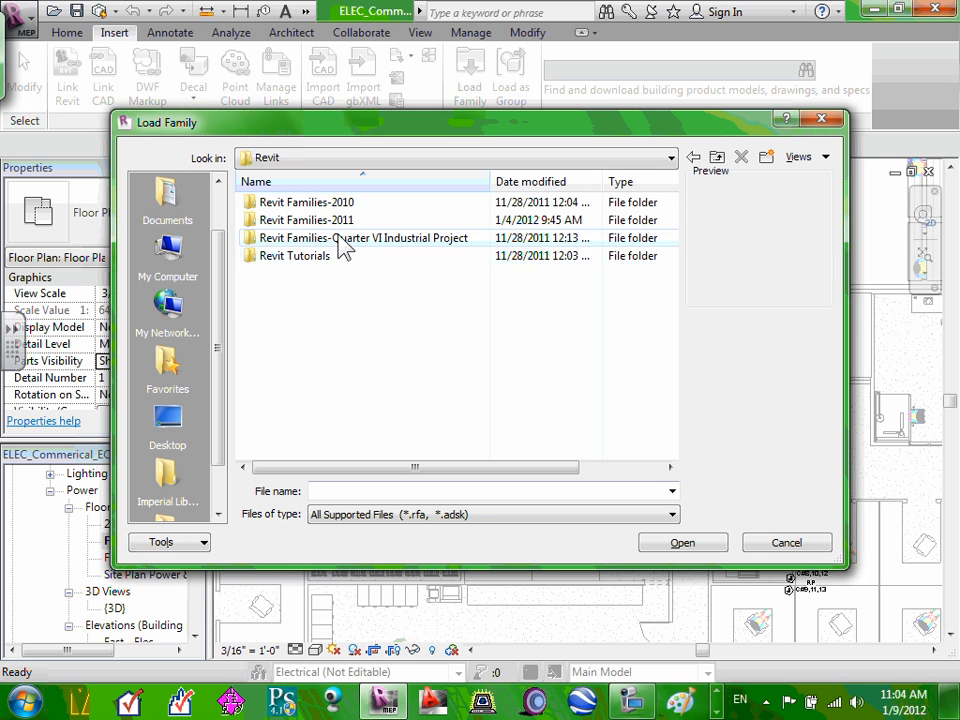
pyautogui.click(344, 222)
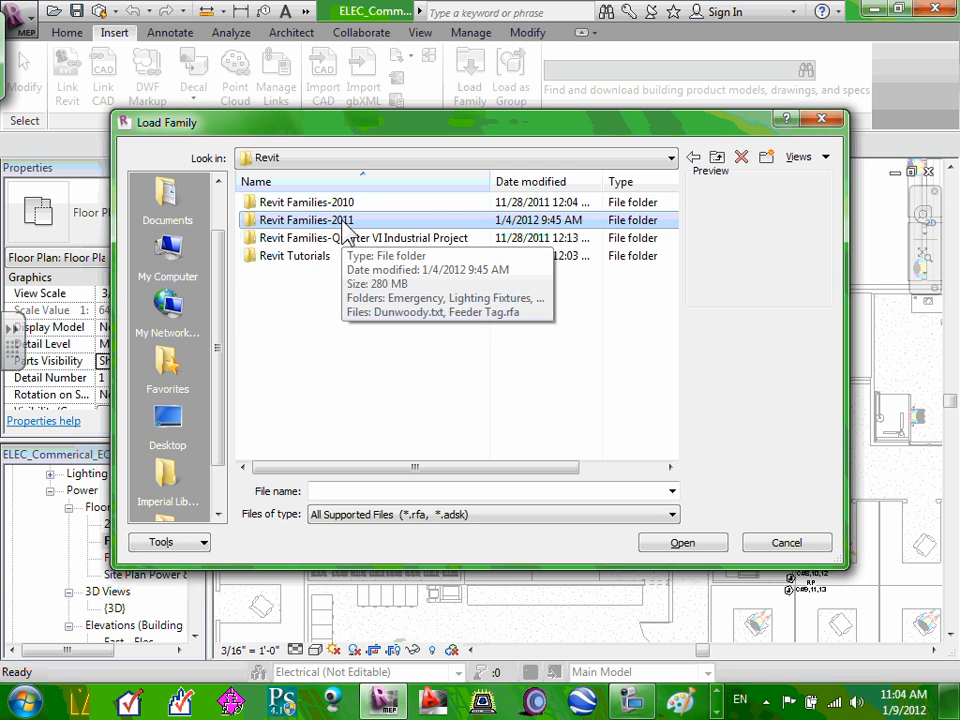
pyautogui.doubleClick(343, 230)
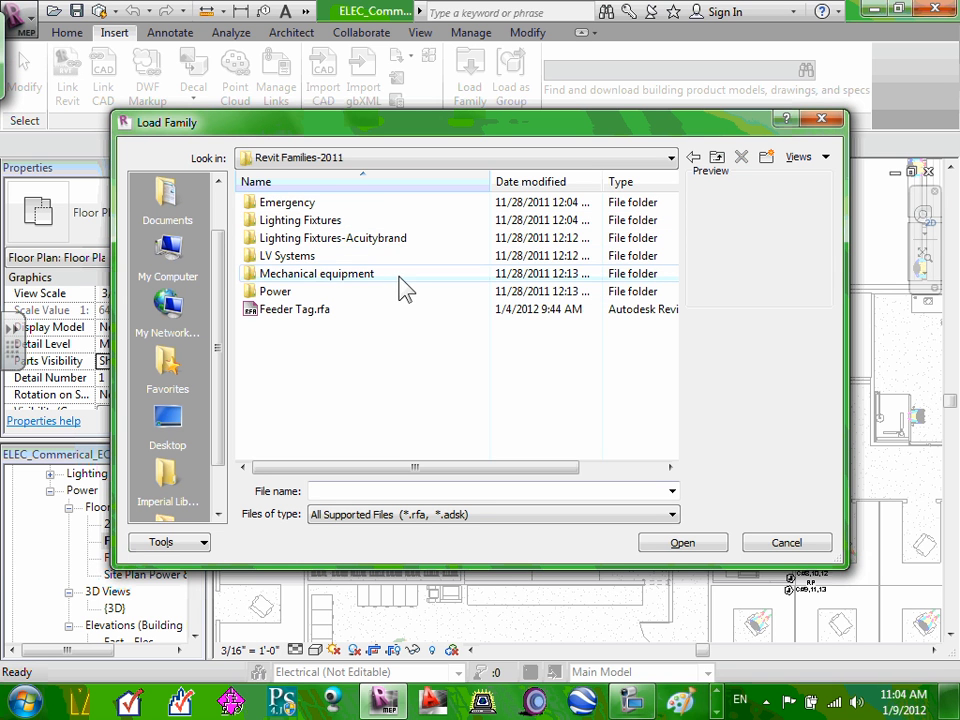
pyautogui.click(350, 275)
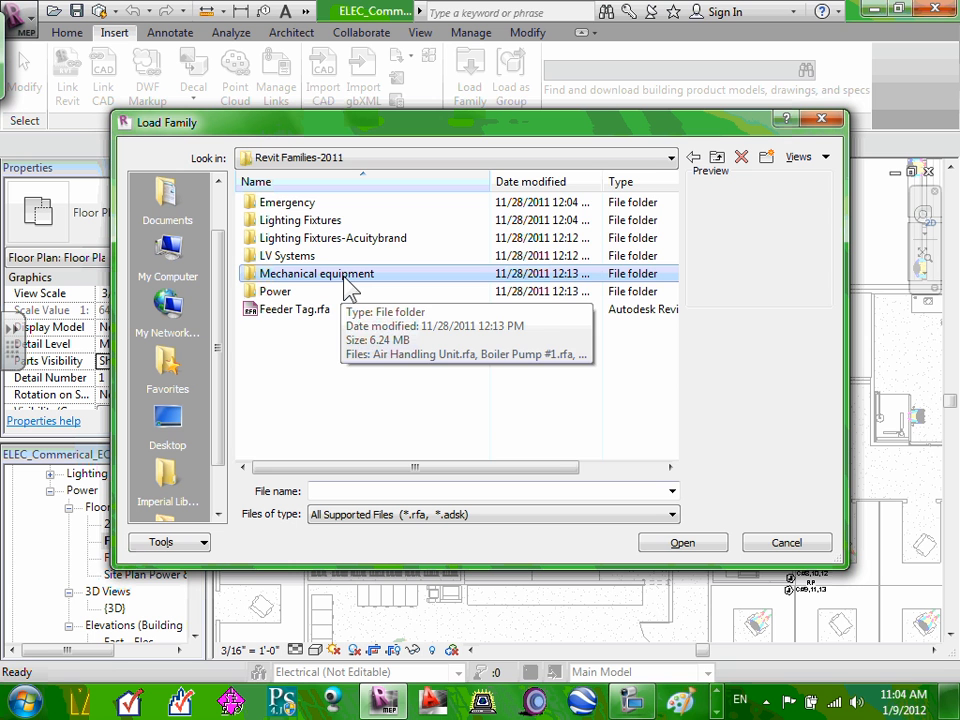
pyautogui.doubleClick(350, 278)
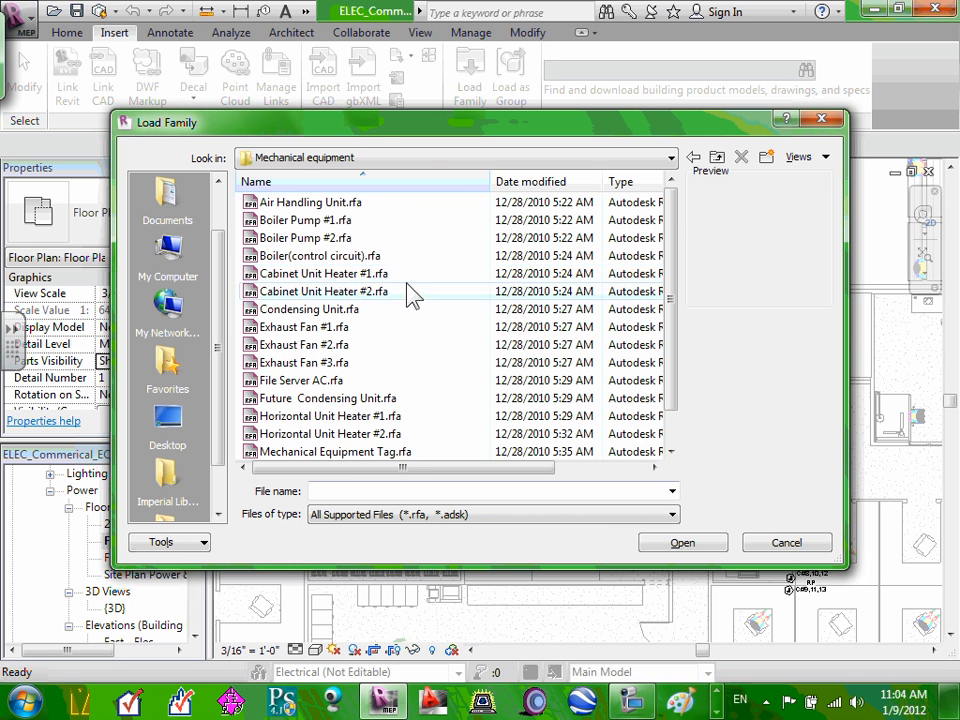
# Preview the Air Handling Unit, Boiler Pump #1 and Boiler Pump #2 family files
pyautogui.scroll(-1, 408, 294)
pyautogui.scroll(1, 412, 296)
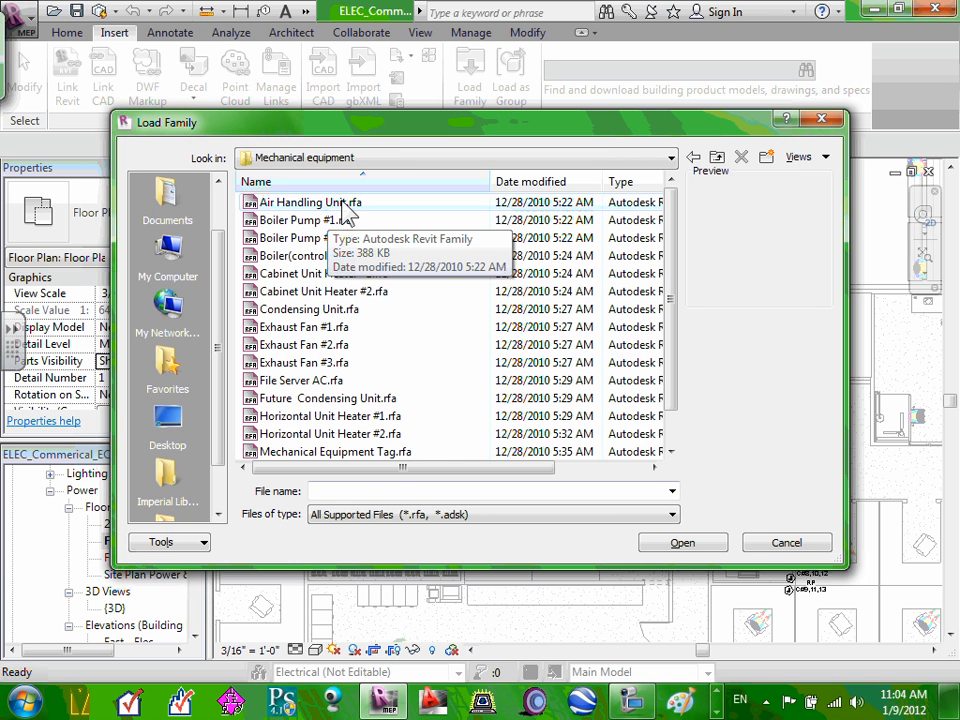
pyautogui.click(308, 203)
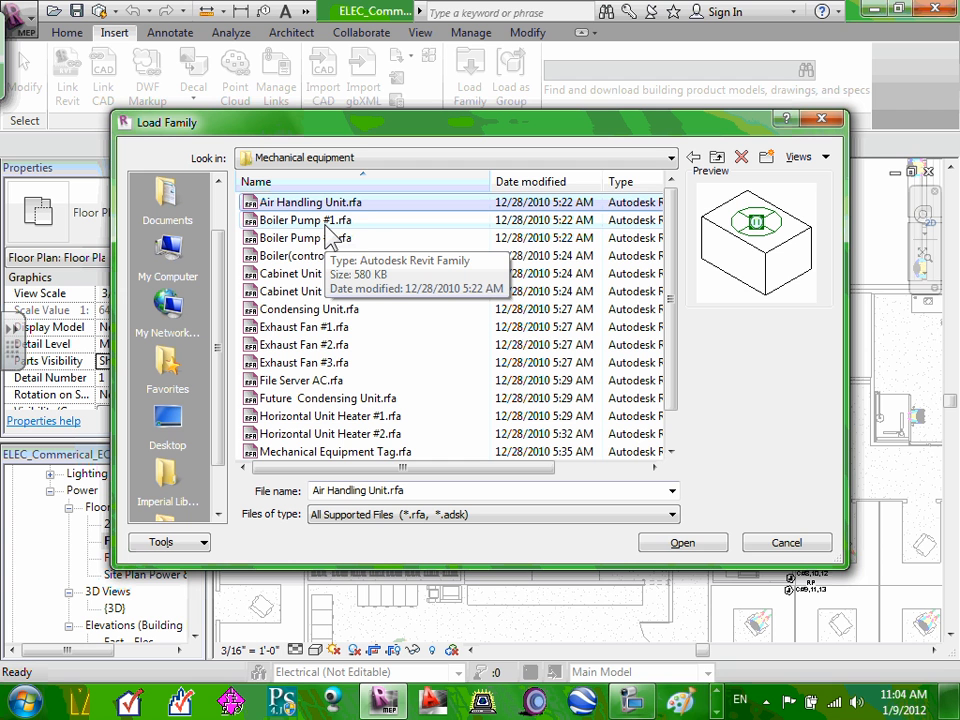
pyautogui.click(314, 221)
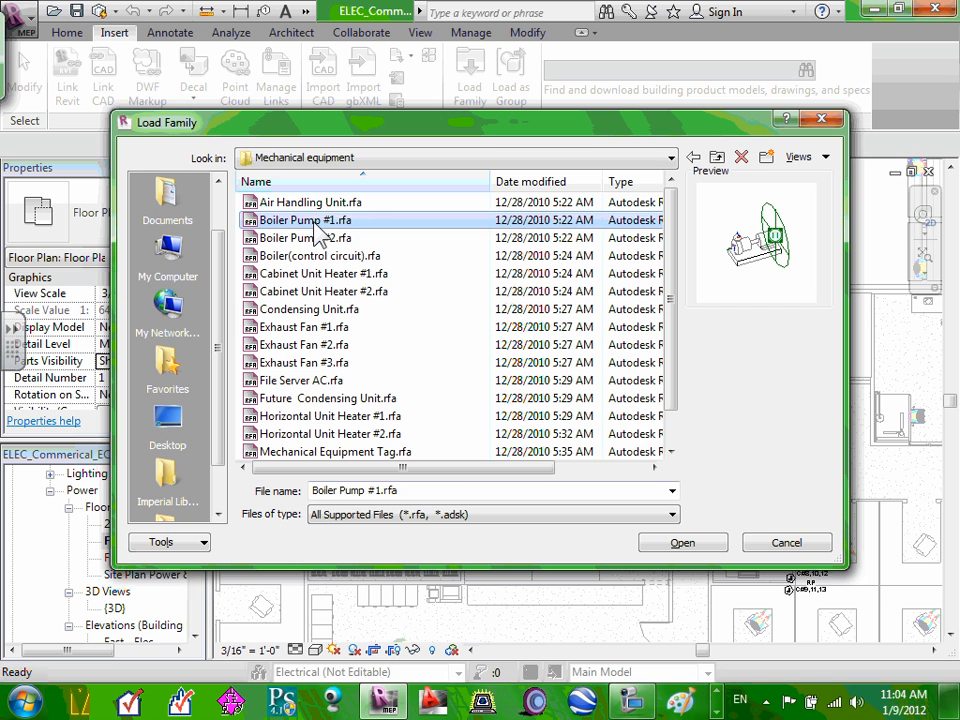
pyautogui.click(324, 239)
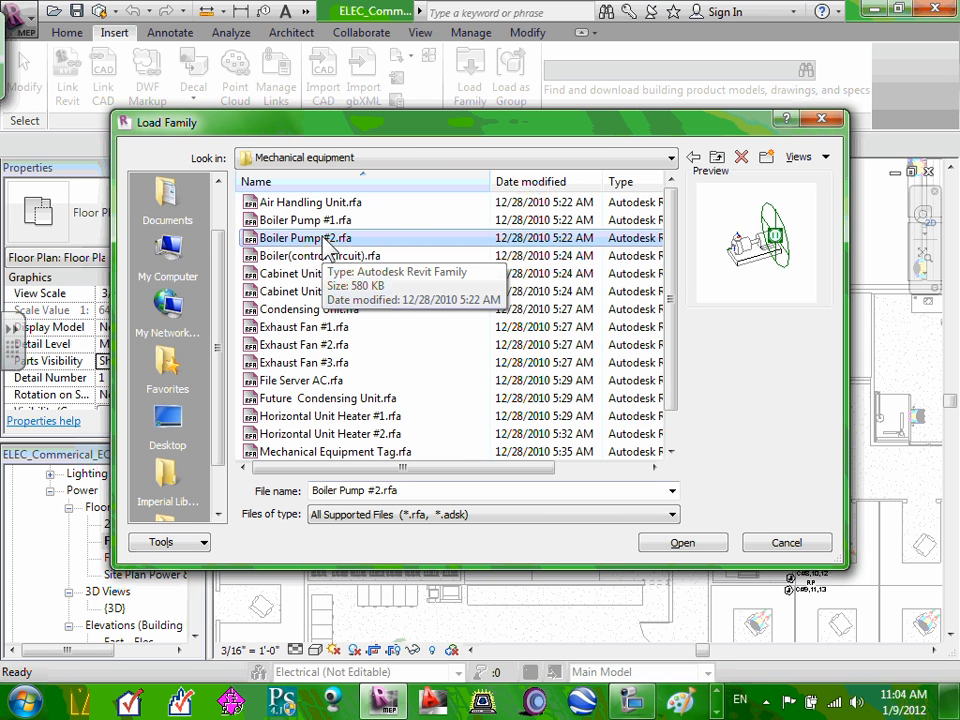
pyautogui.click(290, 220)
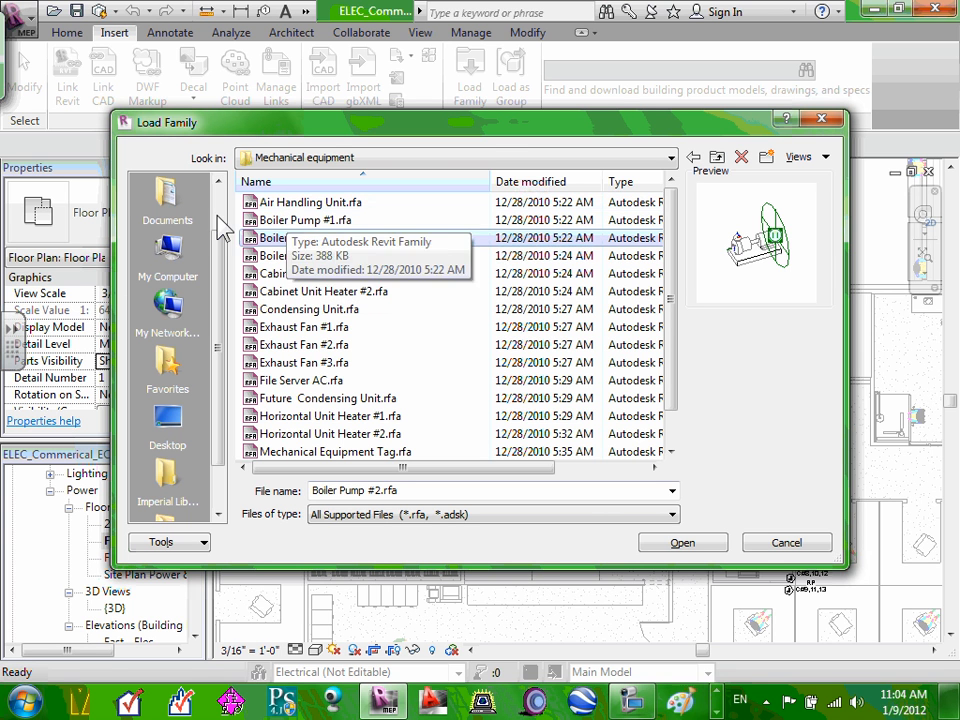
pyautogui.click(322, 237)
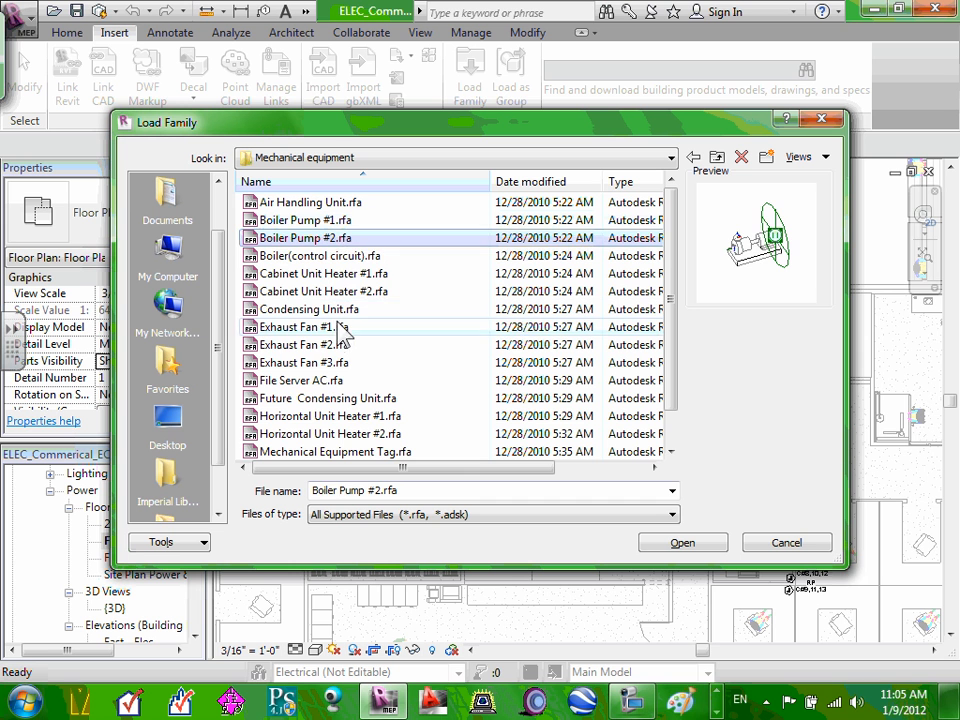
# Preview the exhaust fan, File Server AC, Future Condensing Unit, horizontal unit heater, equipment tag and Recirculating Pump family files
pyautogui.click(337, 328)
pyautogui.click(335, 345)
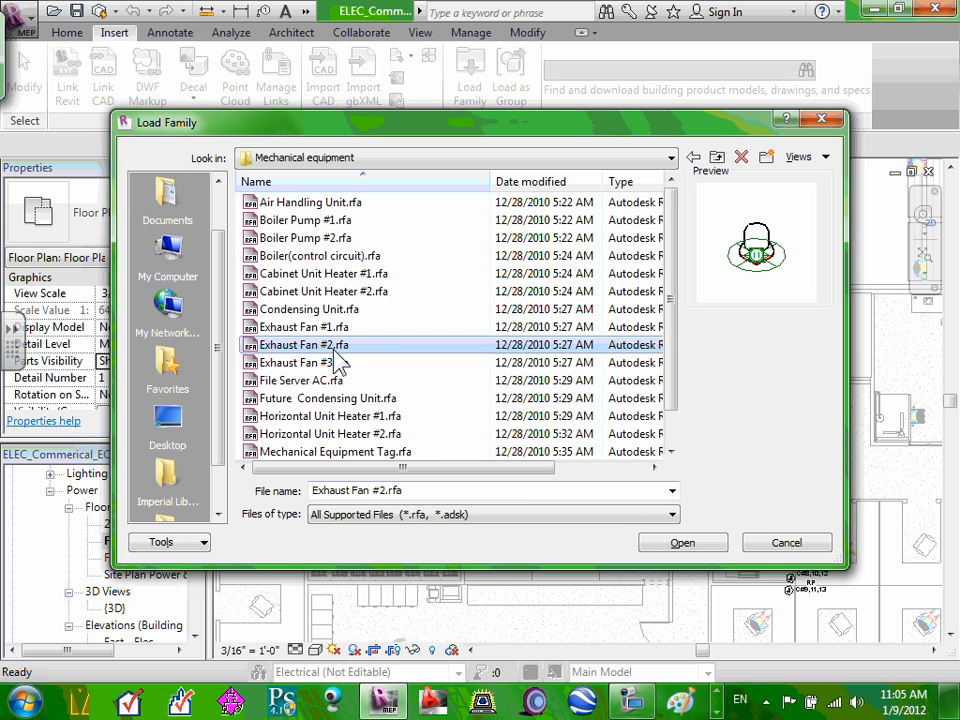
pyautogui.click(325, 365)
pyautogui.scroll(-1, 325, 368)
pyautogui.click(327, 349)
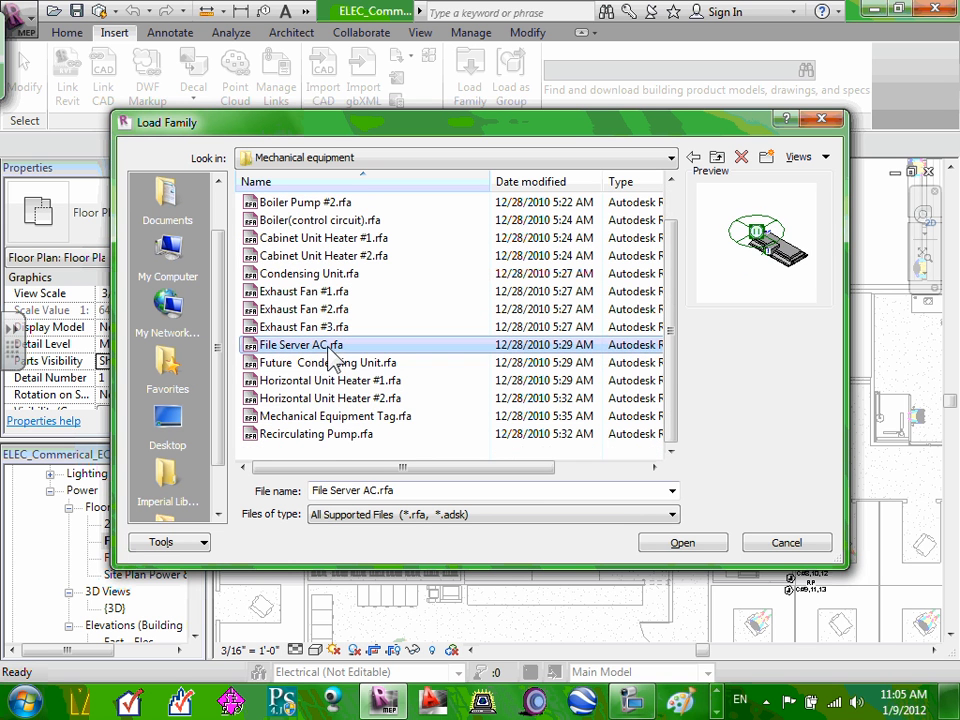
pyautogui.click(330, 366)
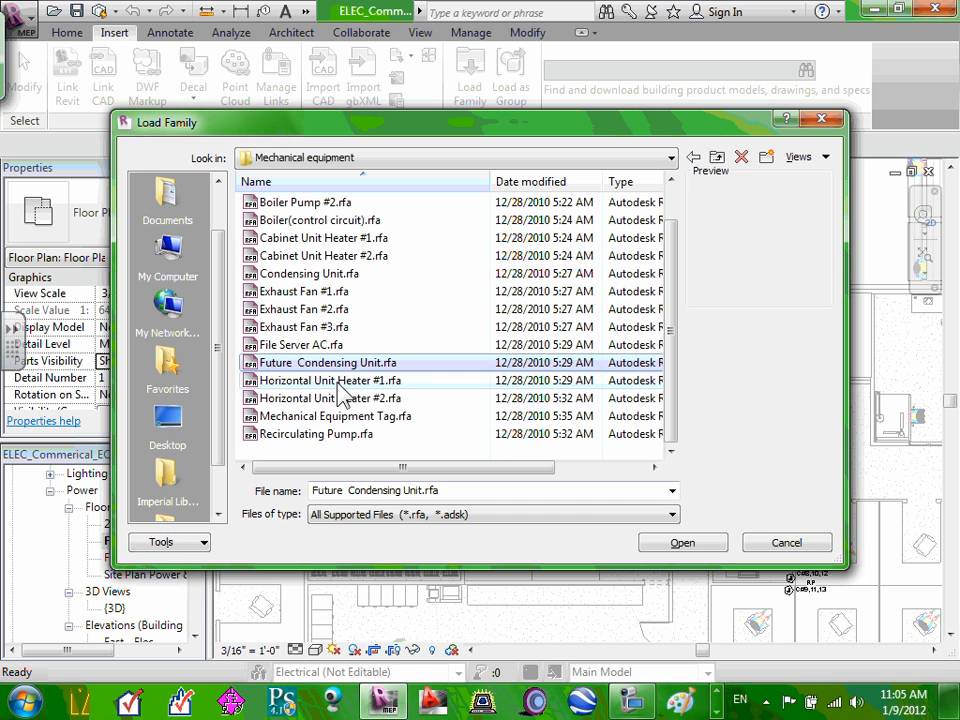
pyautogui.click(336, 383)
pyautogui.click(337, 399)
pyautogui.click(336, 416)
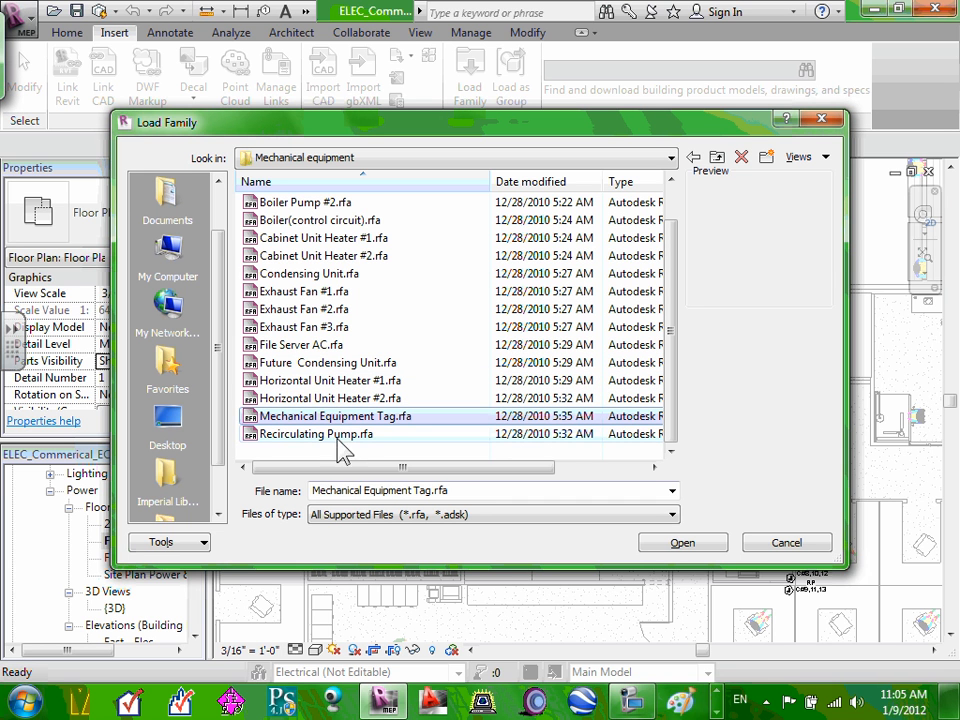
pyautogui.click(341, 433)
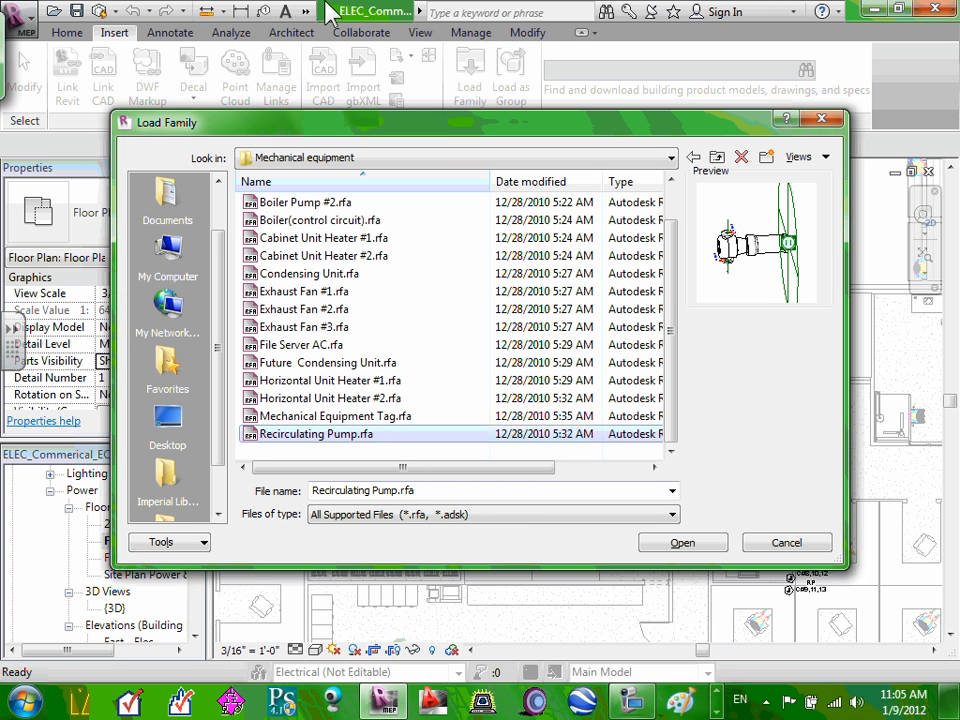
# Load all mechanical equipment families, from Air Handling Unit.rfa through Recirculating Pump.rfa, into the project
pyautogui.scroll(1, 354, 3)
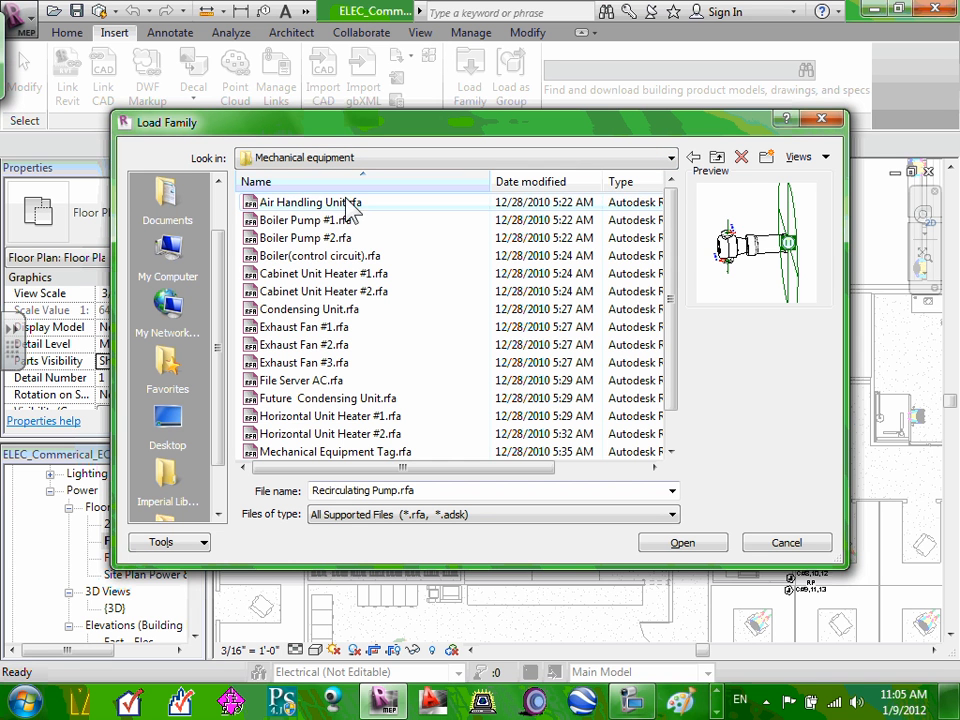
pyautogui.click(342, 203)
pyautogui.scroll(-1, 671, 360)
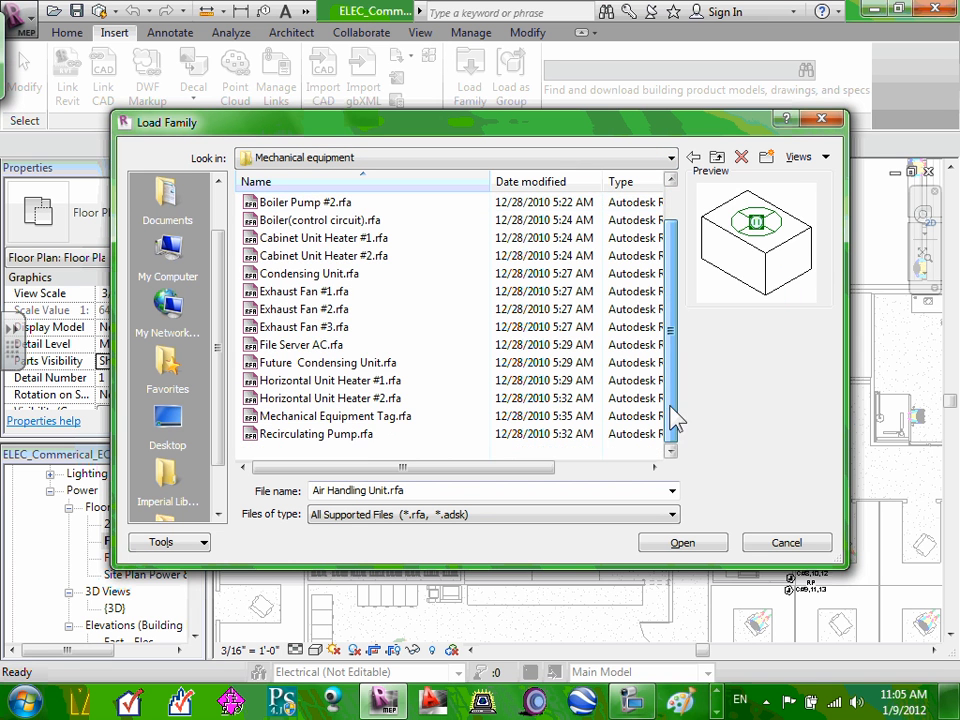
pyautogui.click(357, 438)
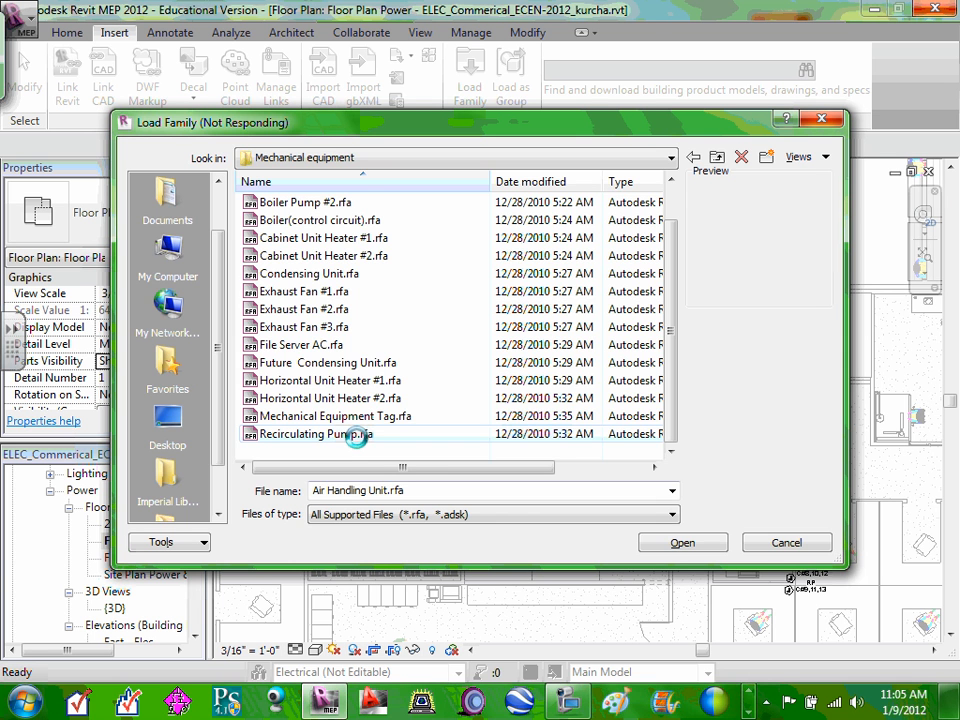
pyautogui.keyDown('shift'); pyautogui.click(356, 434); pyautogui.keyUp('shift')
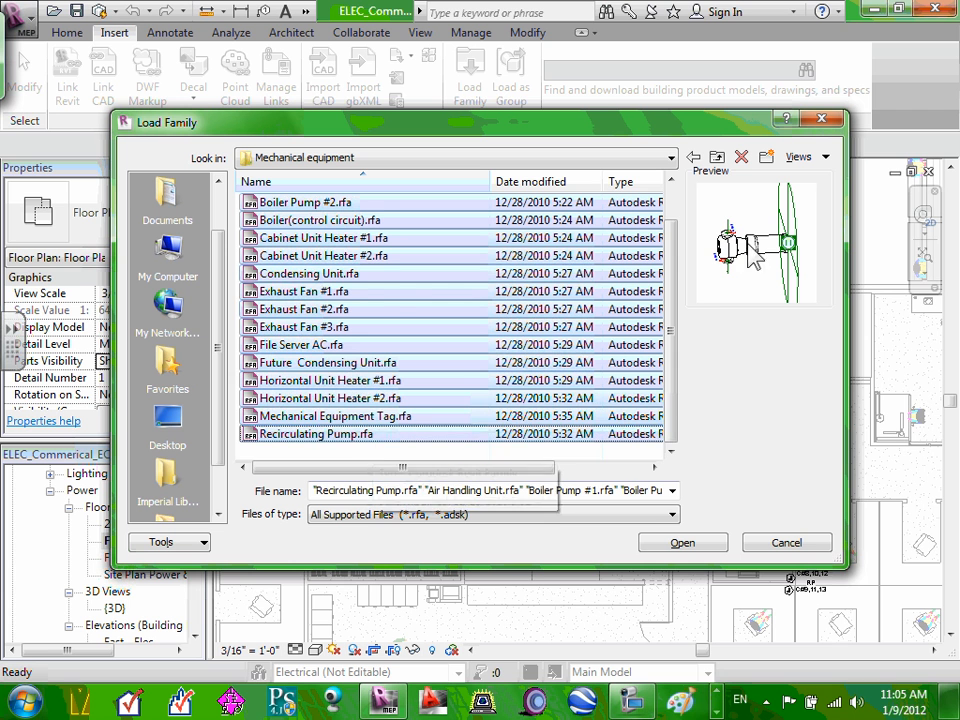
pyautogui.scroll(1, 678, 245)
pyautogui.moveTo(678, 245); pyautogui.dragTo(686, 185)
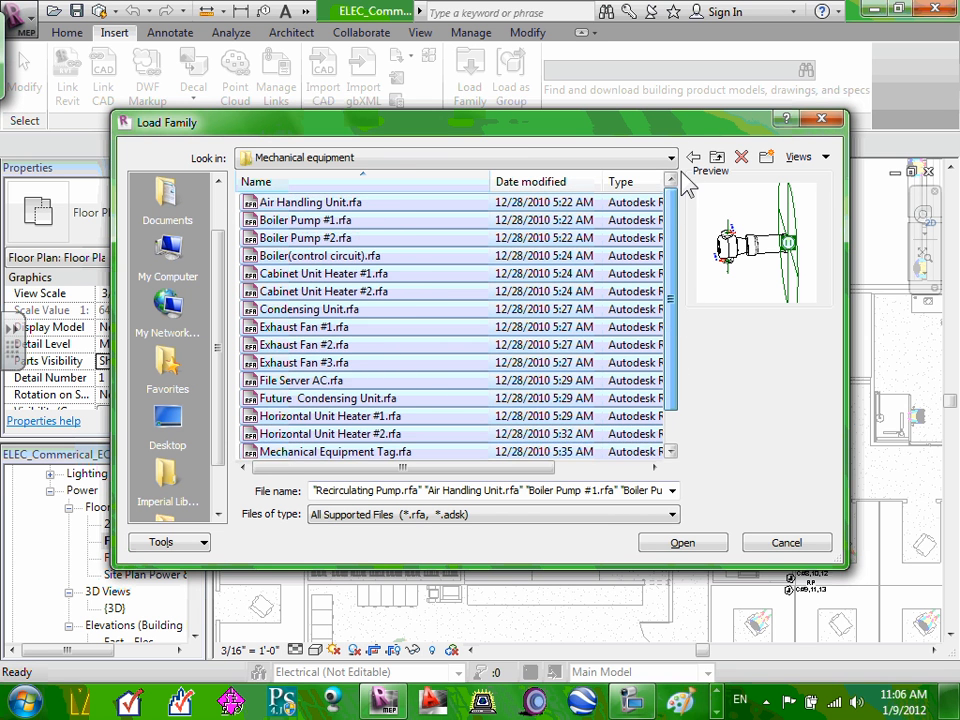
pyautogui.click(688, 548)
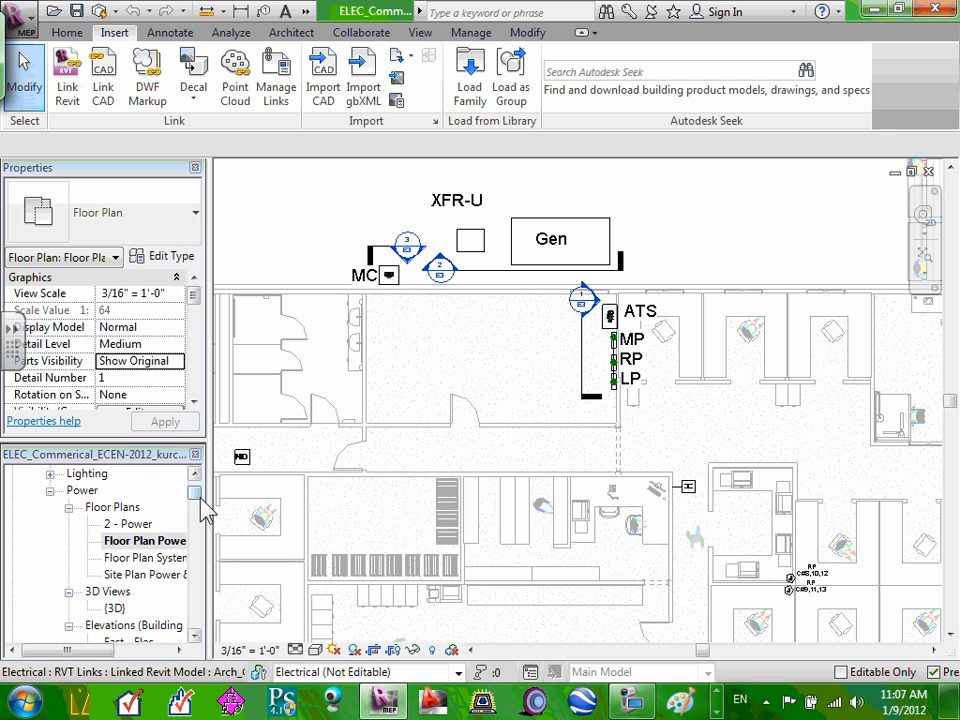
# Start placing mechanical equipment and review the available equipment types, including the boiler pumps, cabinet unit heaters and horizontal unit heaters
pyautogui.moveTo(199, 502)
pyautogui.mouseDown()
pyautogui.moveTo(191, 564)
pyautogui.moveTo(189, 535)
pyautogui.mouseUp()
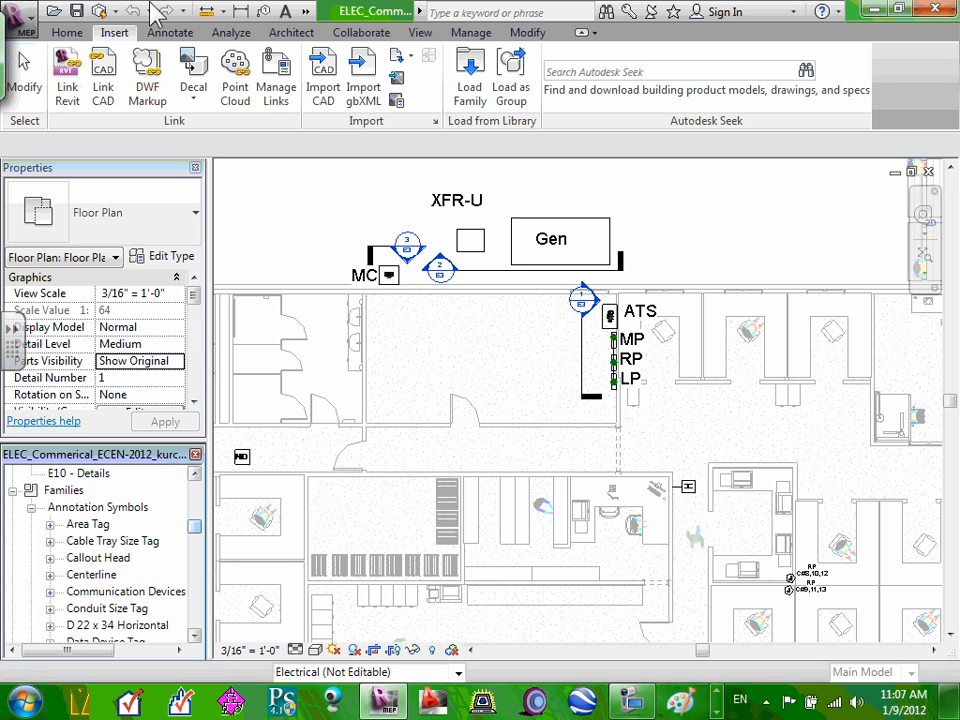
pyautogui.click(67, 33)
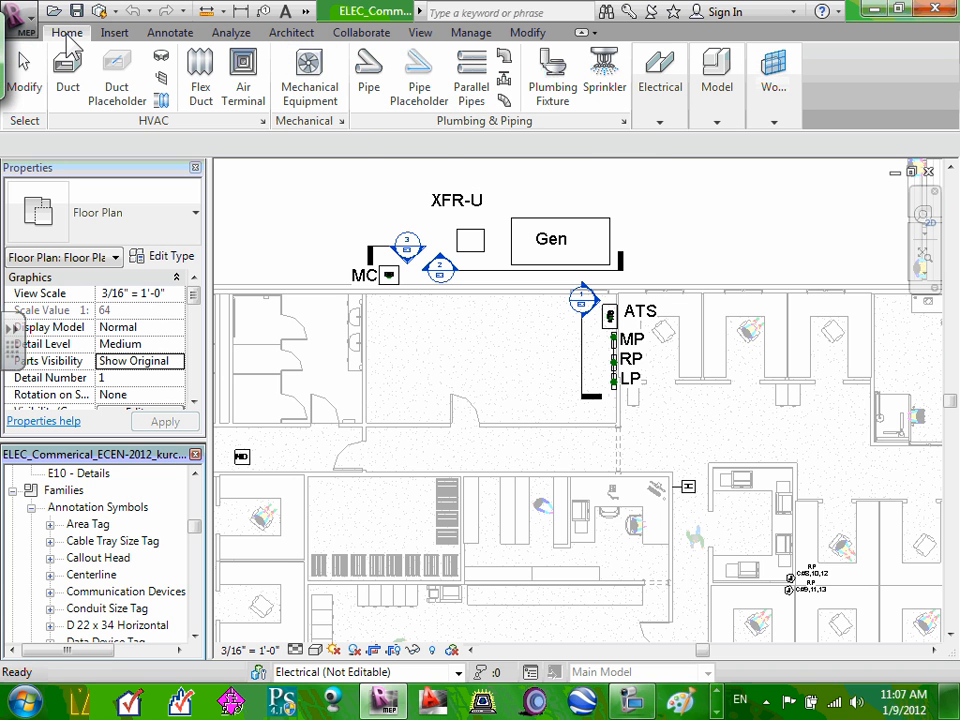
pyautogui.click(318, 80)
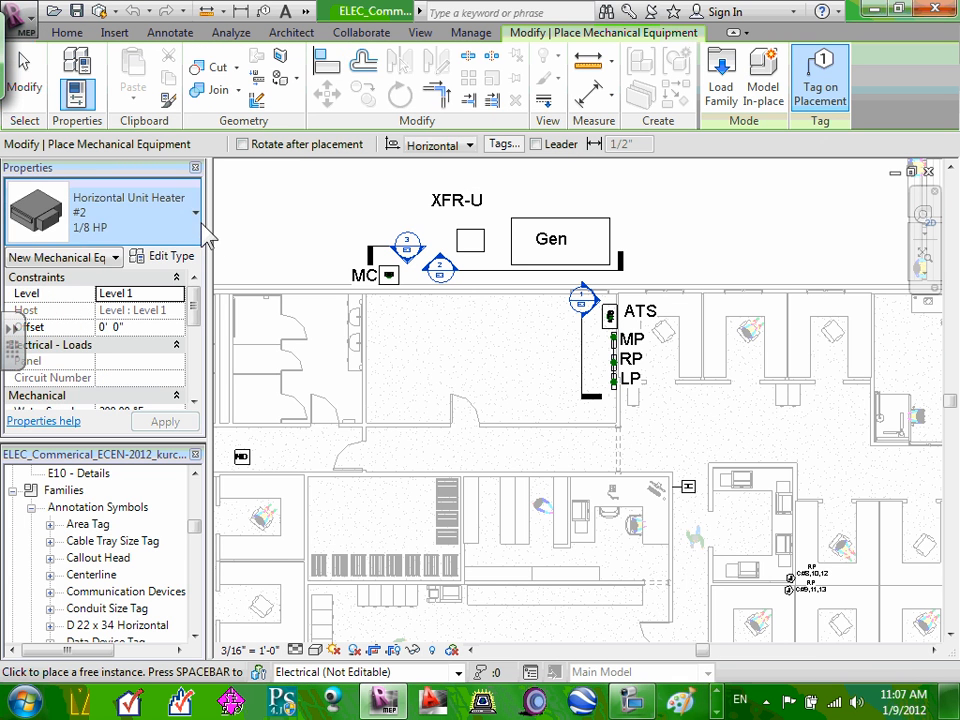
pyautogui.click(196, 215)
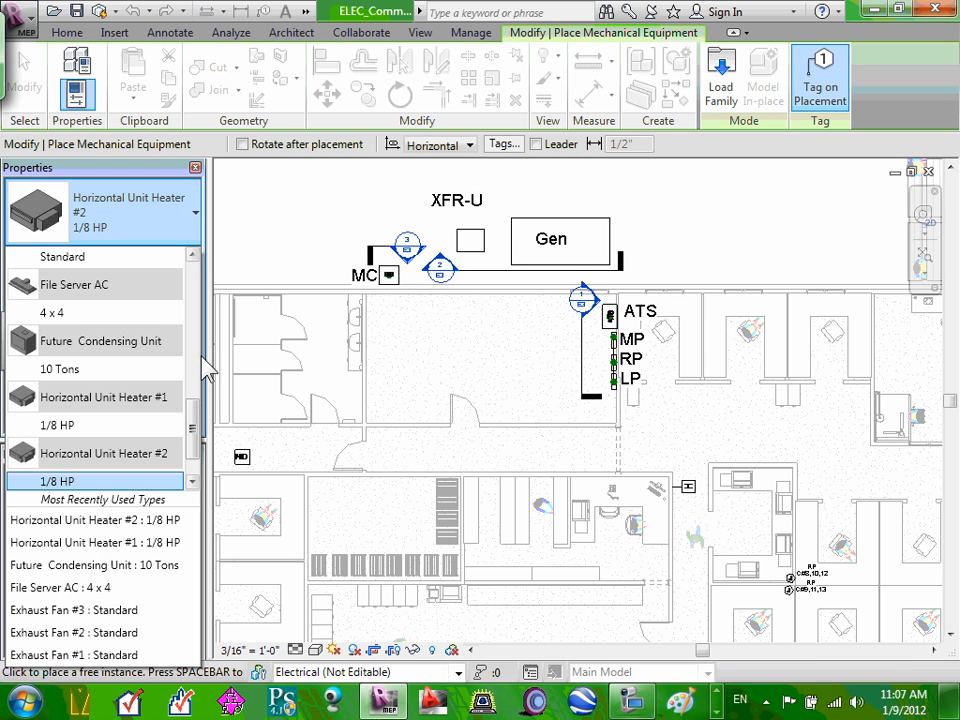
pyautogui.moveTo(192, 428); pyautogui.dragTo(190, 300)
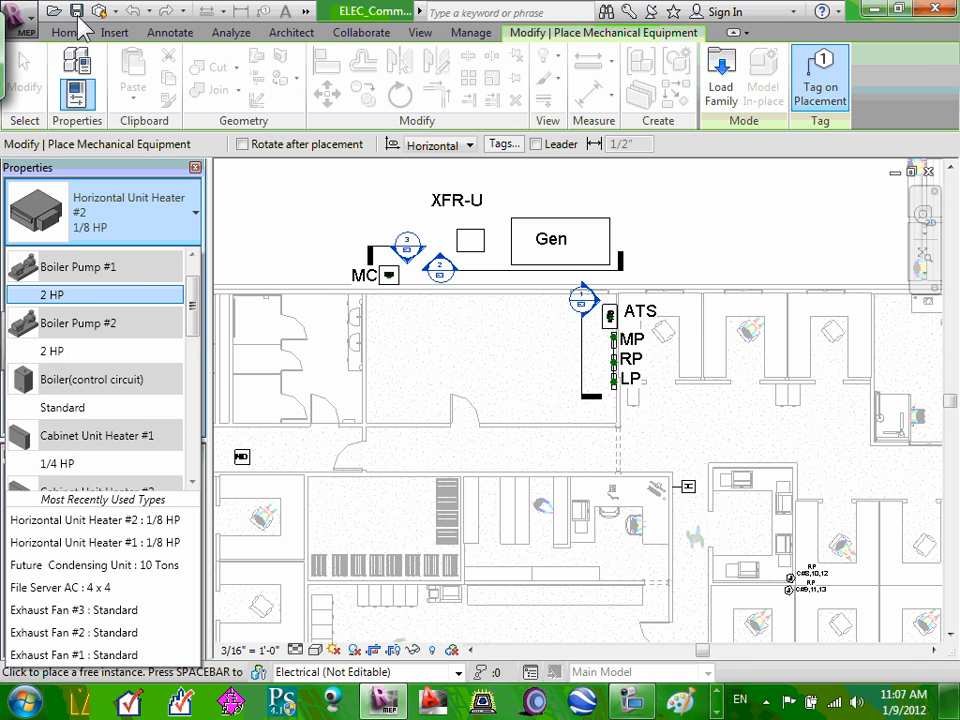
pyautogui.click(66, 34)
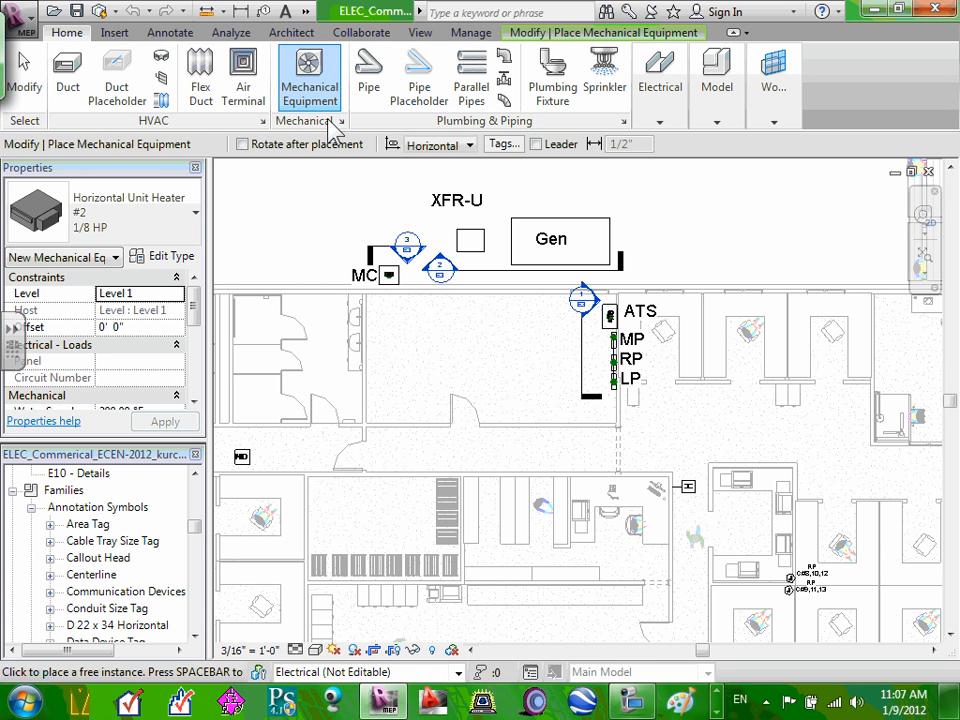
pyautogui.moveTo(675, 122)
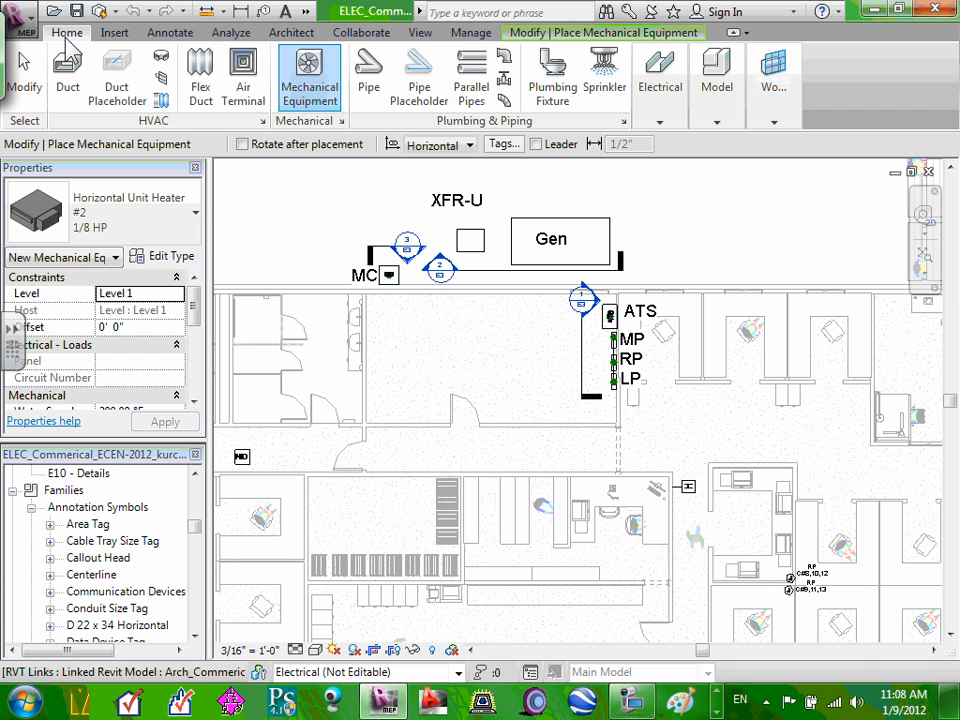
pyautogui.click(197, 222)
pyautogui.moveTo(197, 420)
pyautogui.mouseDown()
pyautogui.moveTo(192, 285)
pyautogui.moveTo(212, 491)
pyautogui.moveTo(206, 315)
pyautogui.mouseUp()
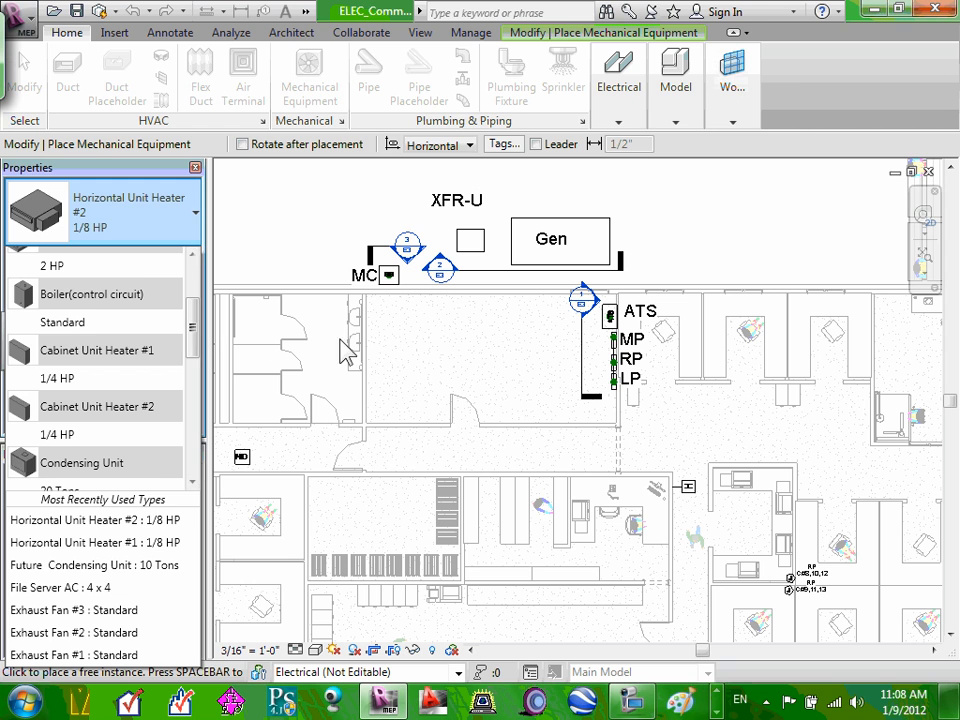
pyautogui.click(396, 340)
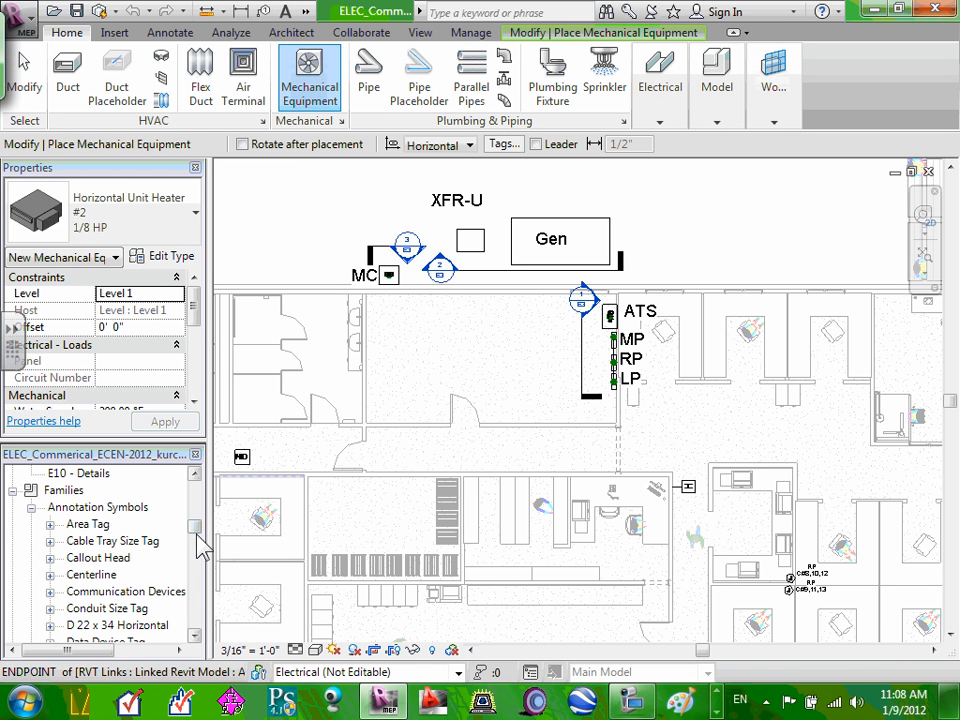
pyautogui.press('Escape')
# Examine the Mechanical Equipment families loaded in the project, from Air Handling Unit to Recirculating Pump, including the Air Handling Unit's type
pyautogui.moveTo(195, 529)
pyautogui.mouseDown()
pyautogui.moveTo(193, 570)
pyautogui.moveTo(193, 500)
pyautogui.moveTo(200, 580)
pyautogui.moveTo(194, 530)
pyautogui.moveTo(197, 538)
pyautogui.mouseUp()
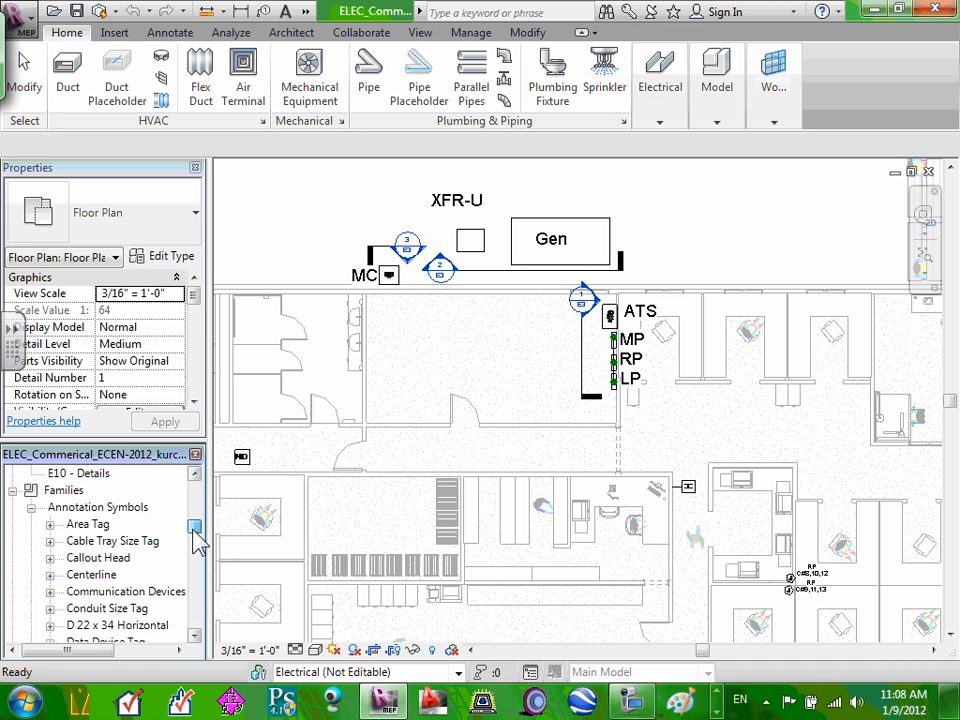
pyautogui.click(32, 507)
pyautogui.scroll(-2, 45, 545)
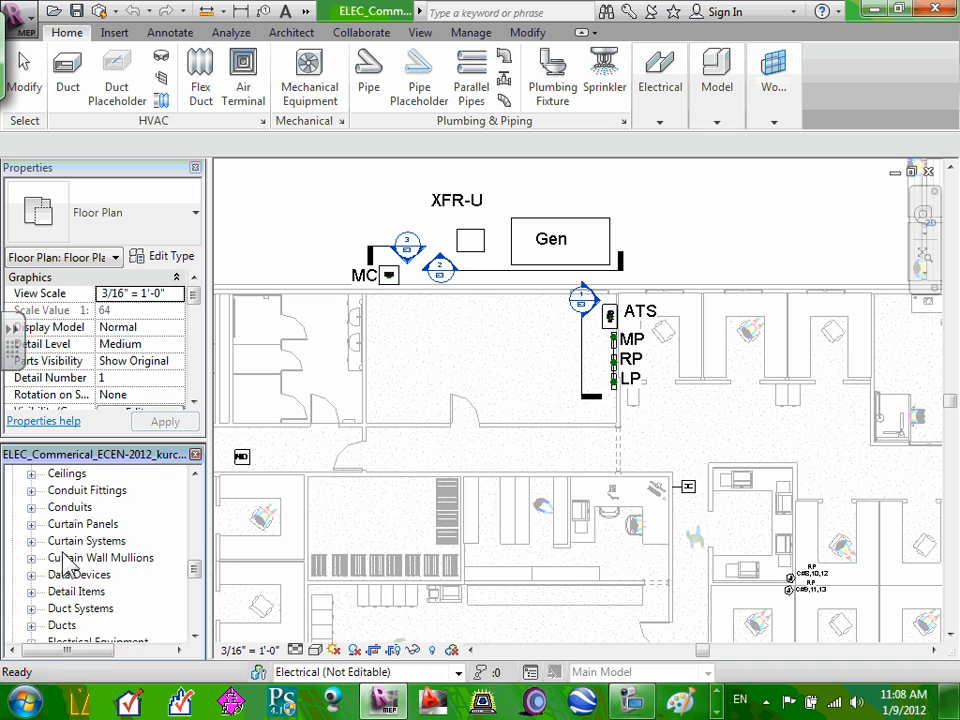
pyautogui.scroll(-2, 65, 560)
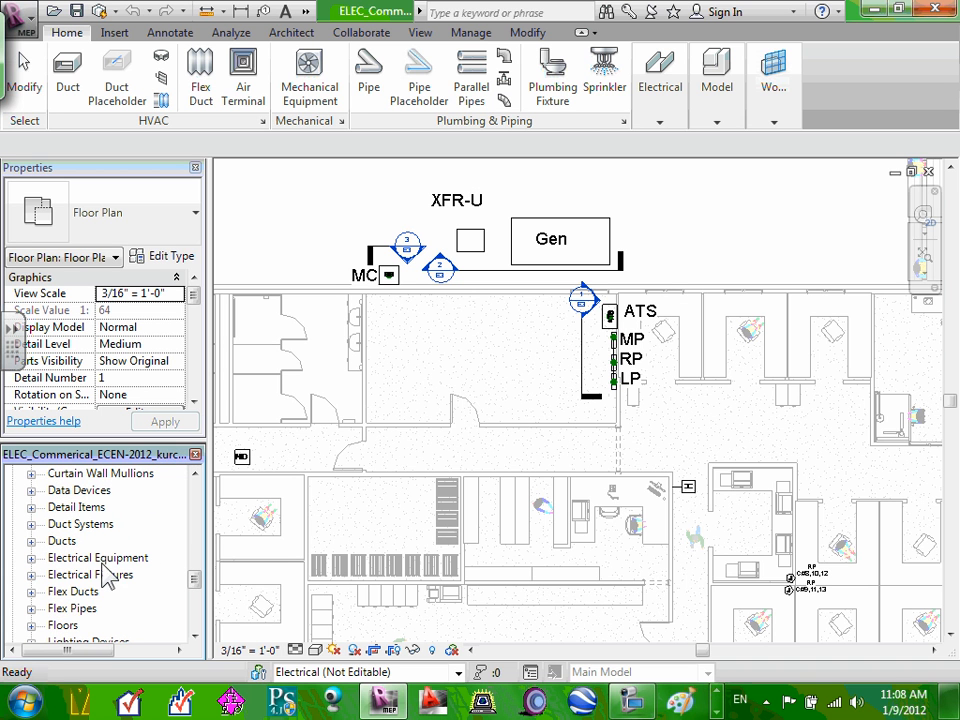
pyautogui.scroll(-2, 100, 592)
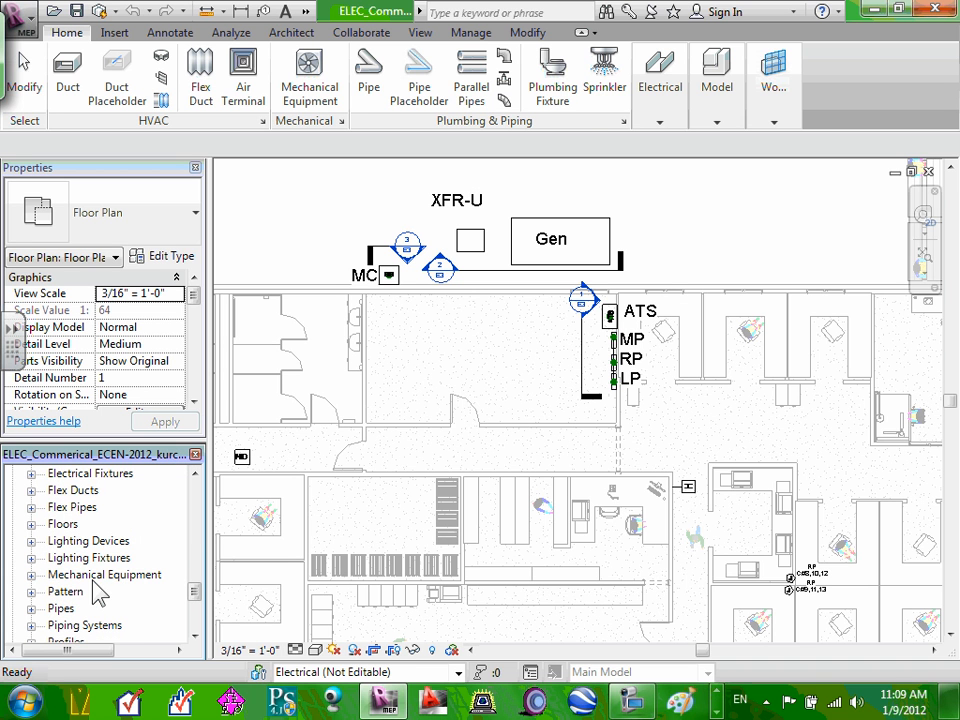
pyautogui.click(31, 575)
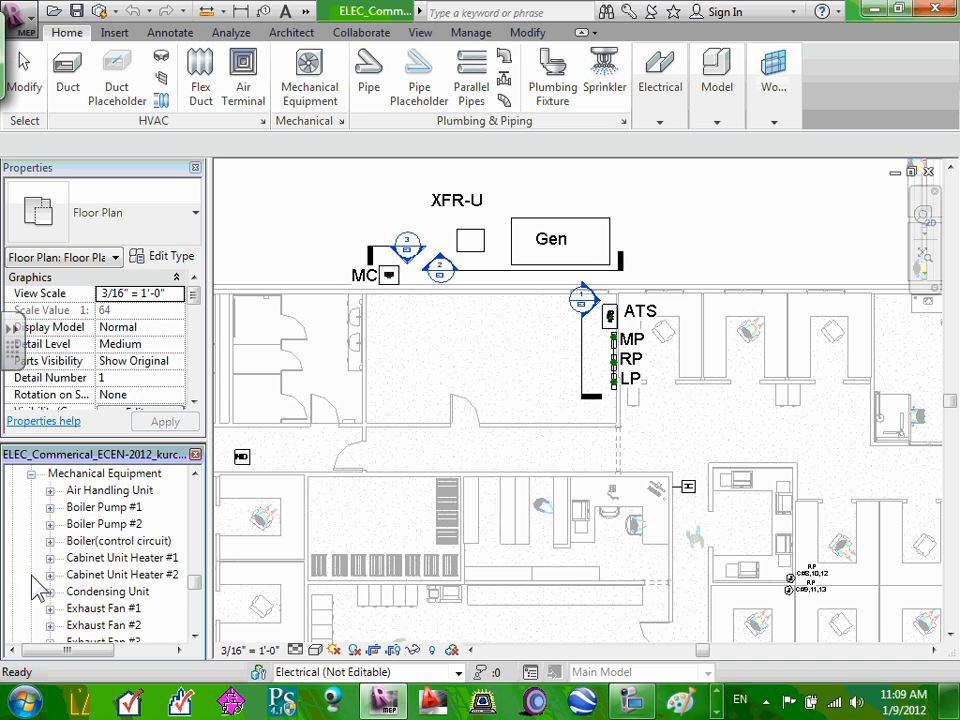
pyautogui.scroll(1, 88, 562)
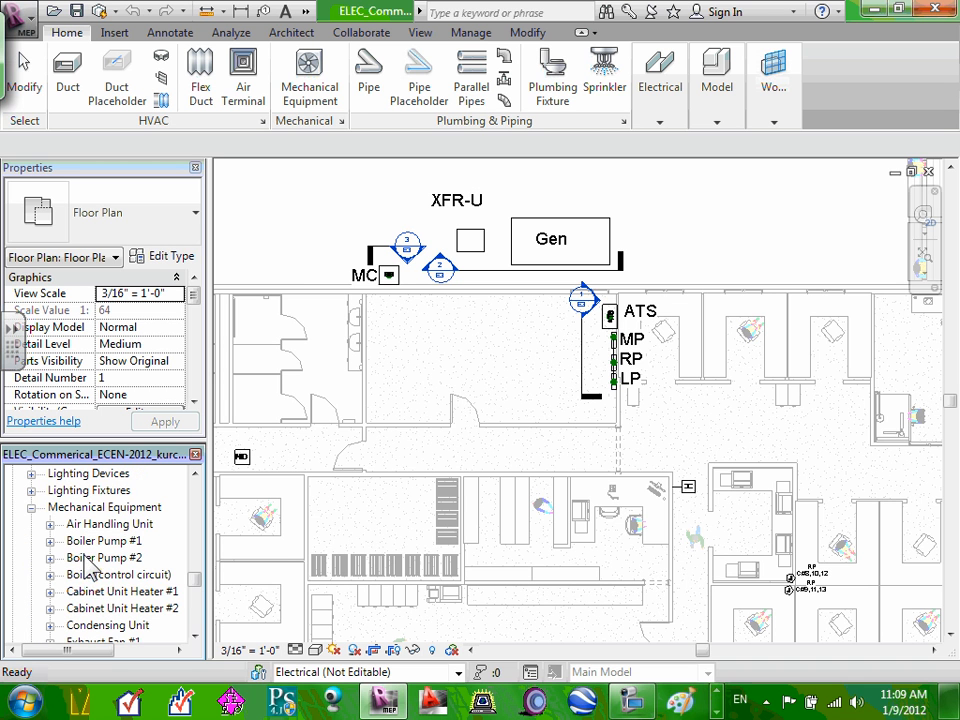
pyautogui.click(50, 525)
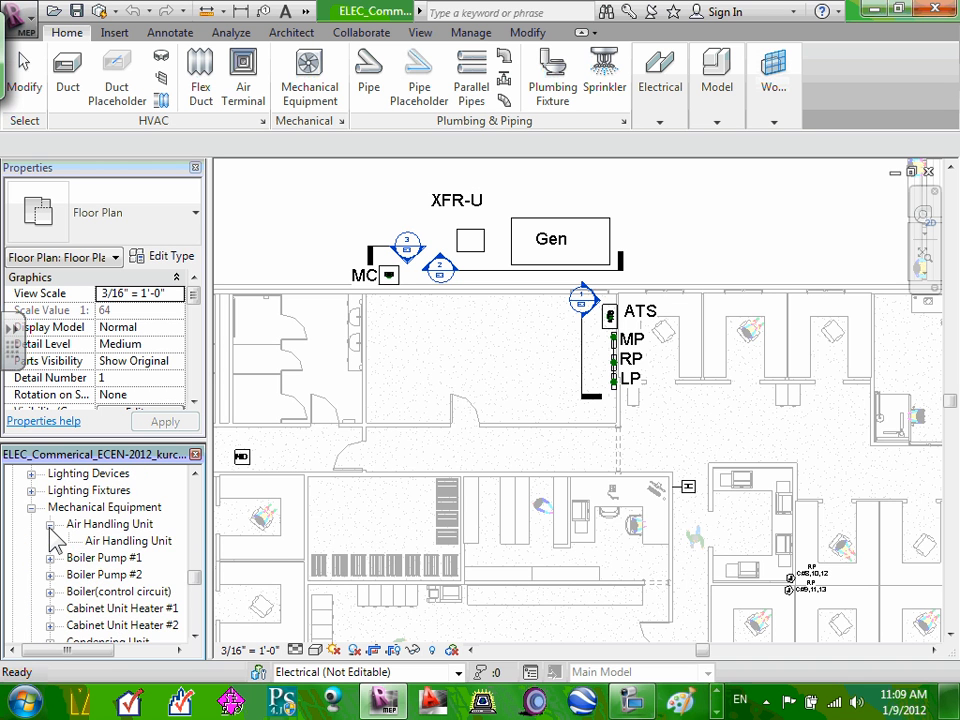
pyautogui.click(50, 525)
pyautogui.scroll(-3, 50, 542)
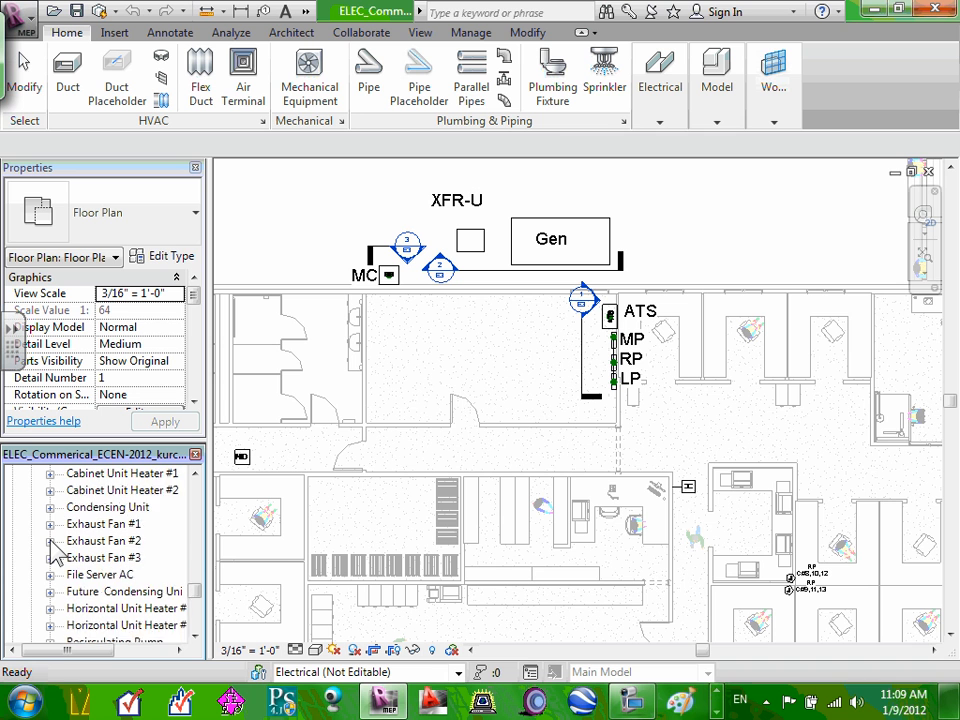
pyautogui.scroll(-1, 55, 545)
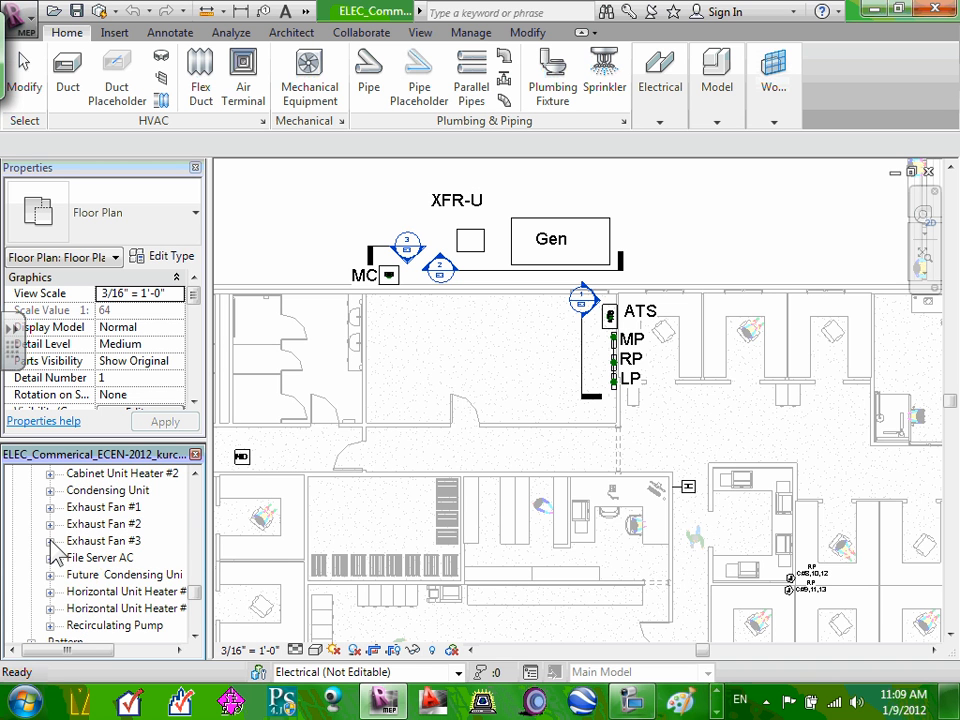
pyautogui.scroll(2, 53, 545)
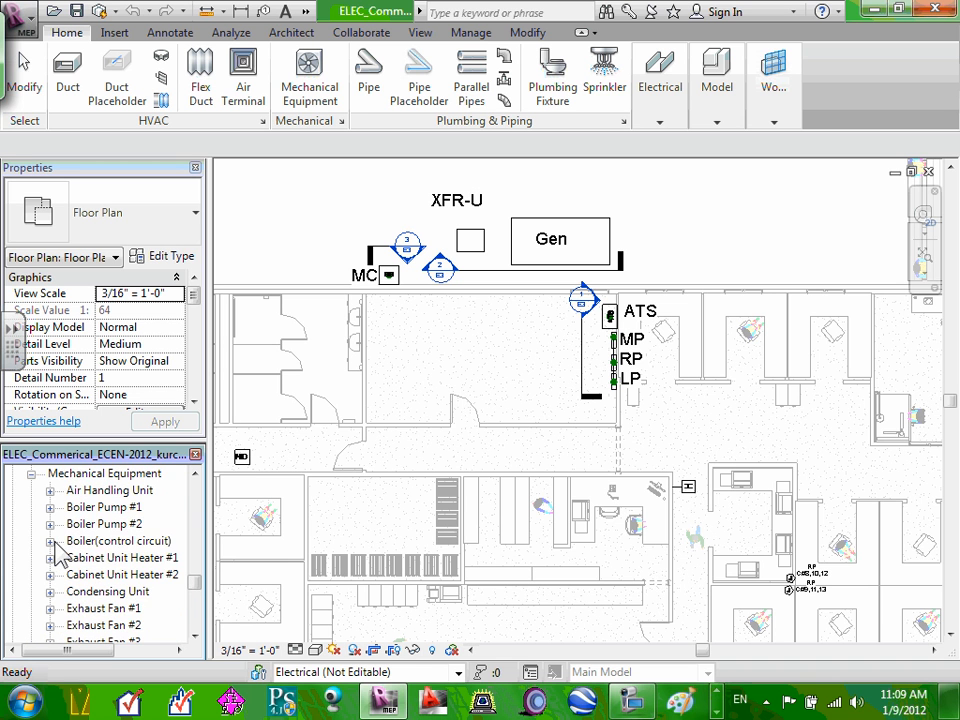
pyautogui.scroll(1, 65, 552)
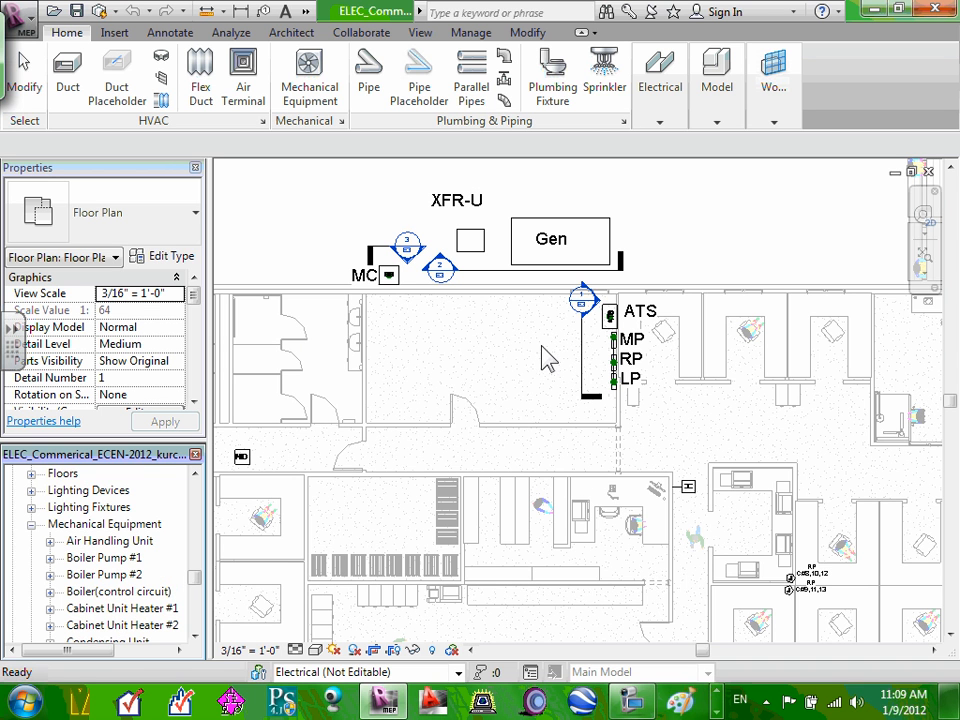
# Turn on the Mechanical Equipment model category in the Floor Plan Power view's visibility/graphic overrides
pyautogui.click(421, 34)
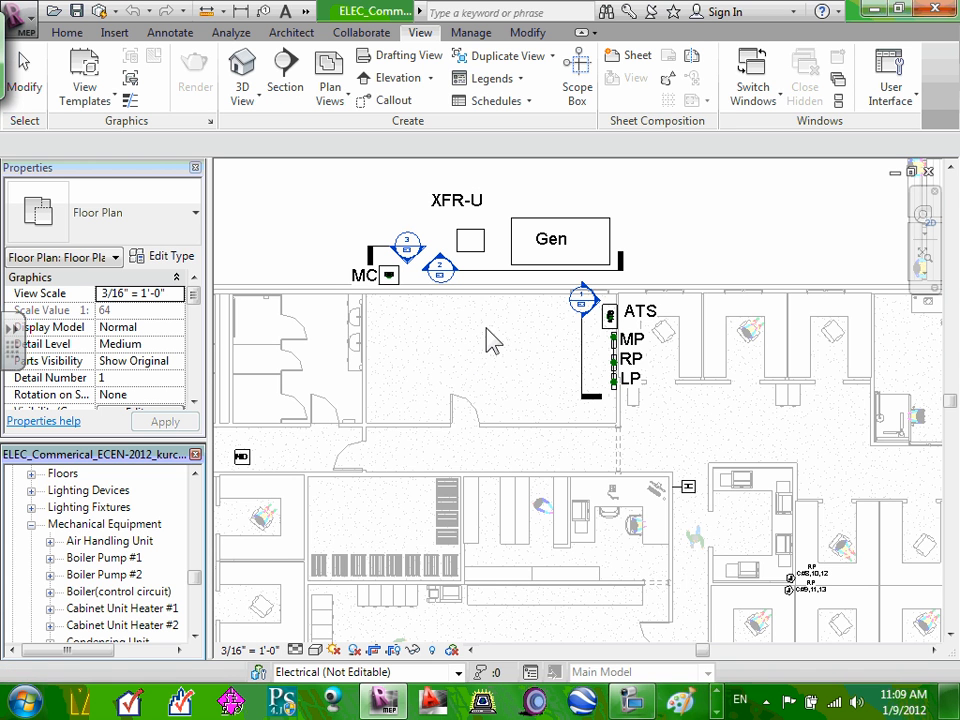
pyautogui.press('Escape')
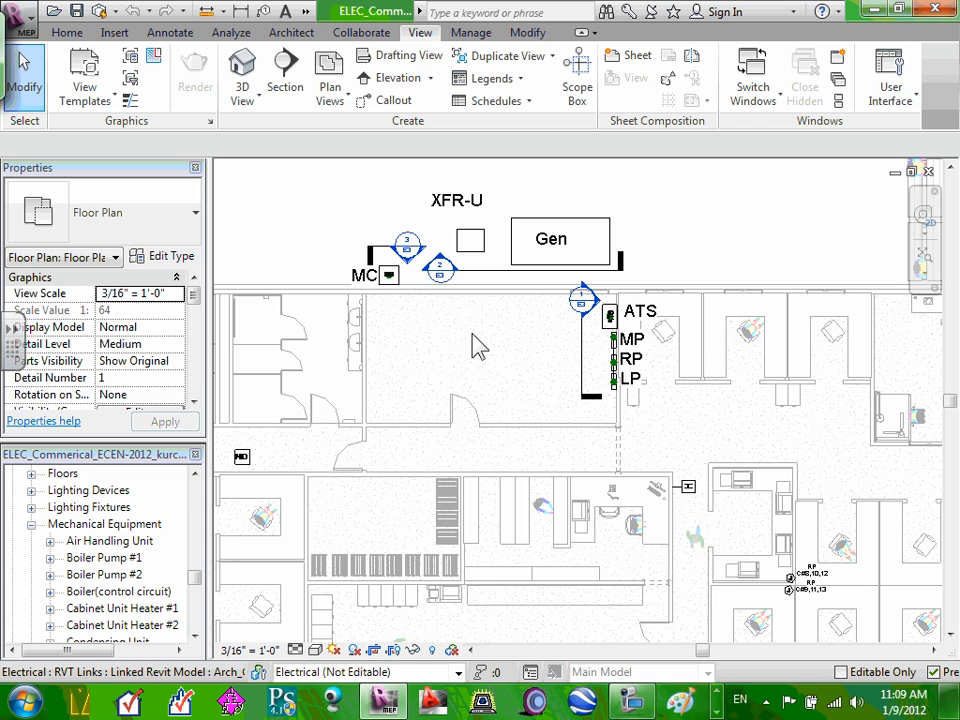
pyautogui.press('v')
pyautogui.press('g')
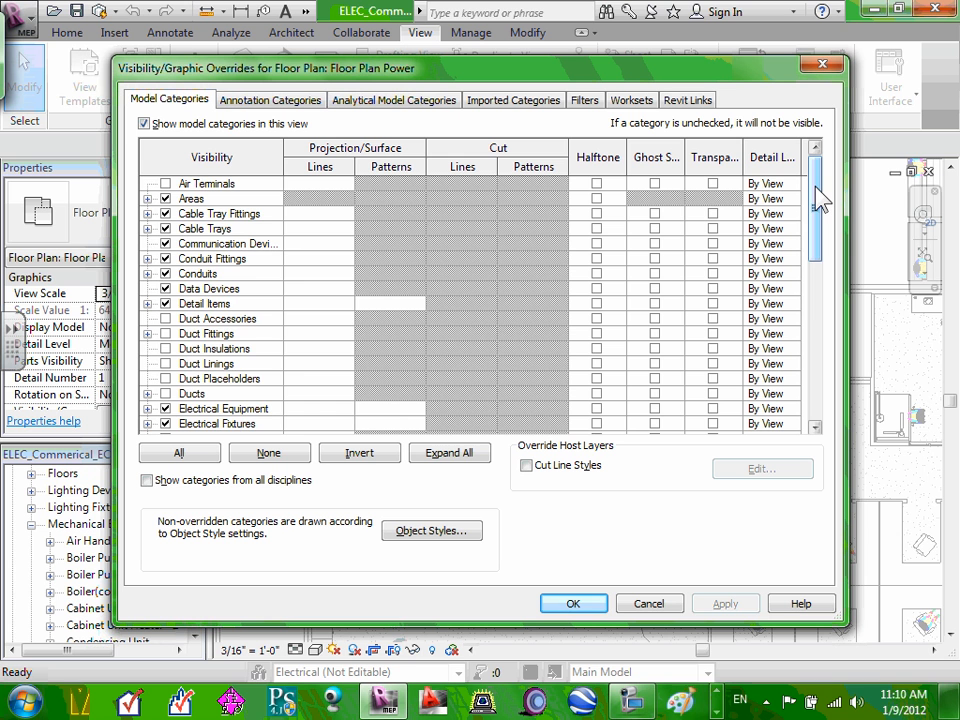
pyautogui.moveTo(818, 198); pyautogui.dragTo(843, 266)
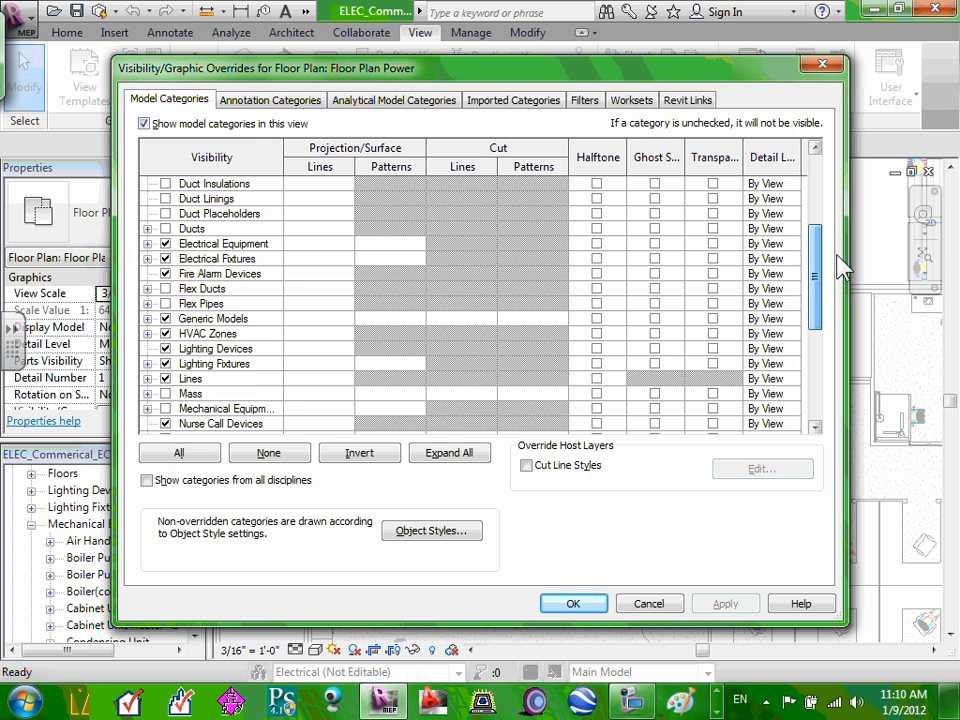
pyautogui.moveTo(819, 276); pyautogui.dragTo(820, 322)
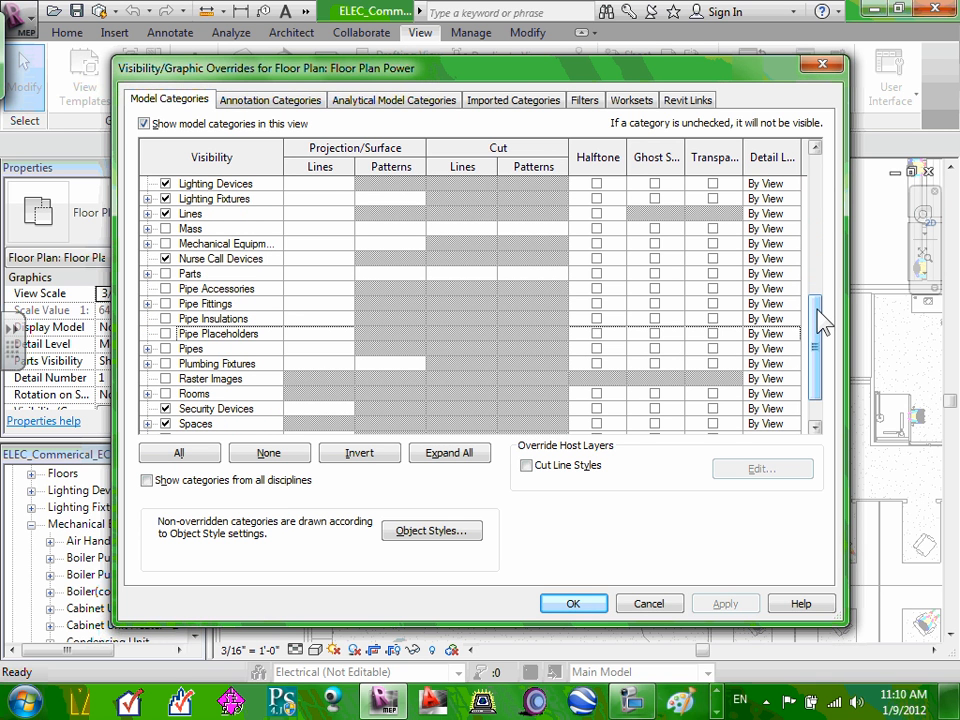
pyautogui.click(165, 244)
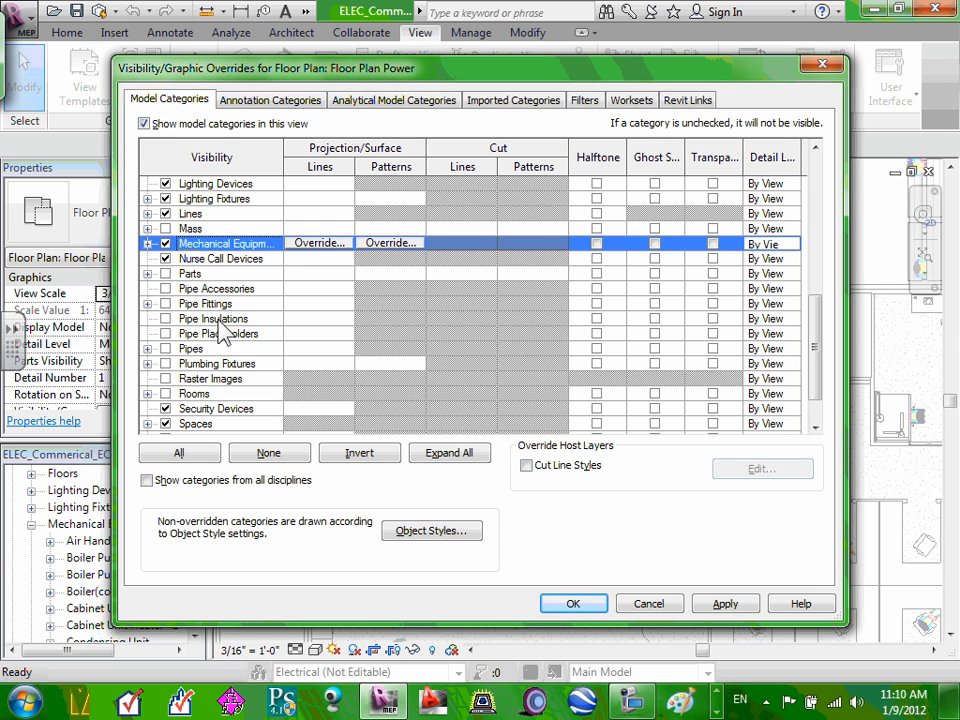
pyautogui.click(580, 607)
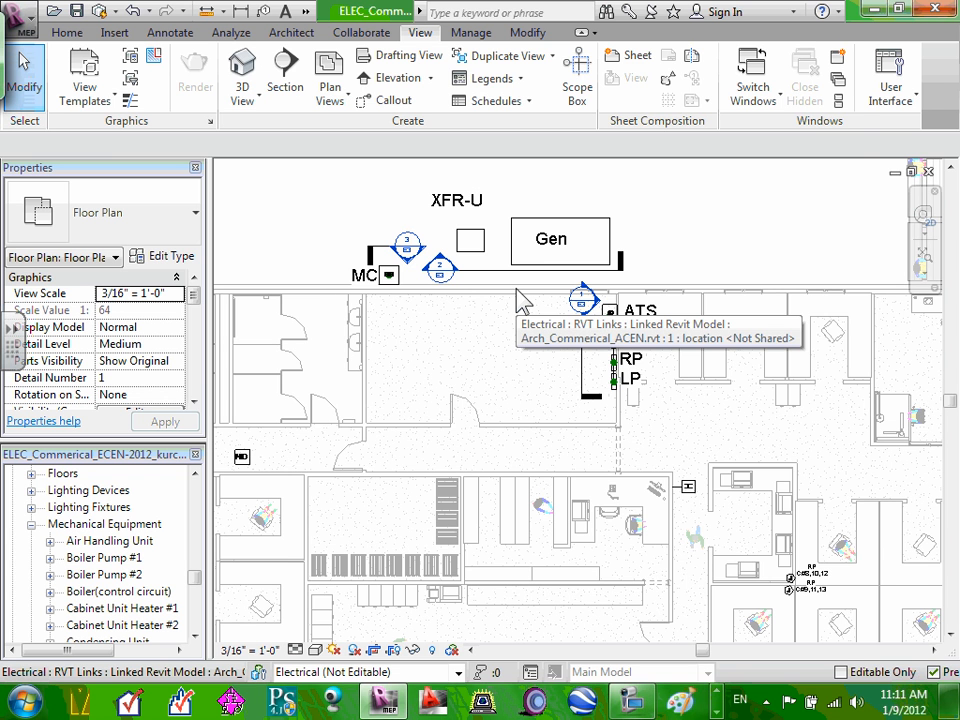
# Make the imported drawing ECDM221-xflr1.dwg visible in the Floor Plan Power view through its visibility/graphic overrides
pyautogui.press('v')
pyautogui.press('g')
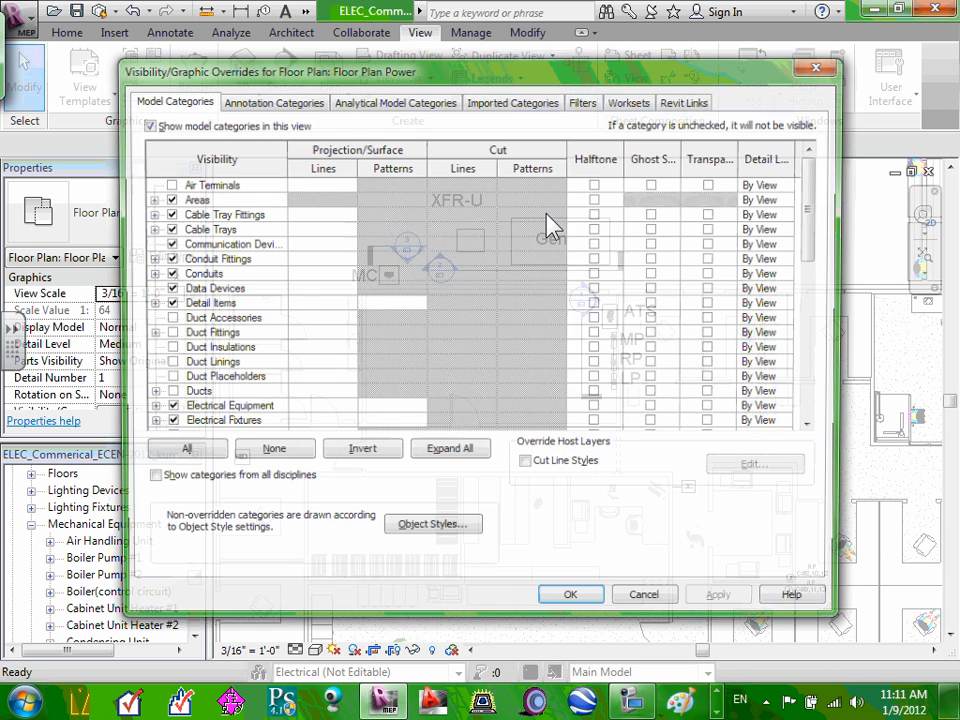
pyautogui.click(515, 100)
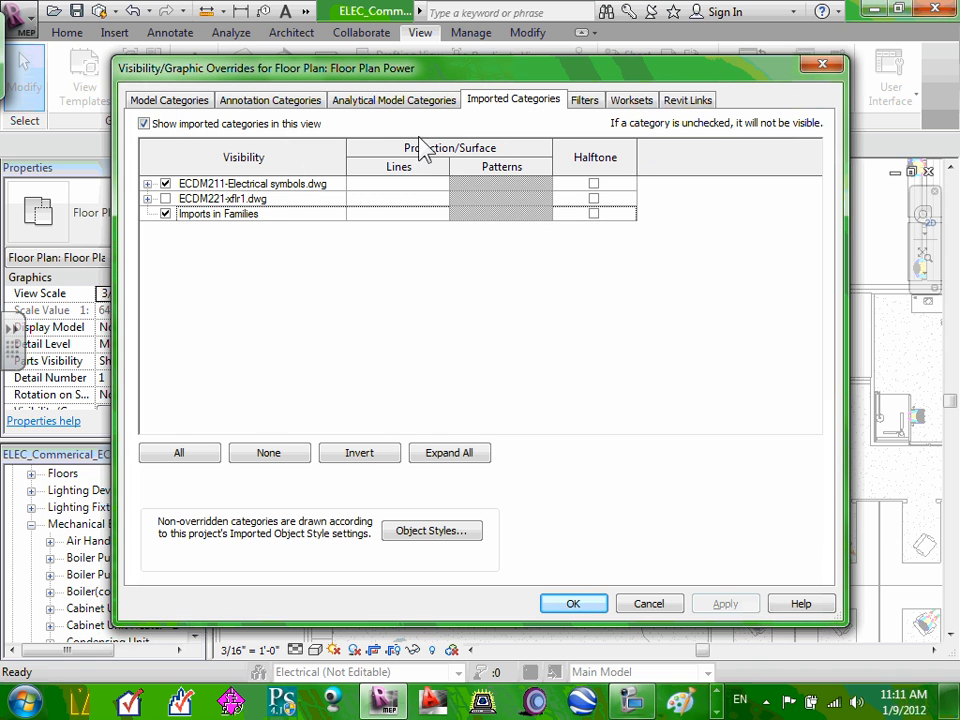
pyautogui.click(166, 199)
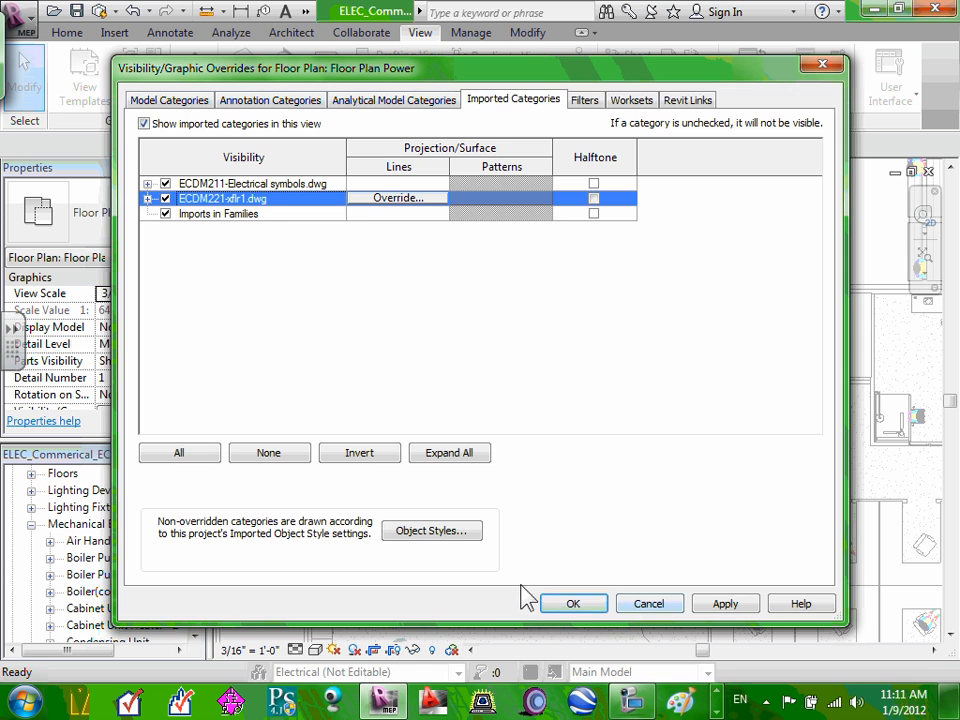
pyautogui.click(566, 604)
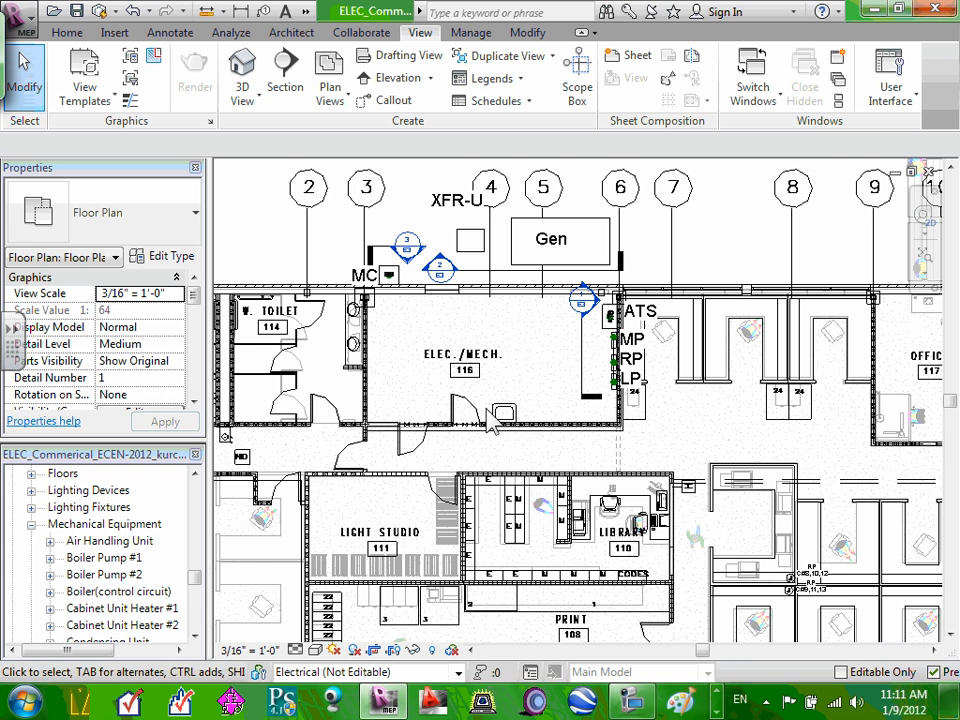
# Place a tagged Air Handling Unit on Level 1 in room ELEC./MECH. 116, beside the toilet-side wall with its long sides parallel to it
pyautogui.scroll(2, 490, 420)
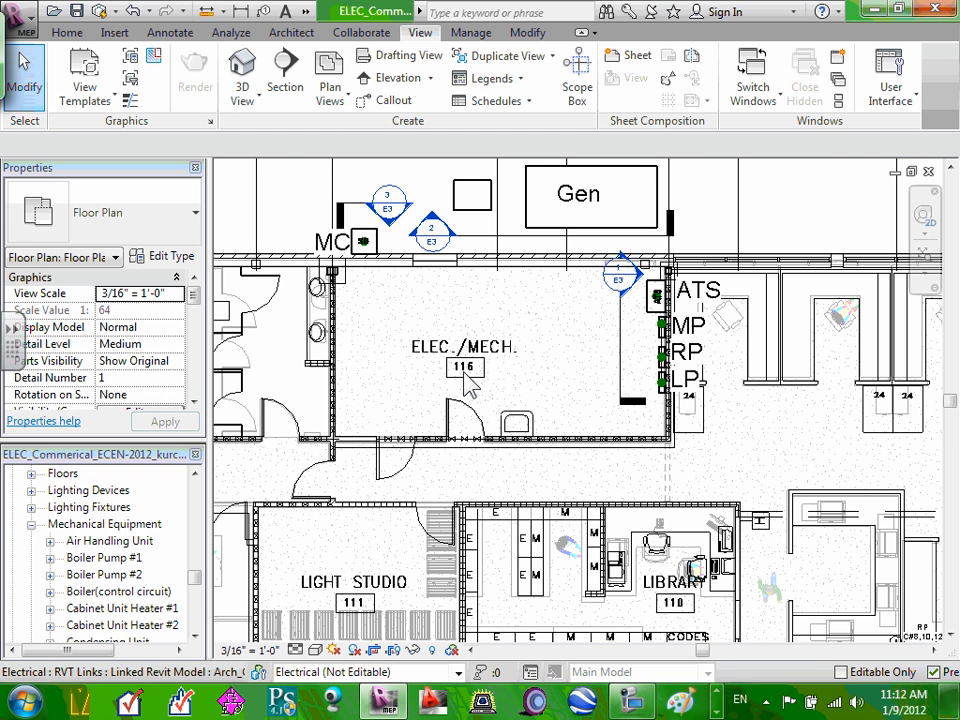
pyautogui.scroll(-2, 465, 386)
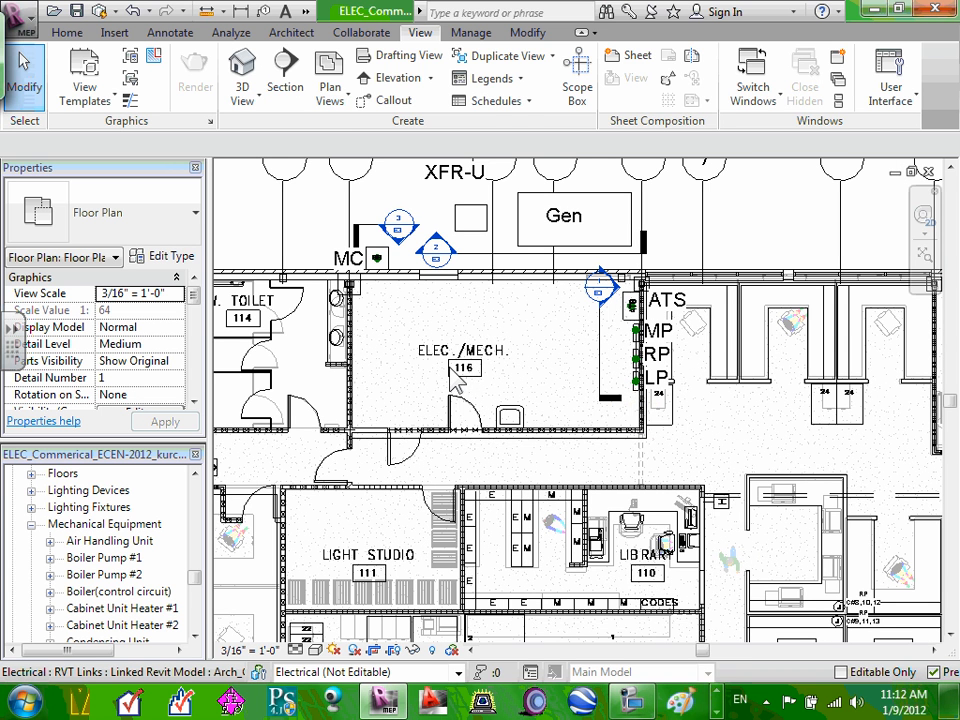
pyautogui.click(68, 33)
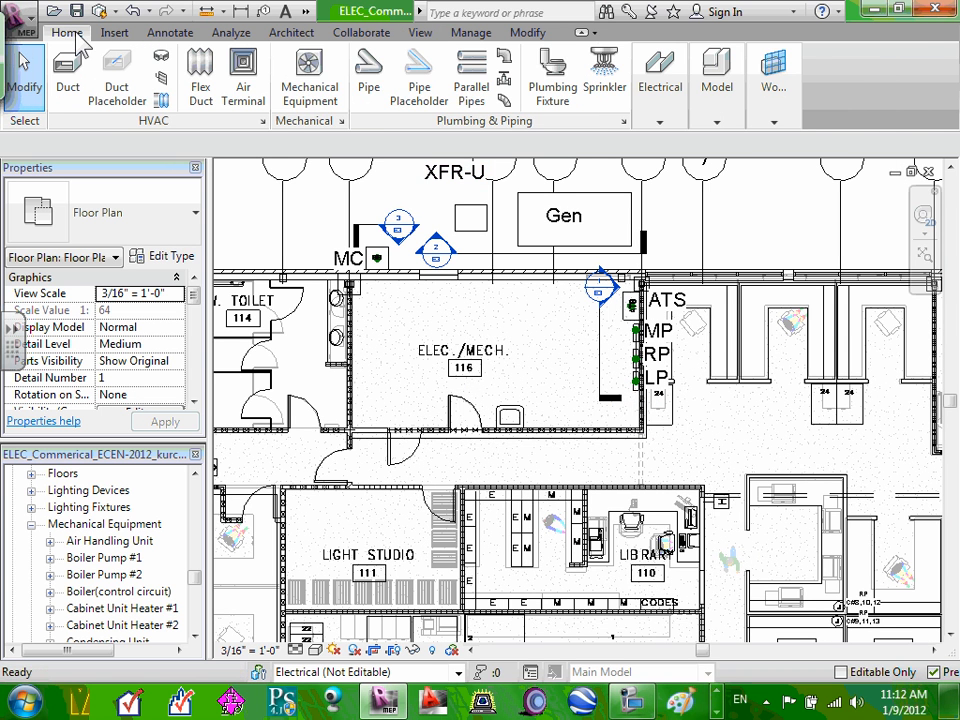
pyautogui.click(316, 95)
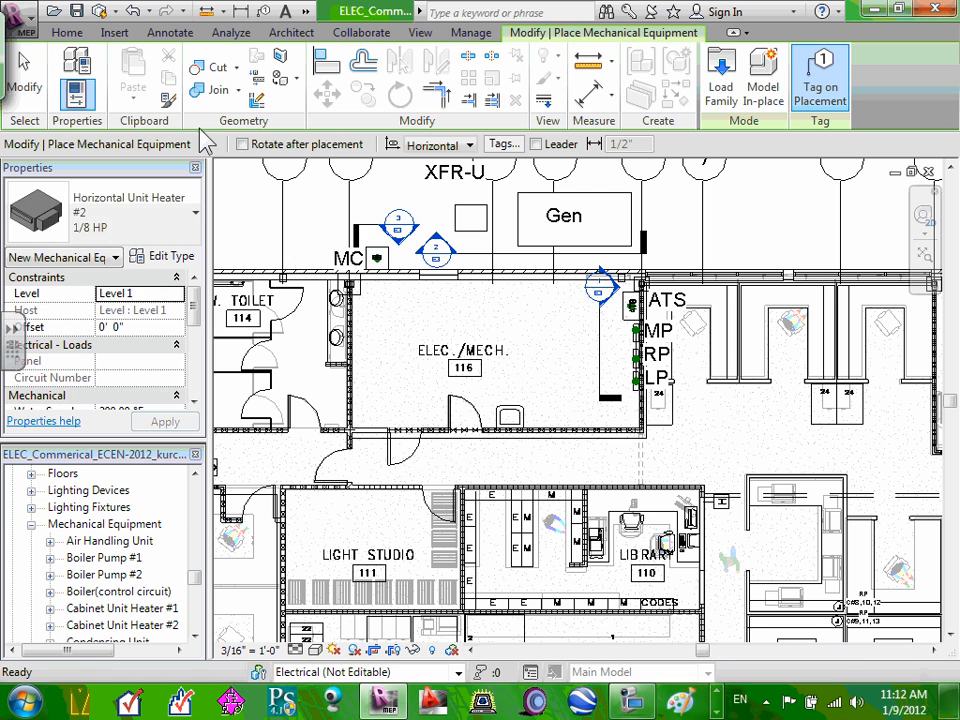
pyautogui.click(196, 212)
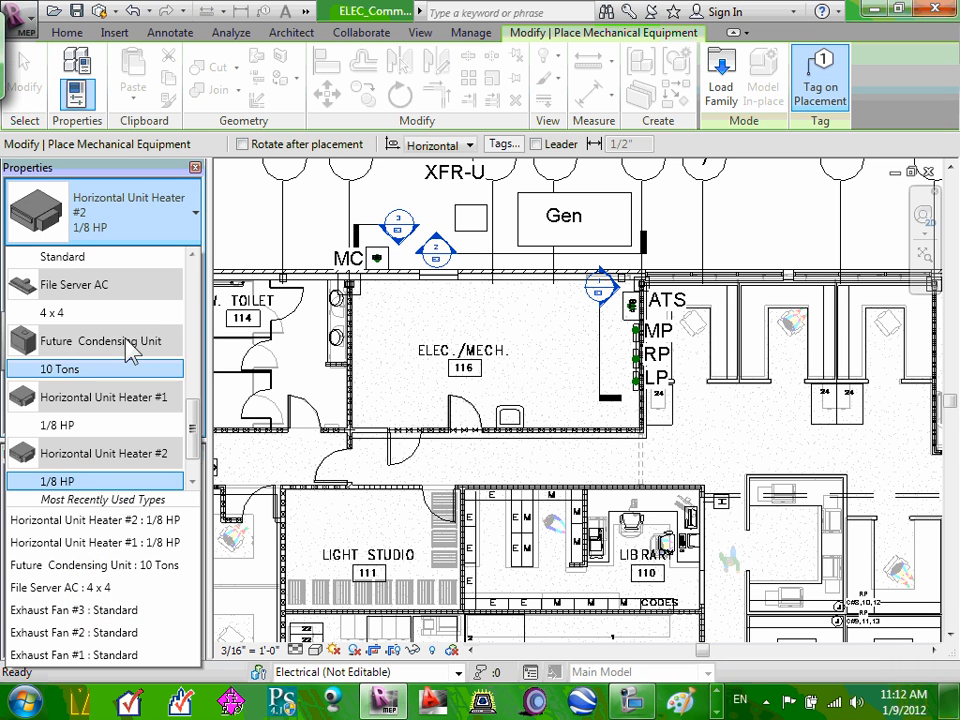
pyautogui.scroll(10, 135, 345)
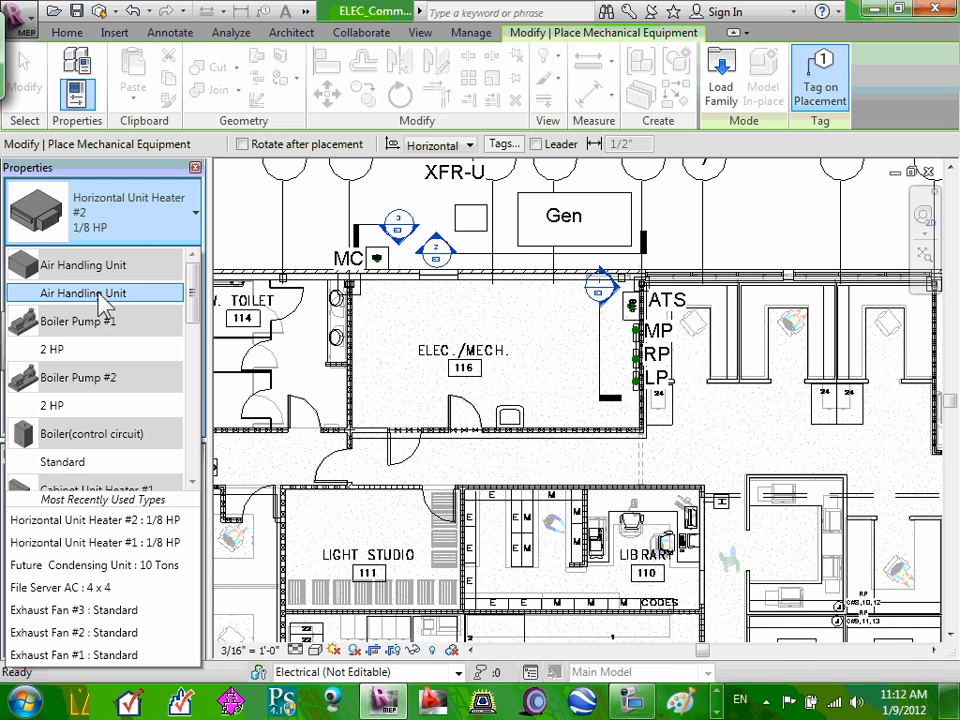
pyautogui.click(95, 293)
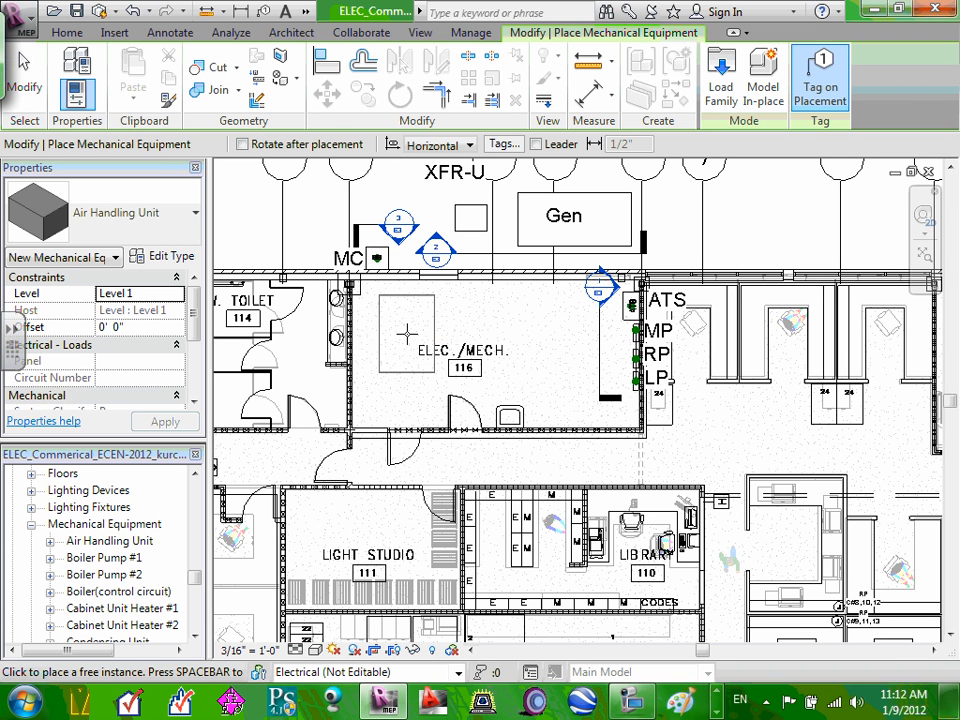
pyautogui.press('space')
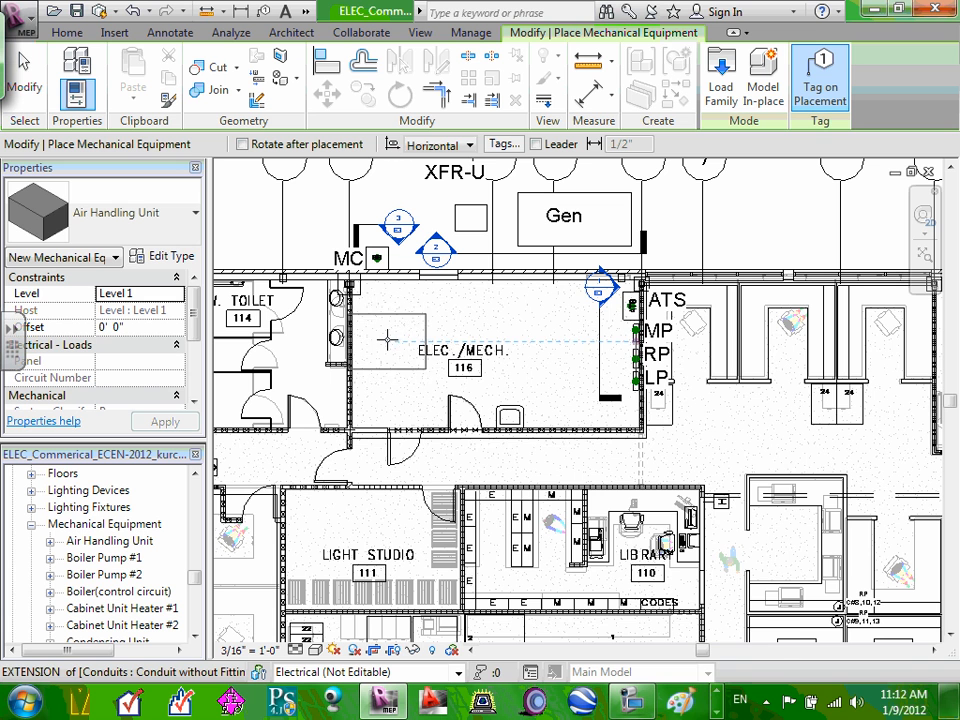
pyautogui.press('space')
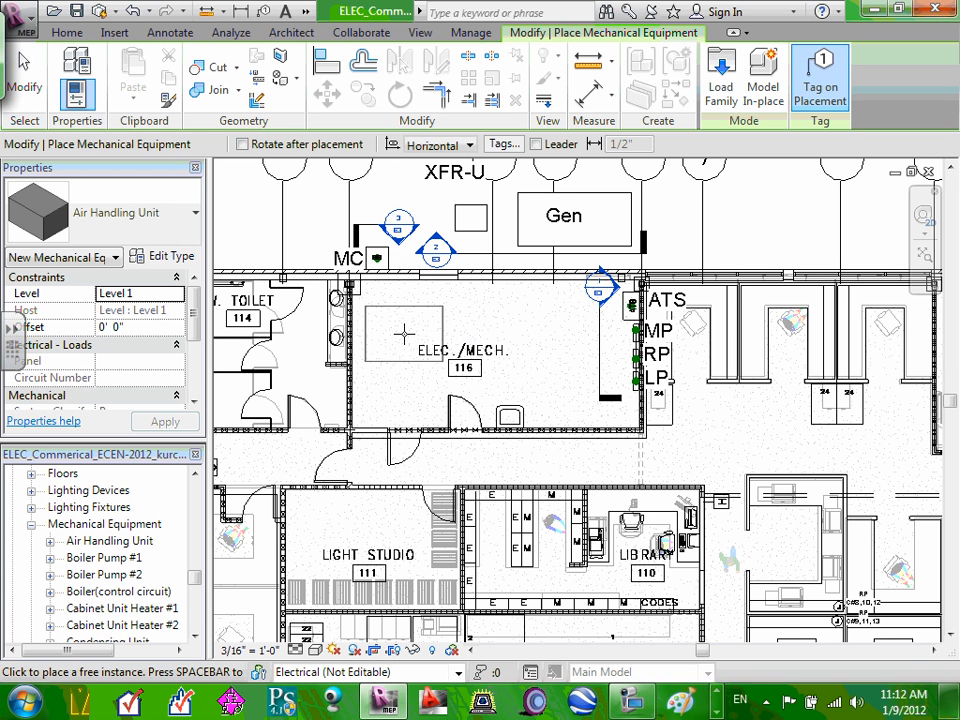
pyautogui.press('space')
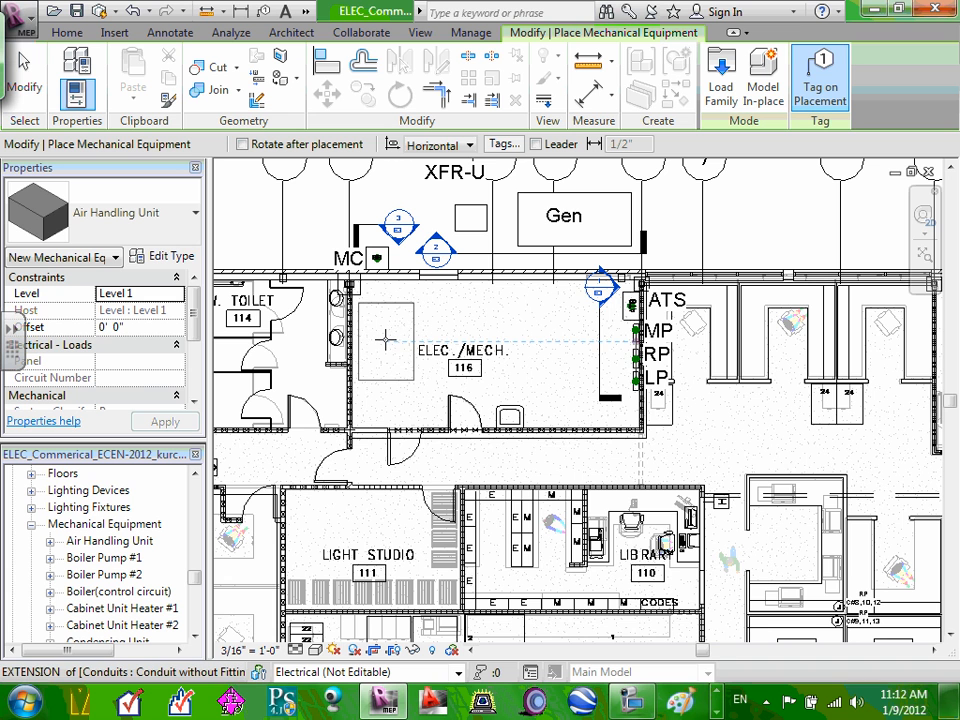
pyautogui.click(384, 340)
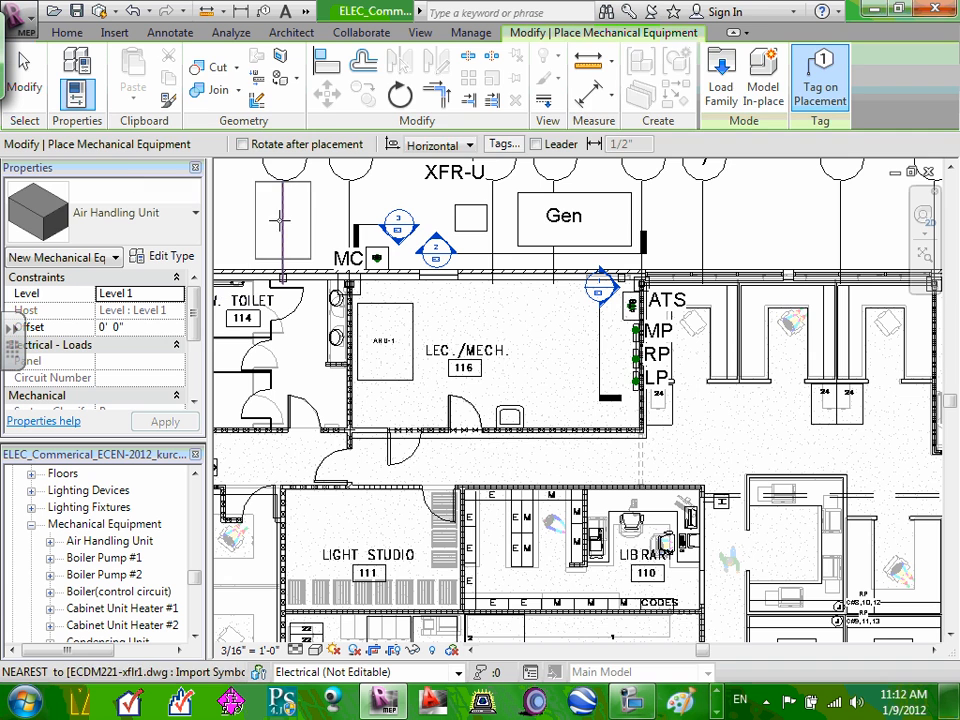
pyautogui.press('Escape')
pyautogui.press('Escape')
# Move the AHU-1 tag up into the upper part of the air handling unit's outline
pyautogui.scroll(1, 397, 343)
pyautogui.scroll(1, 397, 343)
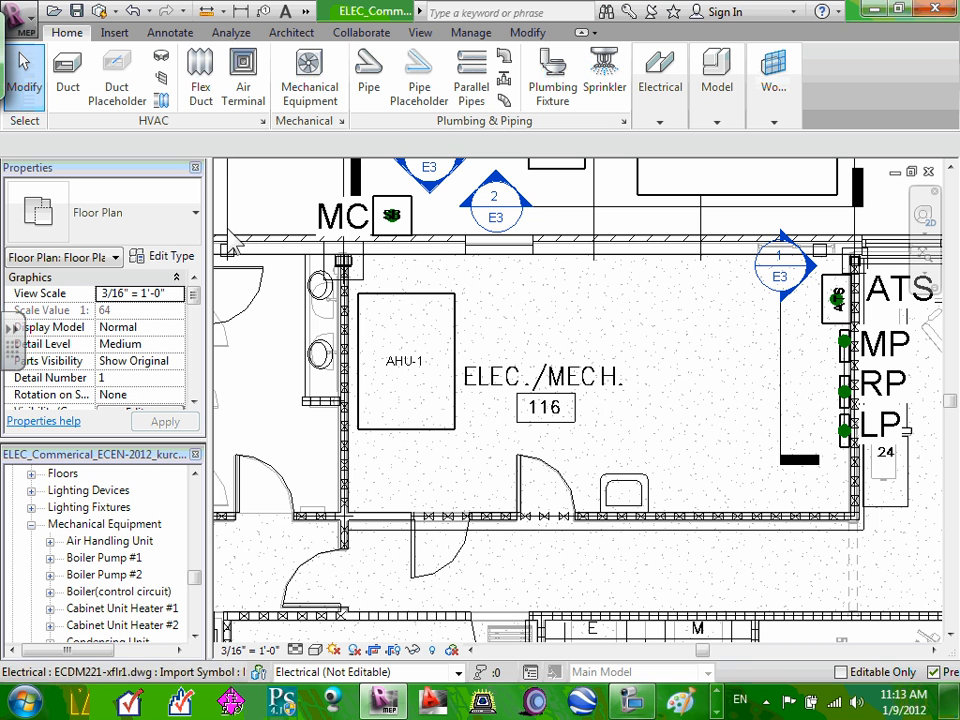
pyautogui.click(395, 361)
pyautogui.moveTo(397, 362)
pyautogui.mouseDown()
pyautogui.moveTo(497, 336)
pyautogui.moveTo(399, 336)
pyautogui.moveTo(410, 348)
pyautogui.mouseUp()
pyautogui.click(500, 330)
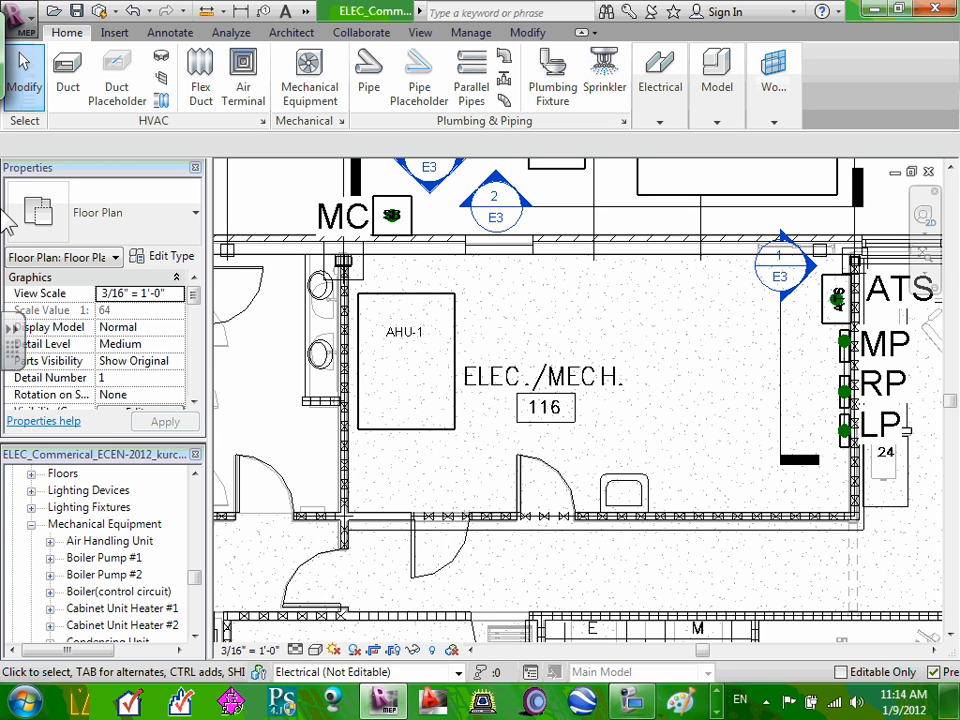
# Examine the project's loaded Lighting Fixtures families, including the Plain Recessed Lighting types, and the Electrical Fixtures families
pyautogui.click(197, 213)
pyautogui.click(240, 124)
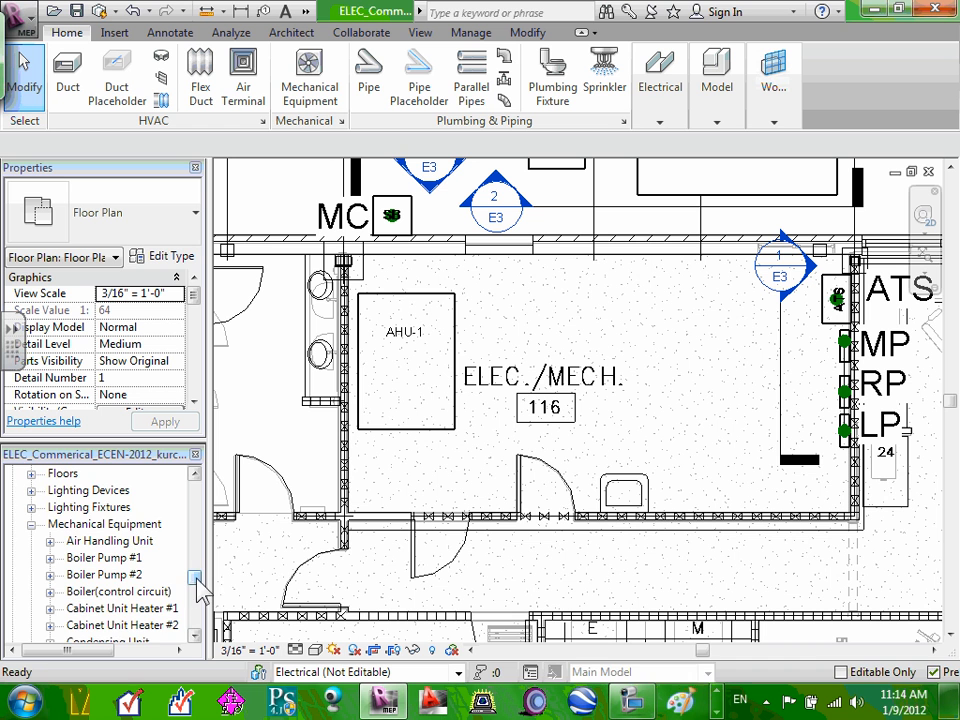
pyautogui.moveTo(196, 579)
pyautogui.mouseDown()
pyautogui.moveTo(199, 618)
pyautogui.moveTo(204, 580)
pyautogui.mouseUp()
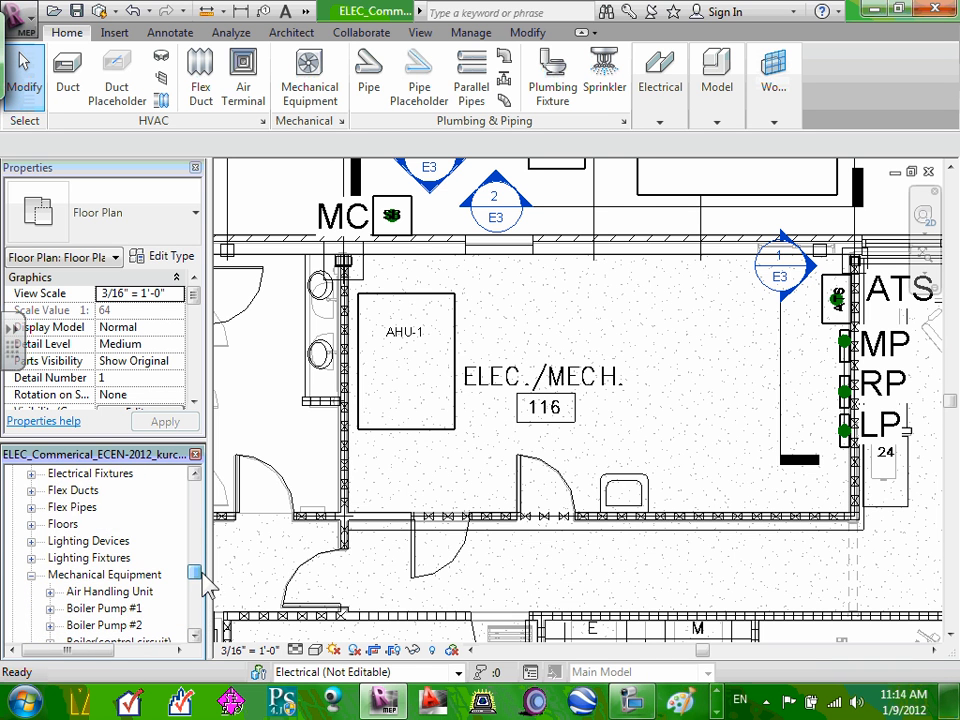
pyautogui.click(31, 558)
pyautogui.click(48, 575)
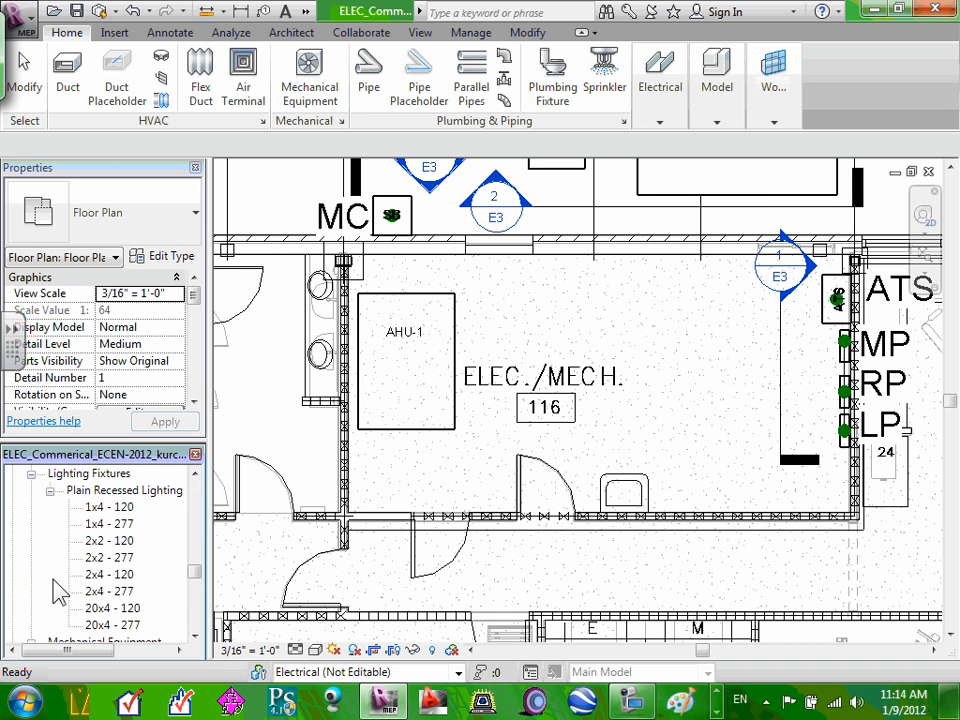
pyautogui.click(31, 524)
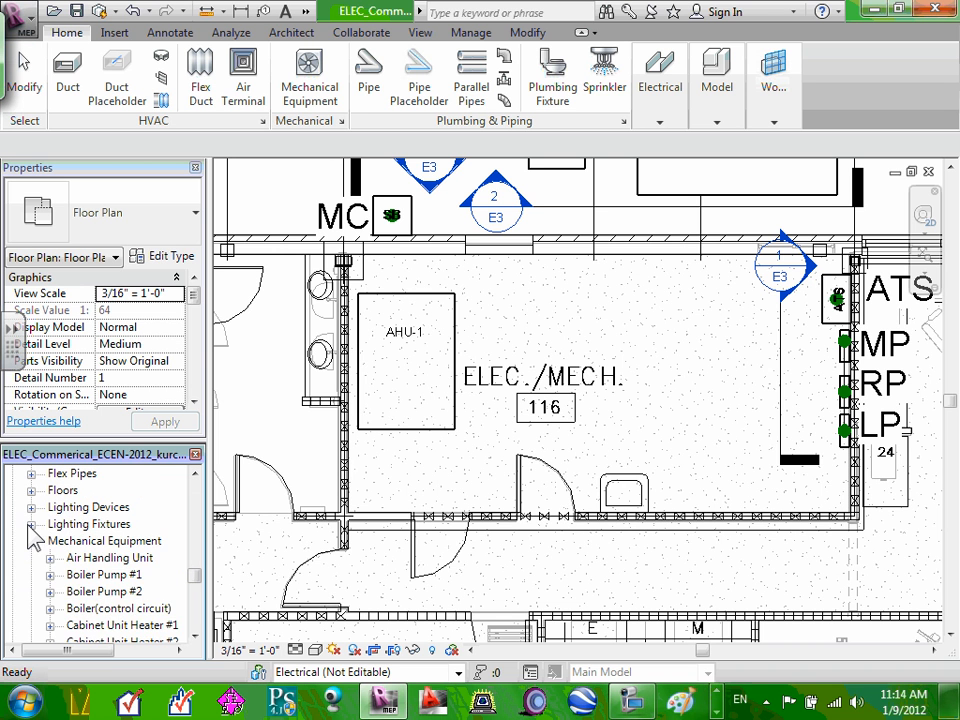
pyautogui.scroll(1, 38, 540)
pyautogui.scroll(1, 38, 541)
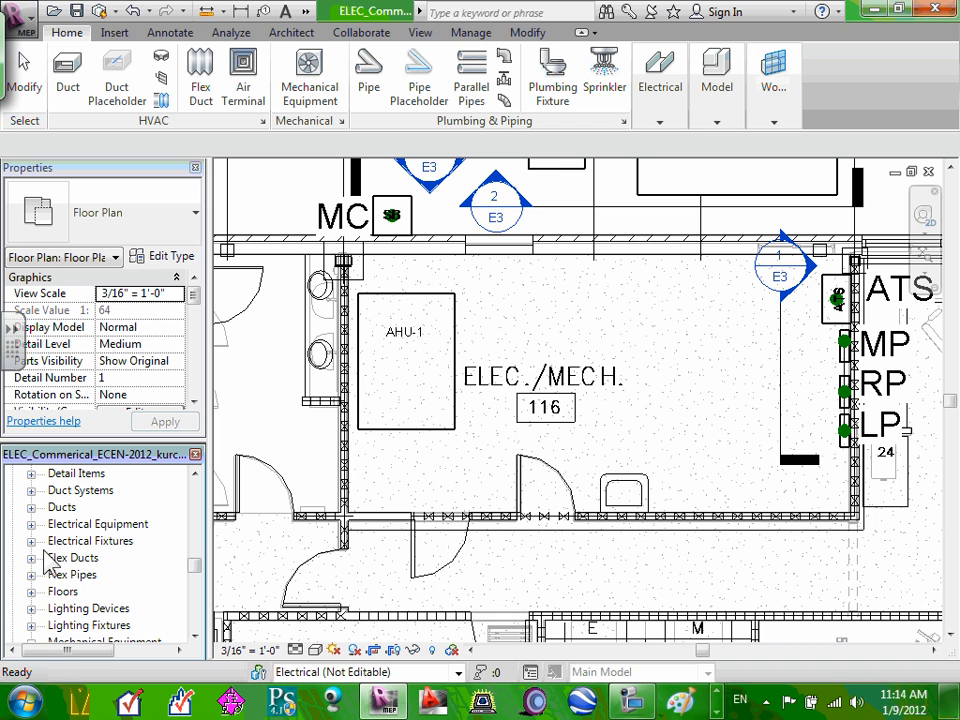
pyautogui.click(31, 541)
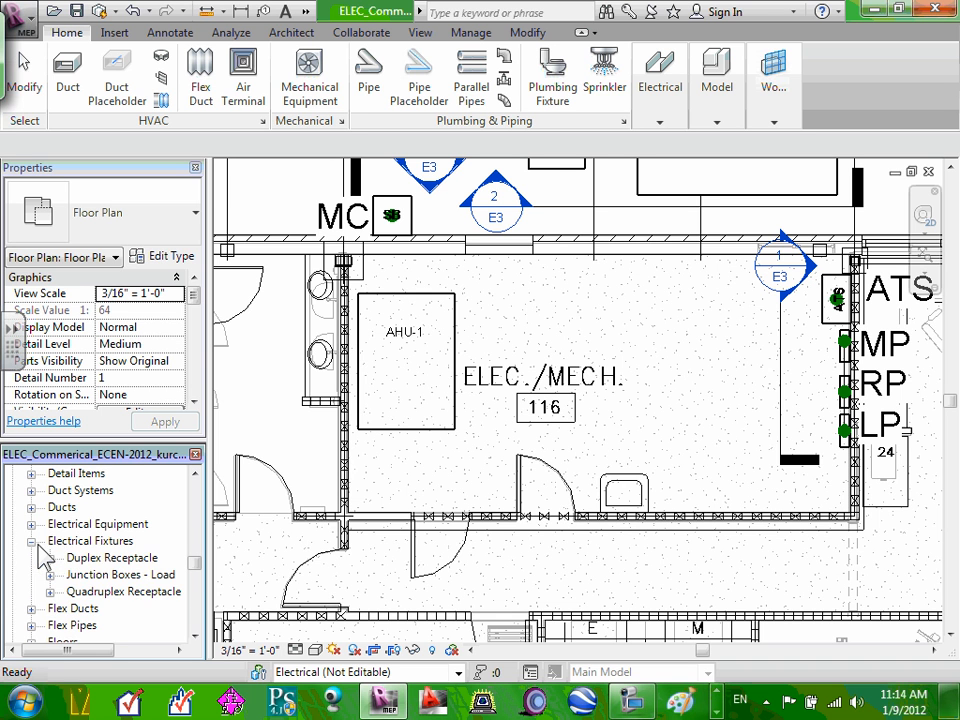
pyautogui.scroll(-1, 45, 560)
pyautogui.scroll(1, 62, 578)
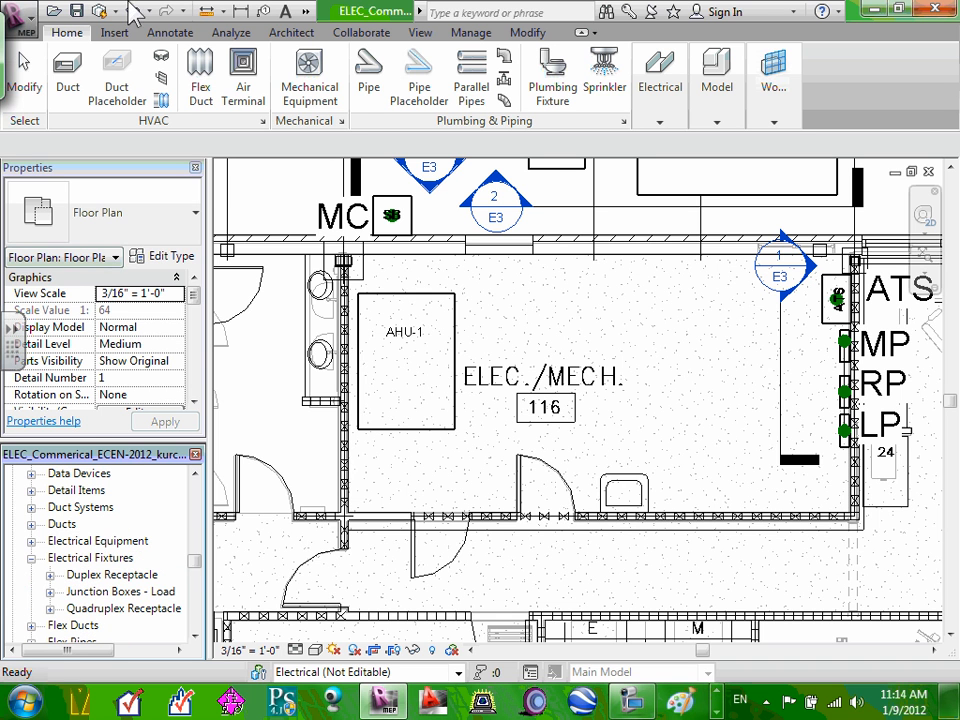
# Start loading a family and examine the Distribution families under Electrical Components, Electric Power in the US Imperial library
pyautogui.click(115, 33)
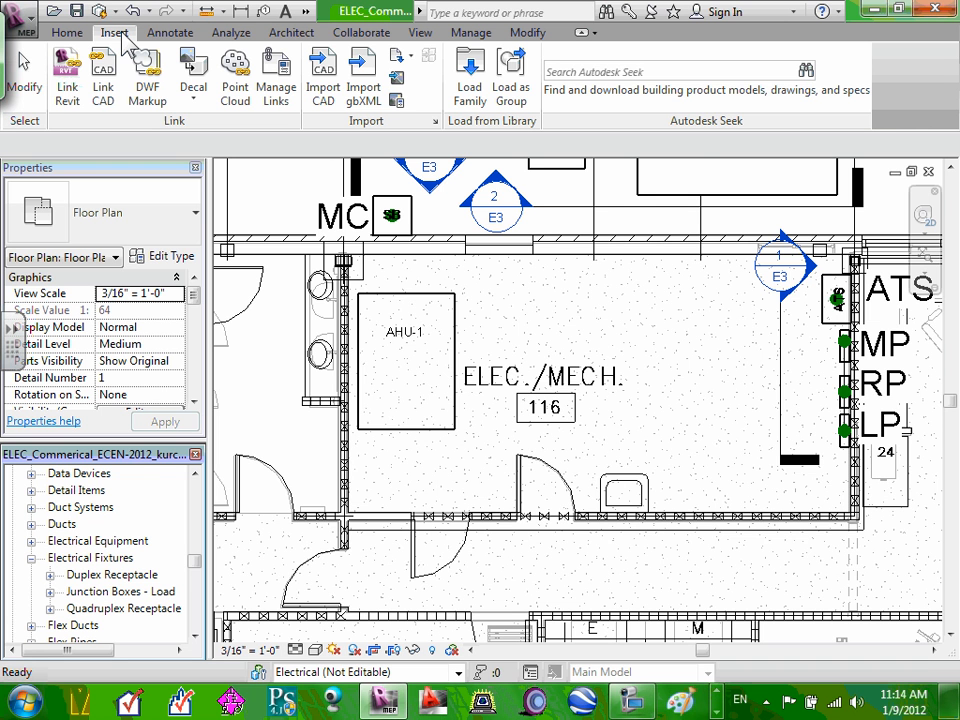
pyautogui.click(482, 88)
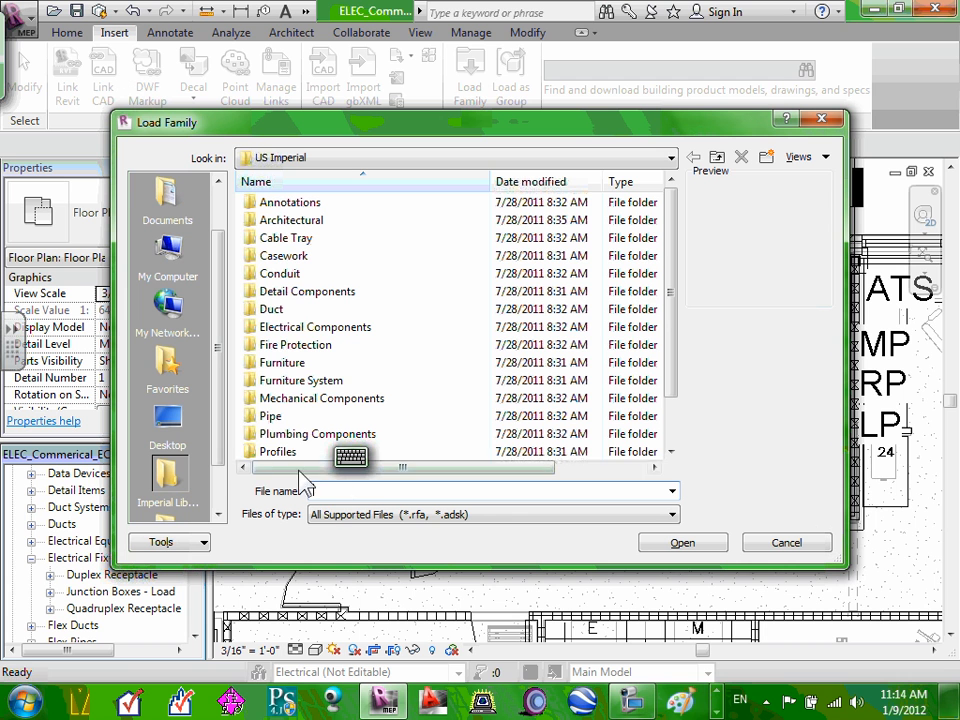
pyautogui.doubleClick(340, 328)
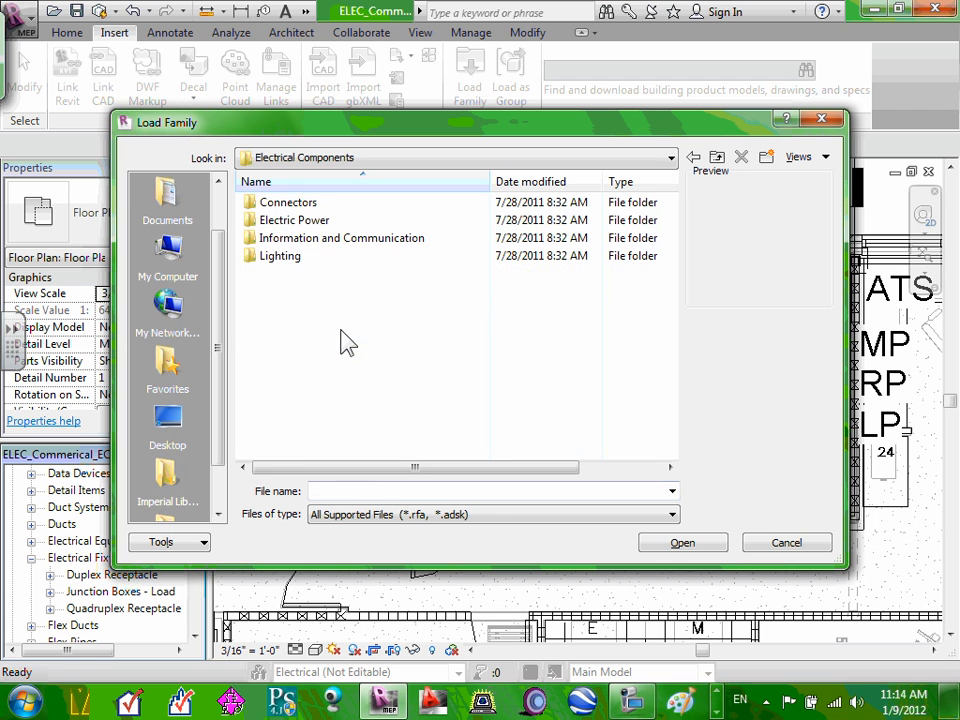
pyautogui.doubleClick(295, 220)
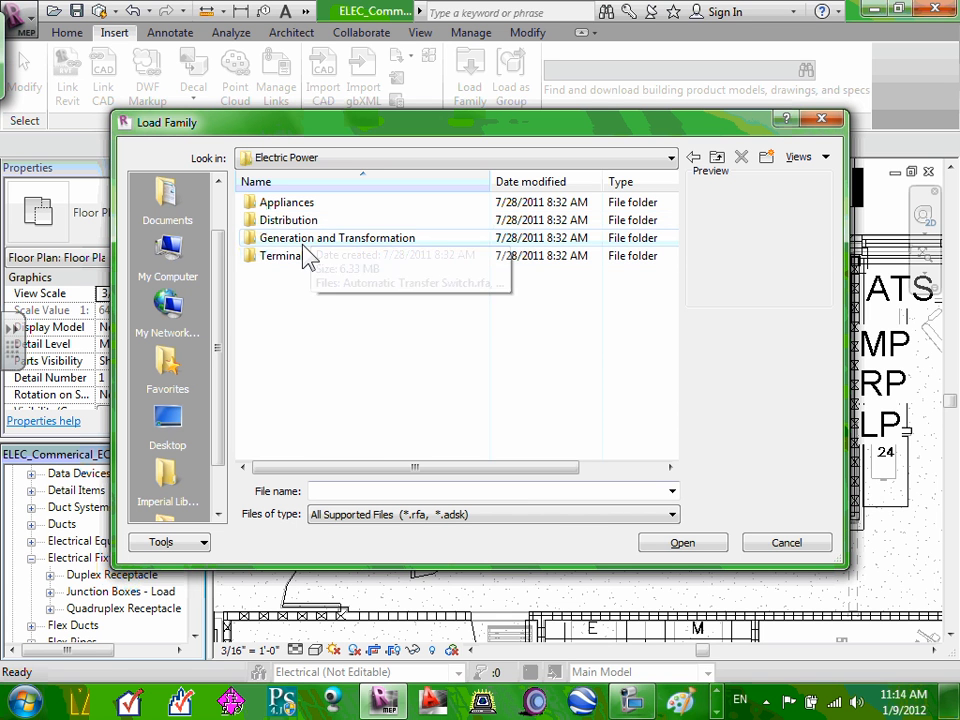
pyautogui.doubleClick(308, 221)
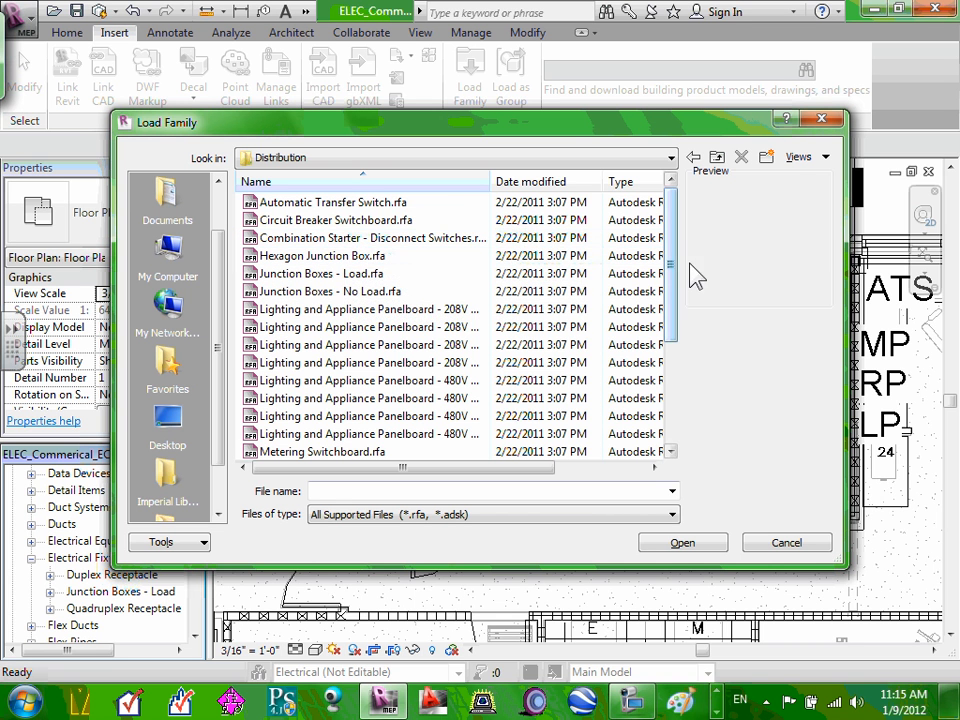
pyautogui.moveTo(671, 268); pyautogui.dragTo(672, 378)
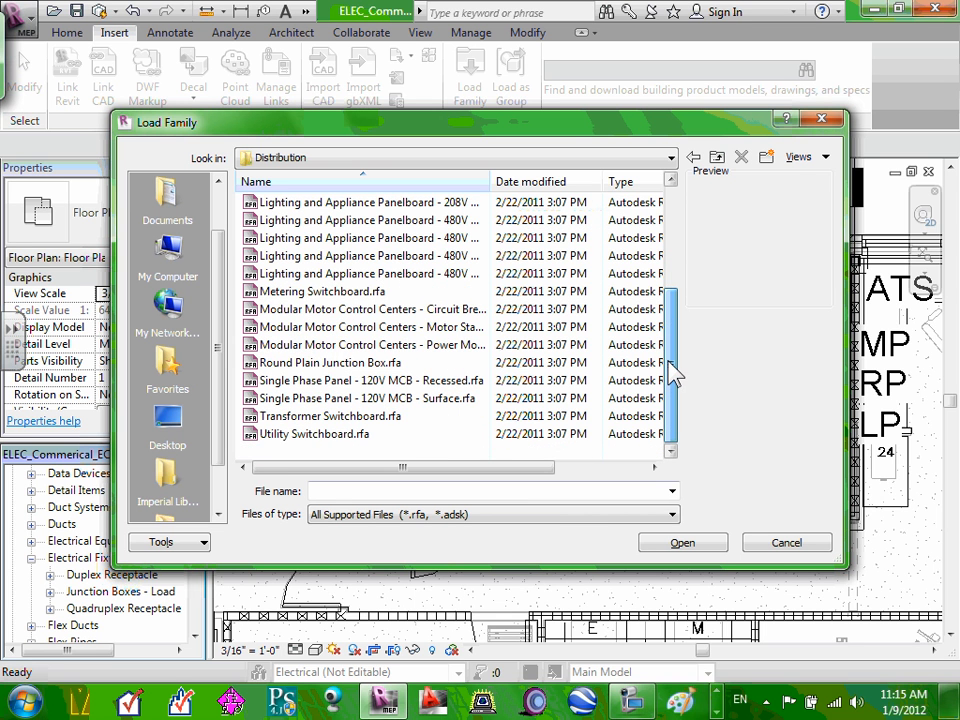
pyautogui.moveTo(671, 369); pyautogui.dragTo(662, 257)
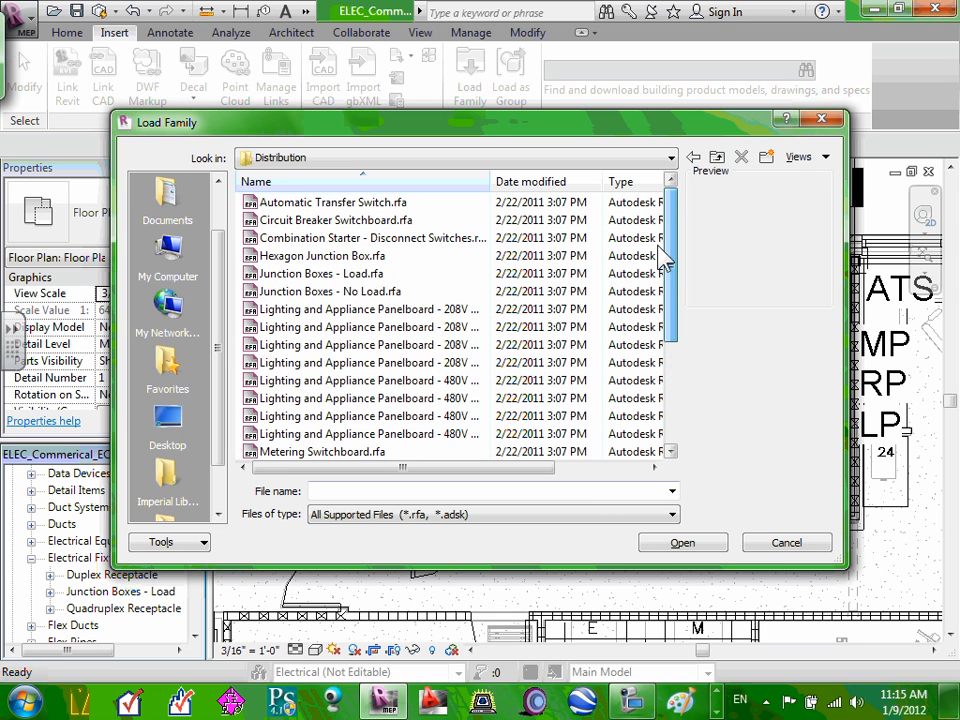
# Open the Generation and Transformation family folder and preview Variable Frequency AC Drive.rfa
pyautogui.click(716, 158)
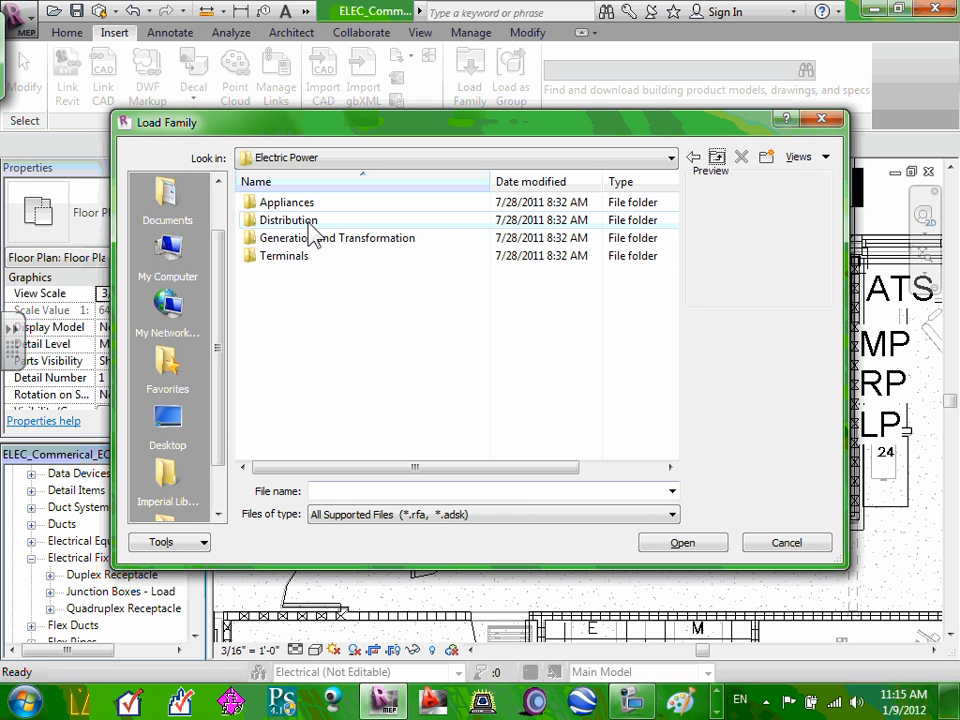
pyautogui.doubleClick(315, 242)
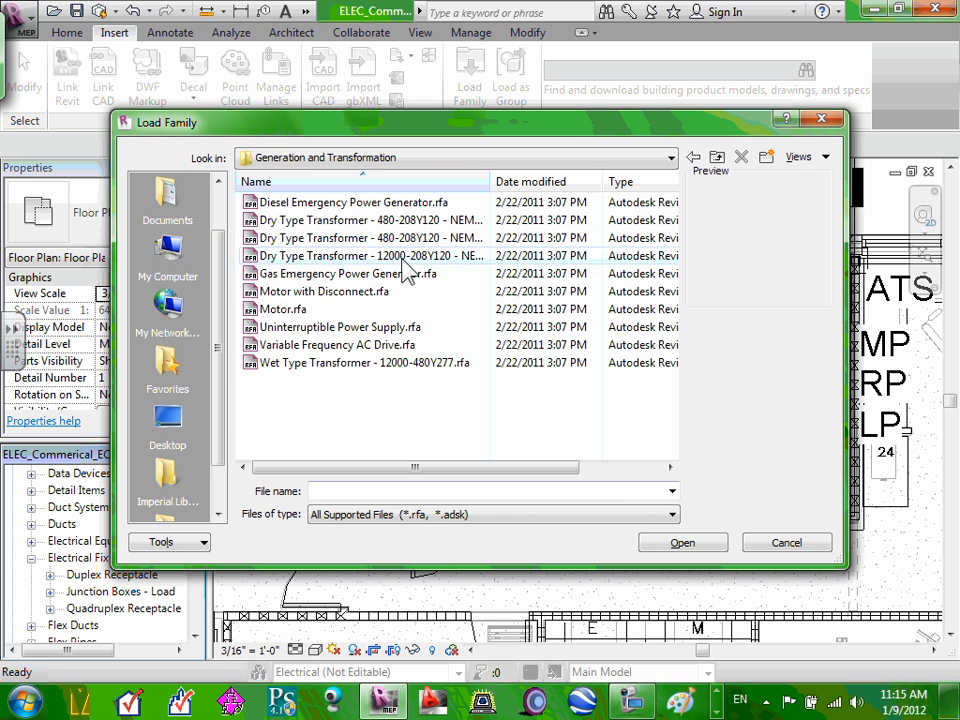
pyautogui.click(355, 348)
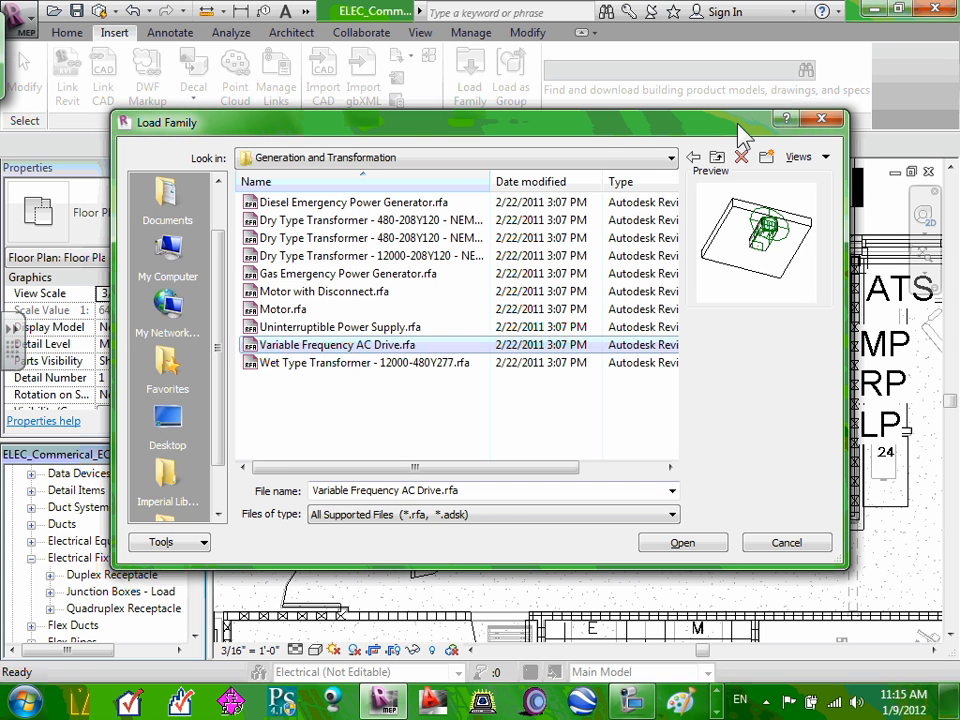
# Browse up to the US Imperial library root and back through Electrical Components and Electric Power to Generation and Transformation
pyautogui.click(716, 160)
pyautogui.click(716, 160)
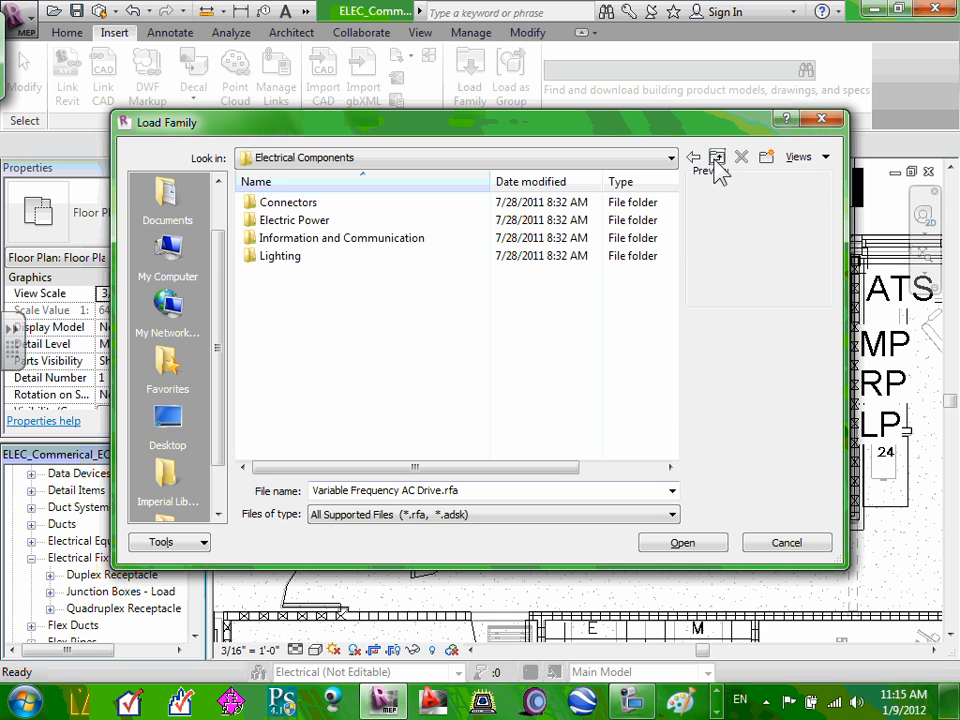
pyautogui.click(716, 160)
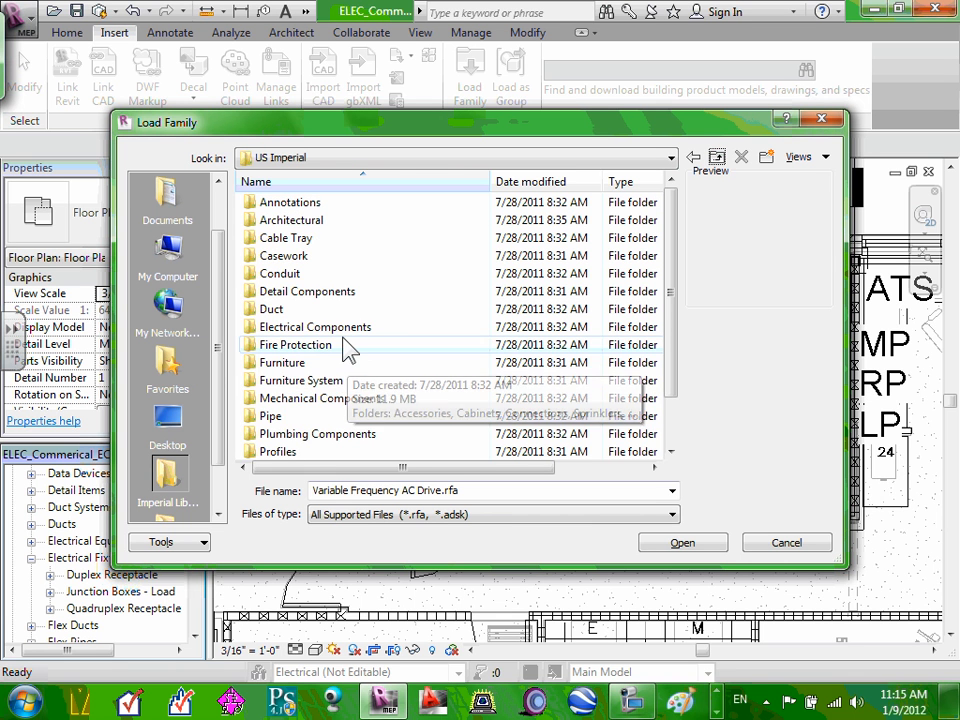
pyautogui.doubleClick(318, 328)
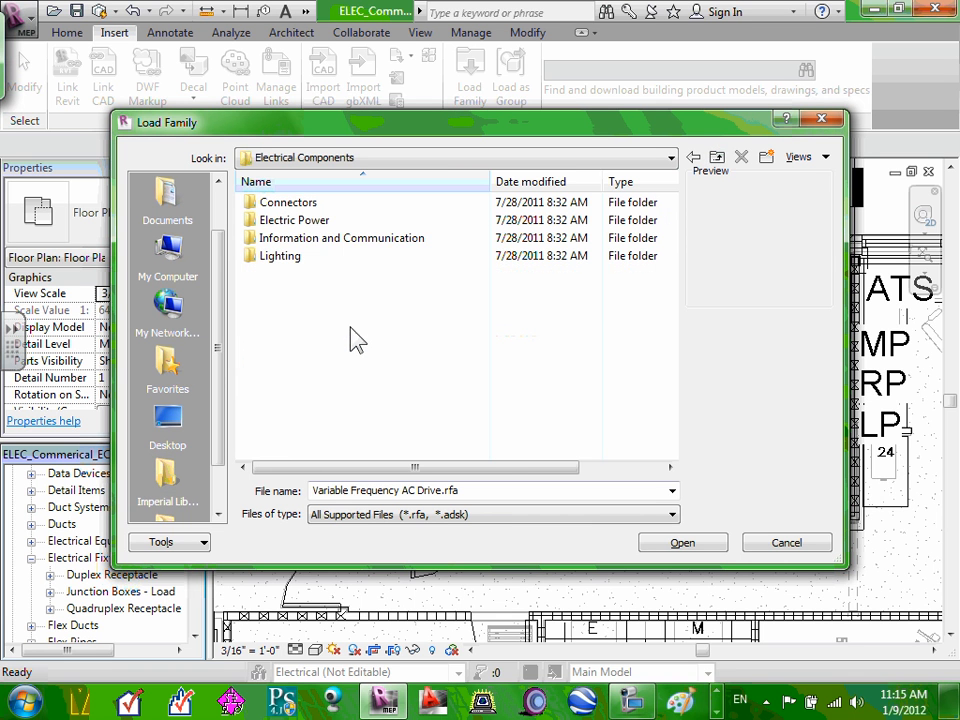
pyautogui.doubleClick(318, 222)
pyautogui.doubleClick(333, 240)
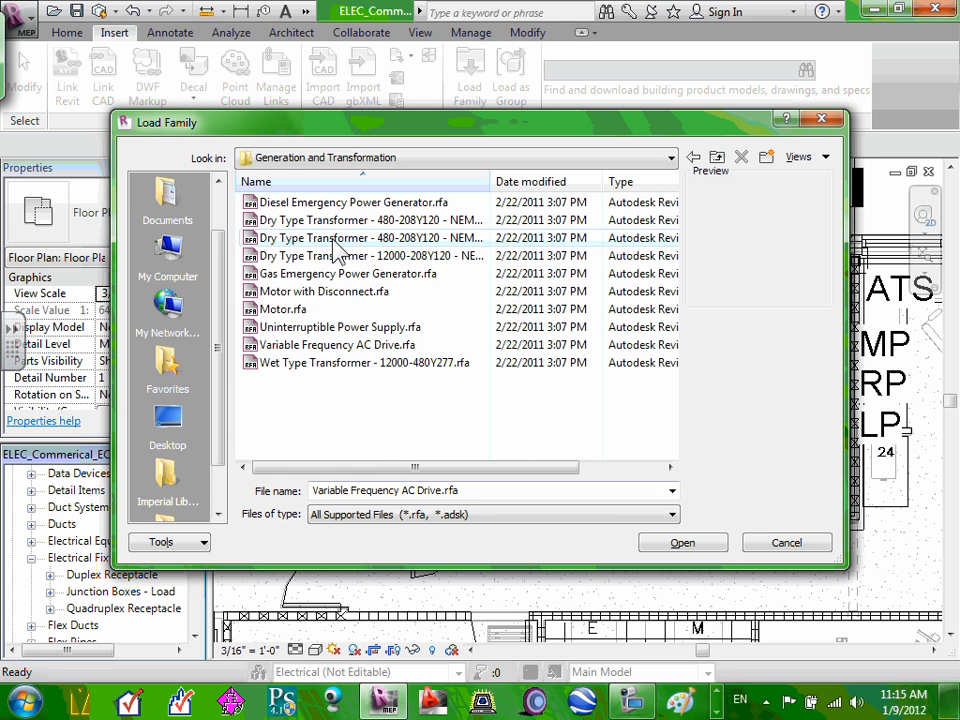
# Preview Uninterruptible Power Supply.rfa, and load the Variable Frequency AC Drive.rfa family into the project
pyautogui.click(365, 331)
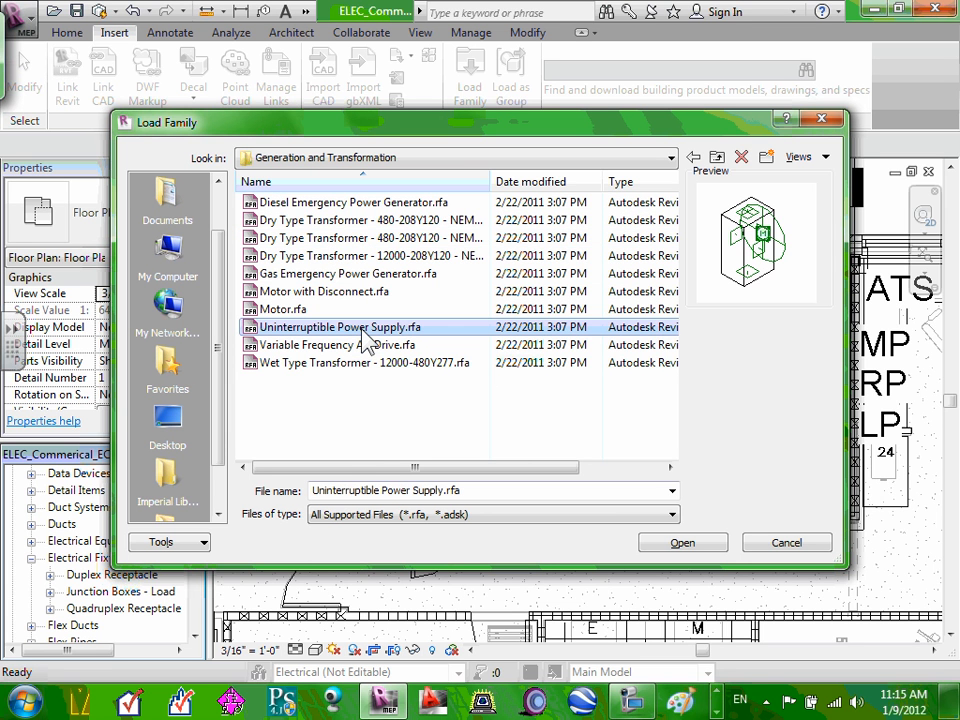
pyautogui.click(366, 345)
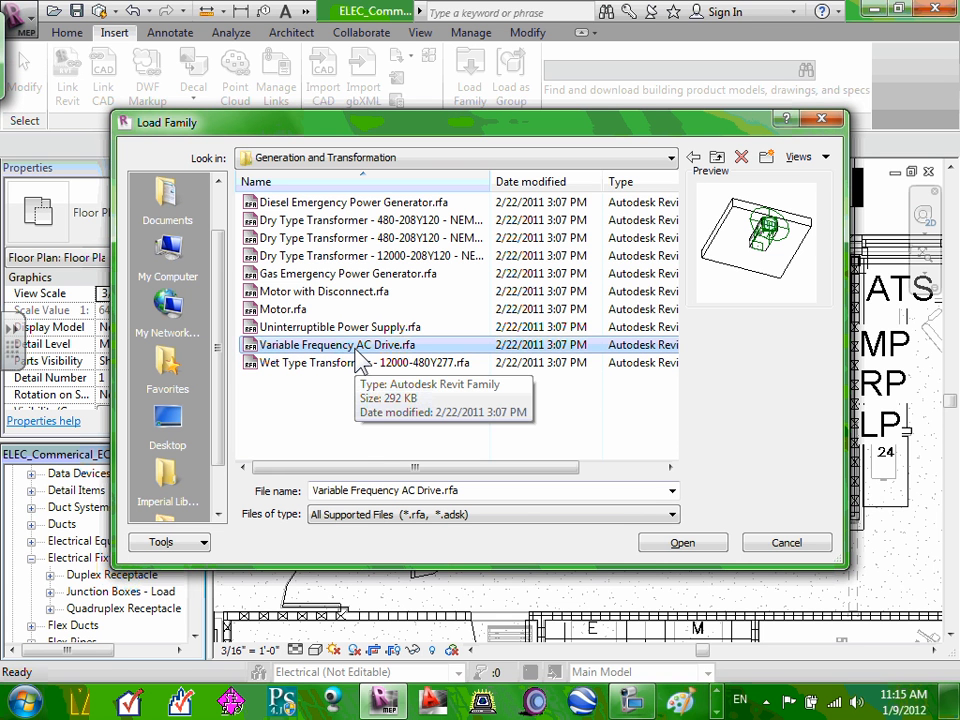
pyautogui.doubleClick(358, 345)
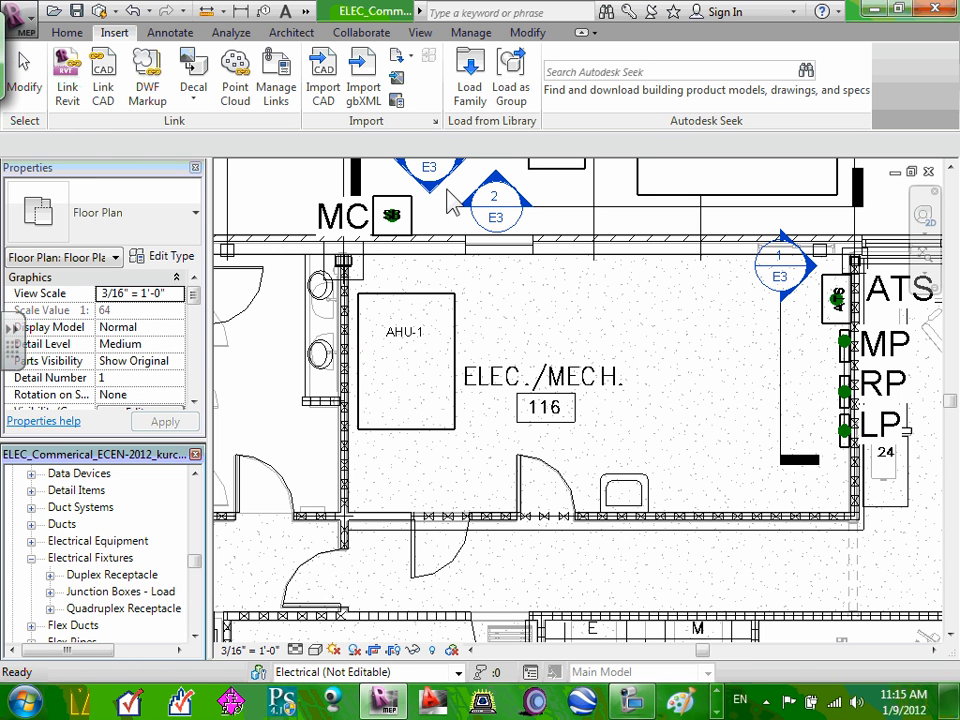
pyautogui.click(67, 33)
pyautogui.click(658, 118)
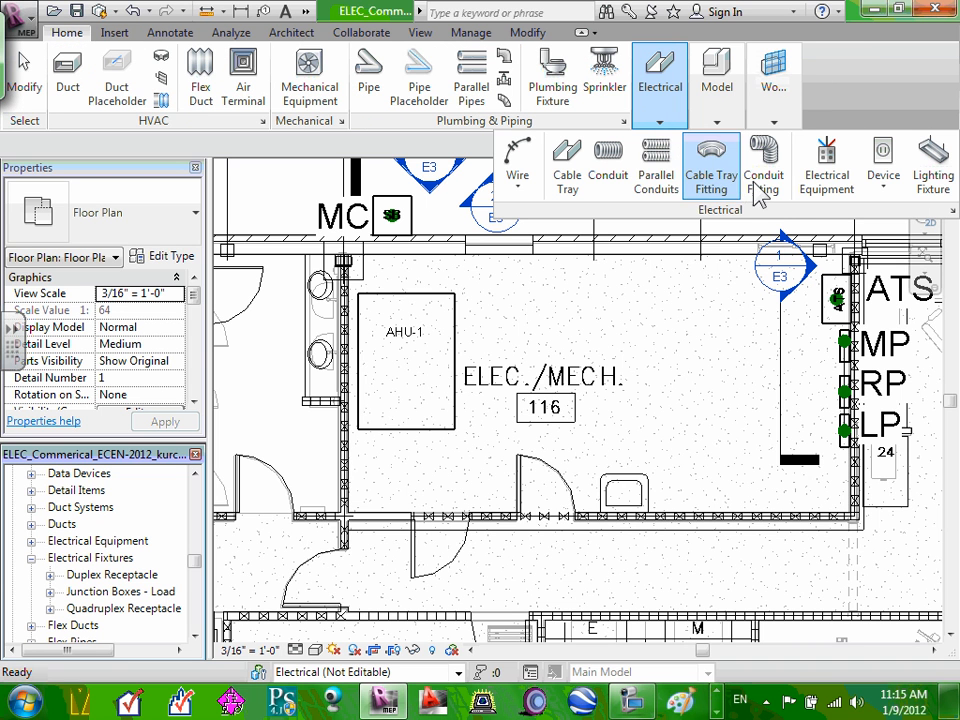
pyautogui.click(827, 175)
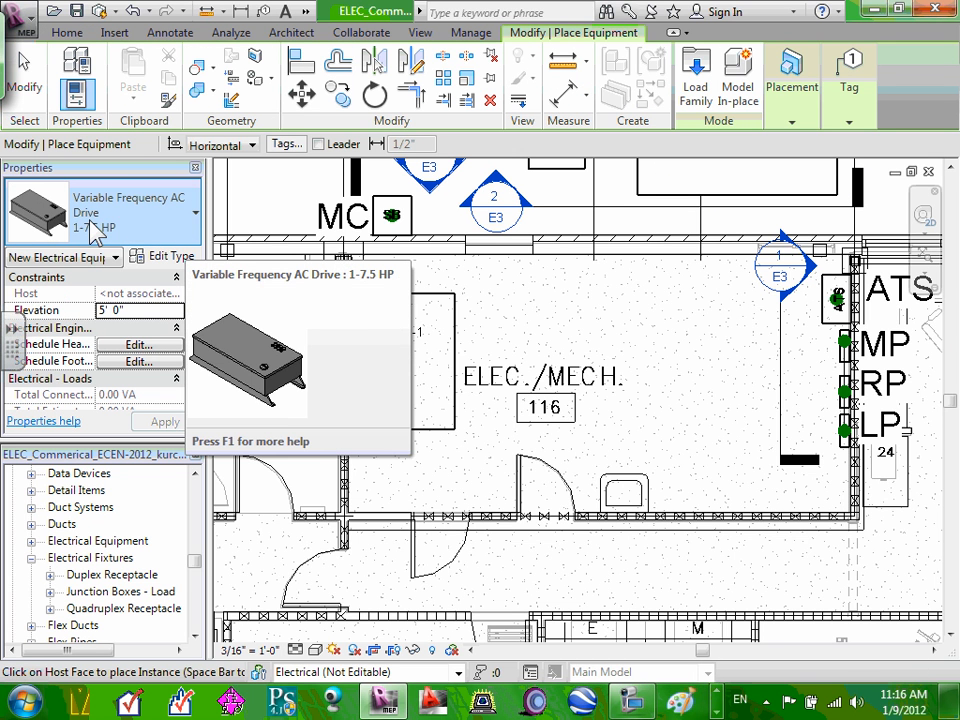
# Start placing electrical equipment and choose the 10-20 HP type of the Variable Frequency AC Drive family
pyautogui.click(67, 32)
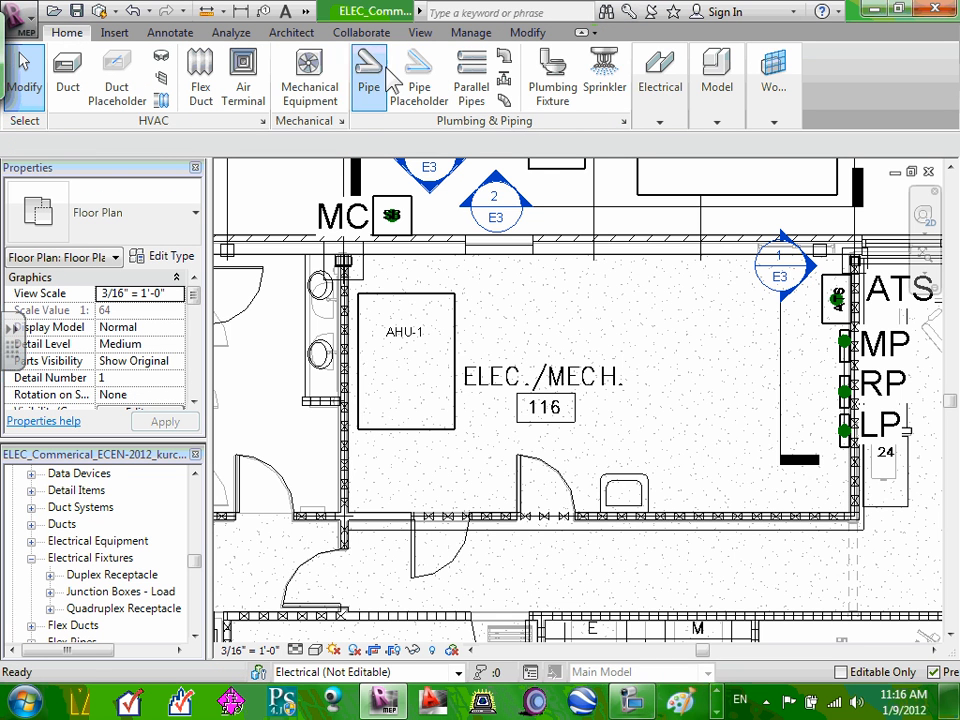
pyautogui.moveTo(668, 128)
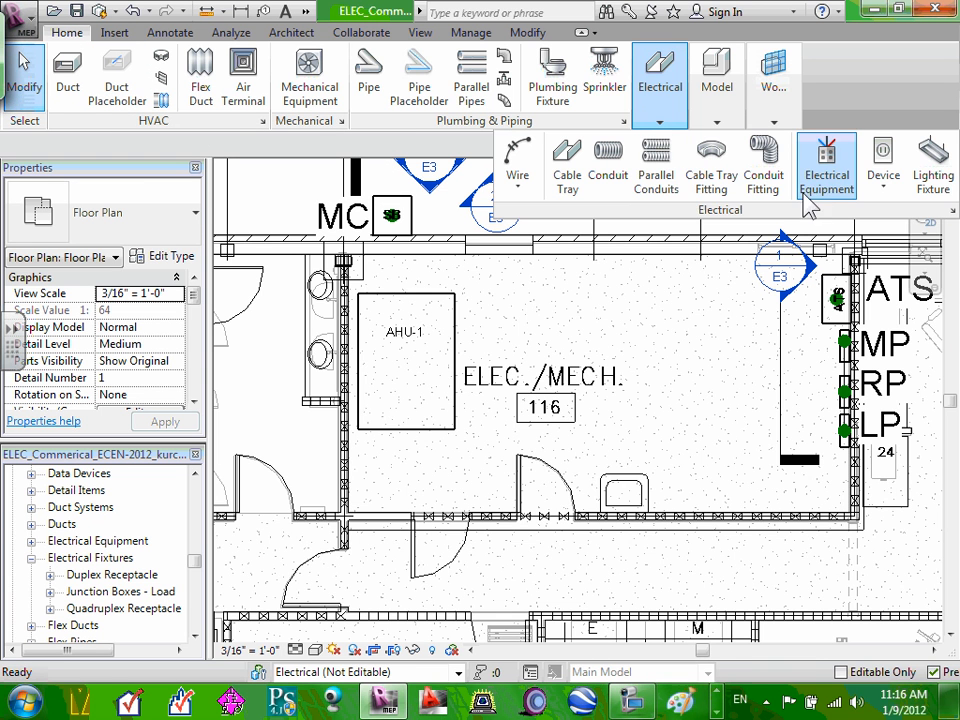
pyautogui.click(822, 180)
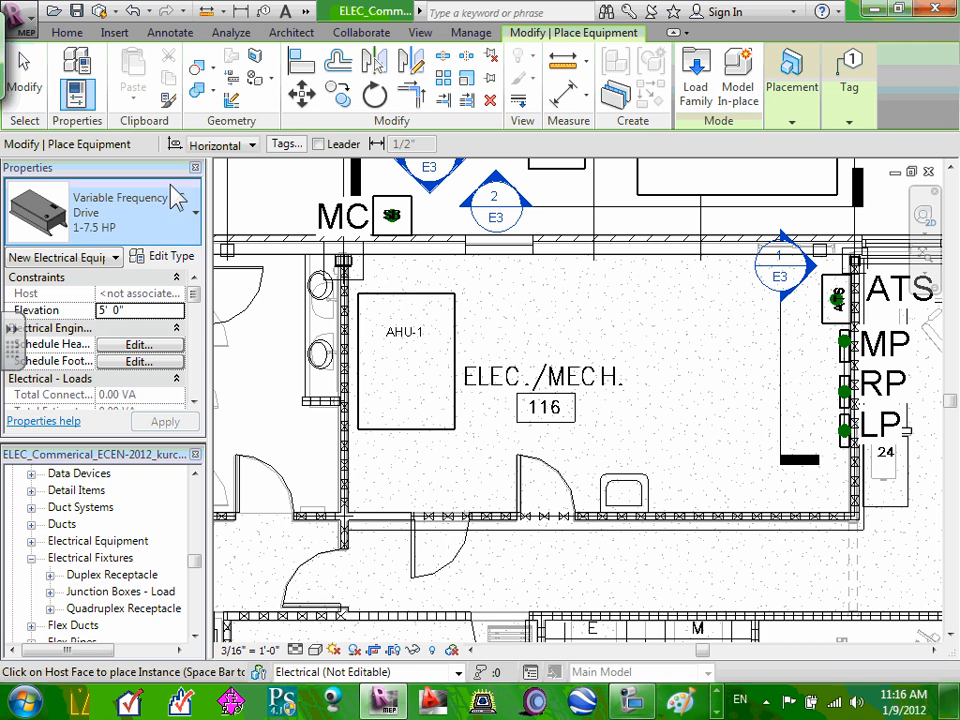
pyautogui.click(196, 214)
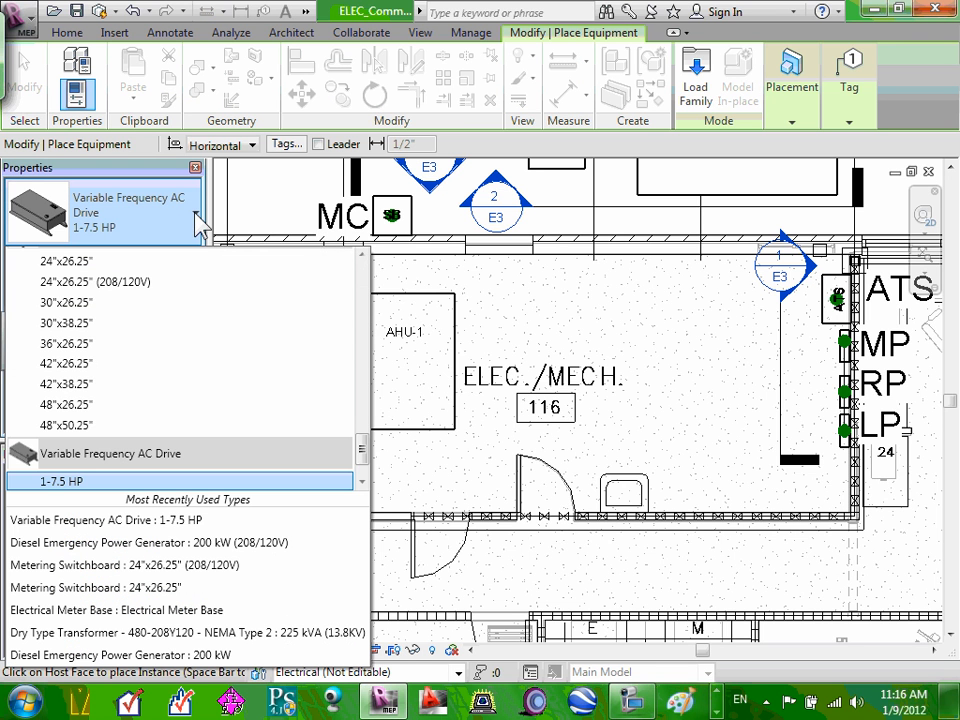
pyautogui.scroll(15, 155, 430)
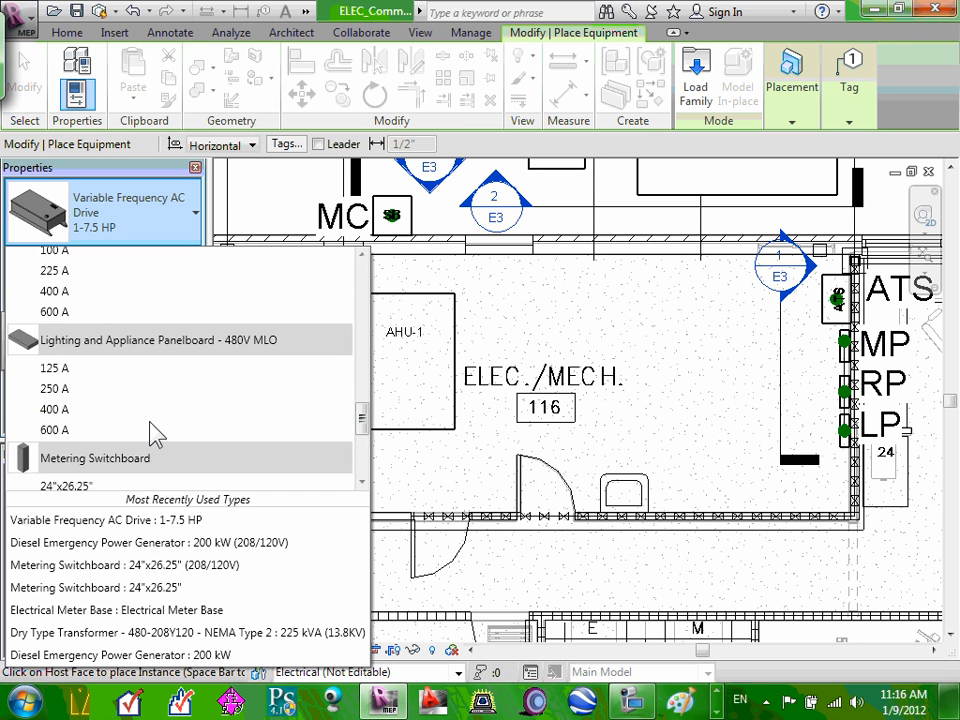
pyautogui.scroll(-12, 150, 398)
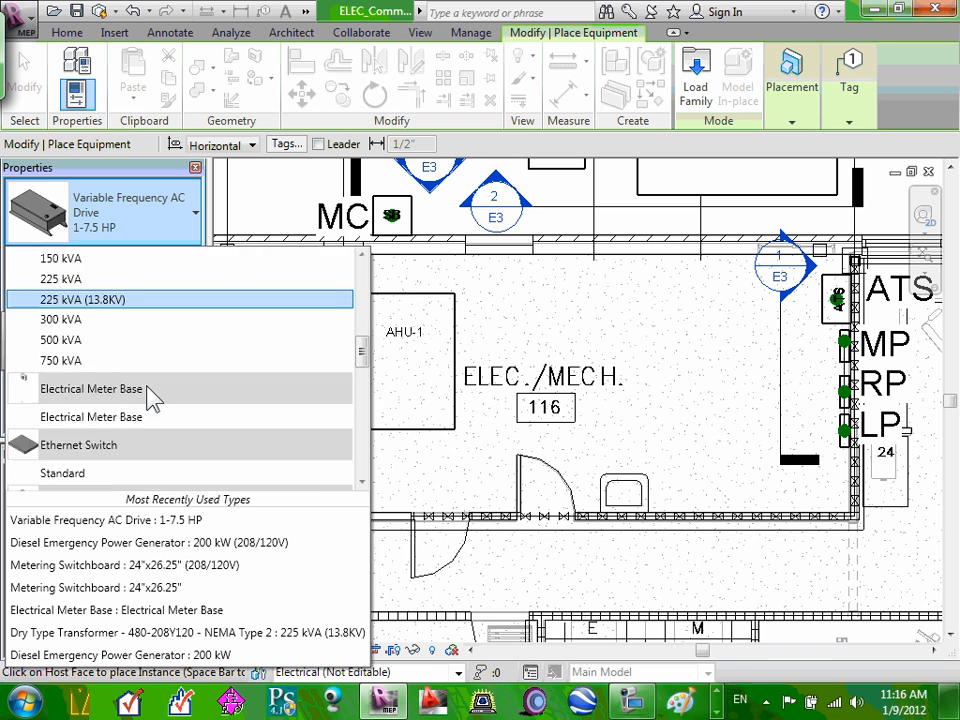
pyautogui.scroll(-3, 150, 398)
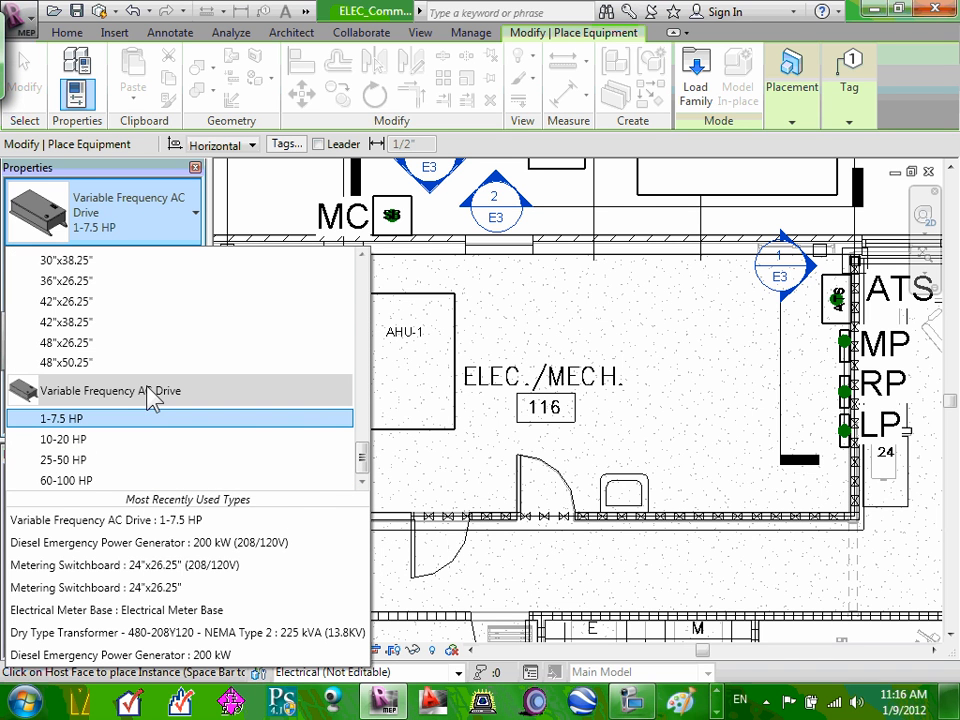
pyautogui.moveTo(118, 420)
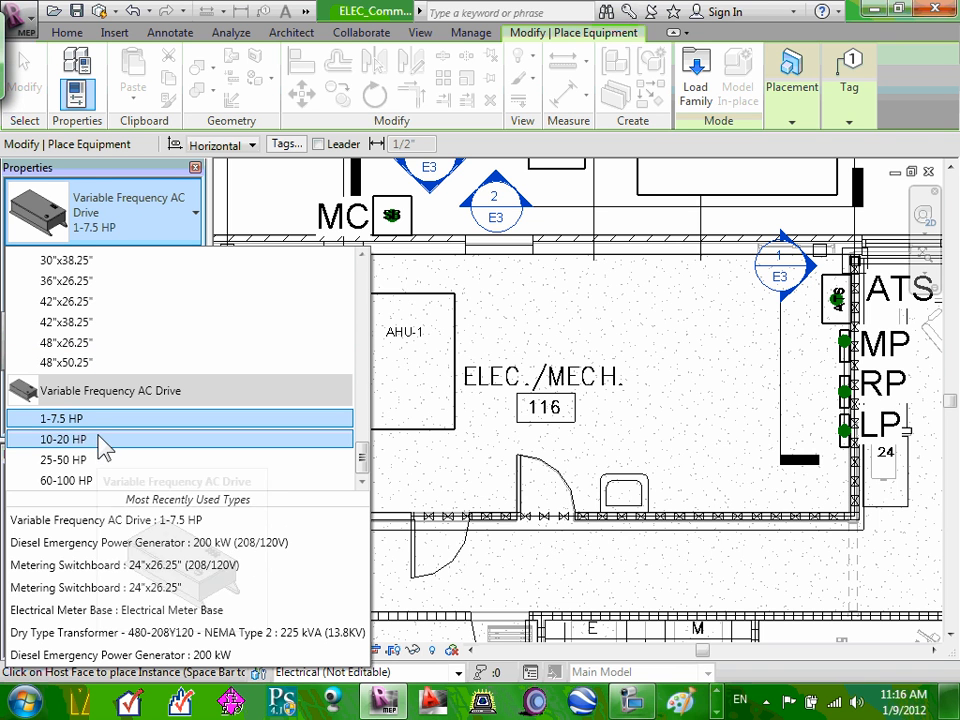
pyautogui.moveTo(96, 448)
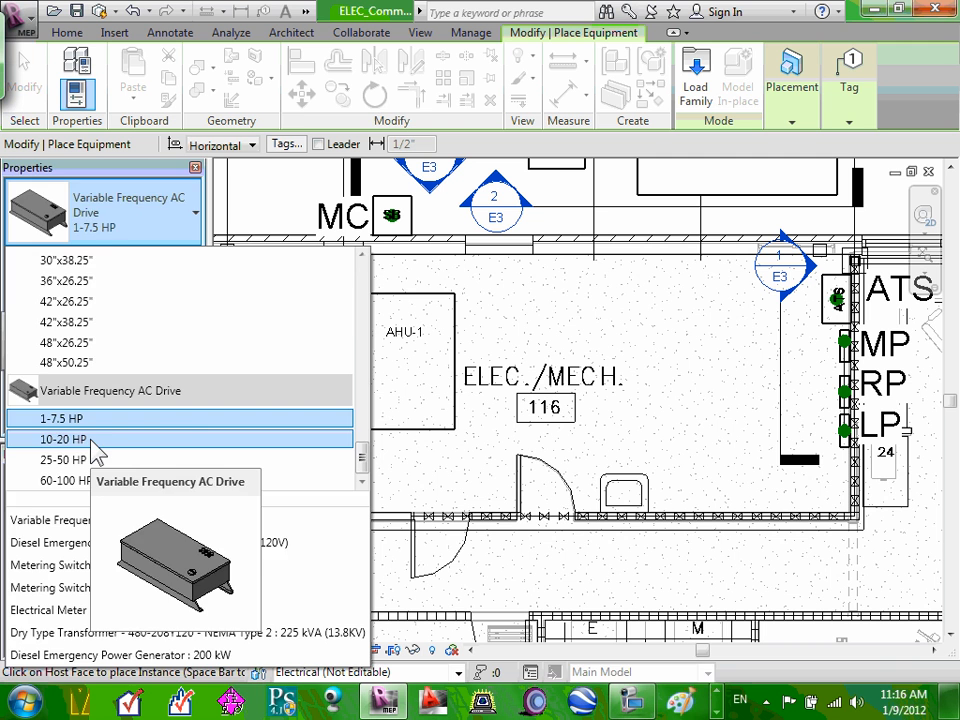
pyautogui.click(96, 446)
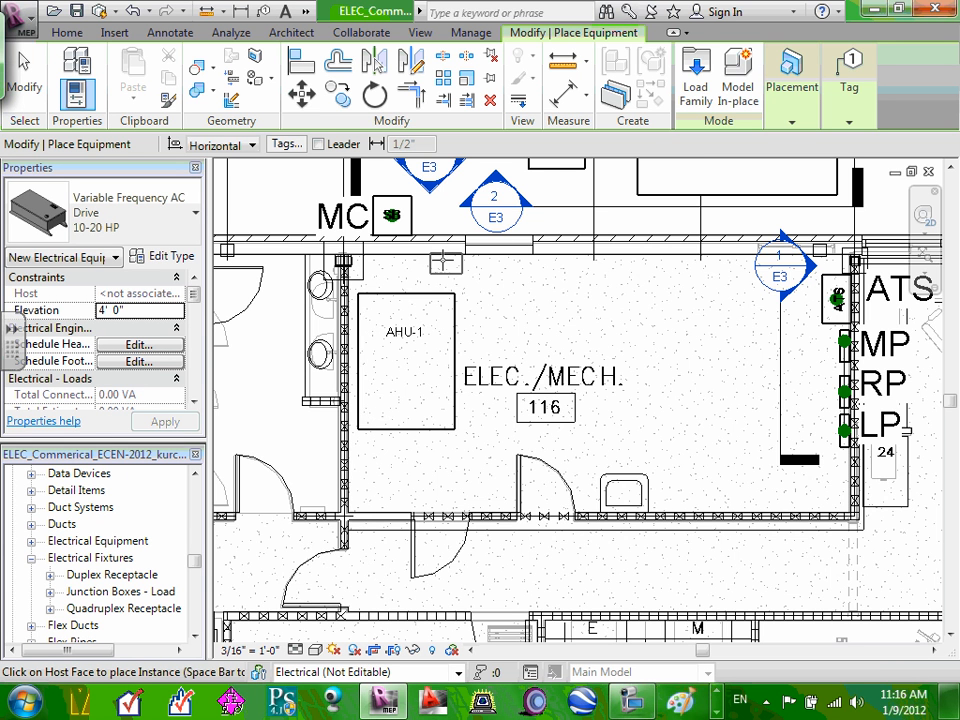
# Place one drive on the interior face of the ELEC./MECH. room's wall directly above AHU-1, and end placement
pyautogui.scroll(4, 418, 258)
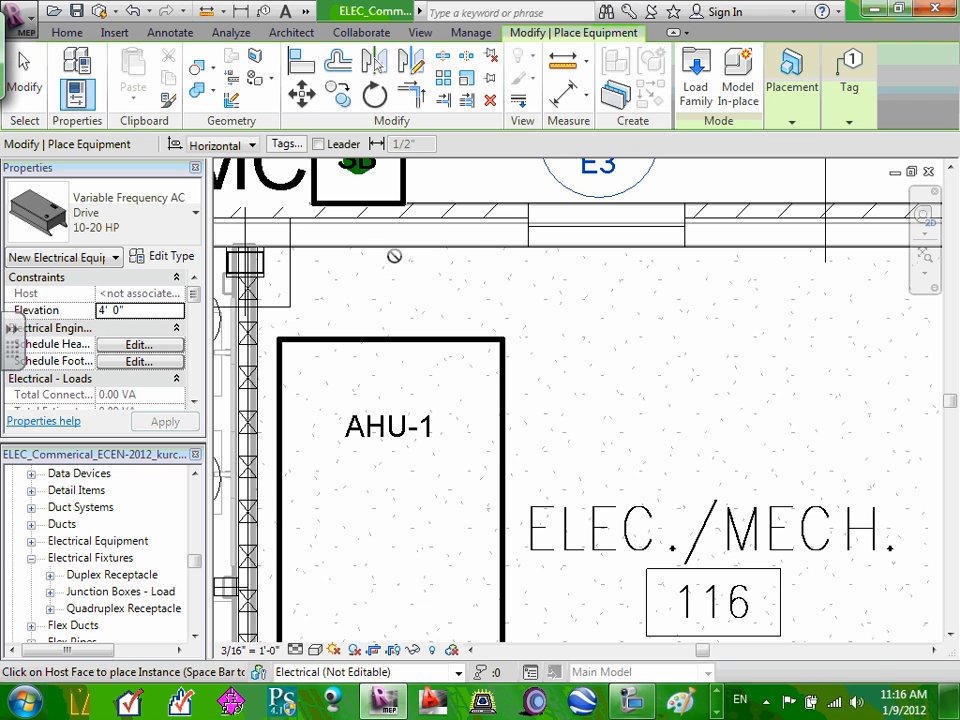
pyautogui.click(446, 244)
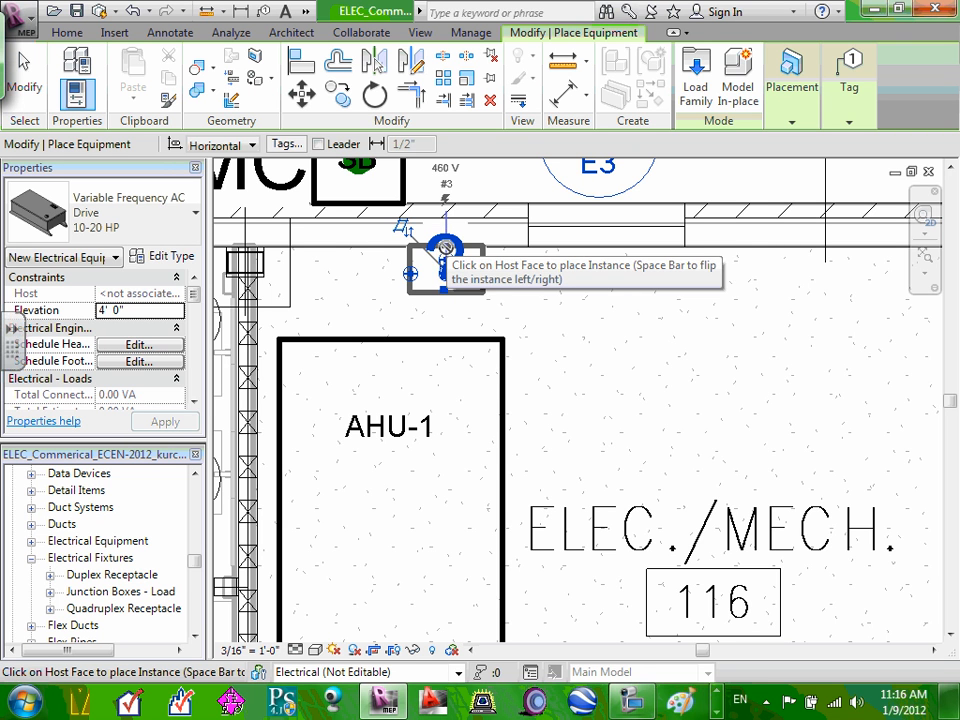
pyautogui.press('Escape')
pyautogui.press('Escape')
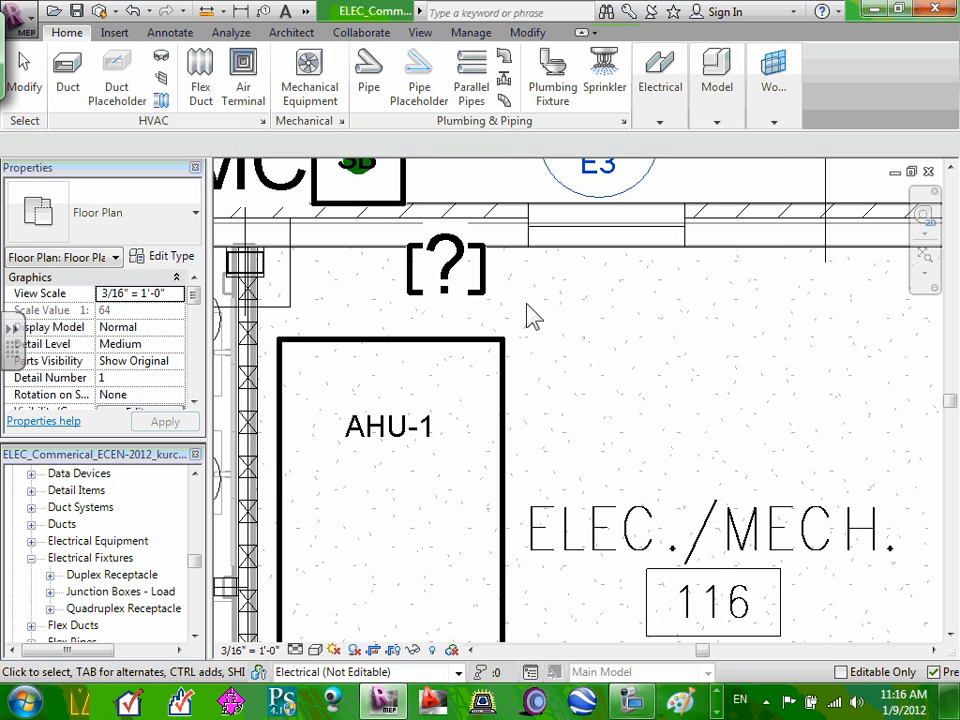
# Examine the placed drive's properties, including its Electrical - Loads and Identity Data values
pyautogui.scroll(-2, 506, 326)
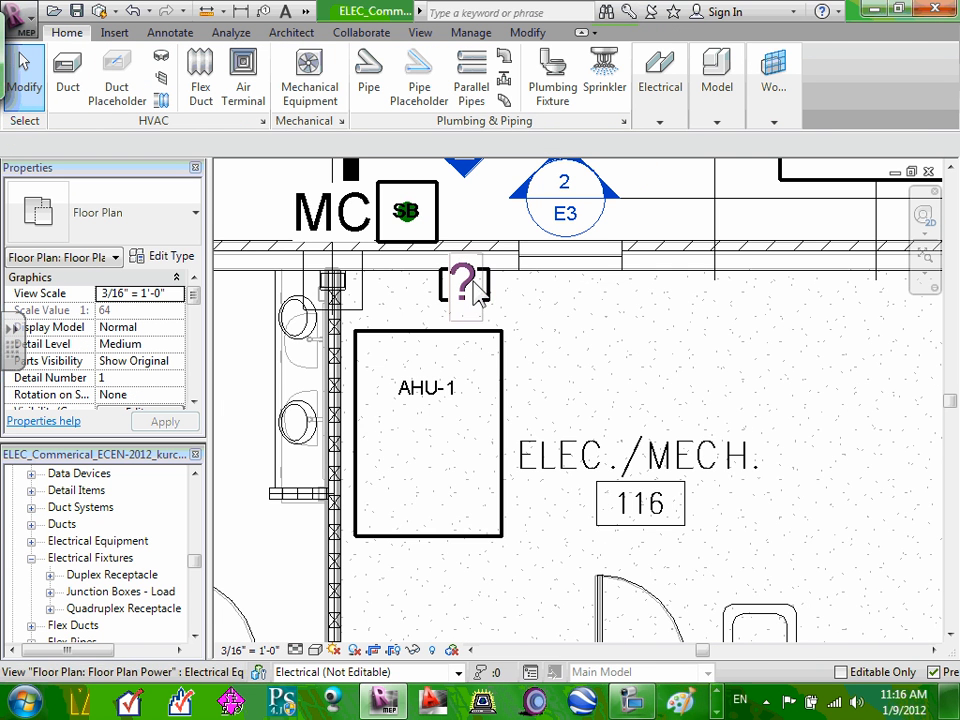
pyautogui.scroll(-1, 485, 285)
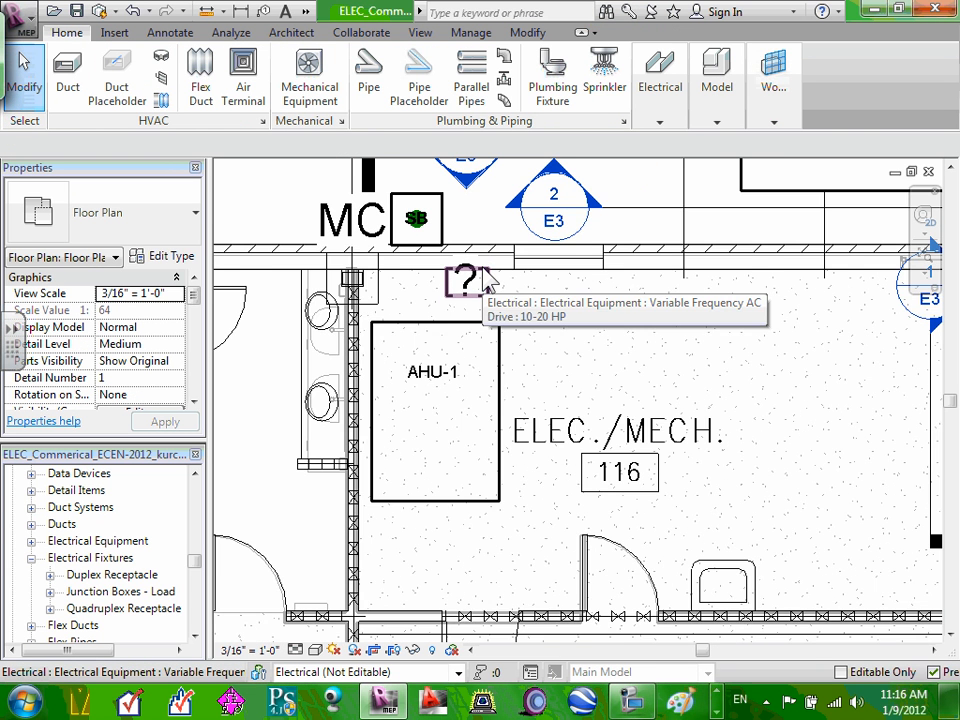
pyautogui.moveTo(559, 314); pyautogui.dragTo(574, 420, button='middle')
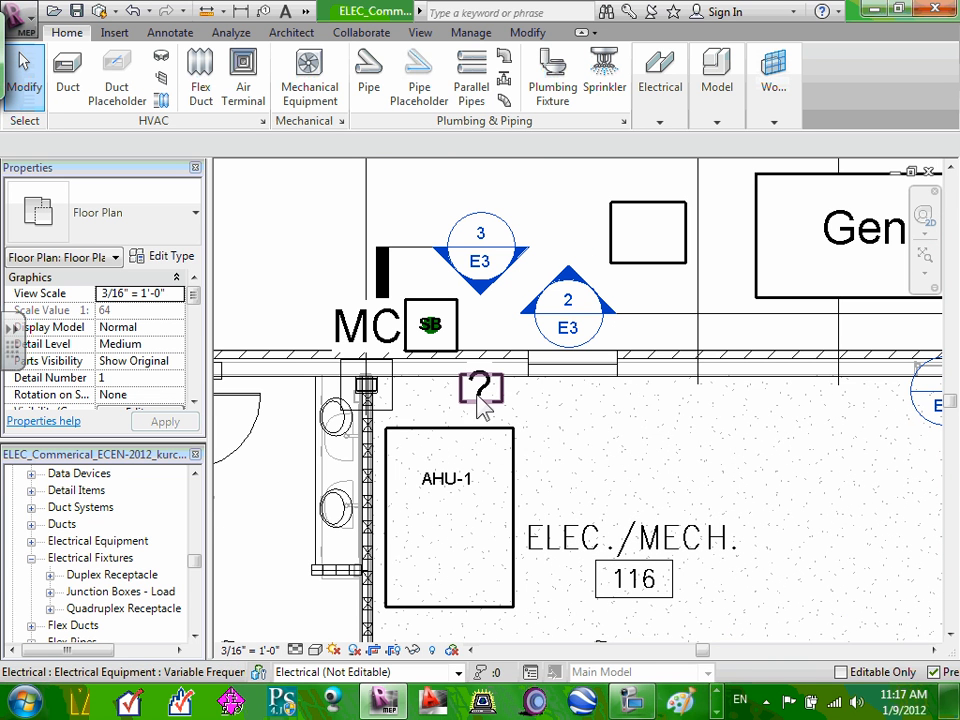
pyautogui.click(500, 414)
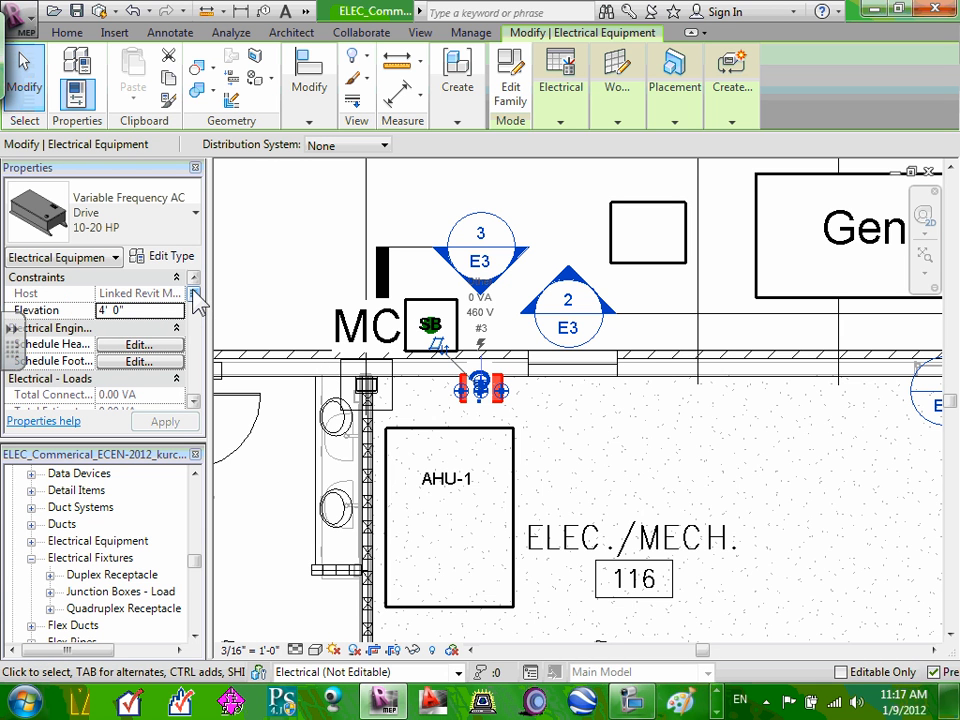
pyautogui.click(177, 327)
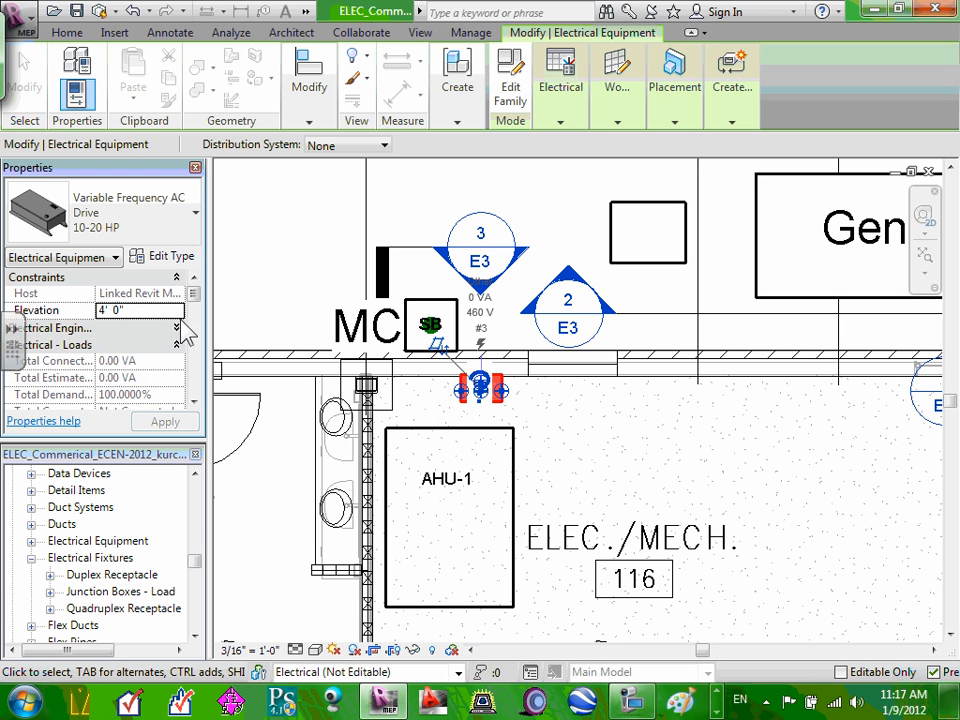
pyautogui.click(193, 401)
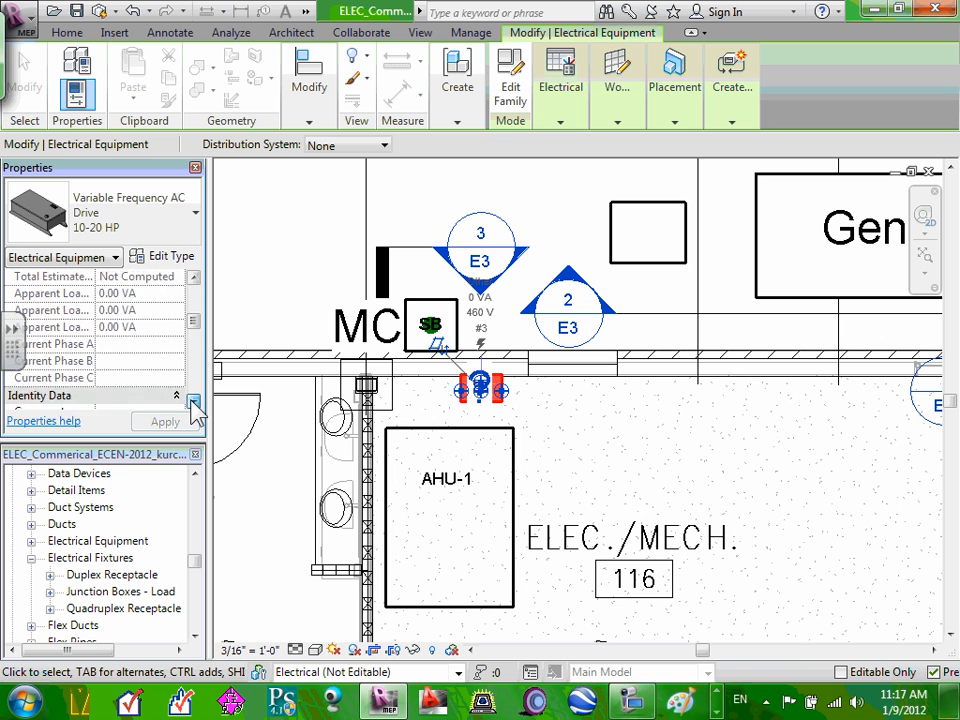
pyautogui.scroll(-3, 198, 334)
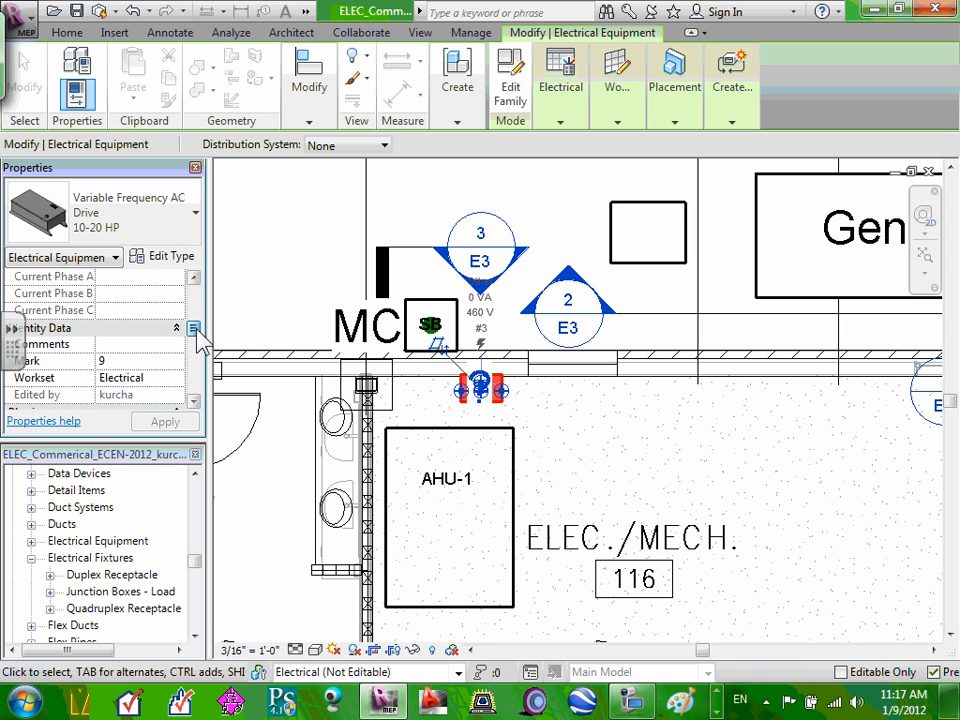
pyautogui.moveTo(197, 339)
pyautogui.mouseDown()
pyautogui.moveTo(197, 378)
pyautogui.moveTo(197, 316)
pyautogui.mouseUp()
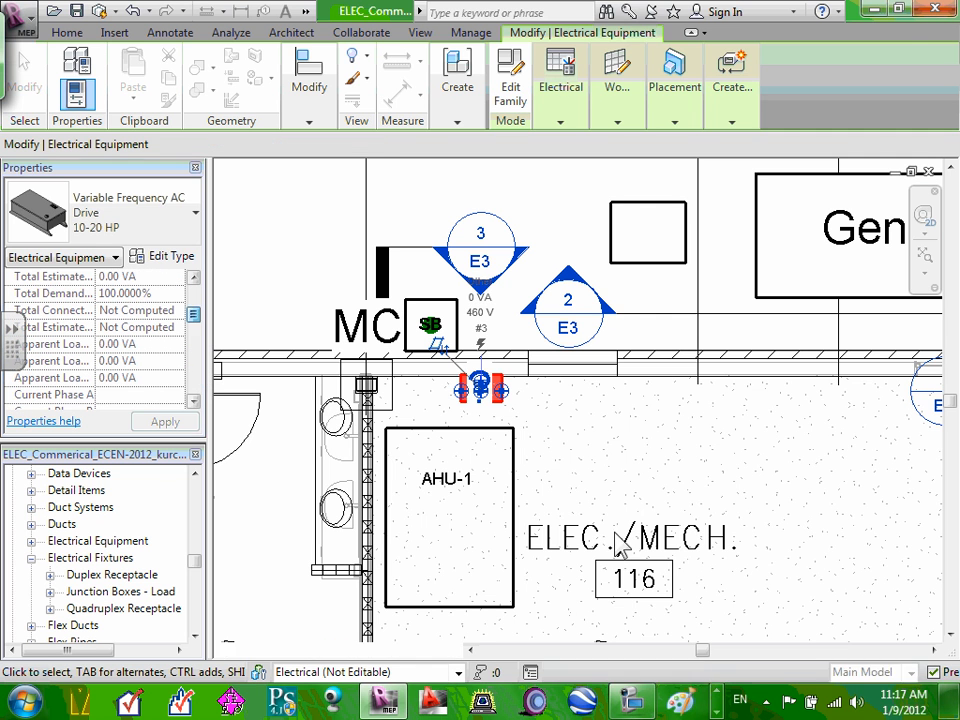
pyautogui.click(606, 431)
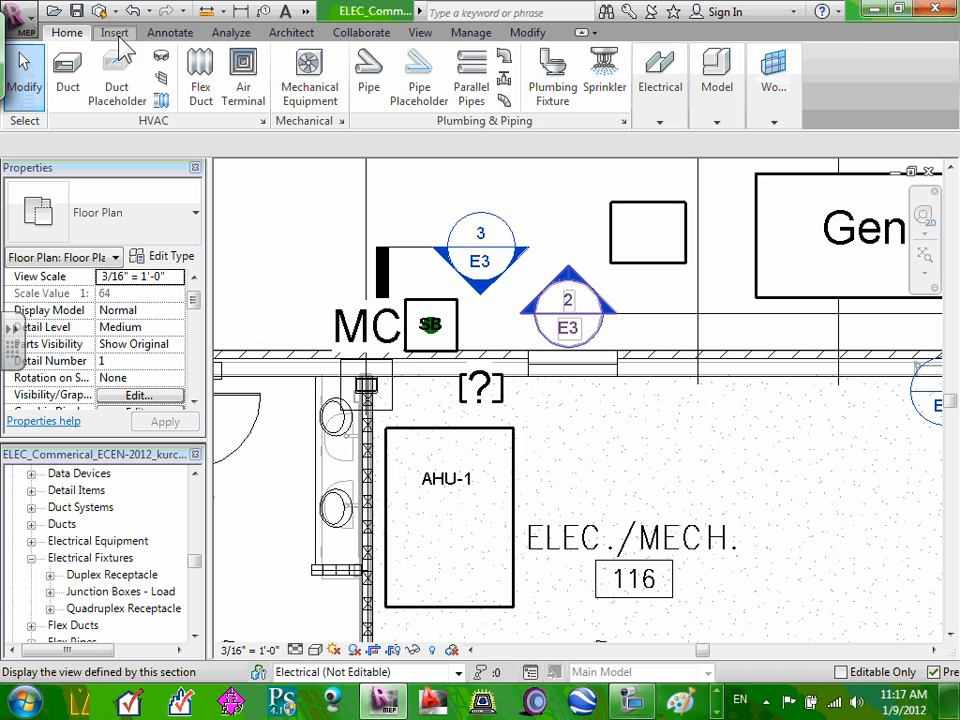
pyautogui.click(170, 33)
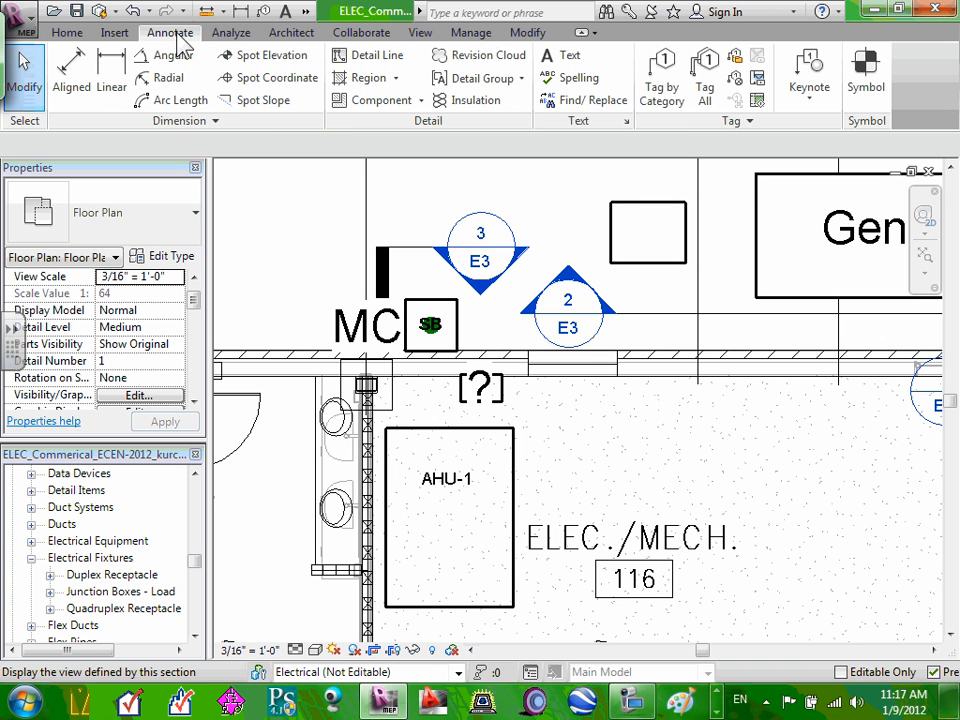
pyautogui.click(664, 96)
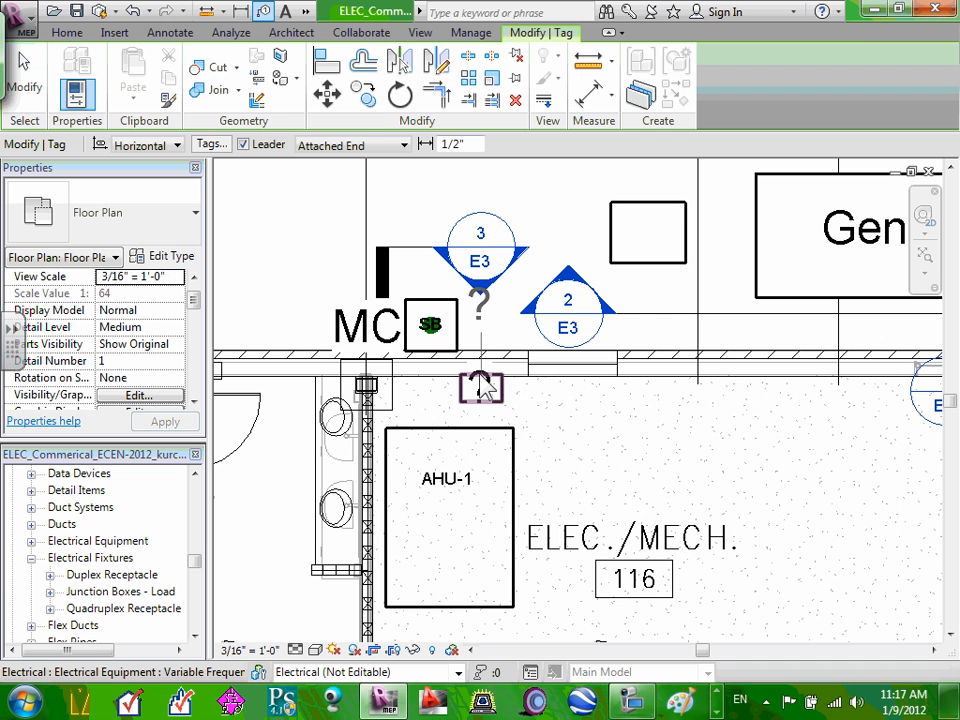
pyautogui.press('Escape')
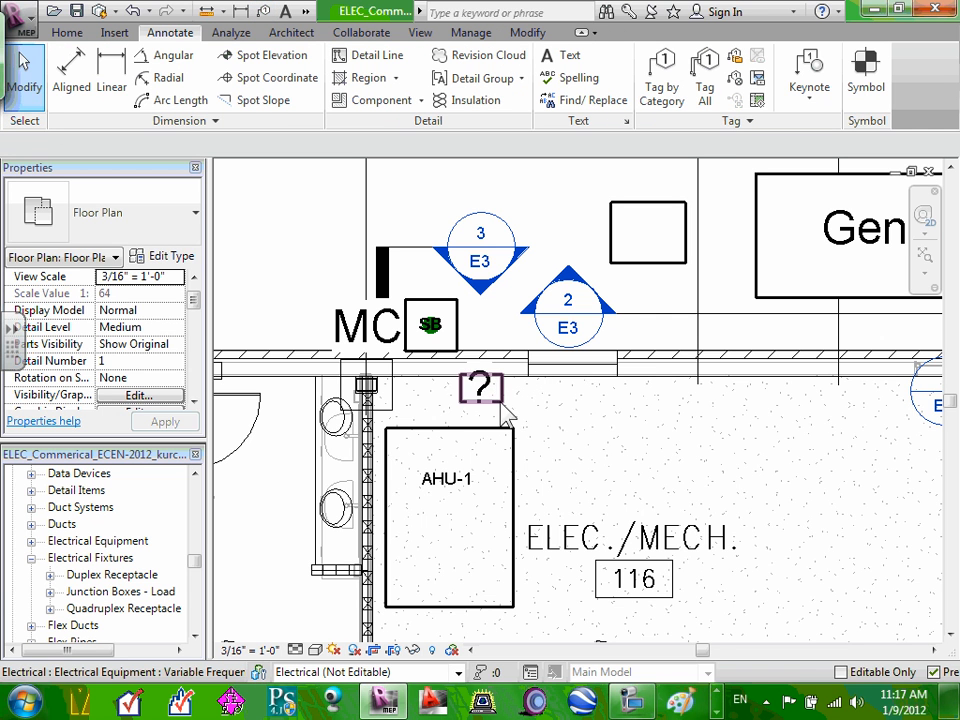
# Shift the variable frequency drive slightly left along the wall above AHU-1
pyautogui.click(503, 399)
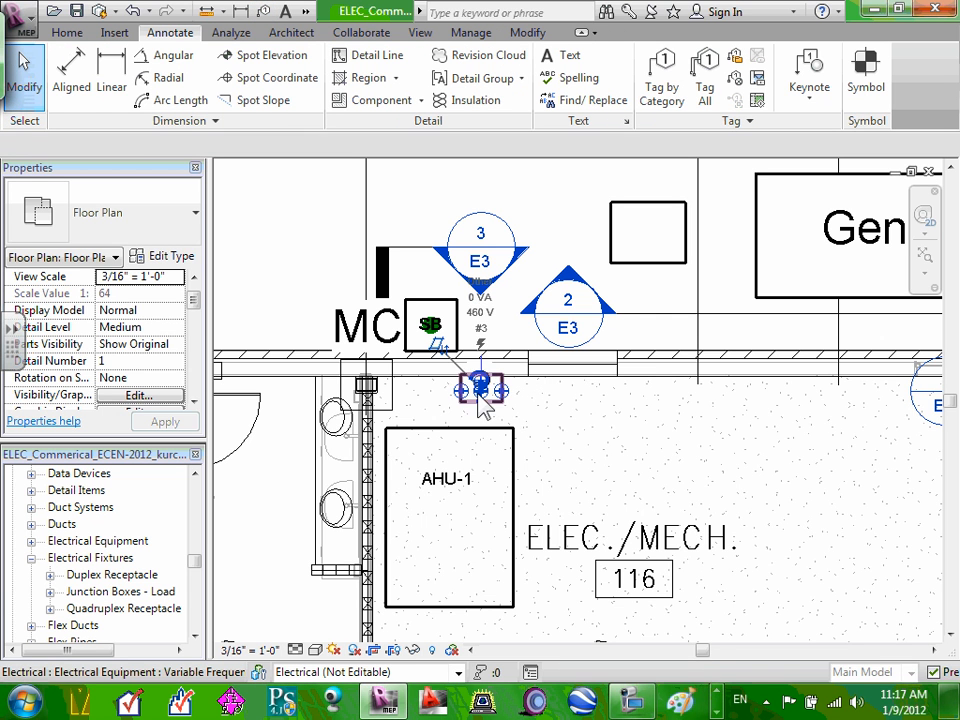
pyautogui.click(525, 411)
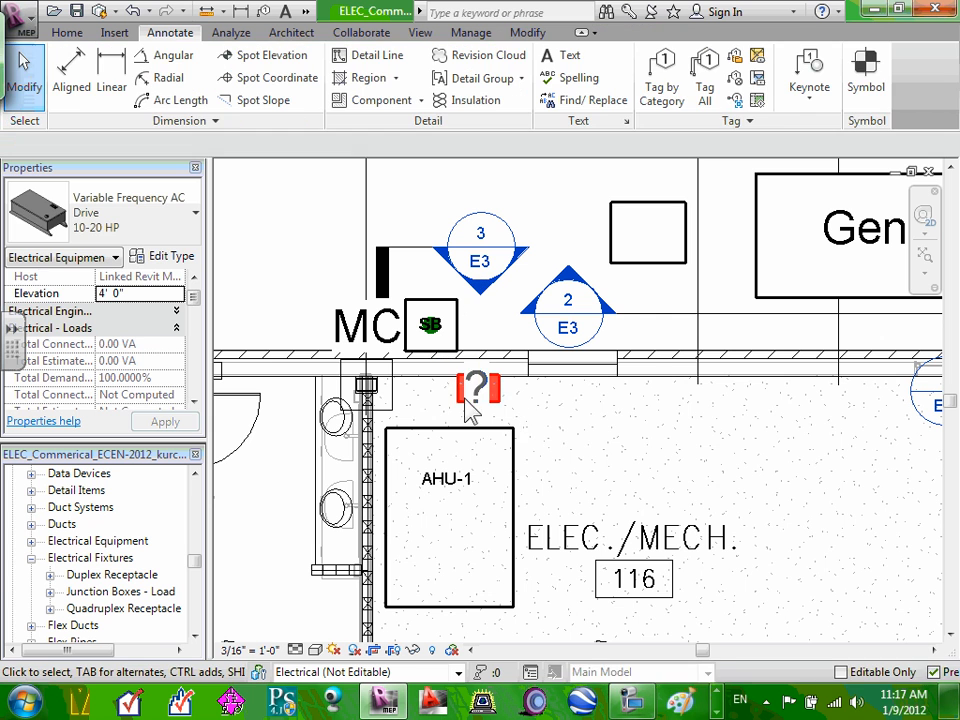
pyautogui.click(480, 391)
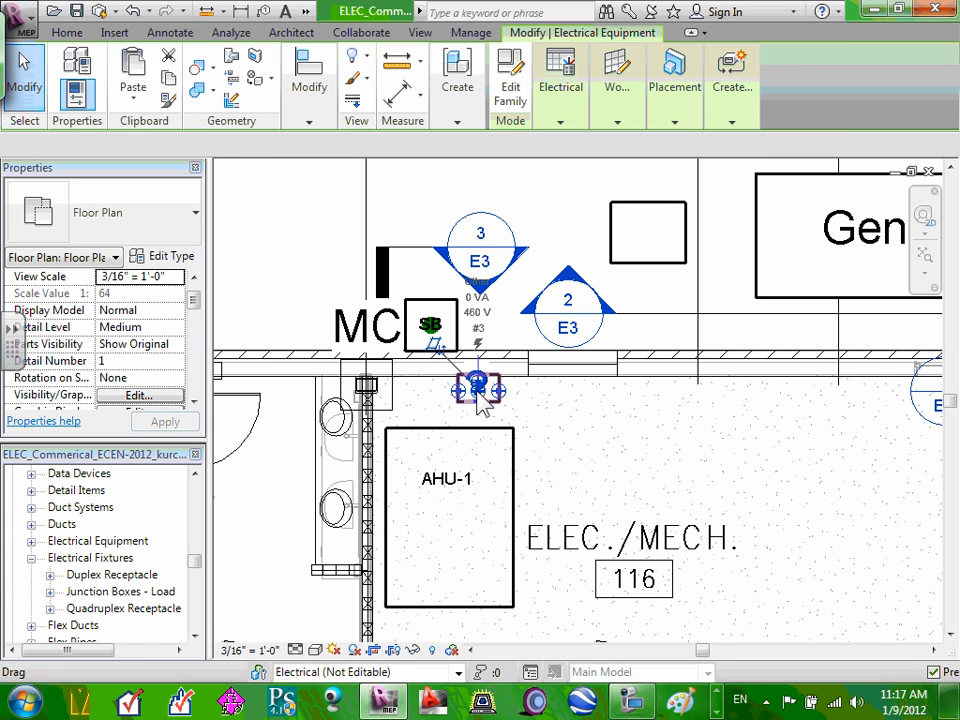
pyautogui.press('Escape')
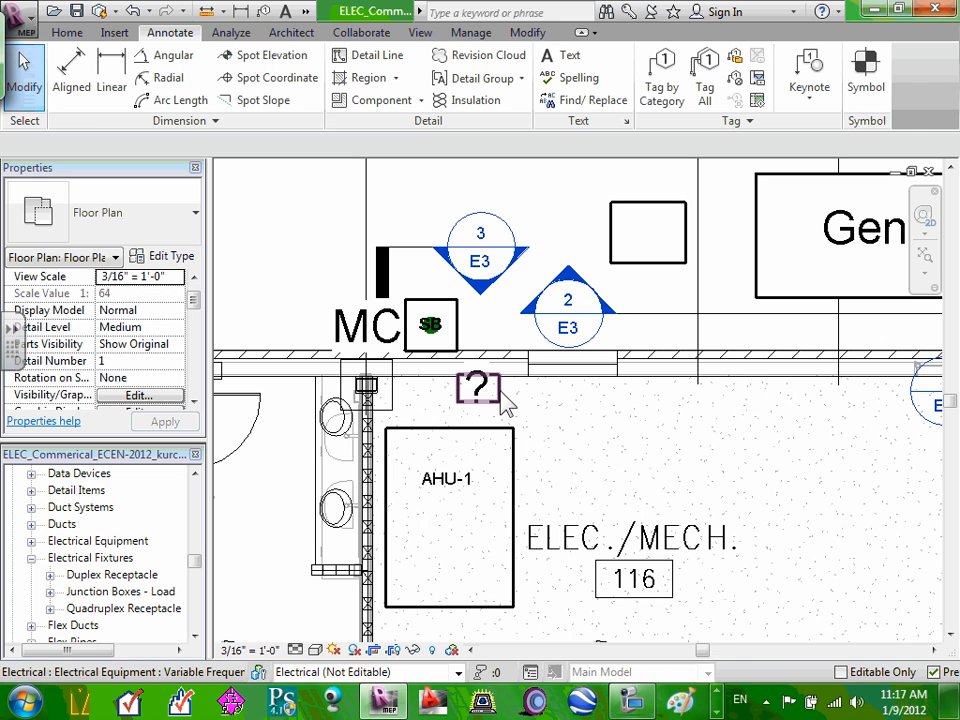
# Set the variable frequency drive's Panel Name to AHU-1
pyautogui.click(502, 404)
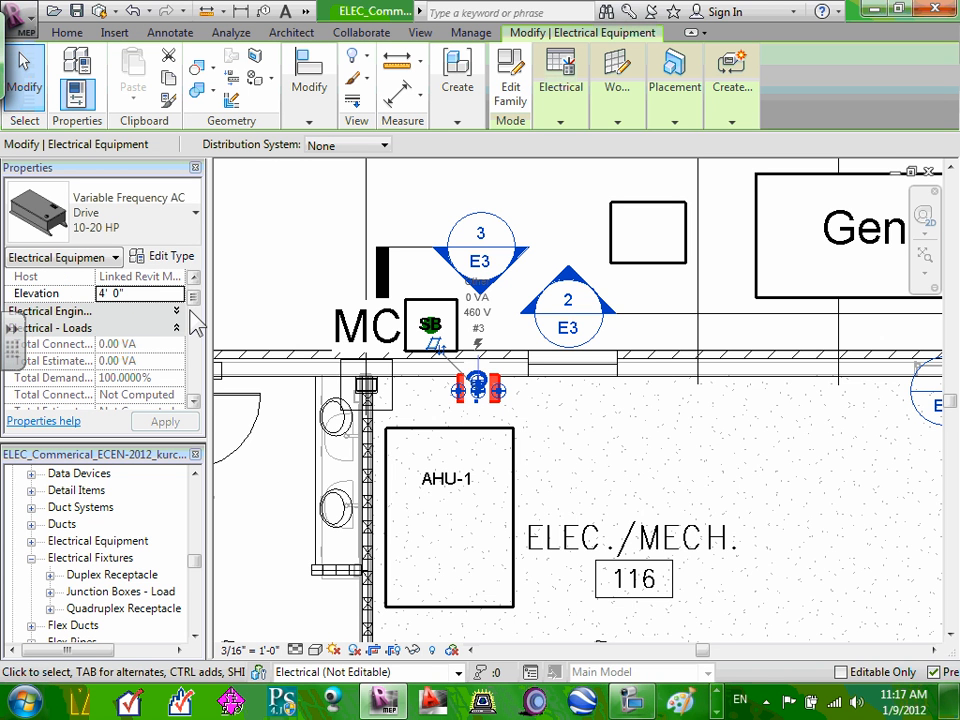
pyautogui.click(194, 402)
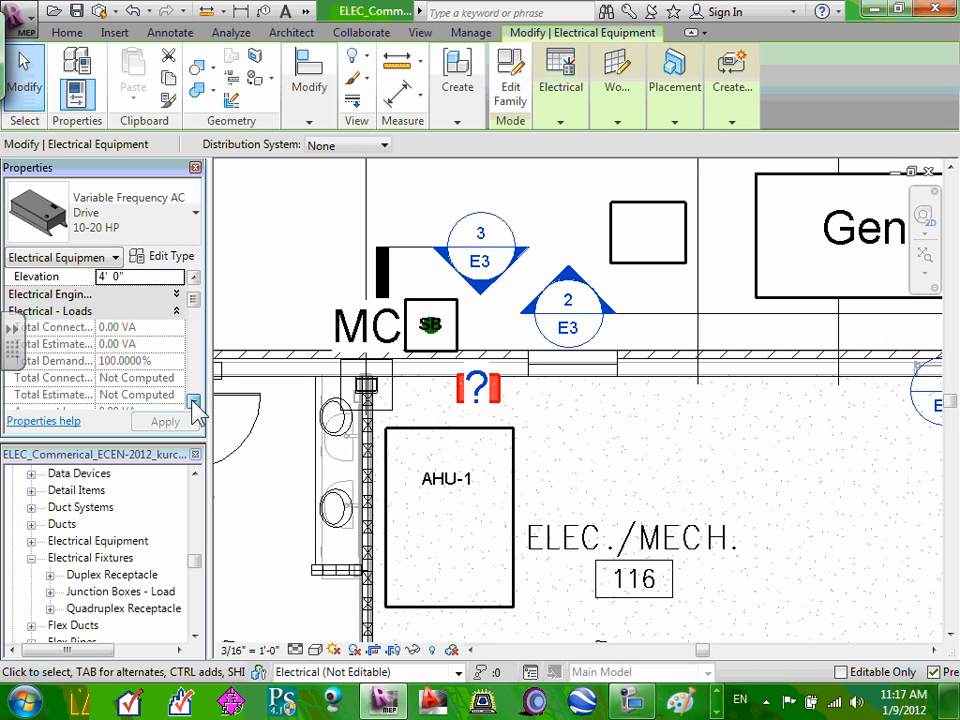
pyautogui.click(194, 402)
pyautogui.click(194, 402)
pyautogui.click(194, 402)
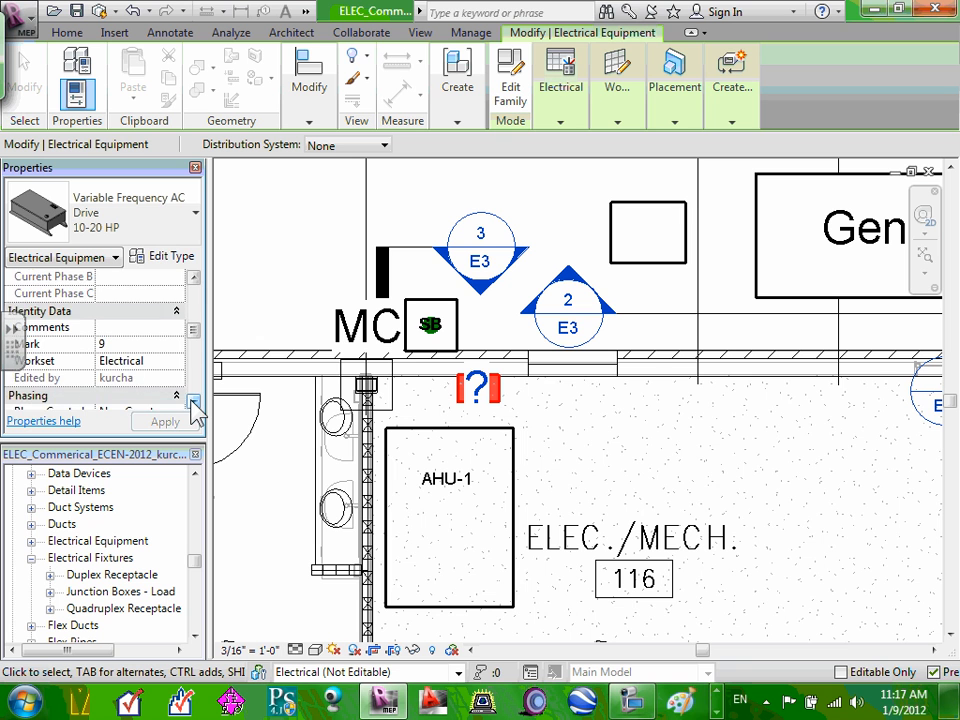
pyautogui.click(194, 402)
pyautogui.click(194, 402)
pyautogui.click(194, 402)
pyautogui.click(194, 402)
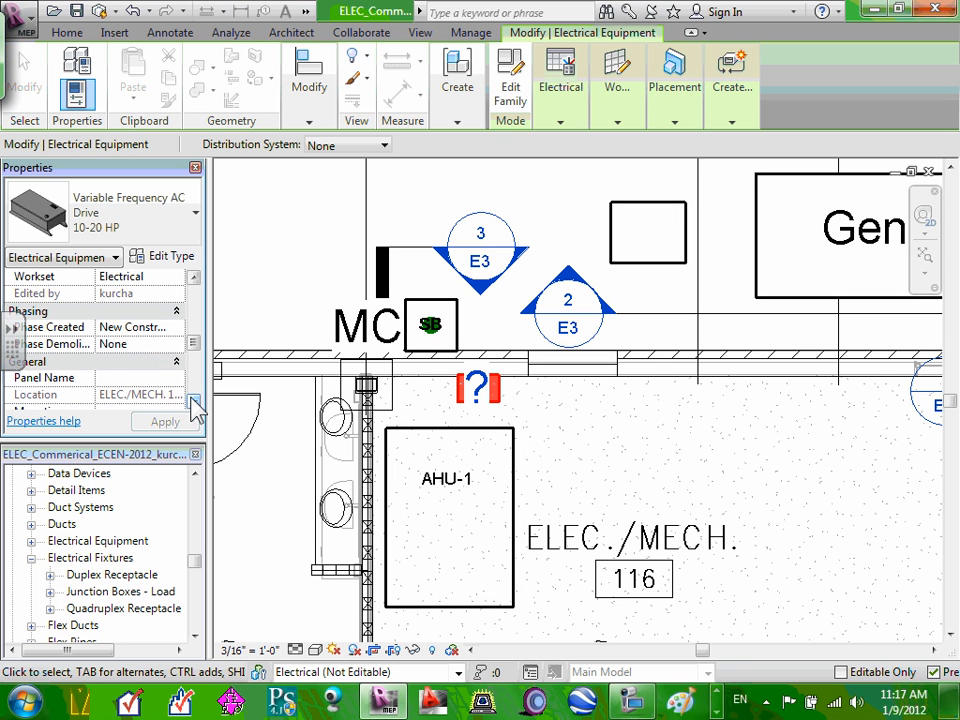
pyautogui.click(148, 376)
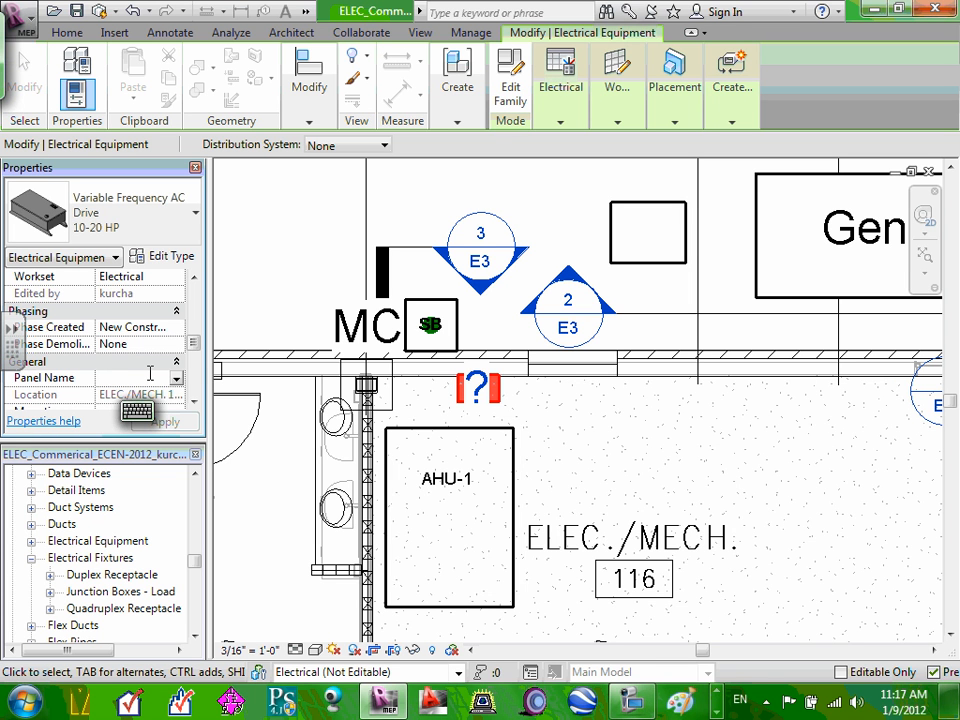
pyautogui.write('AHU-1')
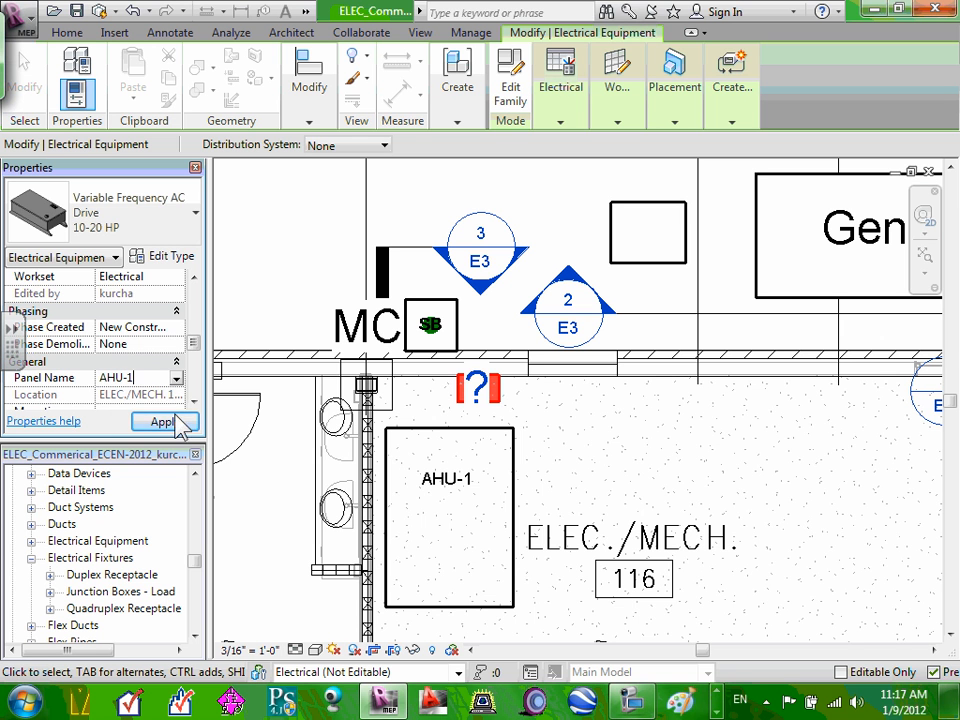
pyautogui.click(178, 423)
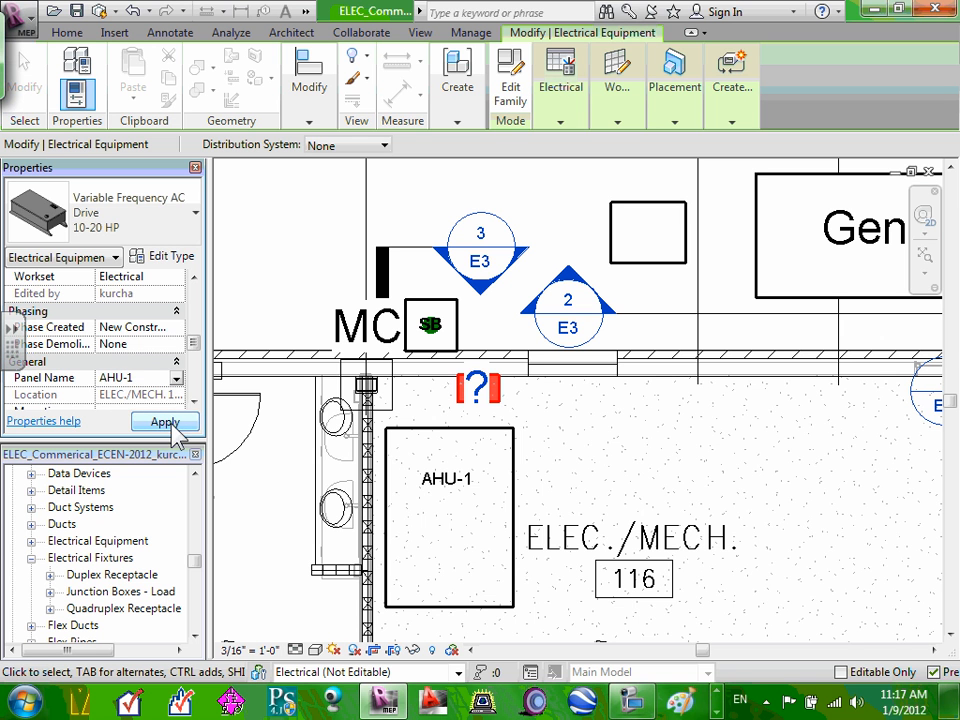
# Move the drive's AHU-1 tag off its symbol to the clear space just right of the drive
pyautogui.click(572, 424)
pyautogui.click(478, 411)
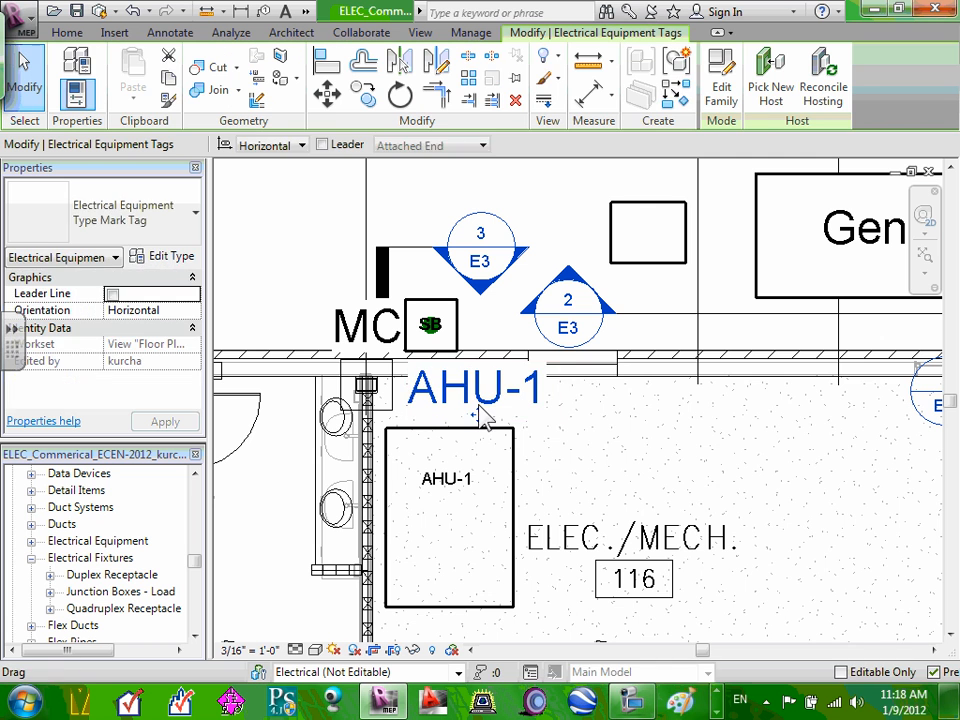
pyautogui.moveTo(503, 418); pyautogui.dragTo(583, 422)
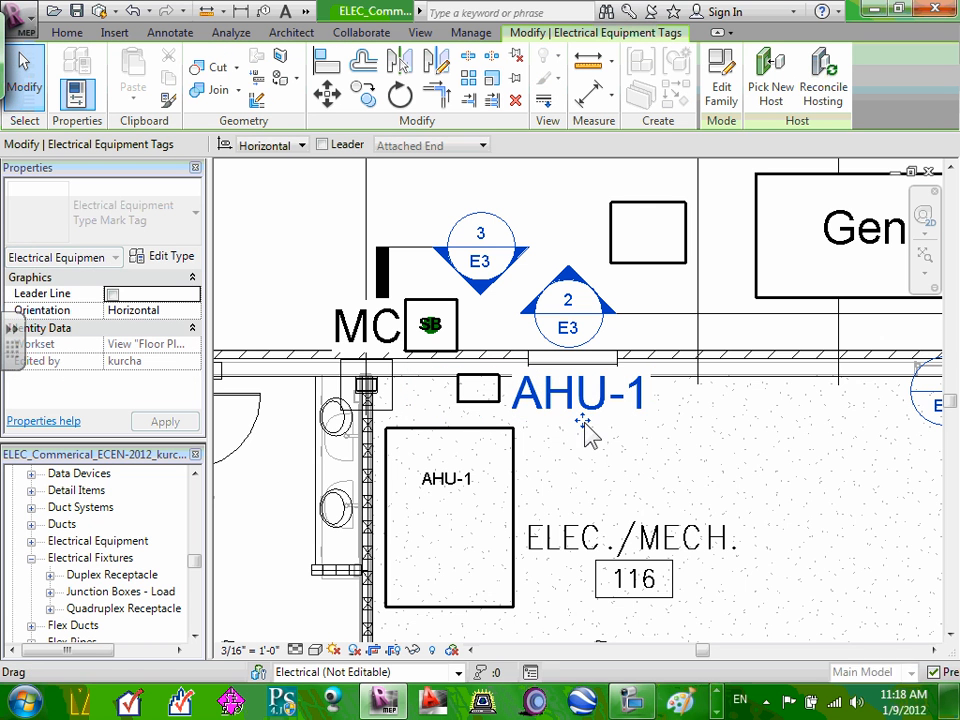
pyautogui.click(668, 460)
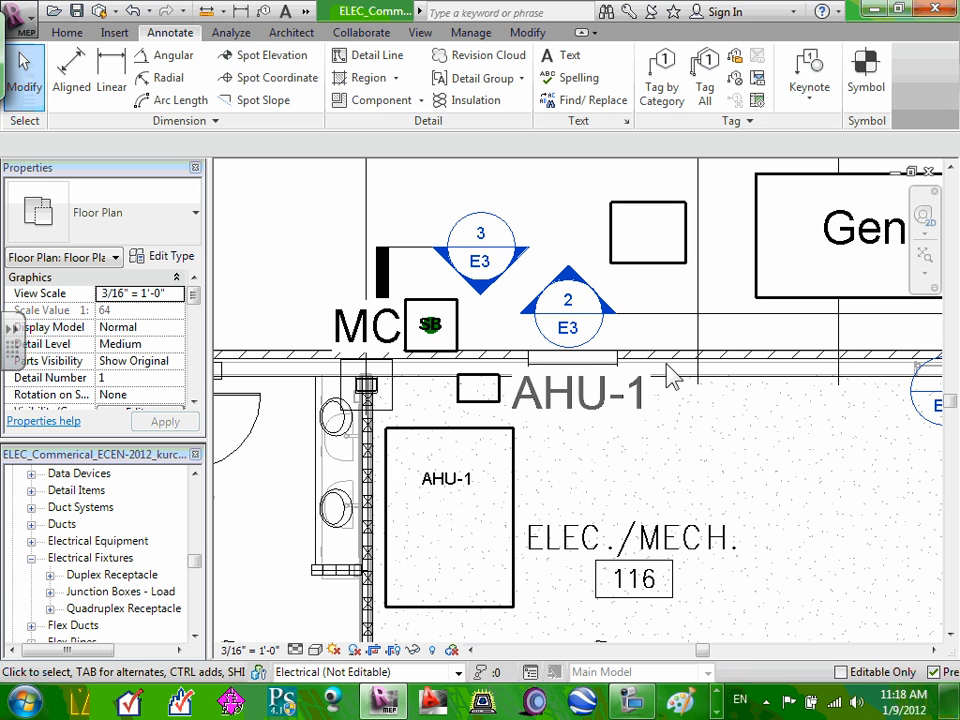
# Compare the AHU-1 air handling unit with the drive's tag and check the tag's type properties
pyautogui.click(460, 497)
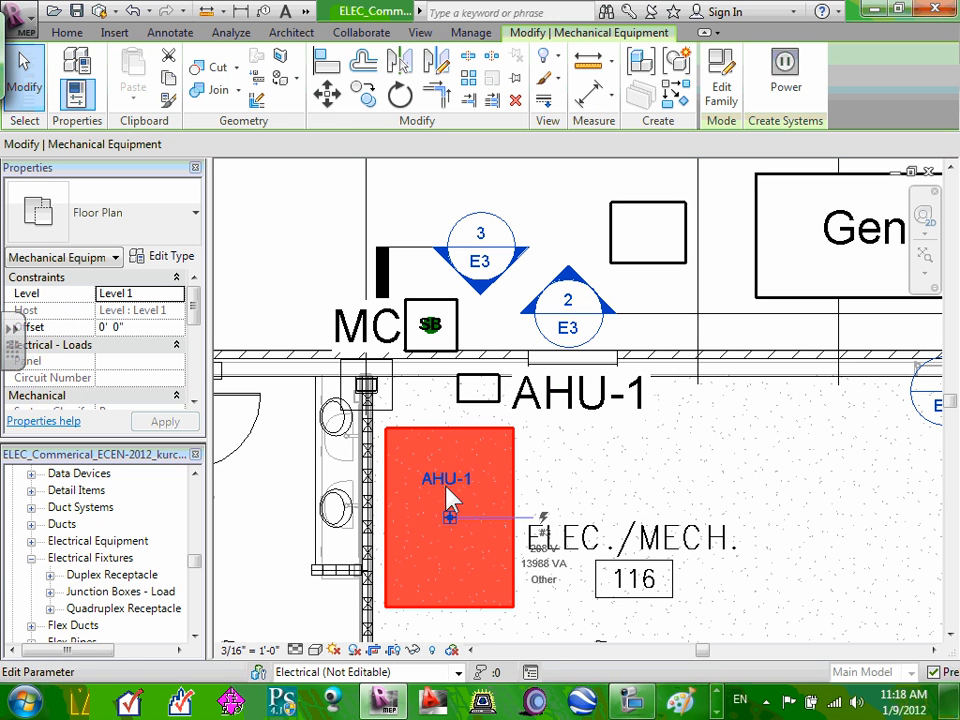
pyautogui.click(578, 439)
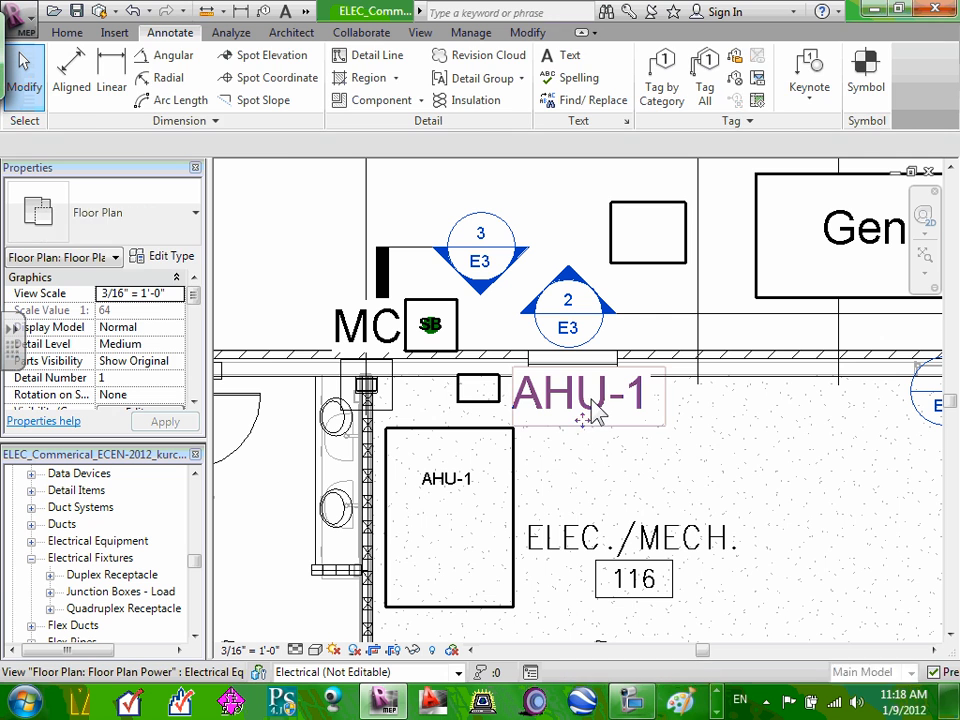
pyautogui.click(579, 420)
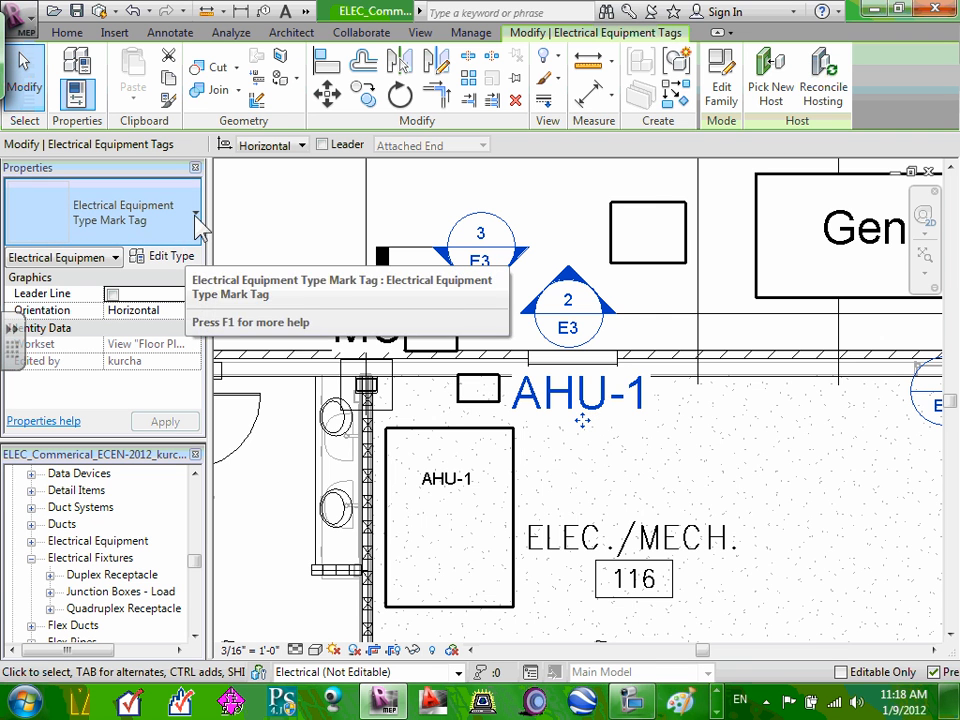
pyautogui.click(168, 257)
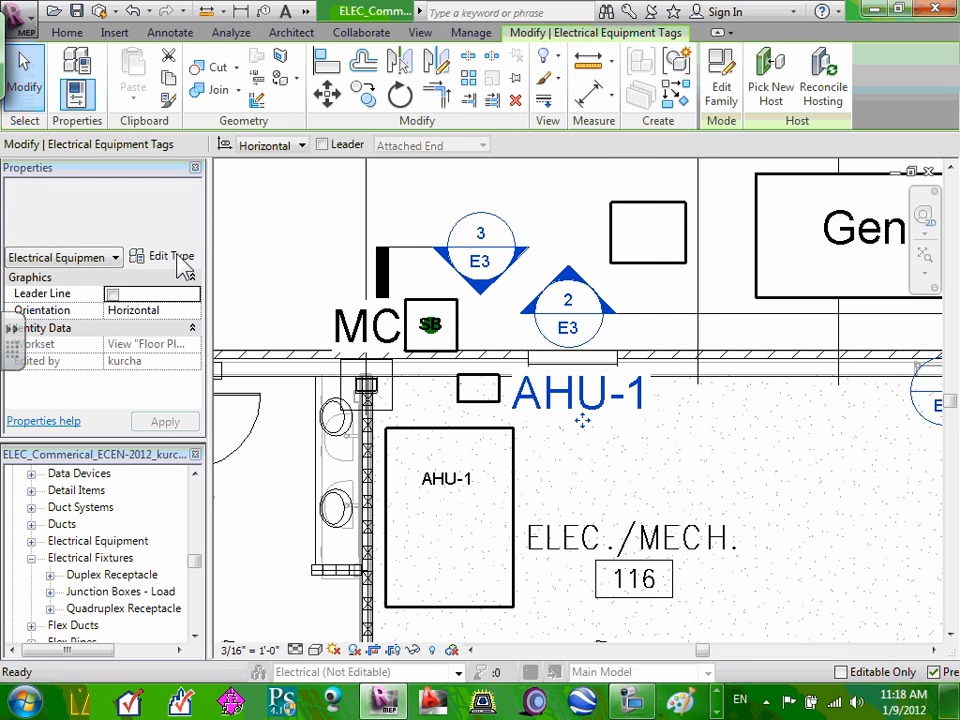
pyautogui.click(536, 588)
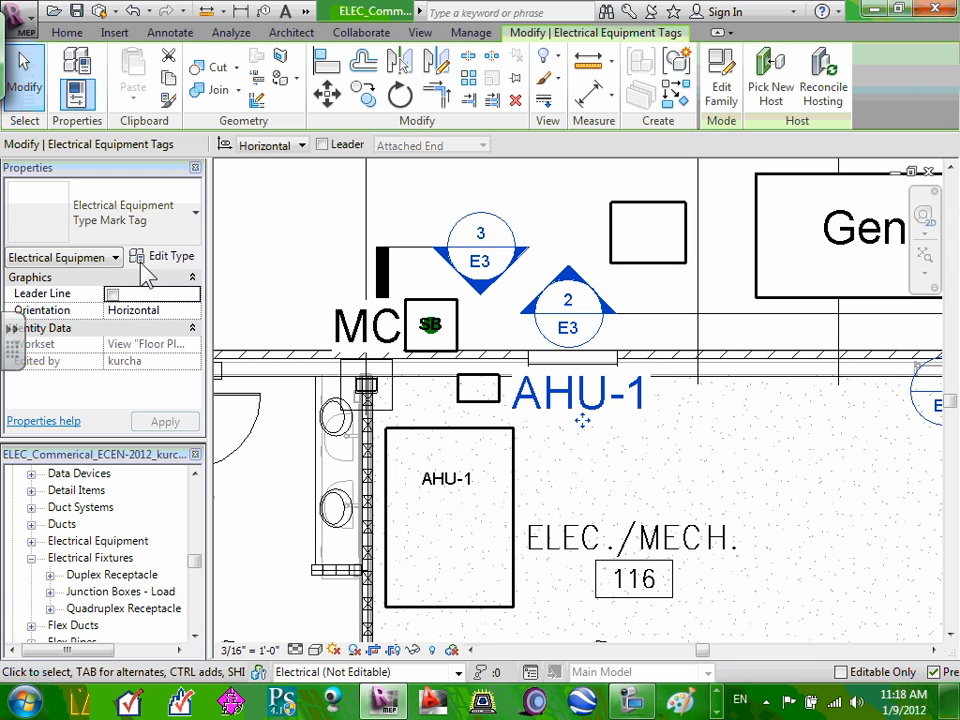
# Try the Electrical Equipment Tag type on the drive's tag
pyautogui.click(116, 259)
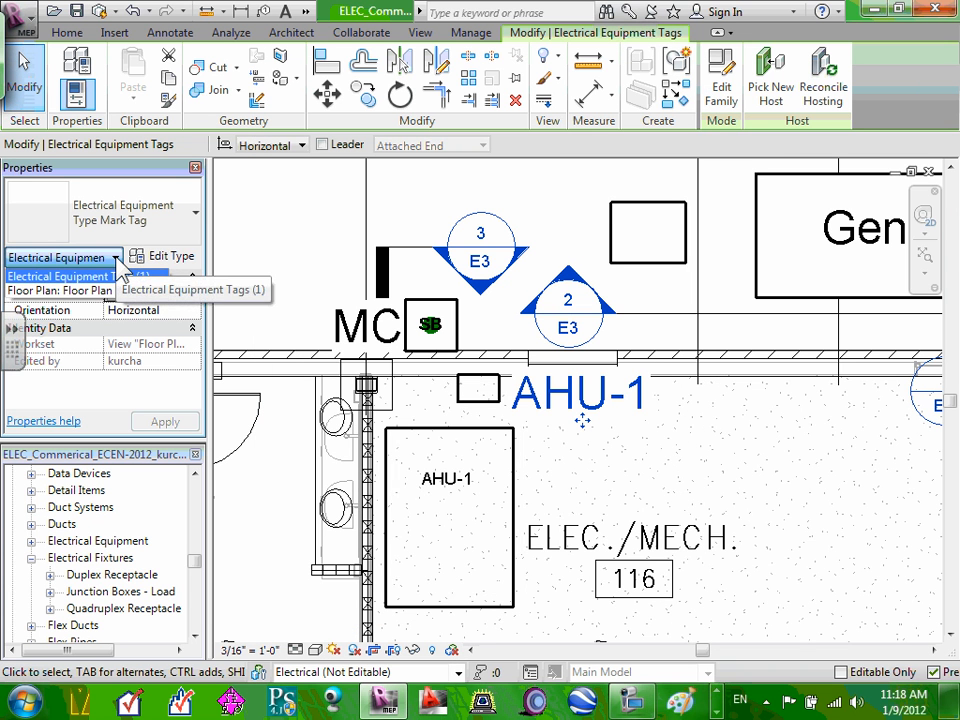
pyautogui.click(199, 216)
pyautogui.click(199, 222)
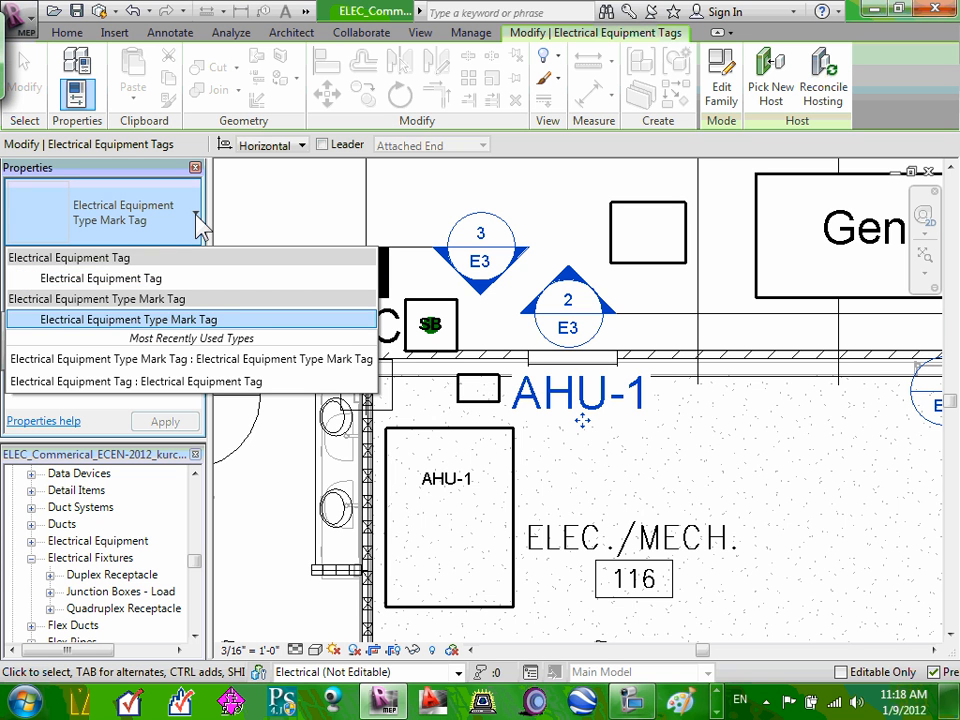
pyautogui.moveTo(128, 276)
pyautogui.mouseDown()
pyautogui.moveTo(158, 290)
pyautogui.moveTo(130, 278)
pyautogui.mouseUp()
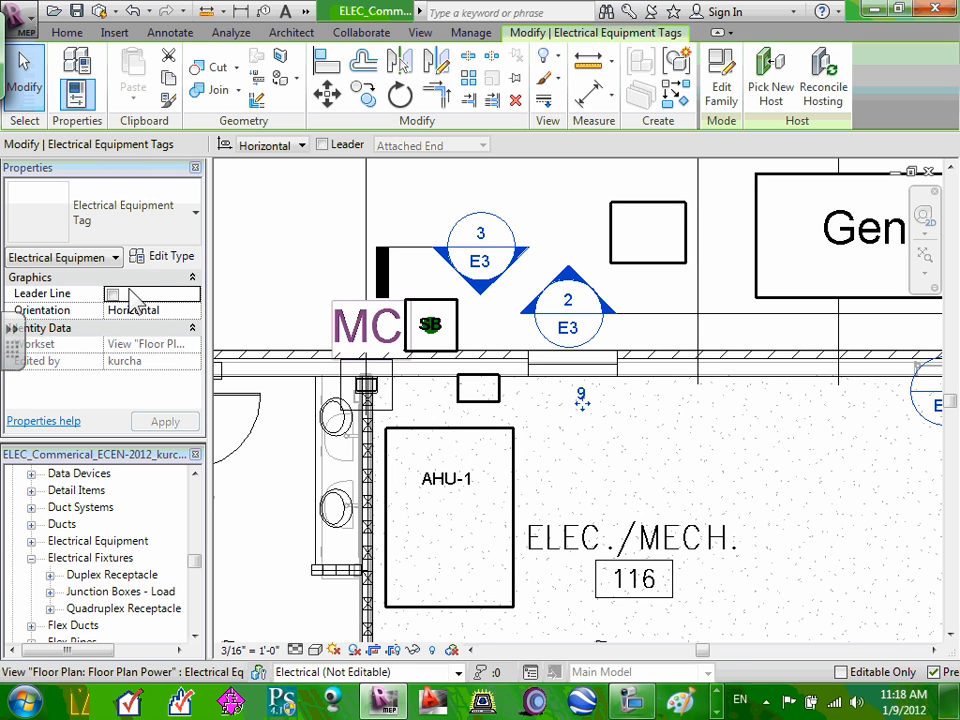
# Return the drive's tag to the Electrical Equipment Type Mark Tag type
pyautogui.click(196, 213)
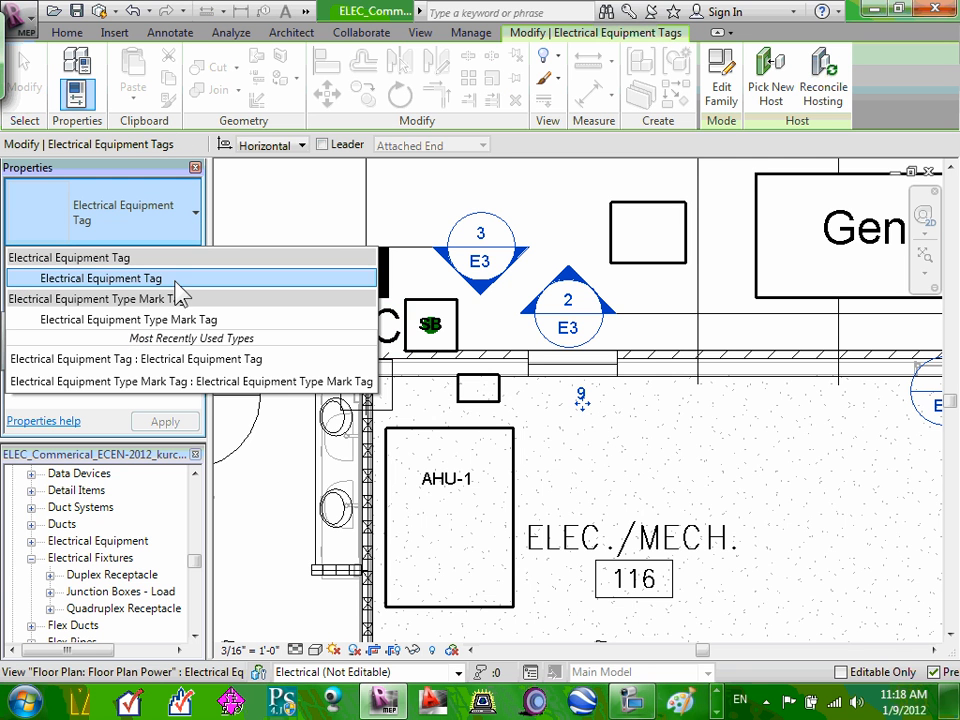
pyautogui.click(187, 330)
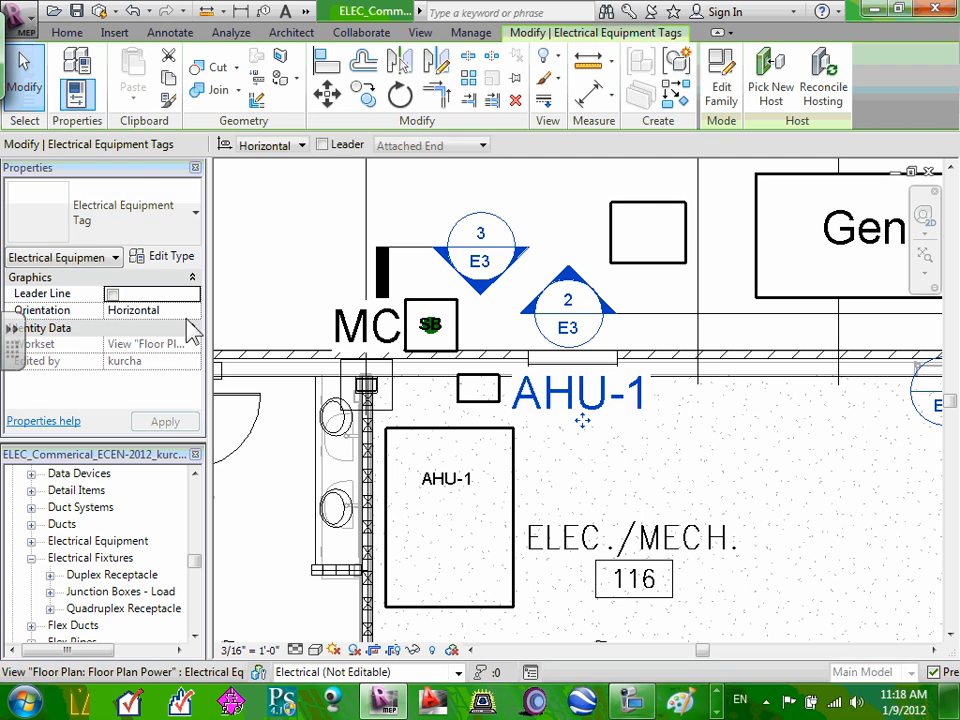
pyautogui.press('Escape')
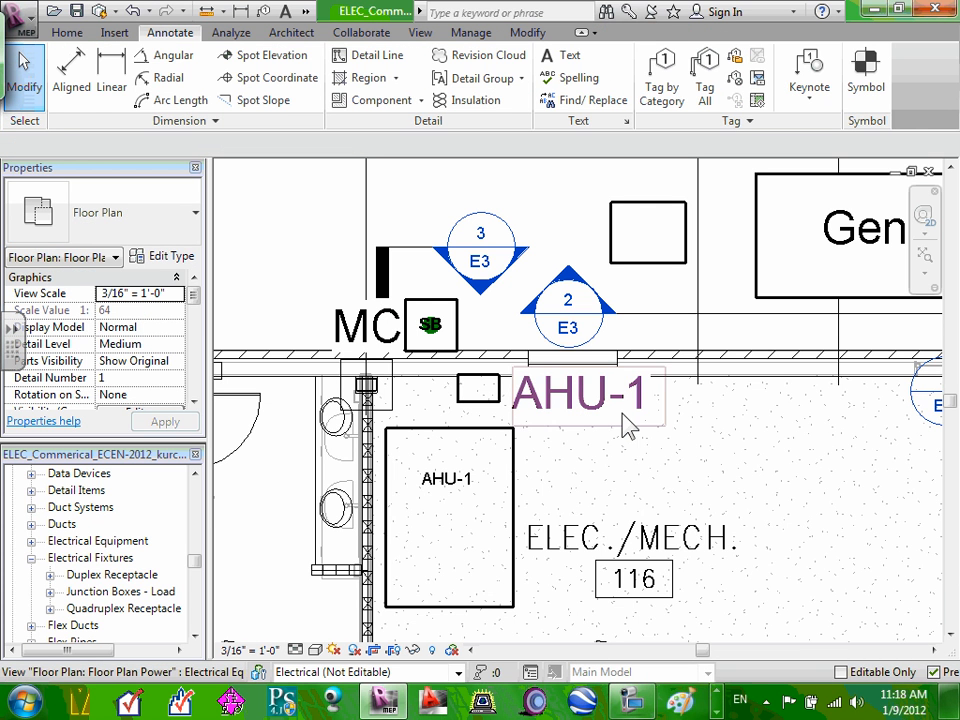
# Move the drive's tag slightly farther right of the drive and clear the selection
pyautogui.moveTo(579, 421); pyautogui.dragTo(604, 424)
pyautogui.click(750, 498)
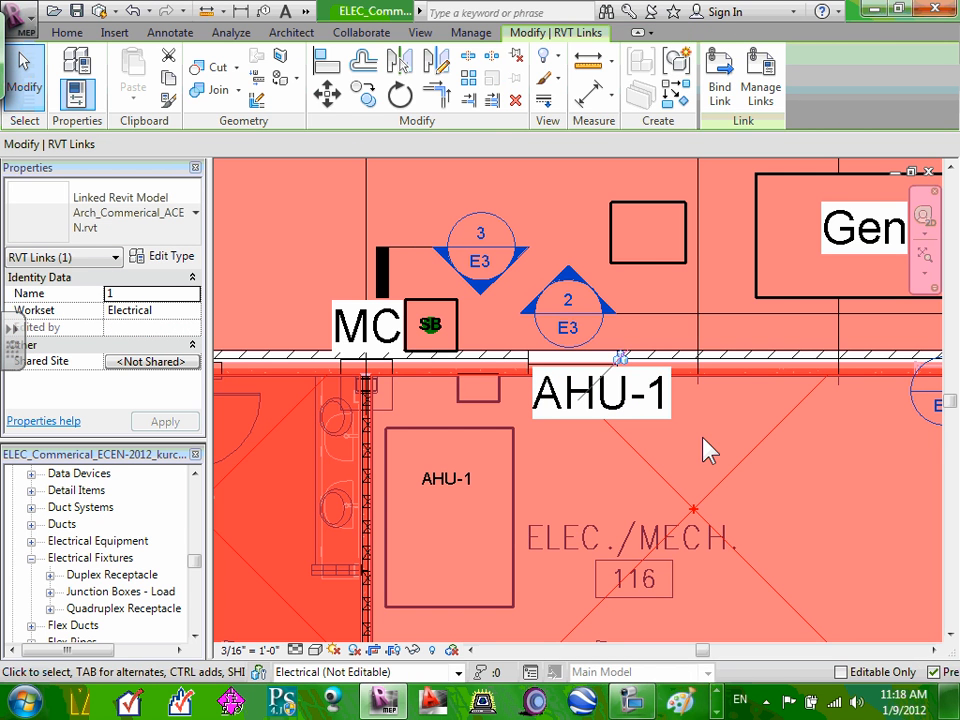
pyautogui.press('Escape')
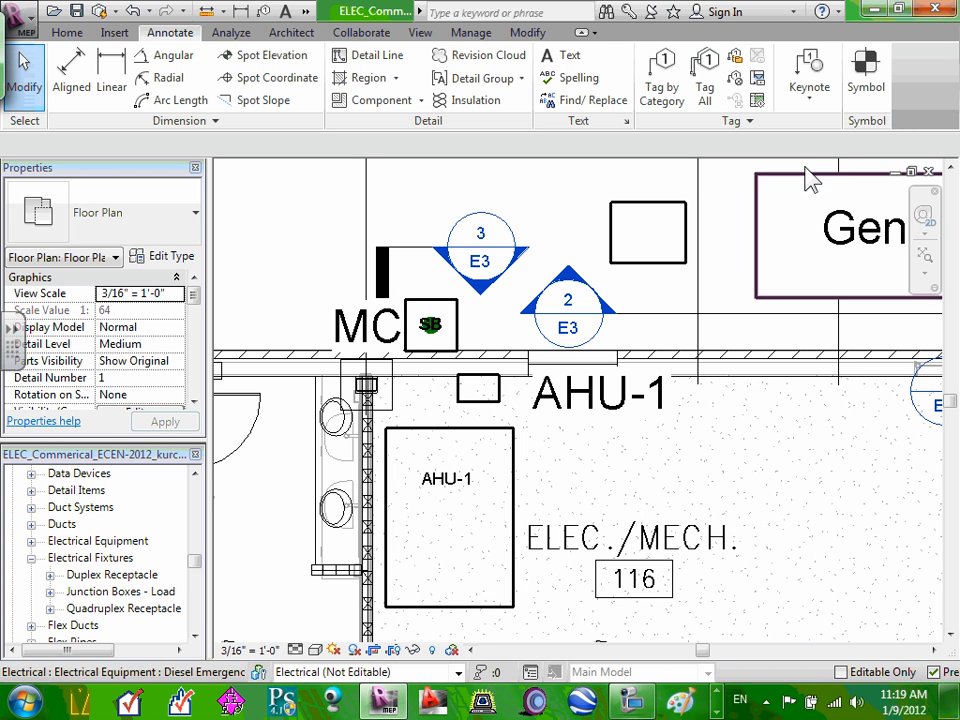
# Set the Max #1 Pole Breakers value of the AHU-1 variable frequency drive to 3
pyautogui.scroll(-5, 395, 285)
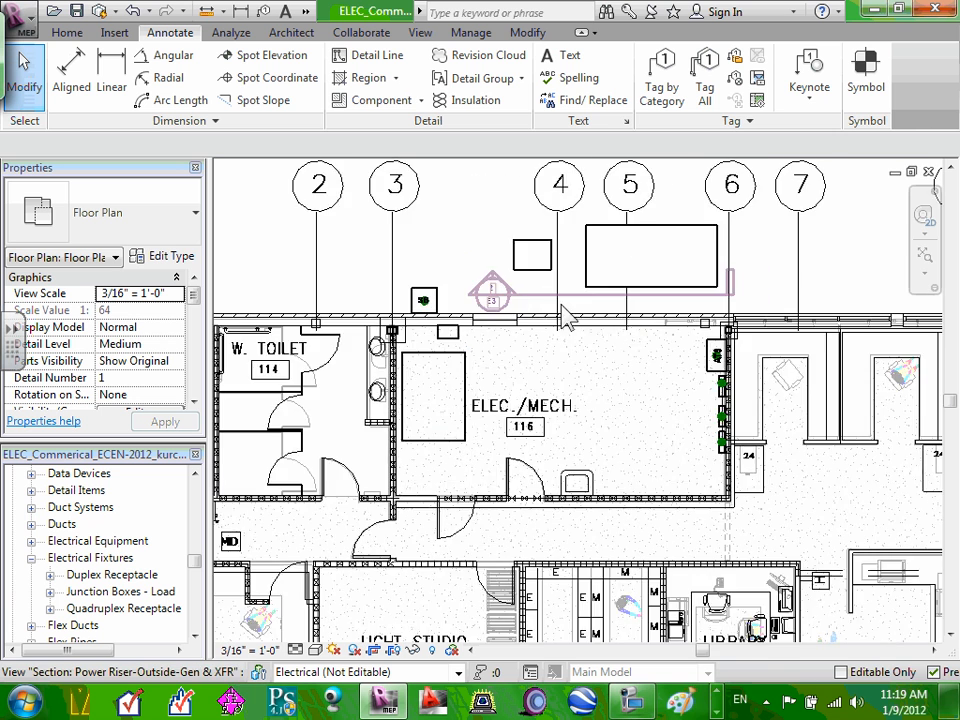
pyautogui.scroll(3, 533, 345)
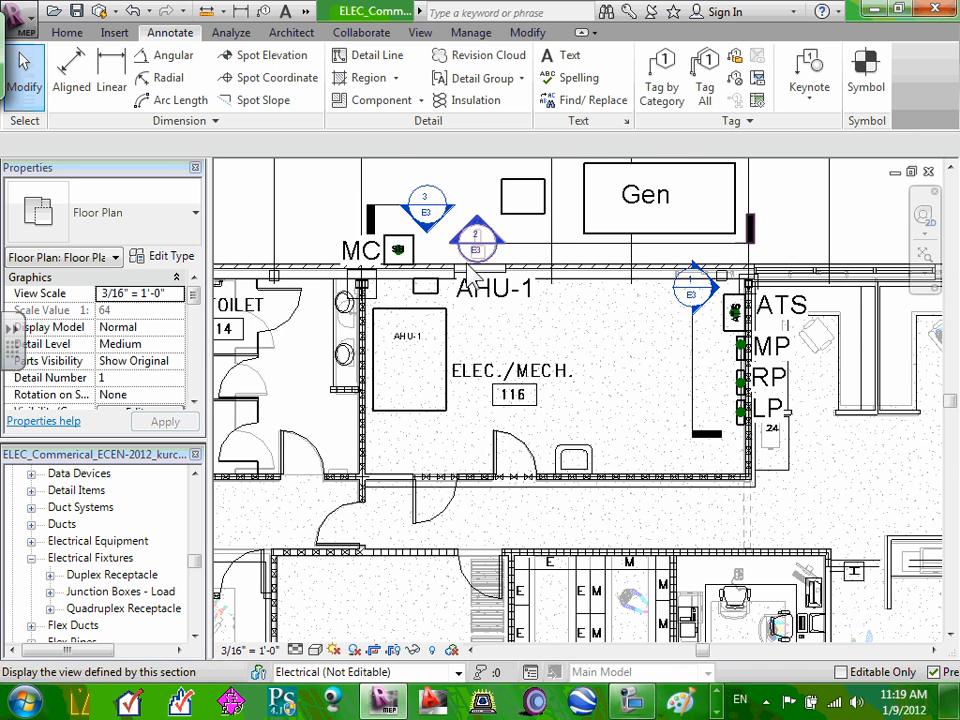
pyautogui.scroll(3, 439, 257)
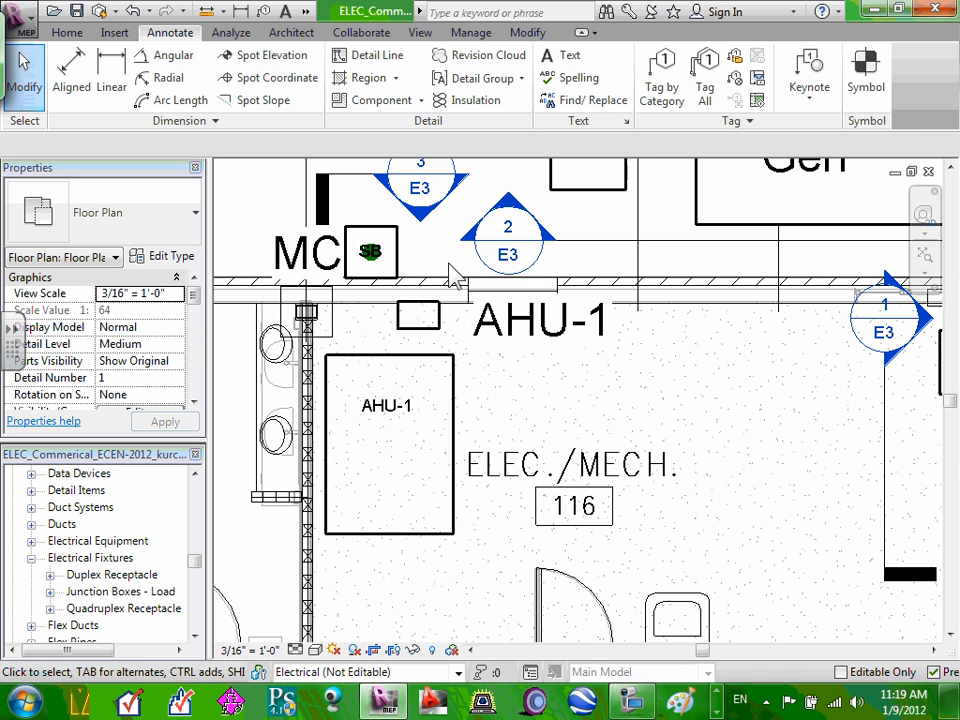
pyautogui.click(430, 327)
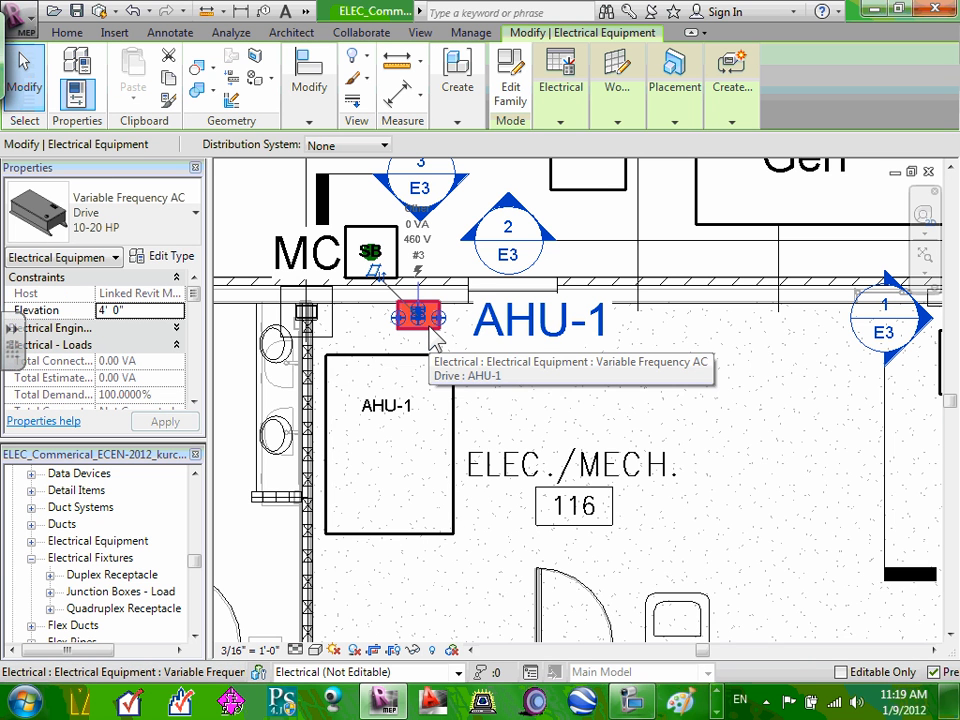
pyautogui.click(178, 331)
pyautogui.click(175, 329)
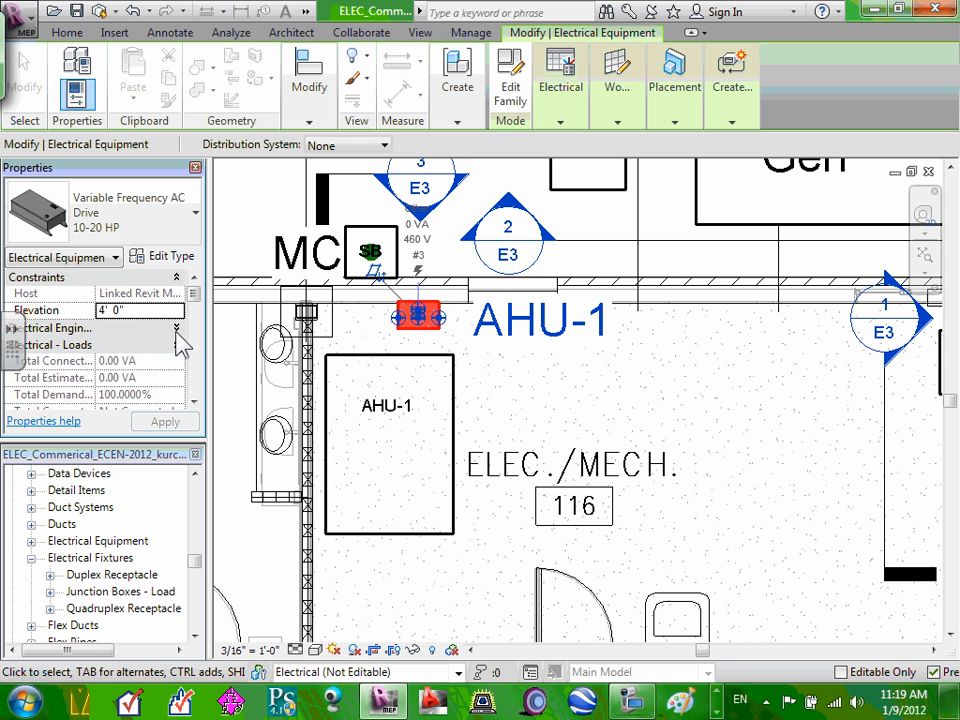
pyautogui.click(194, 401)
pyautogui.click(194, 402)
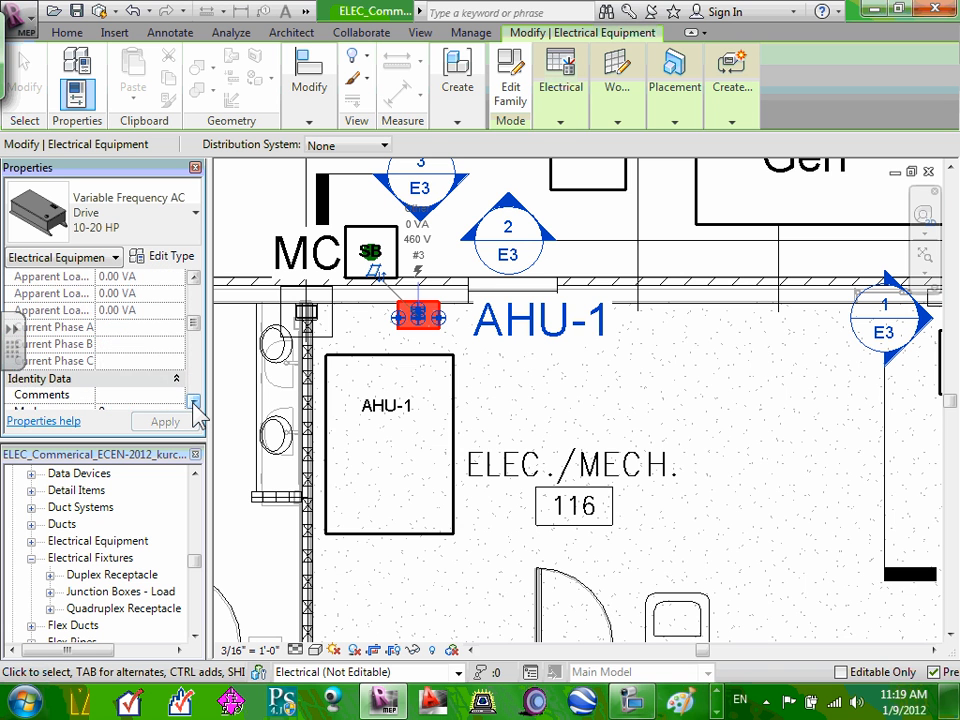
pyautogui.click(194, 402)
pyautogui.click(194, 402)
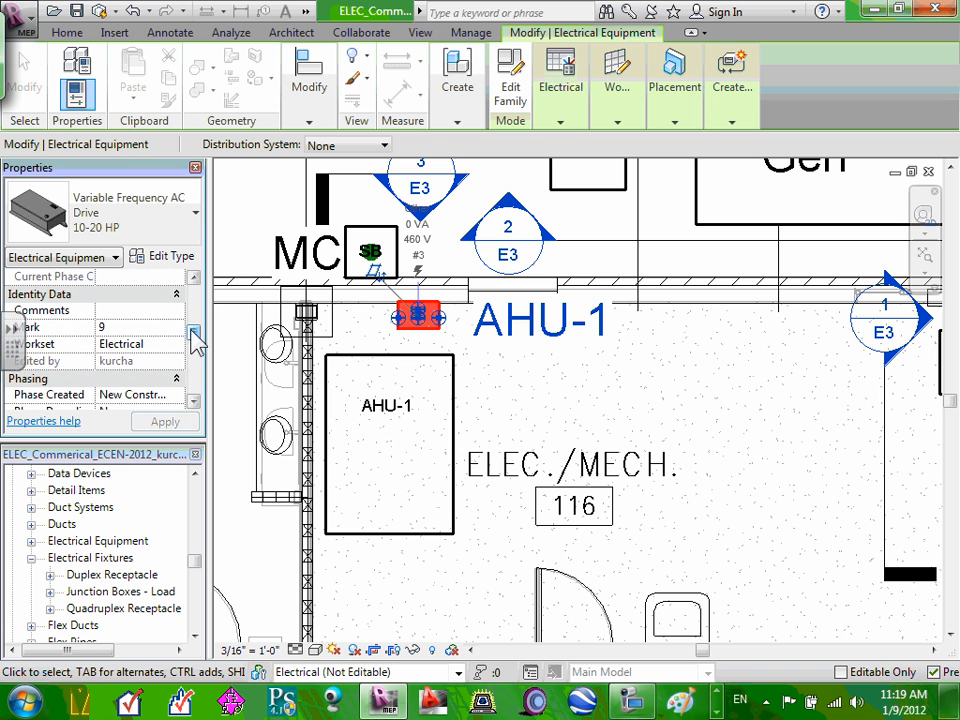
pyautogui.moveTo(197, 326); pyautogui.dragTo(192, 373)
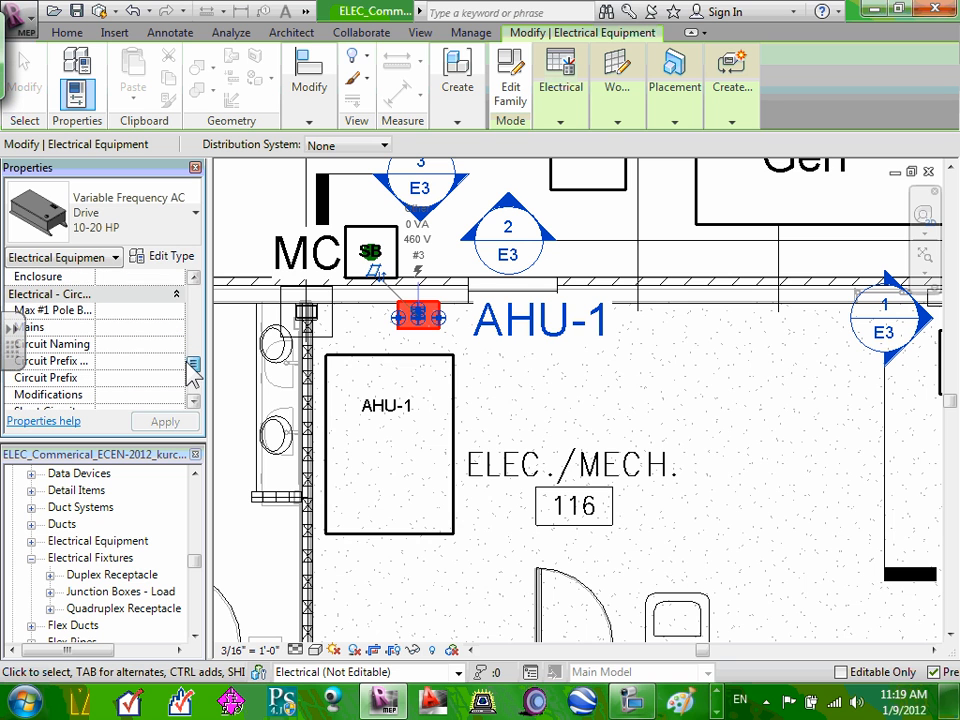
pyautogui.click(162, 312)
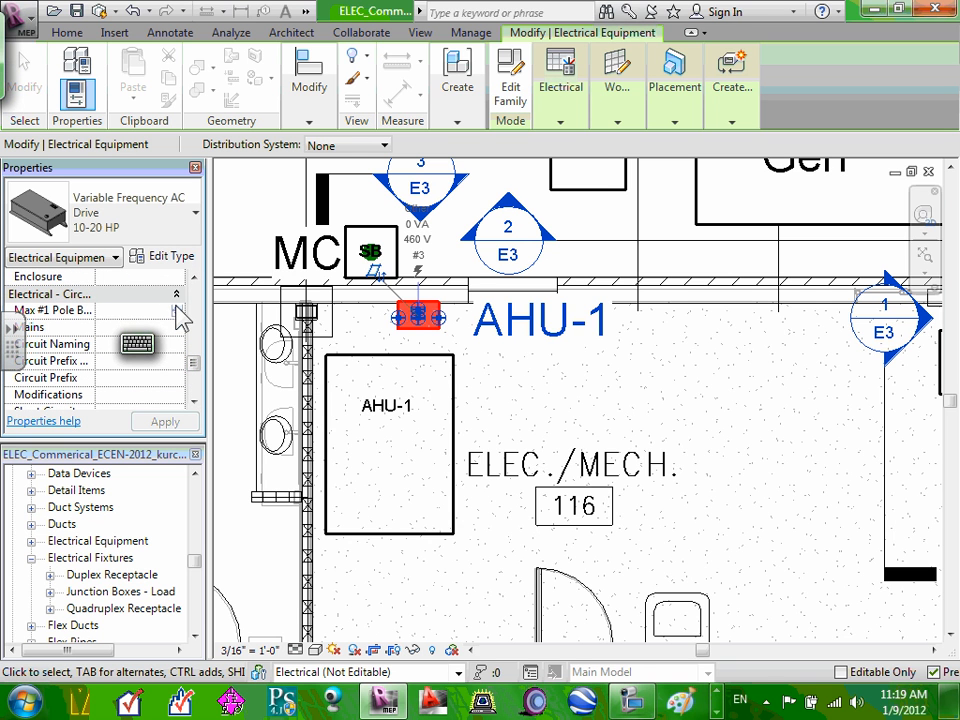
pyautogui.write('3')
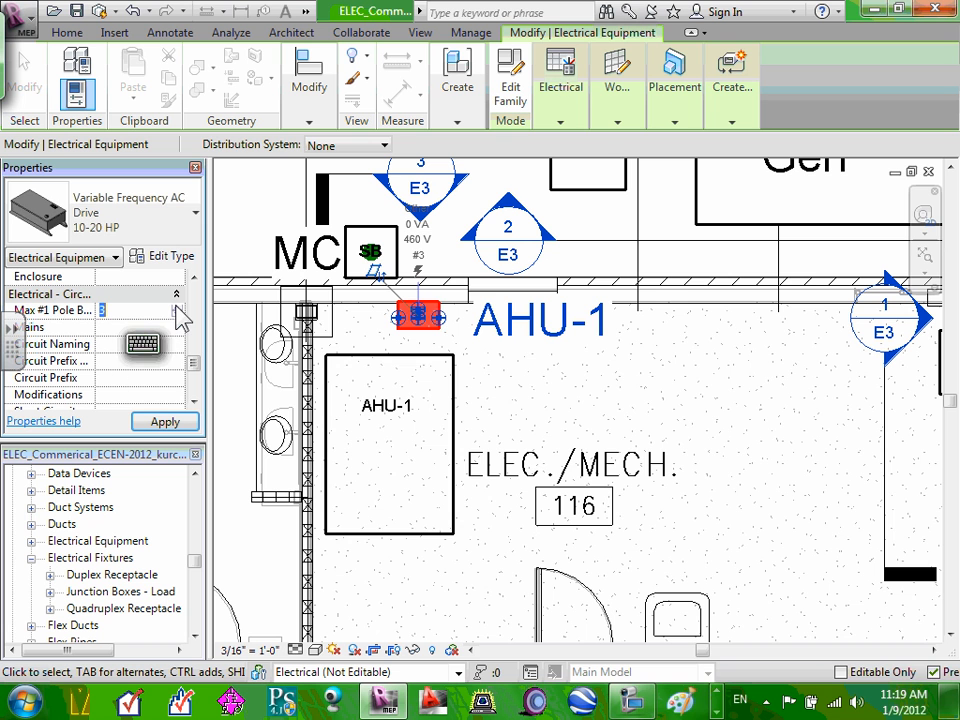
pyautogui.press('Return')
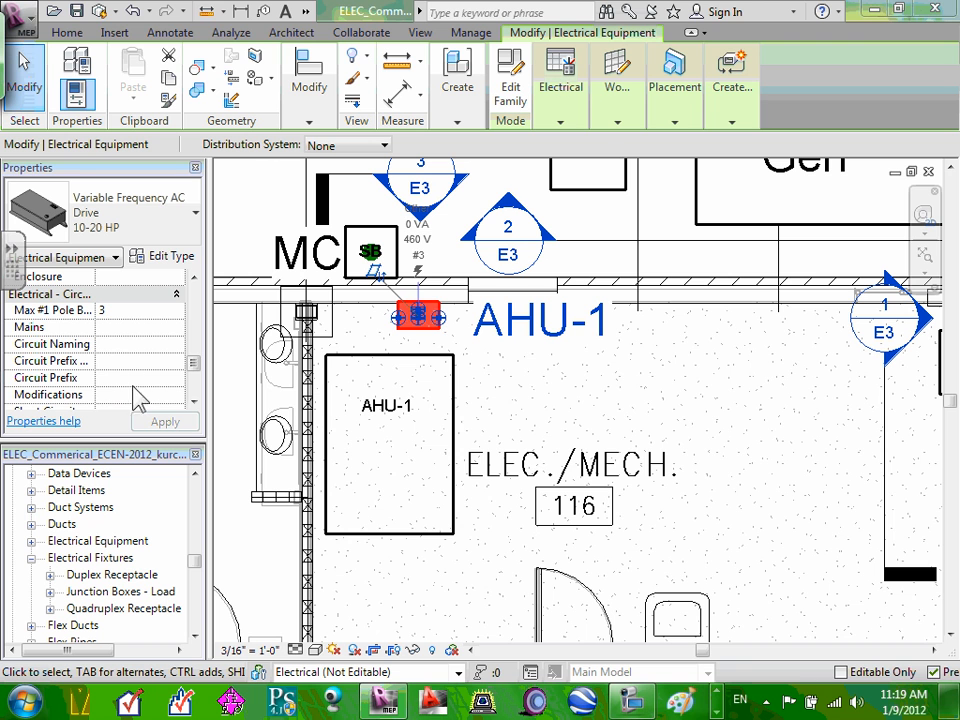
# Check which Circuit Naming options the drive offers without choosing one
pyautogui.click(118, 344)
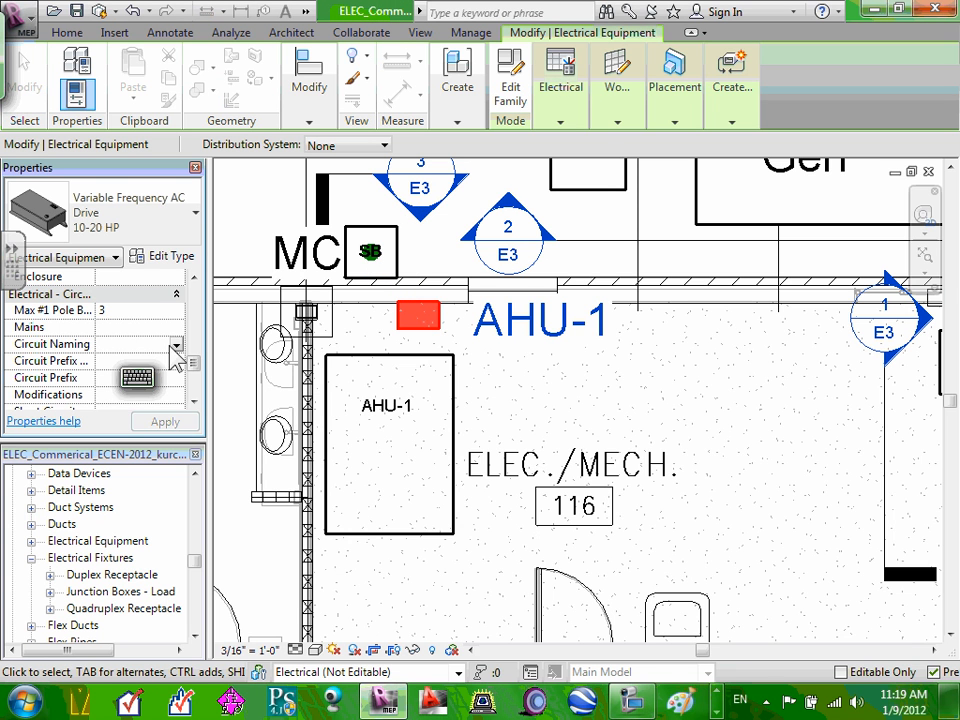
pyautogui.click(177, 346)
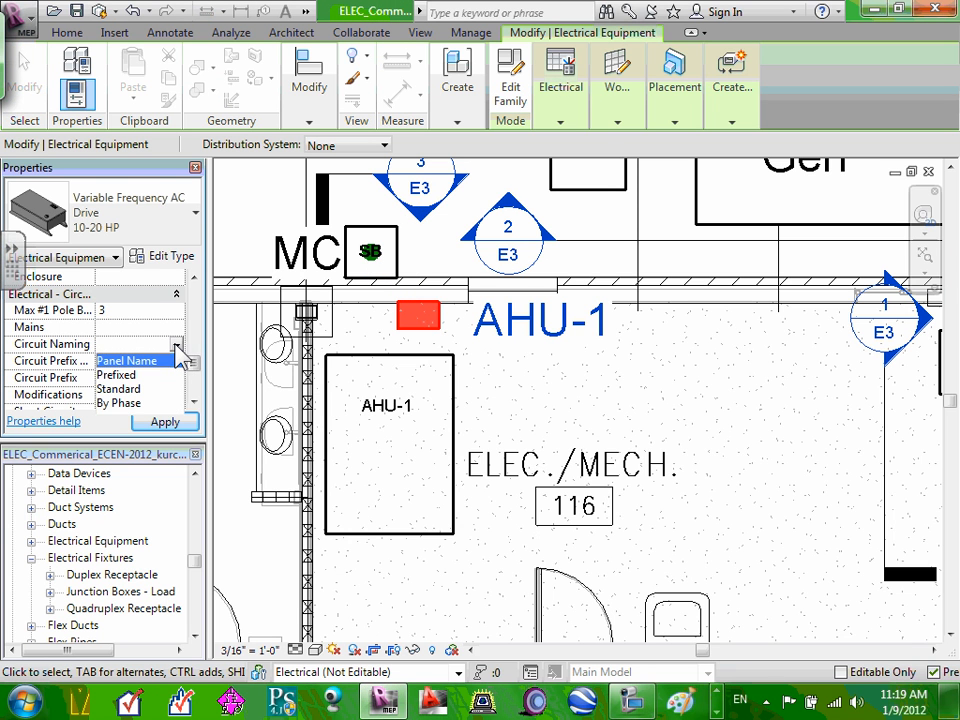
pyautogui.click(142, 340)
pyautogui.click(140, 331)
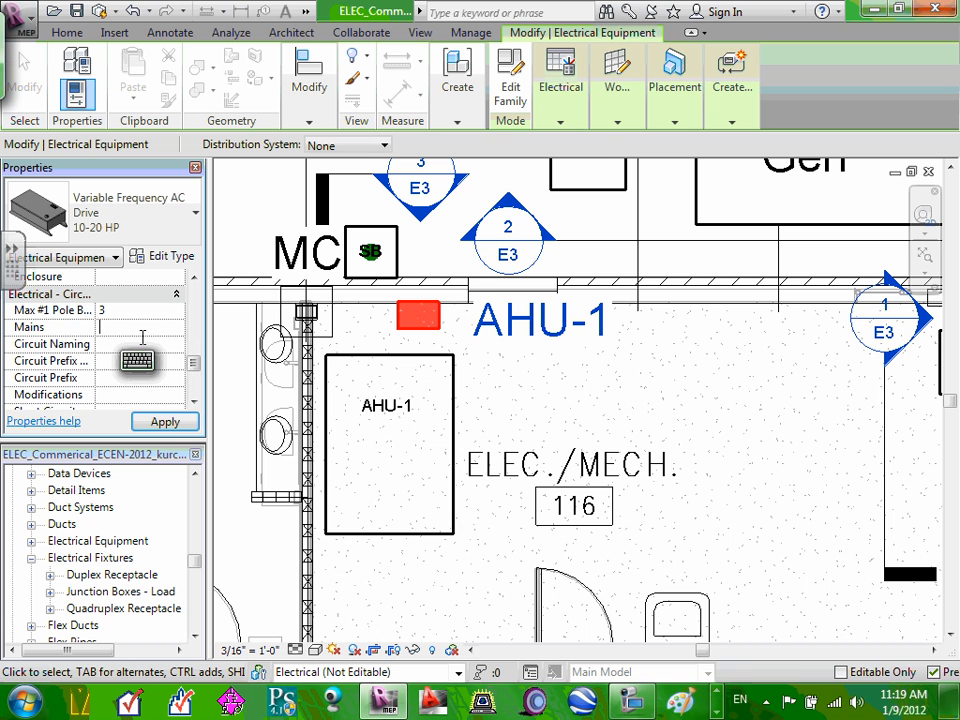
# Examine which distribution systems can be assigned in the drive's instance properties
pyautogui.click(193, 402)
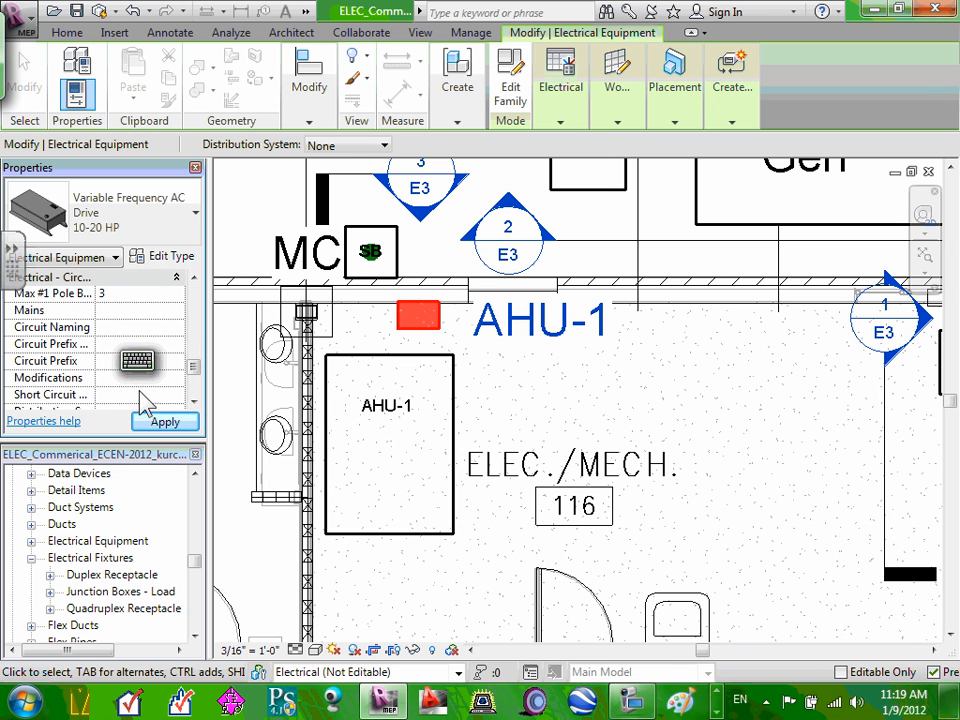
pyautogui.click(193, 402)
pyautogui.click(193, 402)
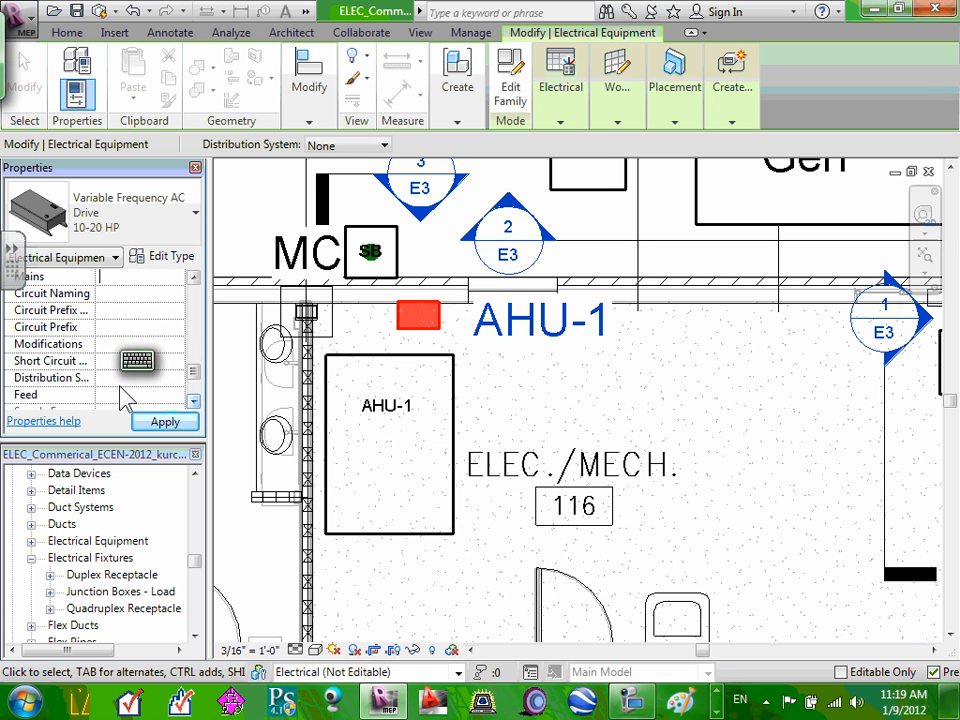
pyautogui.click(170, 379)
pyautogui.click(176, 381)
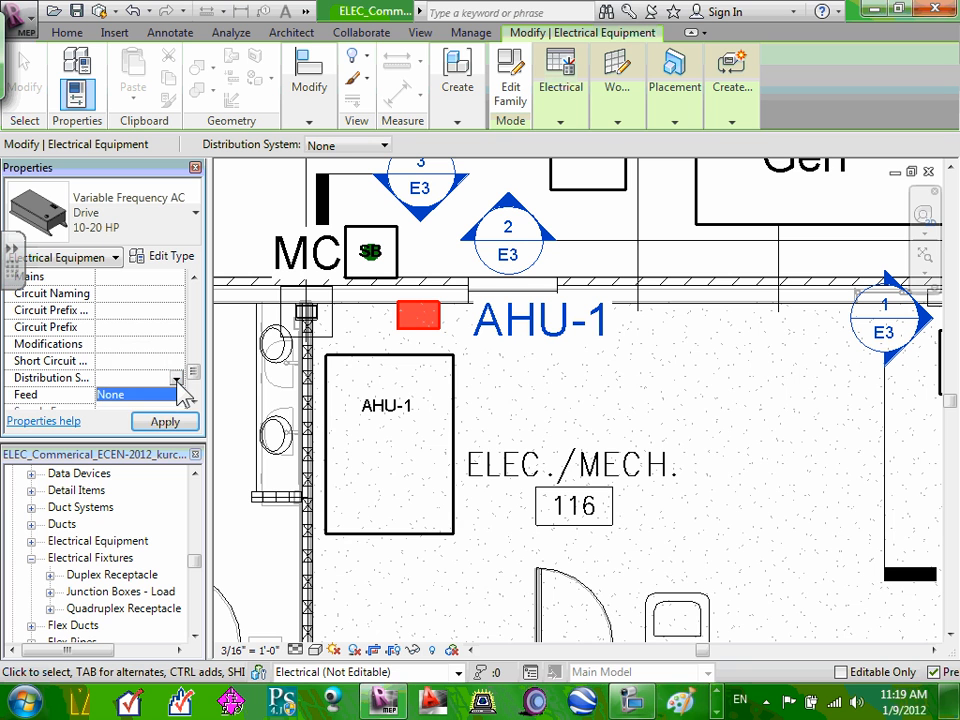
pyautogui.click(175, 380)
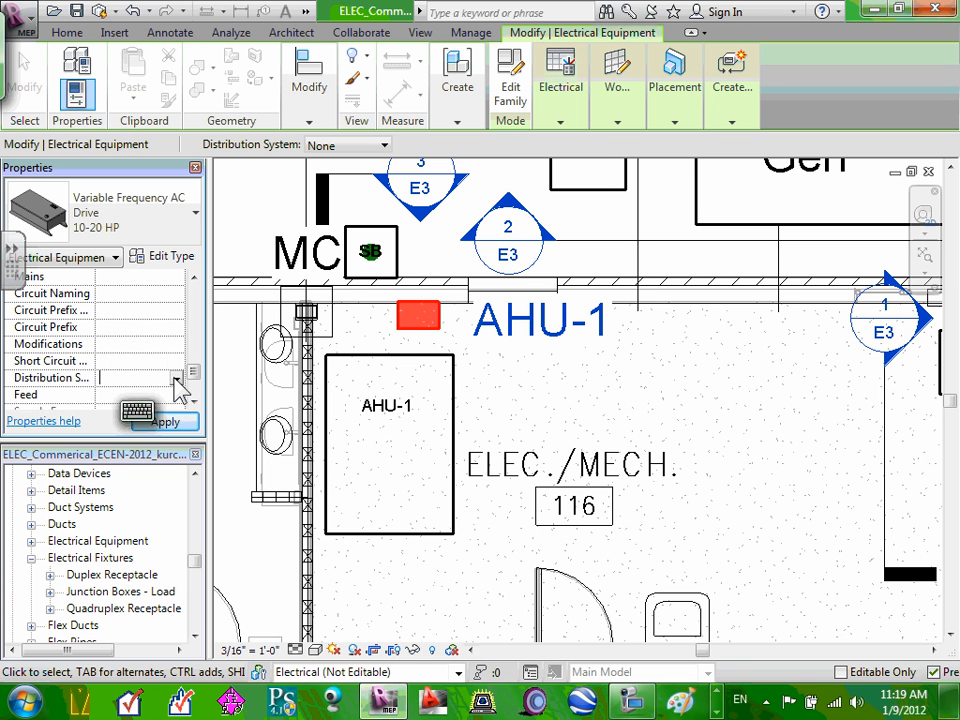
pyautogui.click(175, 380)
pyautogui.click(175, 380)
pyautogui.click(175, 380)
pyautogui.click(175, 380)
pyautogui.click(175, 380)
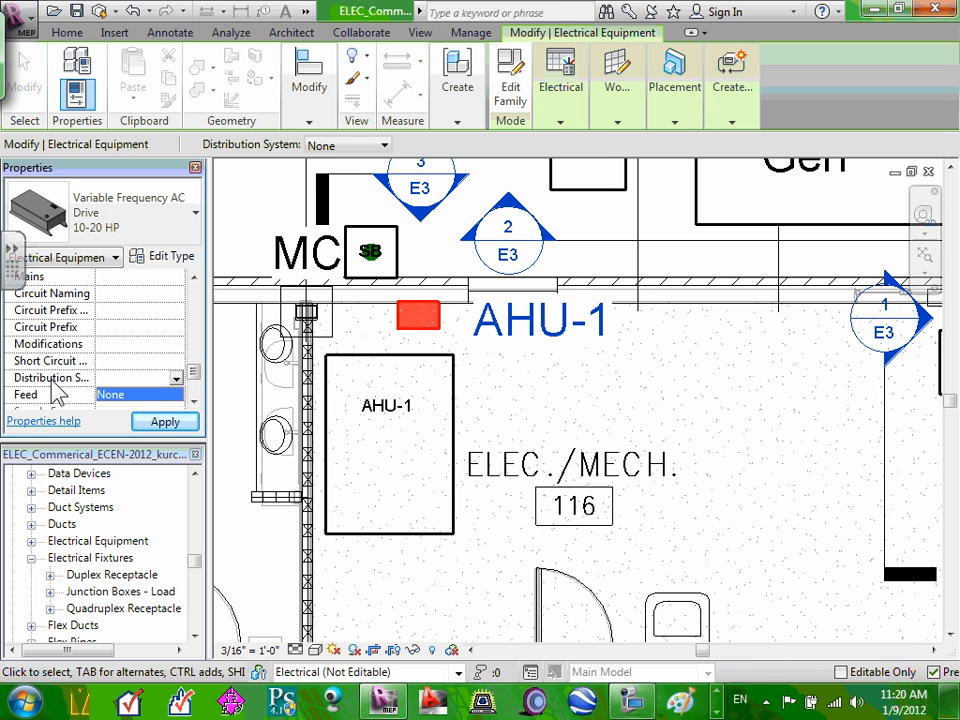
pyautogui.click(128, 378)
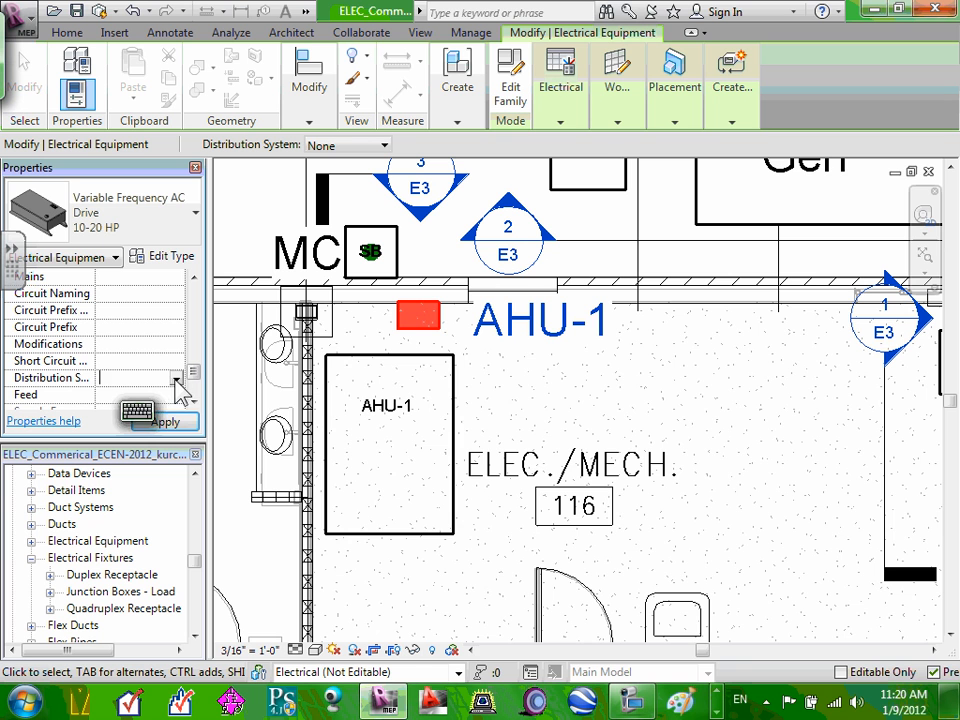
pyautogui.click(176, 381)
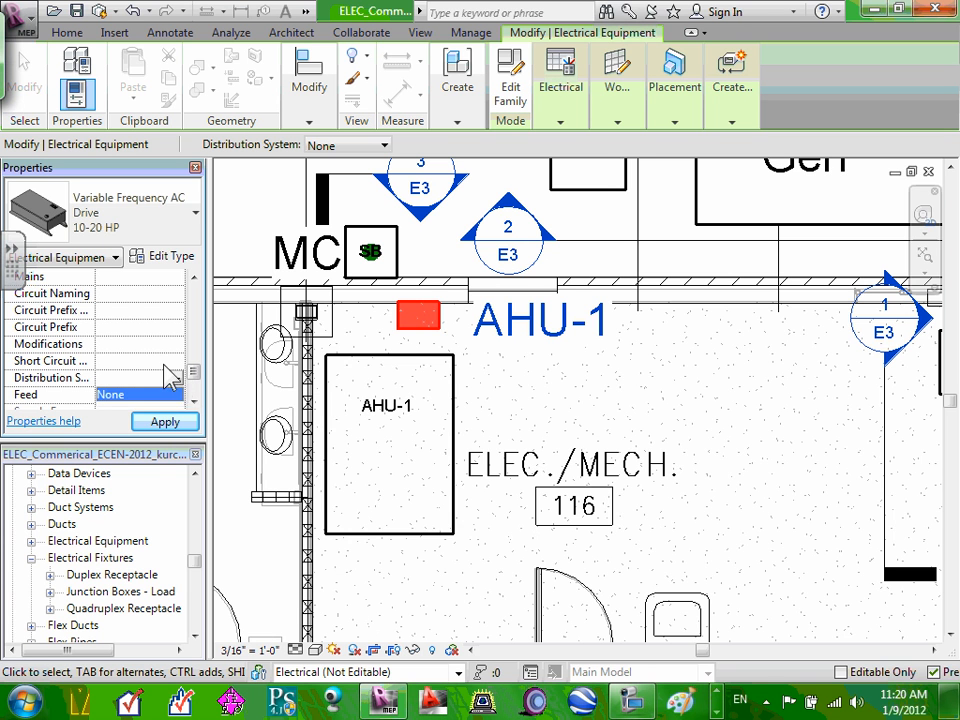
pyautogui.click(160, 368)
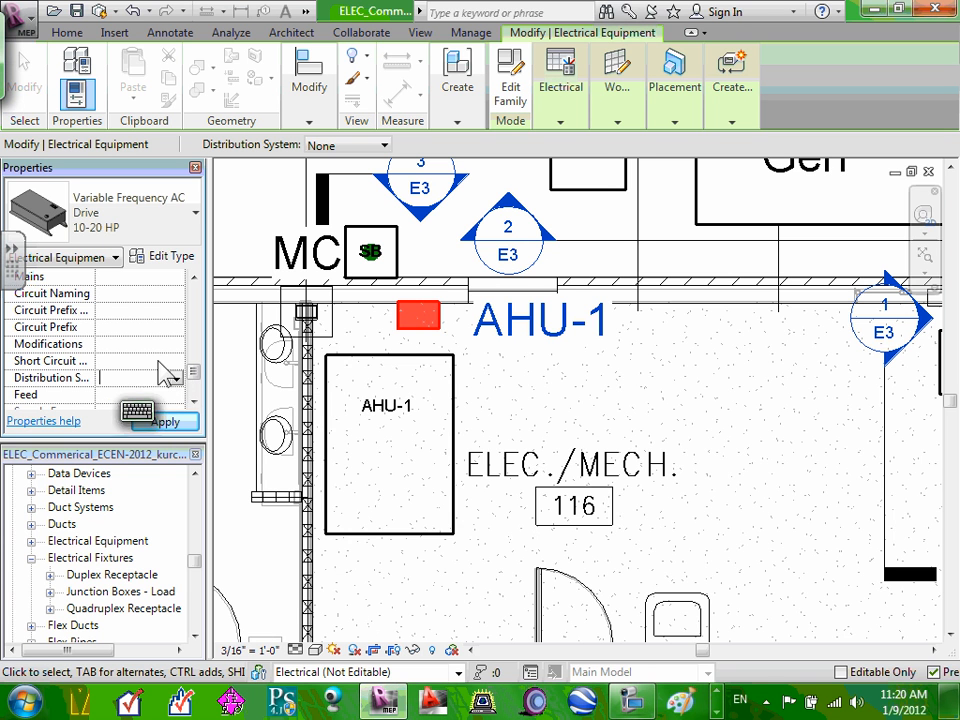
# Review the drive's Circuit Naming choices again and clear the selection
pyautogui.click(128, 293)
pyautogui.click(176, 295)
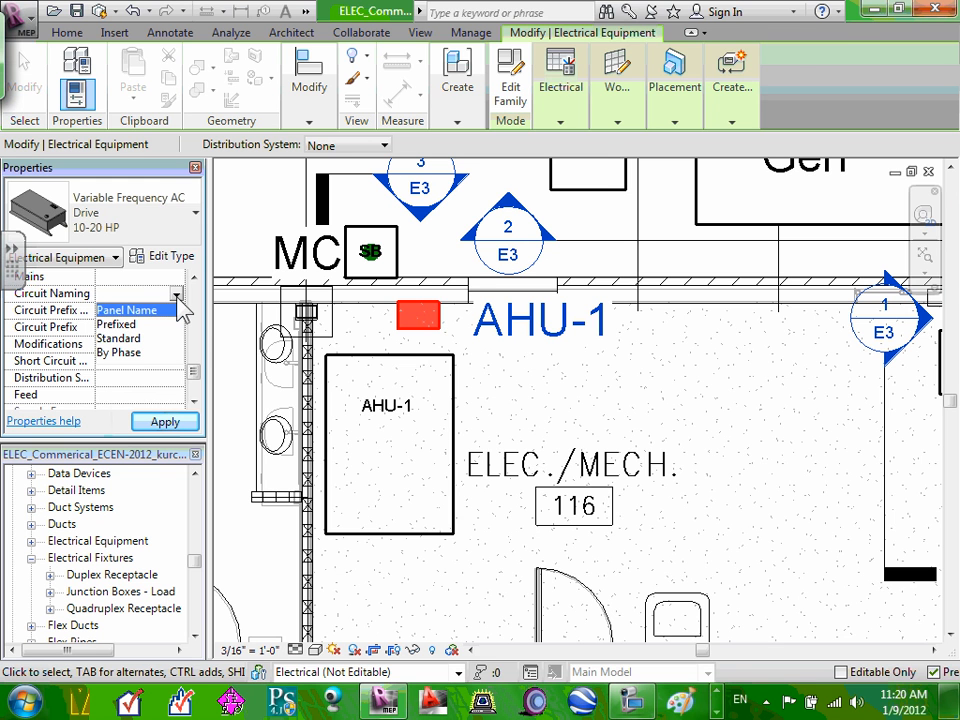
pyautogui.click(218, 322)
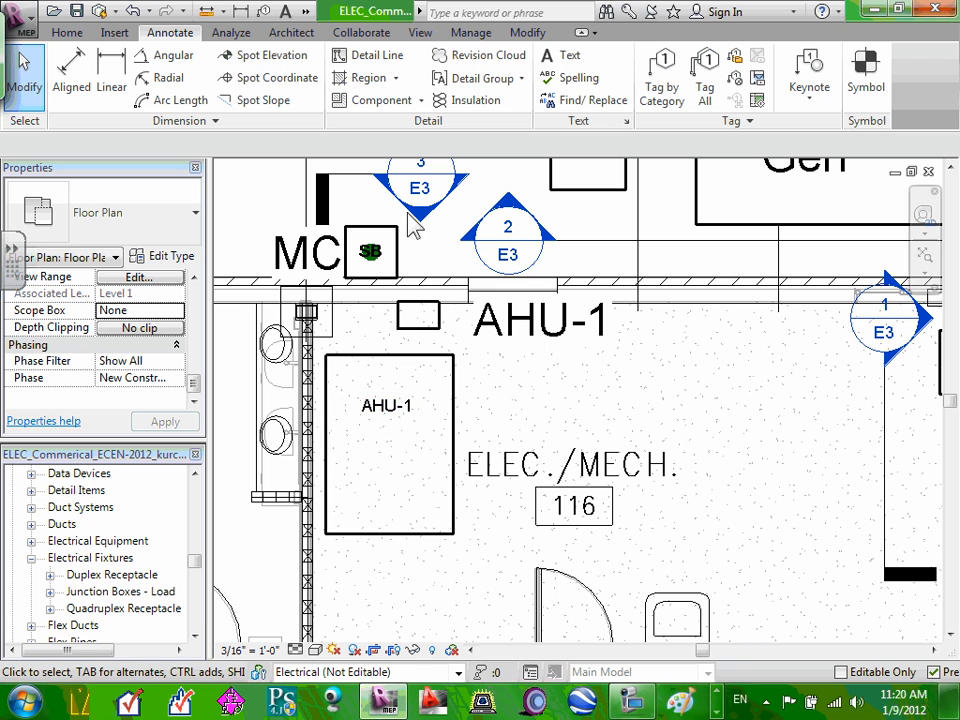
# Reselect the drive, look over the system creation and placement commands available for it, and clear the selection
pyautogui.click(439, 333)
pyautogui.click(441, 338)
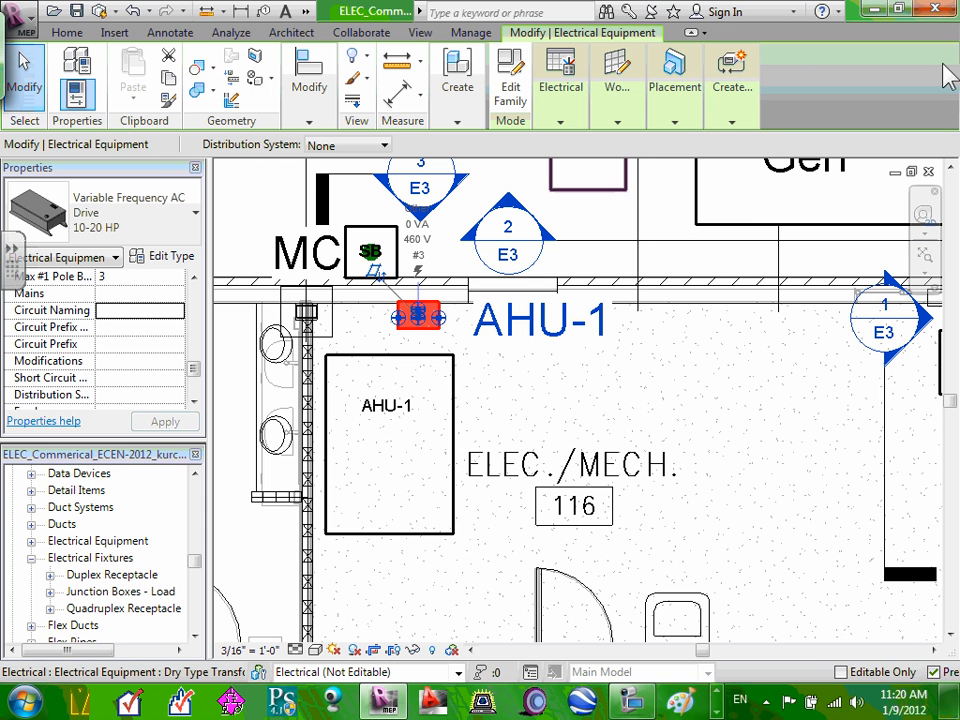
pyautogui.moveTo(612, 70)
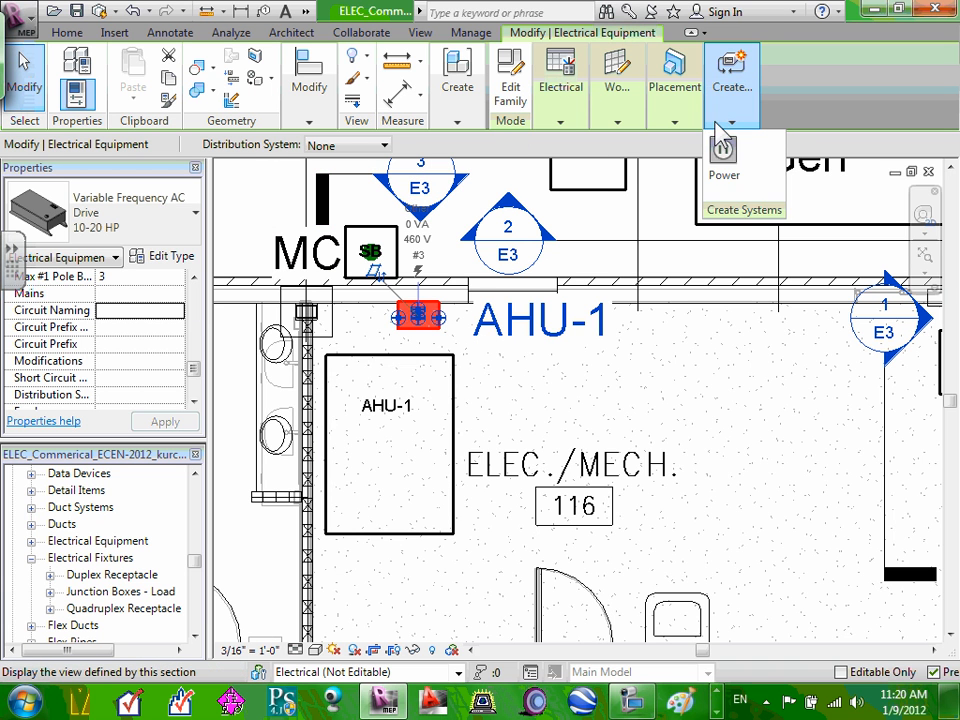
pyautogui.moveTo(678, 137)
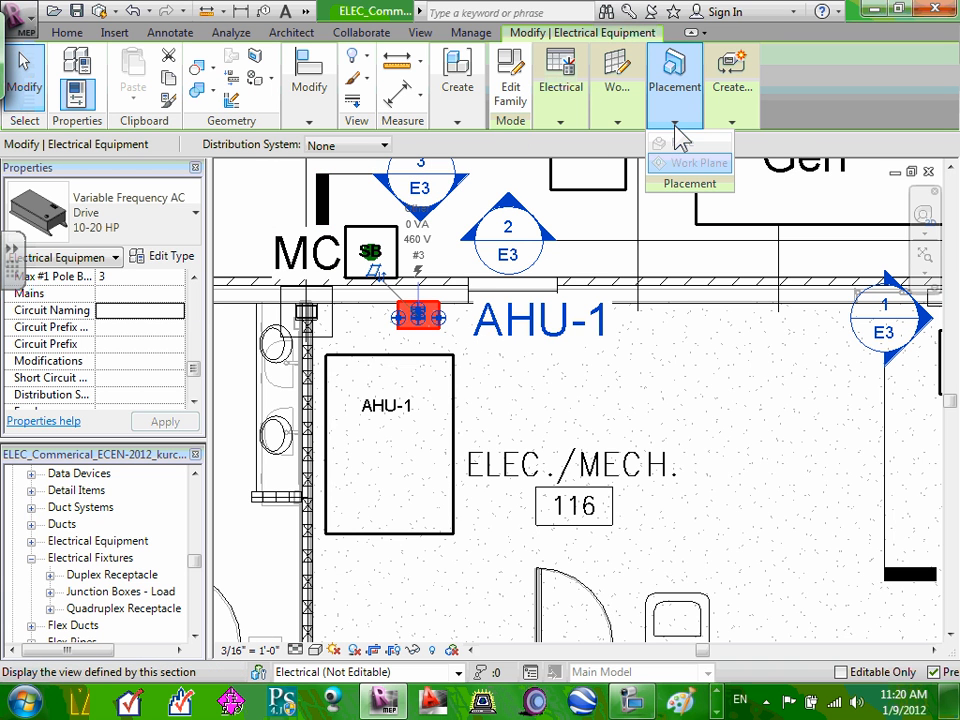
pyautogui.click(657, 523)
pyautogui.click(418, 316)
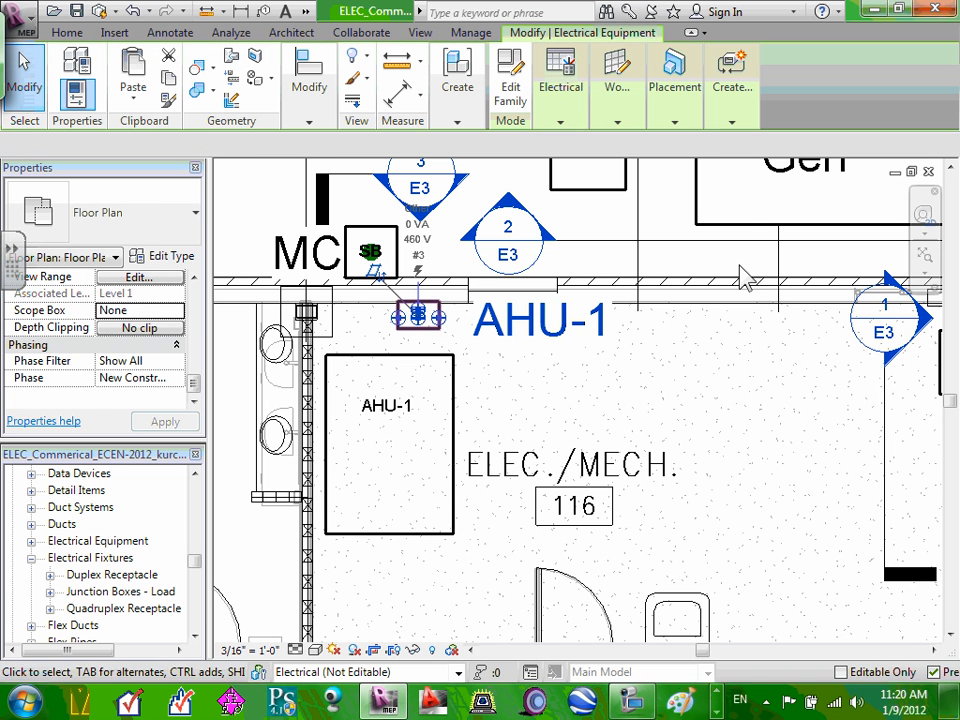
pyautogui.moveTo(558, 127)
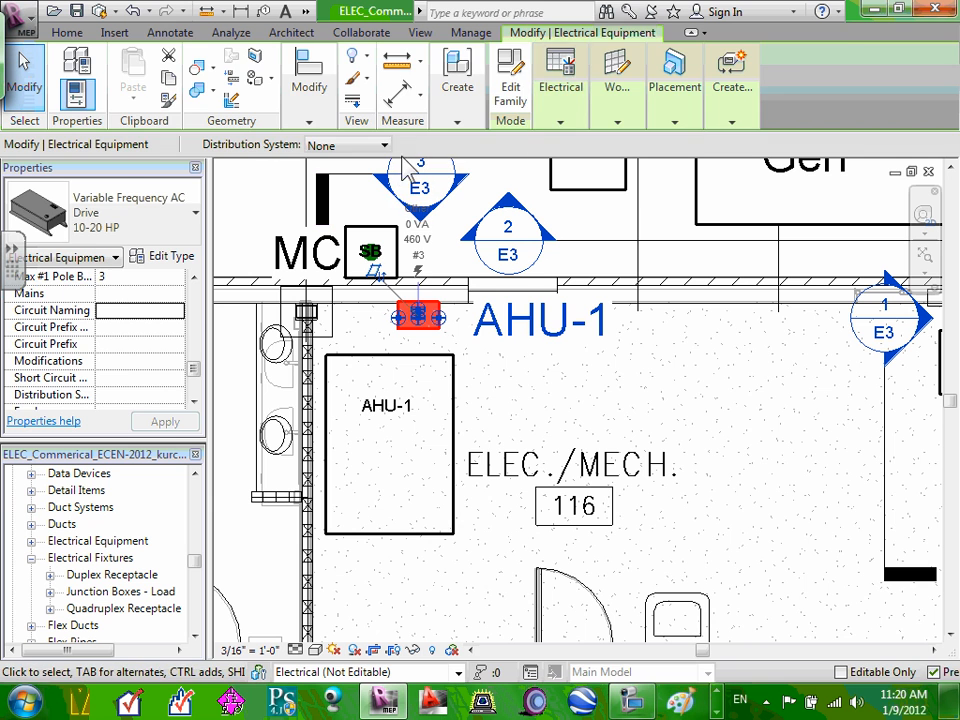
pyautogui.click(510, 450)
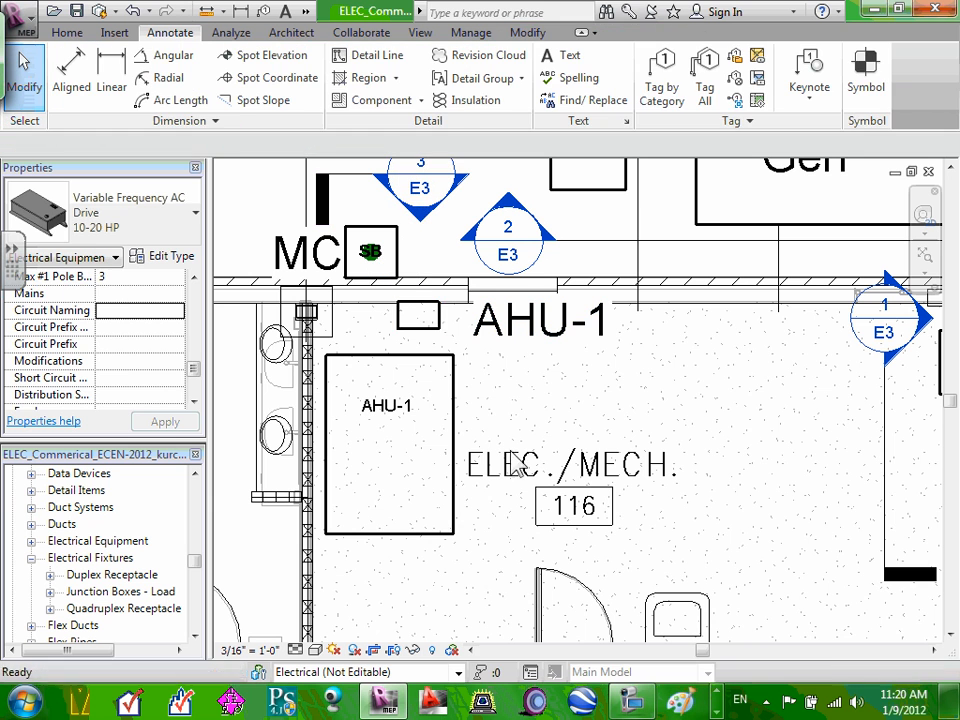
# Check the selected drive's distribution system choices and the command for creating a power system, then deselect the drive
pyautogui.click(435, 330)
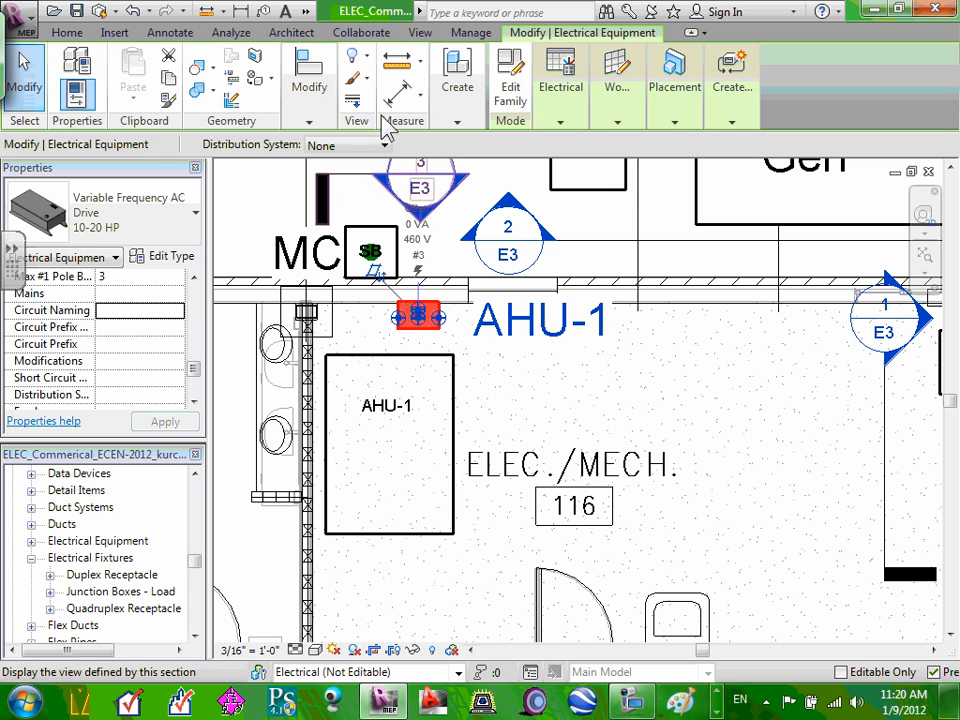
pyautogui.click(383, 146)
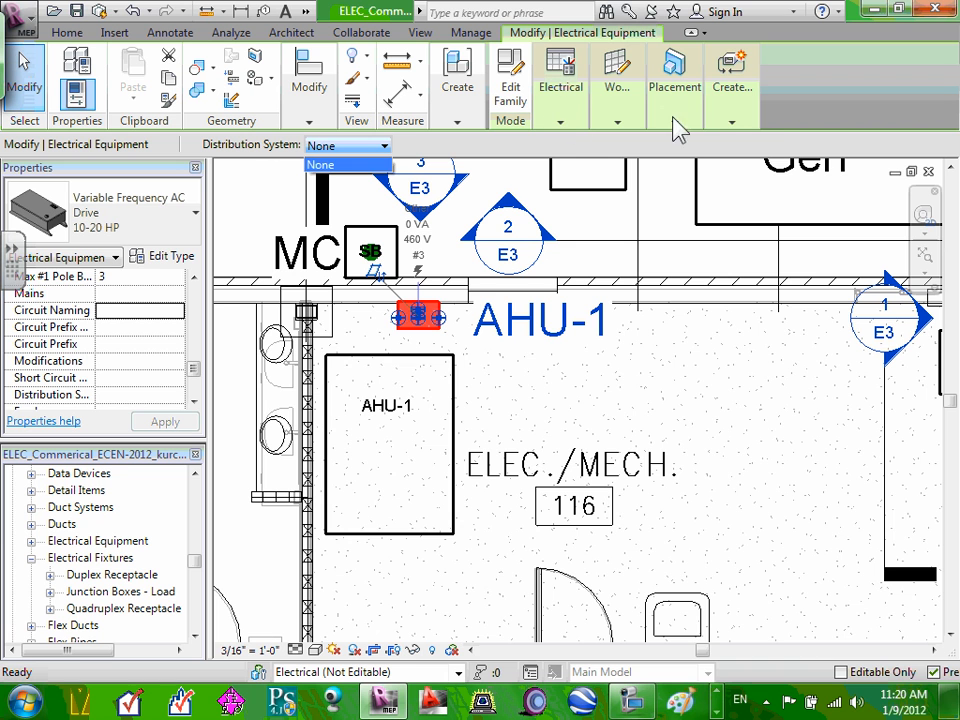
pyautogui.click(730, 118)
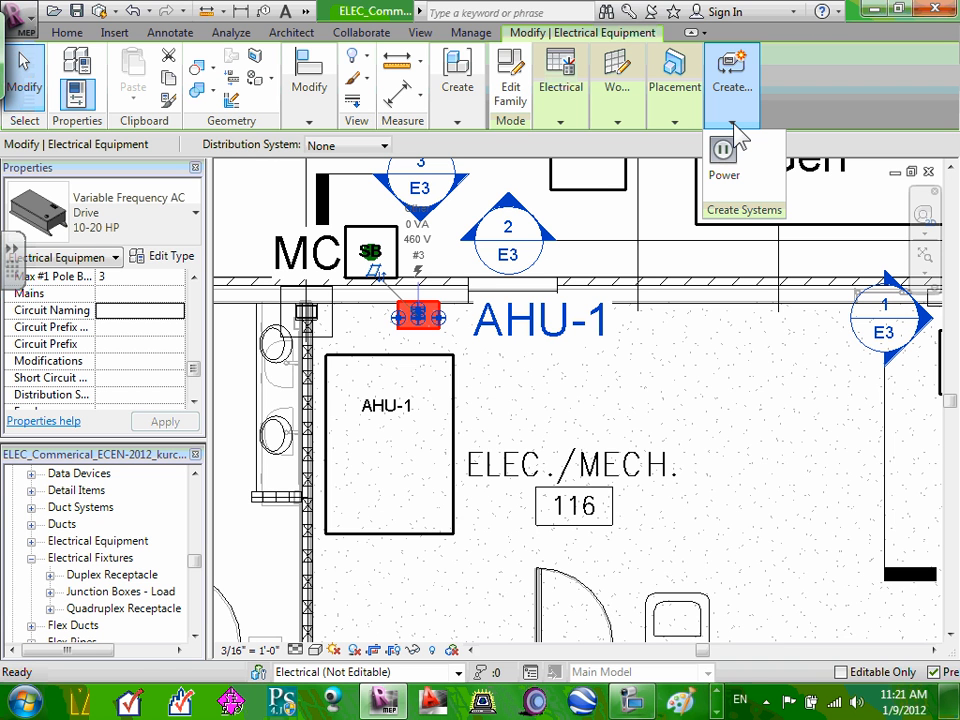
pyautogui.press('Escape')
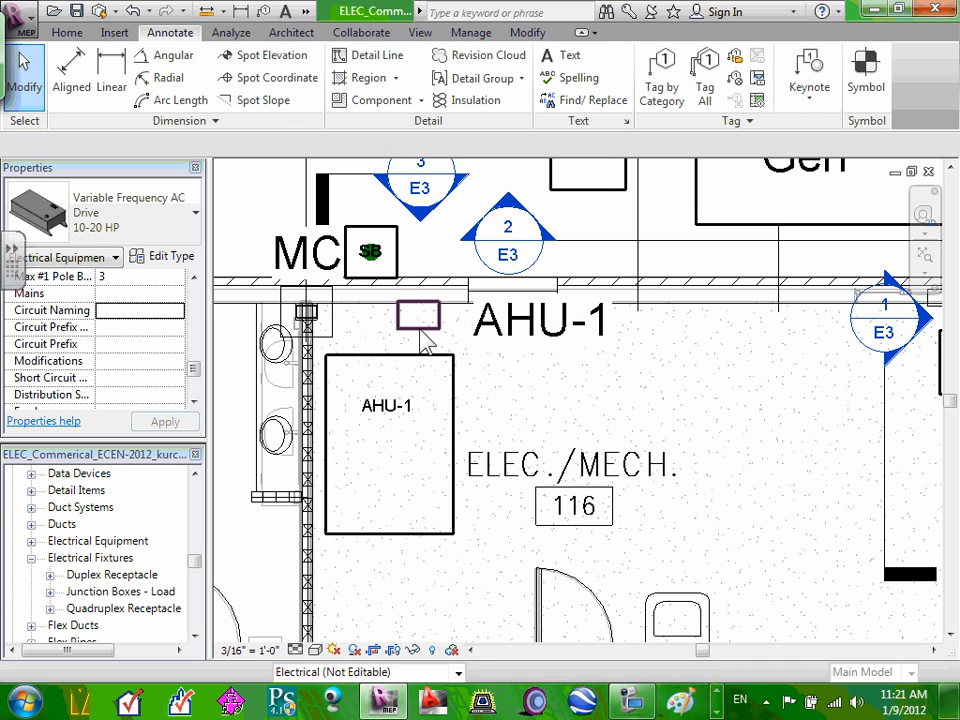
# Create a power circuit for the AHU-1 variable frequency drive and check which panels it can be connected to
pyautogui.click(422, 334)
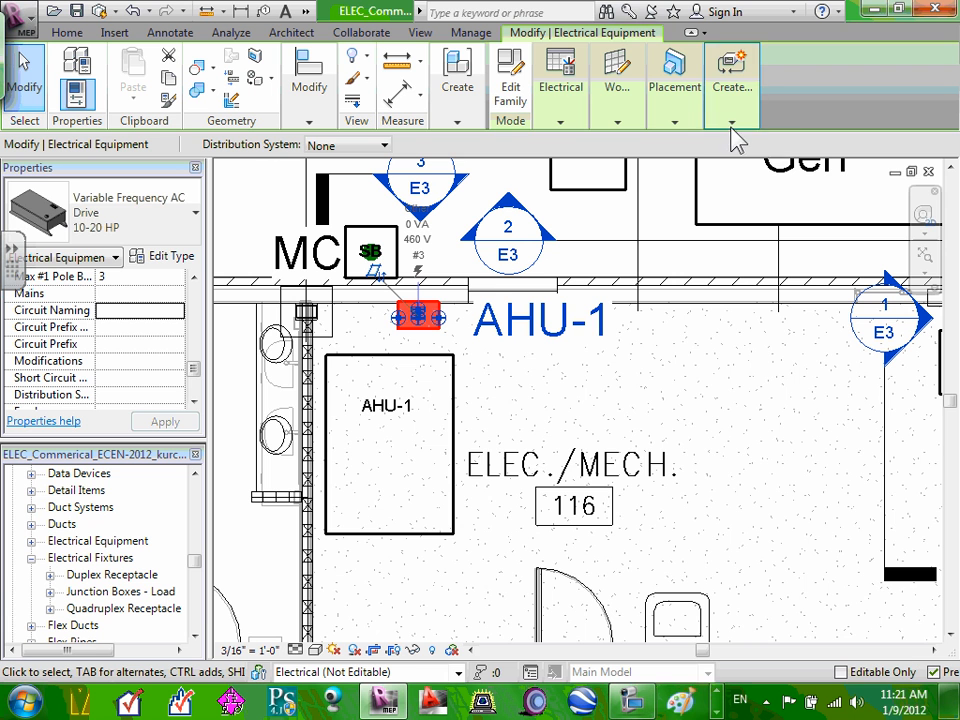
pyautogui.moveTo(735, 140)
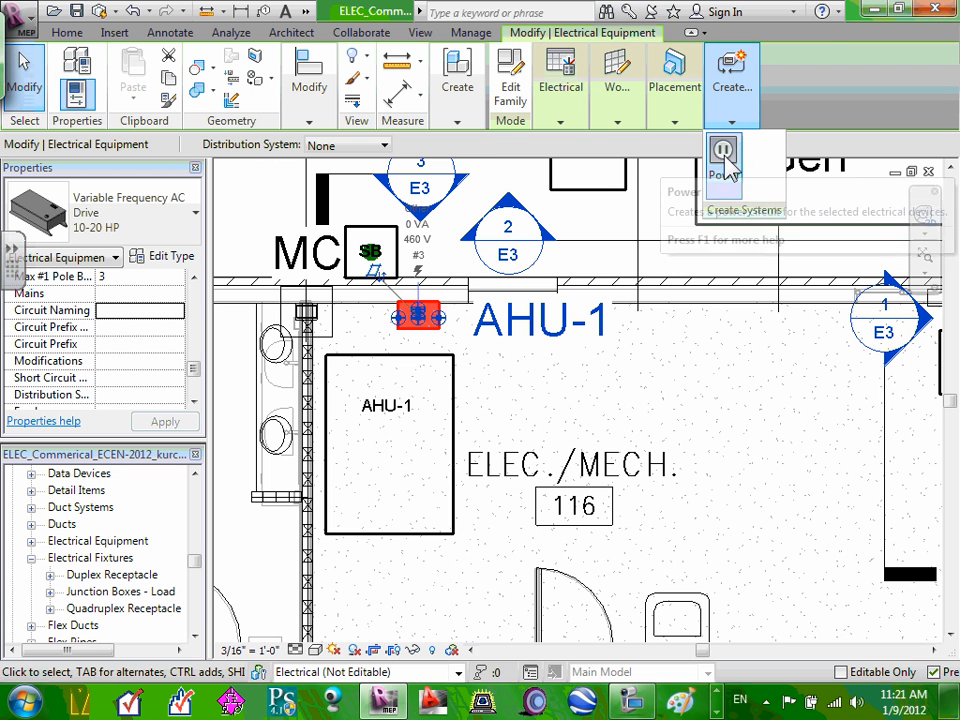
pyautogui.click(724, 155)
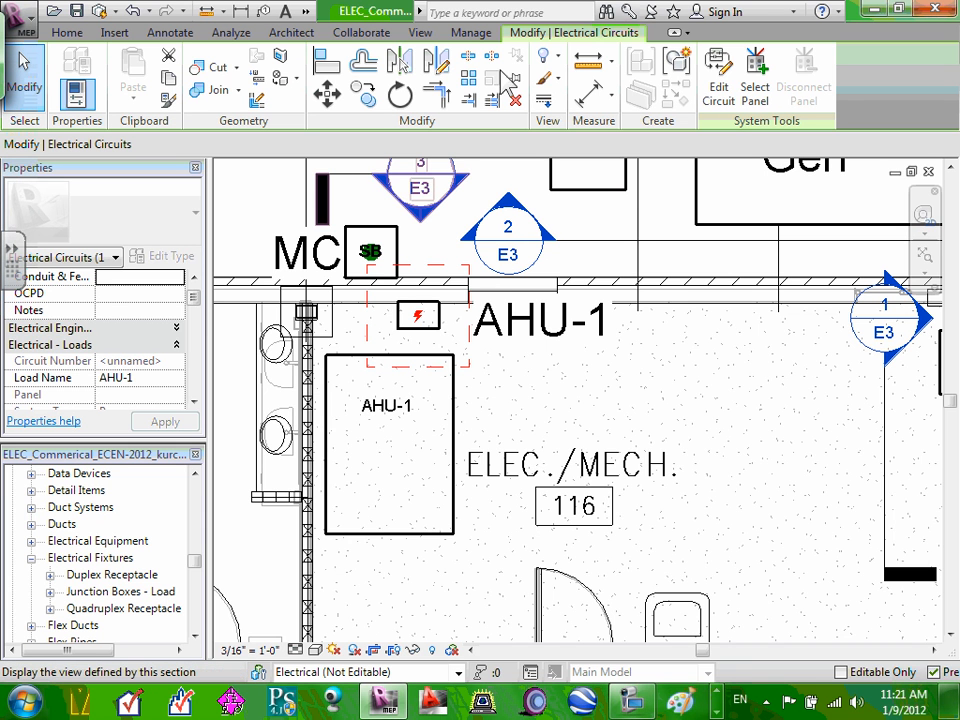
pyautogui.click(757, 92)
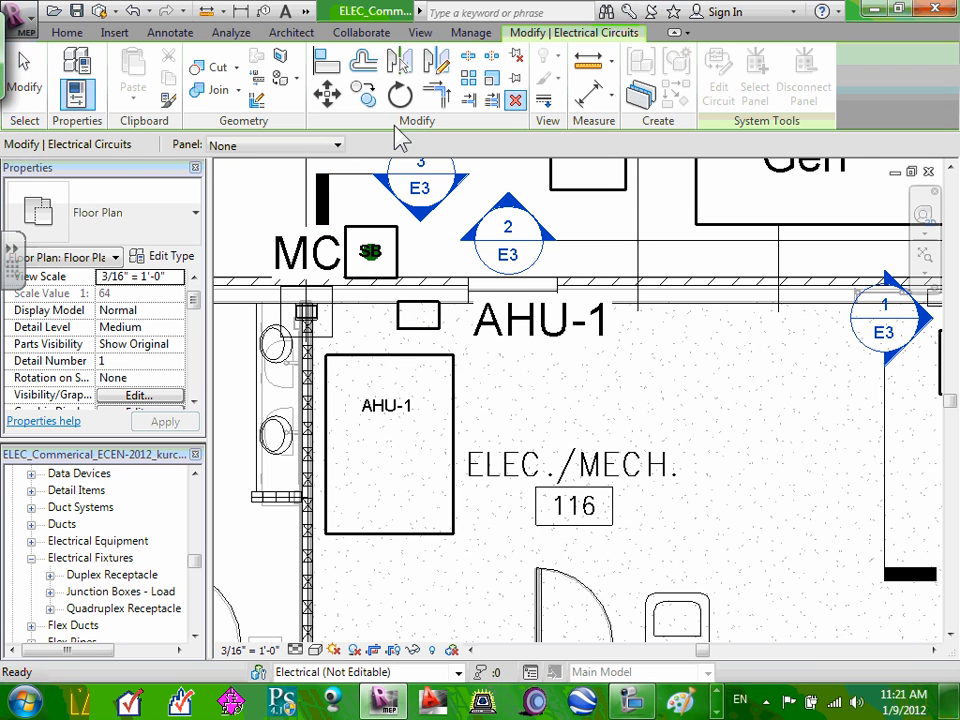
pyautogui.click(337, 146)
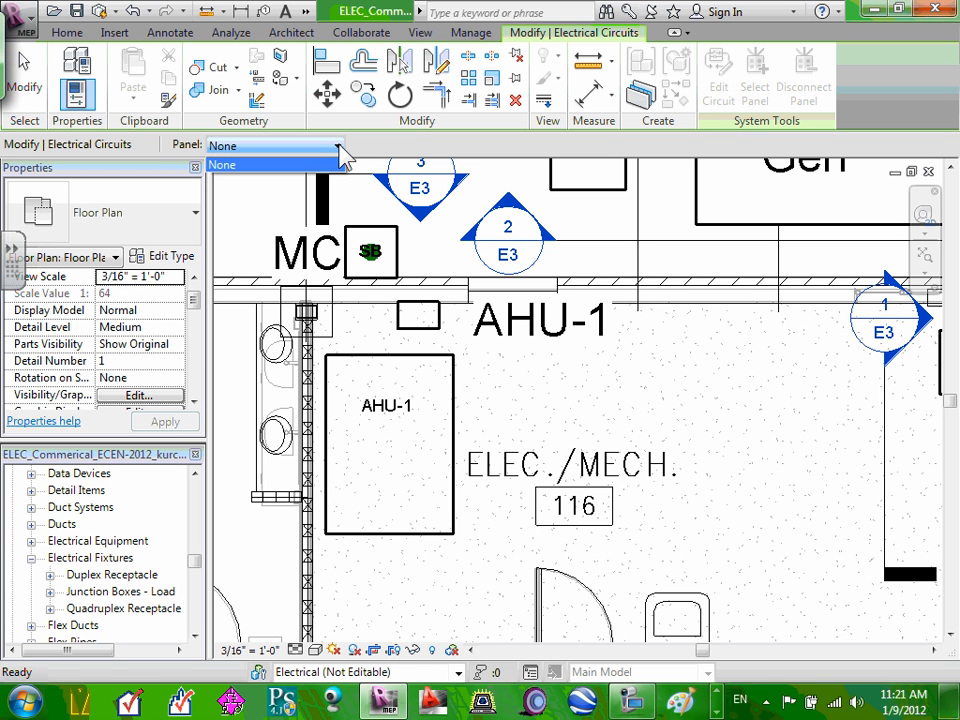
pyautogui.click(339, 146)
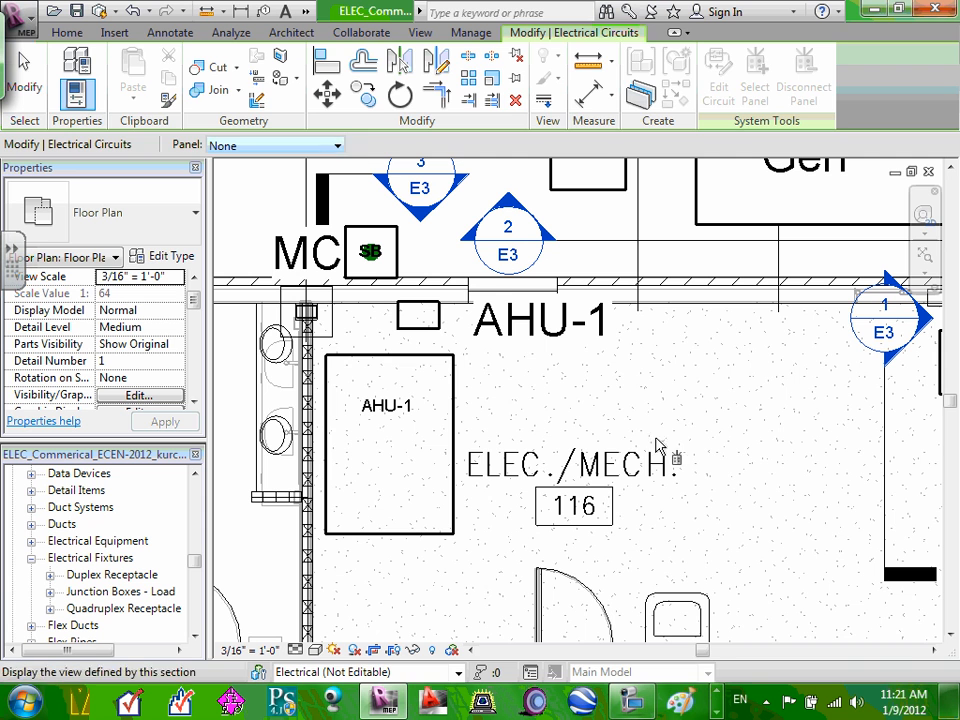
pyautogui.press('Escape')
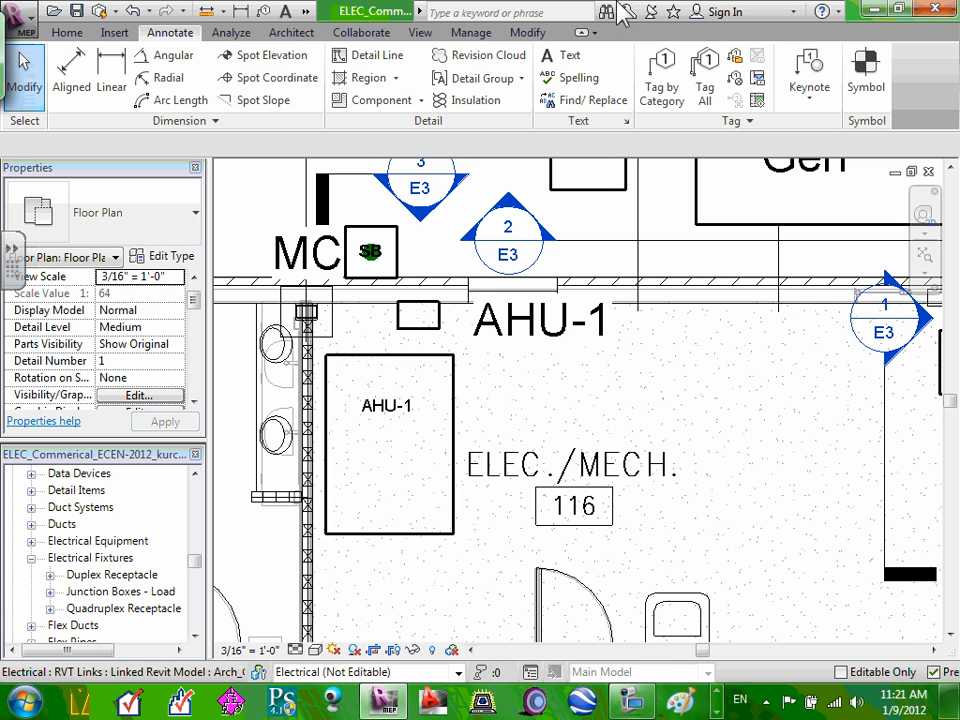
# Create a power circuit for the AHU-1 air handling unit, assign it to panel MP, and finish editing the circuit
pyautogui.click(454, 372)
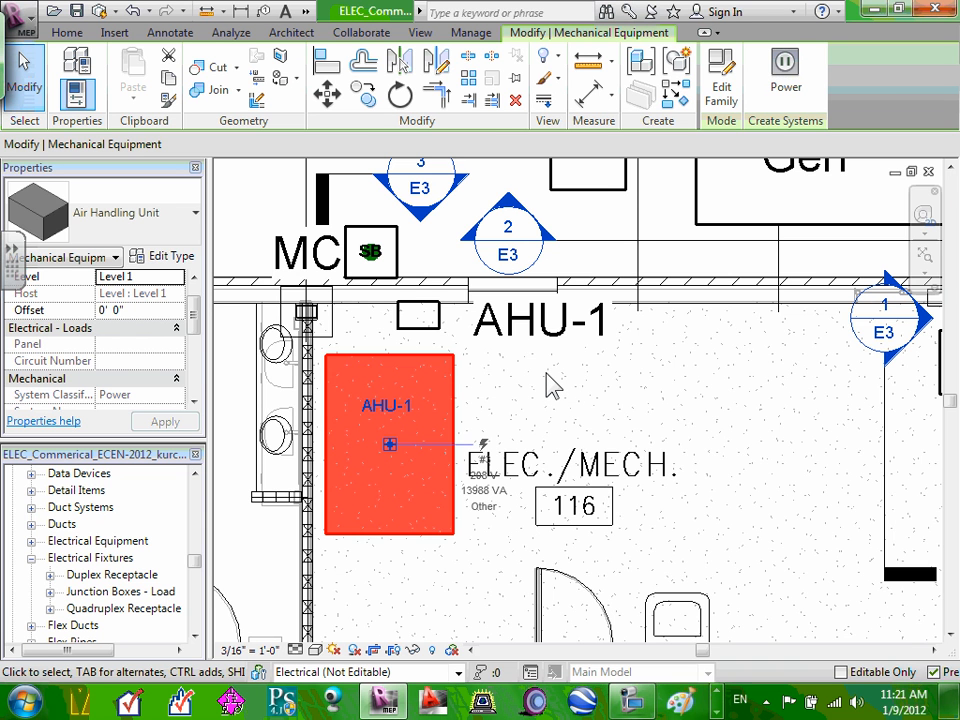
pyautogui.click(785, 72)
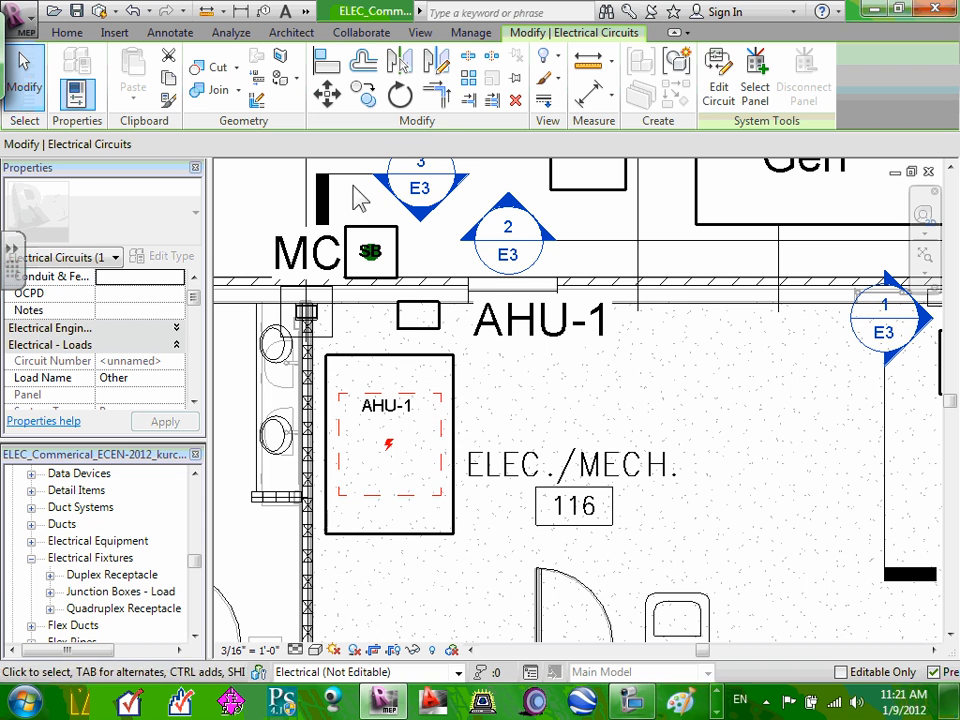
pyautogui.click(757, 75)
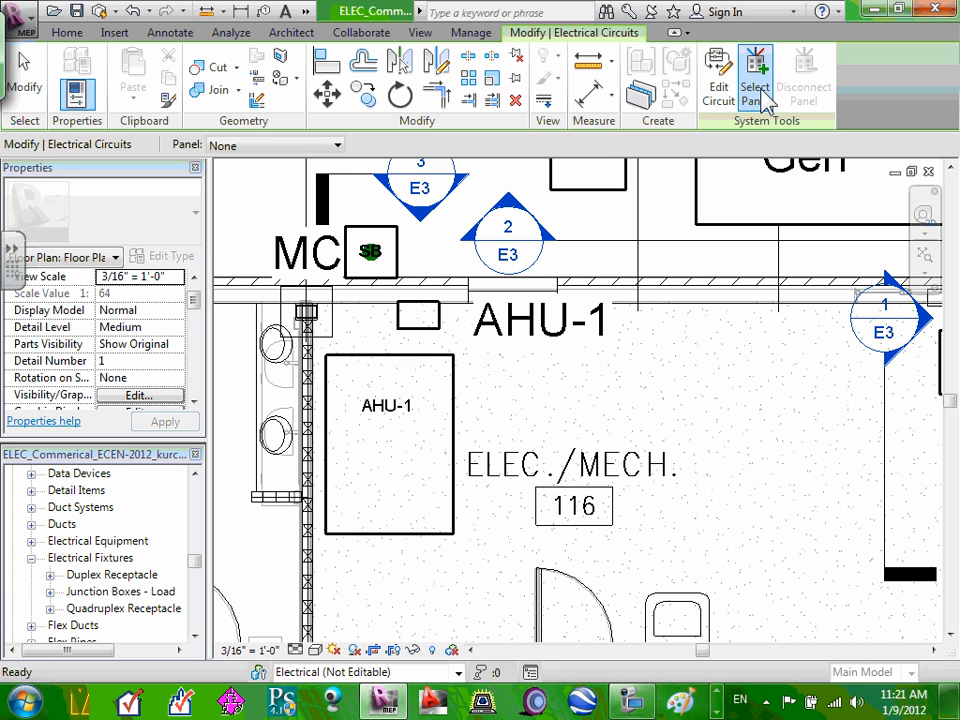
pyautogui.click(339, 146)
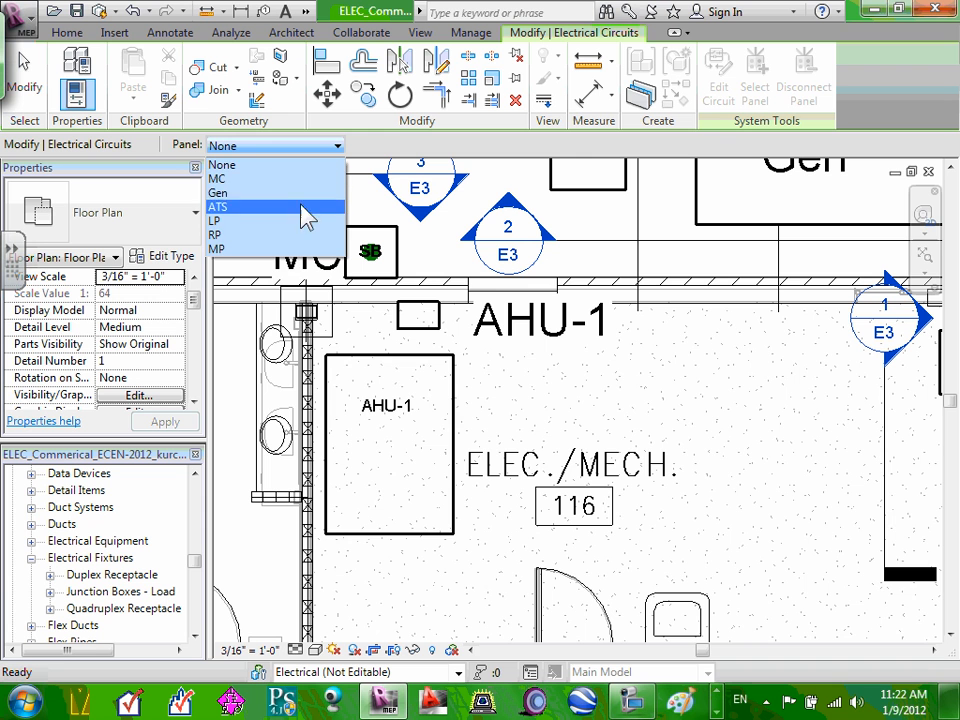
pyautogui.click(287, 249)
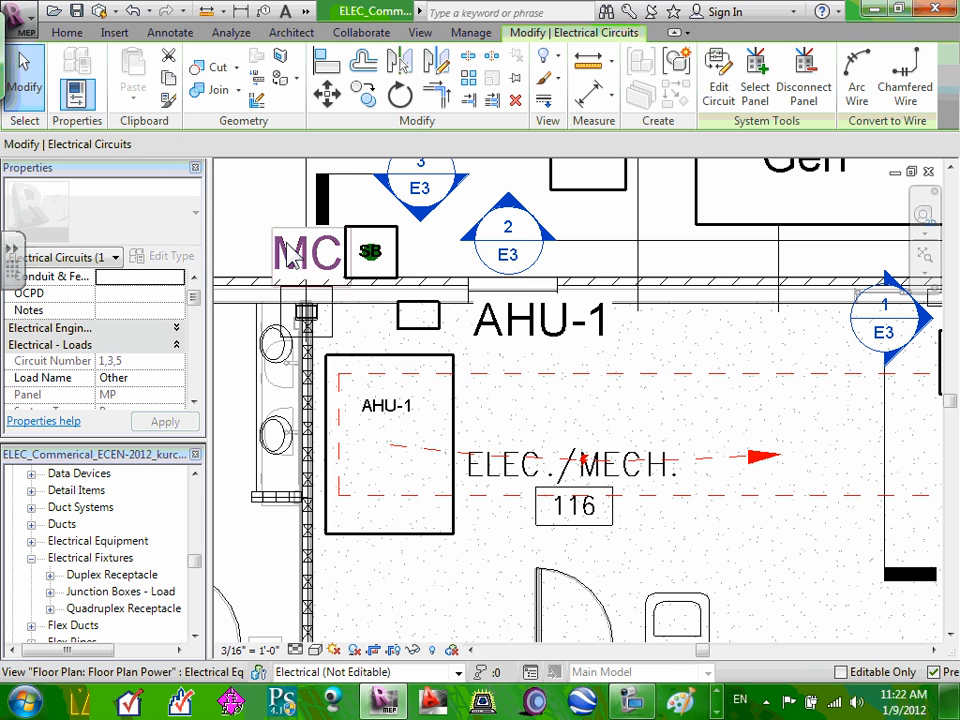
pyautogui.click(725, 92)
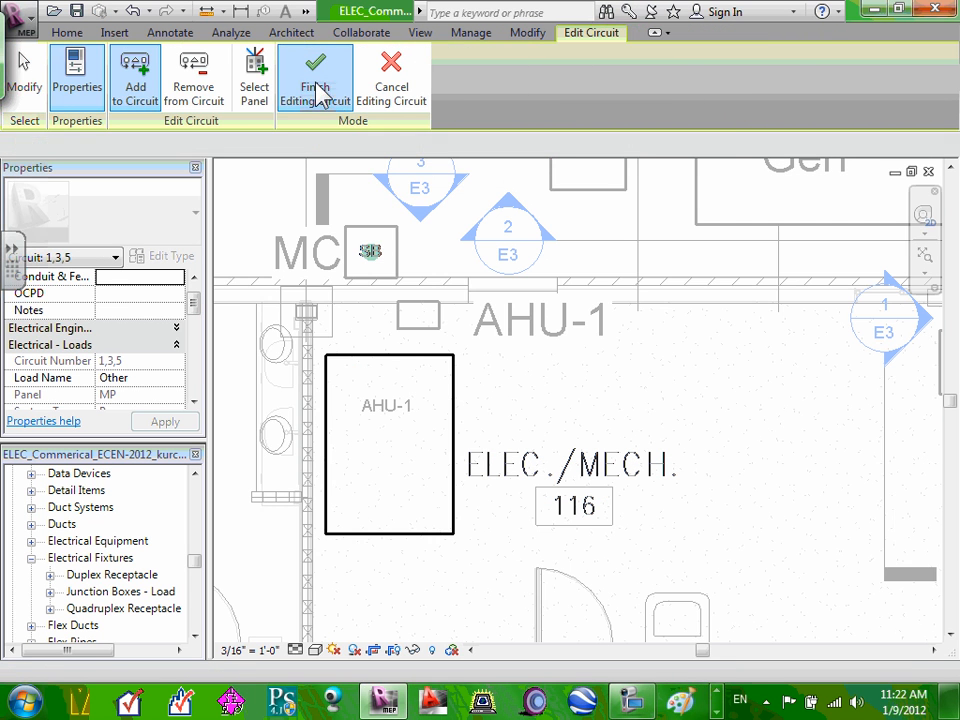
pyautogui.click(318, 92)
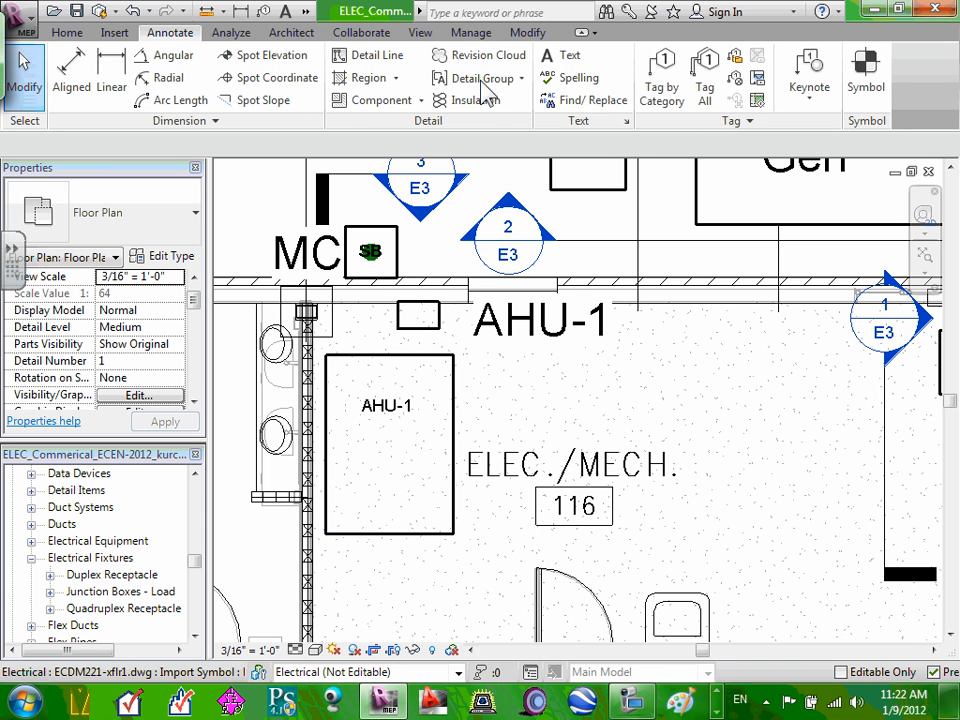
# Display the System Browser alongside the floor plan
pyautogui.click(66, 34)
pyautogui.click(718, 86)
pyautogui.click(760, 90)
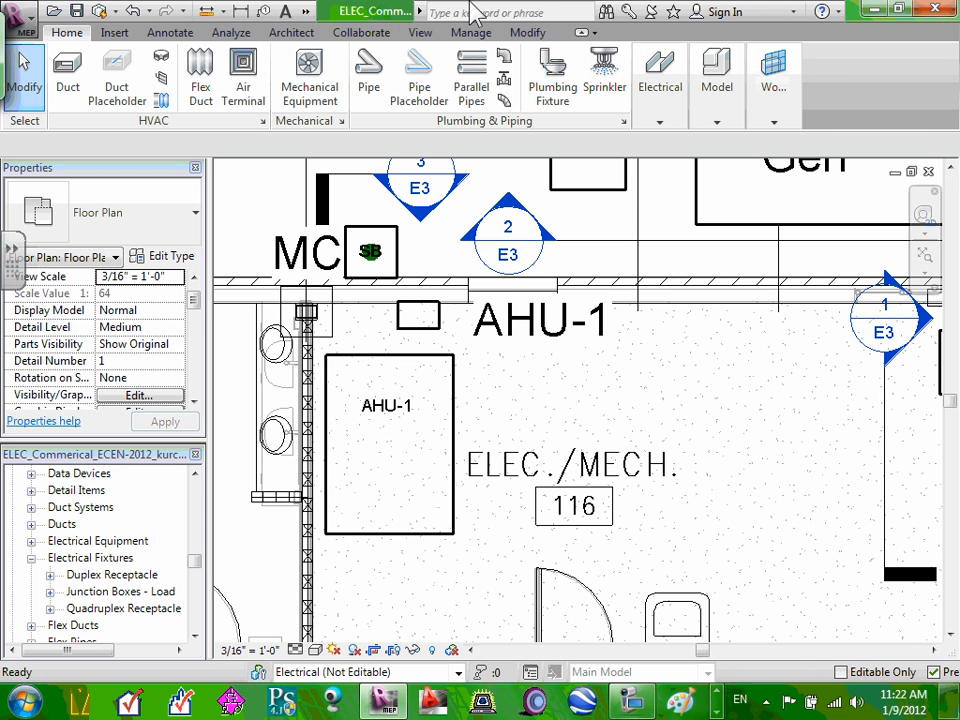
pyautogui.click(422, 34)
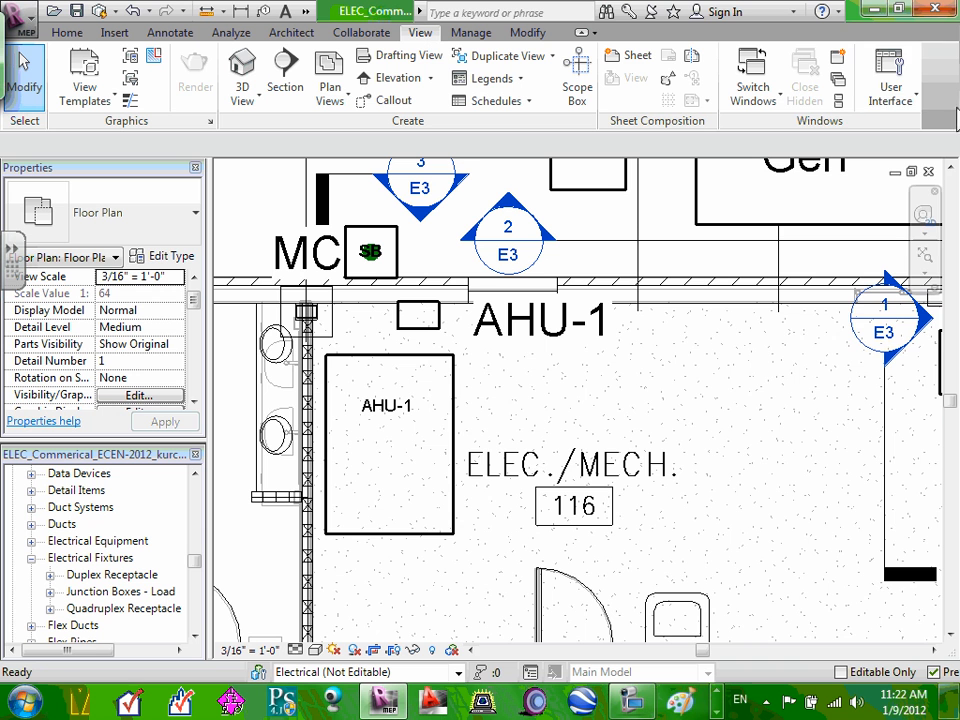
pyautogui.click(918, 106)
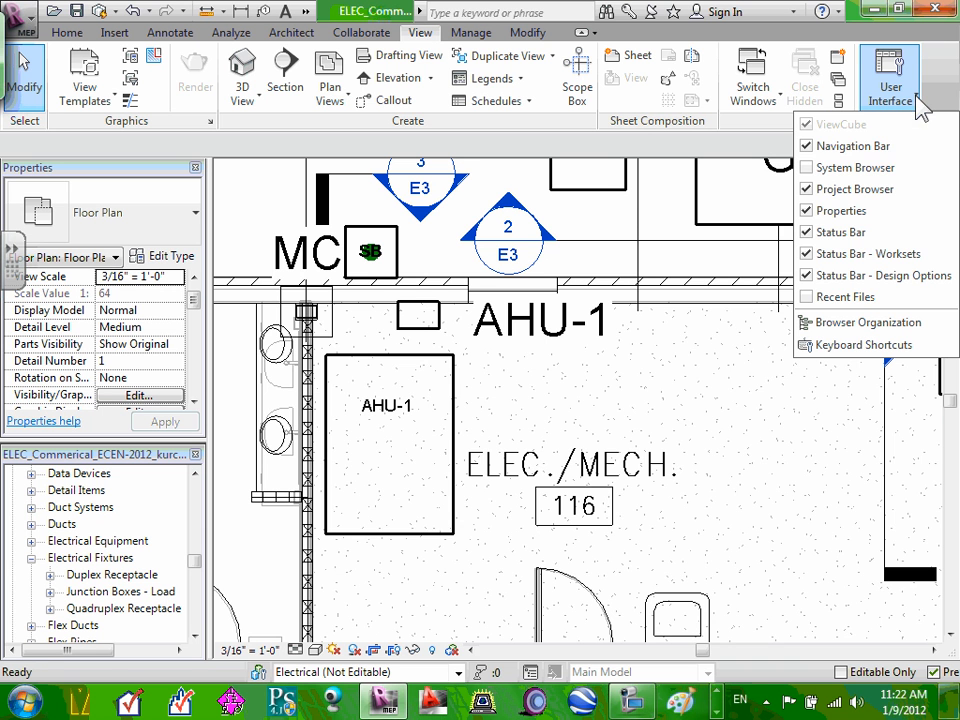
pyautogui.click(810, 170)
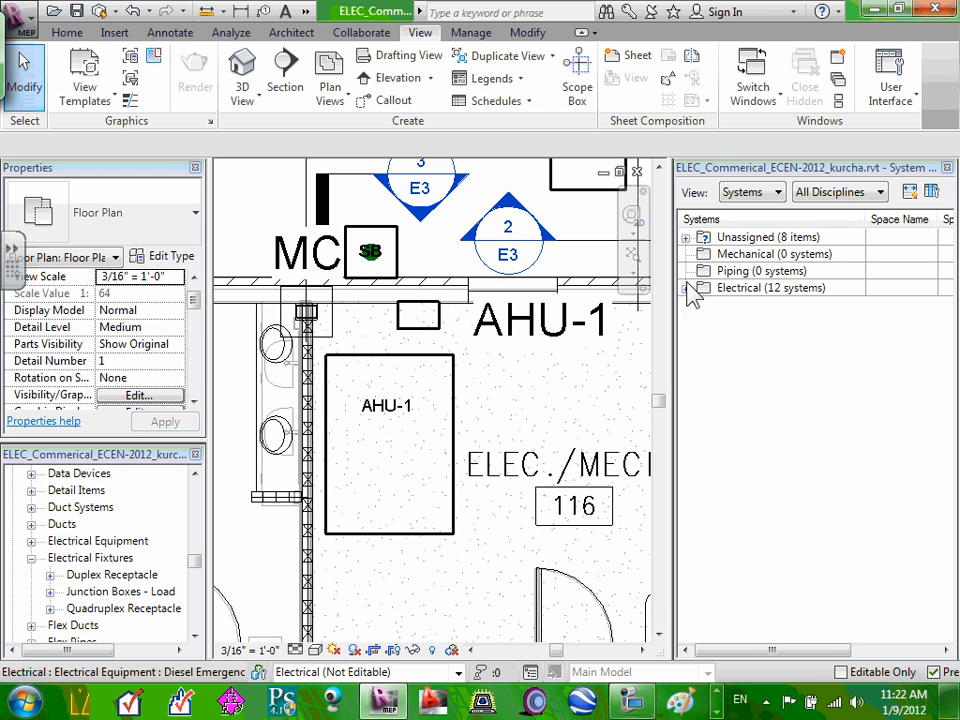
# Examine the electrical power systems, looking through panel RP's circuits and the equipment on panel MP's circuit
pyautogui.click(686, 289)
pyautogui.click(704, 306)
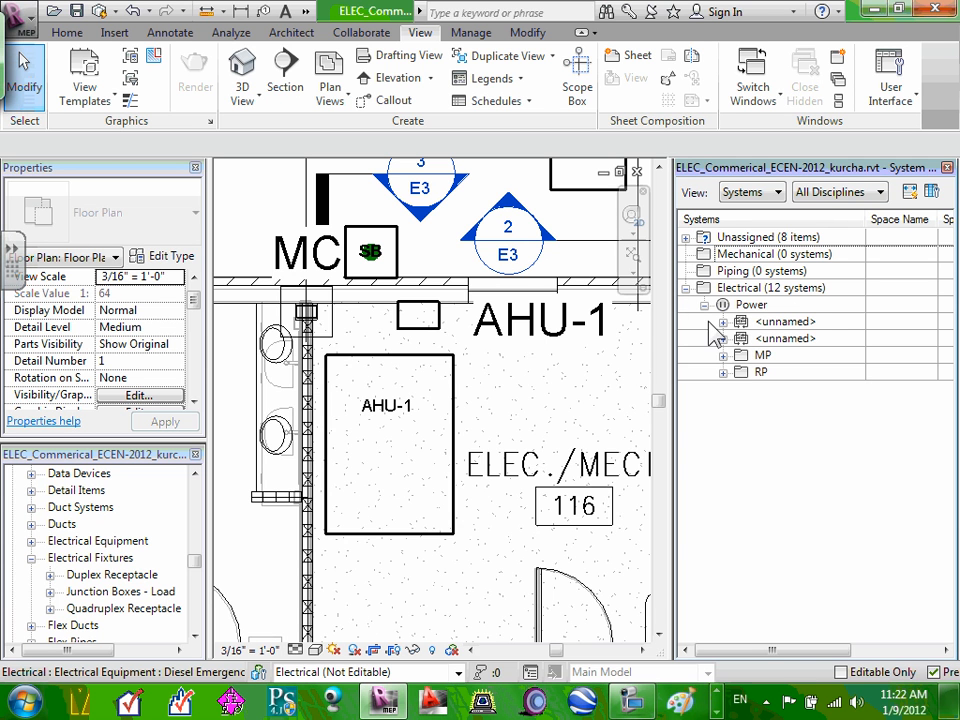
pyautogui.click(723, 355)
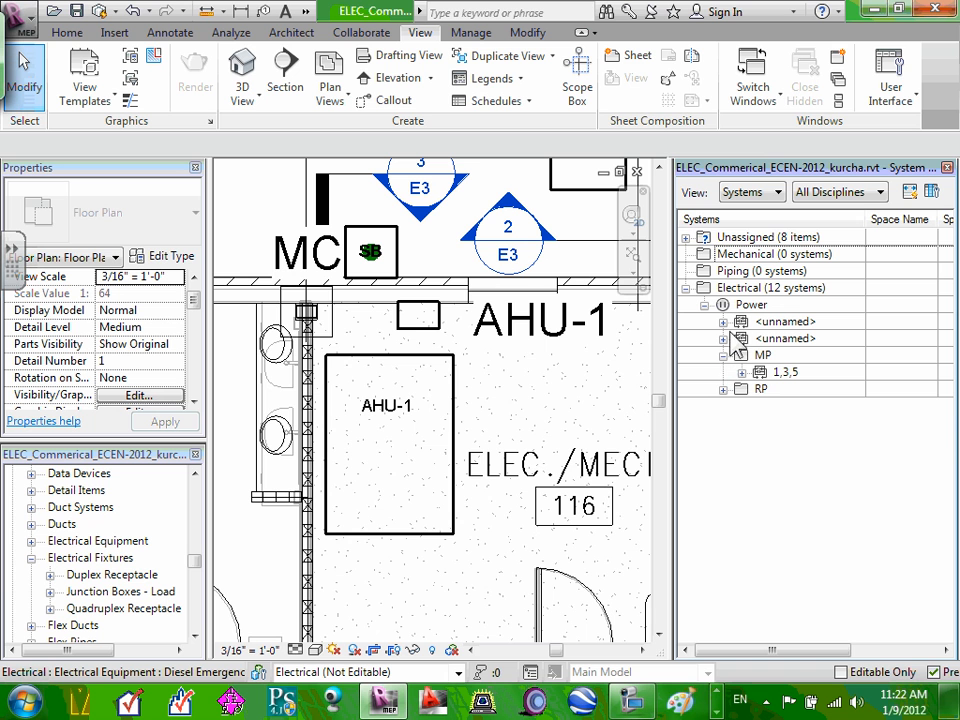
pyautogui.click(723, 389)
pyautogui.click(723, 389)
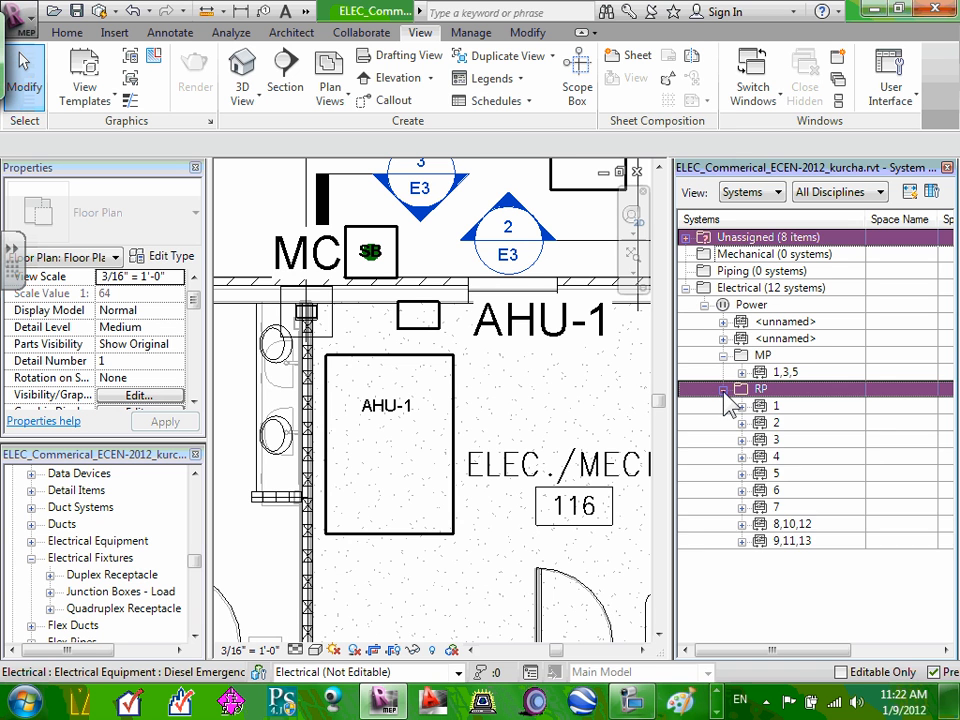
pyautogui.click(723, 356)
pyautogui.click(723, 356)
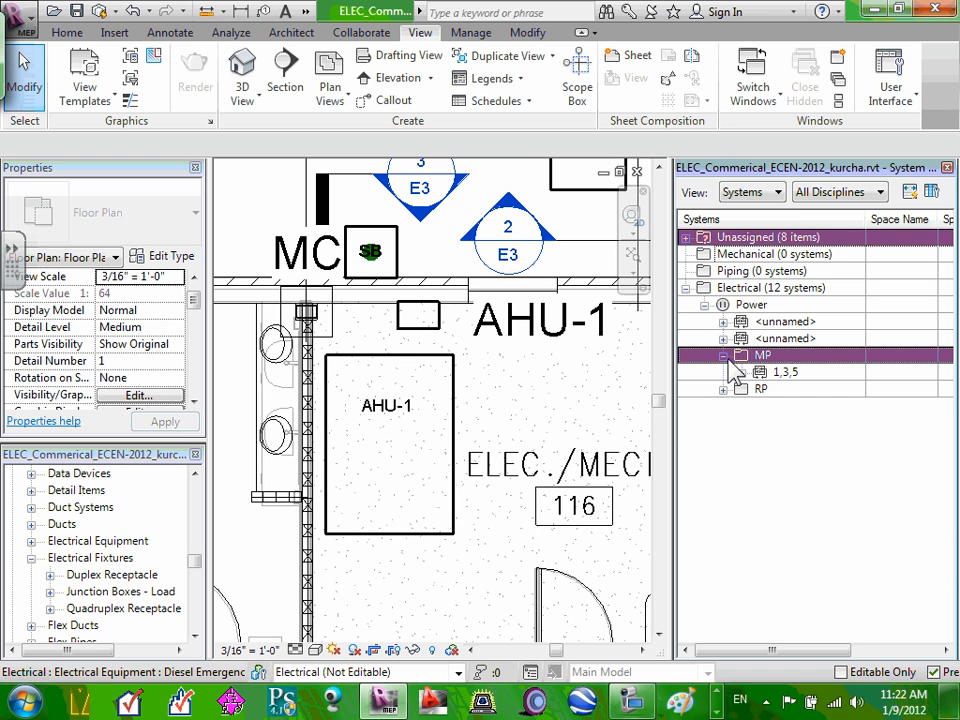
pyautogui.click(743, 373)
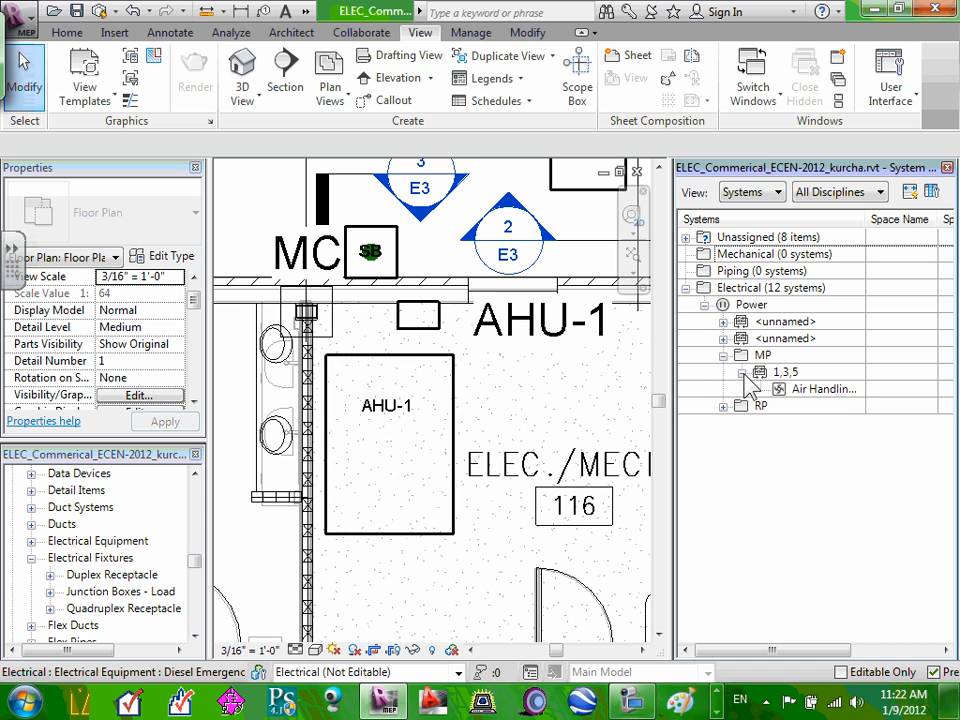
pyautogui.click(864, 393)
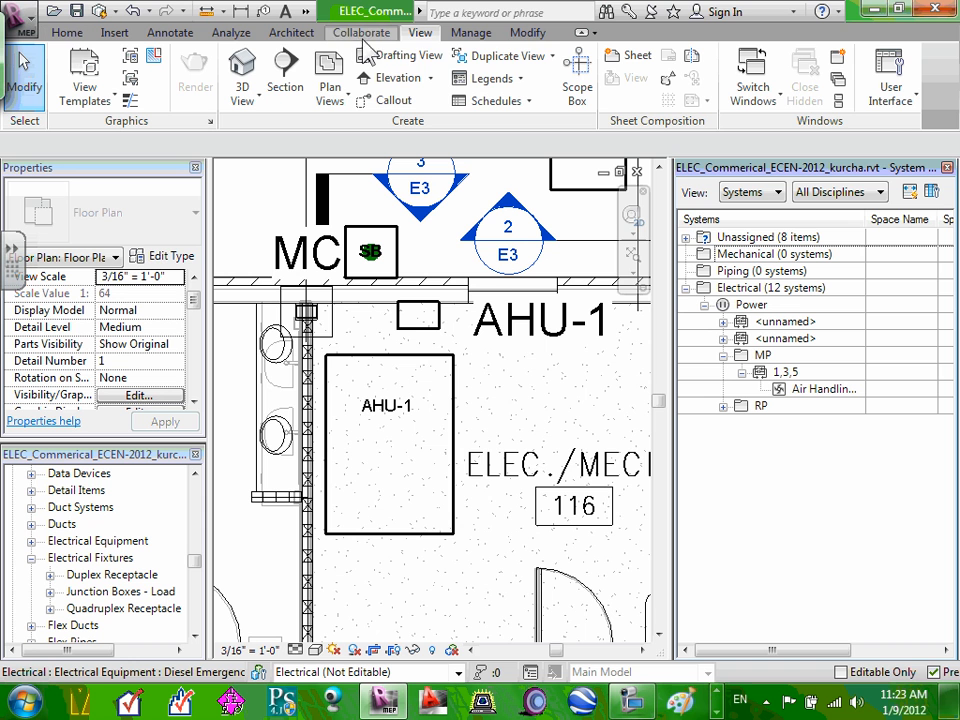
# Review the System Browser display option and compare the circuits under panels RP and MP again
pyautogui.click(900, 90)
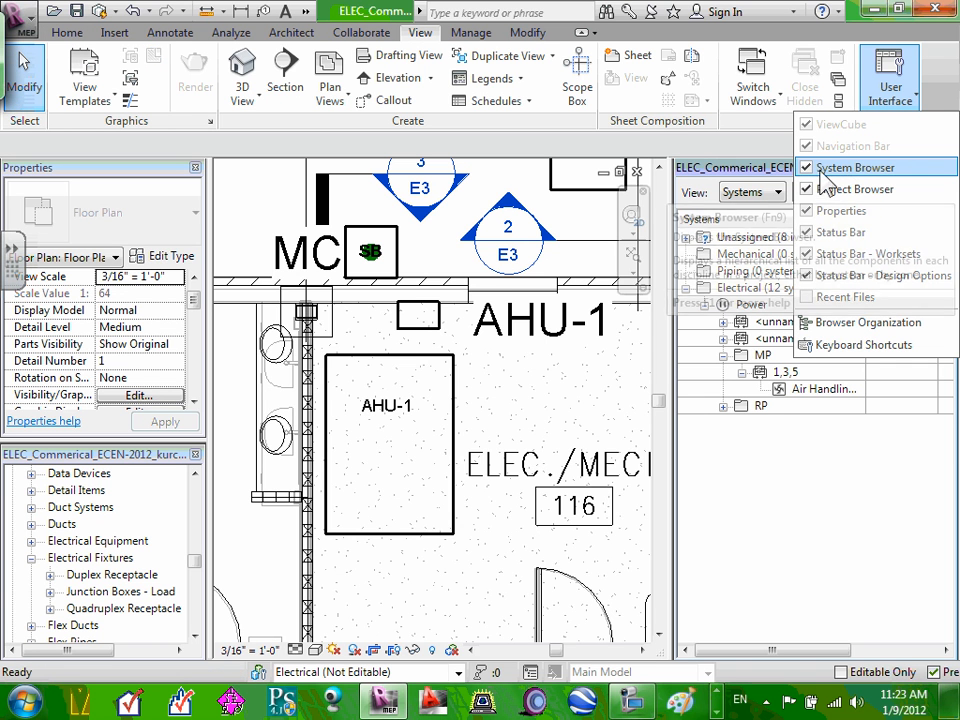
pyautogui.click(810, 509)
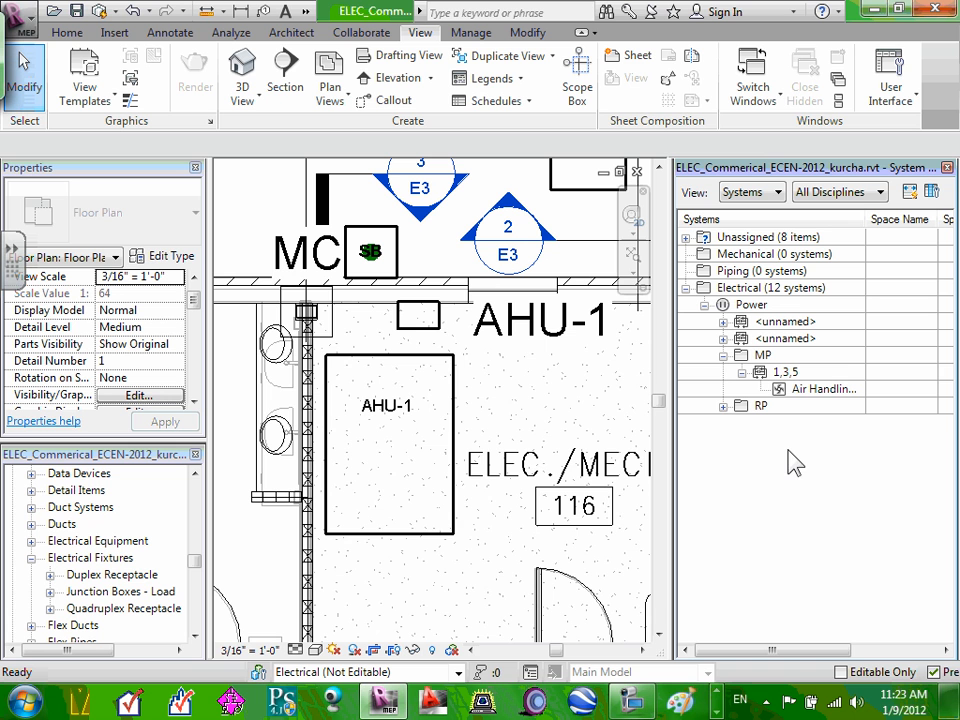
pyautogui.click(723, 406)
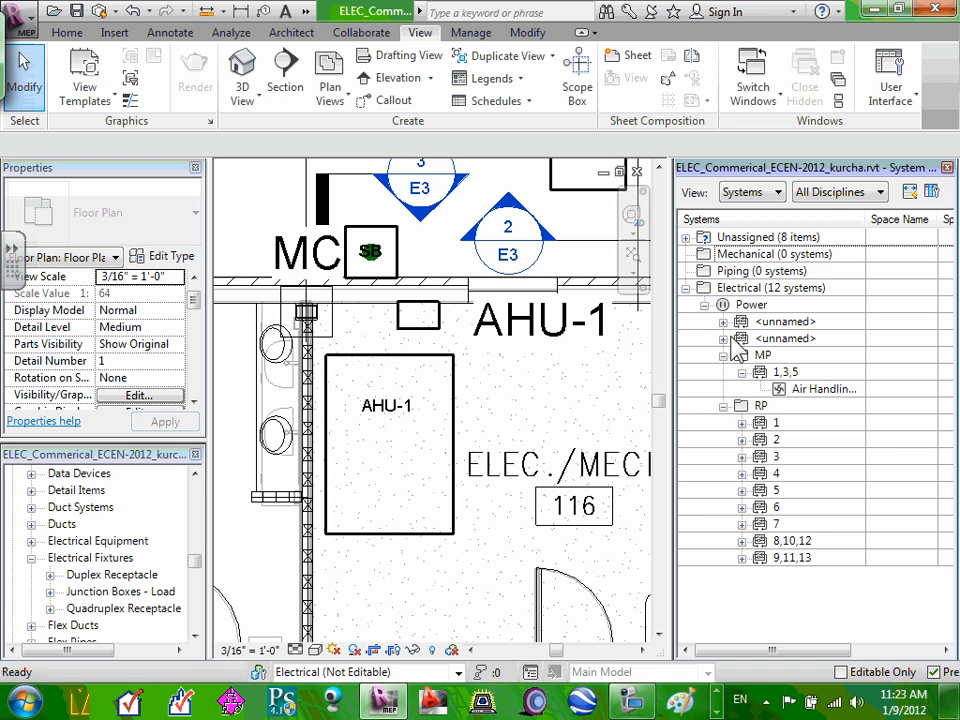
pyautogui.click(747, 408)
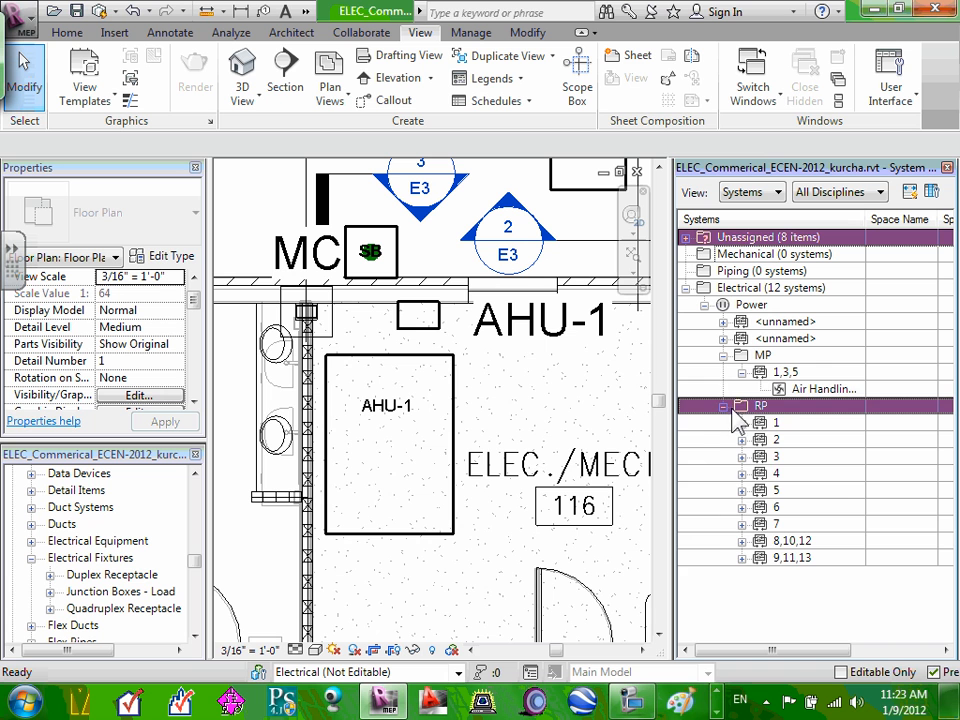
pyautogui.click(724, 406)
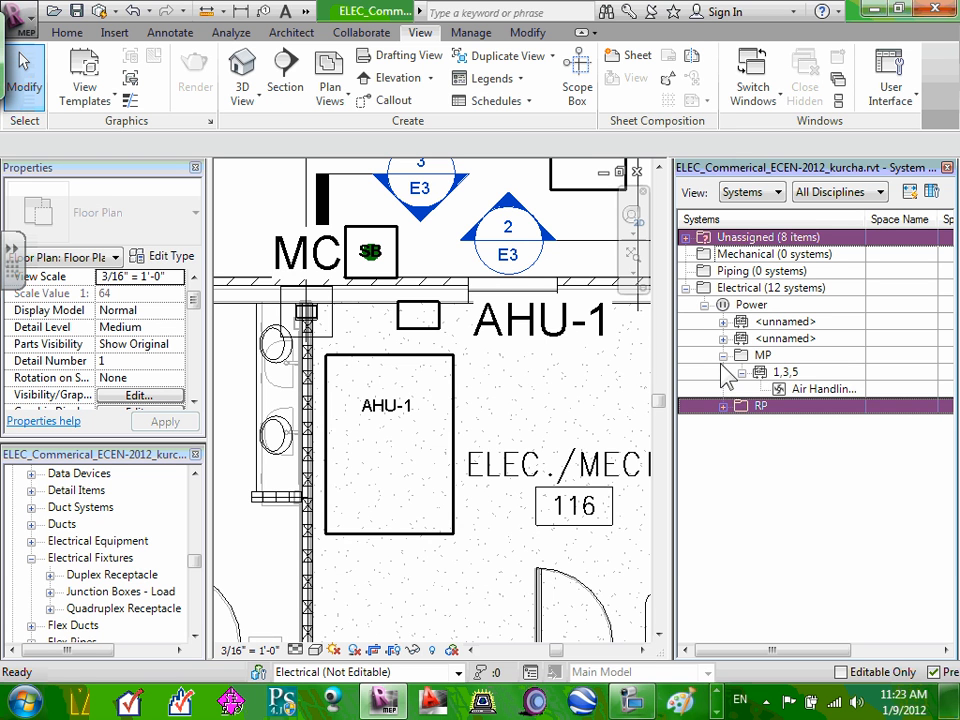
pyautogui.click(793, 376)
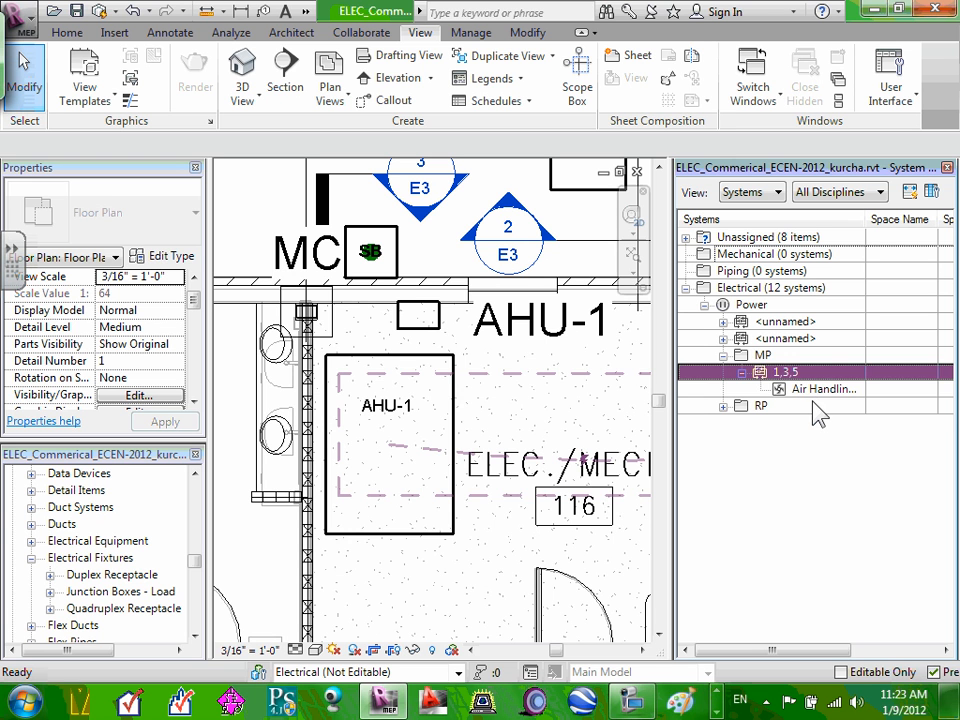
pyautogui.click(812, 396)
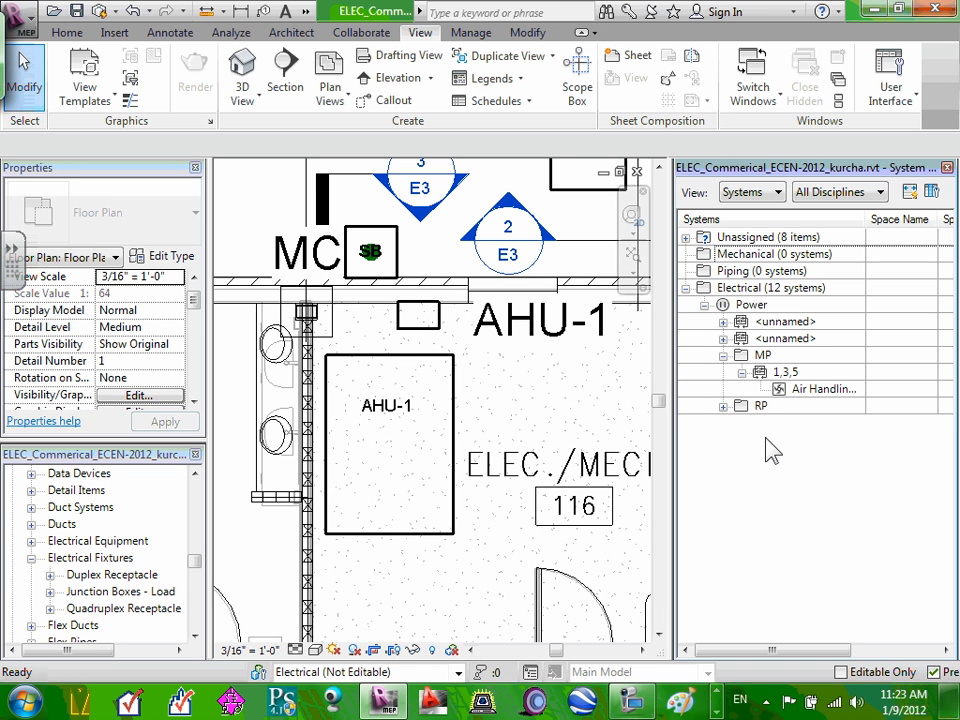
# Select circuit 1,3,5 of panel MP and set its load name to AHU-1
pyautogui.click(800, 373)
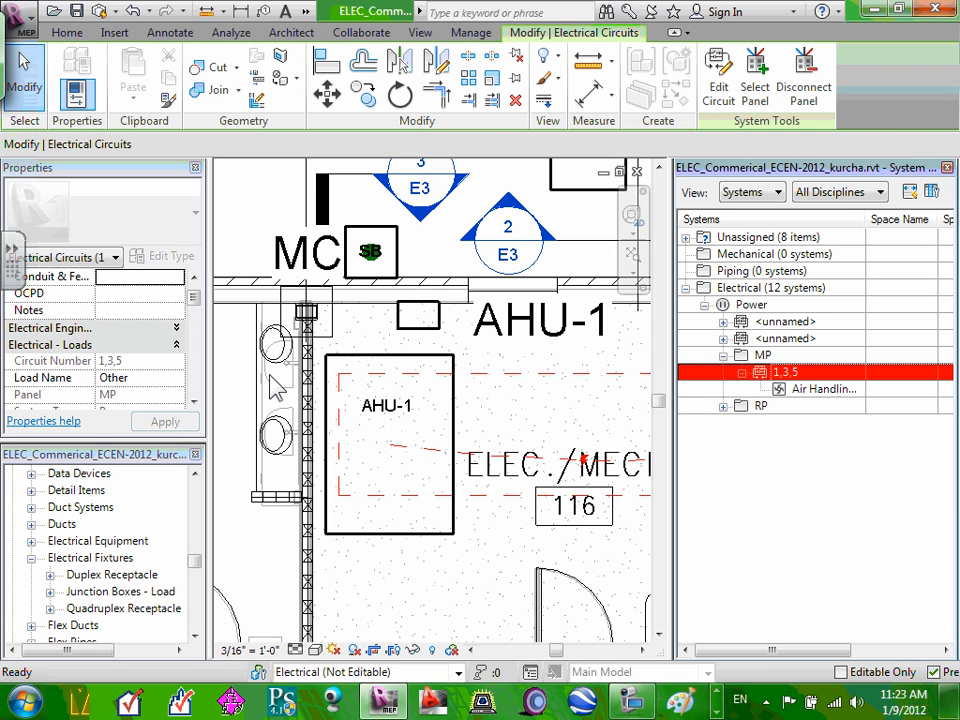
pyautogui.click(150, 379)
pyautogui.doubleClick(145, 380)
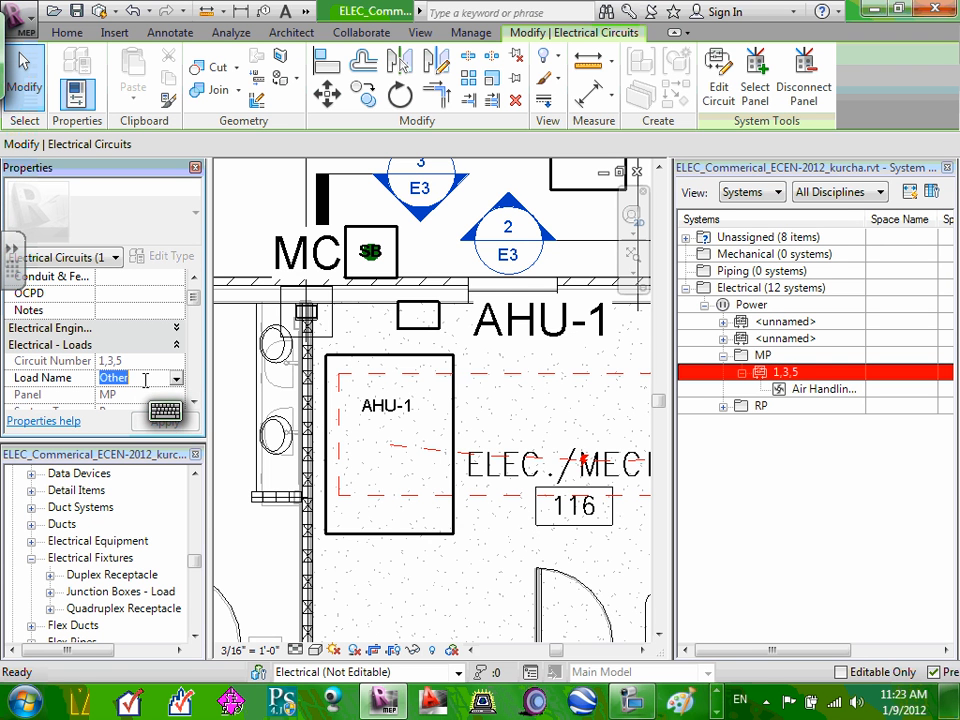
pyautogui.write('A')
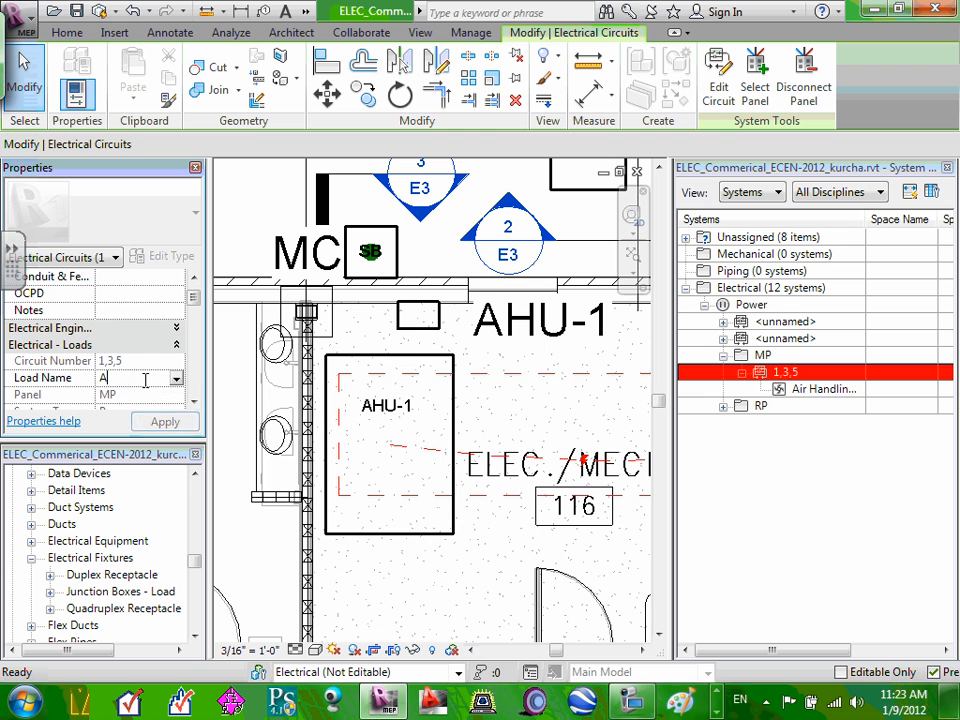
pyautogui.write('HU-1')
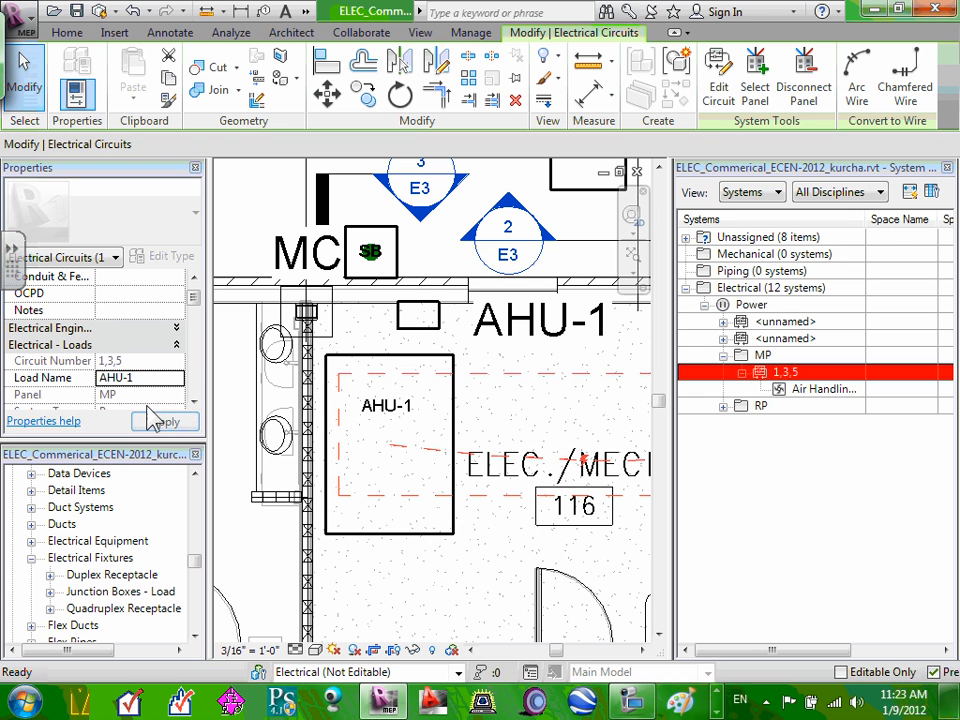
# Apply the circuit's AHU-1 load name and open the rating in its electrical load properties for editing
pyautogui.click(166, 420)
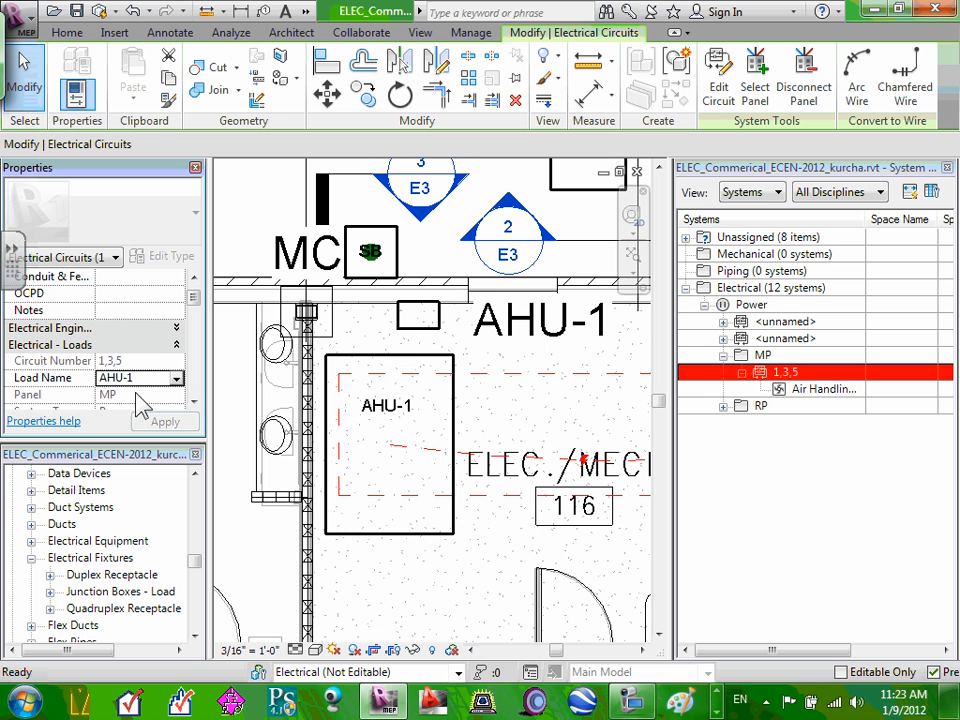
pyautogui.click(146, 345)
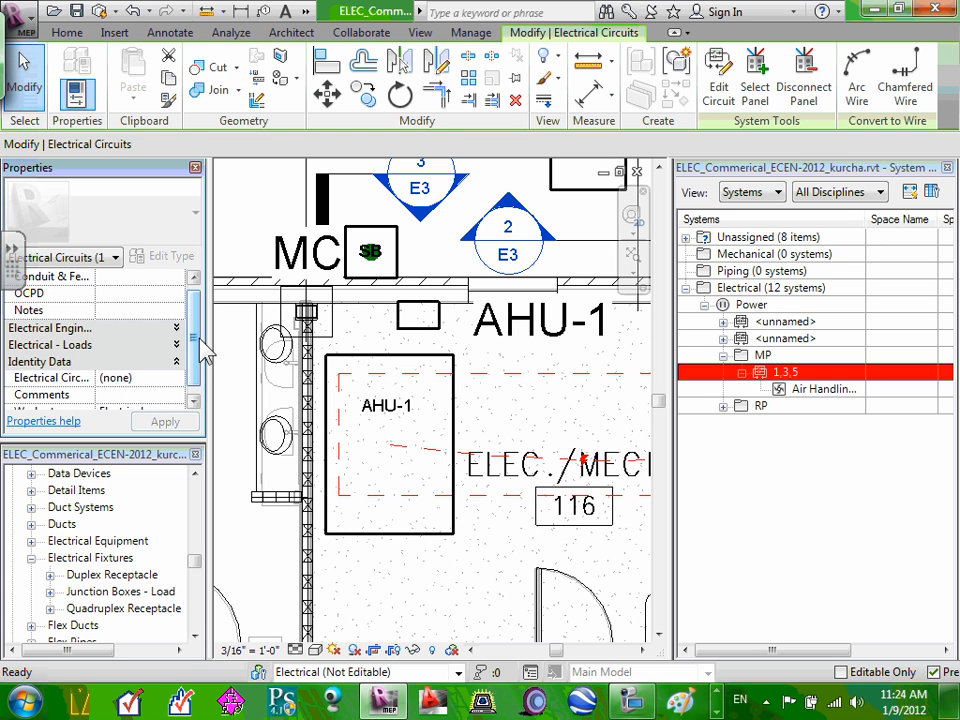
pyautogui.scroll(-3, 199, 360)
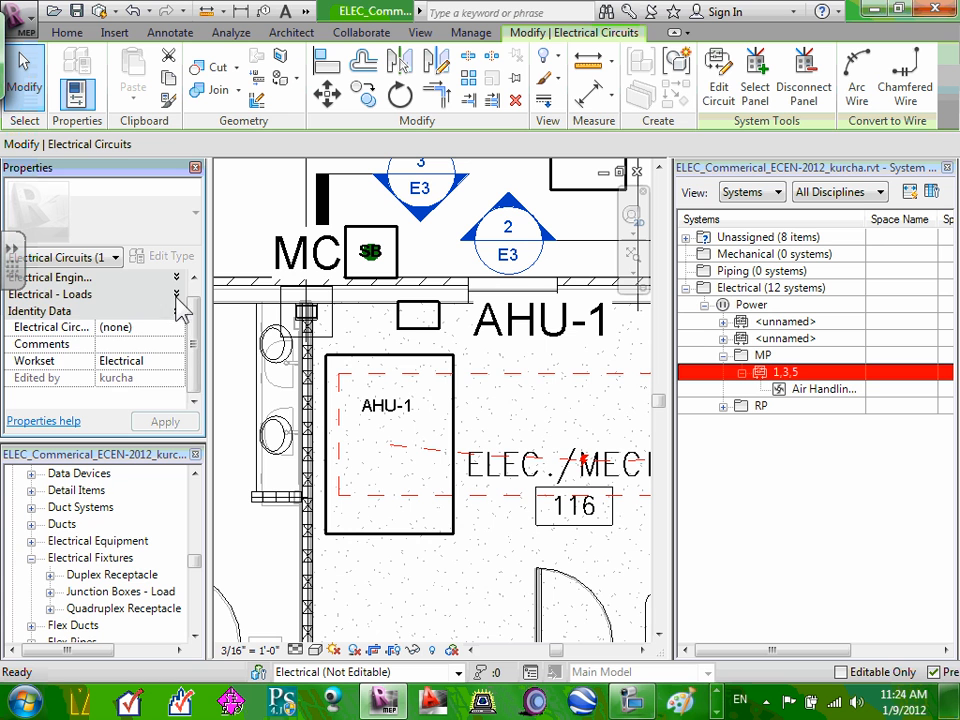
pyautogui.click(182, 296)
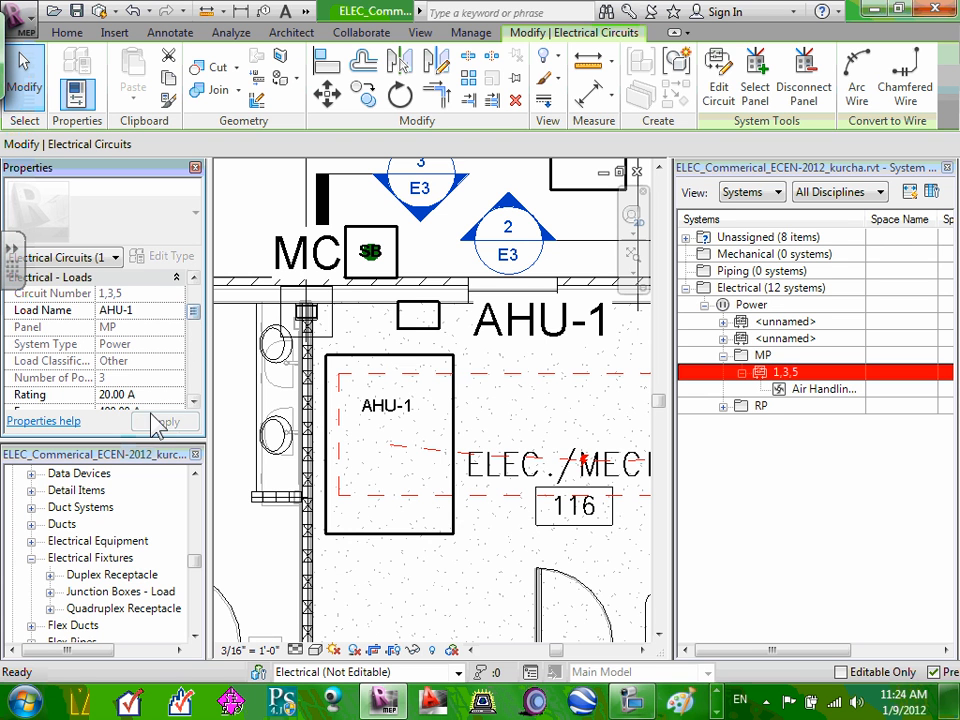
pyautogui.click(194, 401)
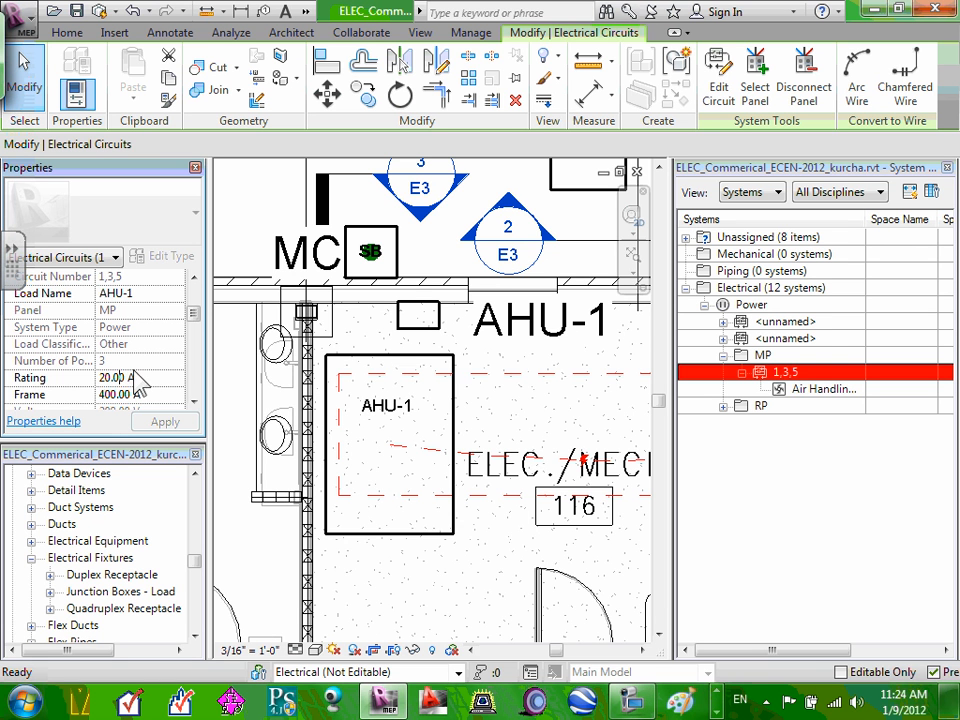
pyautogui.moveTo(128, 377); pyautogui.dragTo(96, 376)
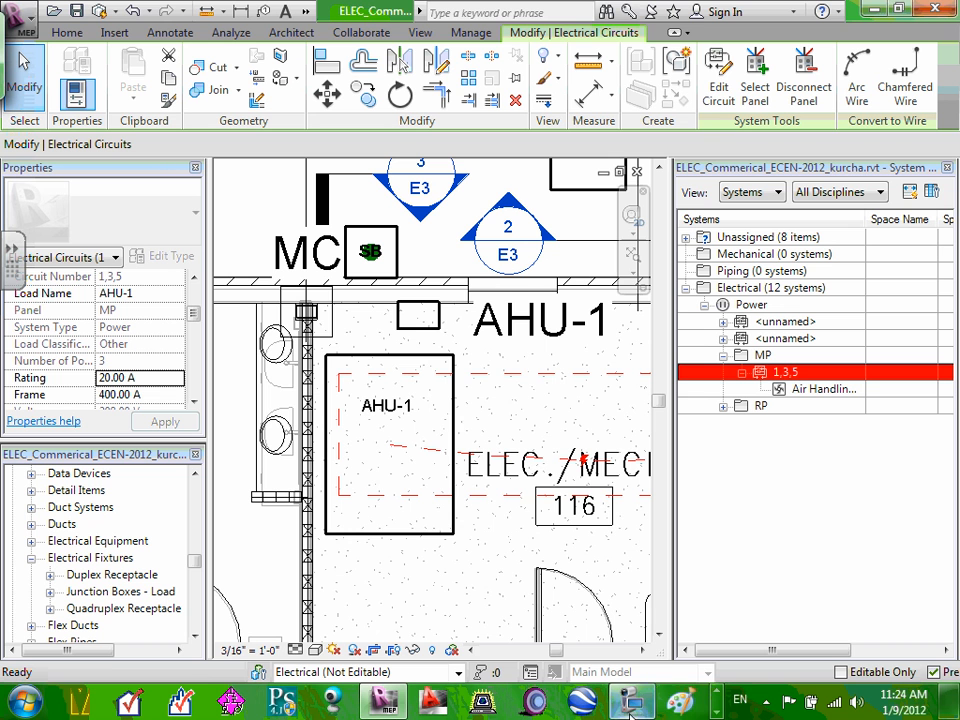
# Switch to the ElectriCalc Pro calculator, accept its licence agreement and move it clear of the AHU-1 equipment in the plan
pyautogui.click(717, 709)
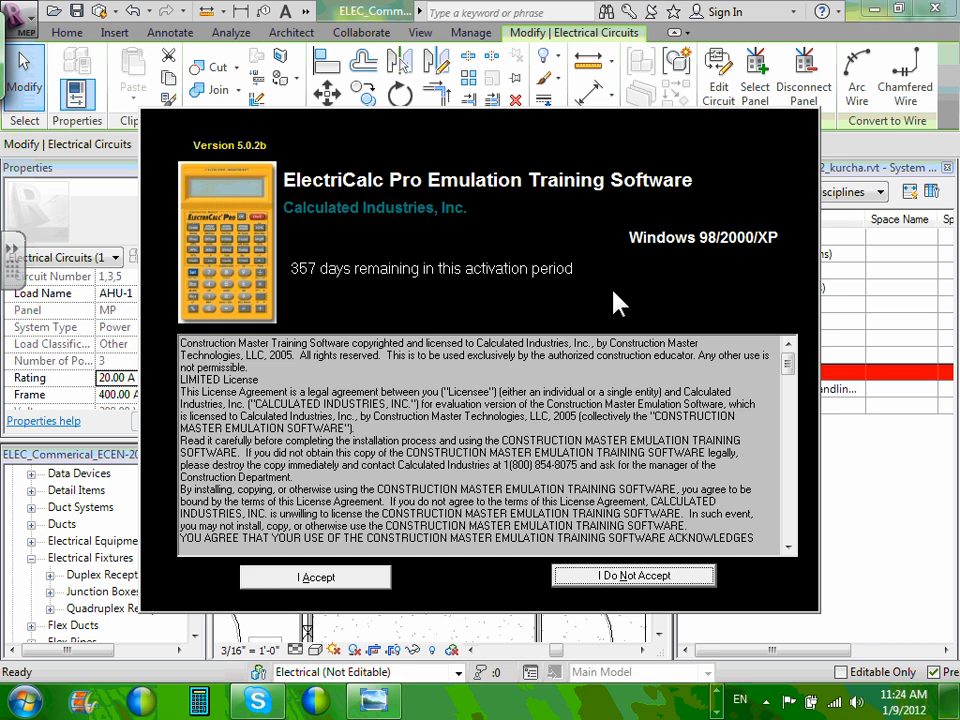
pyautogui.click(305, 582)
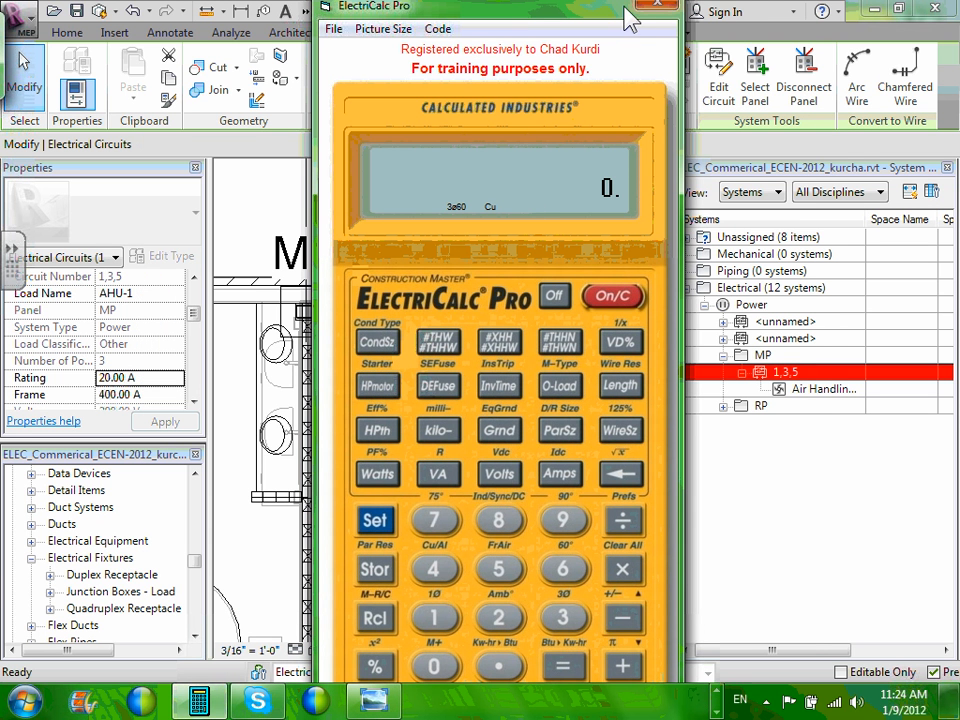
pyautogui.moveTo(472, 12); pyautogui.dragTo(642, 12)
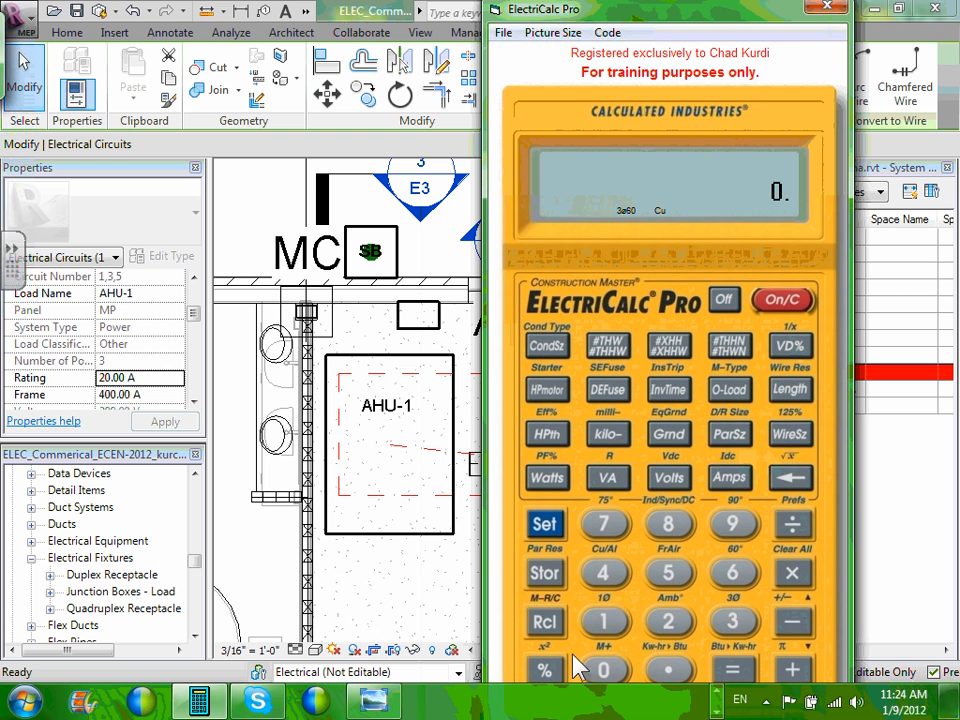
# Set the calculator to a 75° conductor rating and enter a voltage of 208 volts
pyautogui.click(545, 525)
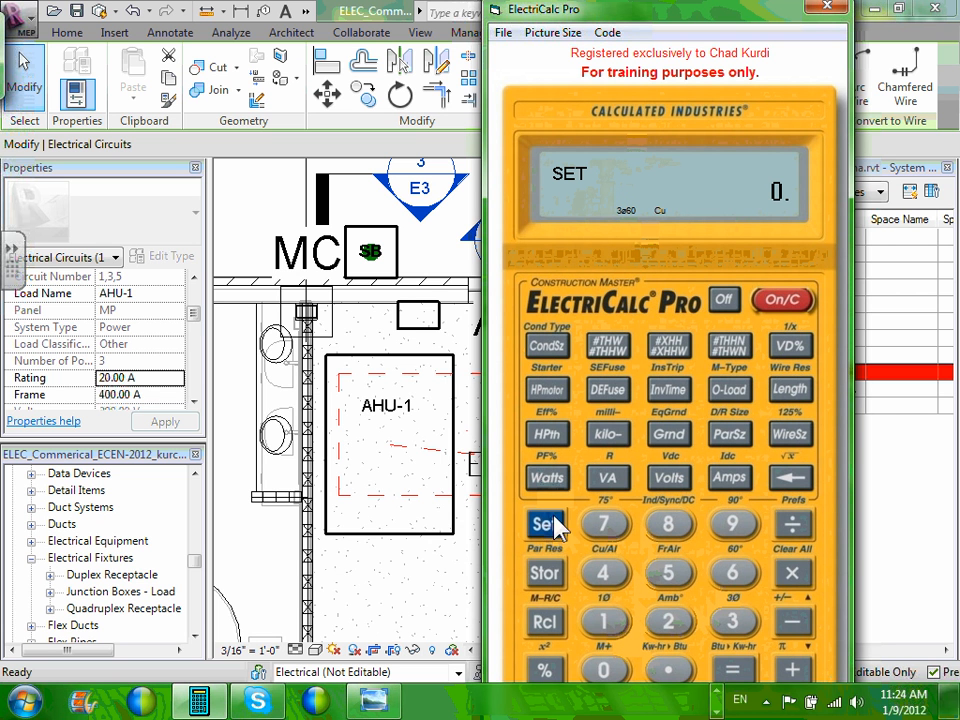
pyautogui.click(605, 525)
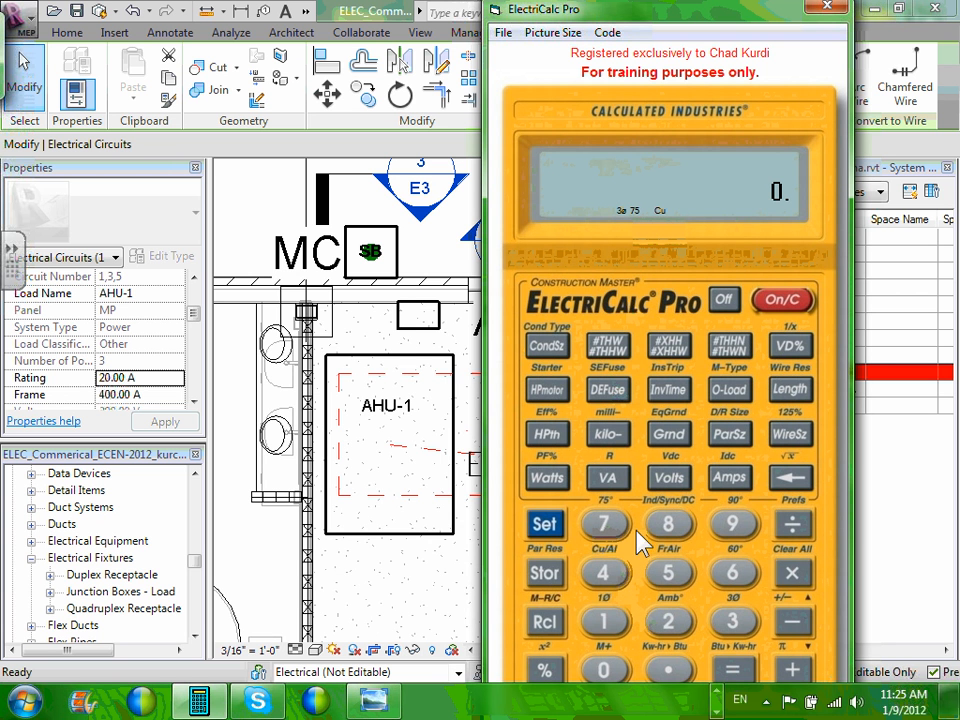
pyautogui.click(665, 625)
pyautogui.click(606, 669)
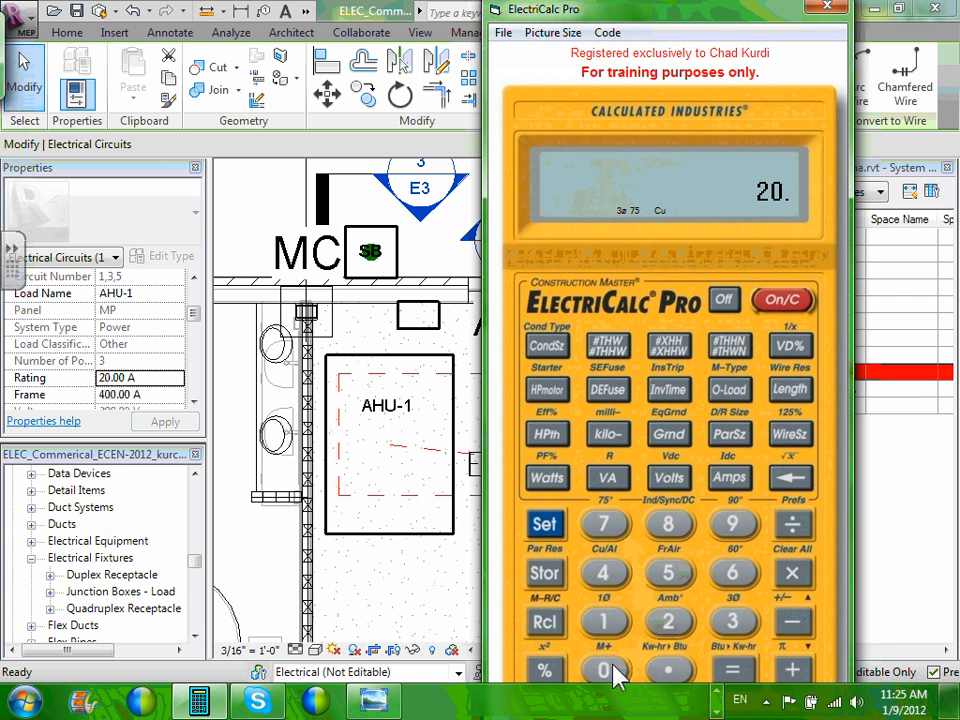
pyautogui.click(669, 526)
pyautogui.click(678, 485)
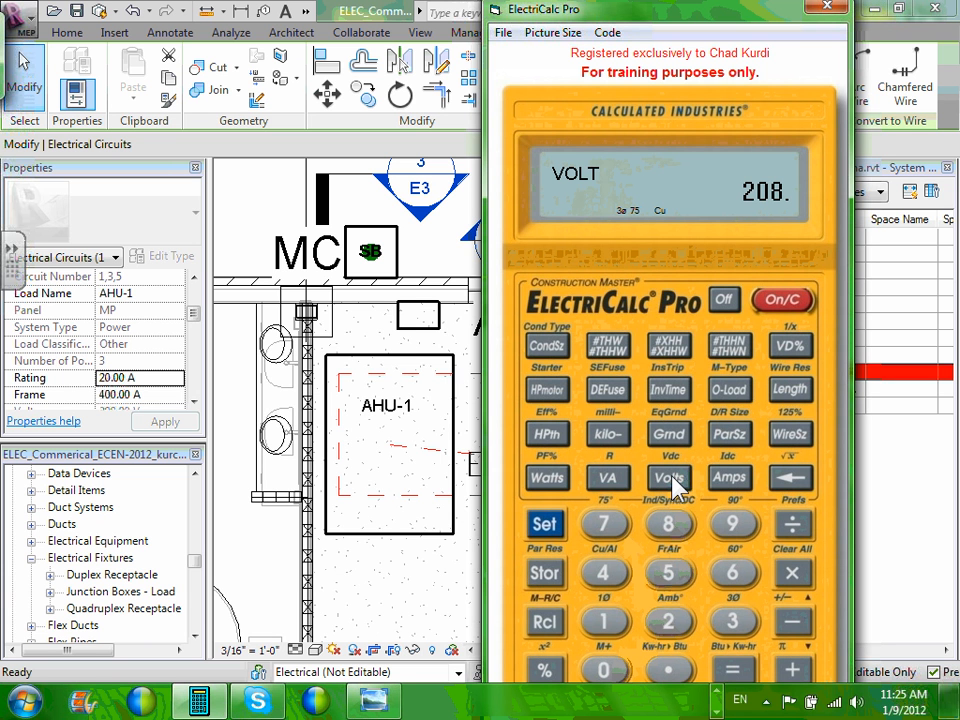
# Enter a 15 HP motor, calculate its inverse-time breaker size and return to the Revit floor plan
pyautogui.click(612, 630)
pyautogui.click(665, 578)
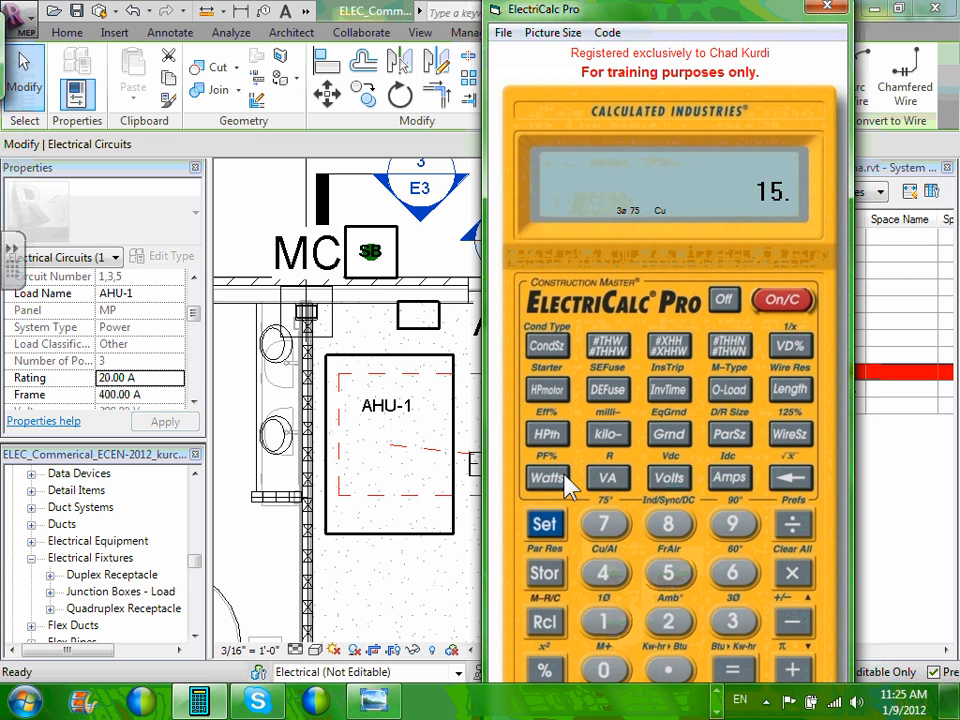
pyautogui.click(548, 390)
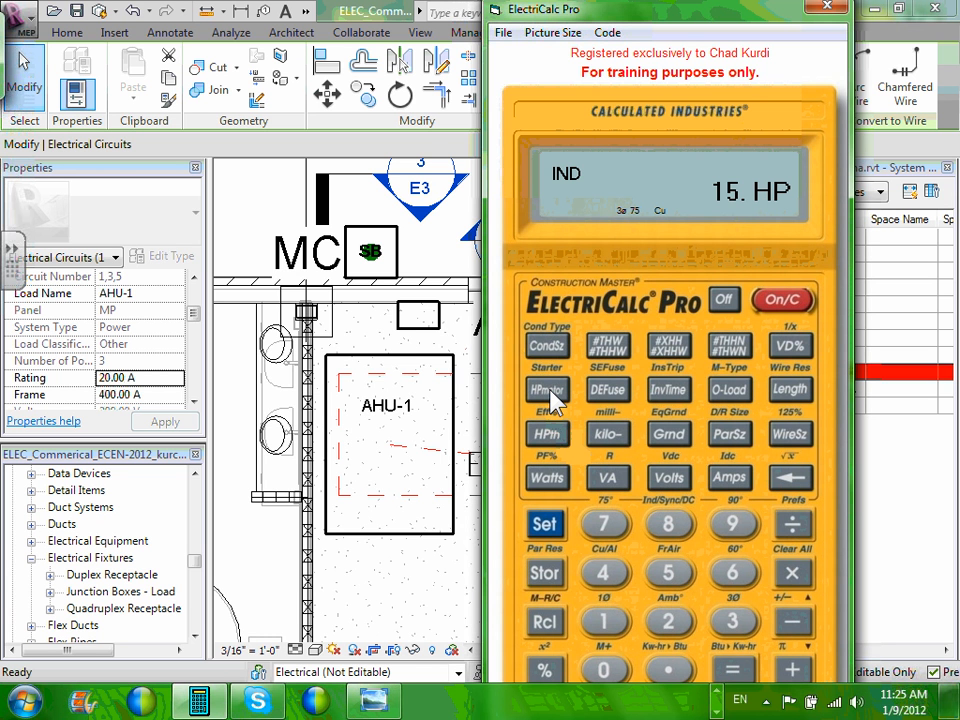
pyautogui.click(669, 390)
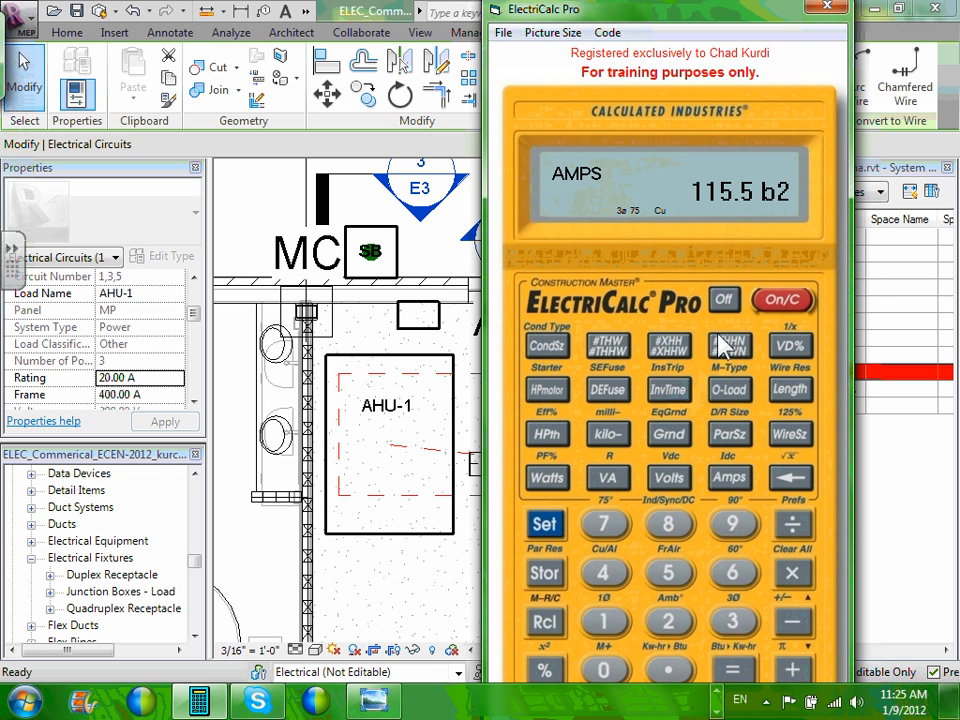
pyautogui.moveTo(800, 20)
pyautogui.mouseDown()
pyautogui.moveTo(790, 452)
pyautogui.moveTo(838, 628)
pyautogui.moveTo(853, 649)
pyautogui.mouseUp()
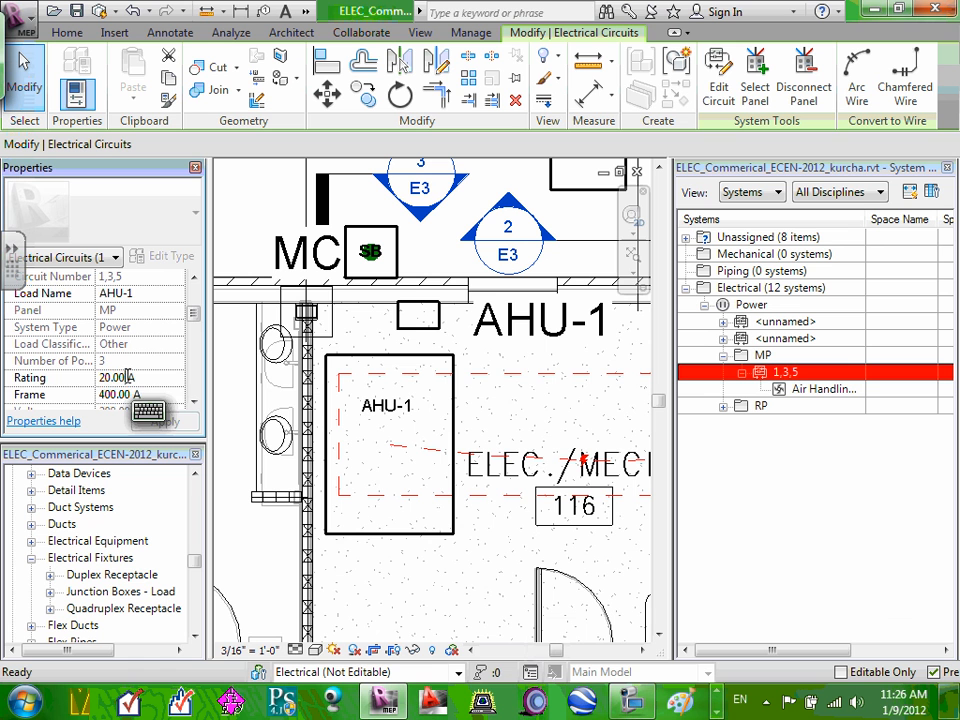
# Set the rating of panel MP's circuit 1,3,5 to 125 A
pyautogui.moveTo(127, 378); pyautogui.dragTo(44, 377)
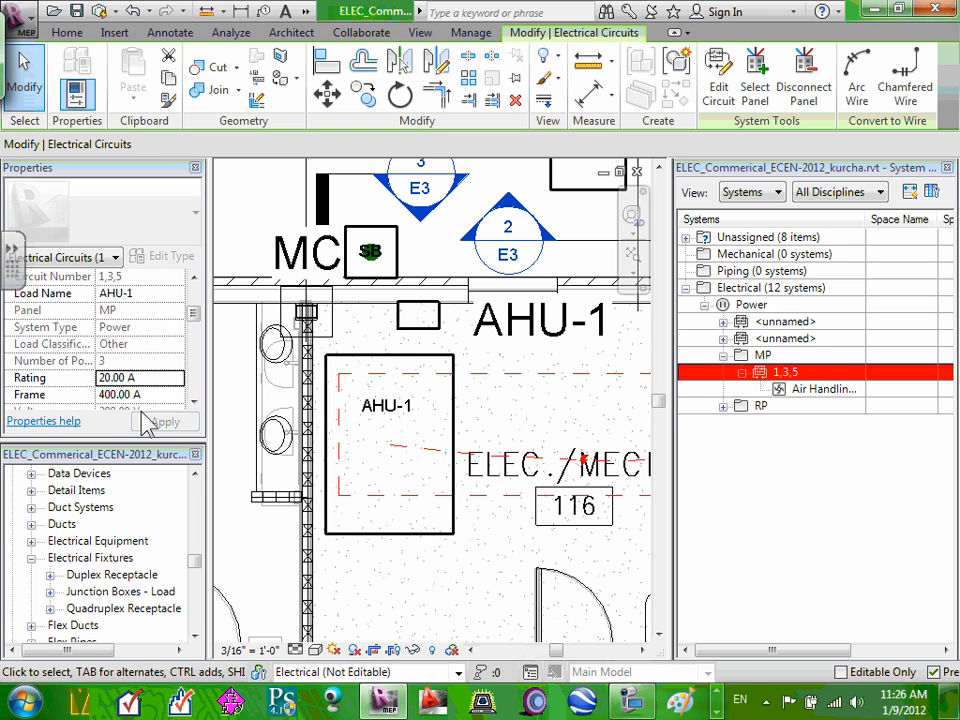
pyautogui.click(128, 377)
pyautogui.moveTo(128, 377); pyautogui.dragTo(74, 382)
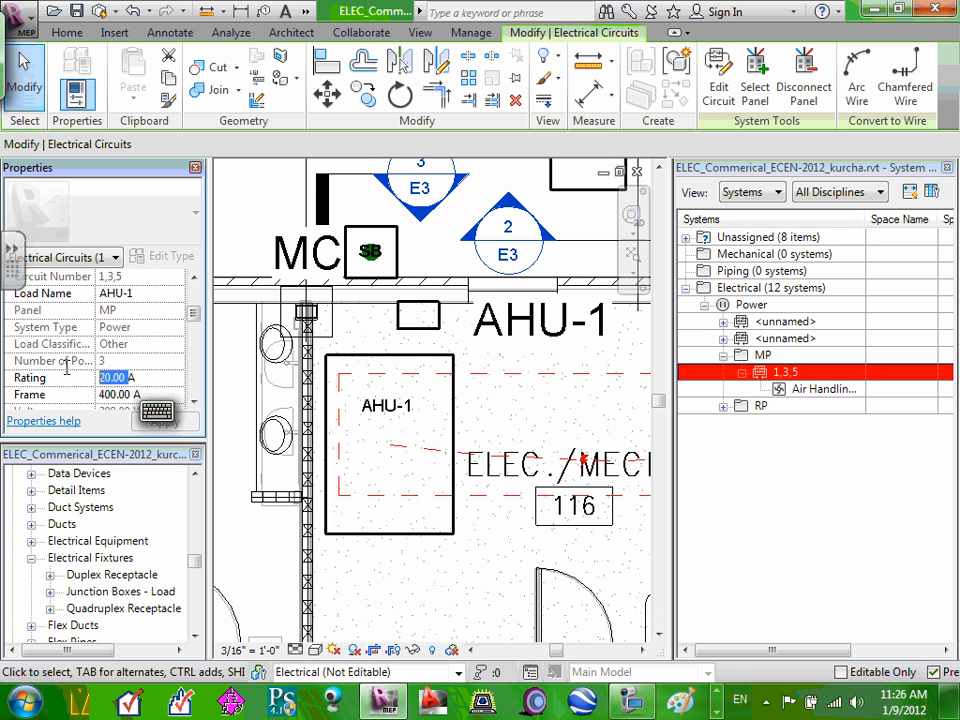
pyautogui.write('123A')
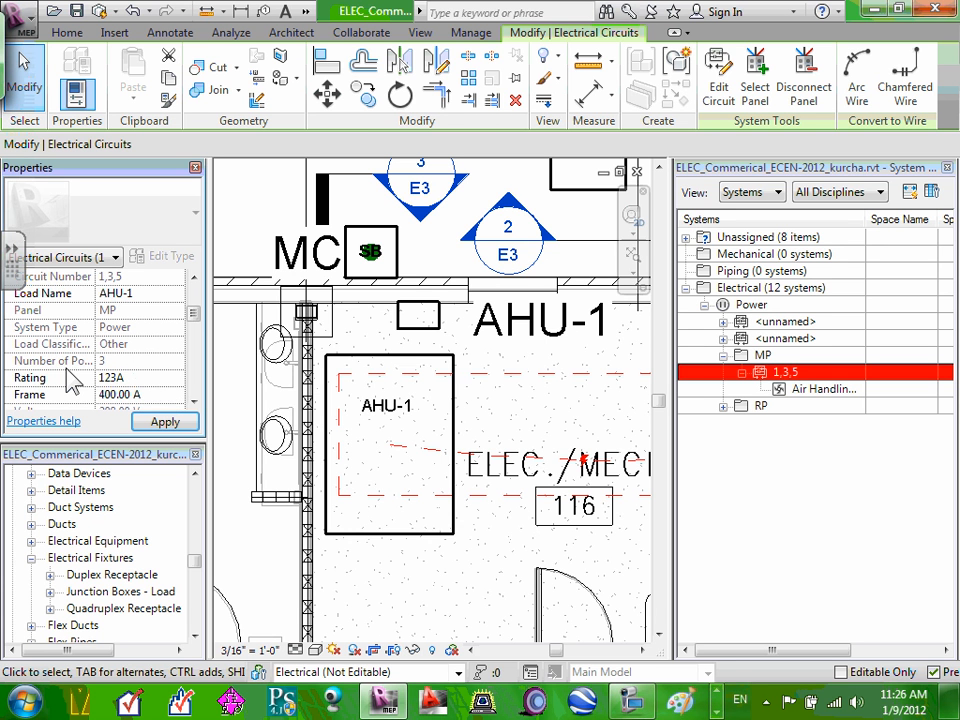
pyautogui.press('BackSpace')
pyautogui.write('5')
pyautogui.press('Return')
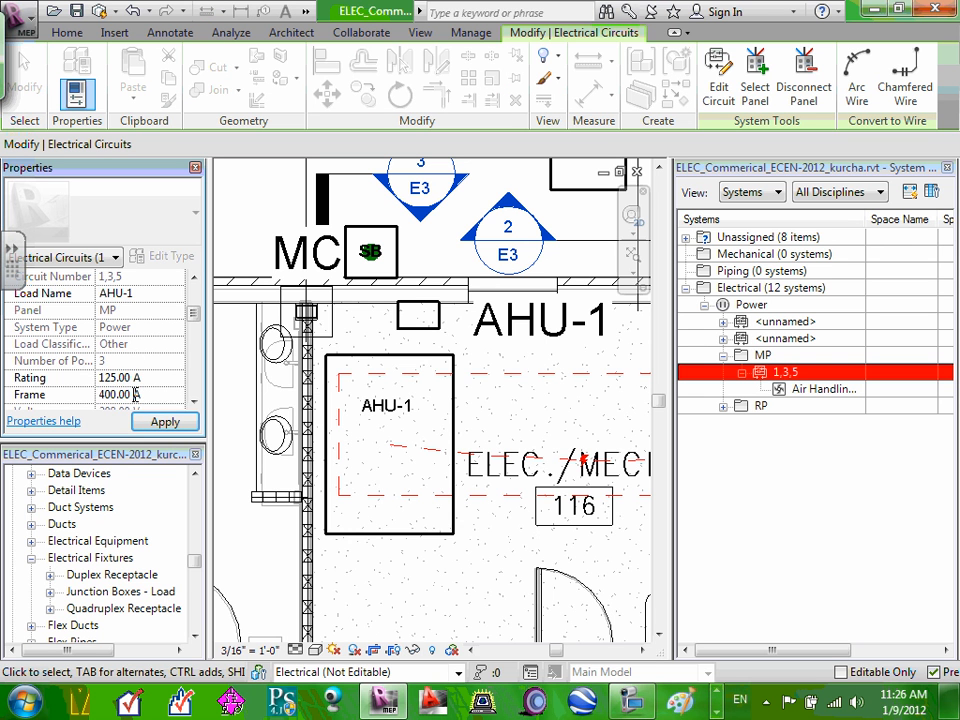
# Set the circuit's frame size to 125 A and apply the changes to its properties
pyautogui.moveTo(127, 395); pyautogui.dragTo(98, 395)
pyautogui.click(194, 401)
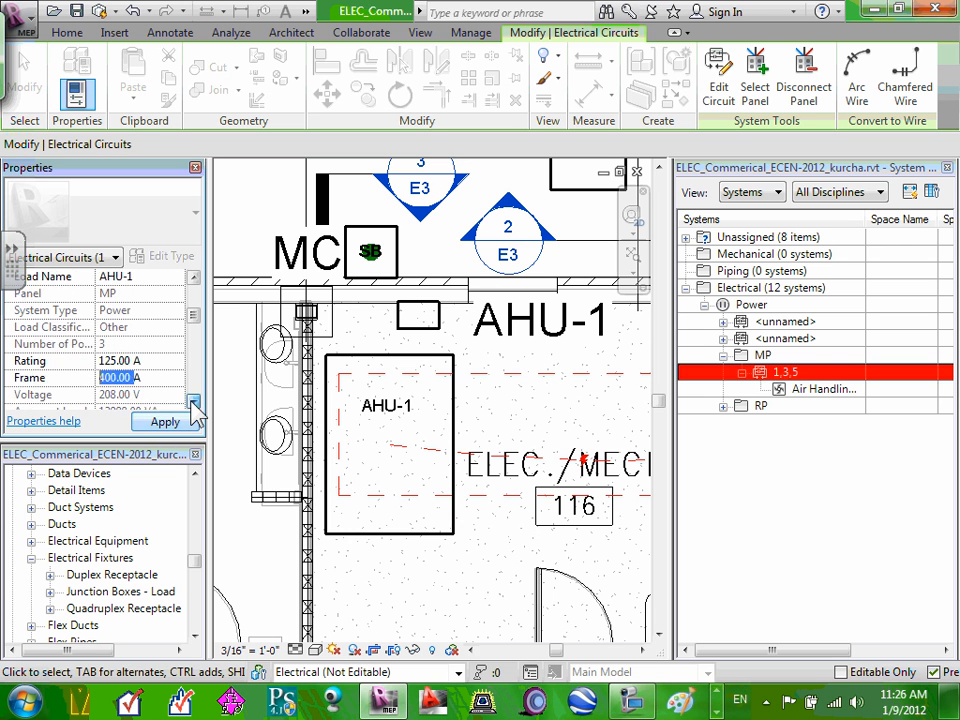
pyautogui.click(194, 401)
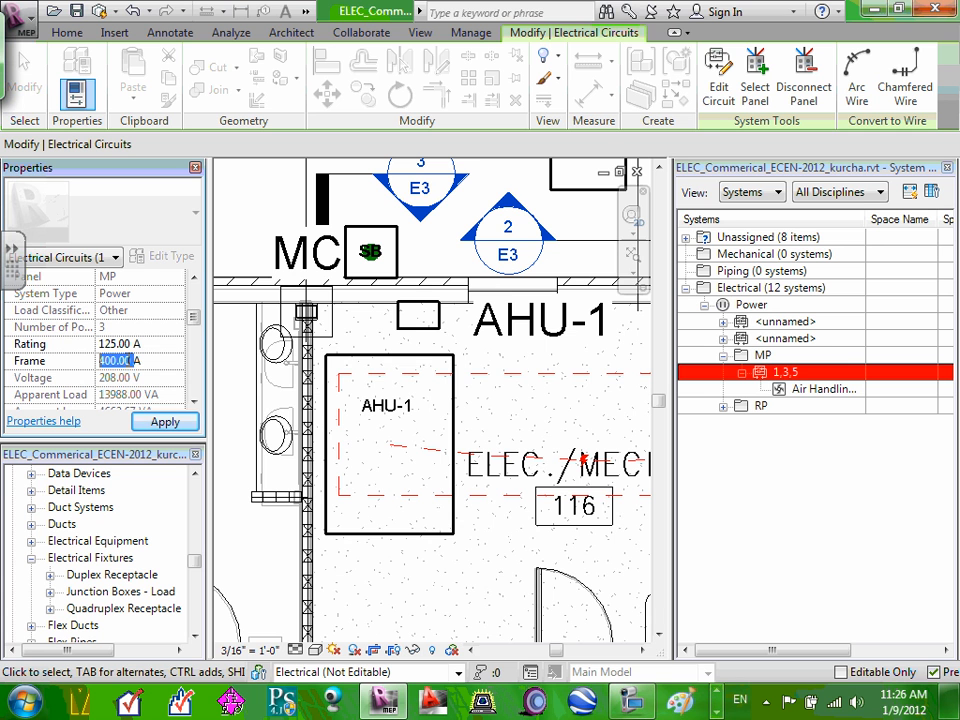
pyautogui.write('125')
pyautogui.click(150, 343)
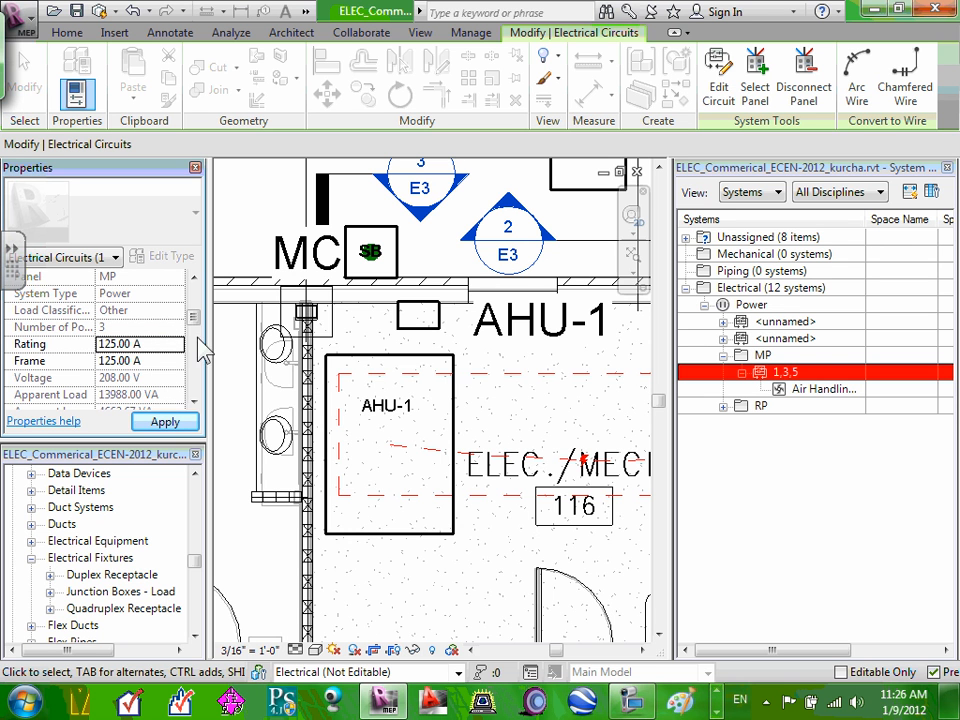
pyautogui.click(165, 424)
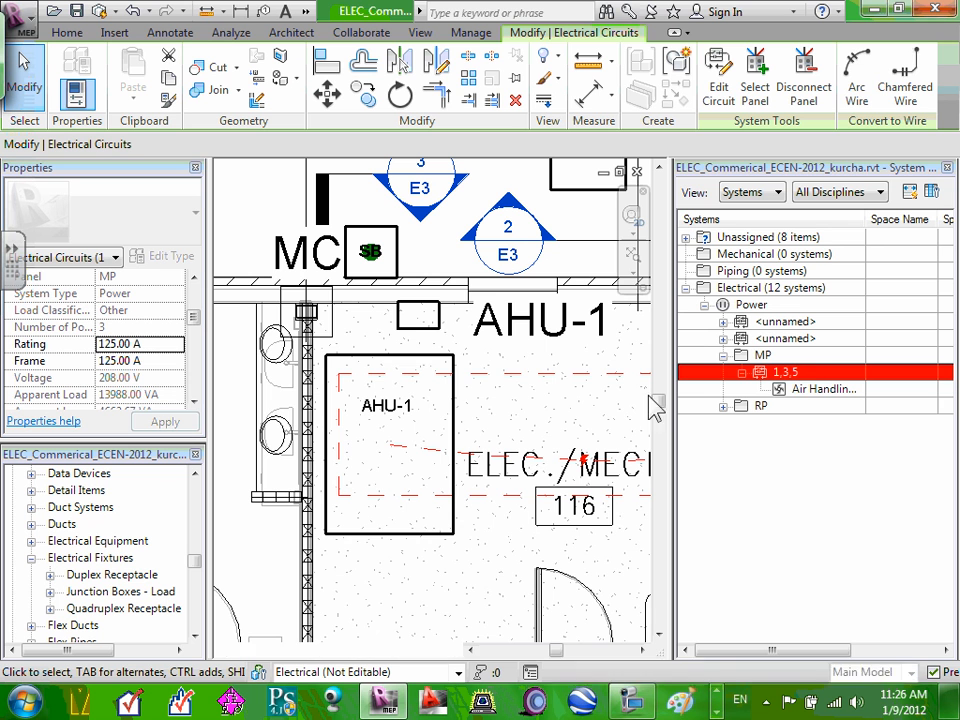
# Reselect circuit 1,3,5 under panel MP and review its load name, rating, frame and apparent load
pyautogui.click(795, 380)
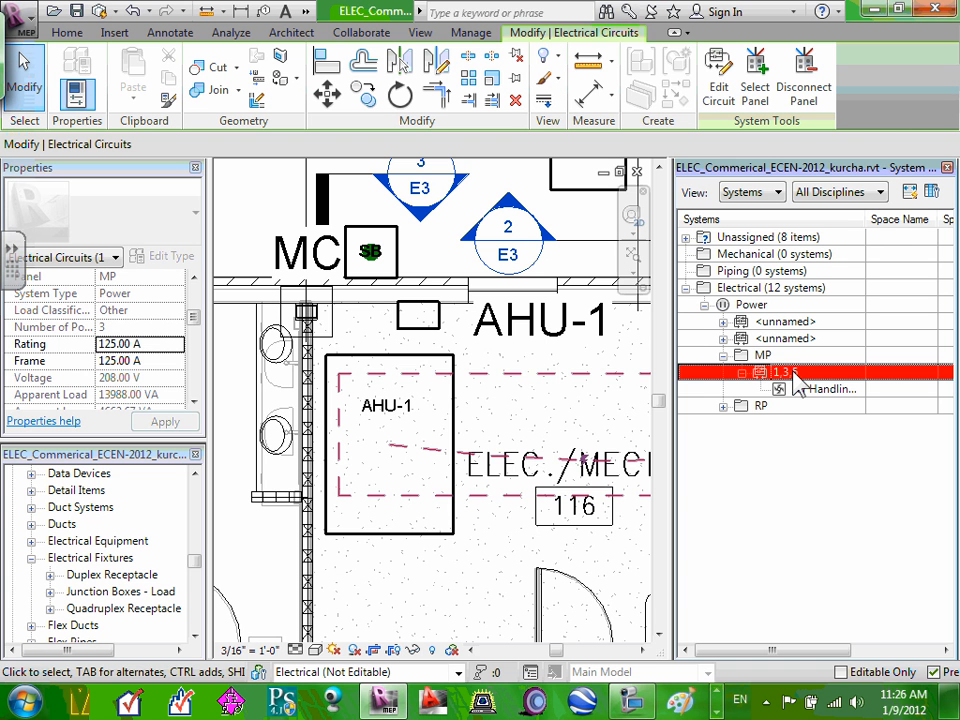
pyautogui.click(574, 409)
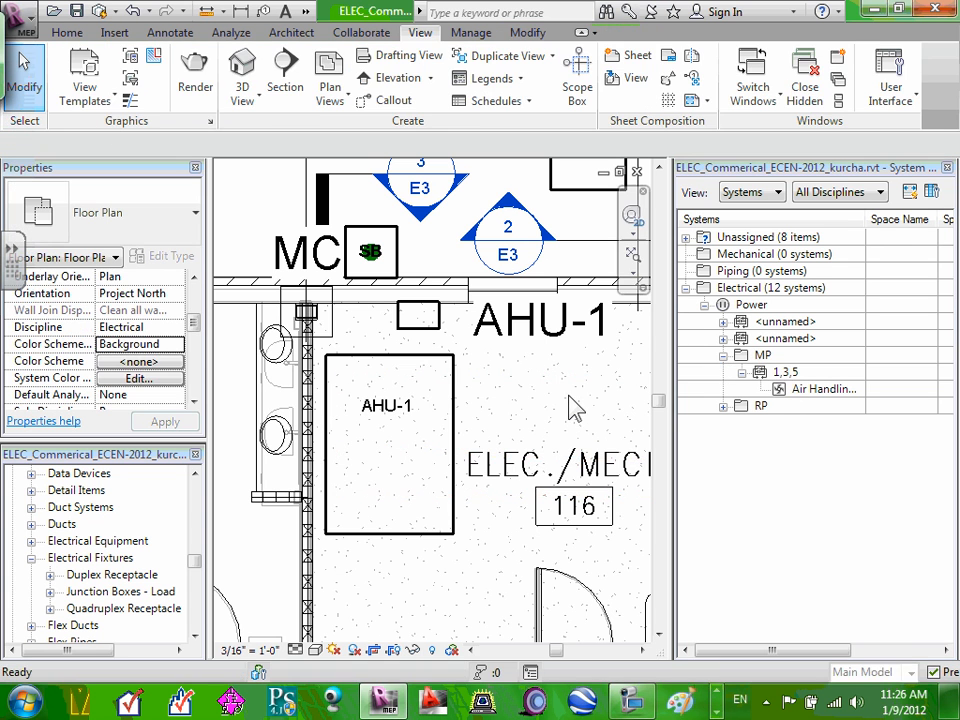
pyautogui.click(783, 372)
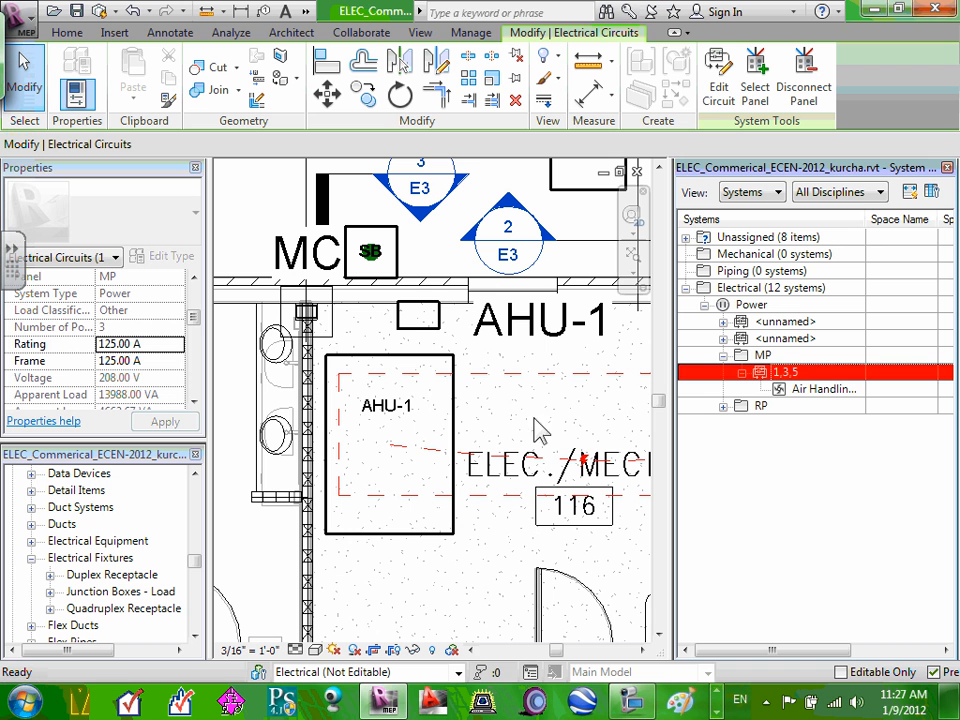
pyautogui.moveTo(188, 322); pyautogui.dragTo(195, 302)
pyautogui.click(143, 343)
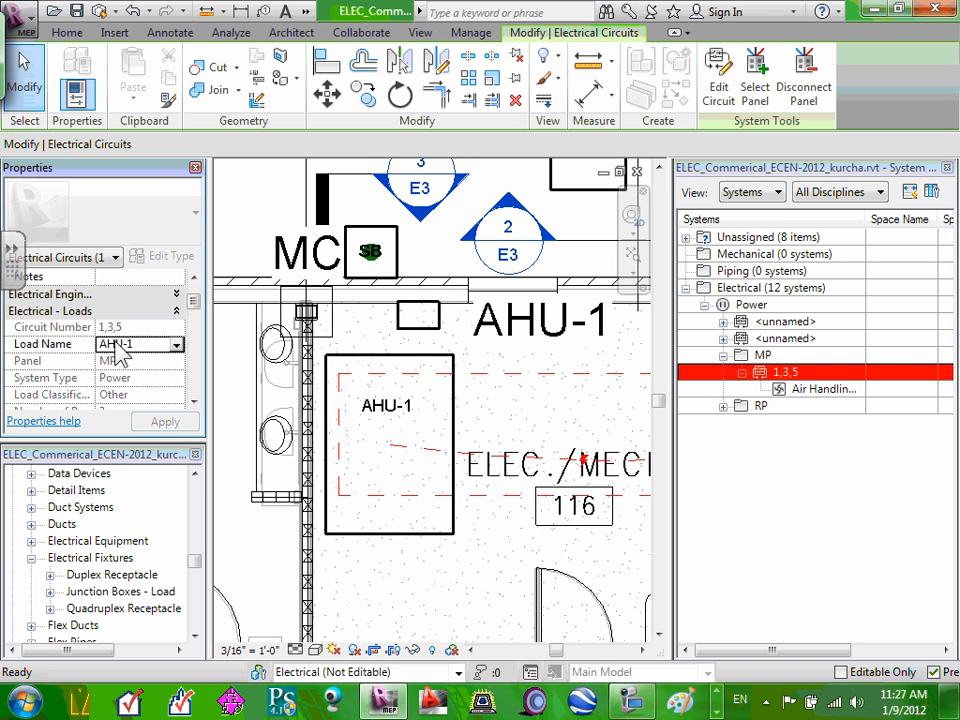
pyautogui.click(143, 343)
pyautogui.moveTo(143, 343); pyautogui.dragTo(98, 344)
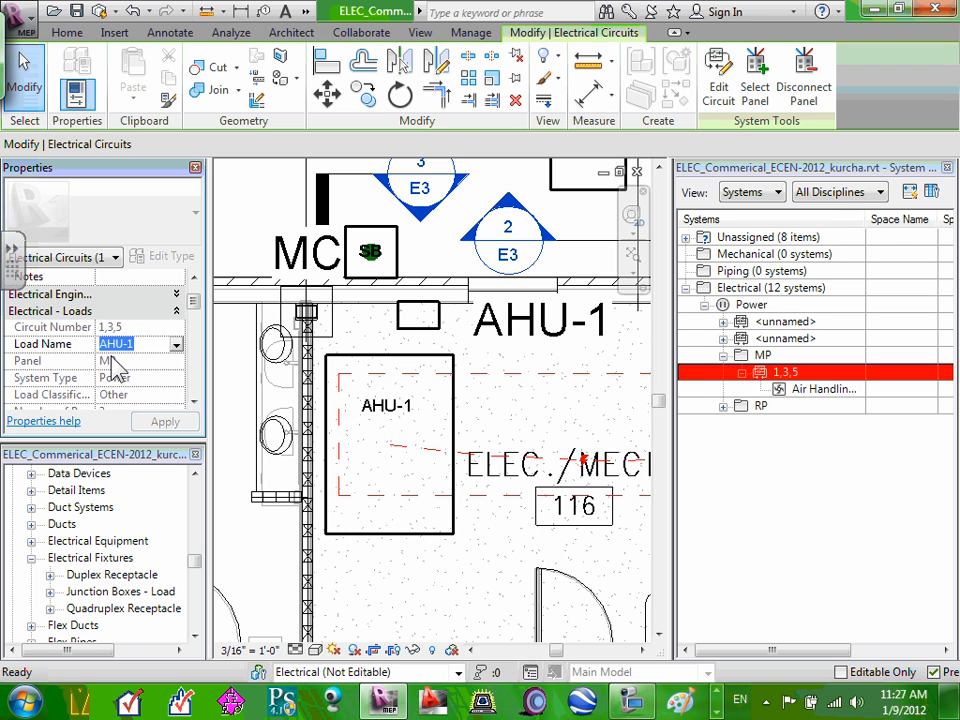
pyautogui.scroll(-1, 194, 318)
pyautogui.scroll(-5, 196, 318)
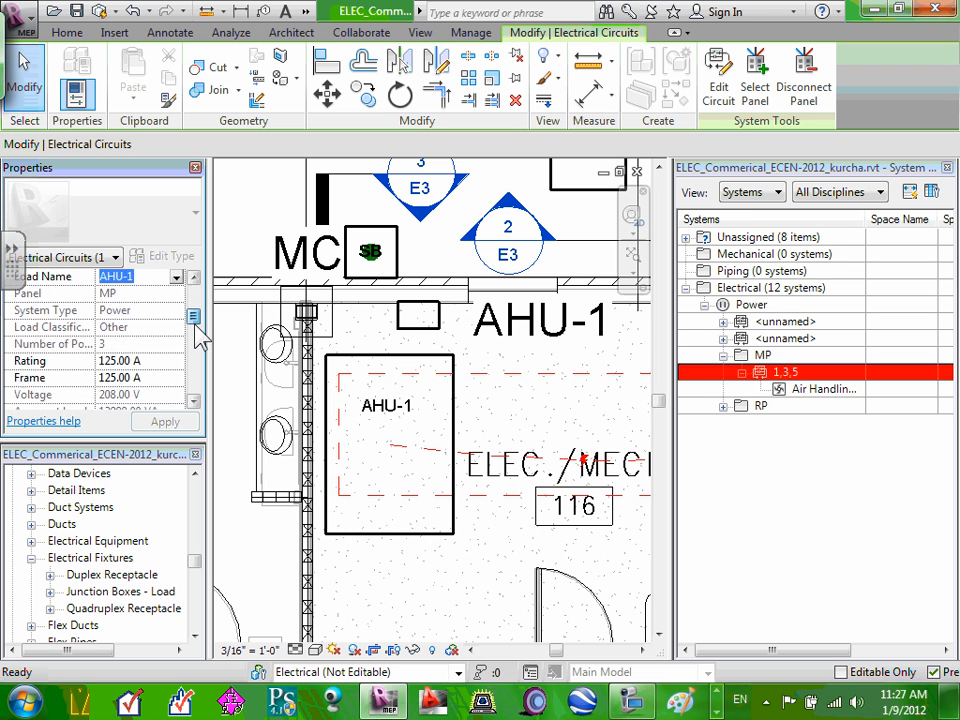
pyautogui.click(139, 326)
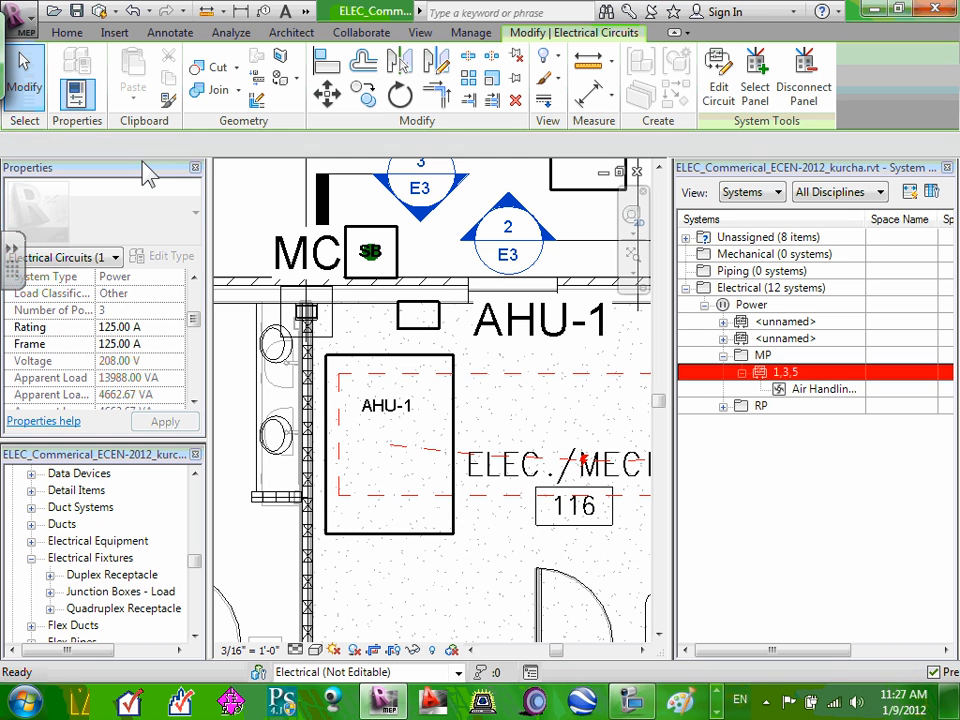
# Inspect the type properties of the 10-20 HP variable frequency drive beside AHU-1
pyautogui.click(368, 334)
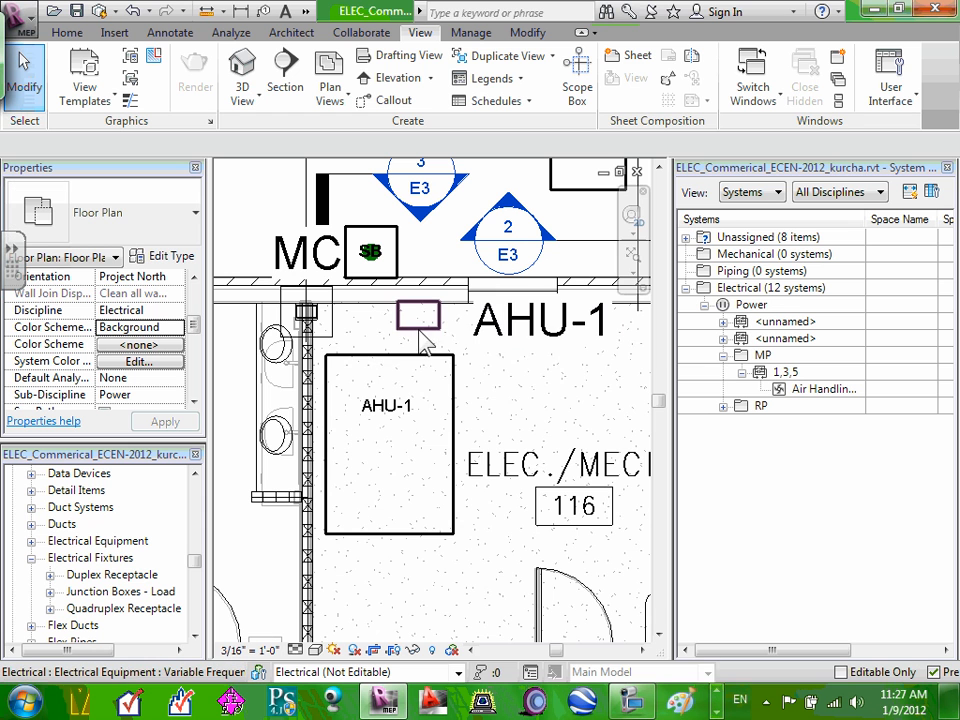
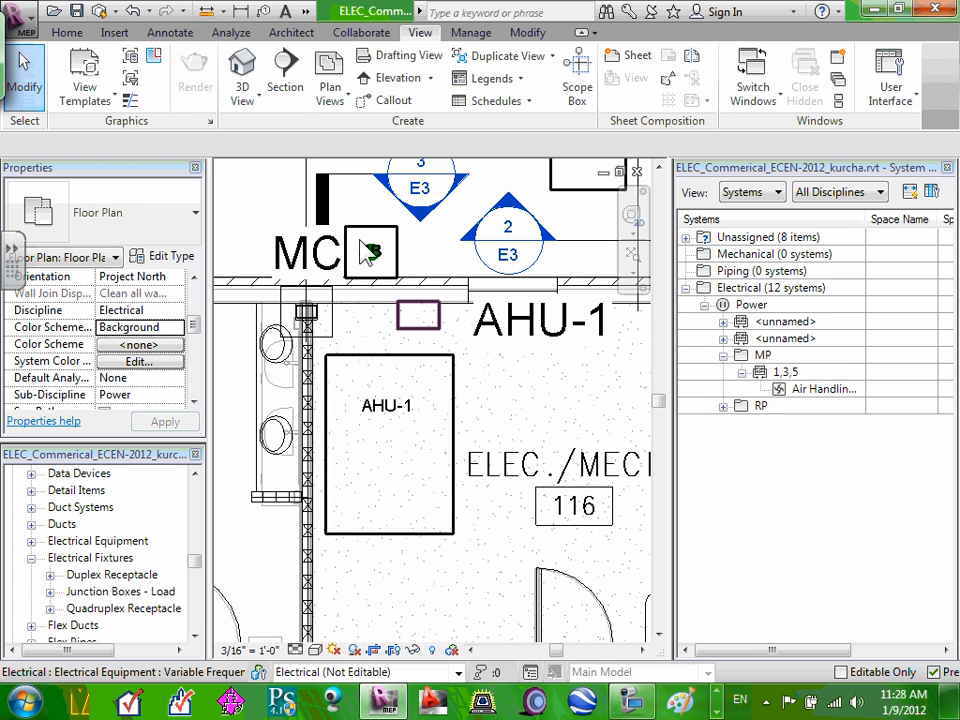
pyautogui.click(426, 330)
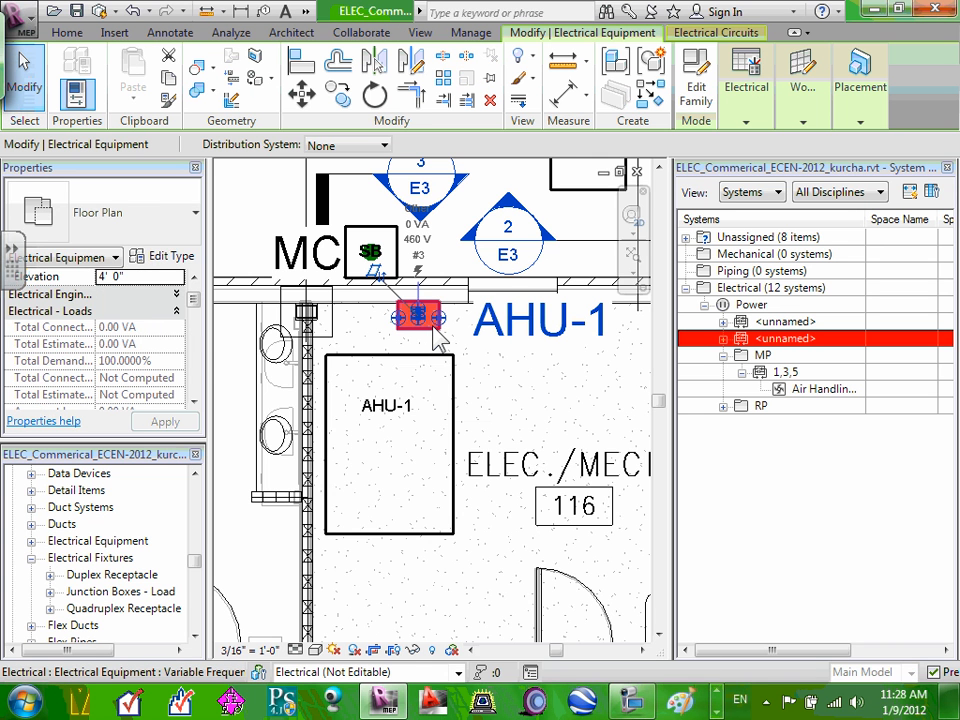
pyautogui.click(170, 258)
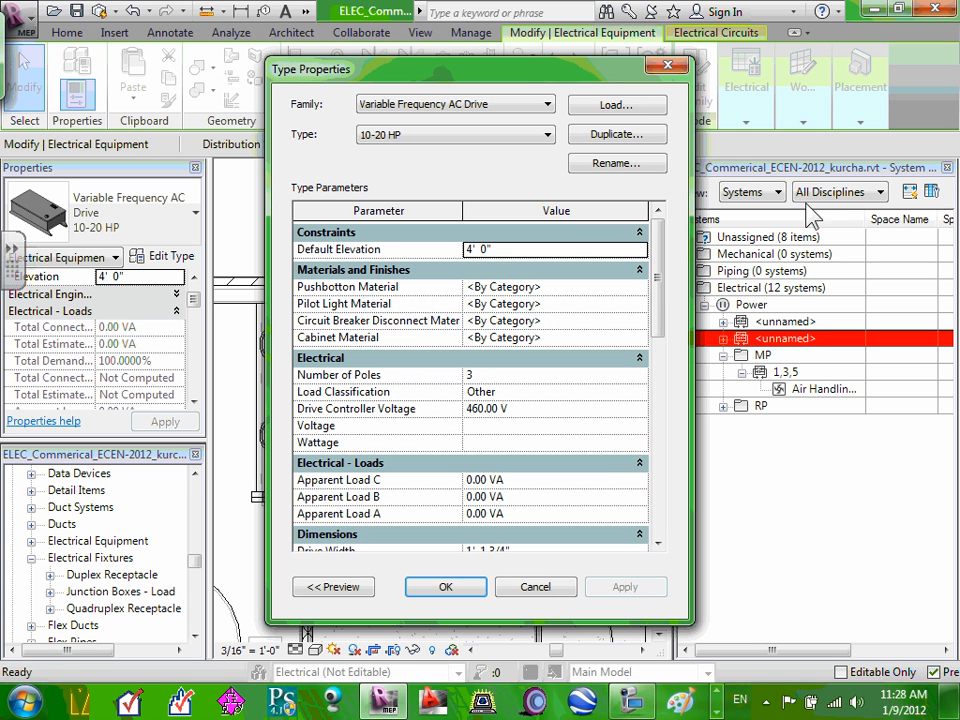
pyautogui.click(671, 72)
pyautogui.click(485, 355)
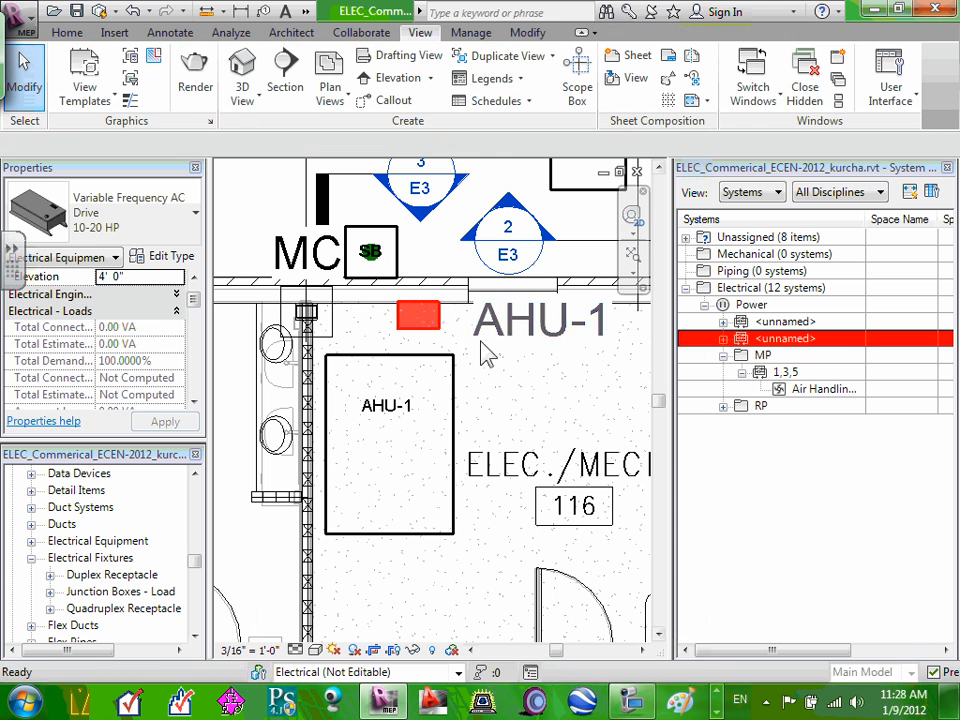
# Open the variable frequency drive family for editing and examine its electrical connector's properties
pyautogui.click(425, 322)
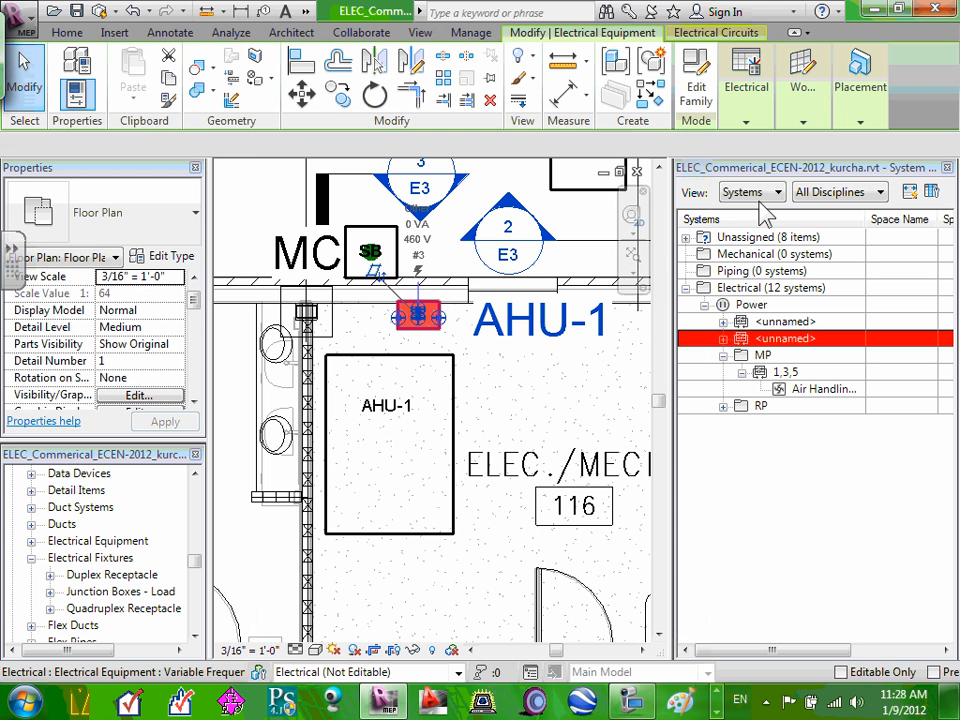
pyautogui.click(697, 94)
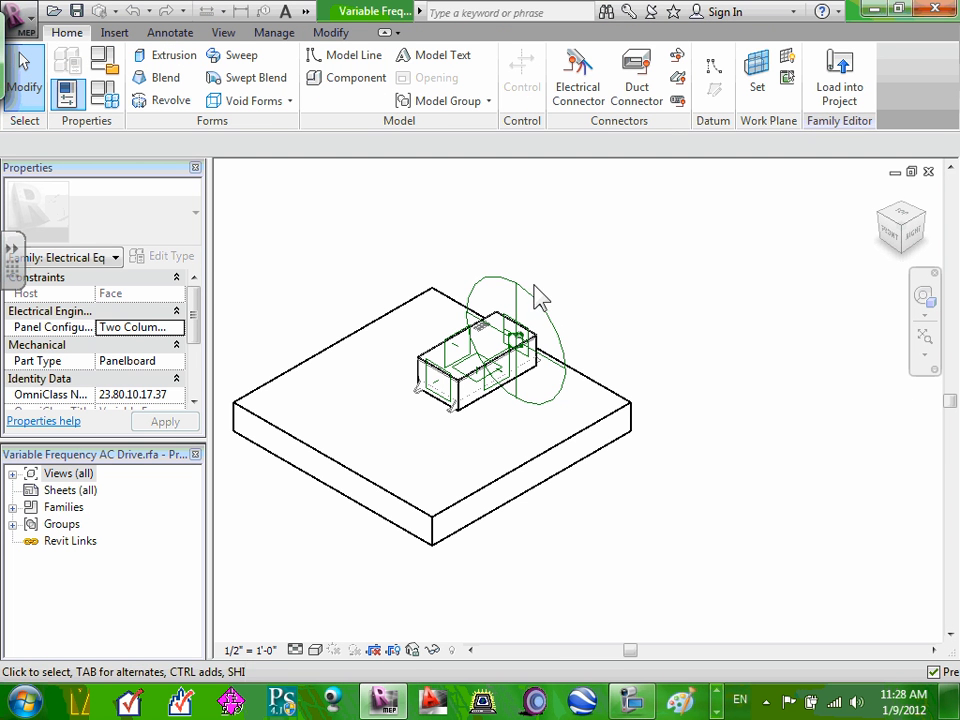
pyautogui.click(514, 316)
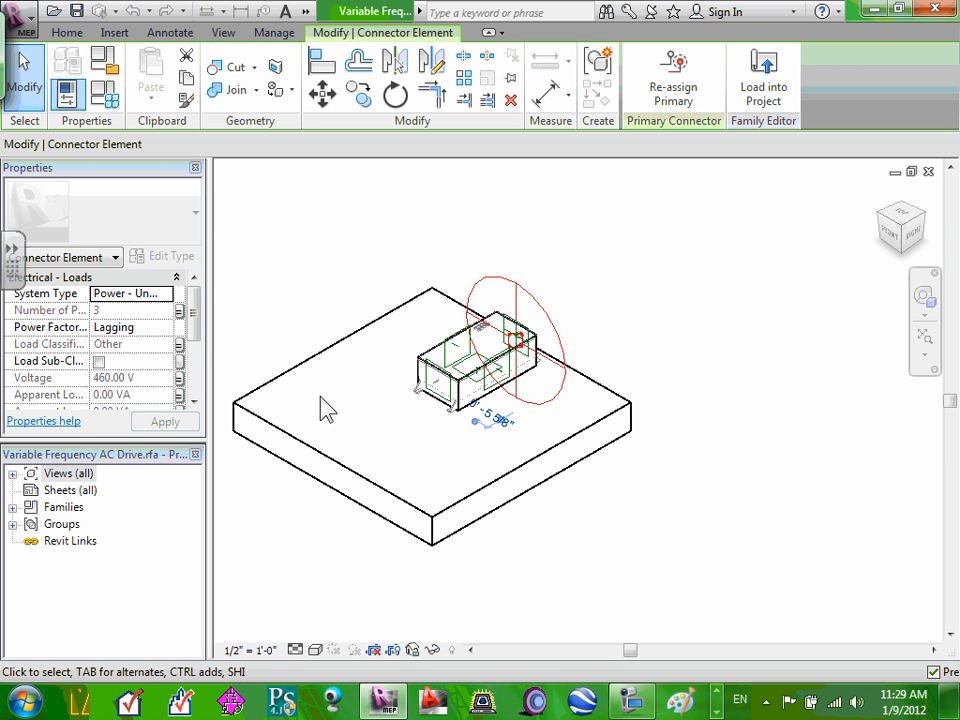
pyautogui.moveTo(196, 320)
pyautogui.mouseDown()
pyautogui.moveTo(193, 364)
pyautogui.moveTo(207, 315)
pyautogui.mouseUp()
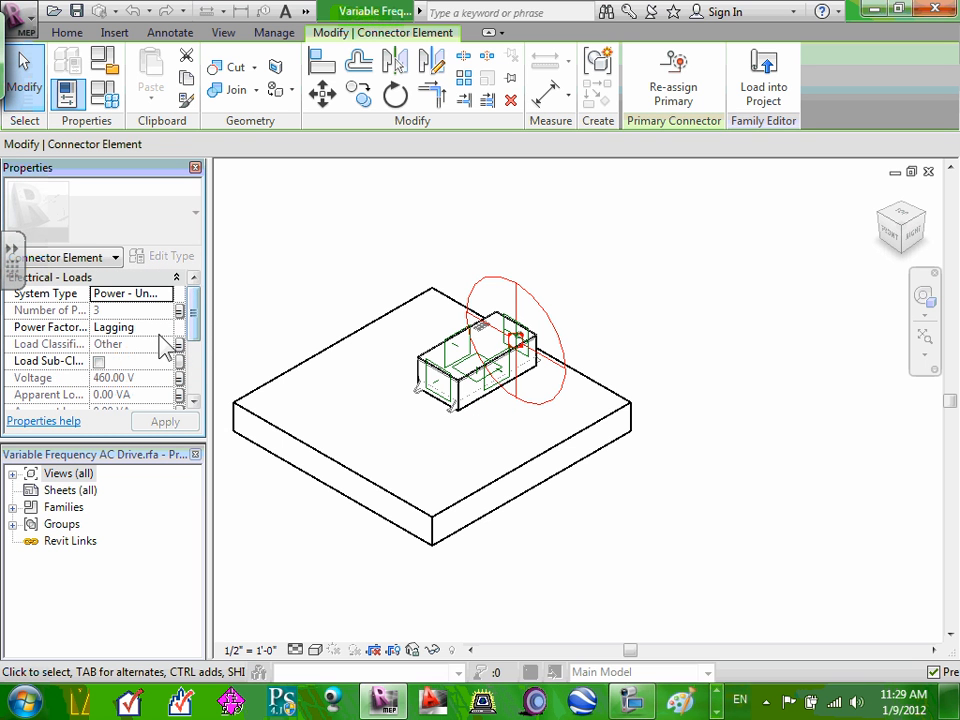
pyautogui.moveTo(197, 305); pyautogui.dragTo(193, 349)
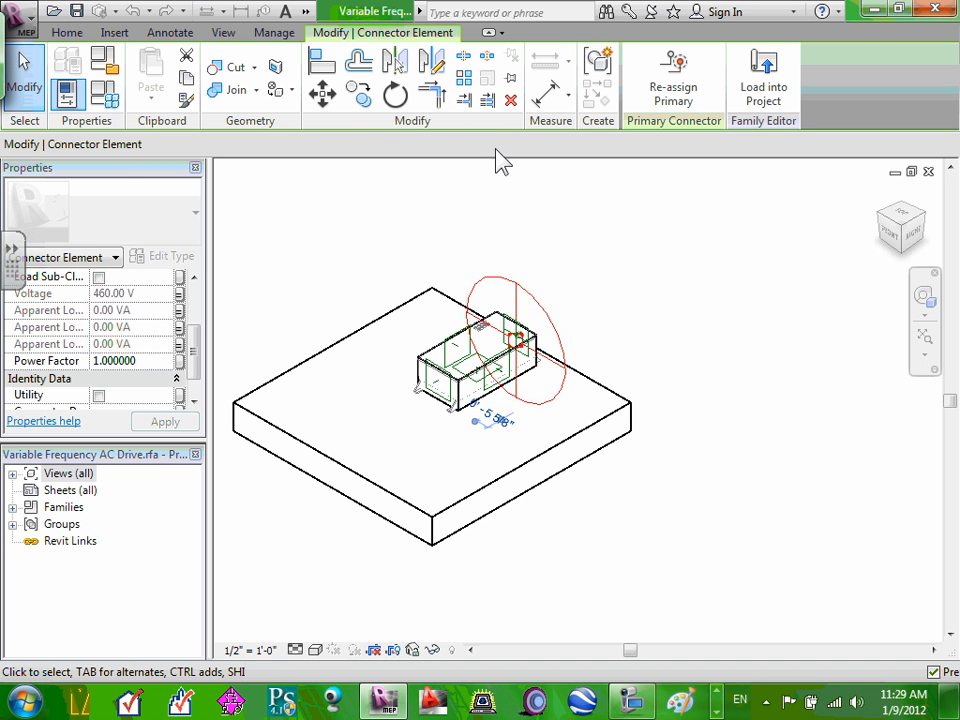
# Reselect the drive's electrical connector and check whether its poles, voltage, load classification and apparent load can be edited
pyautogui.click(903, 525)
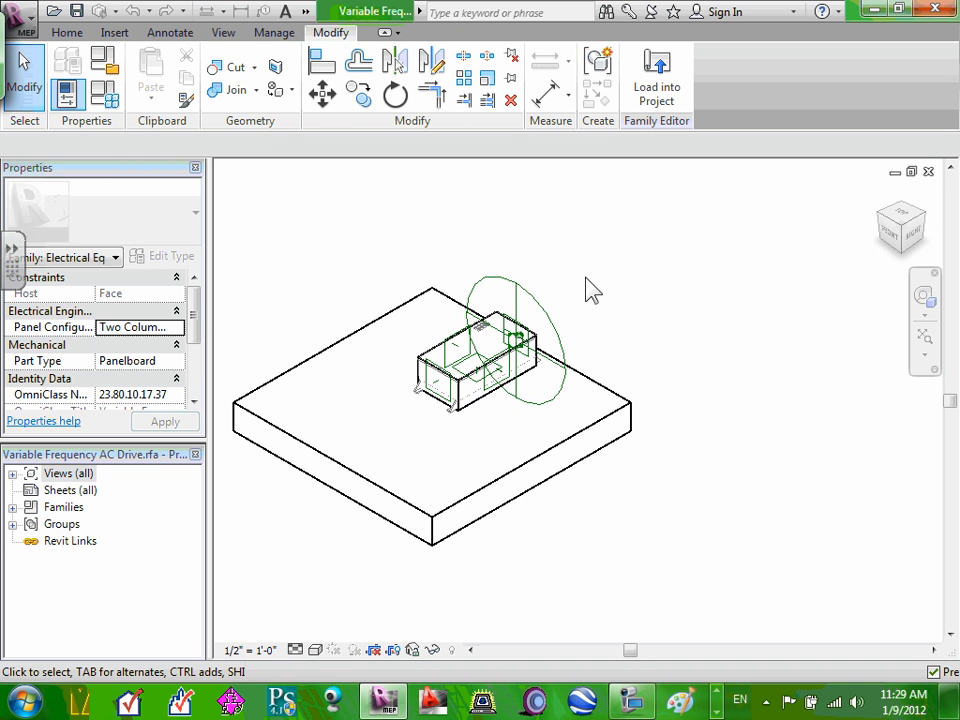
pyautogui.click(547, 322)
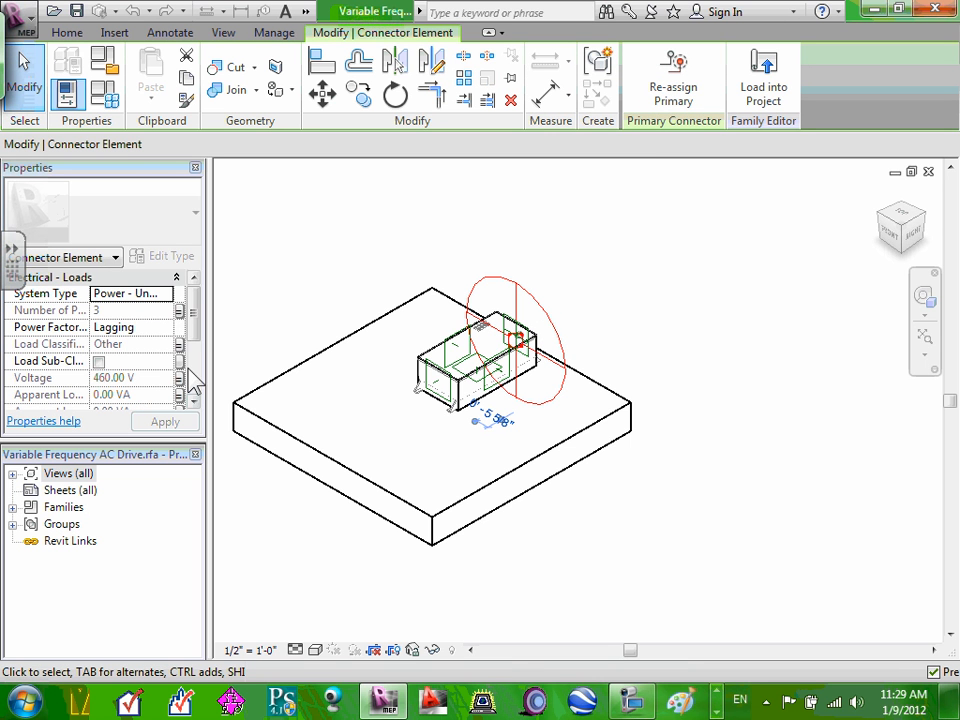
pyautogui.moveTo(191, 321); pyautogui.dragTo(195, 354)
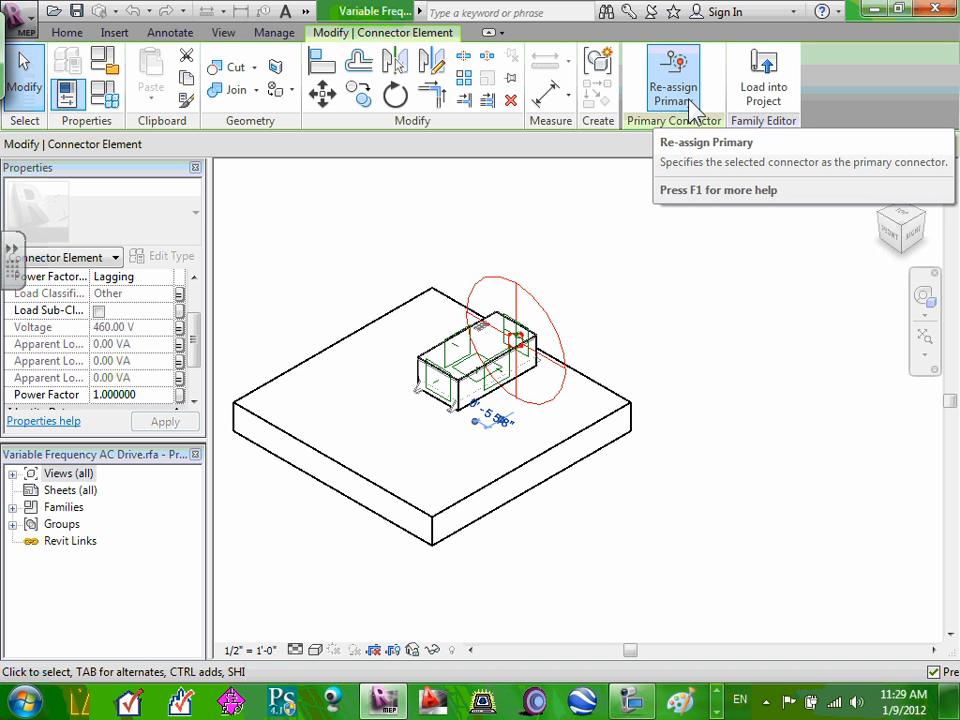
pyautogui.click(273, 35)
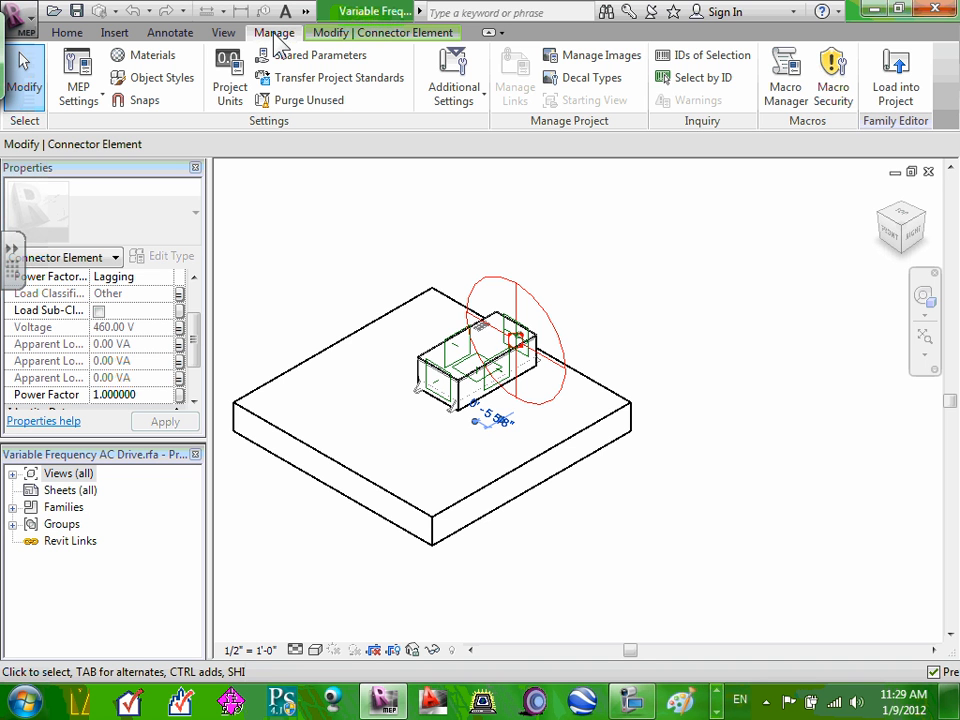
pyautogui.scroll(1, 198, 323)
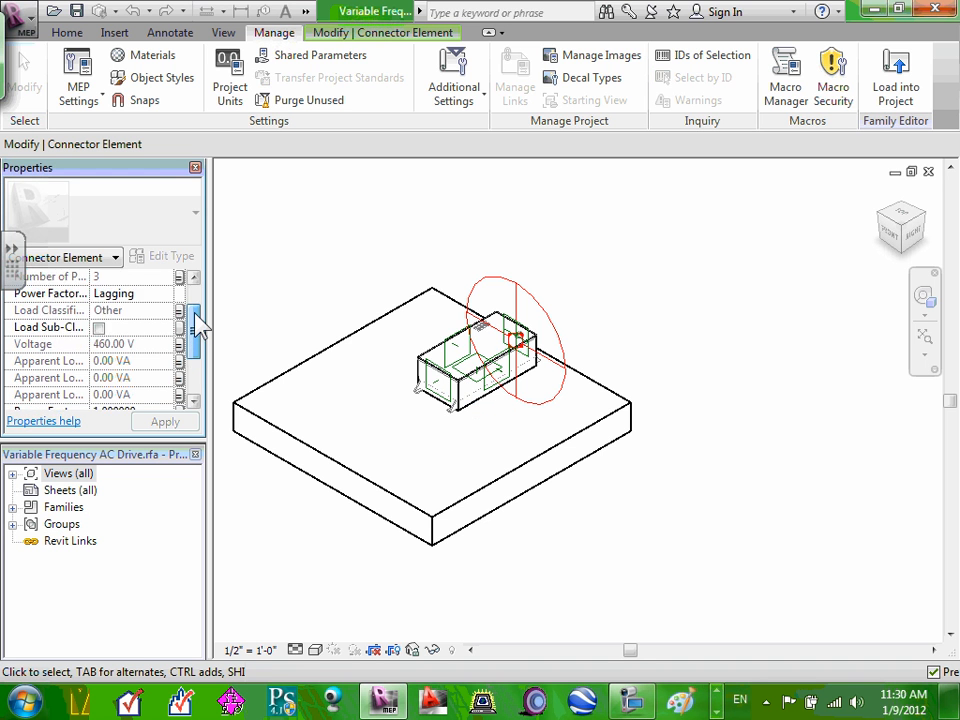
pyautogui.moveTo(195, 313); pyautogui.dragTo(198, 299)
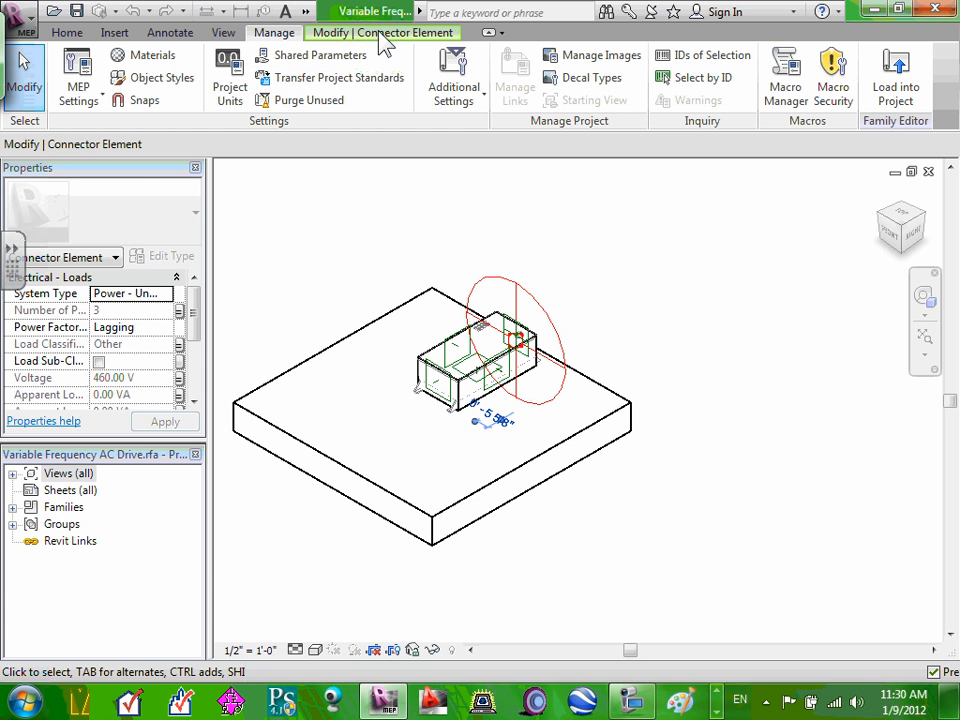
pyautogui.press('Escape')
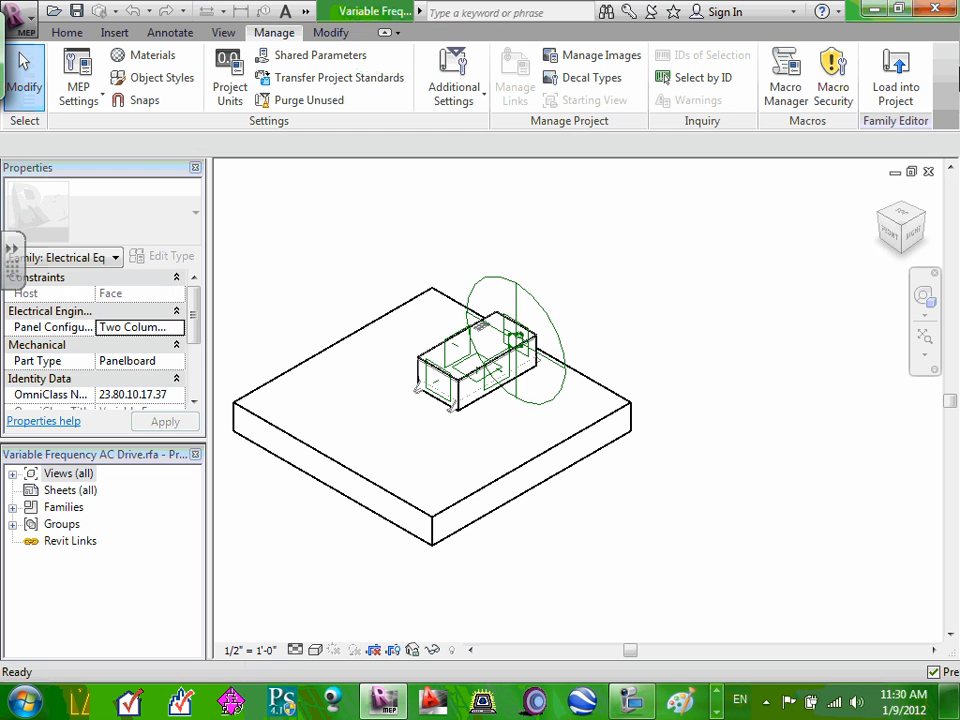
# Leave the variable frequency drive family and return to the project's power floor plan without closing the project
pyautogui.click(938, 10)
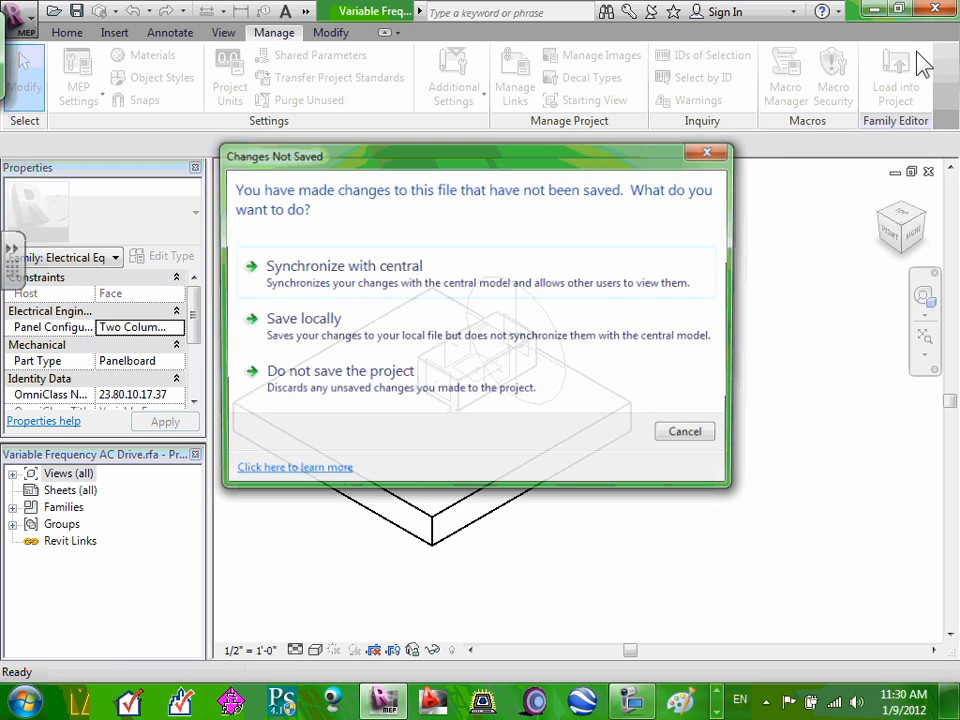
pyautogui.click(693, 438)
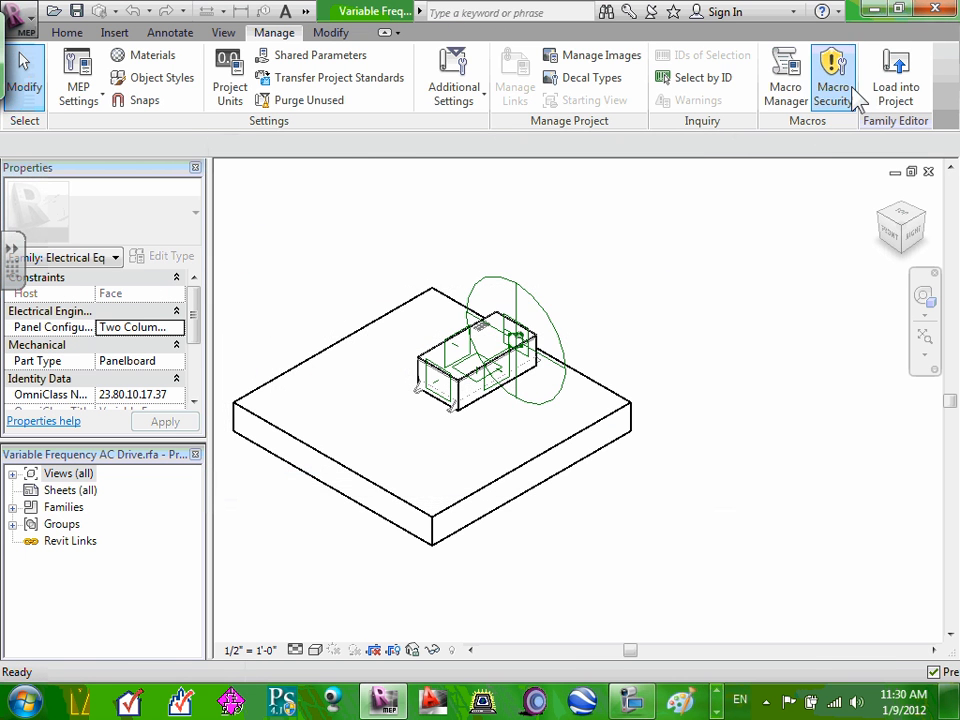
pyautogui.click(895, 100)
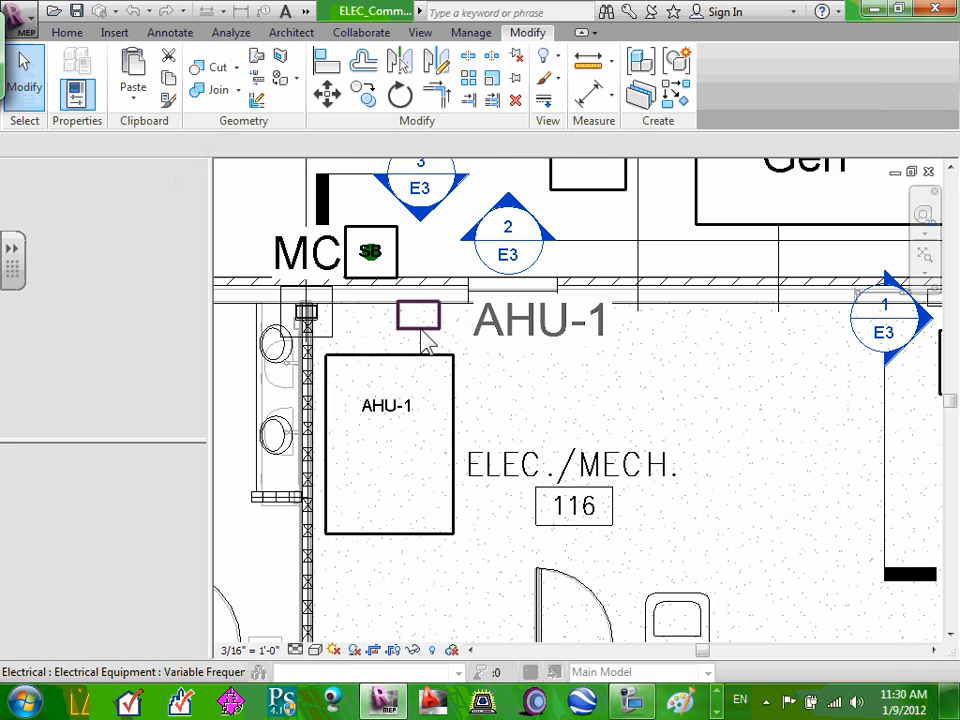
pyautogui.click(594, 403)
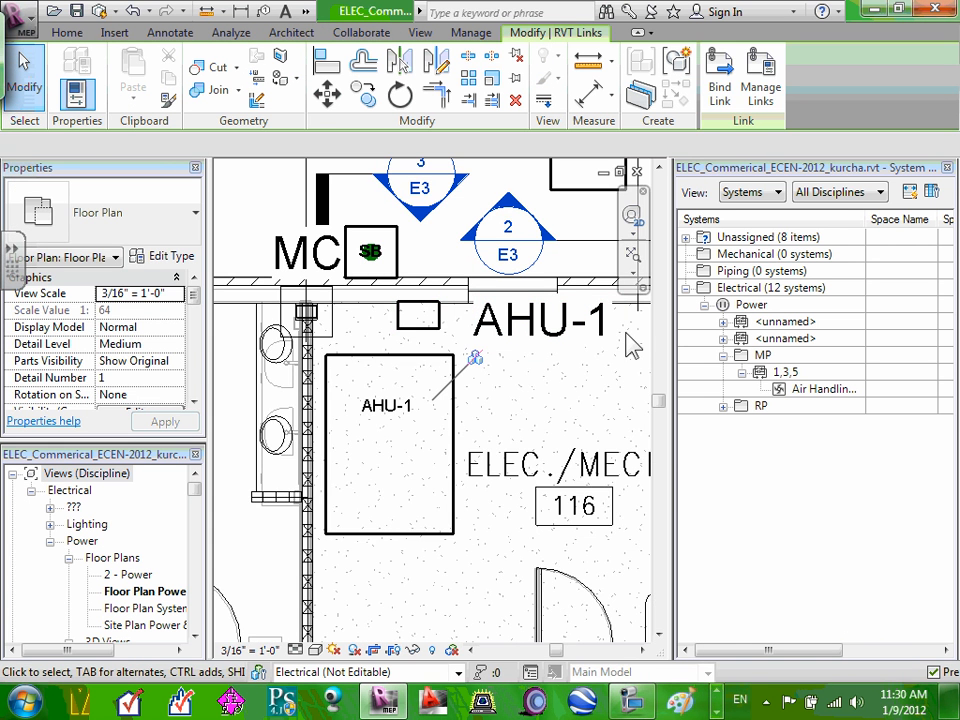
pyautogui.click(610, 396)
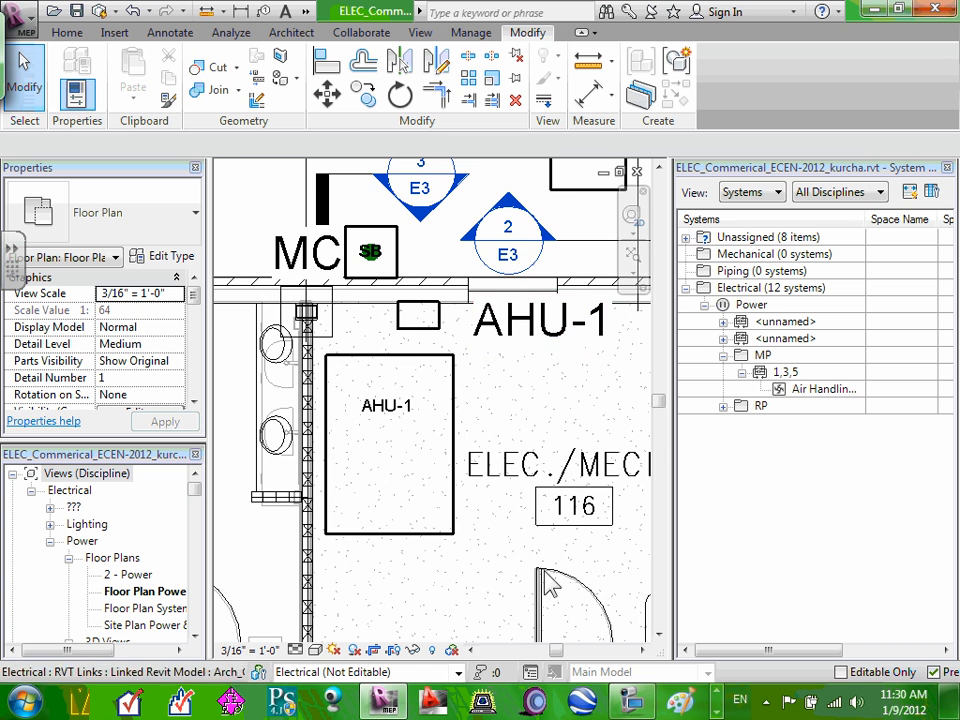
# Examine the power floor plan around M. Toilet 113 and W. Toilet 114 for an exhaust fan location
pyautogui.scroll(-2, 497, 435)
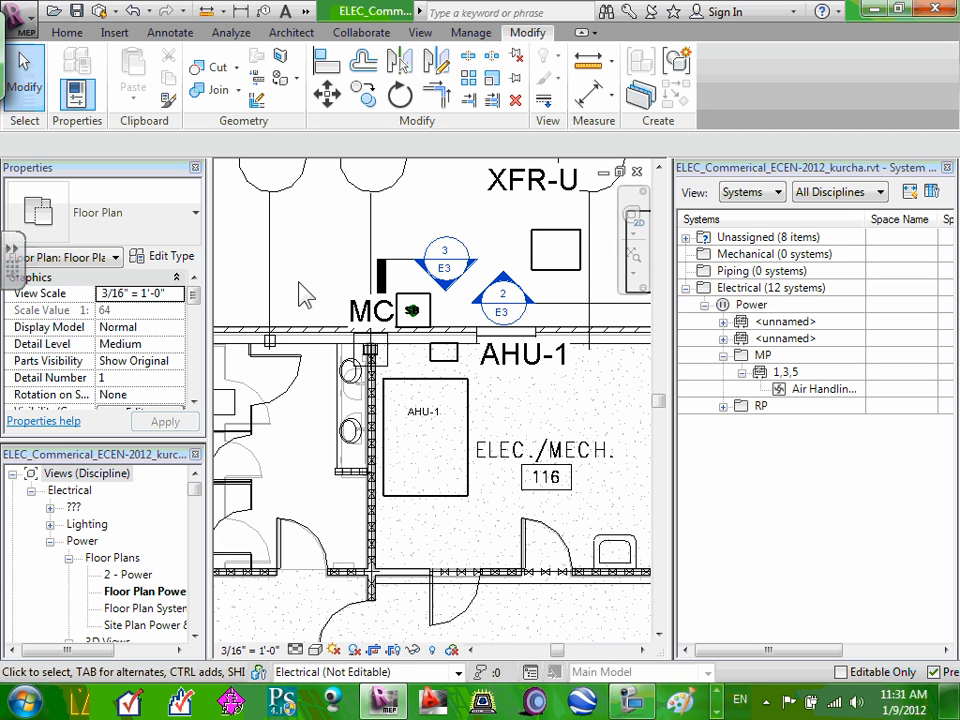
pyautogui.scroll(-3, 303, 295)
pyautogui.scroll(1, 255, 360)
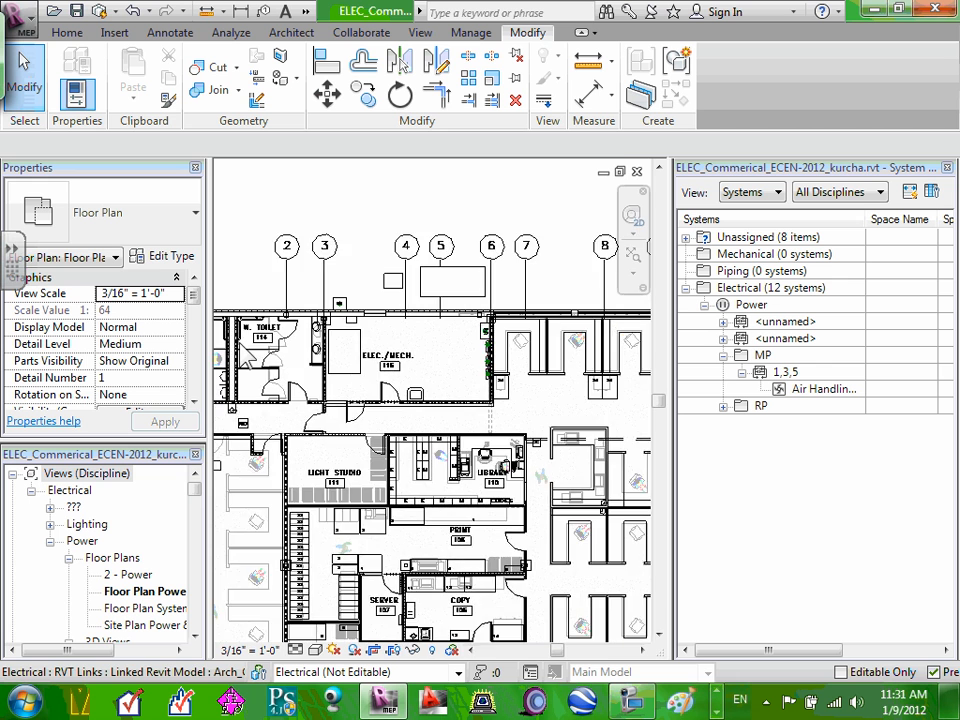
pyautogui.scroll(2, 256, 359)
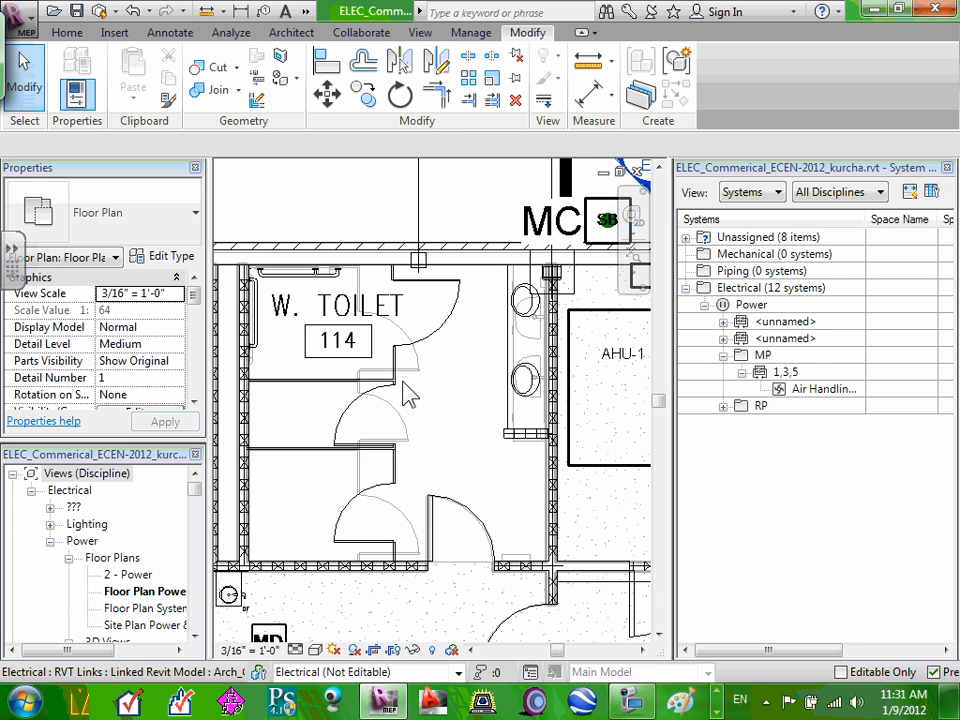
pyautogui.scroll(-1, 400, 395)
pyautogui.scroll(-2, 395, 395)
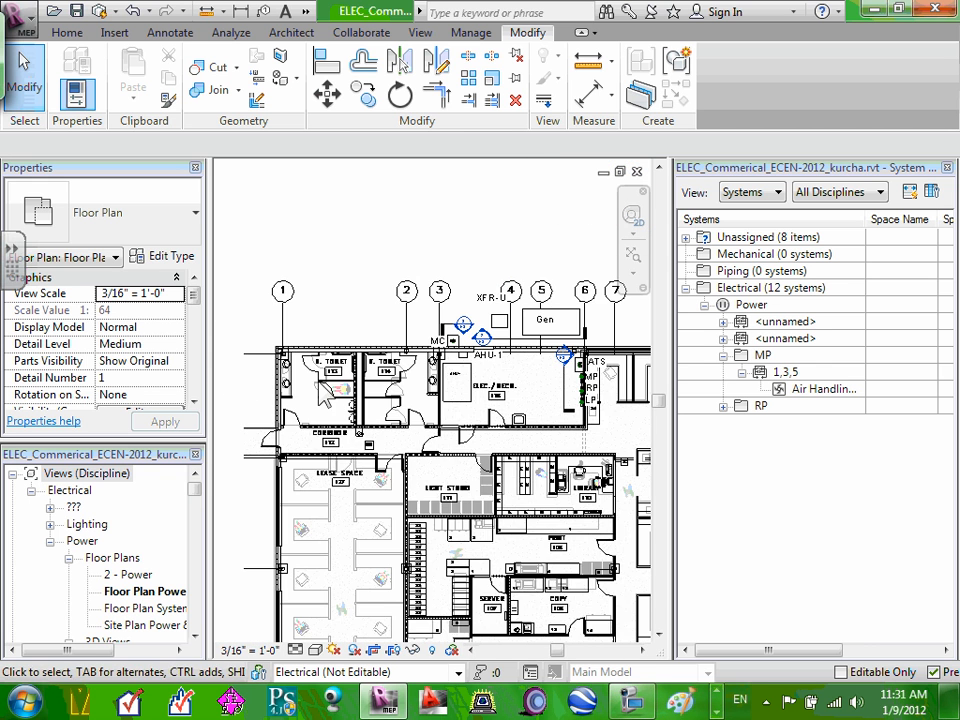
pyautogui.scroll(1, 343, 397)
pyautogui.scroll(3, 343, 397)
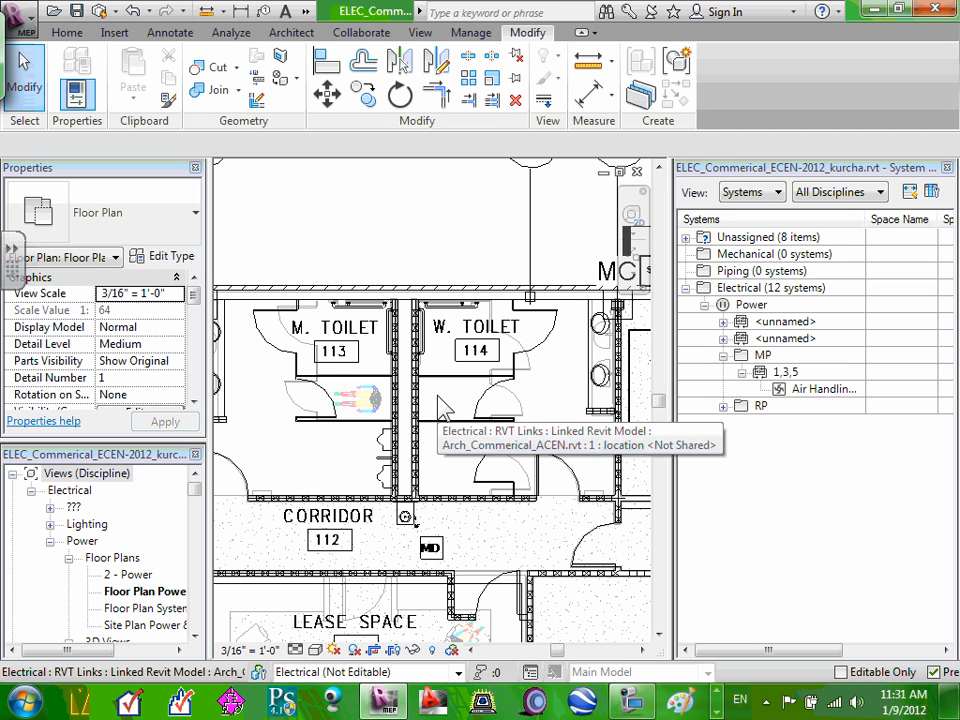
# Place an Exhaust Fan #1, Standard type, on Level 1 in W. Toilet 114 beside the wall shared with M. Toilet 113
pyautogui.click(67, 32)
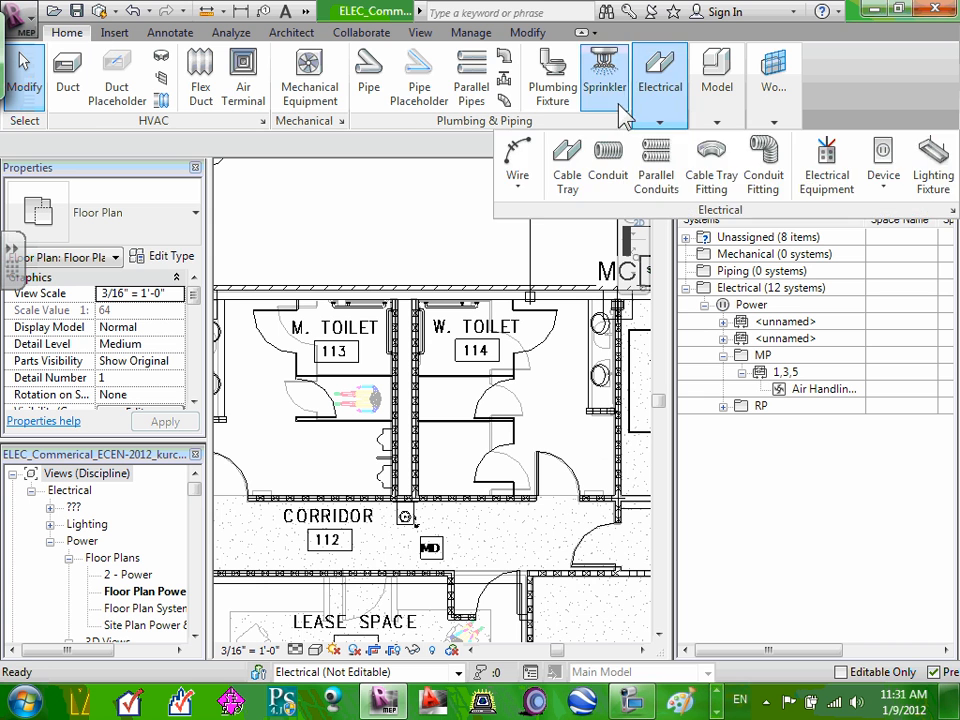
pyautogui.click(318, 94)
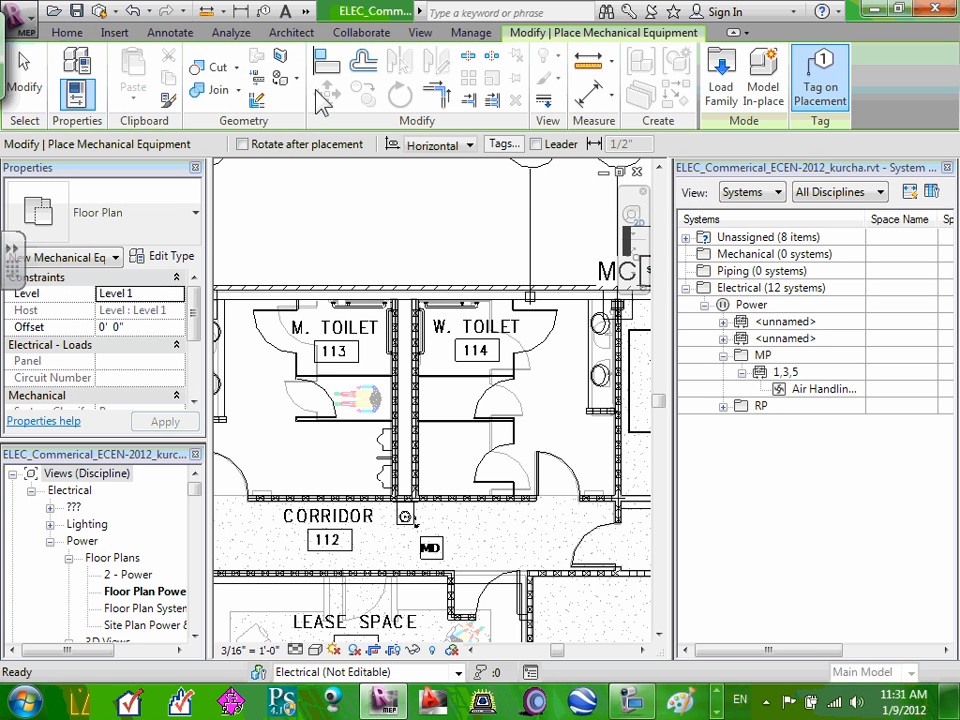
pyautogui.click(194, 213)
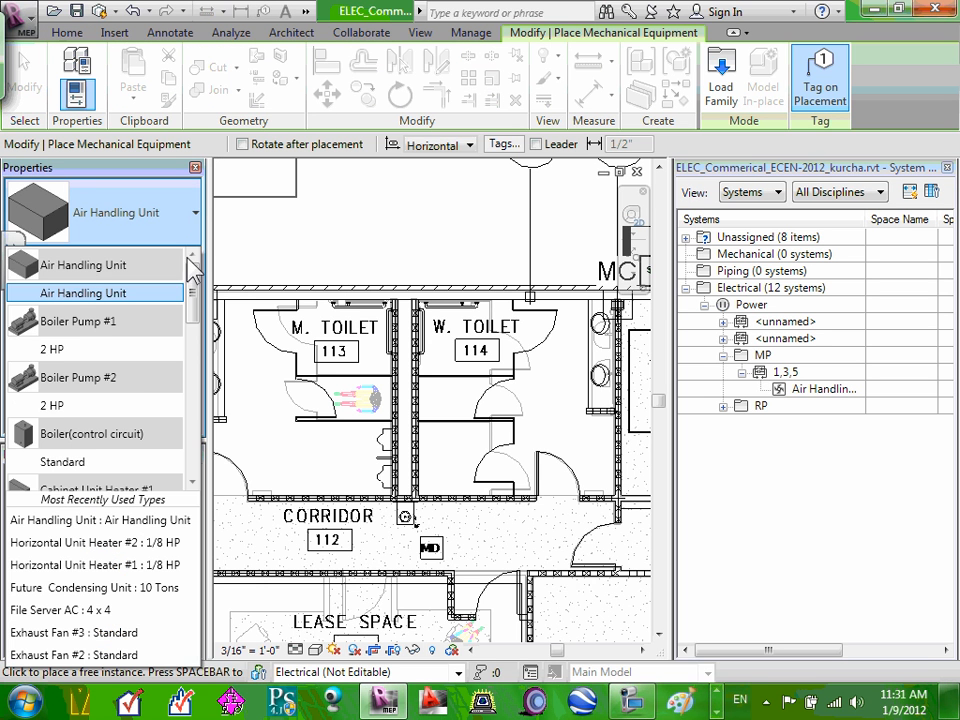
pyautogui.scroll(-3, 122, 372)
pyautogui.scroll(-5, 121, 368)
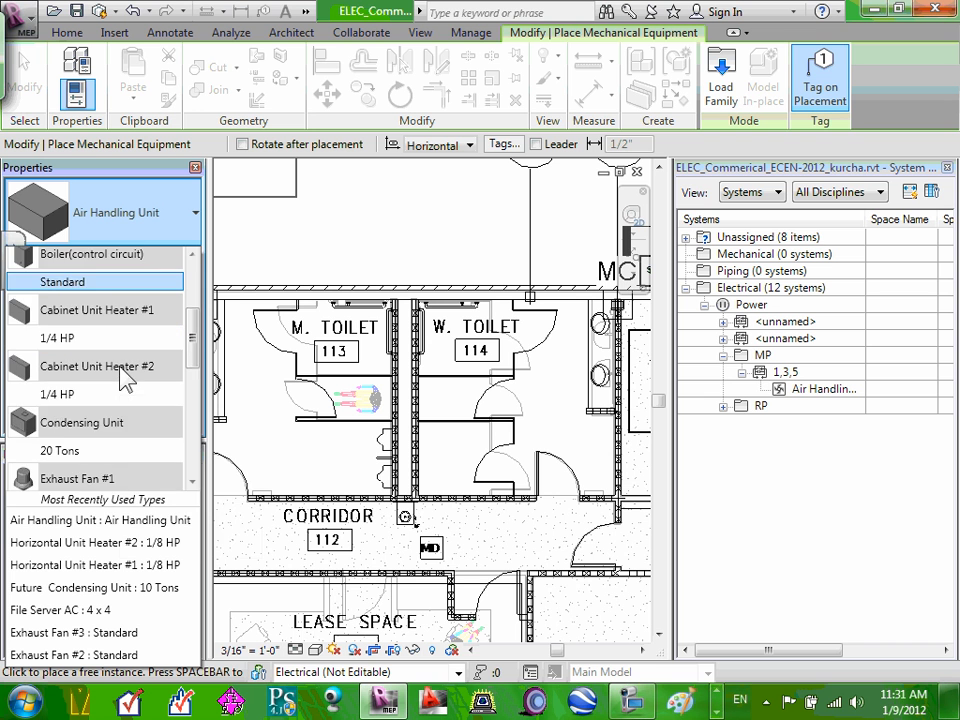
pyautogui.scroll(3, 121, 376)
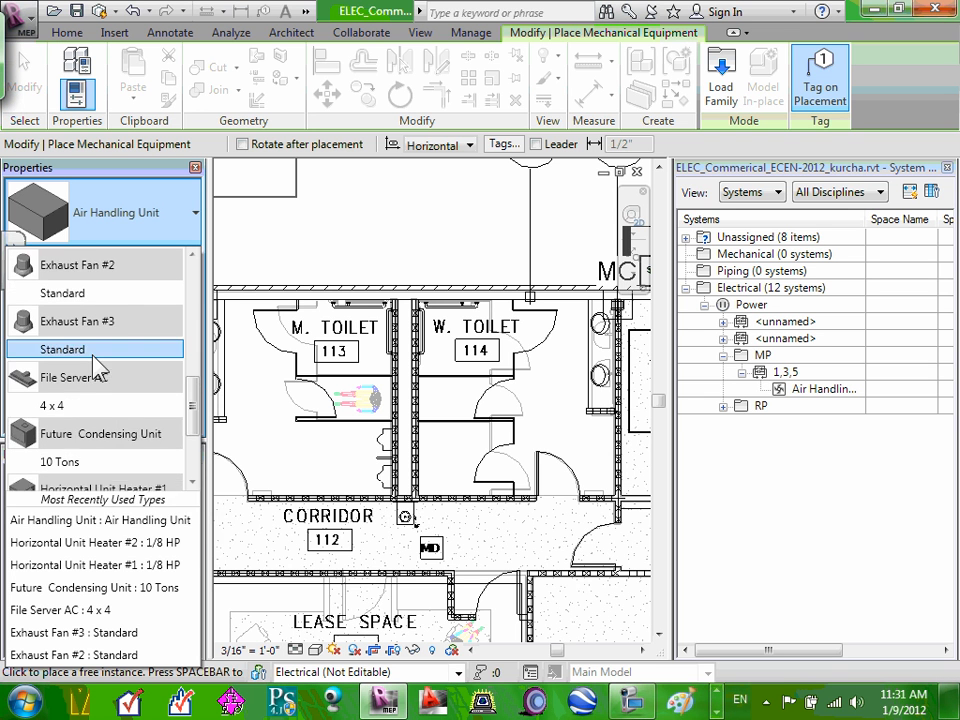
pyautogui.click(82, 328)
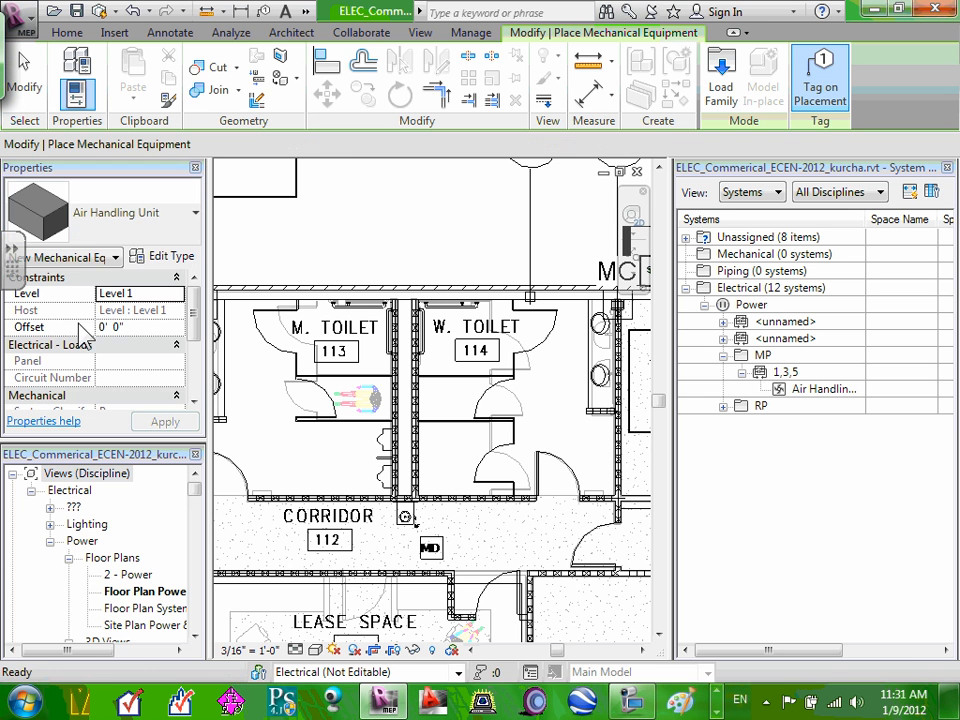
pyautogui.scroll(2, 386, 400)
pyautogui.scroll(3, 407, 394)
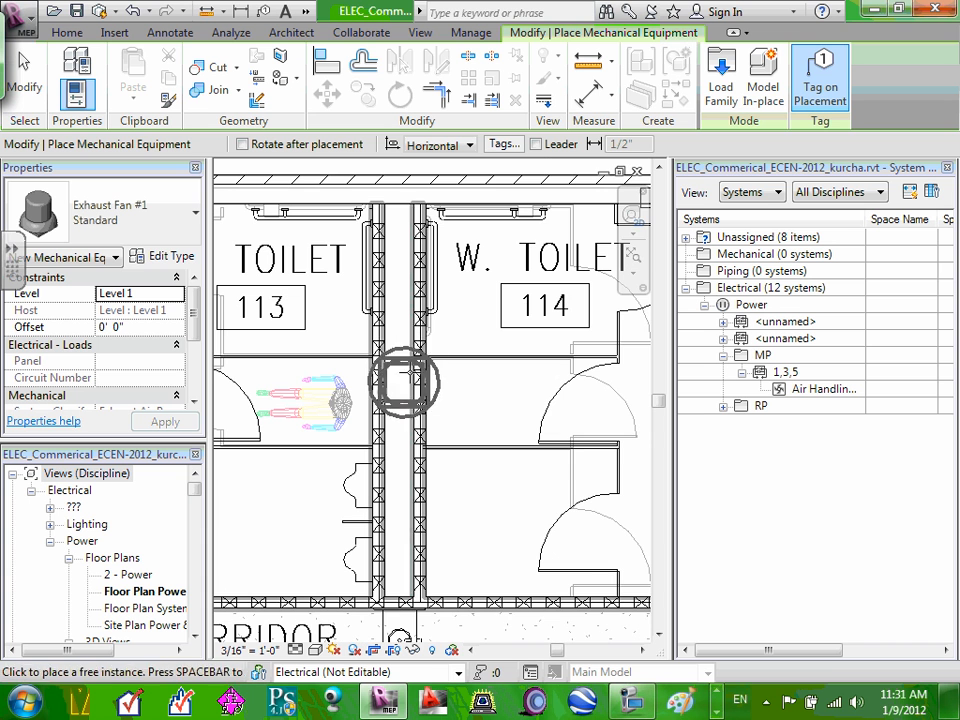
pyautogui.click(456, 395)
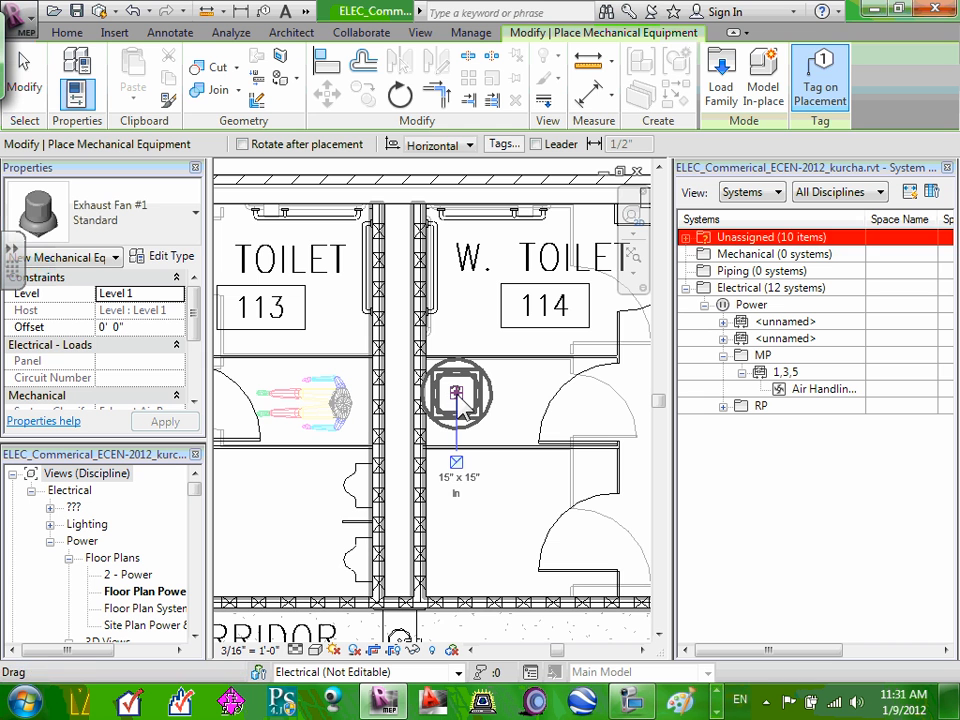
# Finish placing fans and set the offset of the exhaust fan in W. Toilet 114 to 12' 0"
pyautogui.press('Escape')
pyautogui.press('Escape')
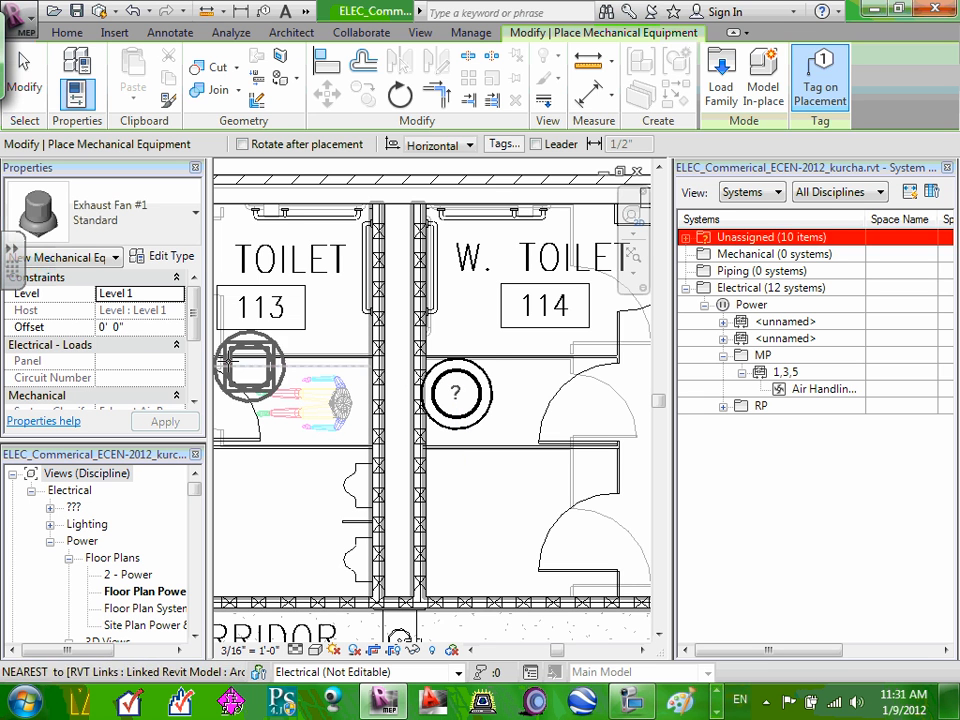
pyautogui.click(485, 401)
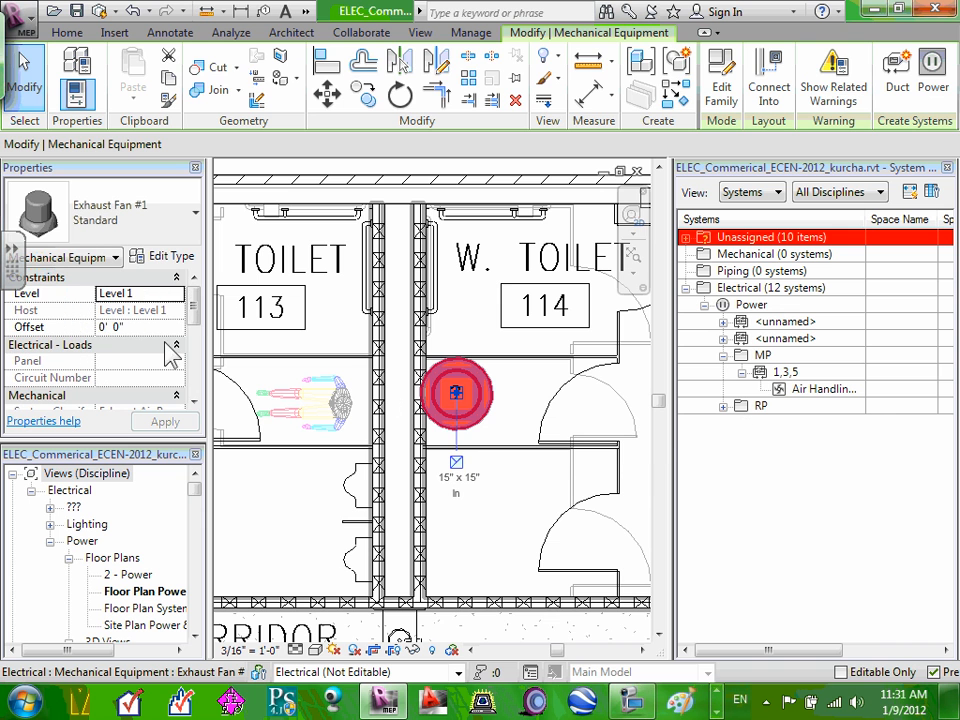
pyautogui.click(116, 329)
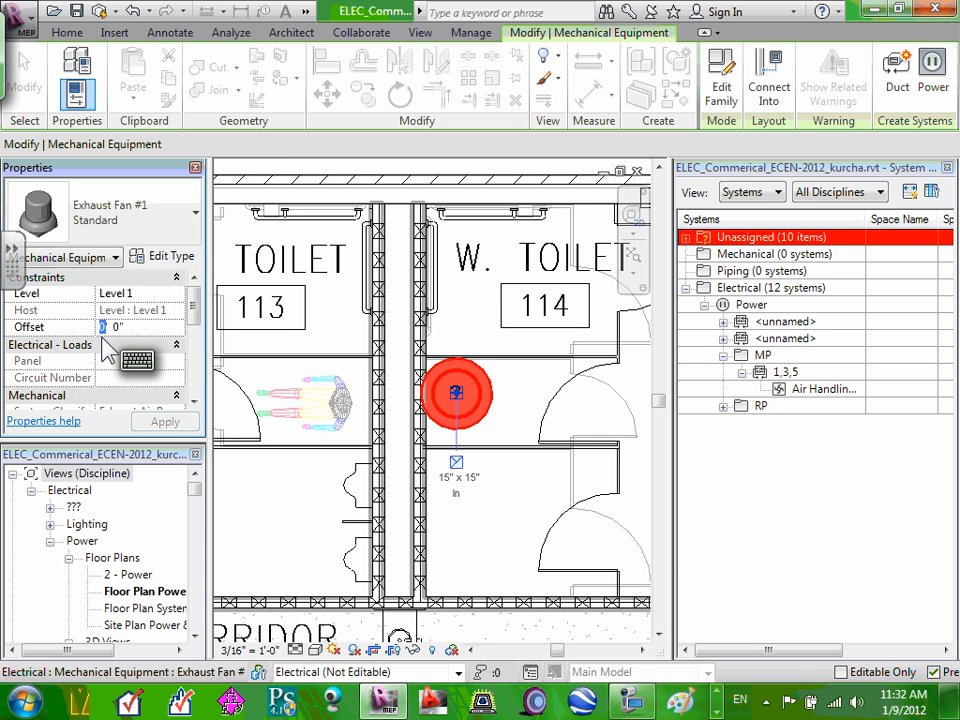
pyautogui.write('12')
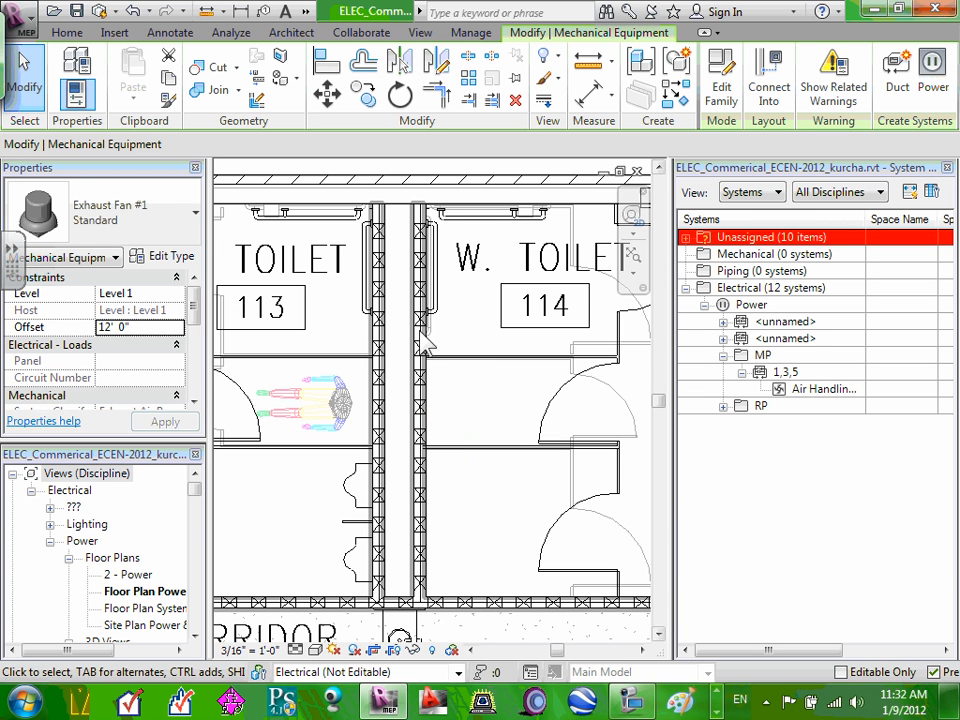
pyautogui.scroll(-4, 423, 345)
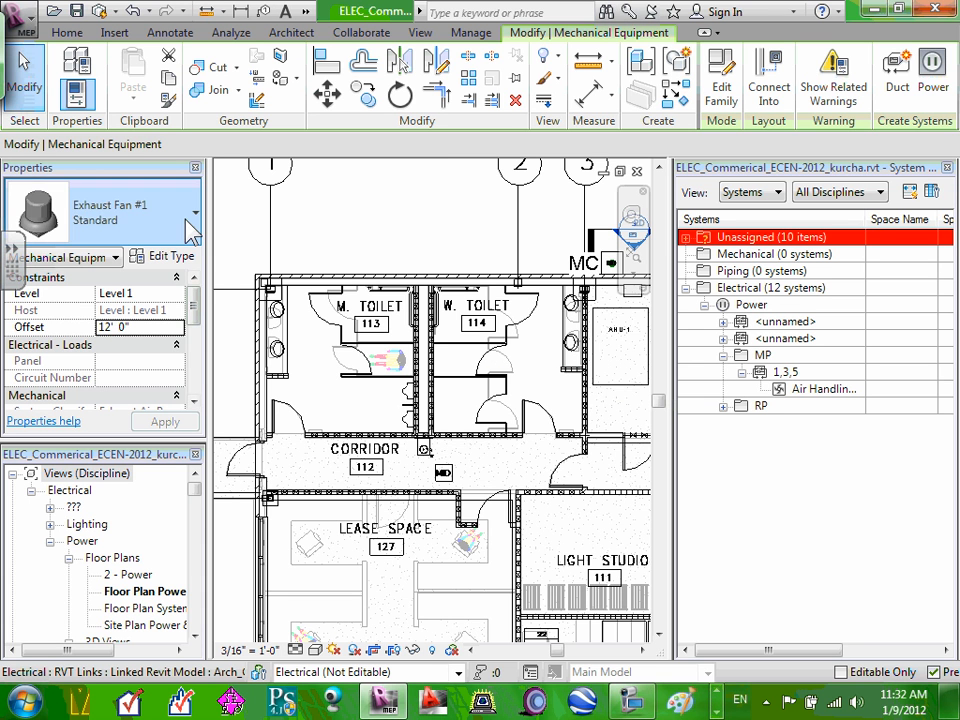
# Set the exhaust fan's offset from Level 1 to 8' 0", apply it and clear the selection
pyautogui.click(107, 326)
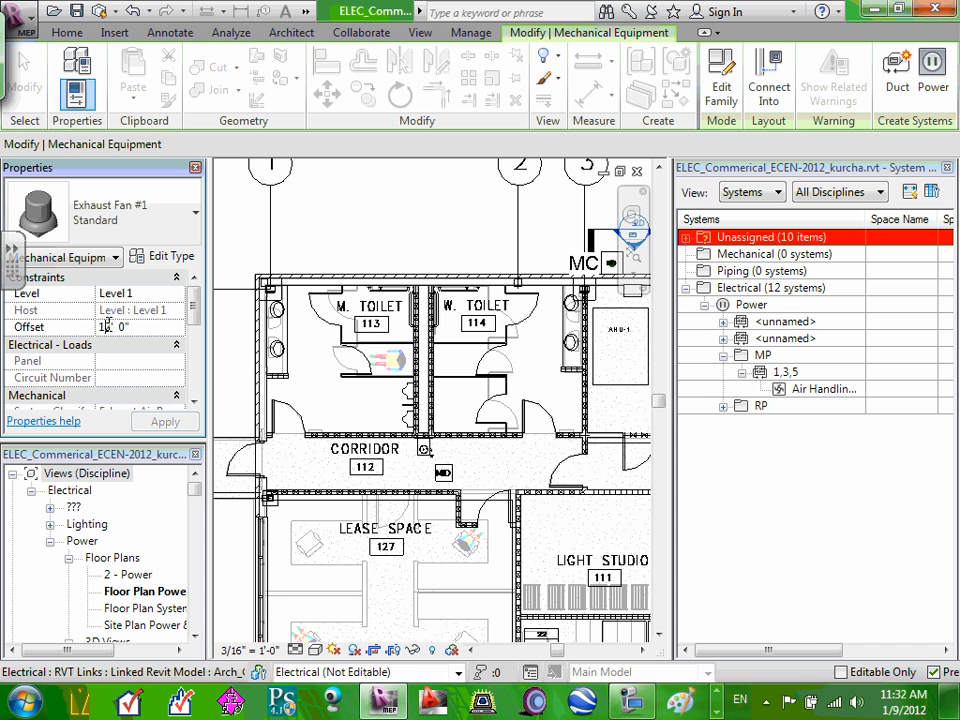
pyautogui.write('8')
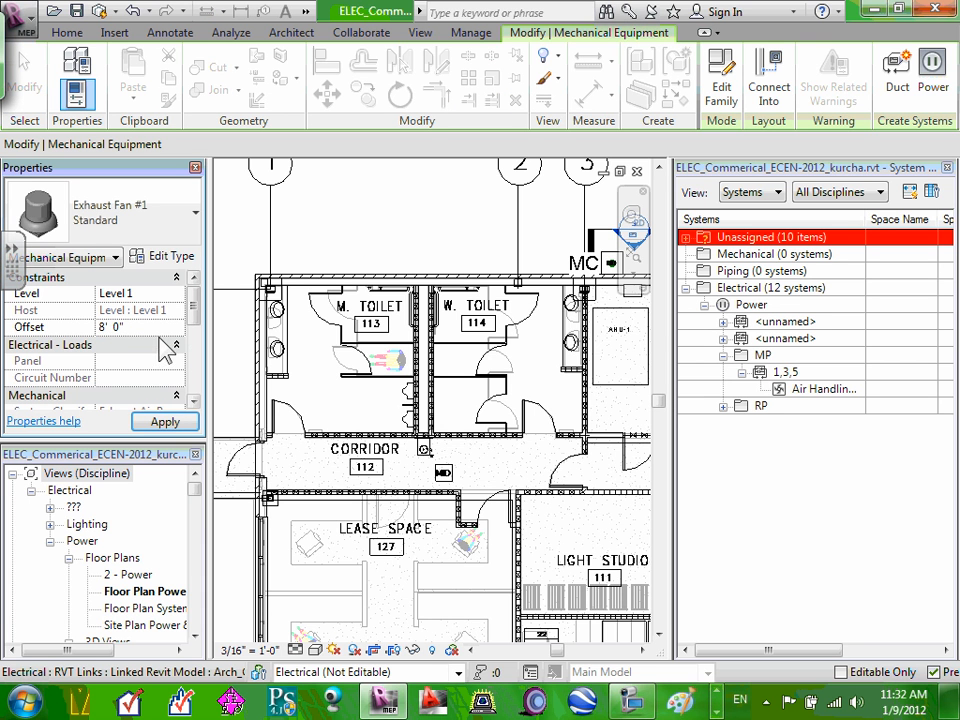
pyautogui.click(150, 344)
pyautogui.click(145, 326)
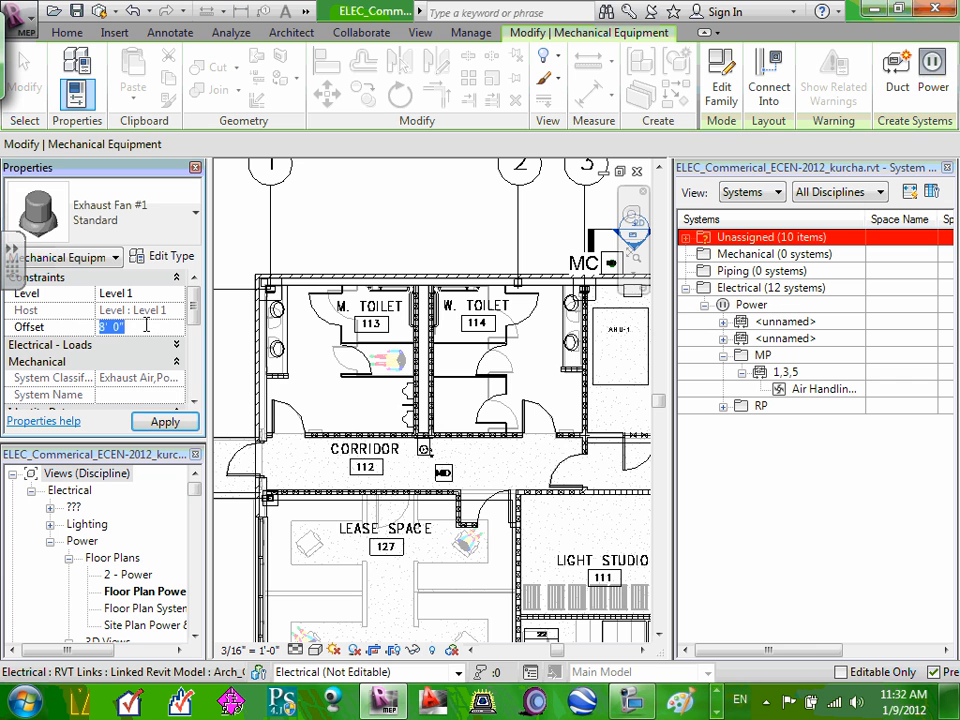
pyautogui.click(146, 326)
pyautogui.click(140, 345)
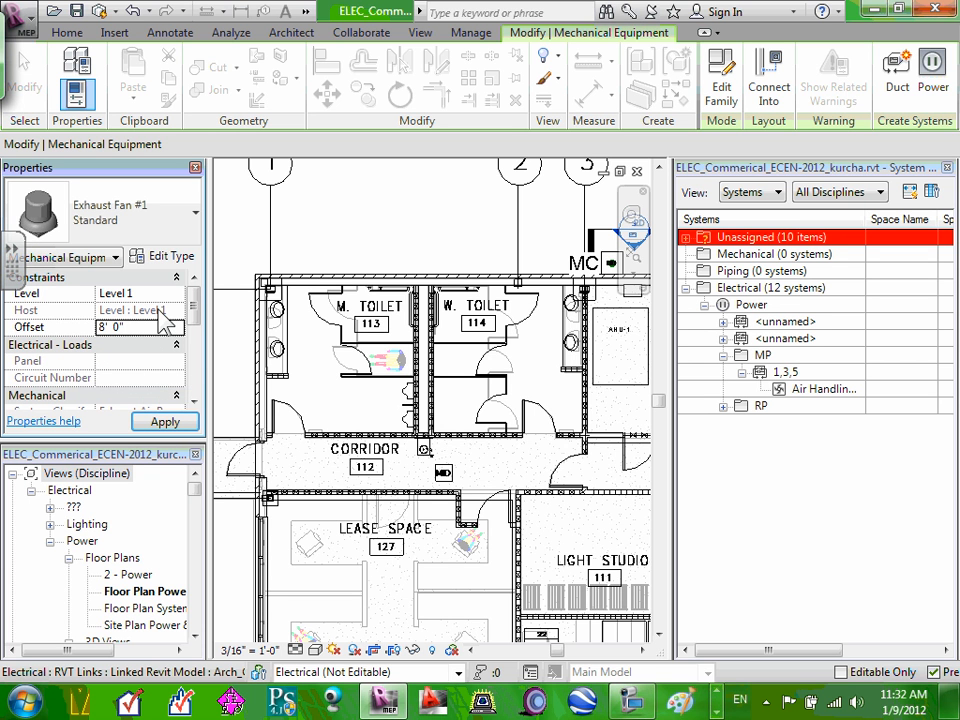
pyautogui.click(165, 422)
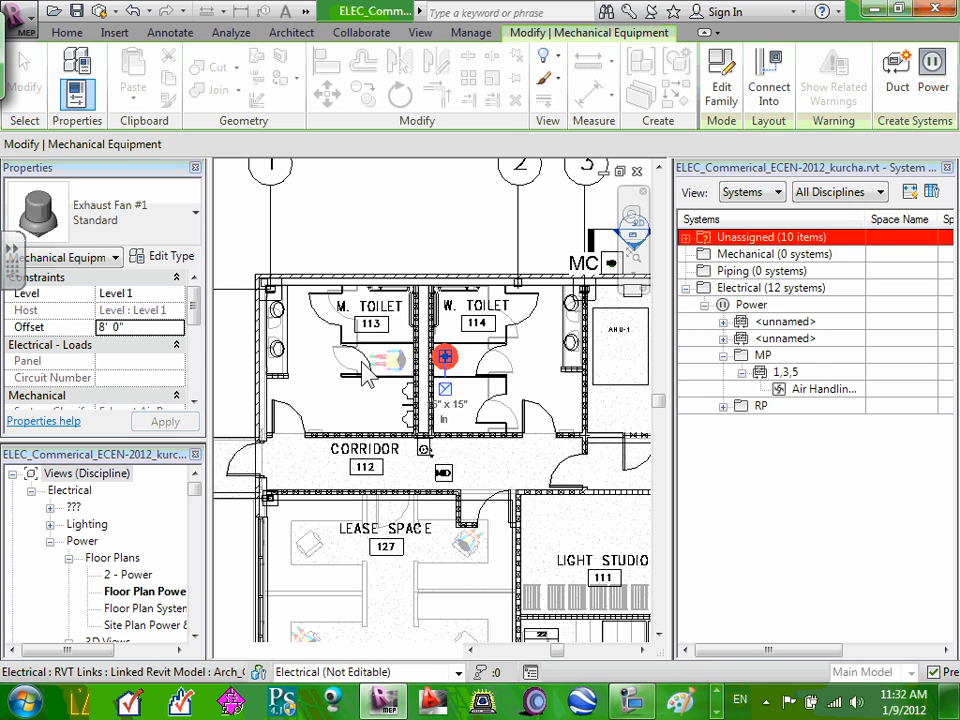
pyautogui.click(526, 352)
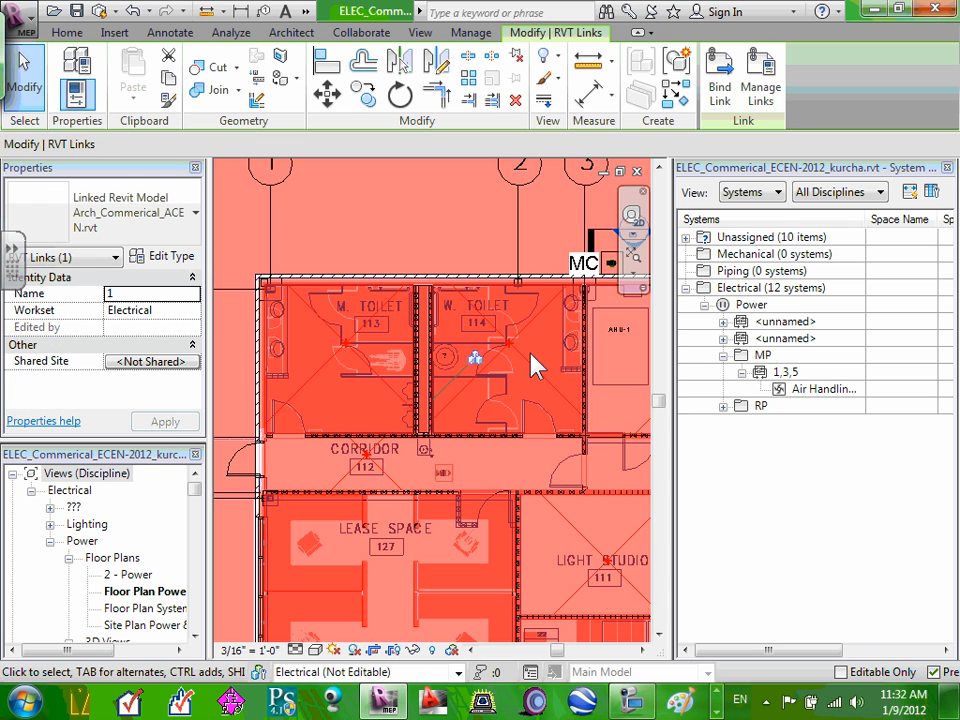
pyautogui.press('Escape')
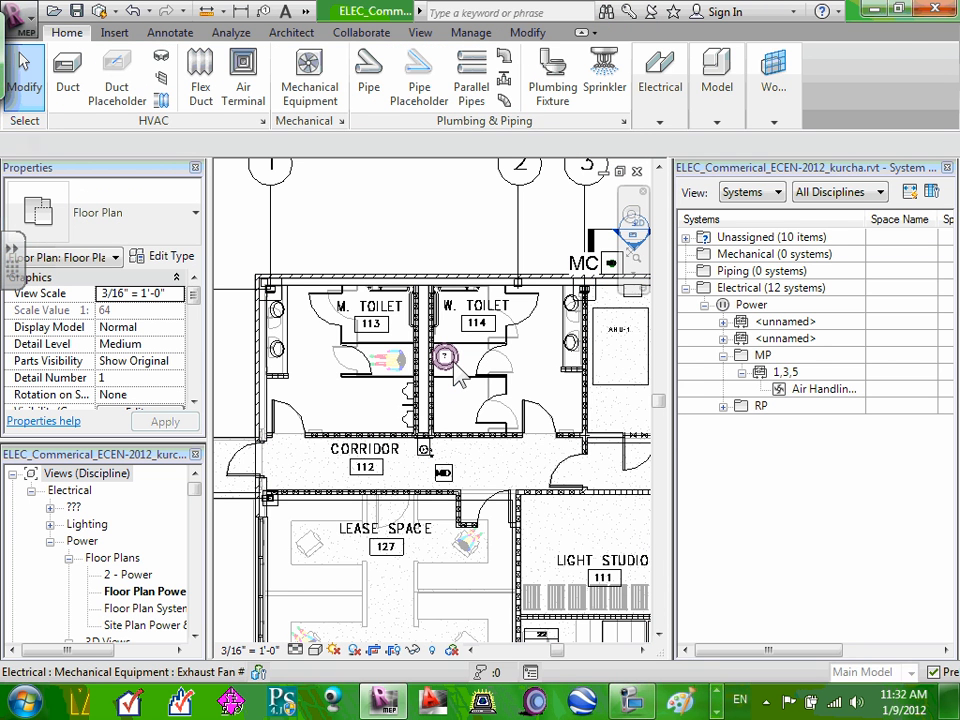
# Try to tag the exhaust fan in W. Toilet 114 by category with an attached leader
pyautogui.click(443, 357)
pyautogui.press('Escape')
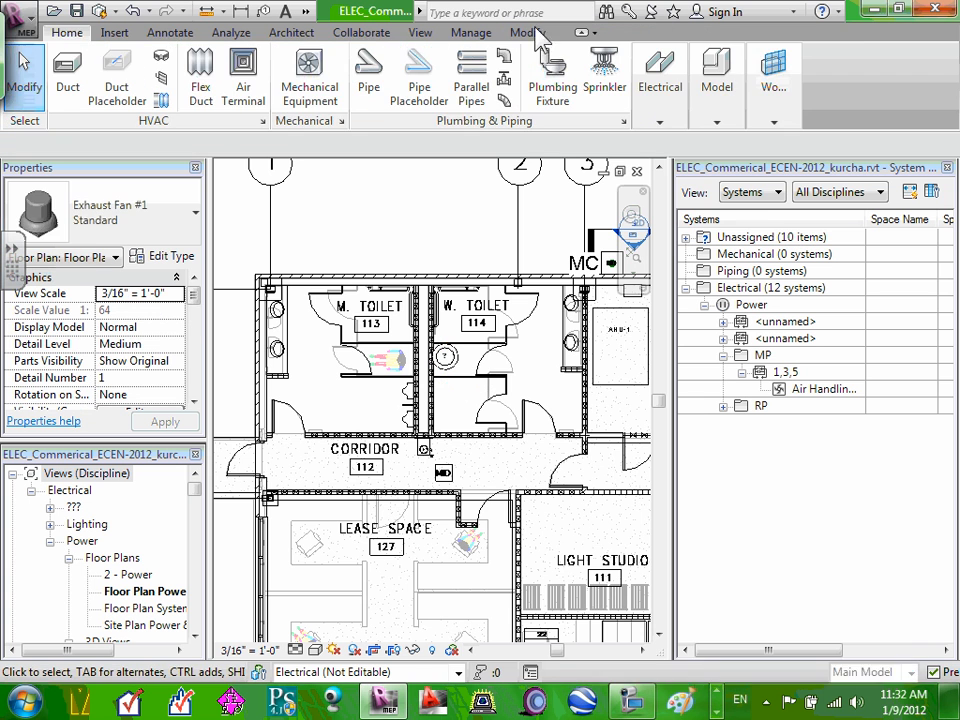
pyautogui.click(170, 33)
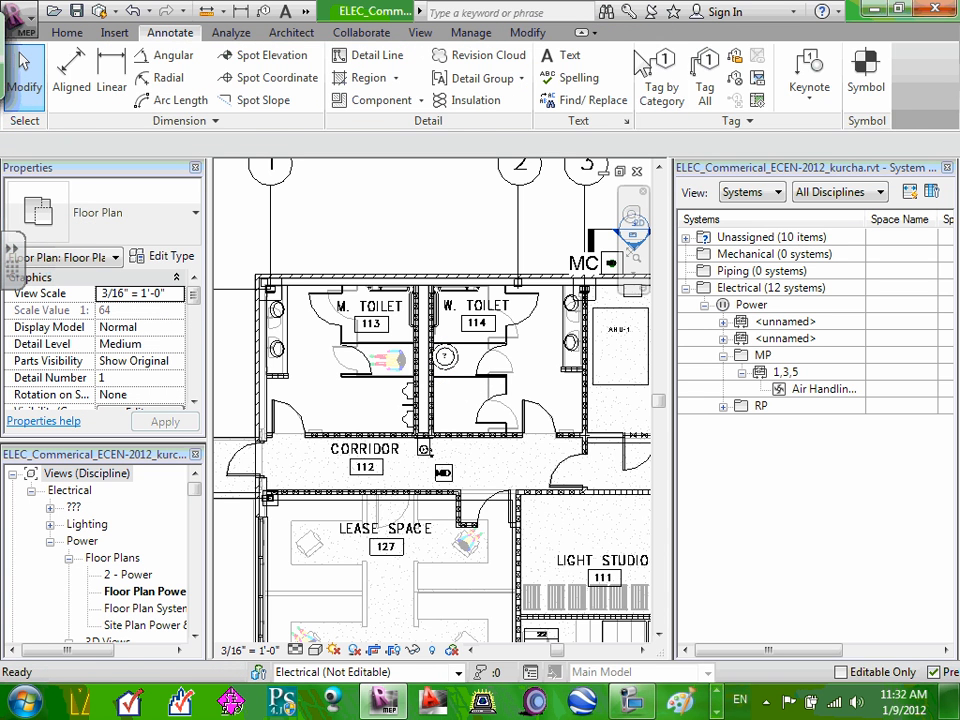
pyautogui.click(661, 75)
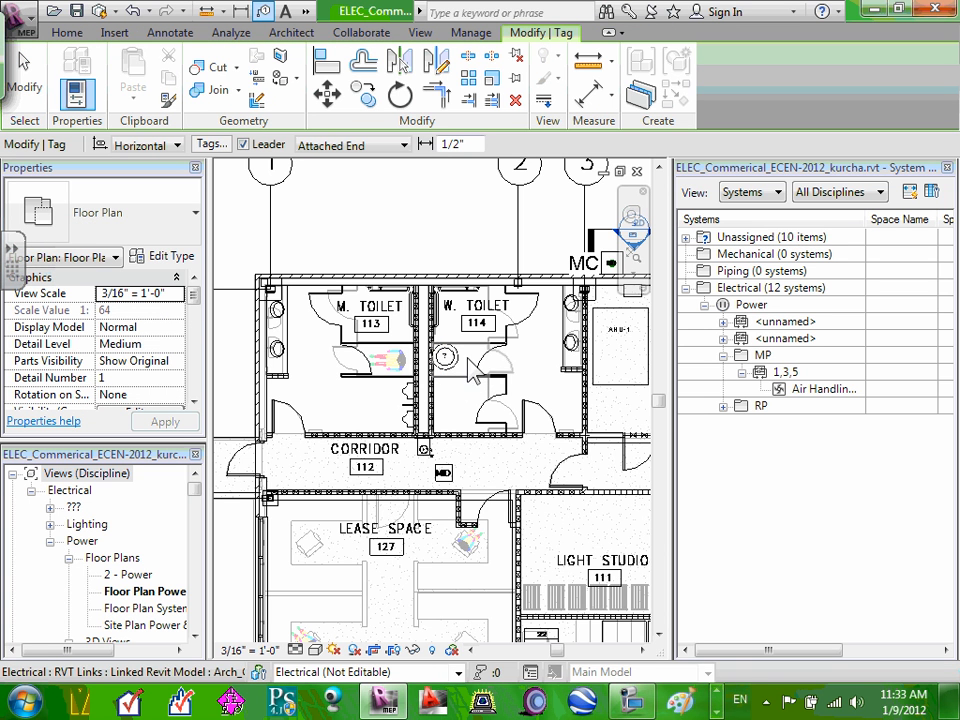
pyautogui.scroll(4, 444, 370)
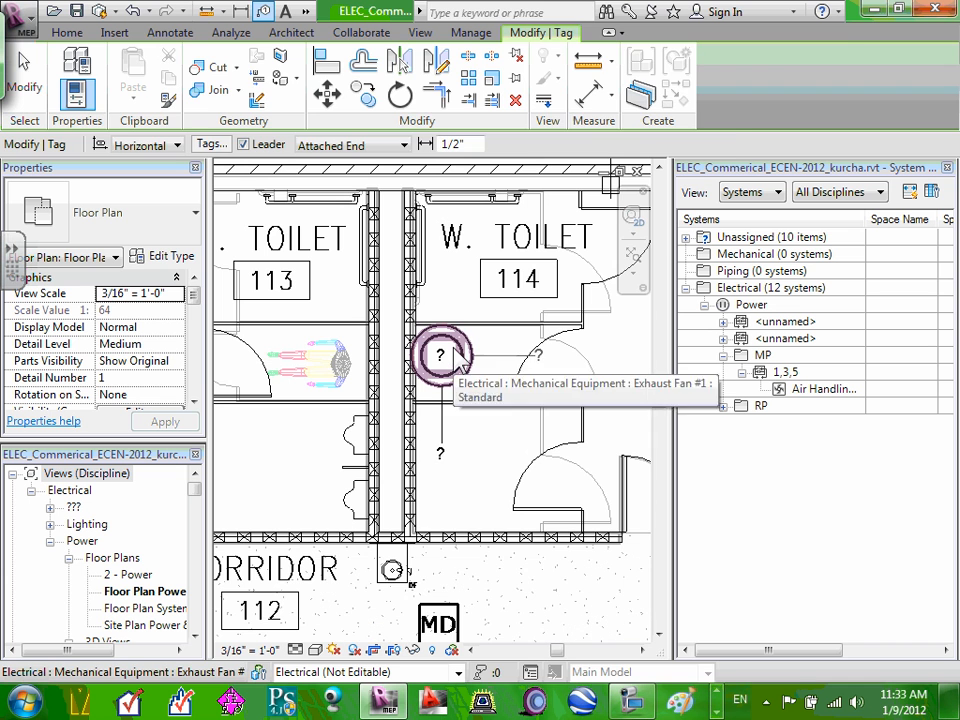
pyautogui.click(443, 352)
pyautogui.press('Escape')
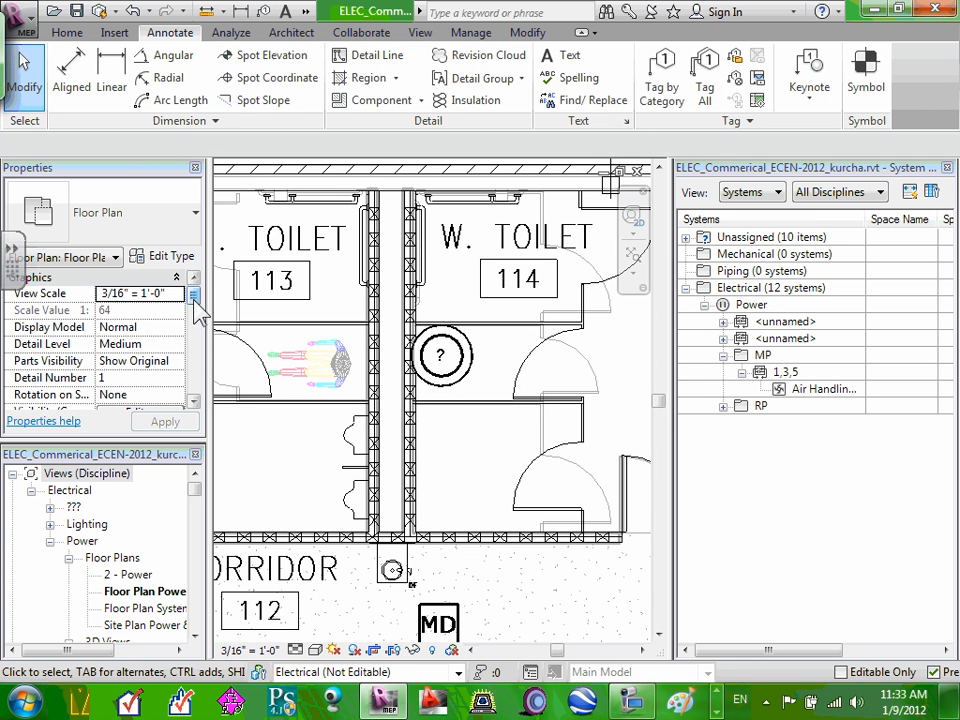
# Enter EF-1 as the comment of the exhaust fan in W. Toilet 114 and deselect the fan
pyautogui.moveTo(195, 300)
pyautogui.mouseDown()
pyautogui.moveTo(191, 322)
pyautogui.moveTo(194, 303)
pyautogui.moveTo(196, 316)
pyautogui.mouseUp()
pyautogui.click(456, 362)
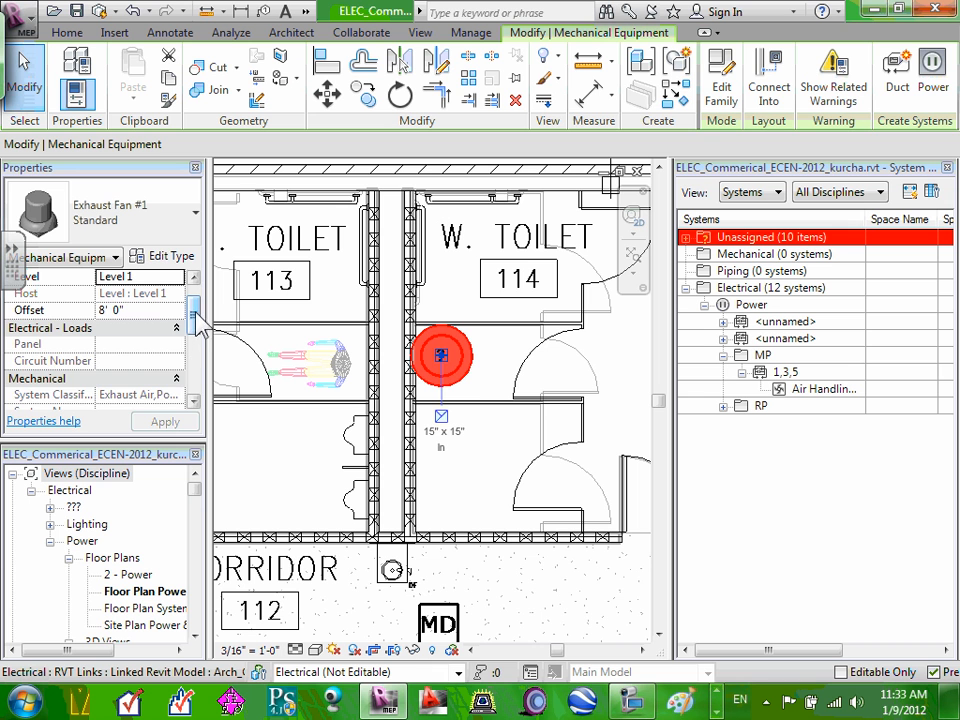
pyautogui.moveTo(194, 318); pyautogui.dragTo(197, 362)
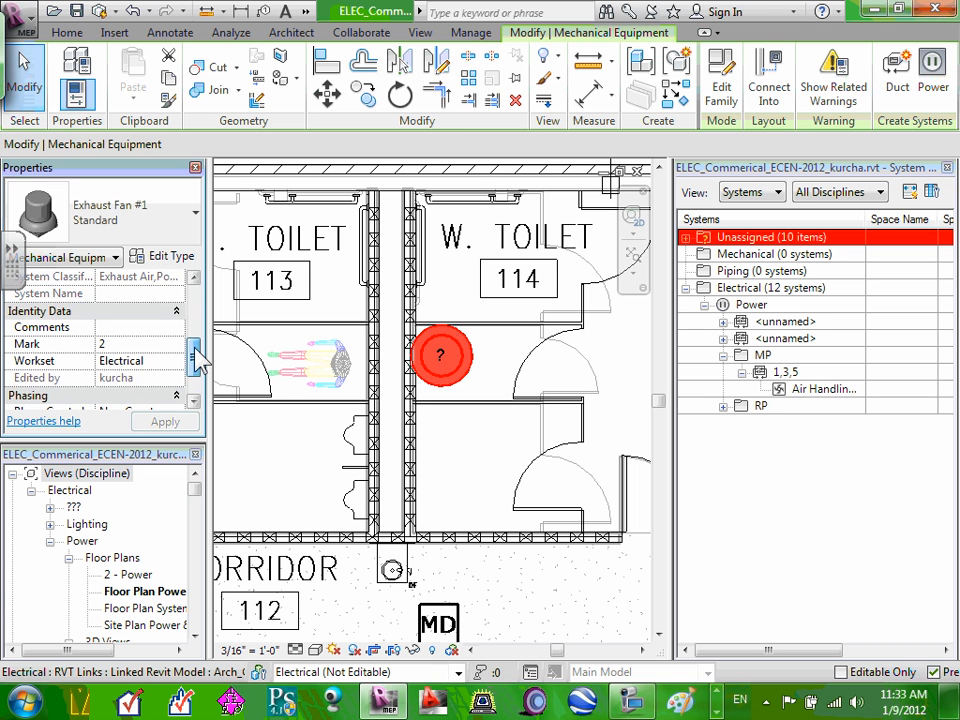
pyautogui.click(132, 330)
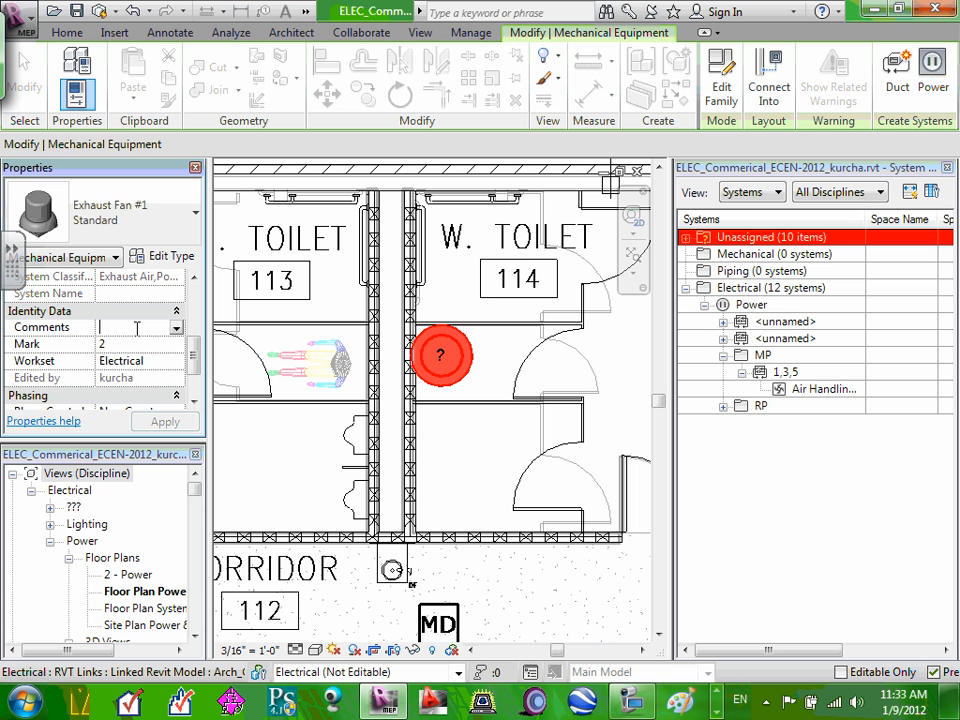
pyautogui.write('EF-1')
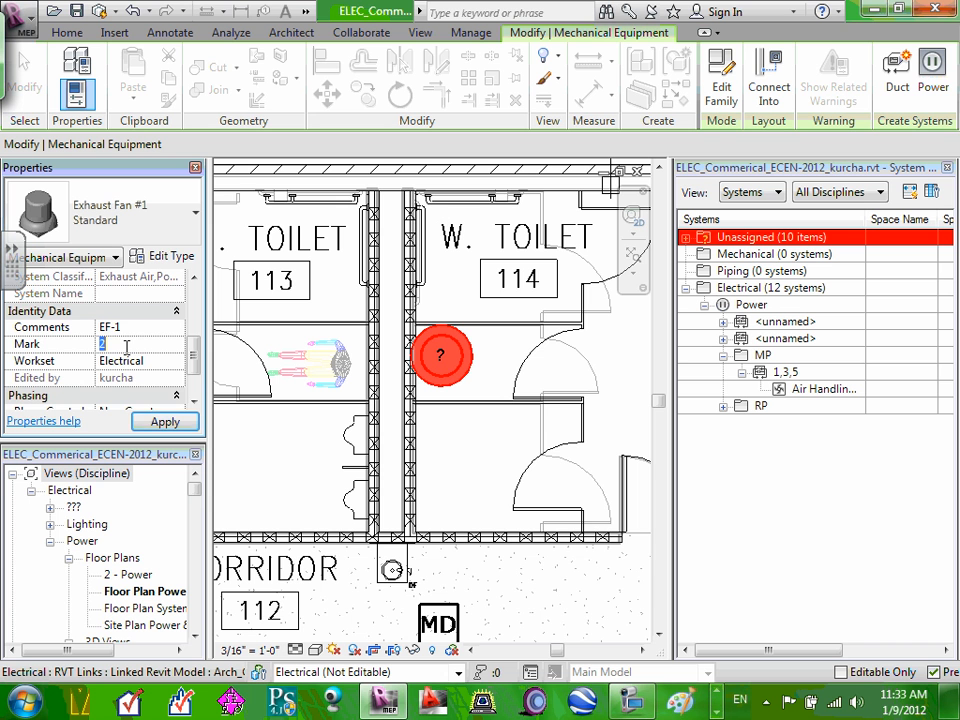
pyautogui.moveTo(195, 360); pyautogui.dragTo(199, 304)
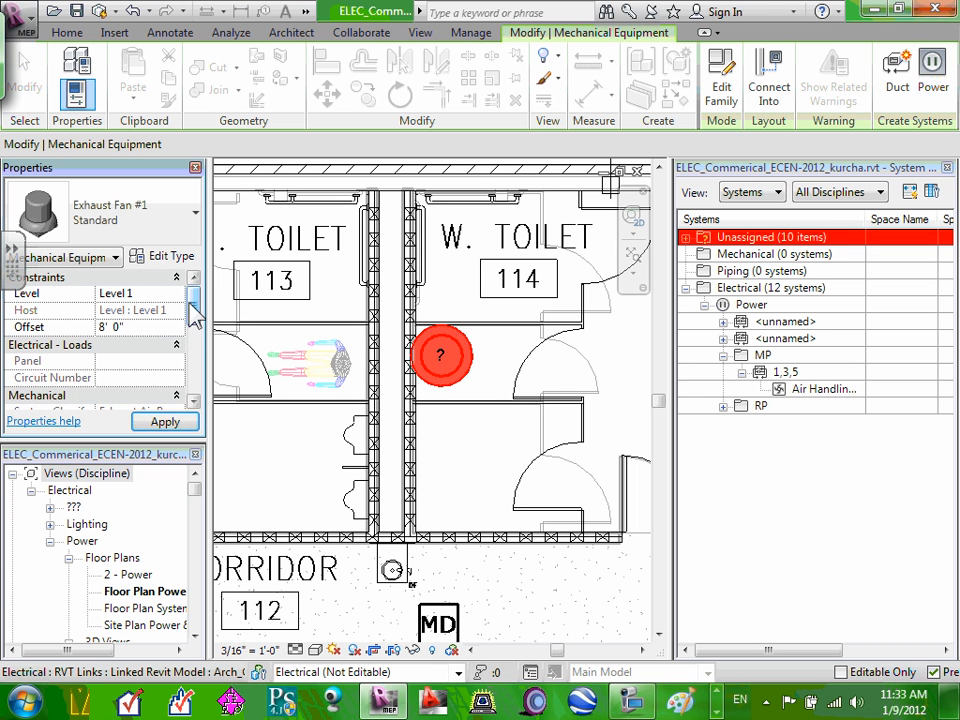
pyautogui.moveTo(196, 302); pyautogui.dragTo(191, 360)
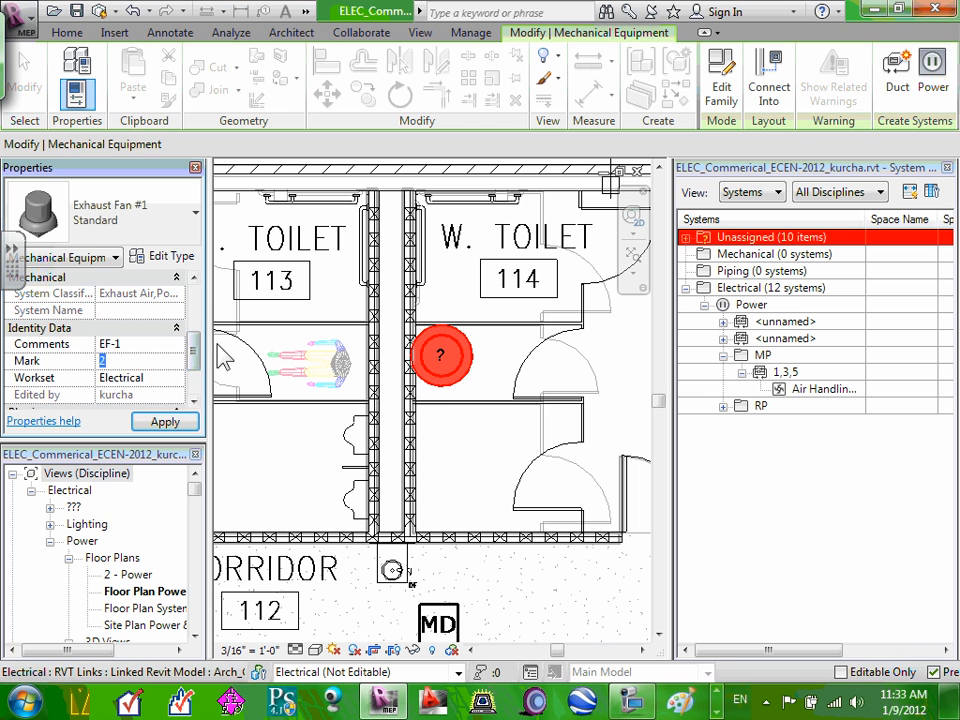
pyautogui.press('Escape')
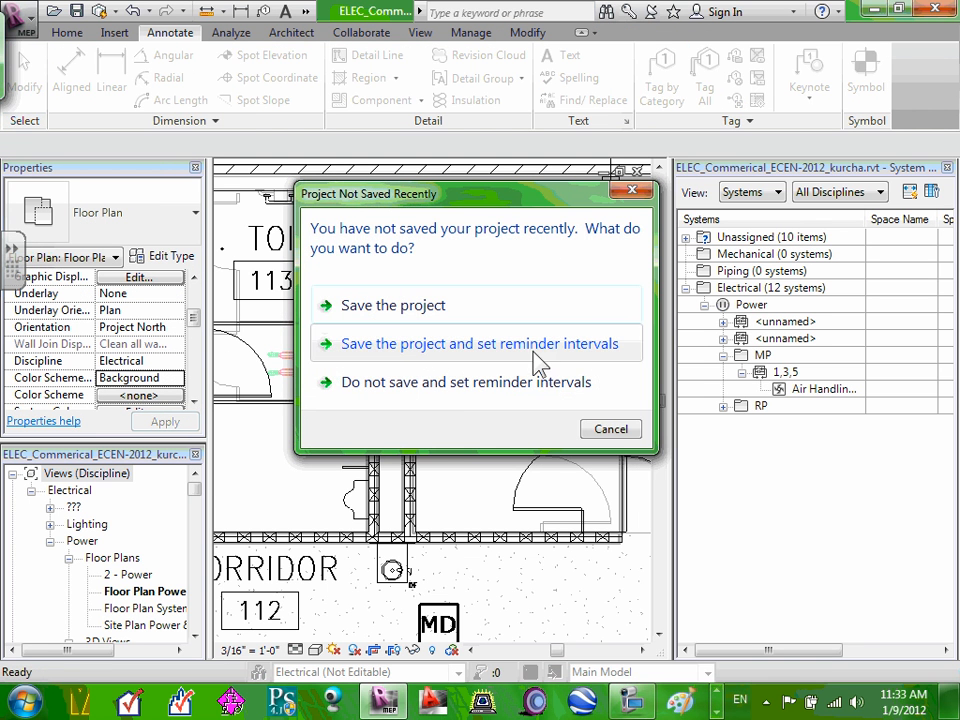
# Dismiss the save reminder and tag the exhaust fan by category with a horizontal tag on an attached leader
pyautogui.click(610, 428)
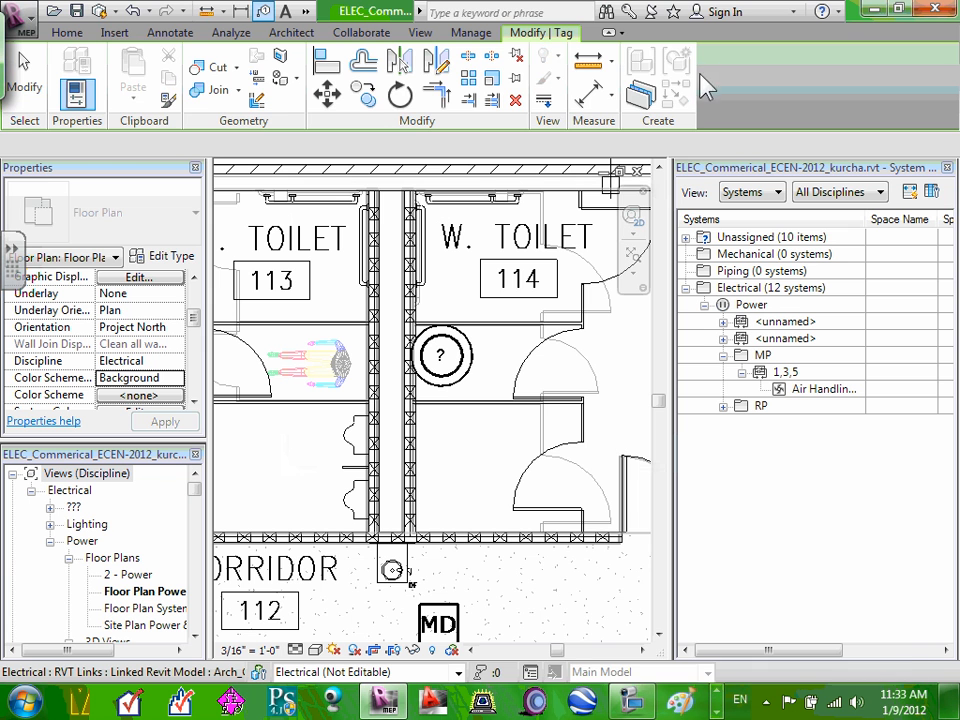
pyautogui.click(171, 33)
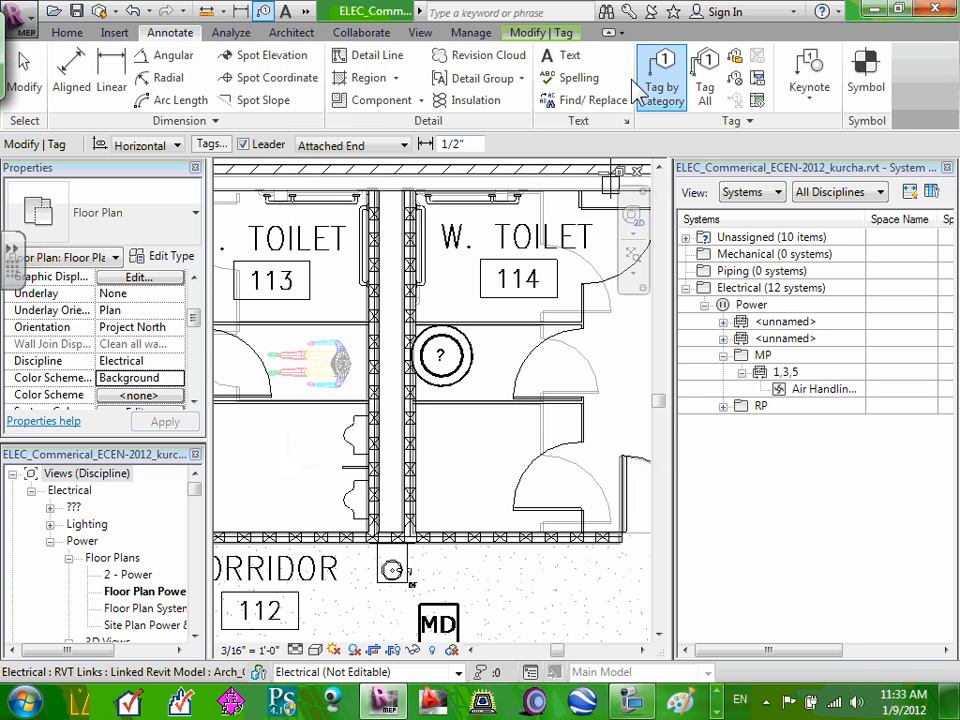
pyautogui.click(470, 367)
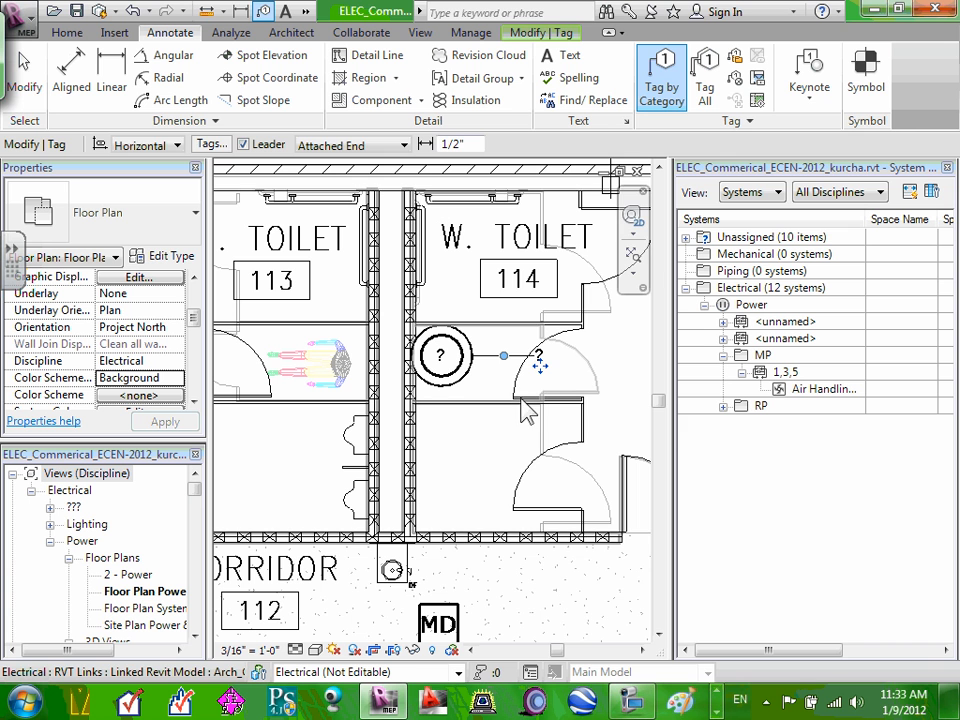
pyautogui.press('Escape')
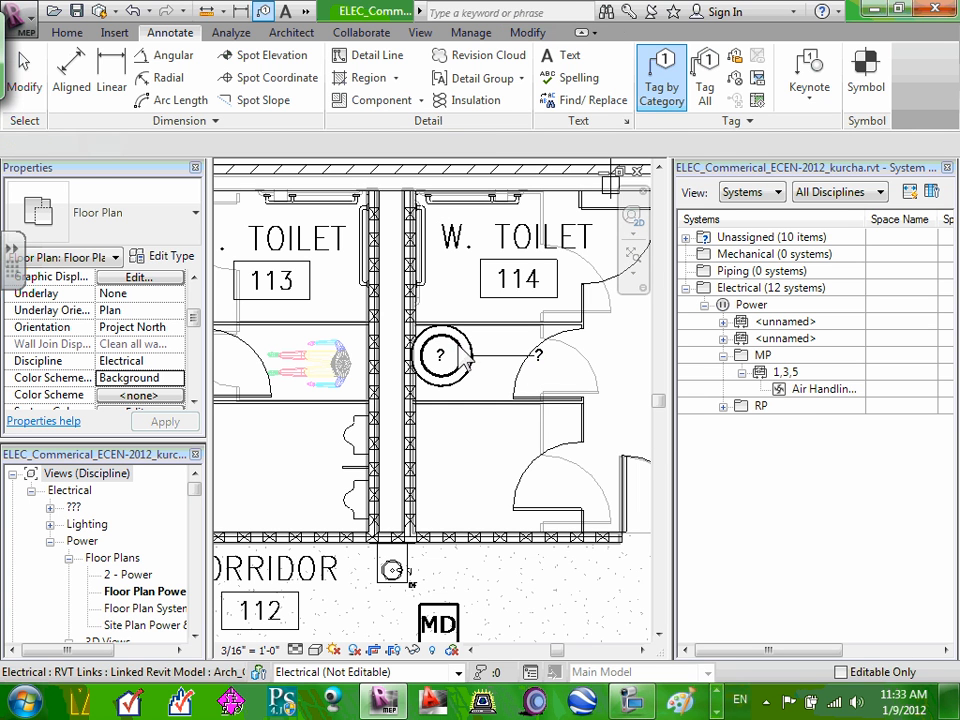
pyautogui.press('Escape')
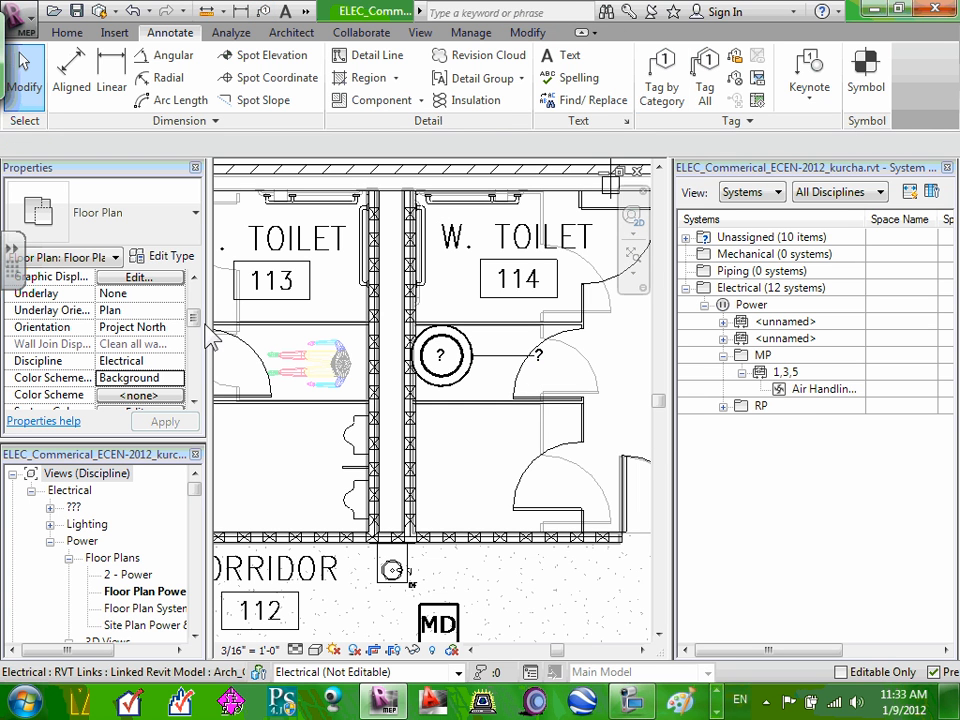
# Turn off the leader line of the exhaust fan's tag and check the tag's type properties without changing them
pyautogui.click(540, 360)
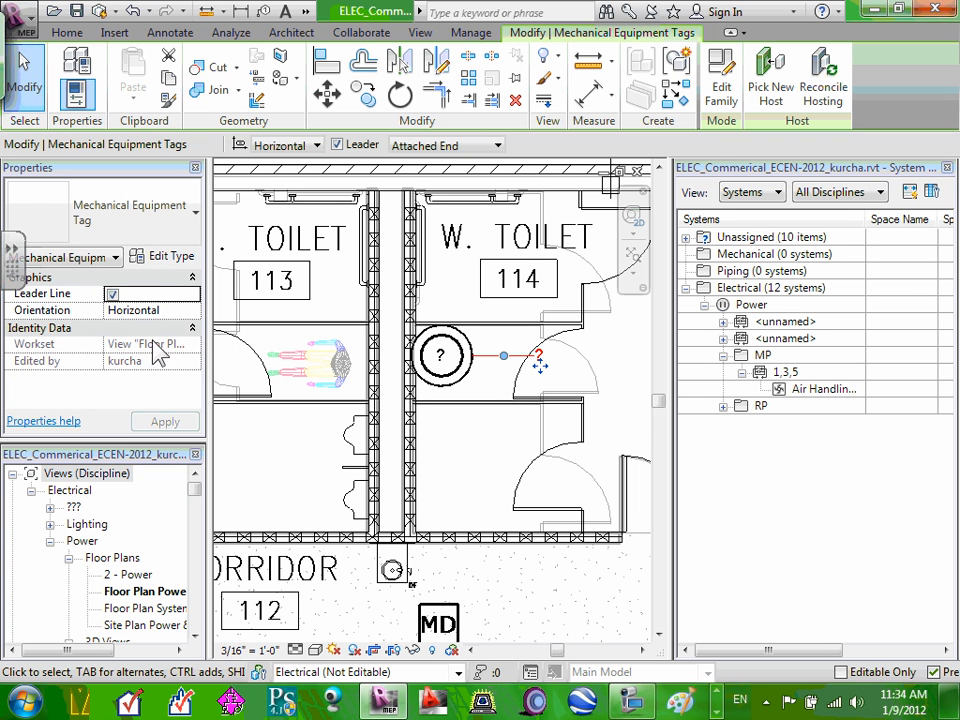
pyautogui.click(112, 294)
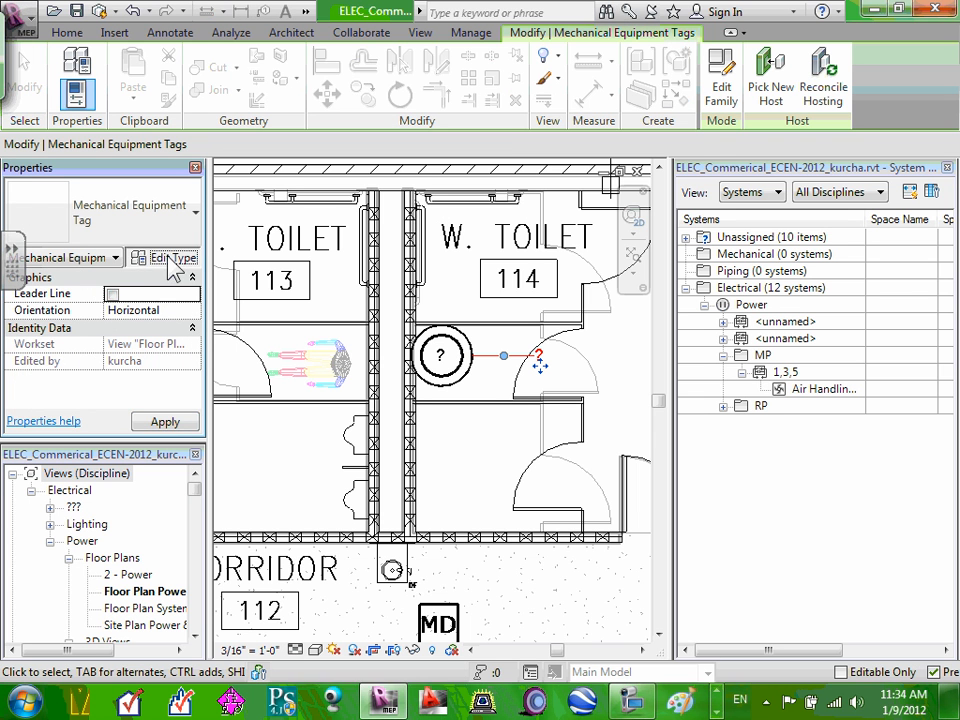
pyautogui.click(168, 257)
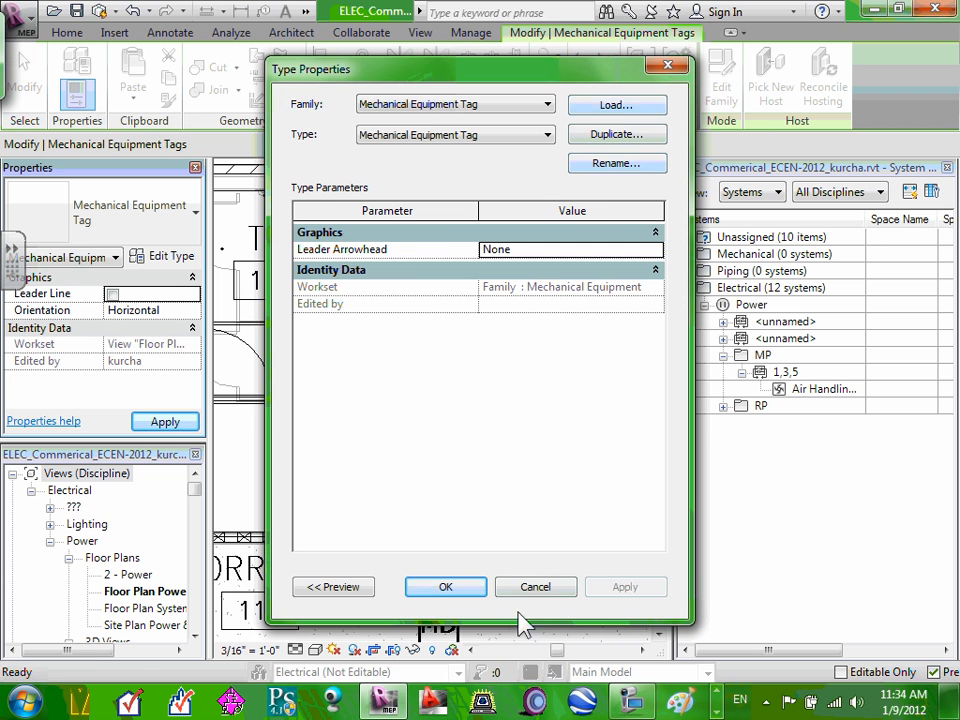
pyautogui.click(537, 587)
pyautogui.press('Escape')
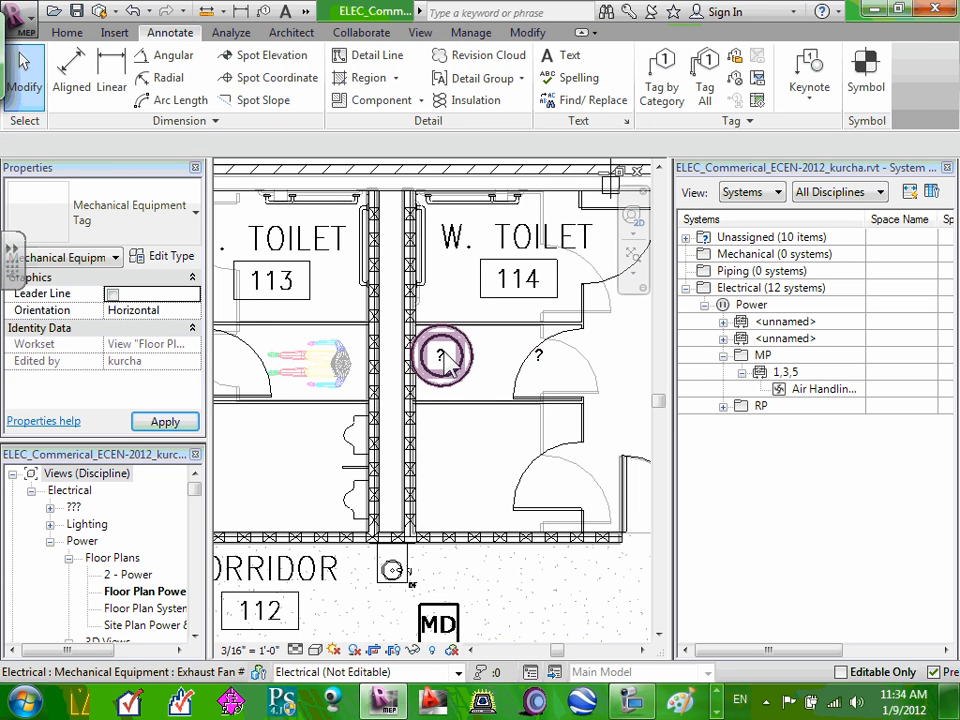
# Inspect the instance properties of the exhaust fan in W. Toilet 114 and of the air handling unit, leaving both deselected
pyautogui.click(442, 357)
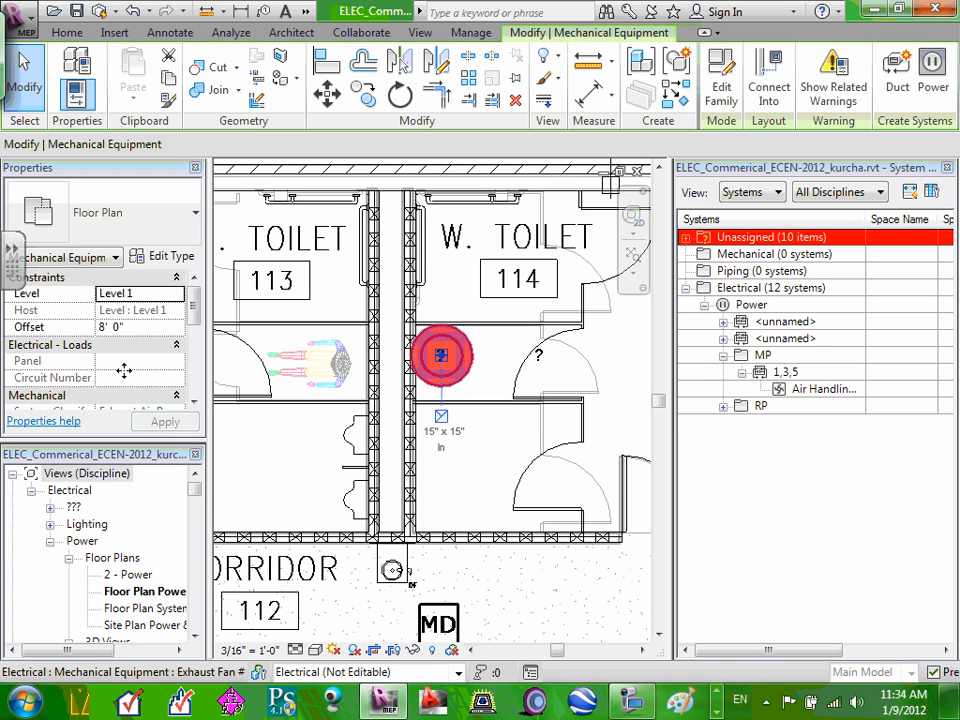
pyautogui.moveTo(197, 300)
pyautogui.mouseDown()
pyautogui.moveTo(198, 392)
pyautogui.moveTo(203, 322)
pyautogui.mouseUp()
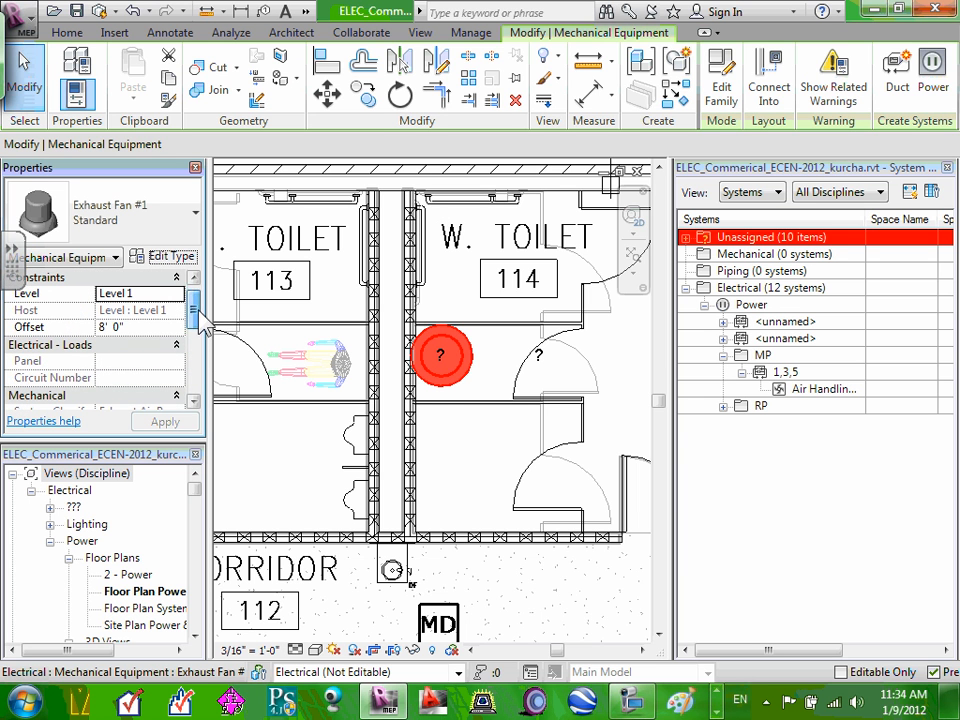
pyautogui.click(467, 325)
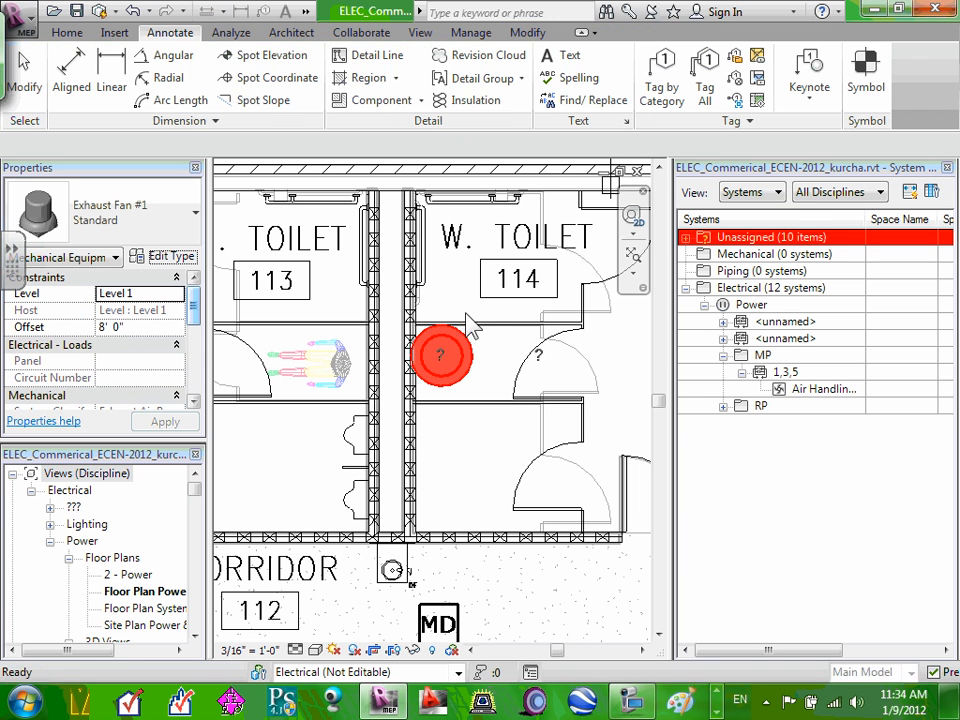
pyautogui.scroll(-4, 510, 317)
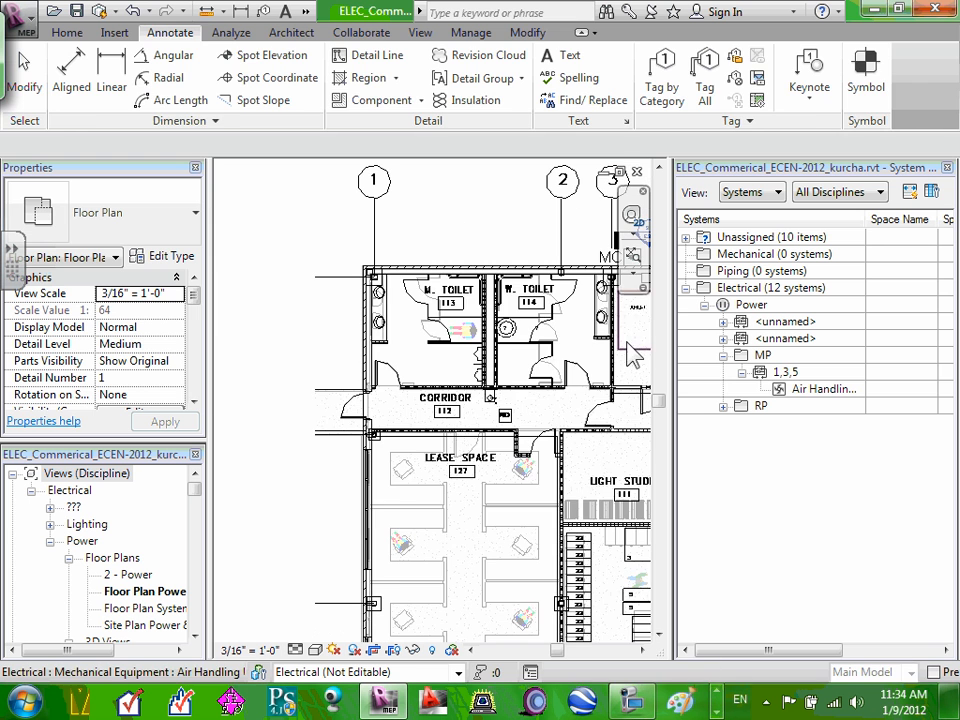
pyautogui.click(630, 342)
pyautogui.scroll(-2, 583, 346)
pyautogui.click(582, 343)
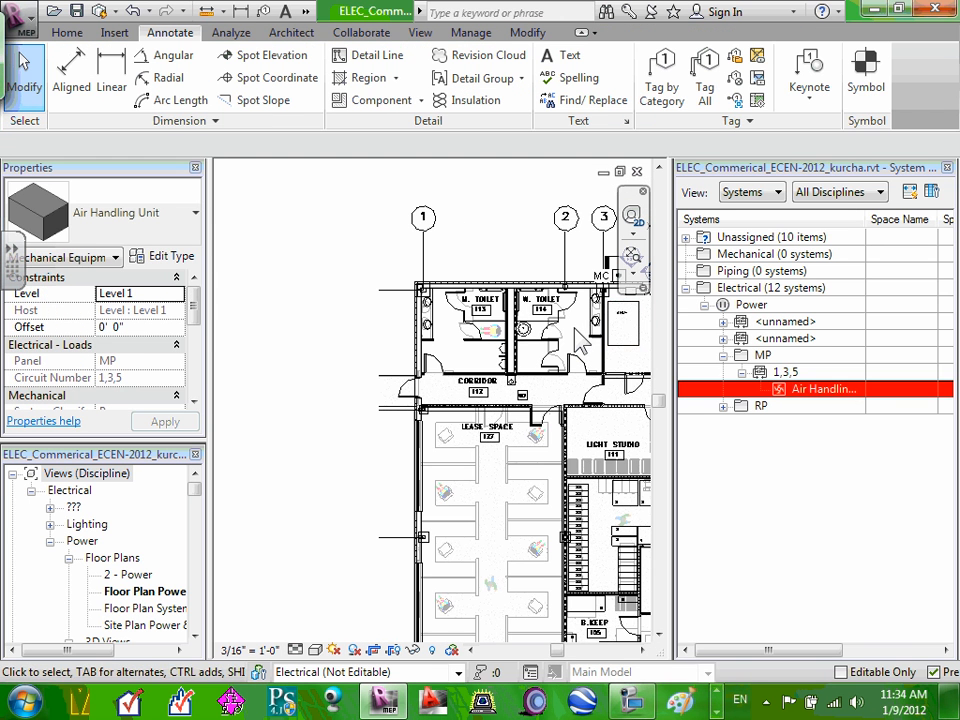
# Close the System Browser and compare the AHU-1 tag in Elec./Mech. 116 with the exhaust fan's tag
pyautogui.click(946, 169)
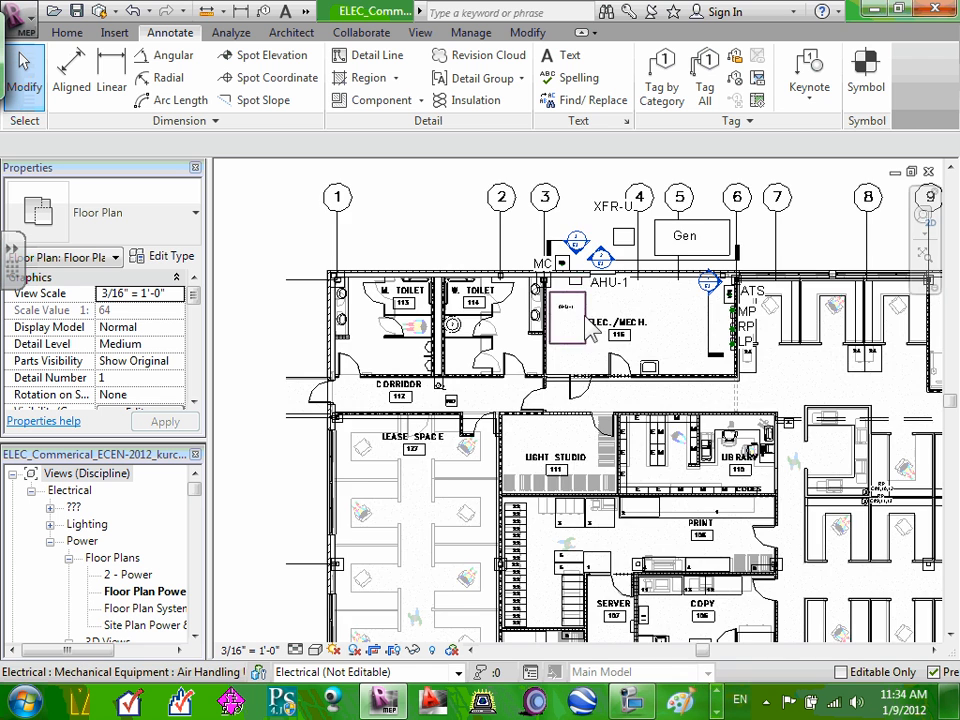
pyautogui.scroll(3, 563, 318)
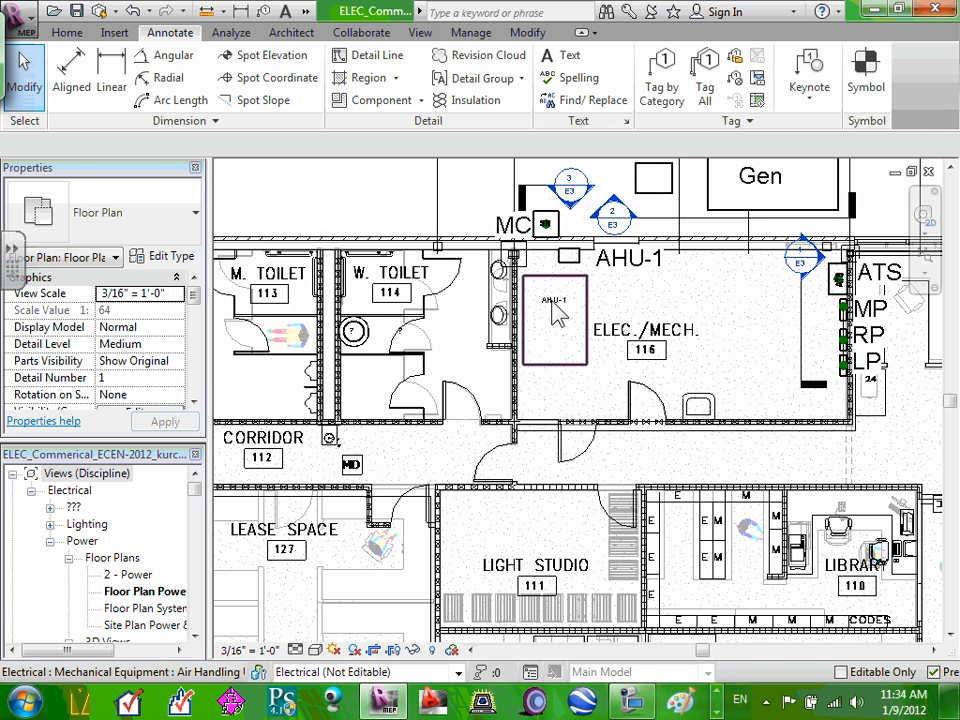
pyautogui.scroll(3, 553, 308)
pyautogui.scroll(-4, 563, 312)
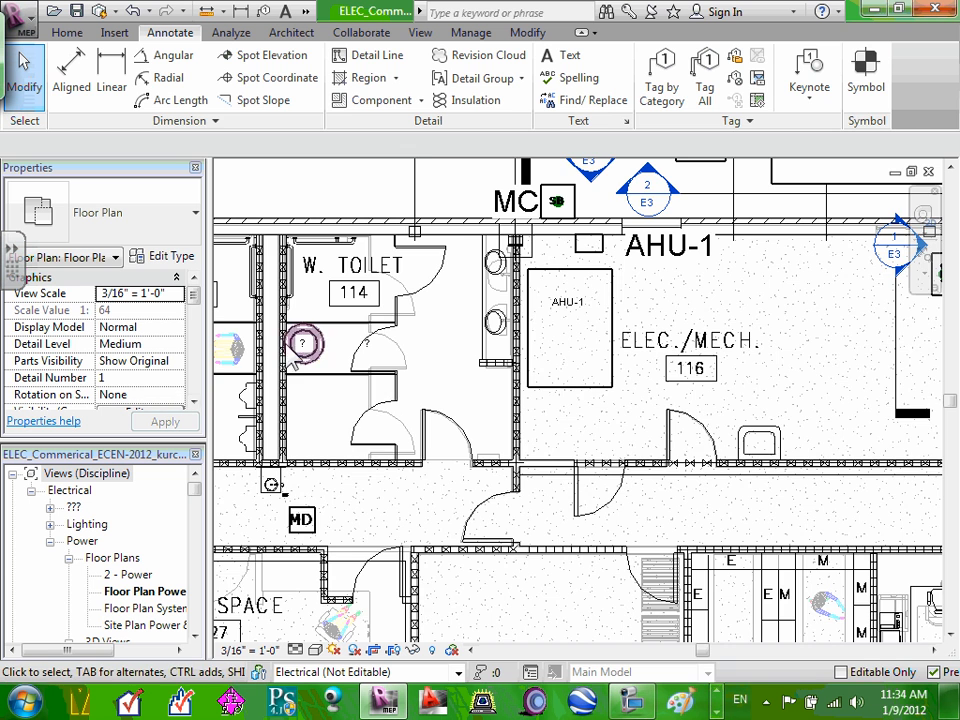
# Open the Exhaust Fan #1 family for editing, examine its model and connectors, and close it without changes
pyautogui.scroll(3, 306, 338)
pyautogui.click(311, 350)
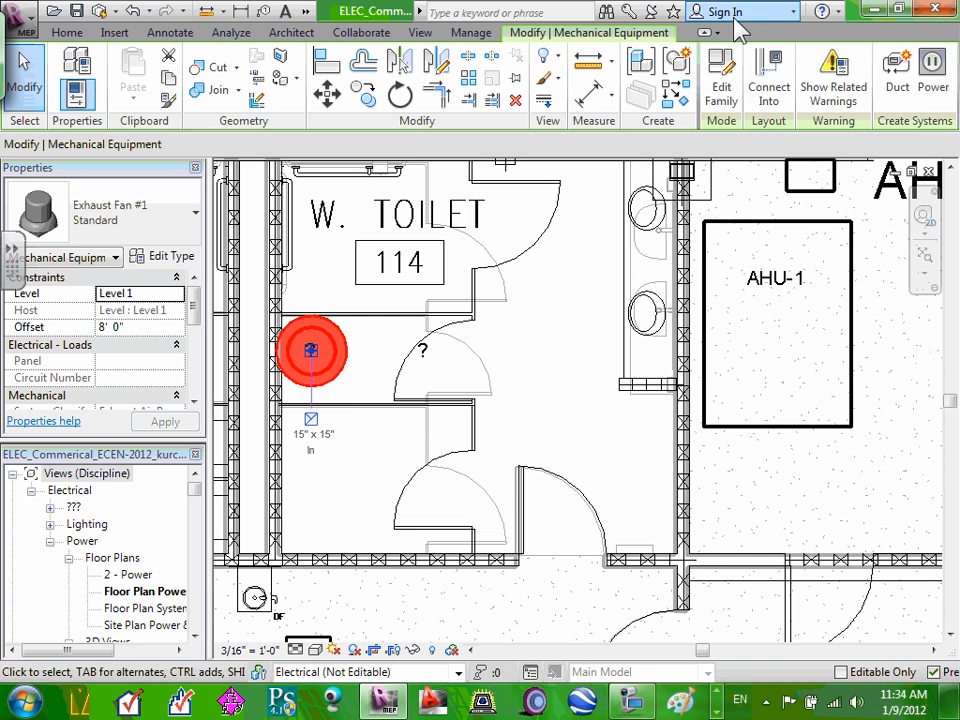
pyautogui.click(722, 78)
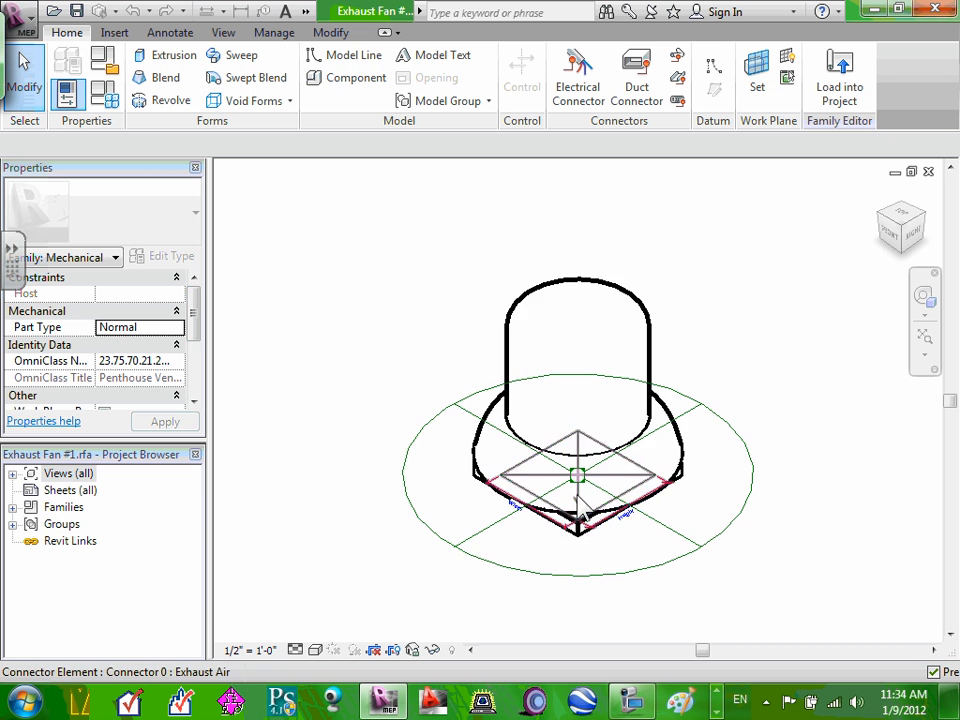
pyautogui.scroll(5, 582, 500)
pyautogui.scroll(-5, 507, 555)
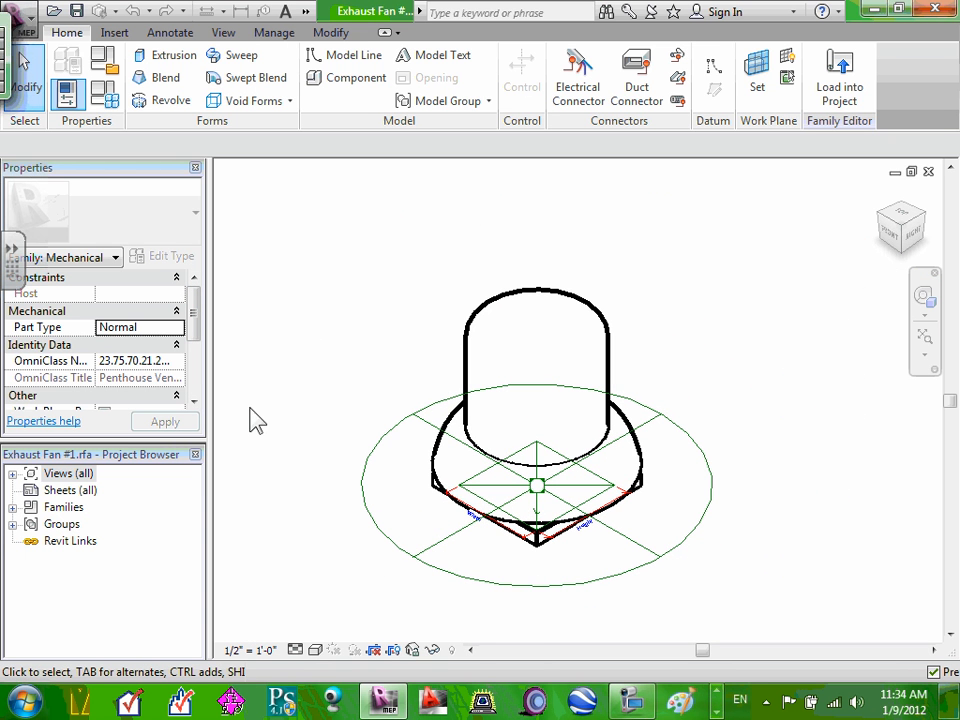
pyautogui.scroll(-3, 525, 313)
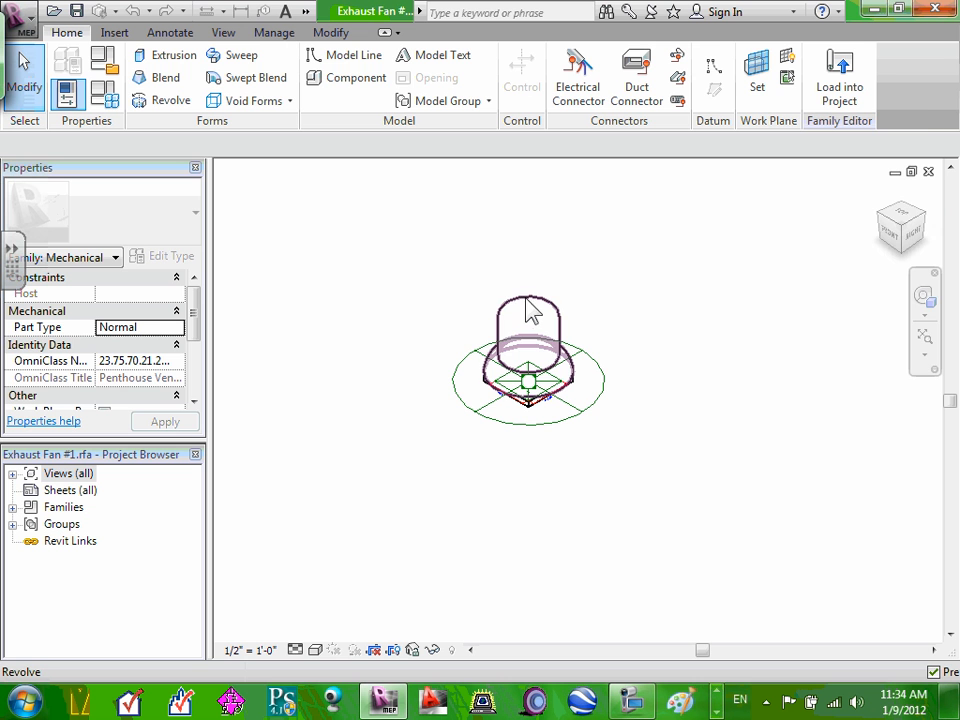
pyautogui.click(929, 173)
pyautogui.click(535, 367)
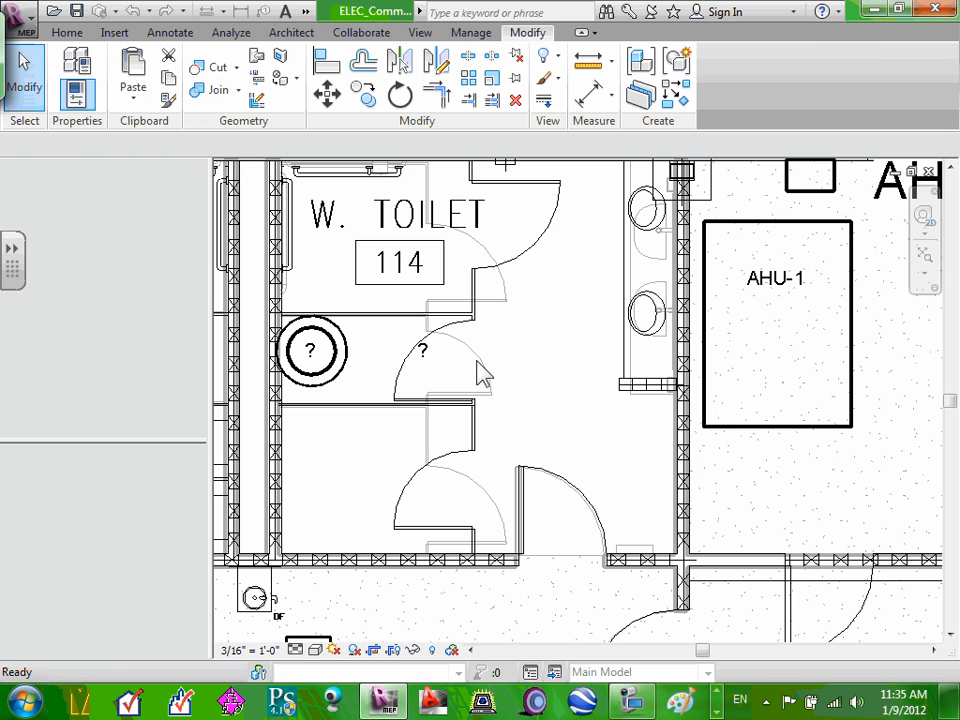
# Open the Mechanical Equipment Tag family for editing from the tag placed on the exhaust fan
pyautogui.click(312, 352)
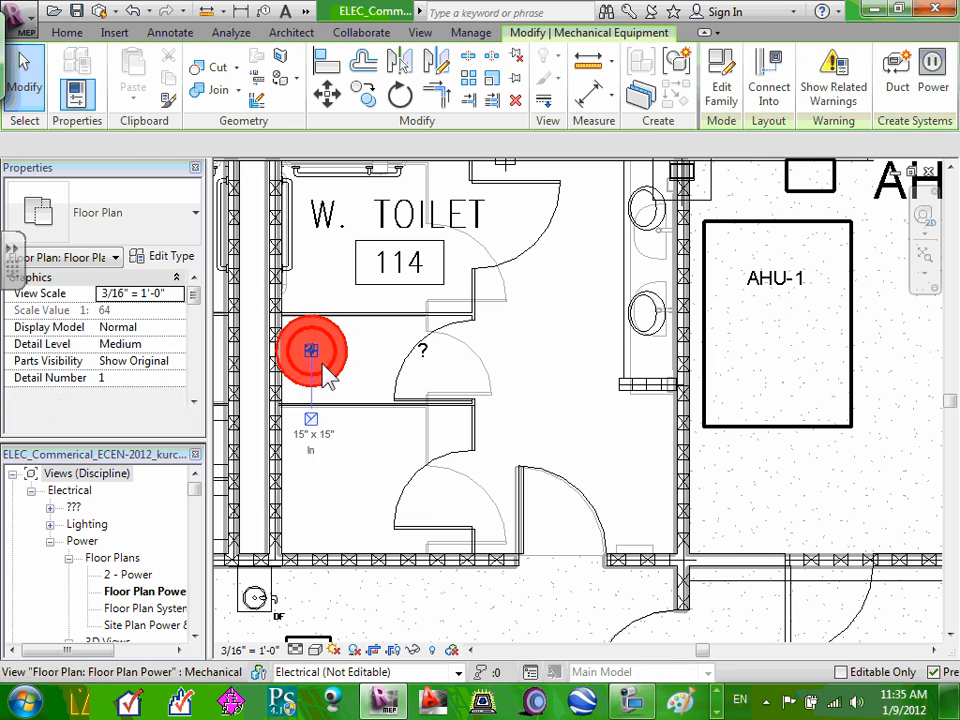
pyautogui.press('Escape')
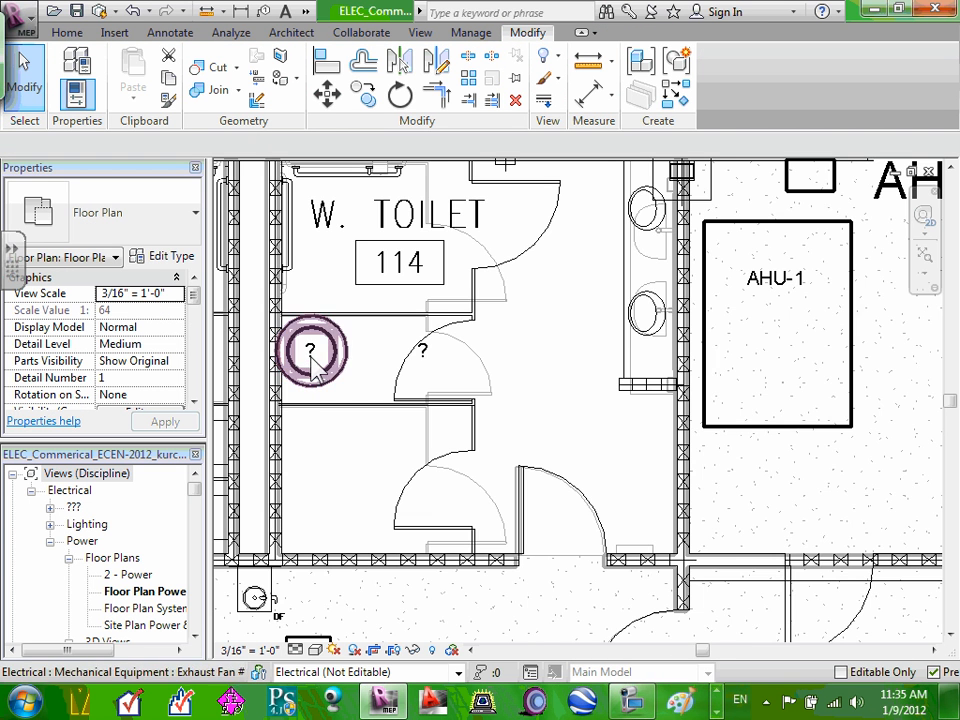
pyautogui.scroll(3, 316, 368)
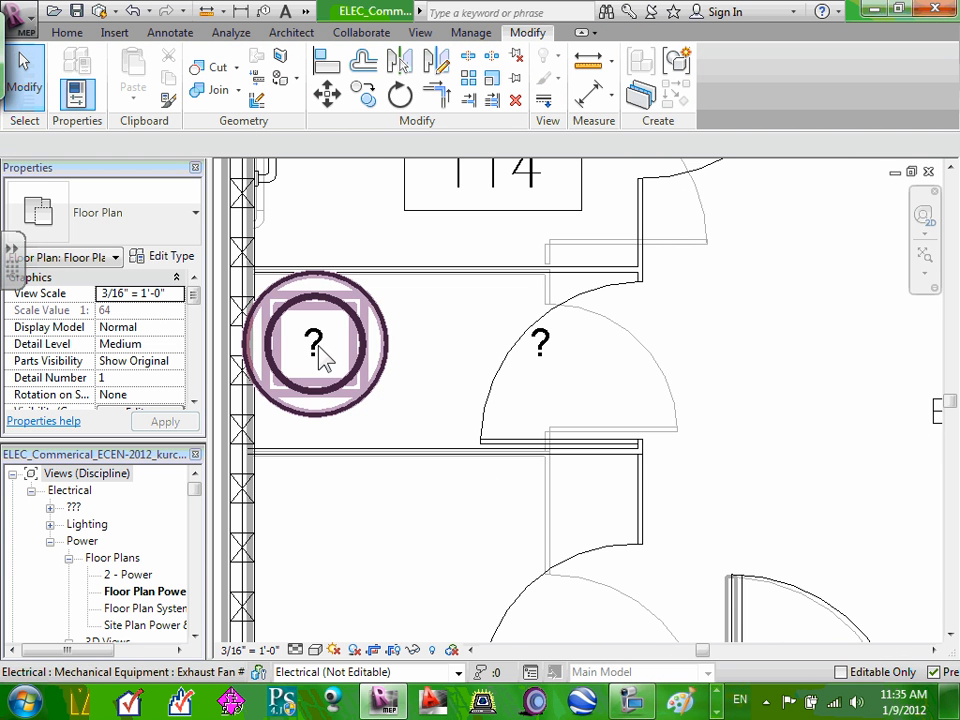
pyautogui.click(314, 346)
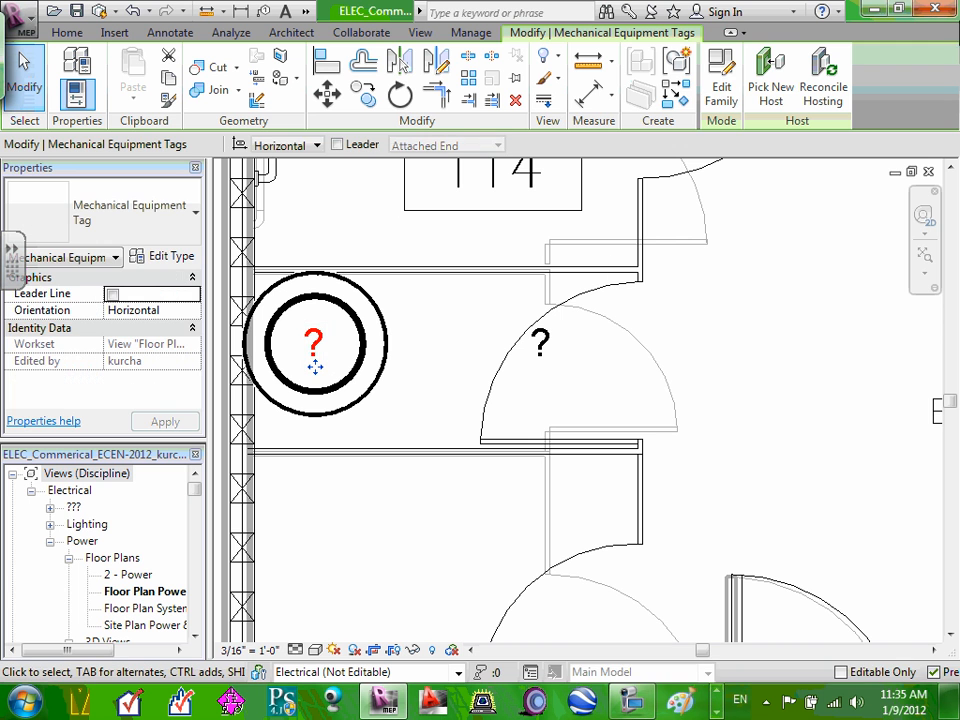
pyautogui.click(720, 95)
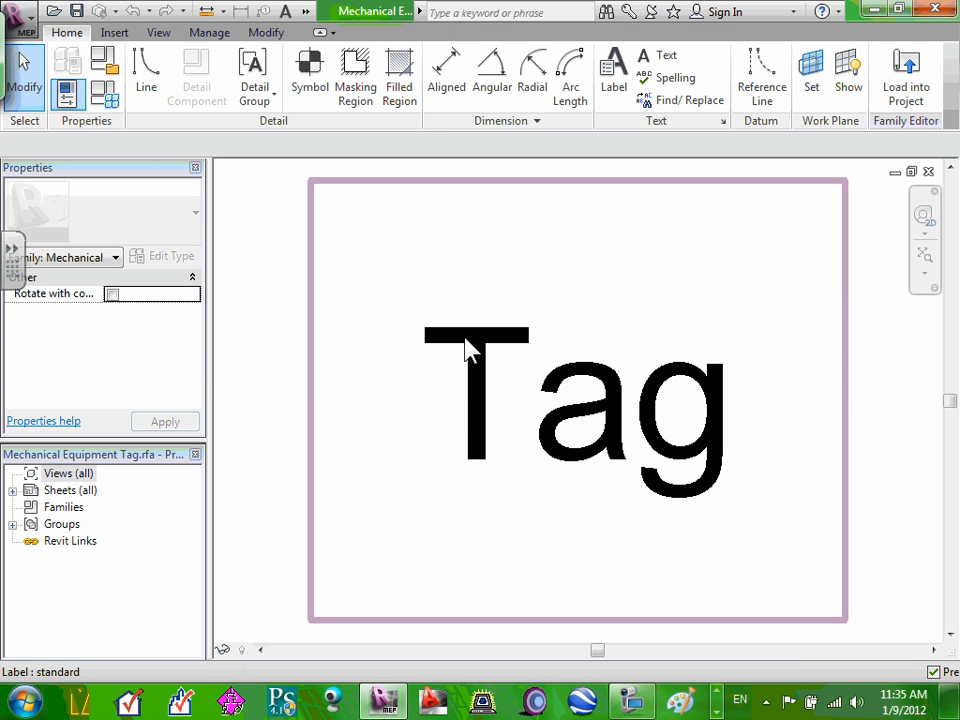
# Edit the tag family's label to use the Type Comments parameter in place of the Tag parameter
pyautogui.click(466, 350)
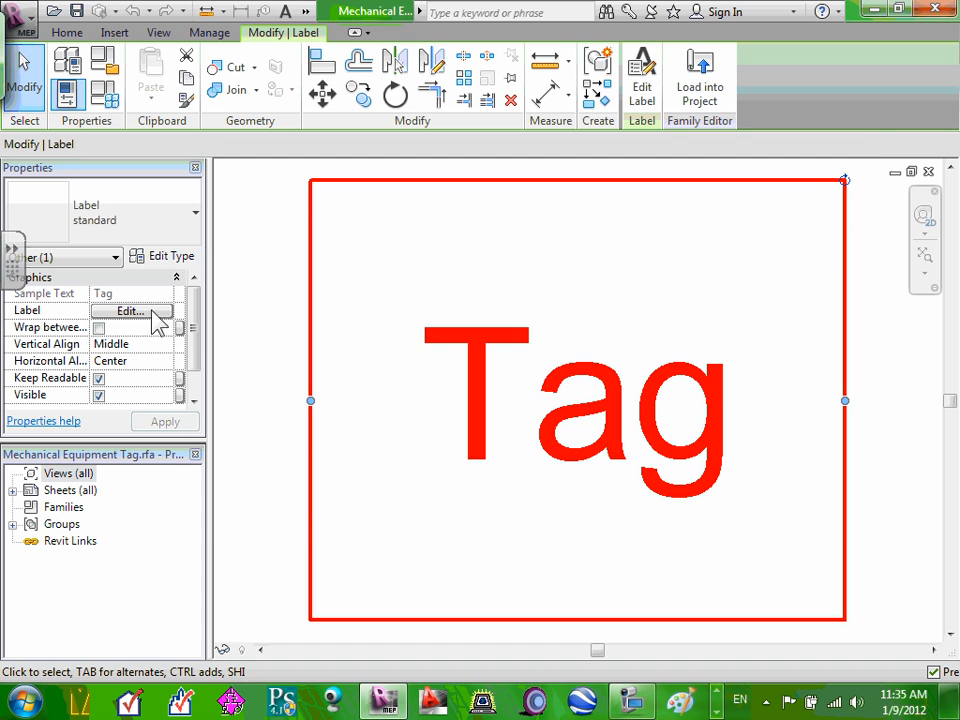
pyautogui.click(152, 312)
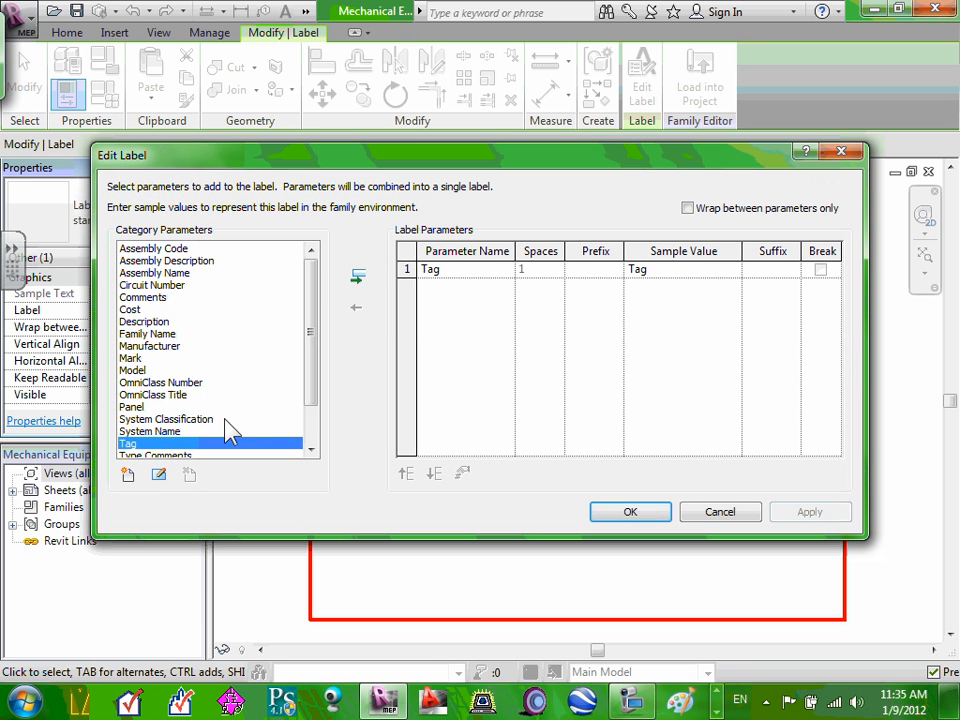
pyautogui.moveTo(315, 358); pyautogui.dragTo(313, 396)
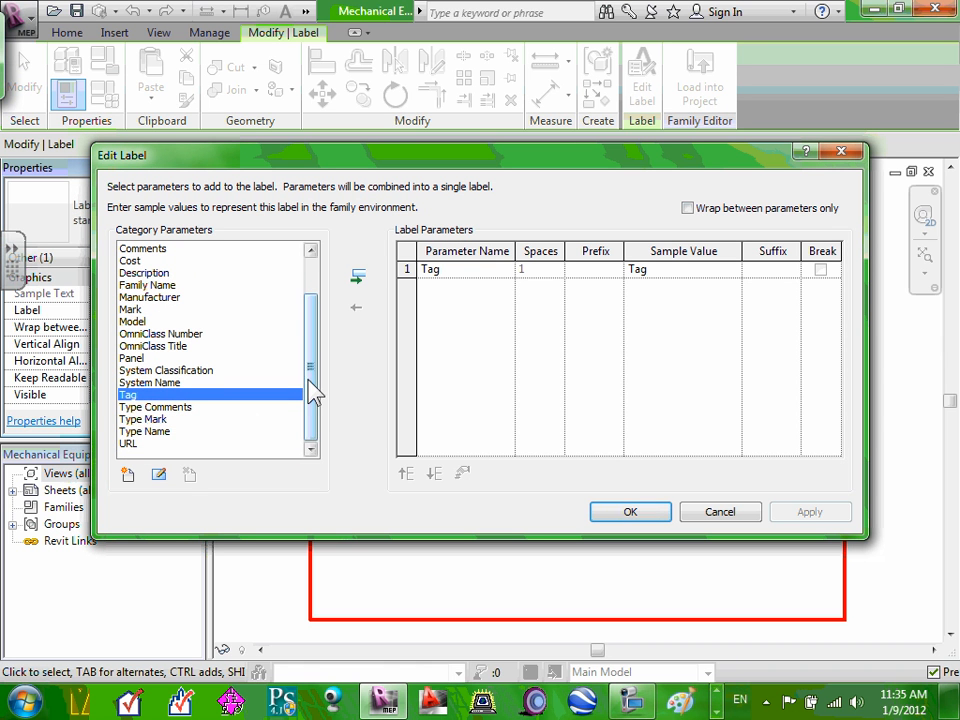
pyautogui.moveTo(312, 398)
pyautogui.mouseDown()
pyautogui.moveTo(314, 350)
pyautogui.moveTo(311, 392)
pyautogui.mouseUp()
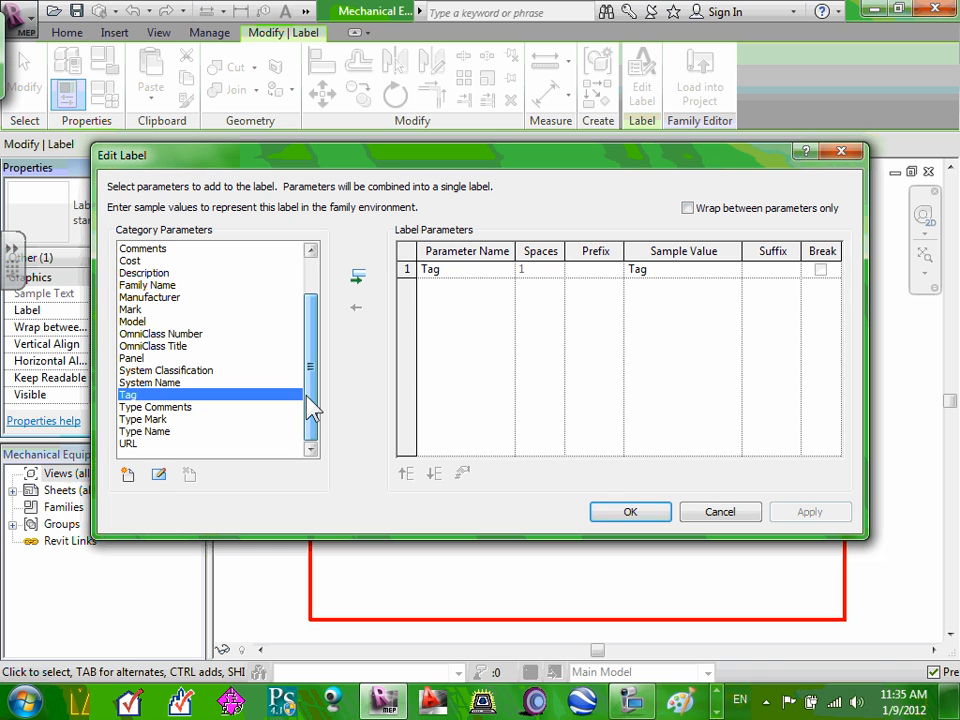
pyautogui.click(211, 408)
pyautogui.click(357, 276)
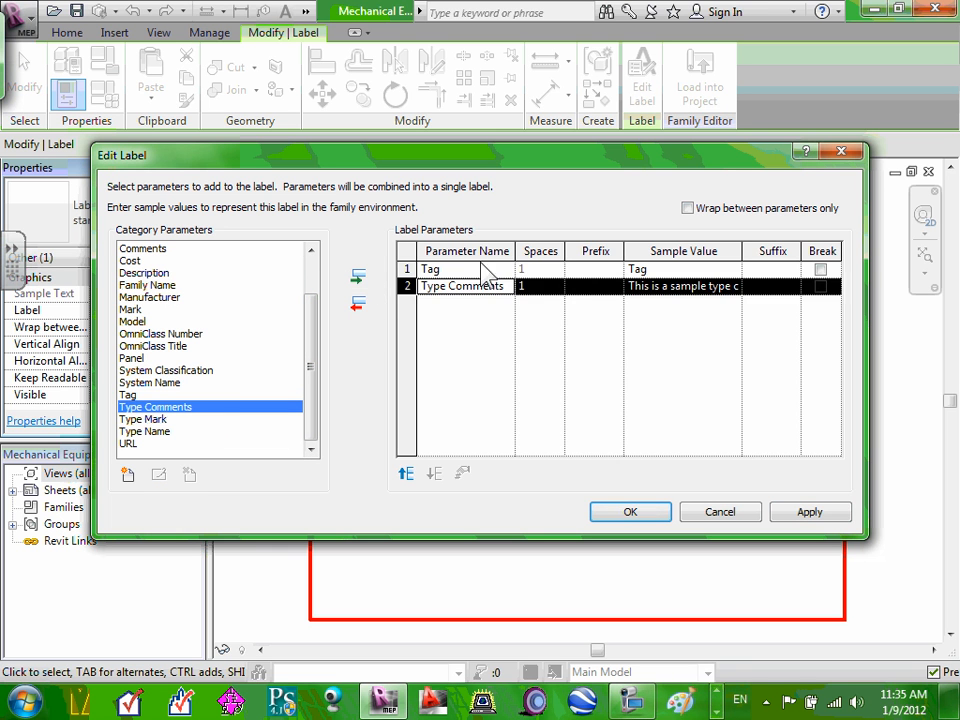
pyautogui.click(478, 268)
pyautogui.click(357, 305)
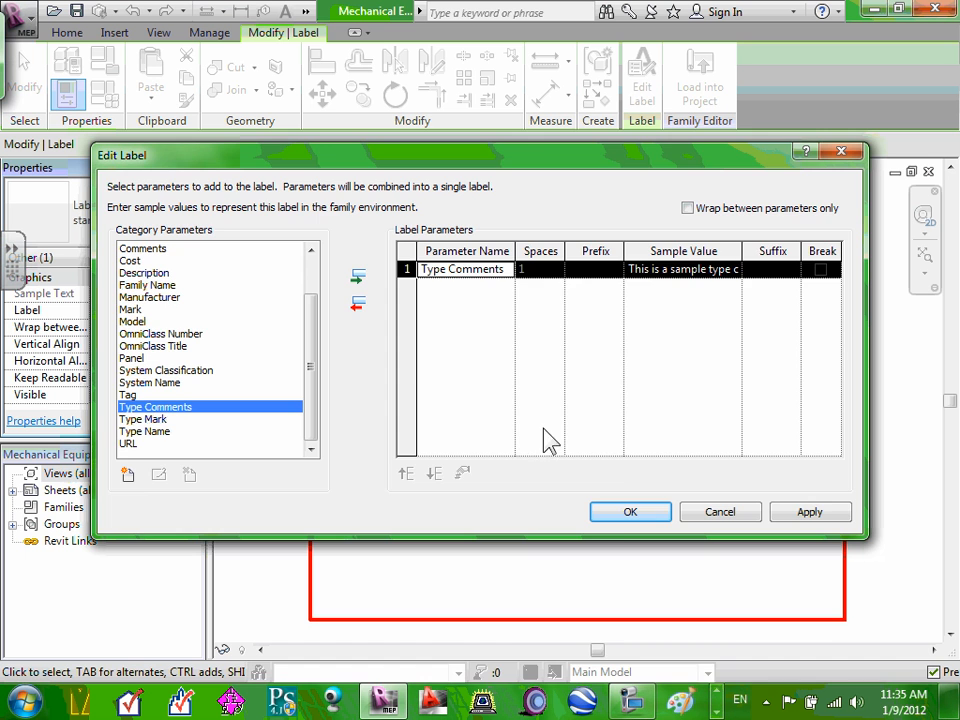
pyautogui.click(628, 513)
# Review the resized label and recheck its parameters, closing the label settings without changes
pyautogui.scroll(-3, 602, 370)
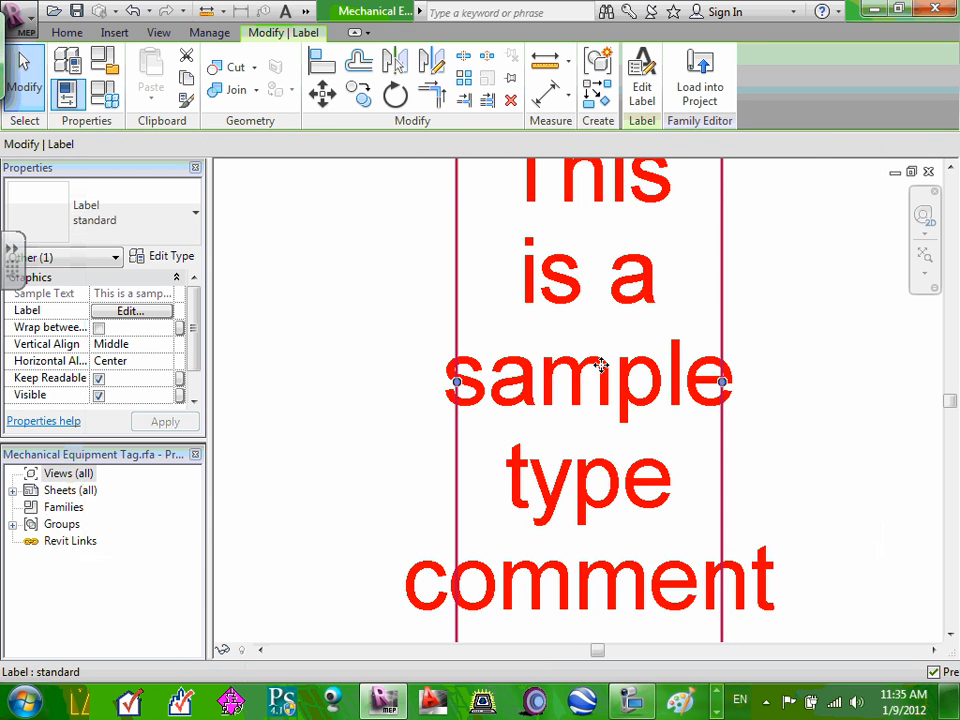
pyautogui.scroll(-2, 600, 365)
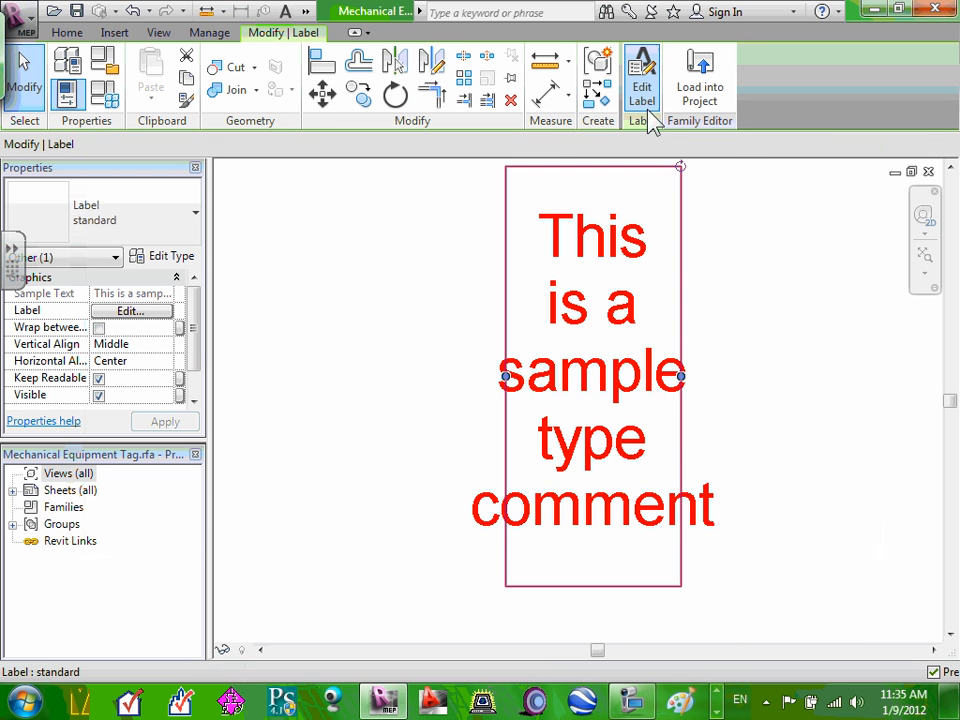
pyautogui.click(642, 92)
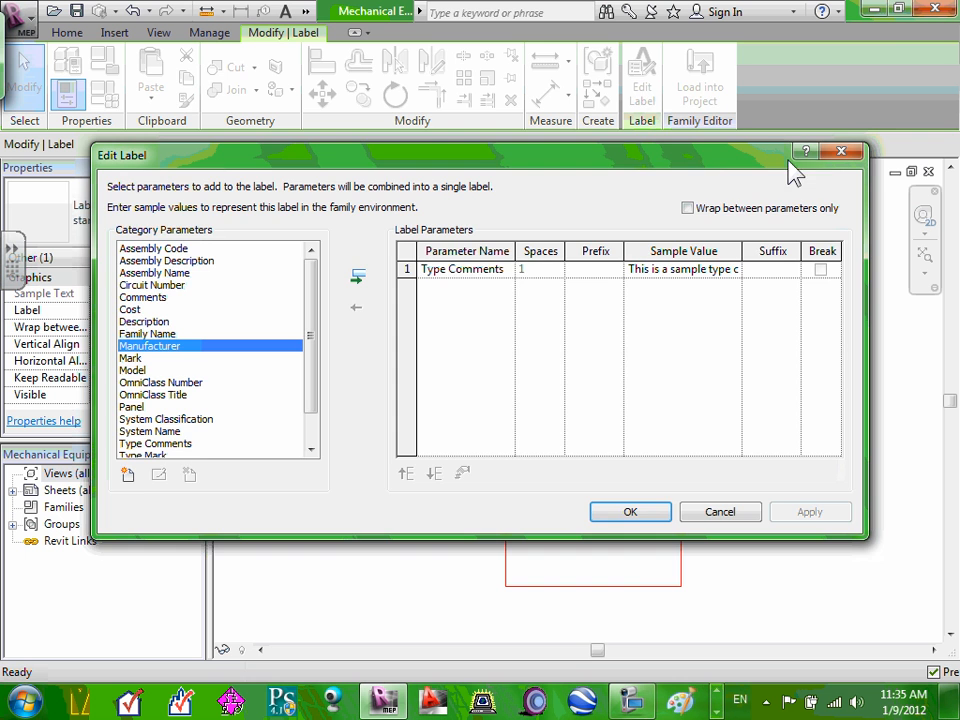
pyautogui.click(843, 151)
# Load the modified Mechanical Equipment Tag family into the electrical project, agreeing to make the family editable
pyautogui.click(705, 102)
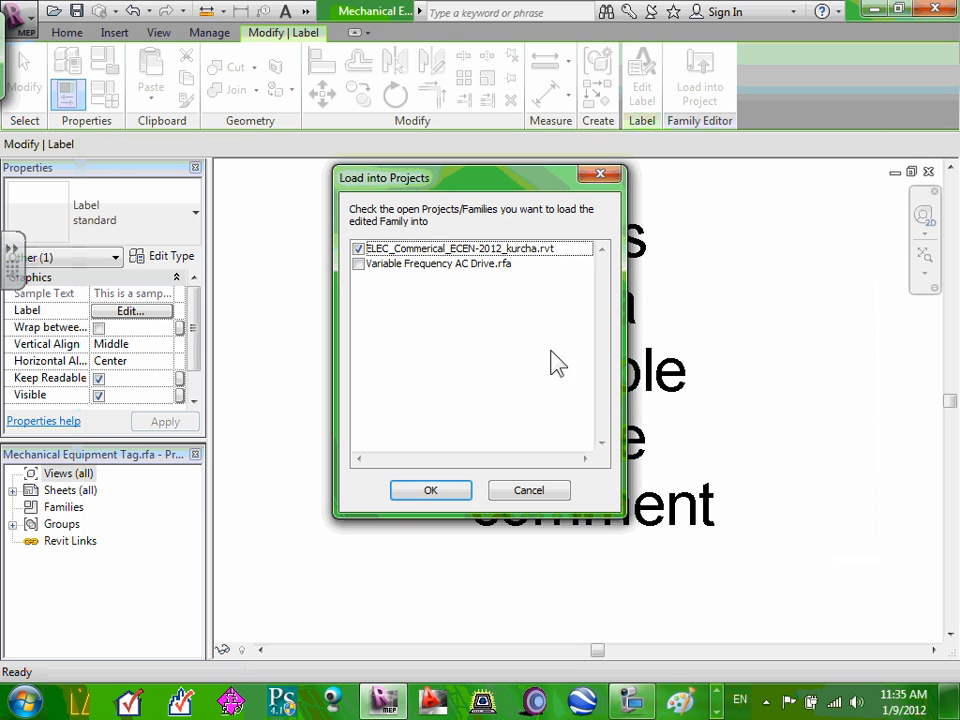
pyautogui.click(430, 490)
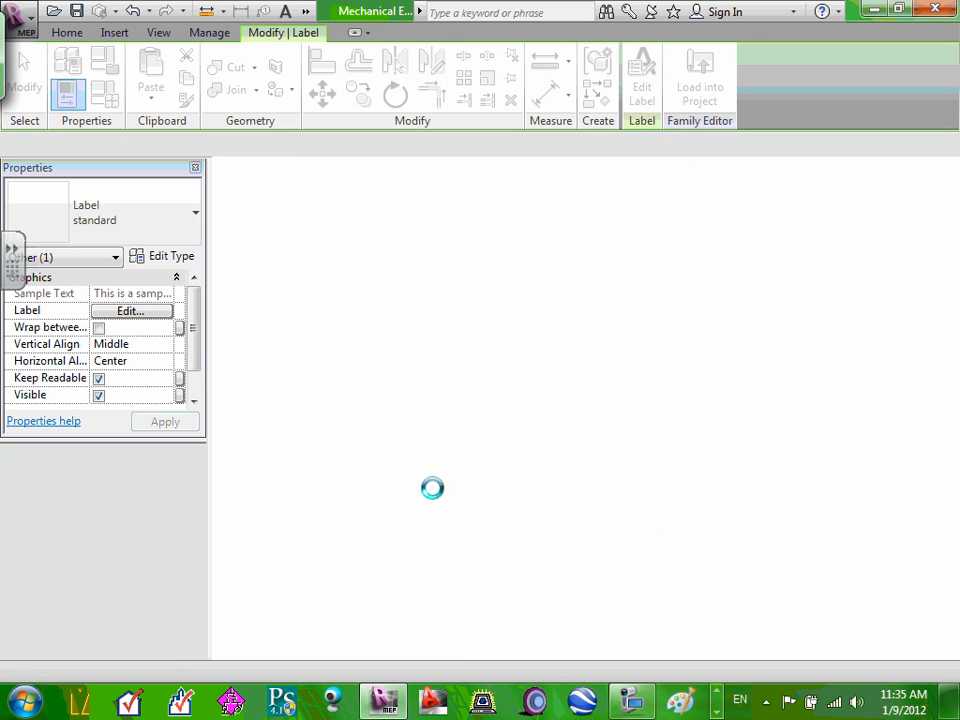
pyautogui.click(469, 313)
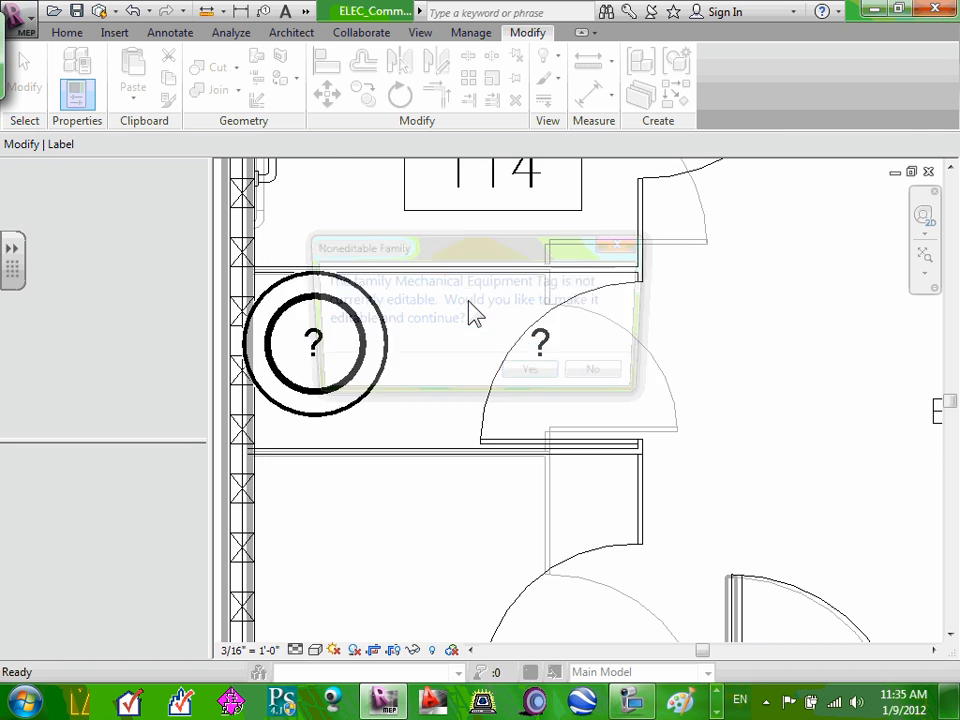
pyautogui.click(534, 377)
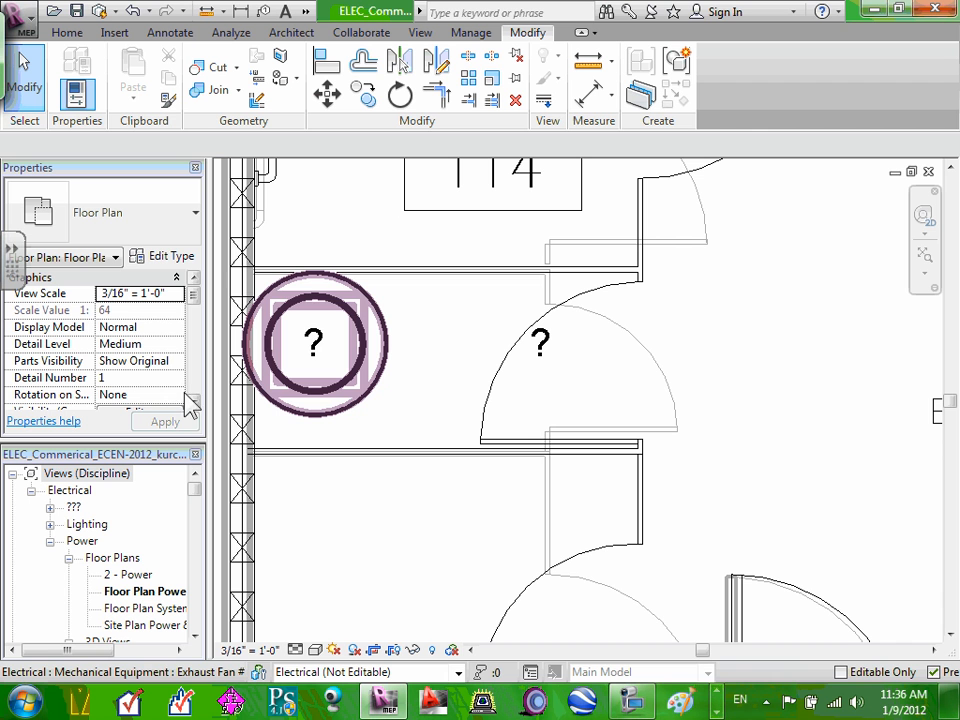
# Check the identity data of the exhaust fan in W. Toilet 114, including its comments, and deselect the fan
pyautogui.click(390, 362)
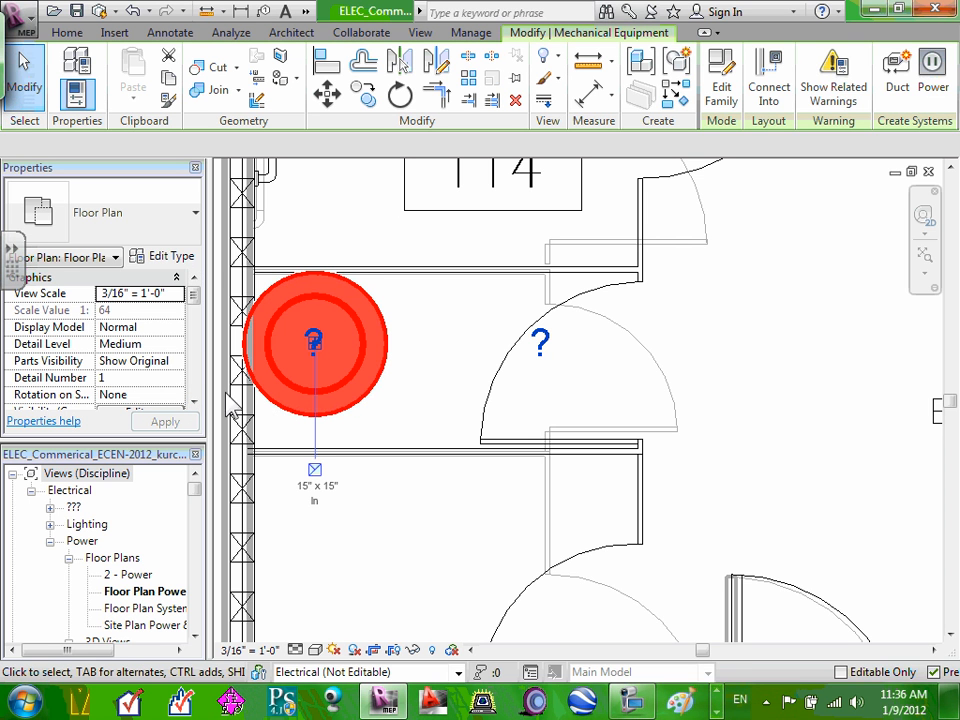
pyautogui.moveTo(196, 315); pyautogui.dragTo(196, 358)
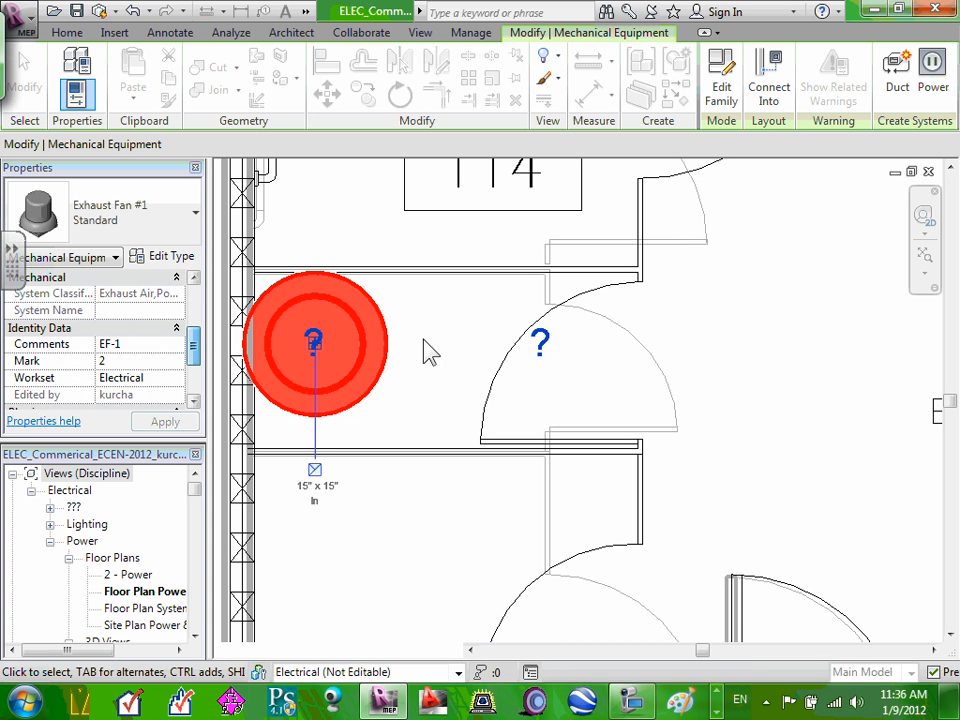
pyautogui.click(468, 334)
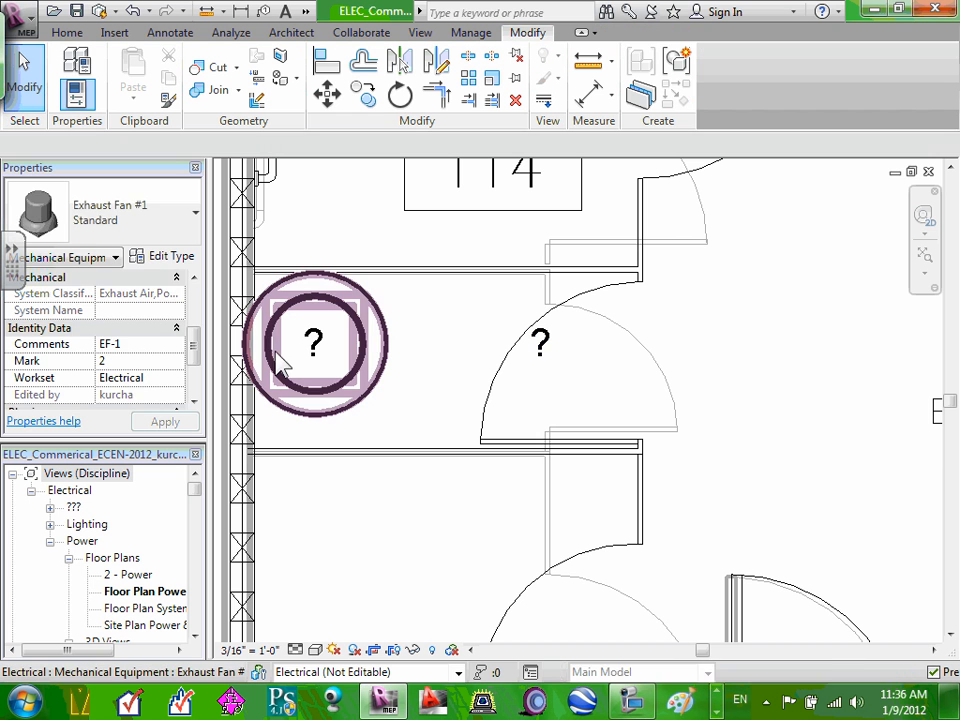
pyautogui.moveTo(191, 304); pyautogui.dragTo(191, 364)
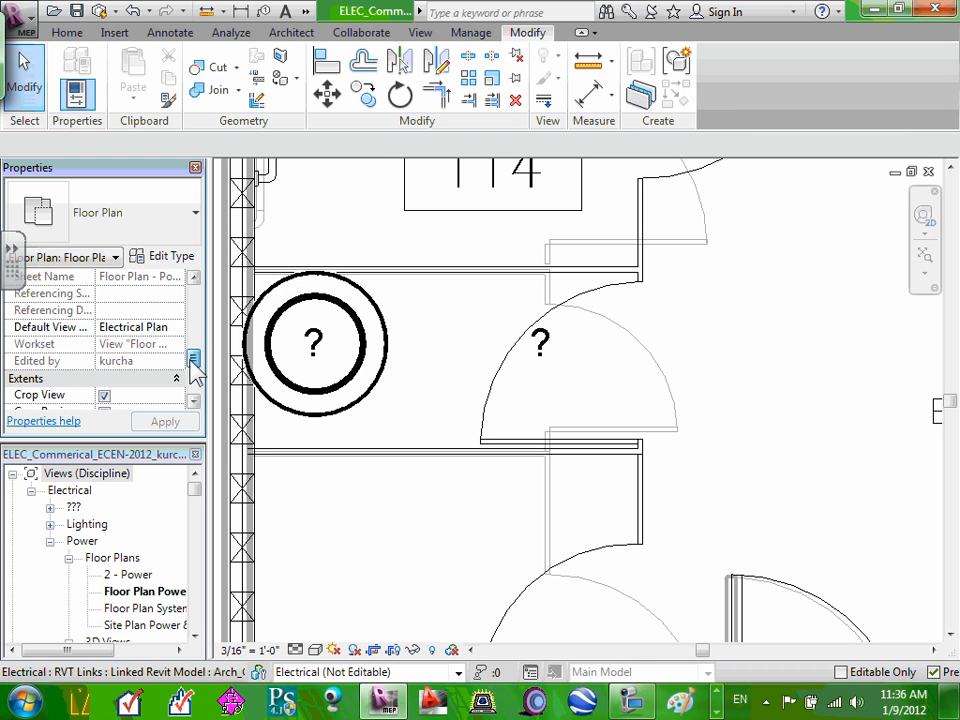
# Recheck the Comments and Mark values in the exhaust fan's properties
pyautogui.click(400, 350)
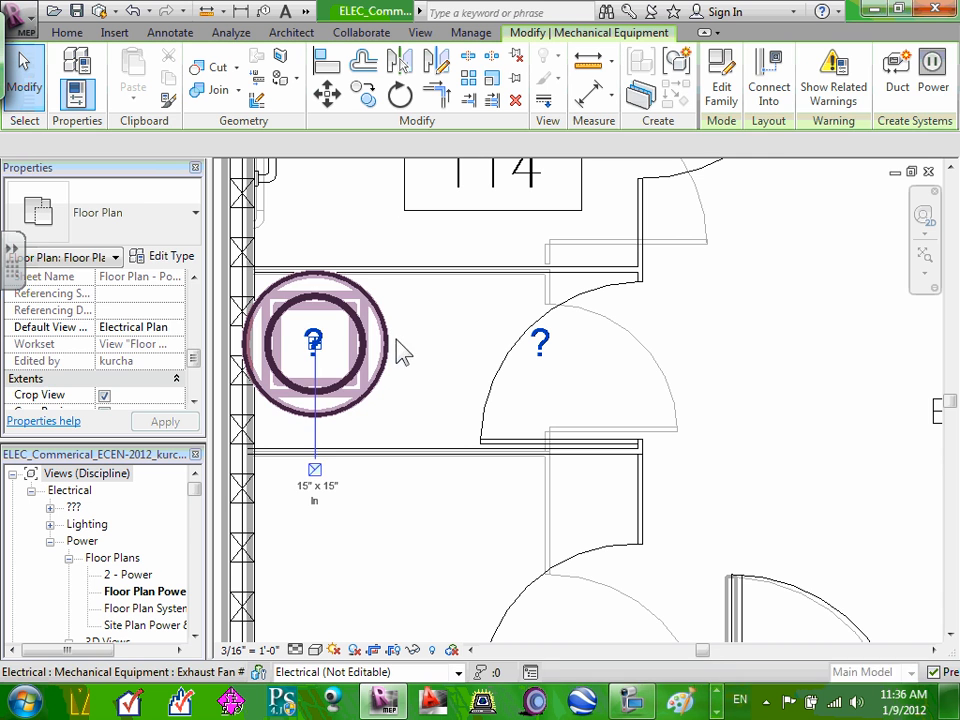
pyautogui.moveTo(197, 318); pyautogui.dragTo(191, 368)
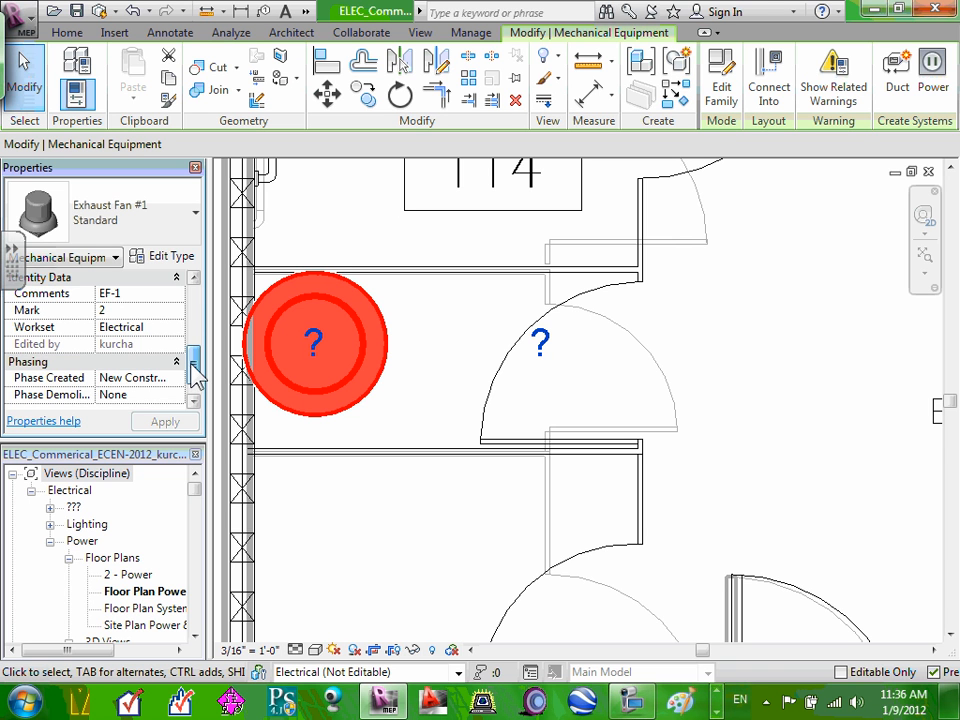
pyautogui.moveTo(190, 363); pyautogui.dragTo(198, 353)
pyautogui.click(452, 323)
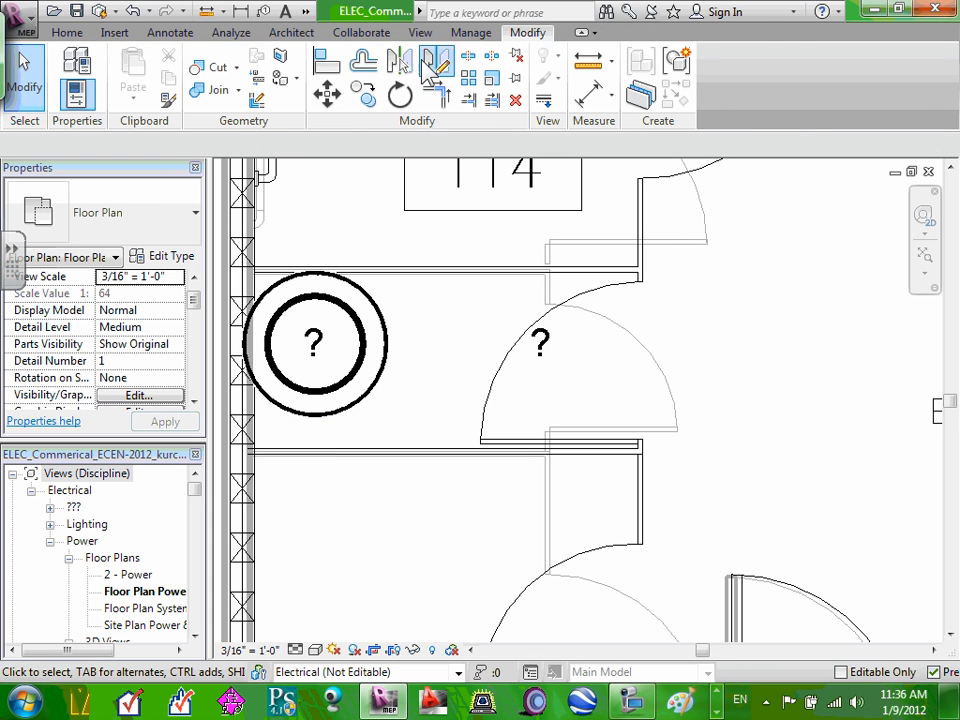
pyautogui.click(67, 32)
pyautogui.click(640, 88)
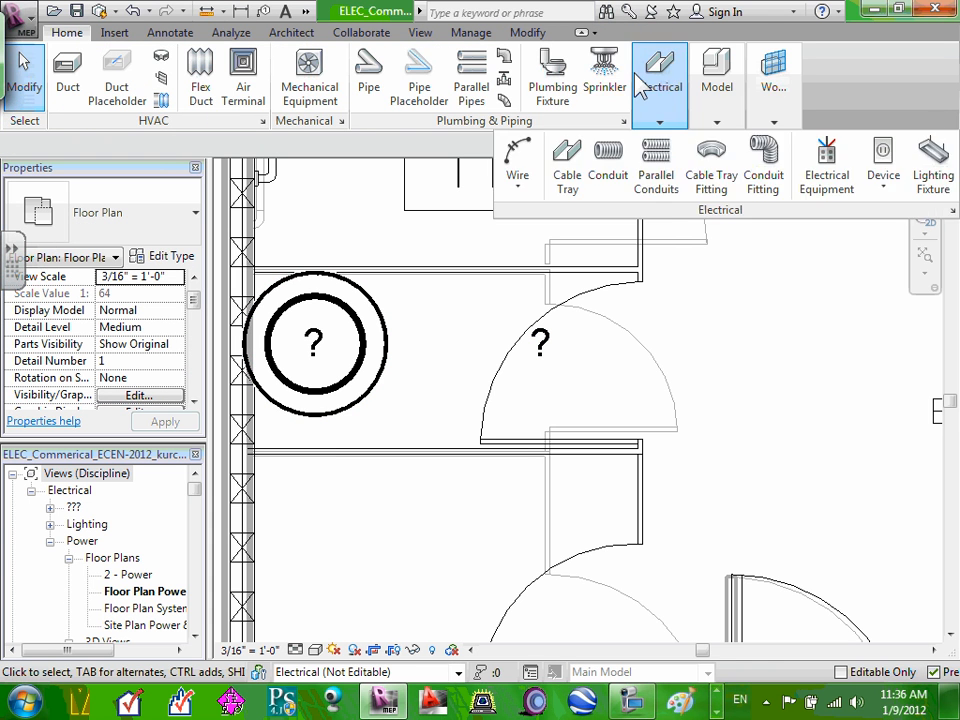
pyautogui.click(260, 35)
pyautogui.click(168, 32)
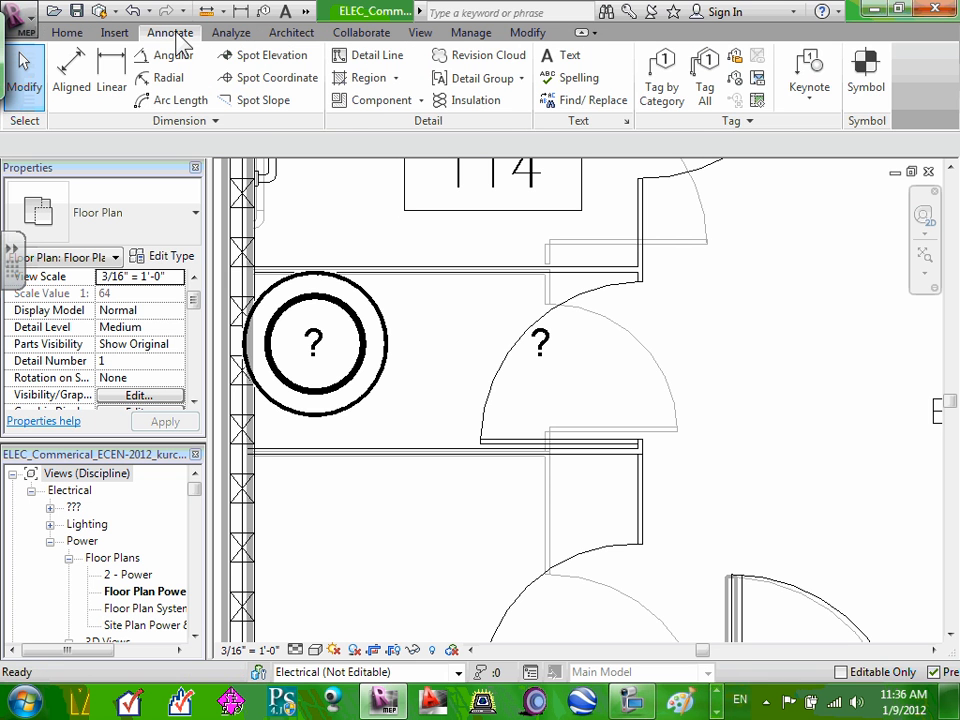
pyautogui.click(664, 76)
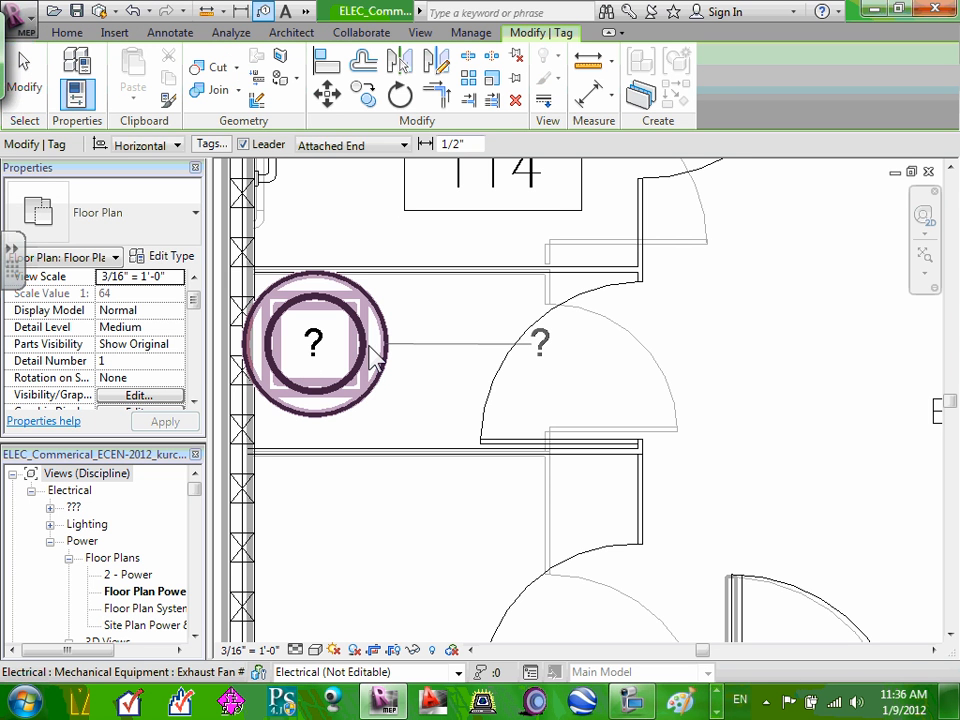
pyautogui.press('Escape')
pyautogui.press('Escape')
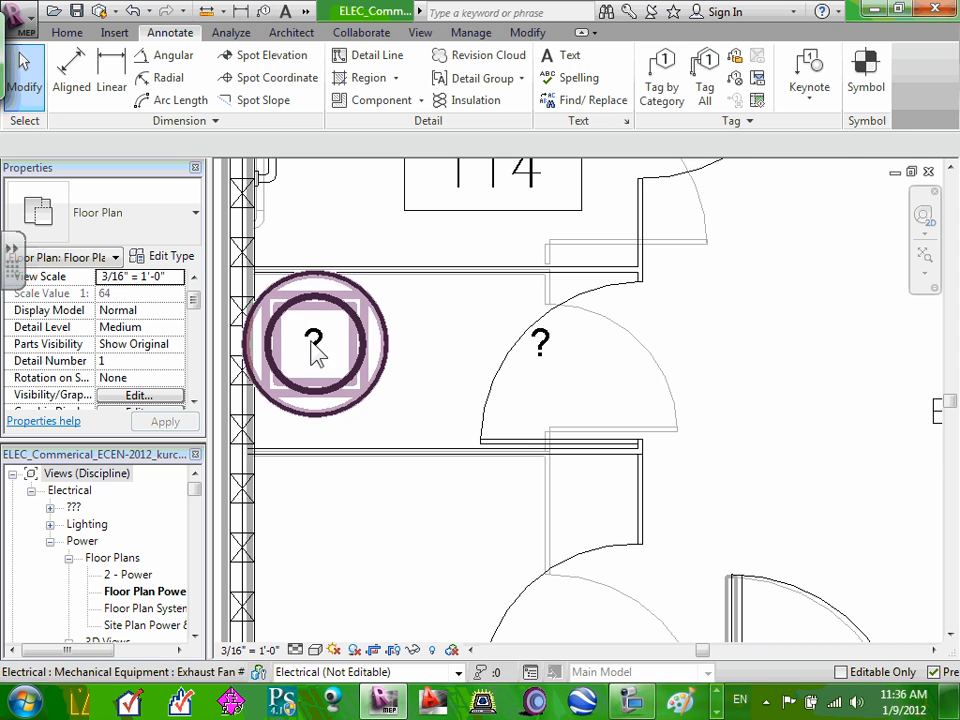
# Open the family of the mechanical equipment tag placed on the exhaust fan for editing
pyautogui.scroll(-3, 315, 347)
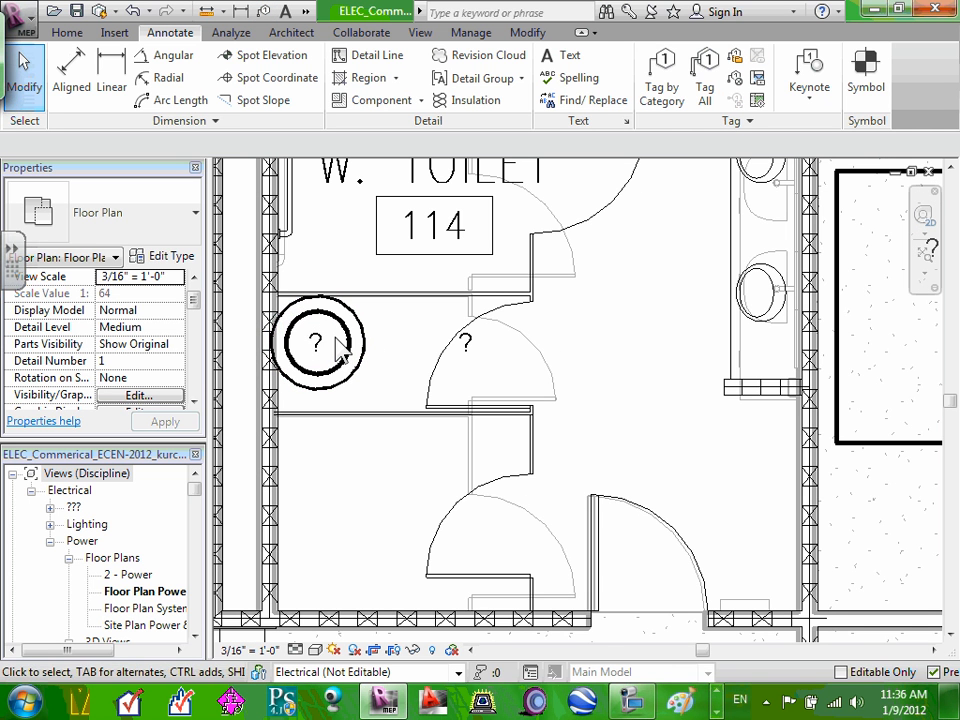
pyautogui.scroll(3, 330, 348)
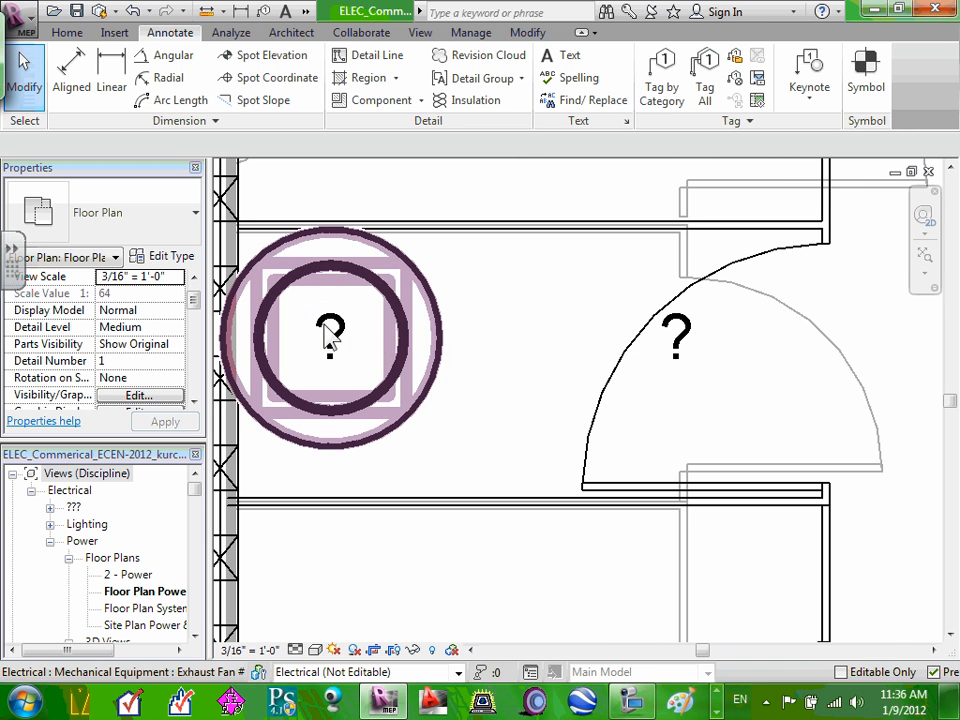
pyautogui.click(327, 336)
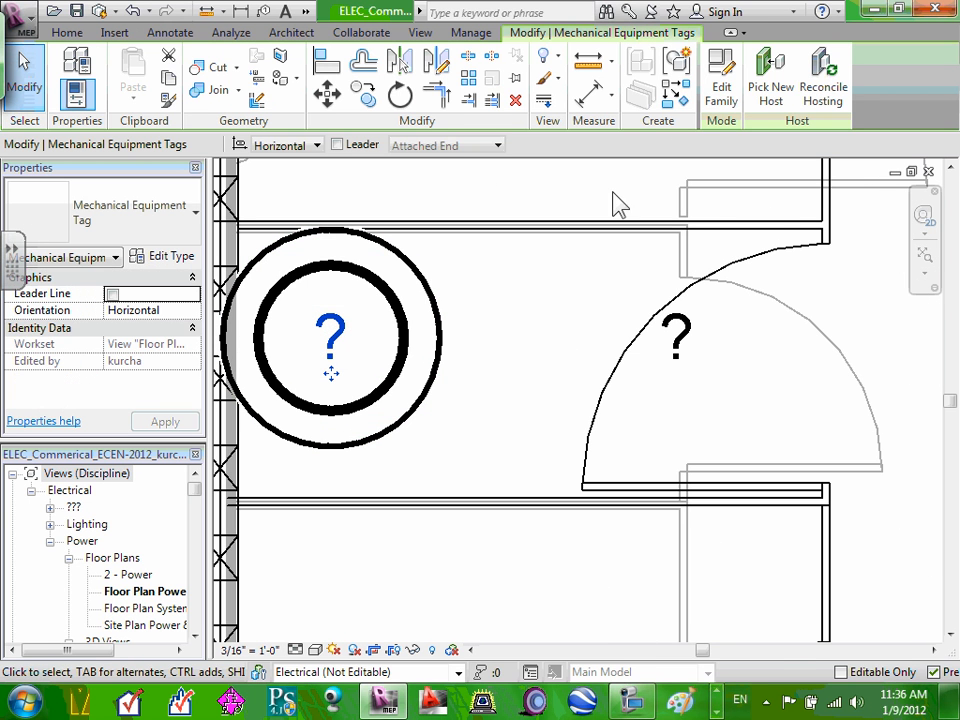
pyautogui.click(722, 62)
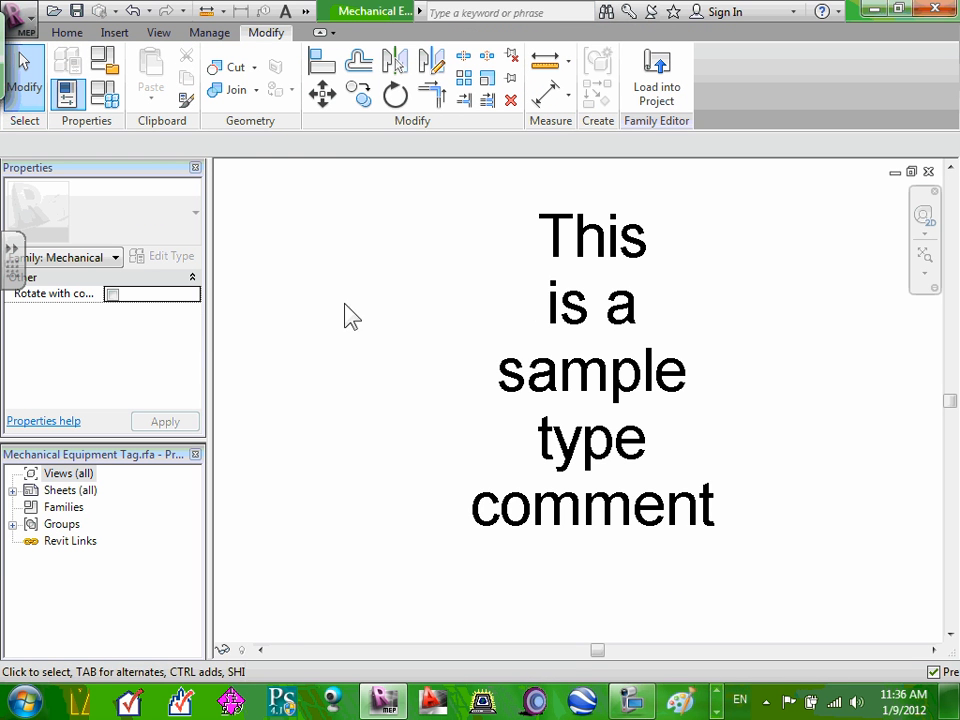
# Edit the tag family's label to use the Comments parameter in place of Type Comments
pyautogui.click(556, 395)
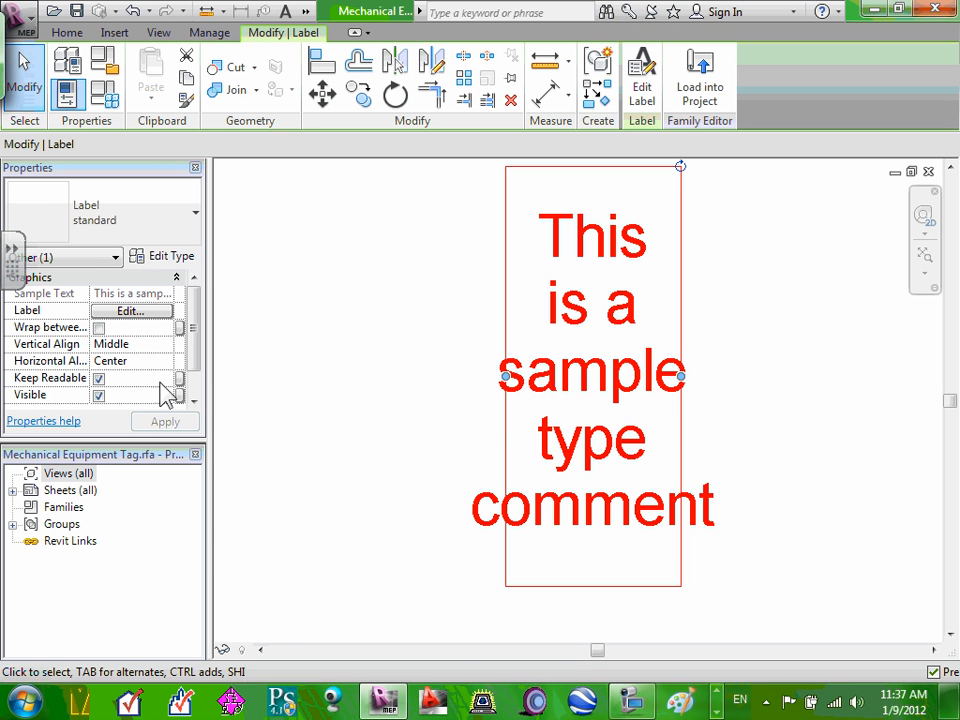
pyautogui.click(130, 312)
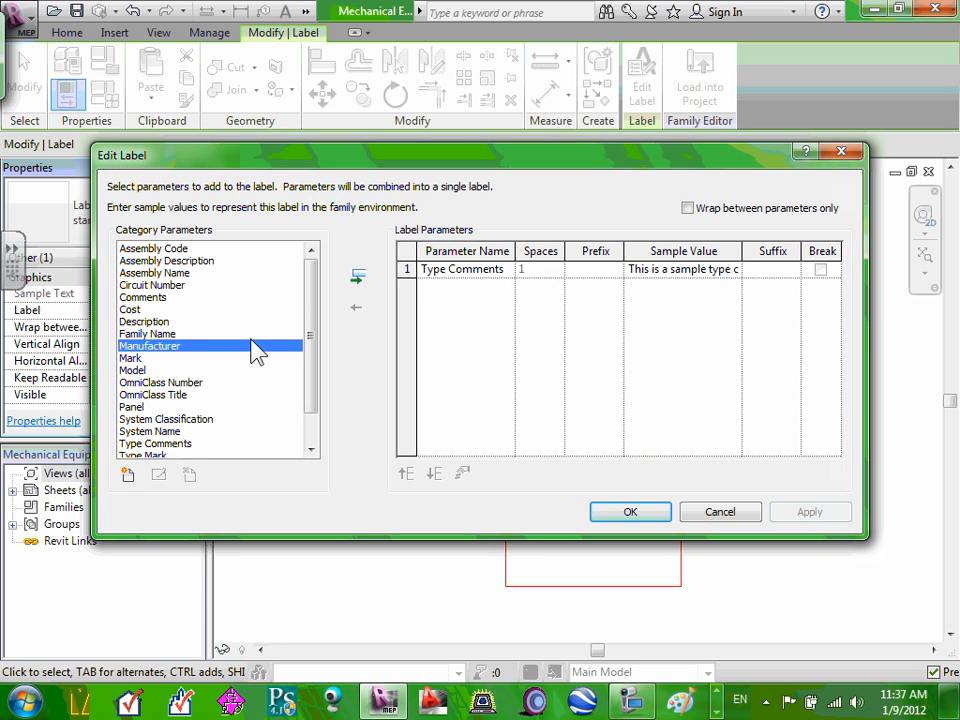
pyautogui.click(144, 297)
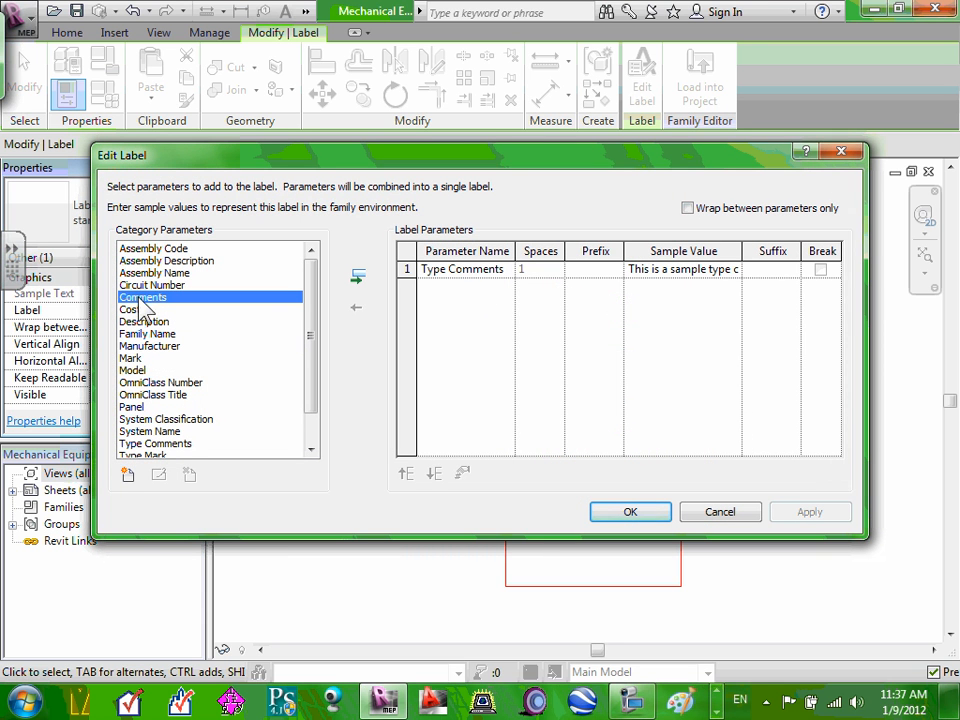
pyautogui.click(357, 277)
pyautogui.click(450, 269)
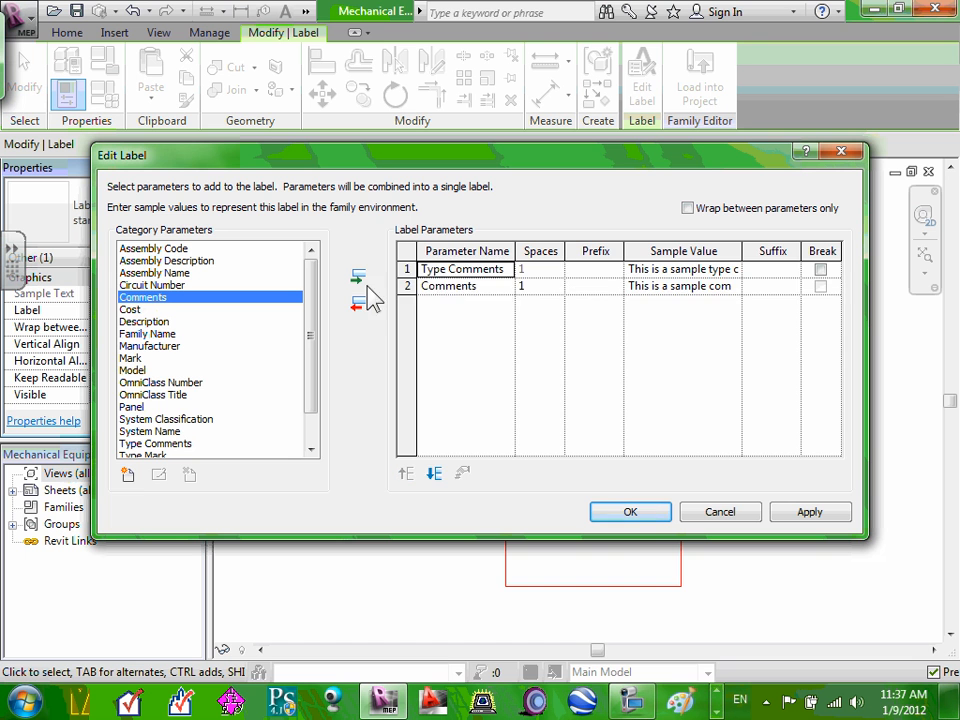
pyautogui.click(357, 303)
pyautogui.click(620, 516)
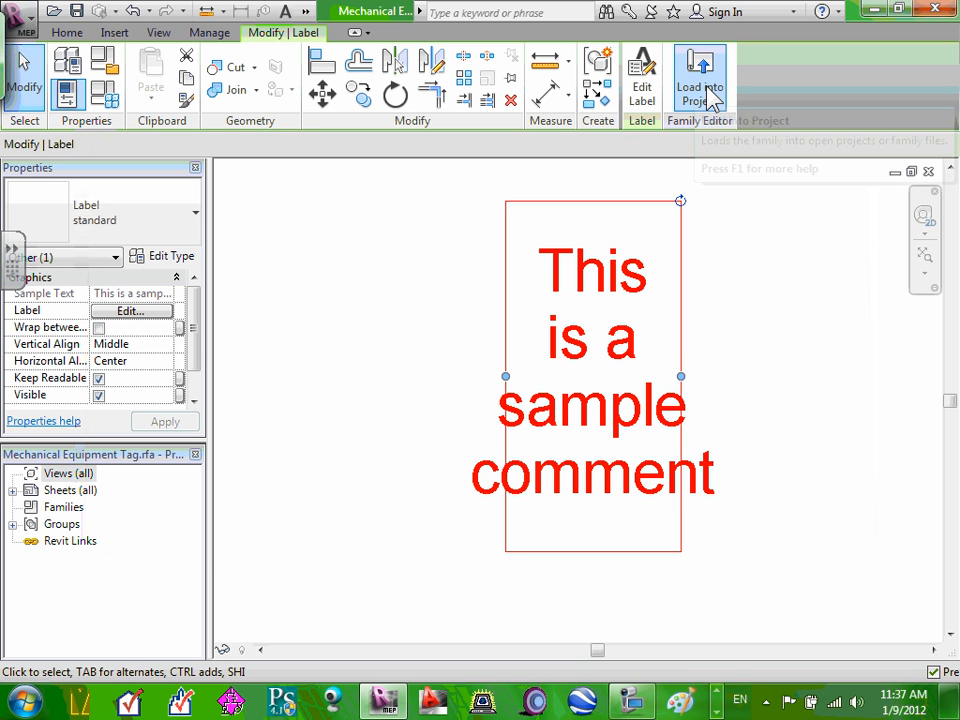
# Load the edited tag family into the ELEC_Commerical_ECEN-2012 project, overwriting the existing version
pyautogui.click(705, 108)
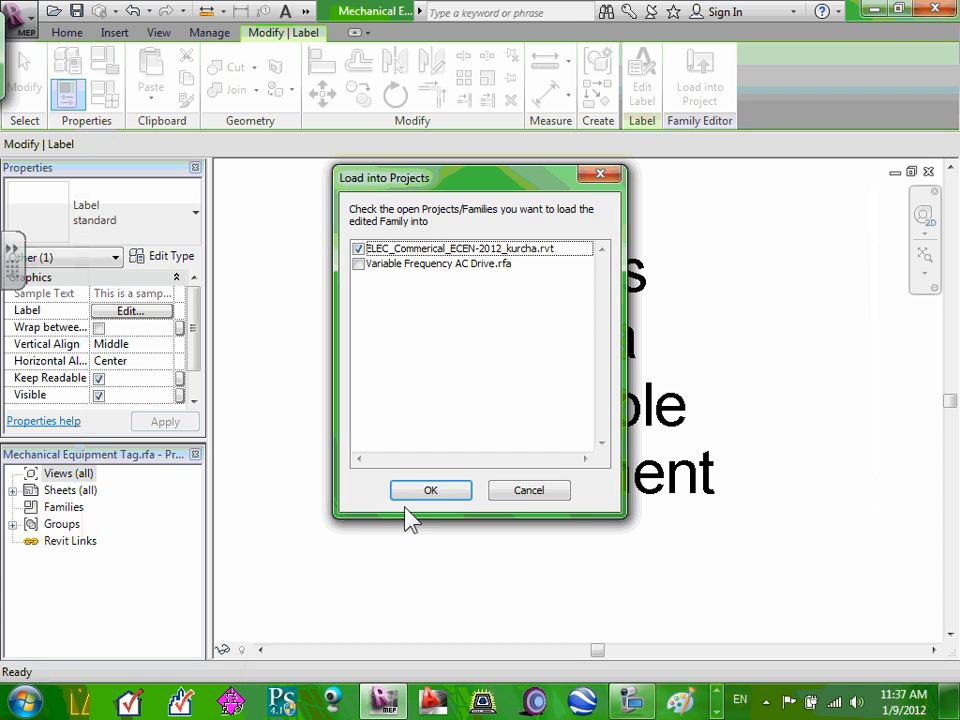
pyautogui.click(426, 497)
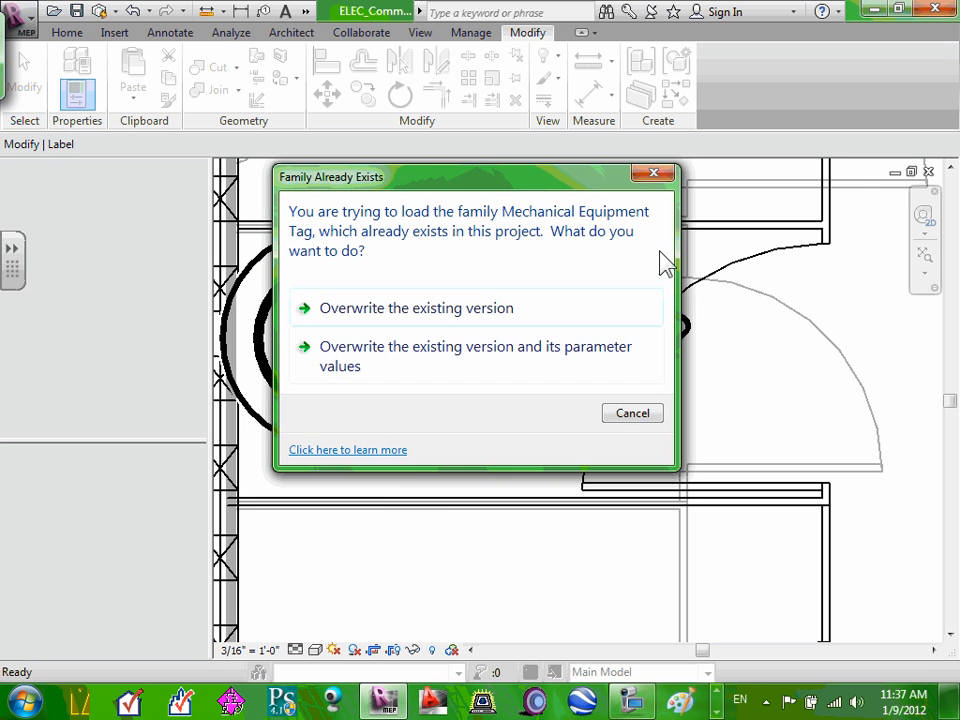
pyautogui.click(452, 310)
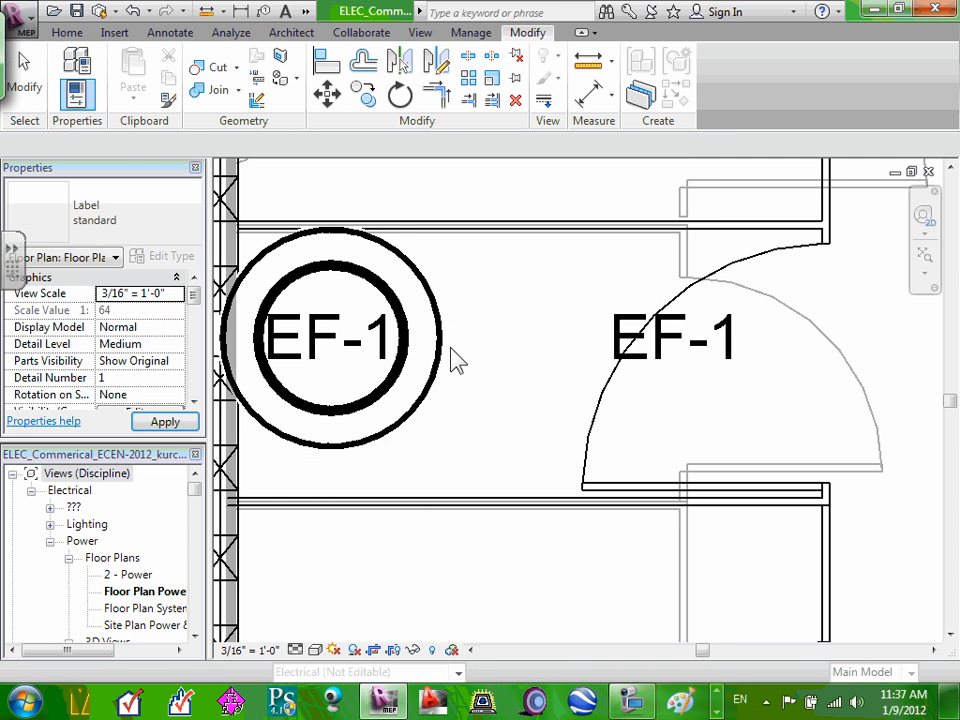
# Delete the duplicate EF-1 tag beside the exhaust fan, over the toilet stall door
pyautogui.scroll(-3, 452, 362)
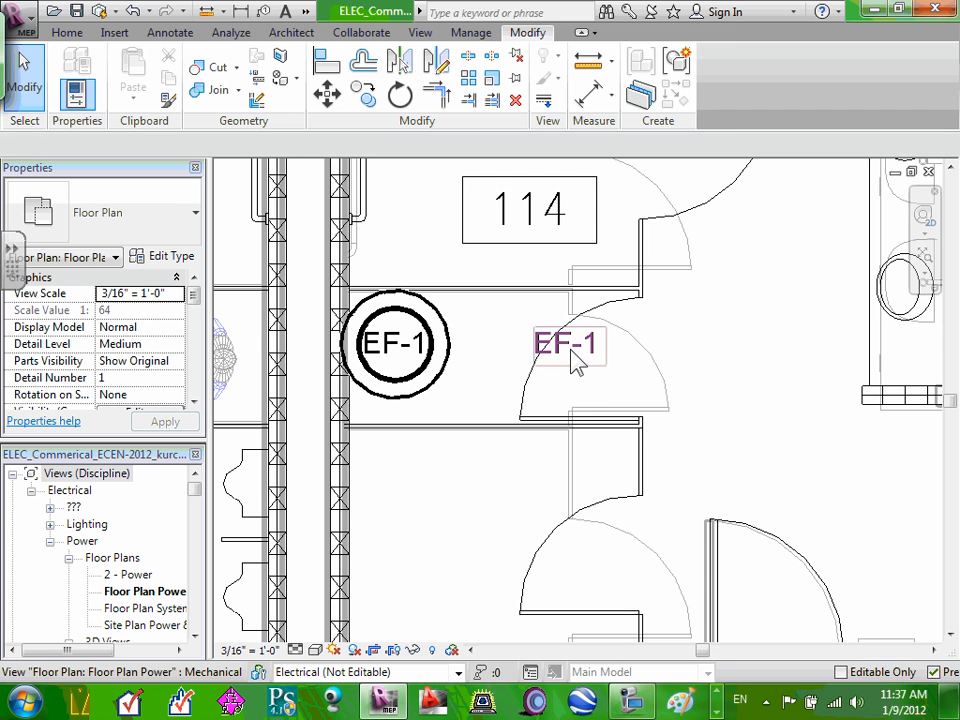
pyautogui.click(570, 360)
pyautogui.press('Delete')
pyautogui.scroll(-3, 538, 383)
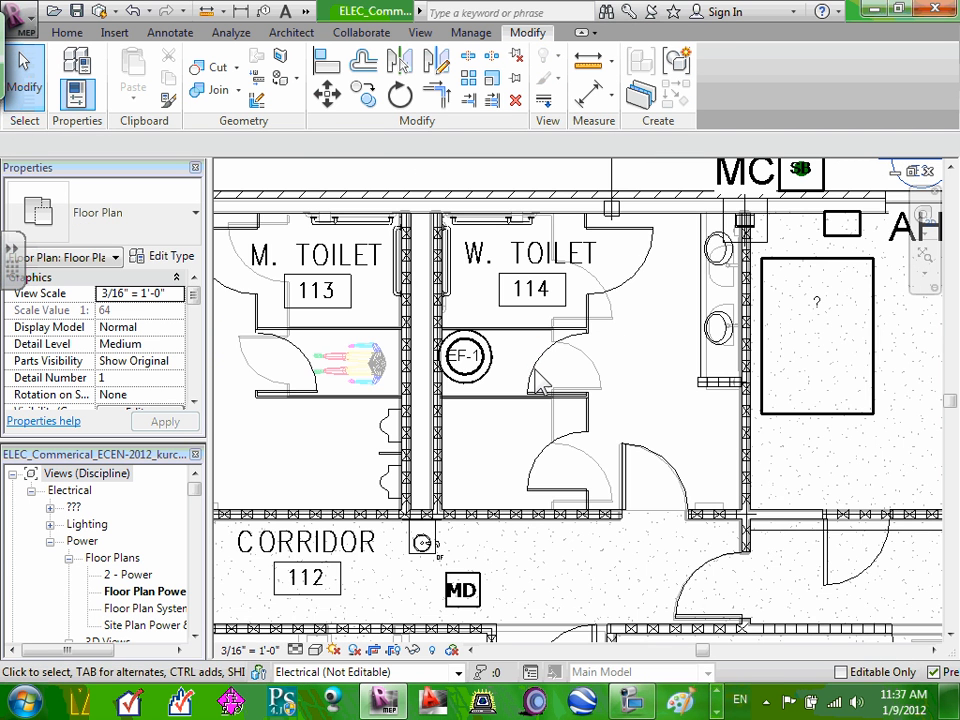
# Set the Comments property of the air handling unit east of W. Toilet 114 to AHU-1 and apply it
pyautogui.scroll(1, 815, 300)
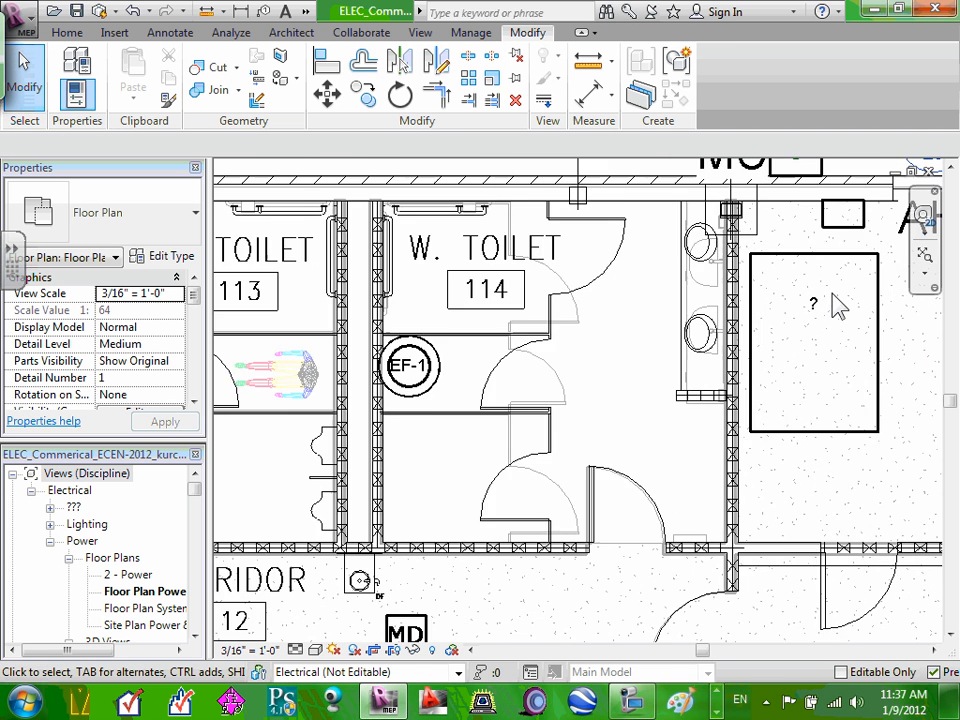
pyautogui.scroll(2, 831, 296)
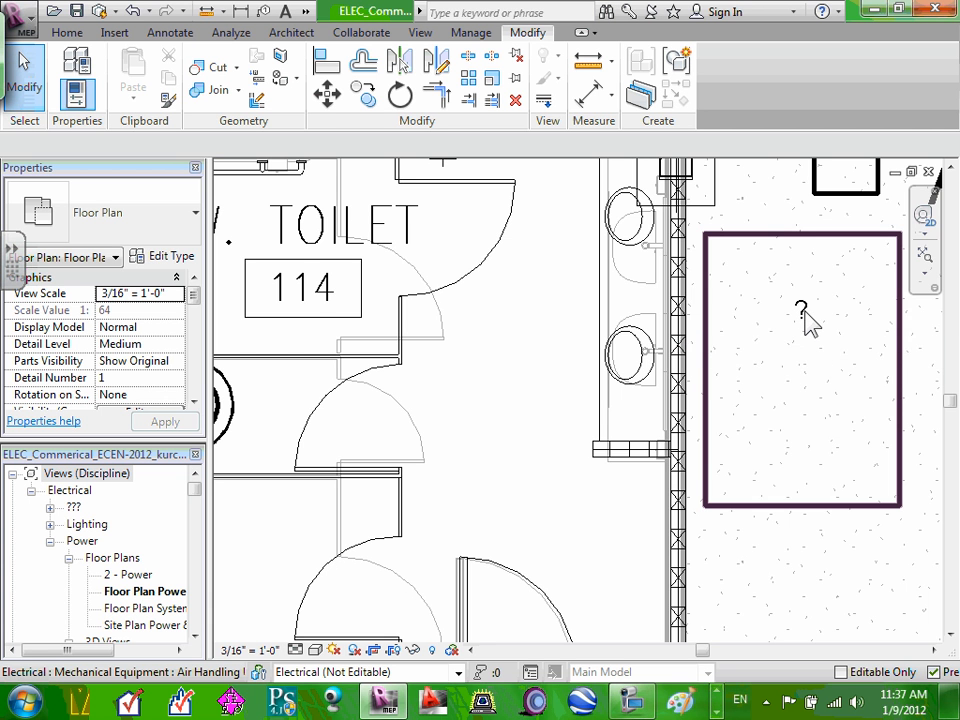
pyautogui.scroll(-2, 808, 320)
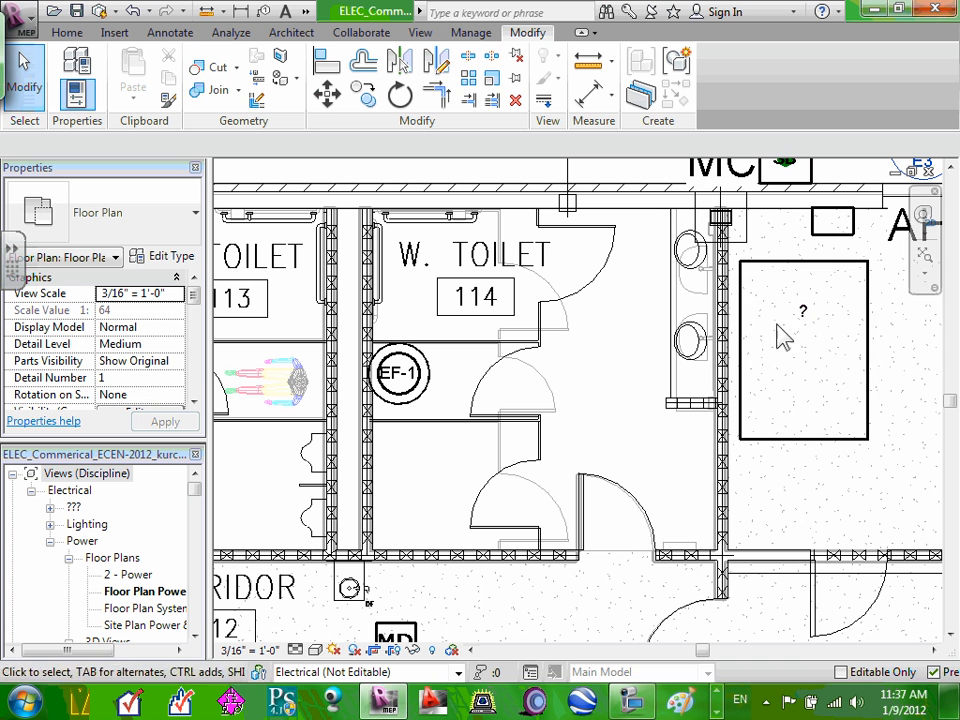
pyautogui.click(752, 273)
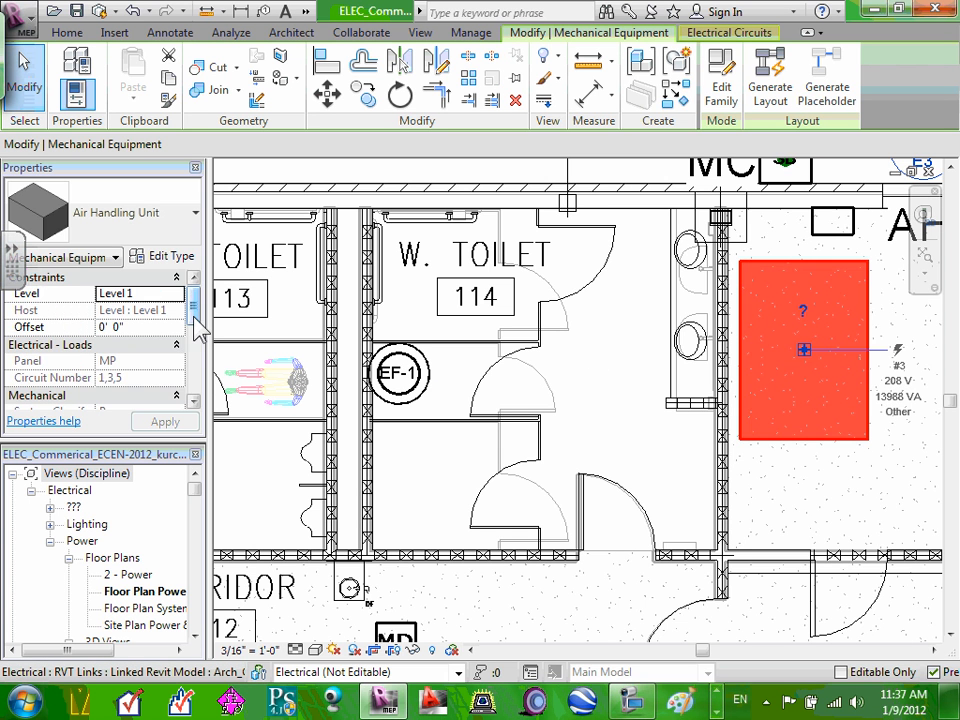
pyautogui.moveTo(194, 318); pyautogui.dragTo(196, 364)
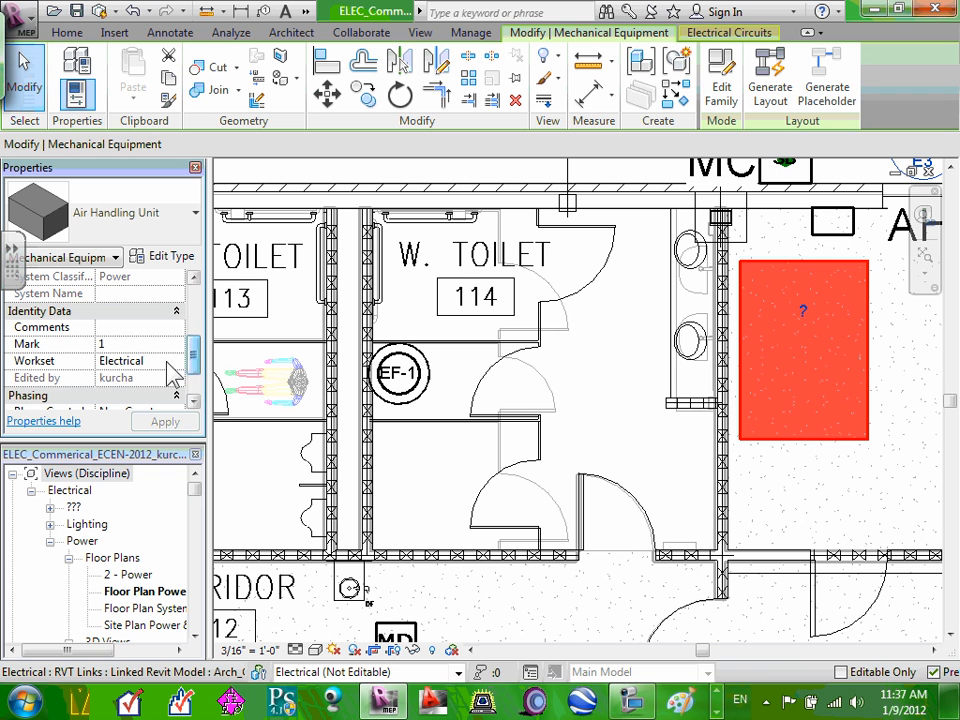
pyautogui.click(132, 326)
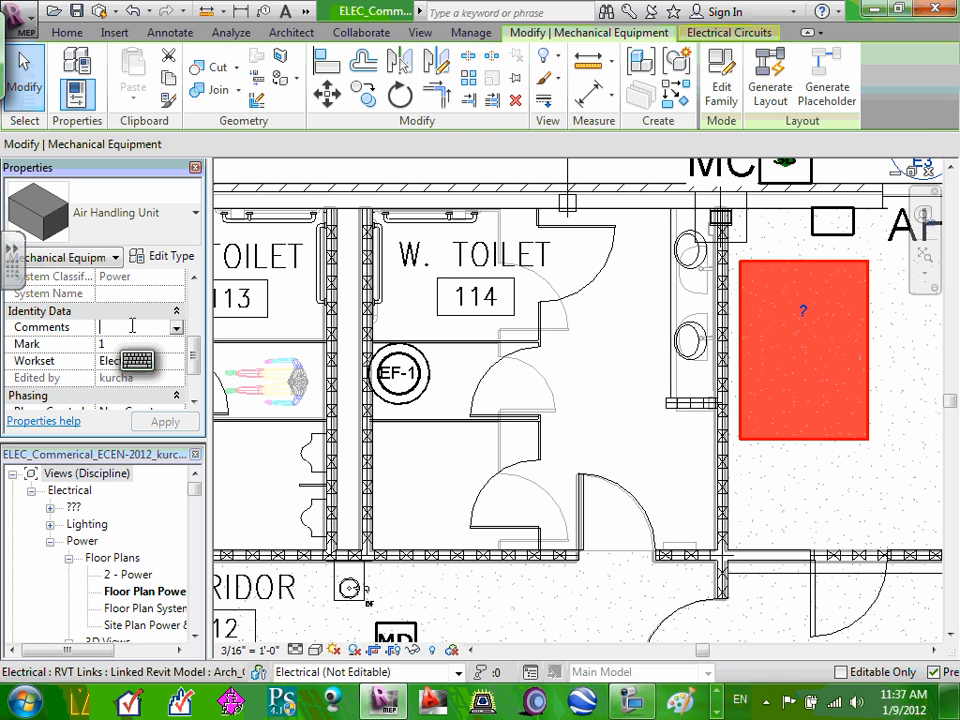
pyautogui.write('AHU-1')
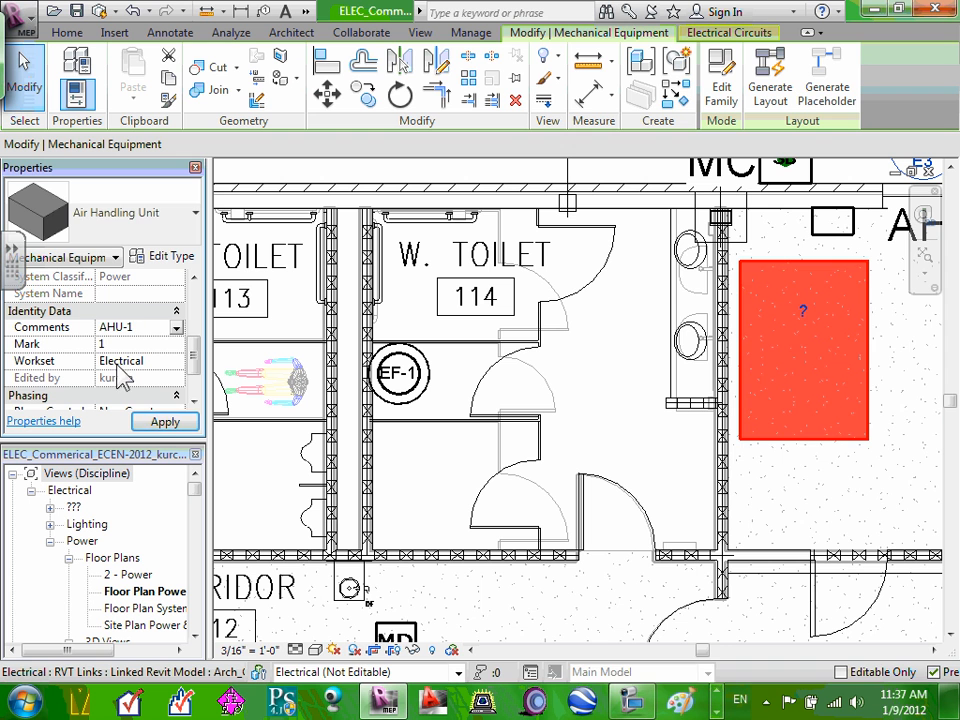
pyautogui.click(165, 421)
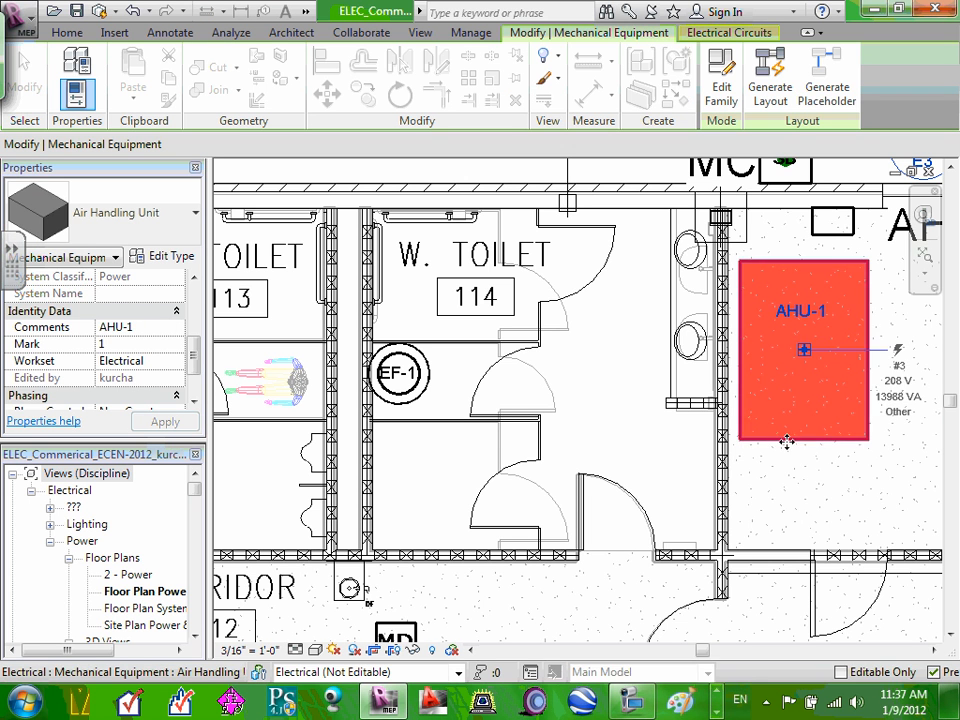
pyautogui.click(812, 562)
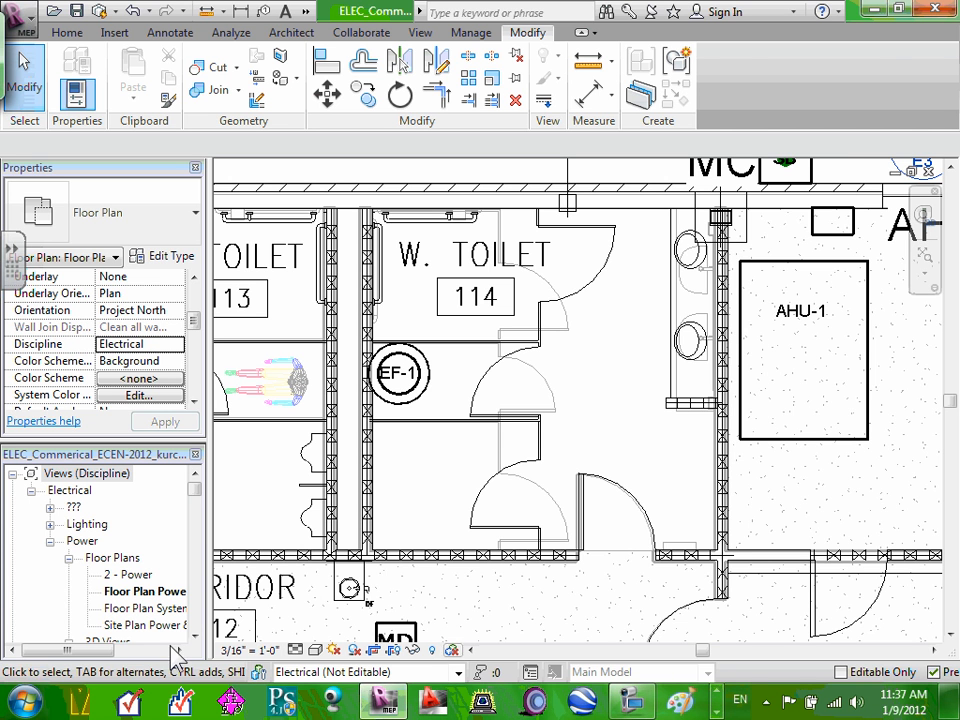
# Move the EF-1 tag off the exhaust fan symbol to the clear space just to its right
pyautogui.click(398, 374)
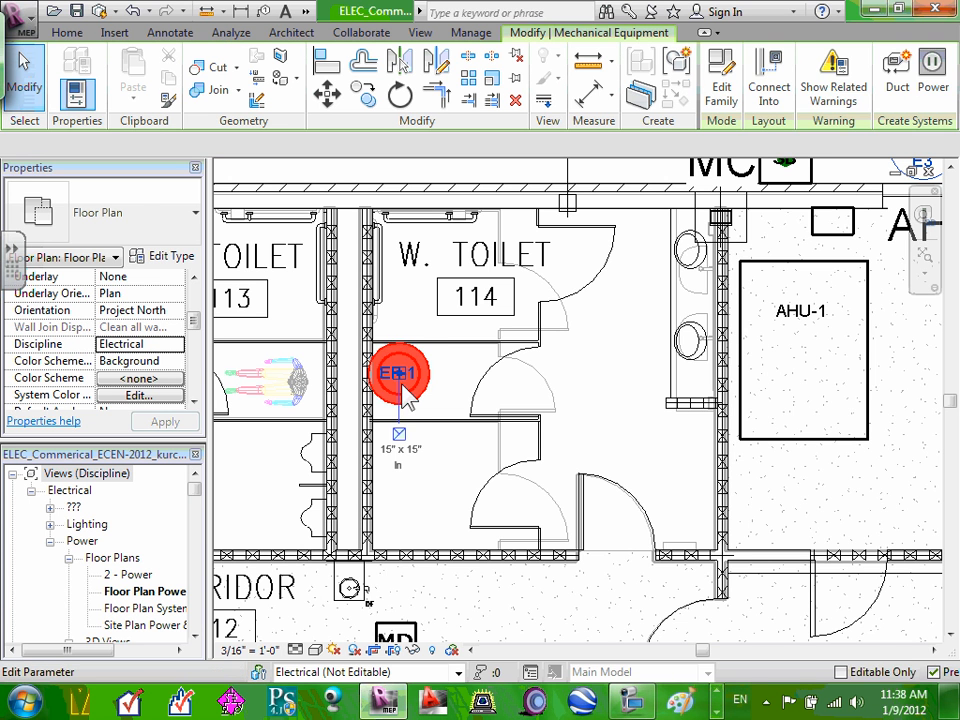
pyautogui.press('Escape')
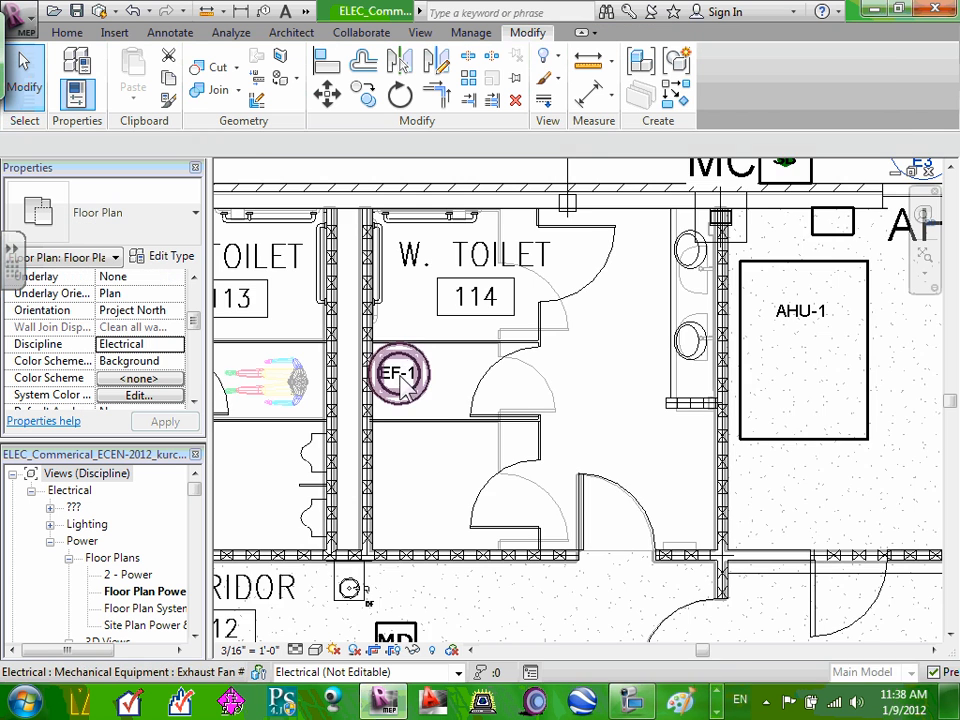
pyautogui.scroll(4, 400, 380)
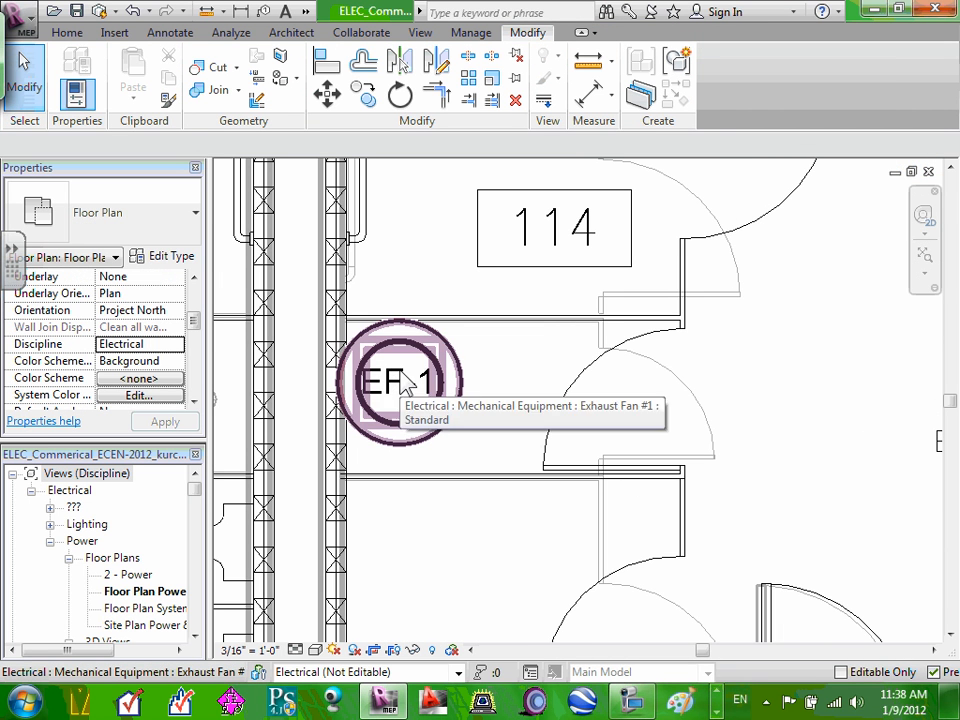
pyautogui.click(420, 378)
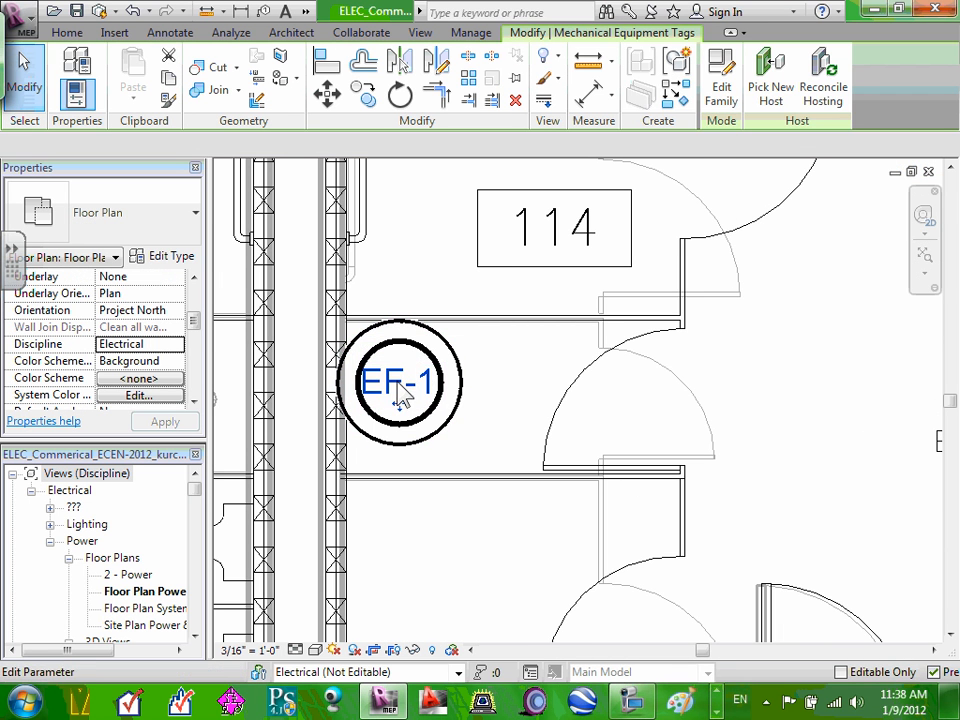
pyautogui.moveTo(399, 392); pyautogui.dragTo(498, 412)
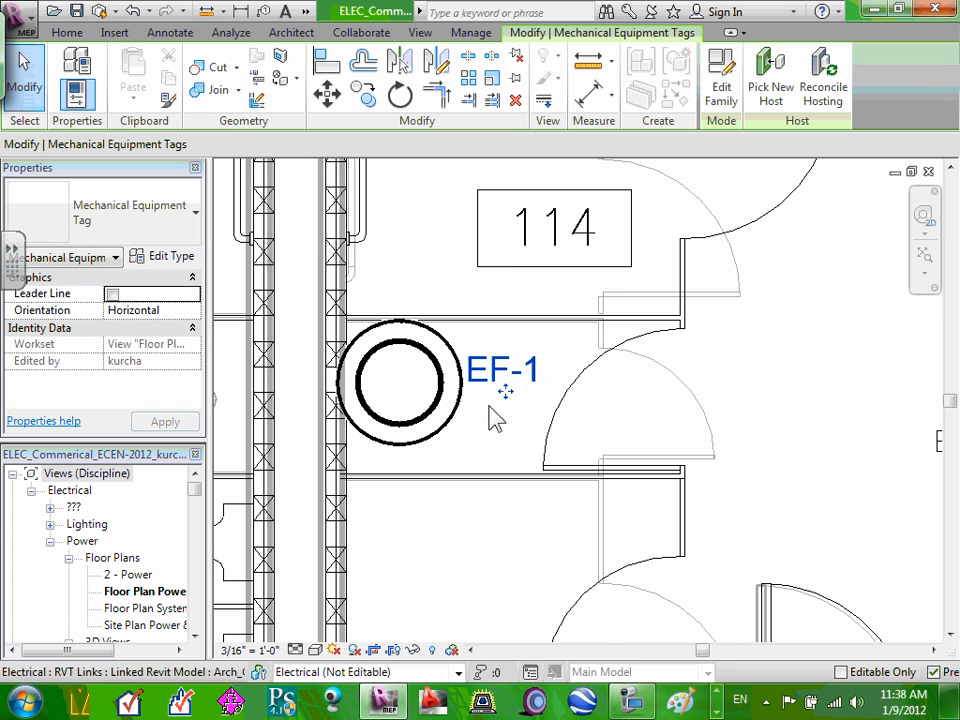
pyautogui.scroll(-3, 600, 392)
pyautogui.click(640, 371)
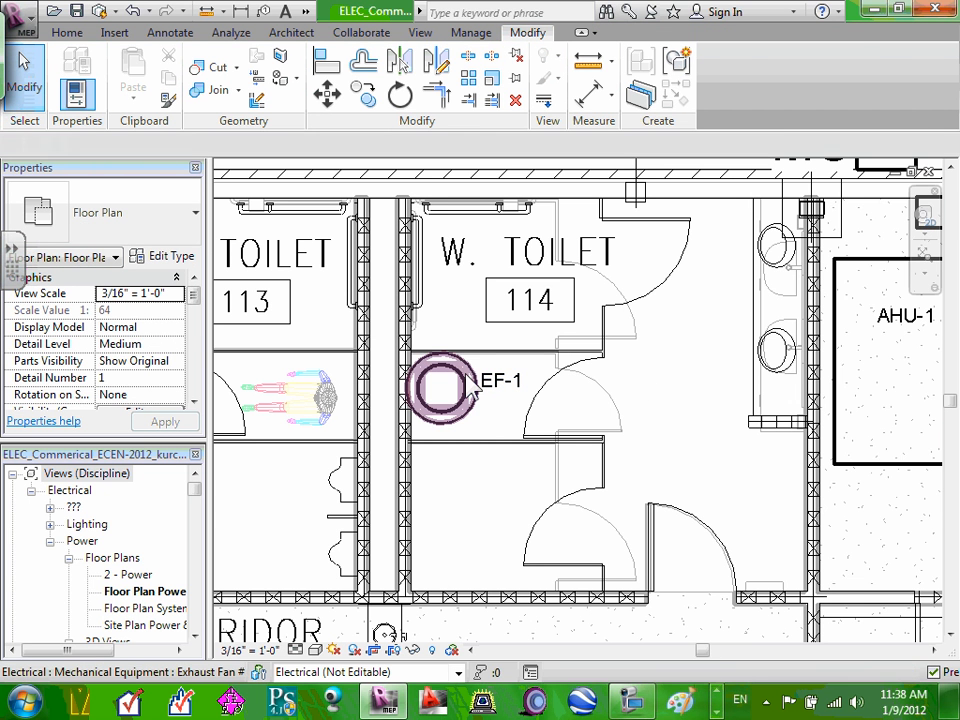
# Create a power circuit for the EF-1 exhaust fan and assign it to panel RP
pyautogui.click(468, 390)
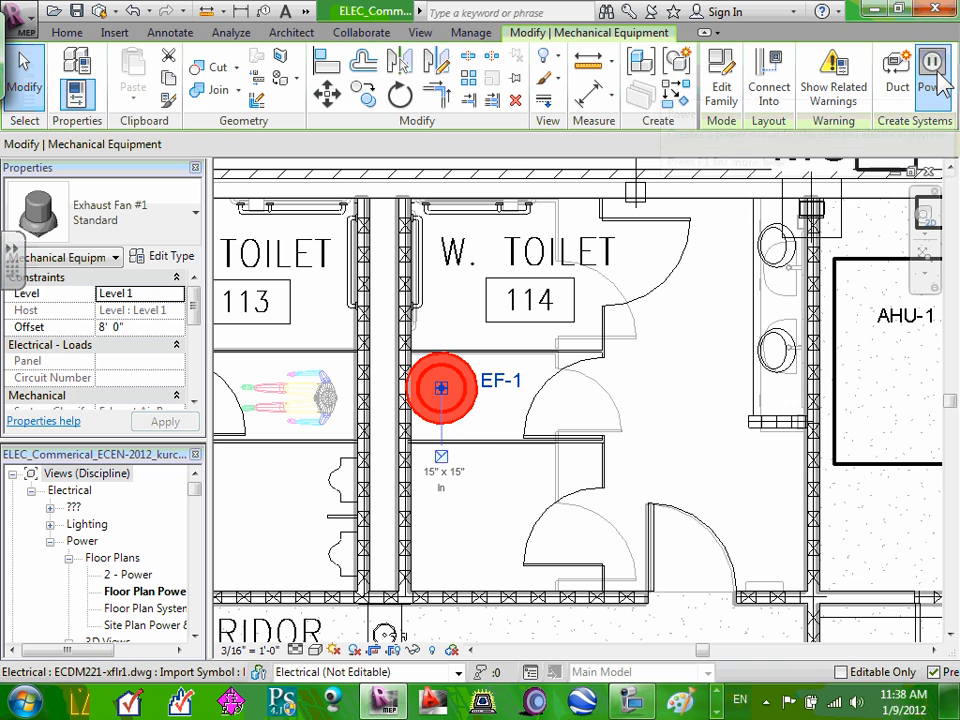
pyautogui.click(937, 76)
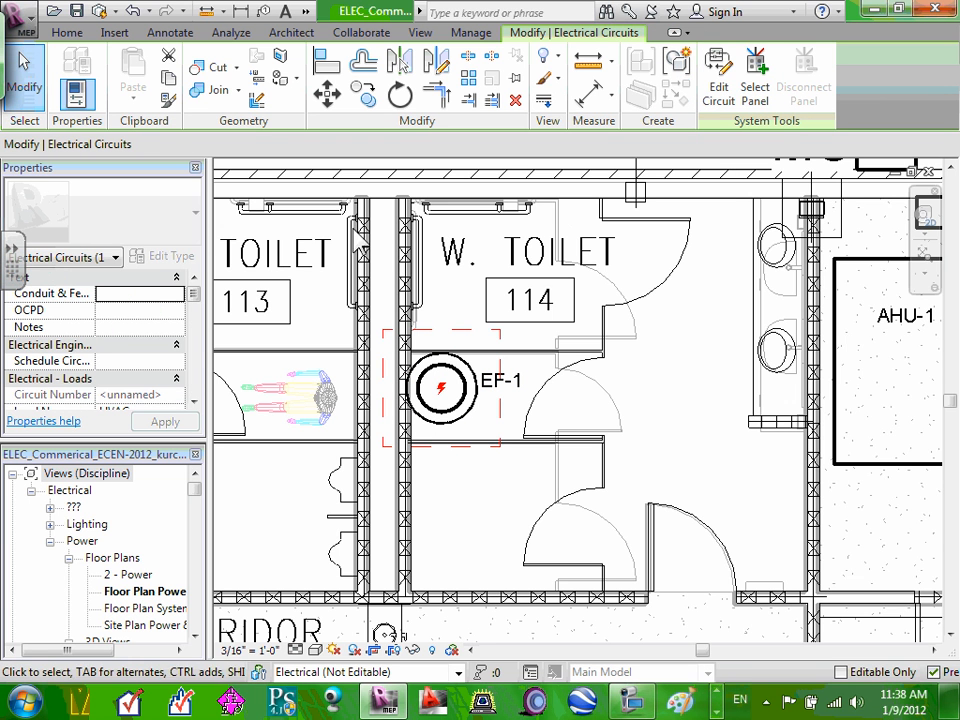
pyautogui.click(756, 94)
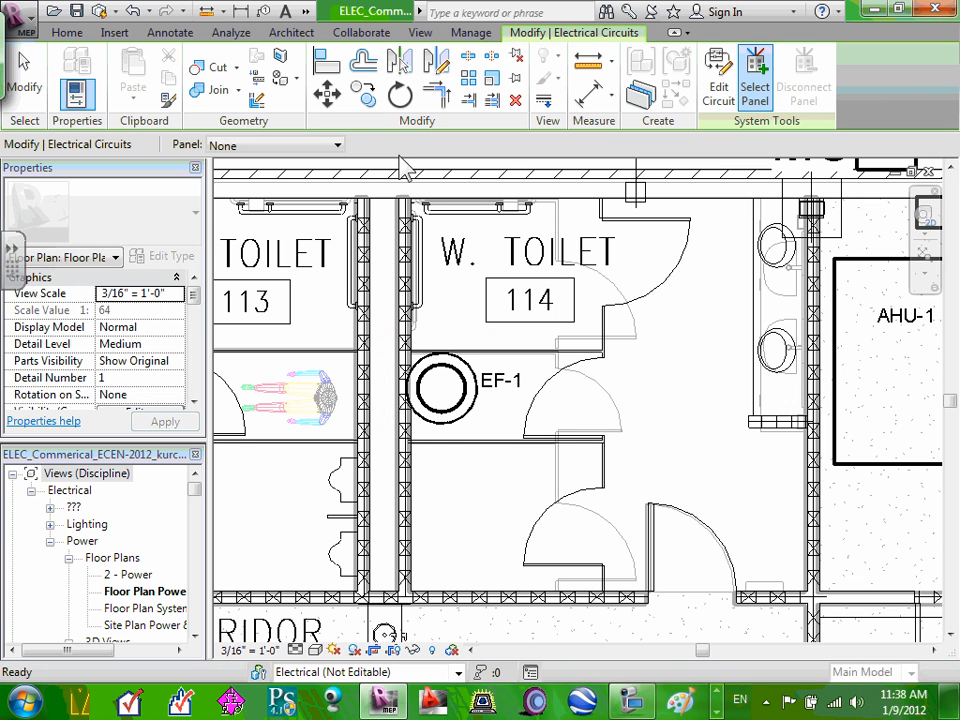
pyautogui.click(338, 146)
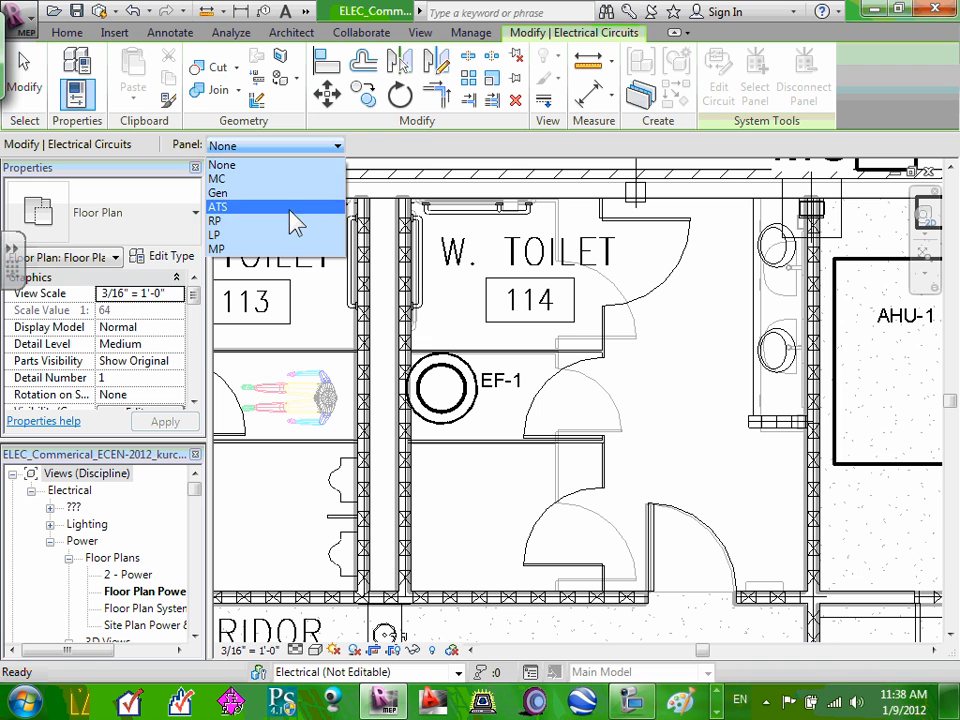
pyautogui.click(332, 220)
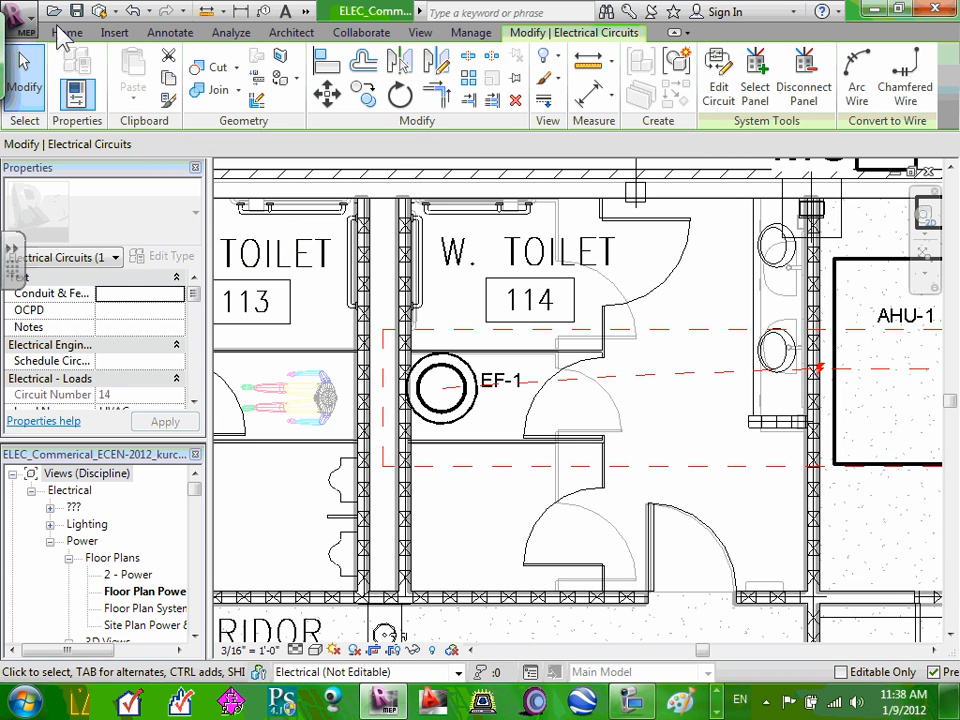
# Show the System Browser and expand panel RP along with its circuits 1, 14 and 9,11,13
pyautogui.click(418, 33)
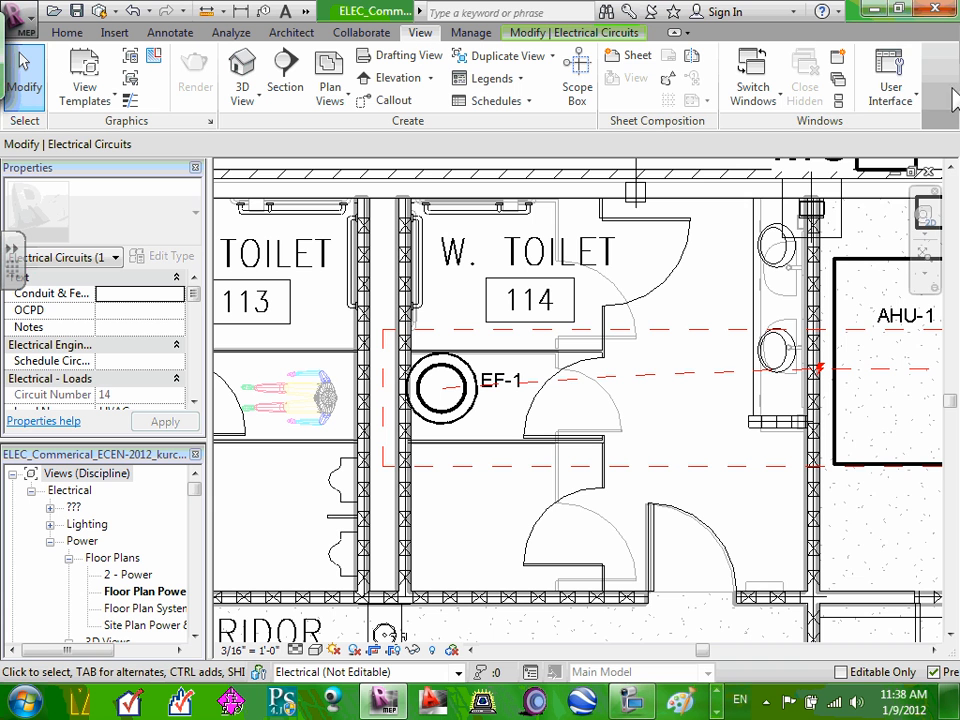
pyautogui.click(918, 103)
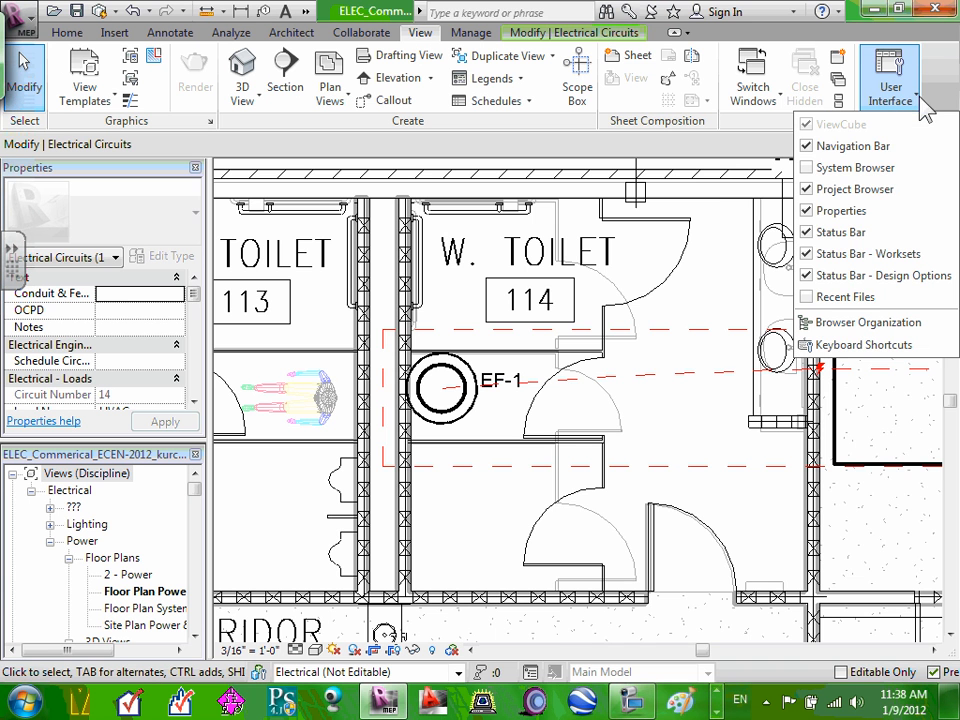
pyautogui.click(808, 167)
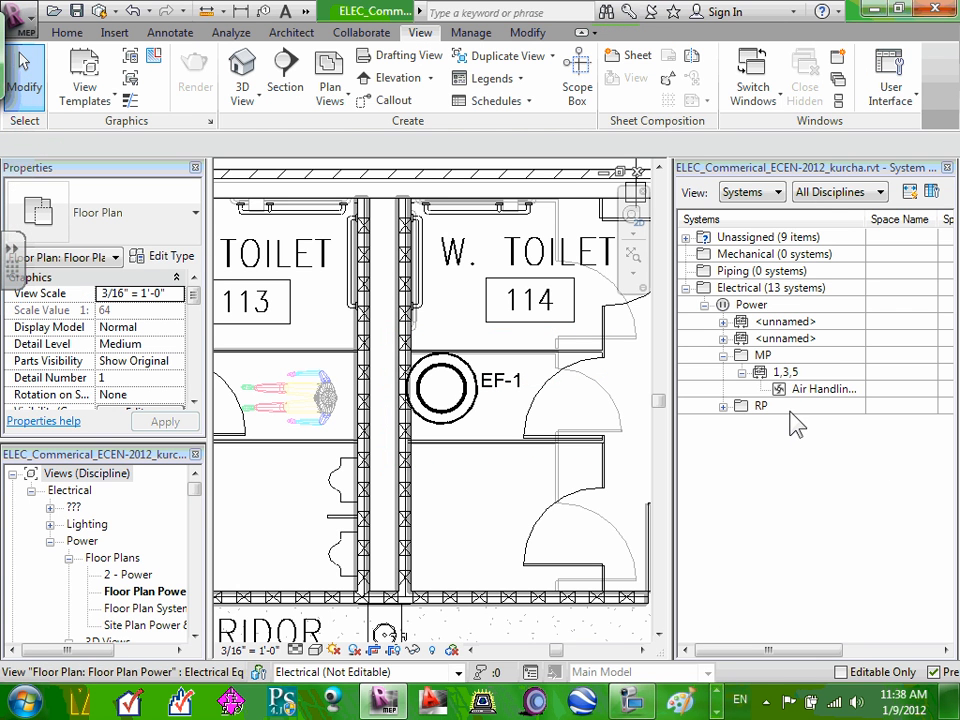
pyautogui.click(722, 407)
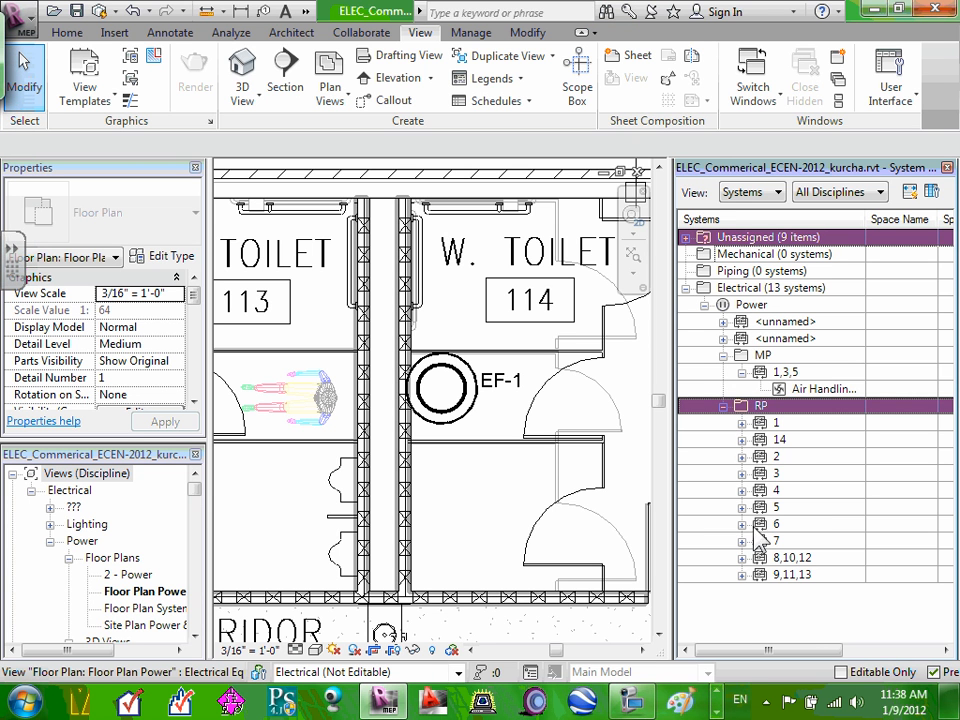
pyautogui.click(741, 423)
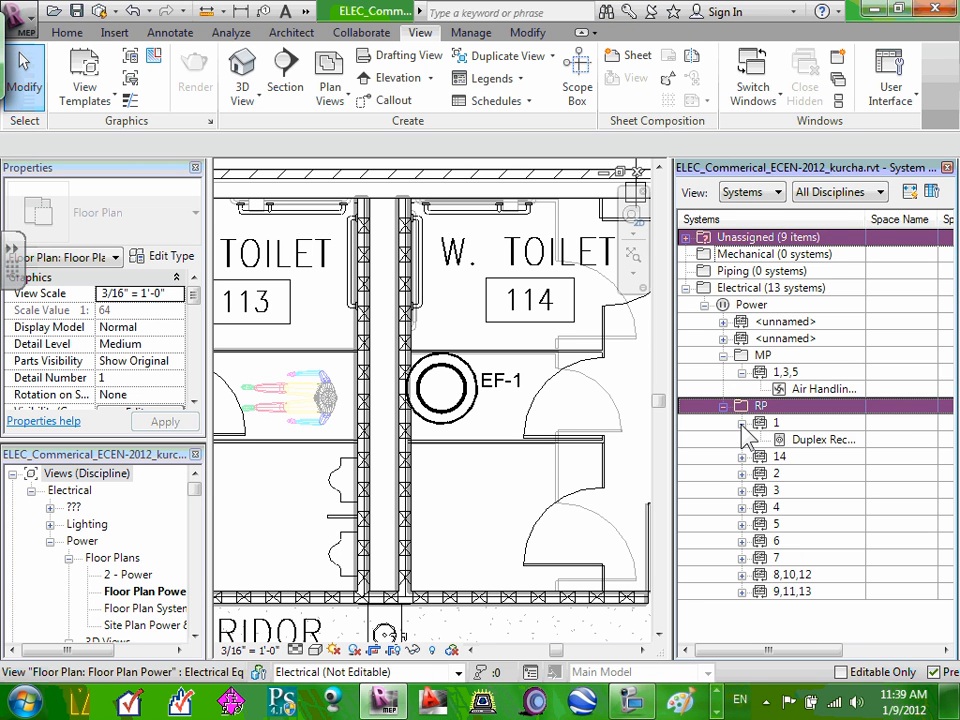
pyautogui.click(742, 592)
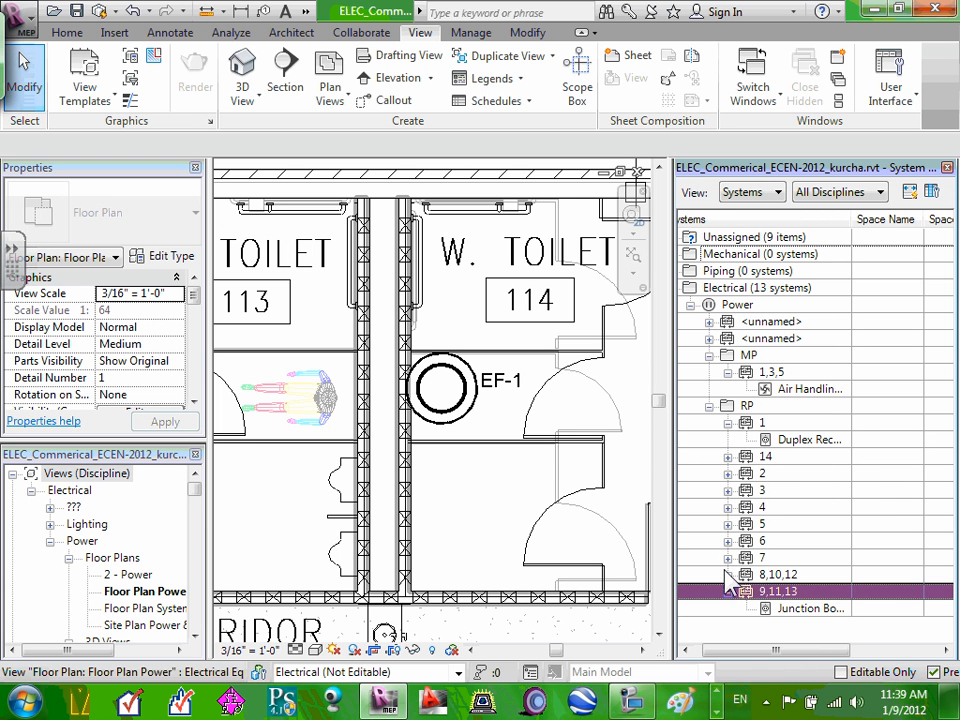
pyautogui.click(728, 457)
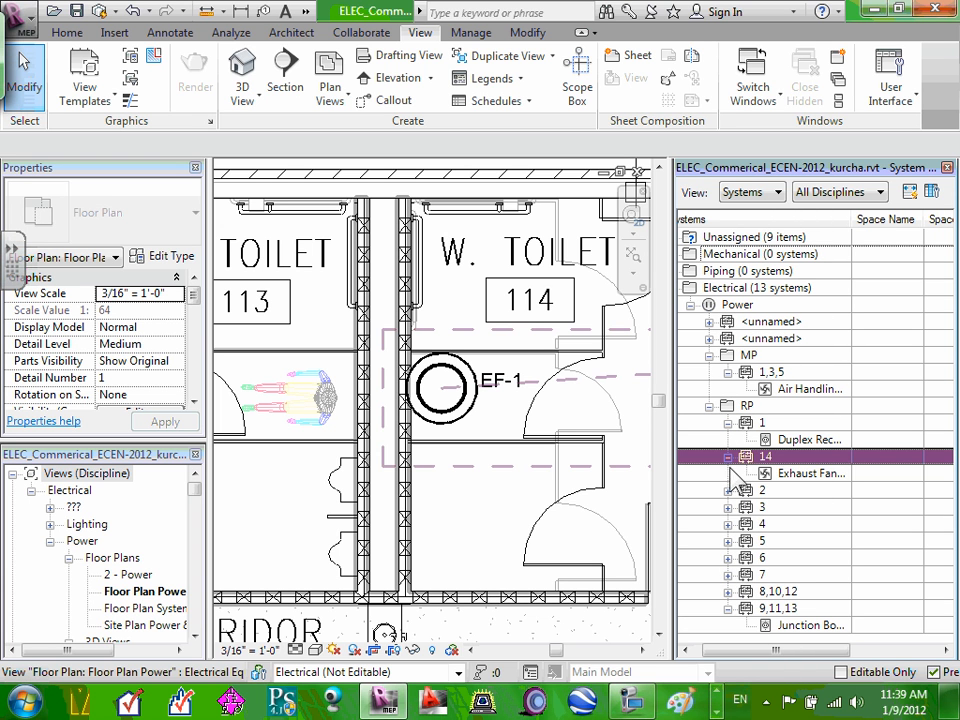
# Examine the properties of the exhaust fan listed under circuit 14, including its panel, circuit number and identity data
pyautogui.click(796, 478)
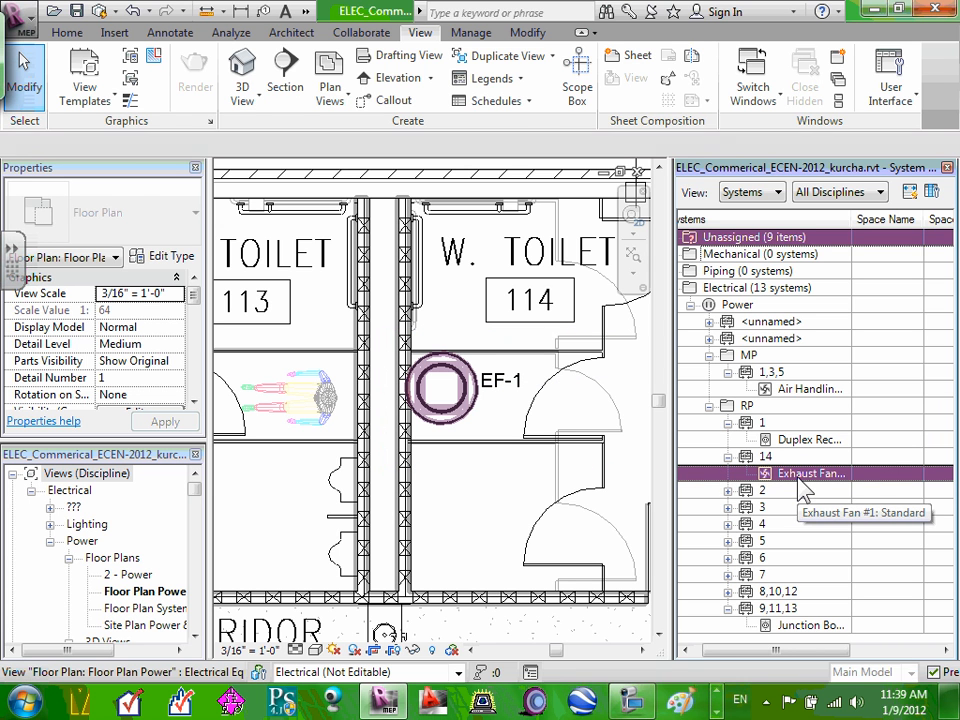
pyautogui.click(798, 476)
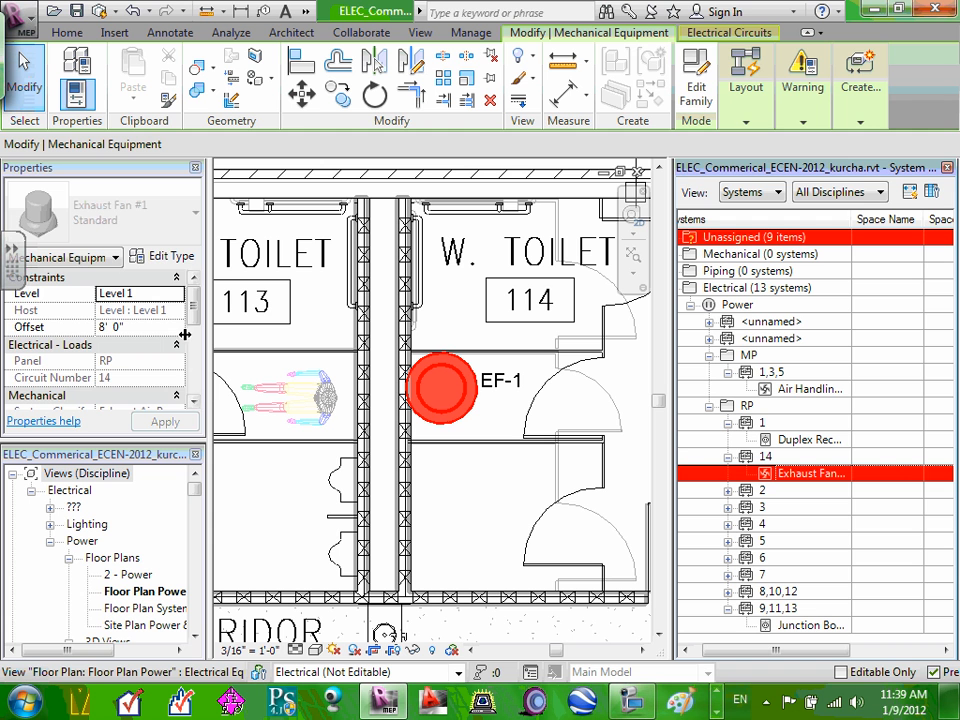
pyautogui.moveTo(195, 320); pyautogui.dragTo(190, 362)
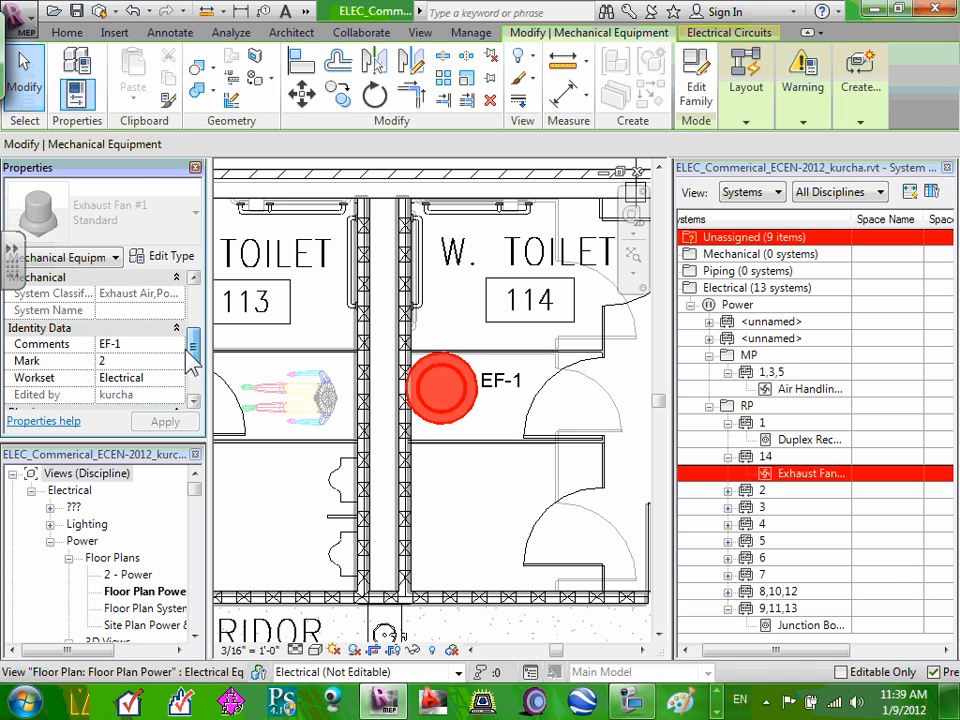
pyautogui.click(788, 477)
pyautogui.press('Escape')
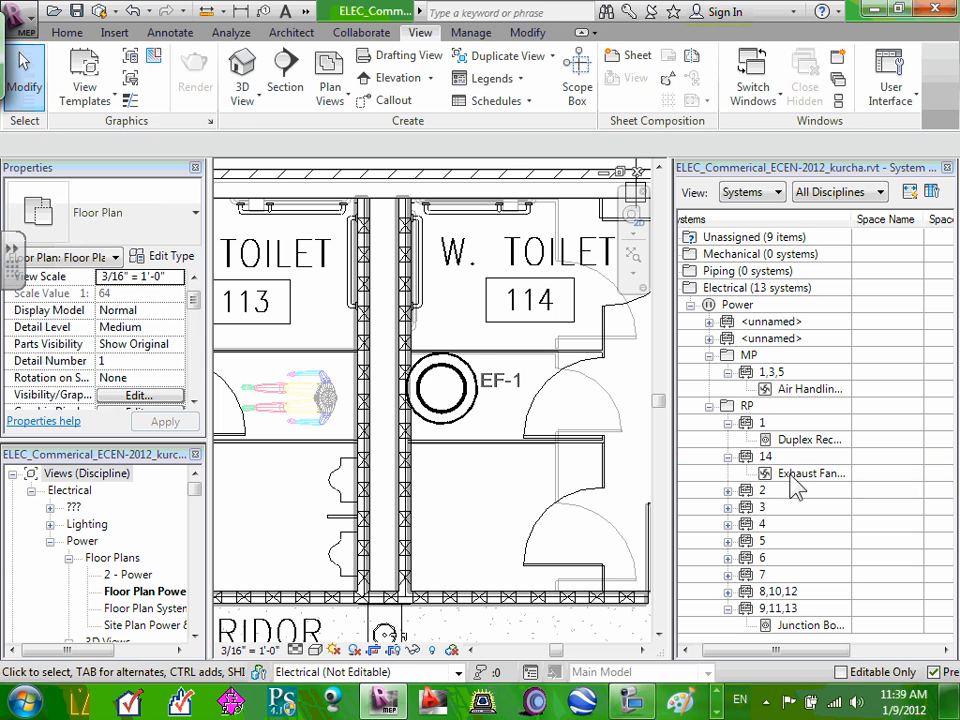
# Set the load name of panel RP's circuit 14 to EF-1
pyautogui.click(790, 473)
pyautogui.click(778, 459)
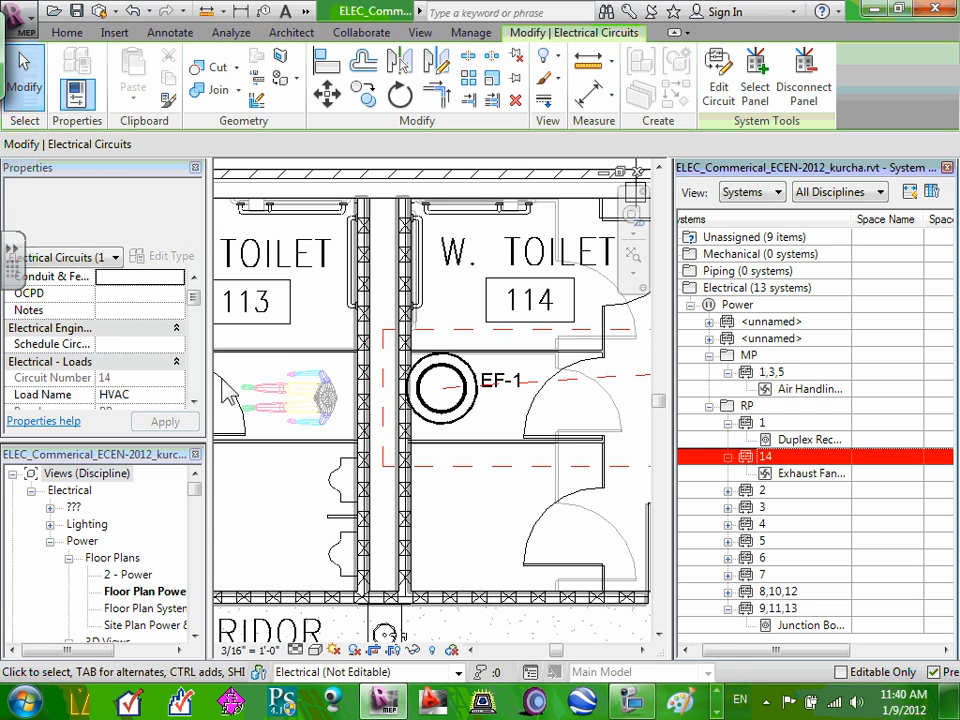
pyautogui.click(194, 401)
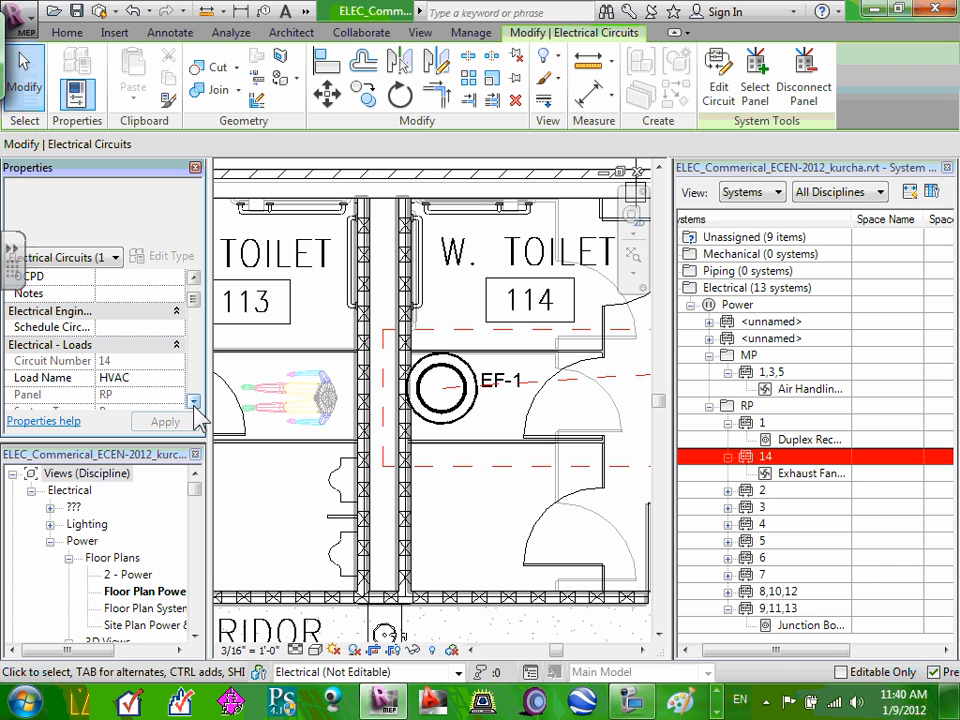
pyautogui.click(138, 380)
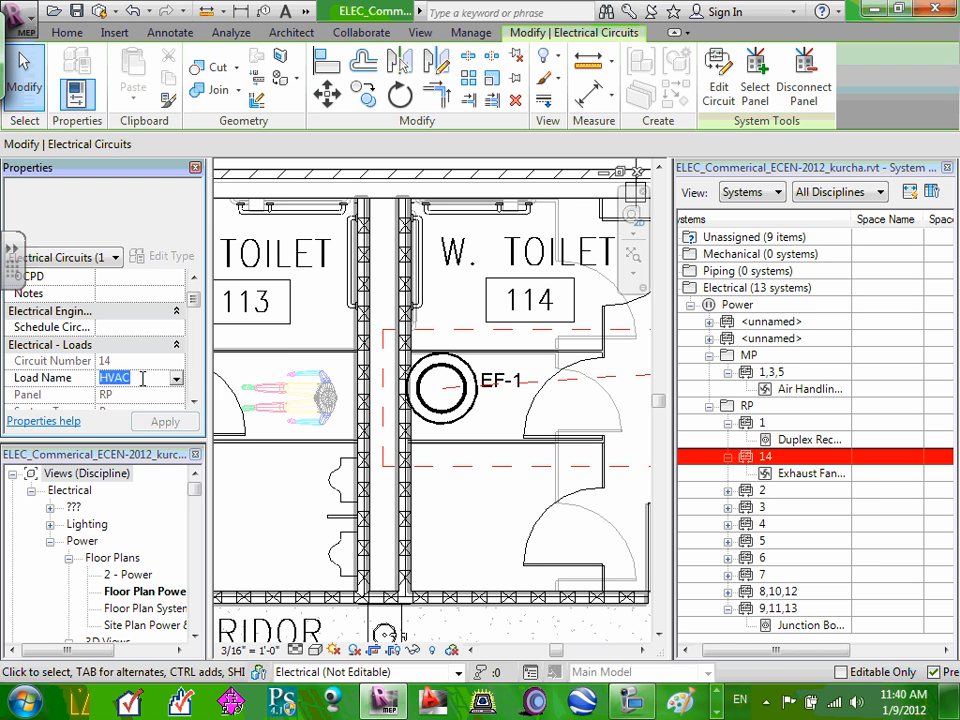
pyautogui.write('E')
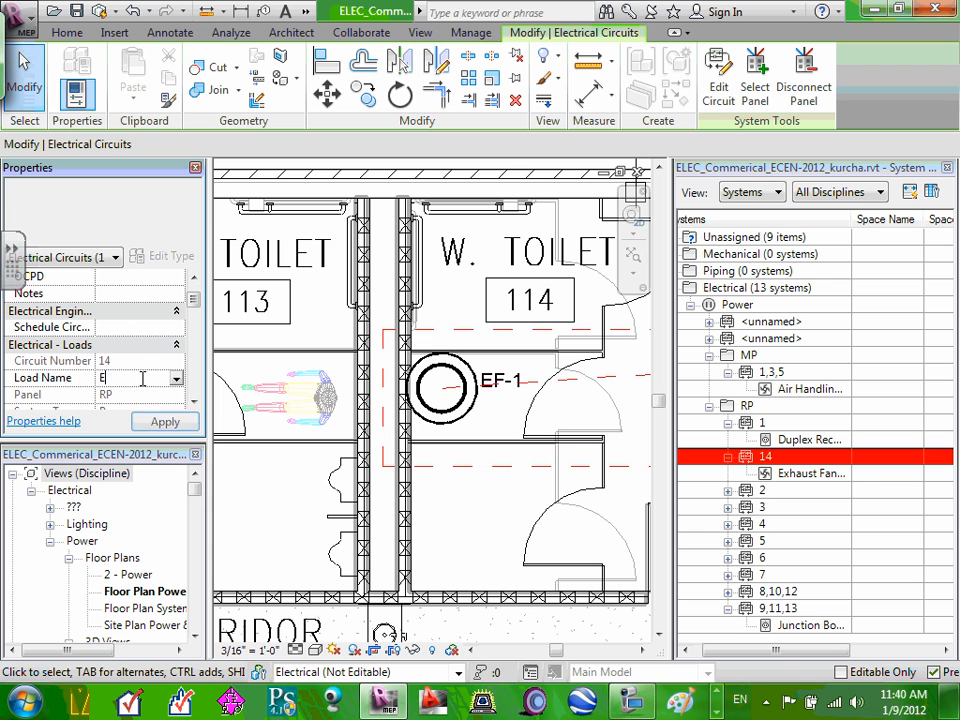
pyautogui.write('F-1')
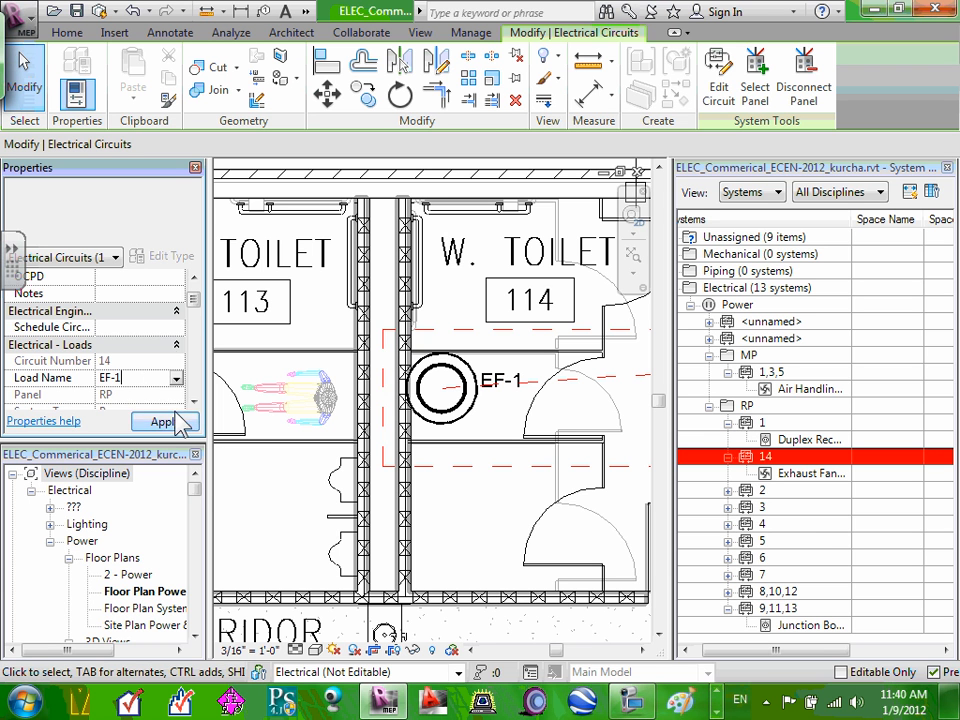
# Set the frame size of circuit 14 to 20 A and apply the circuit's property changes
pyautogui.click(195, 401)
pyautogui.click(195, 401)
pyautogui.click(195, 401)
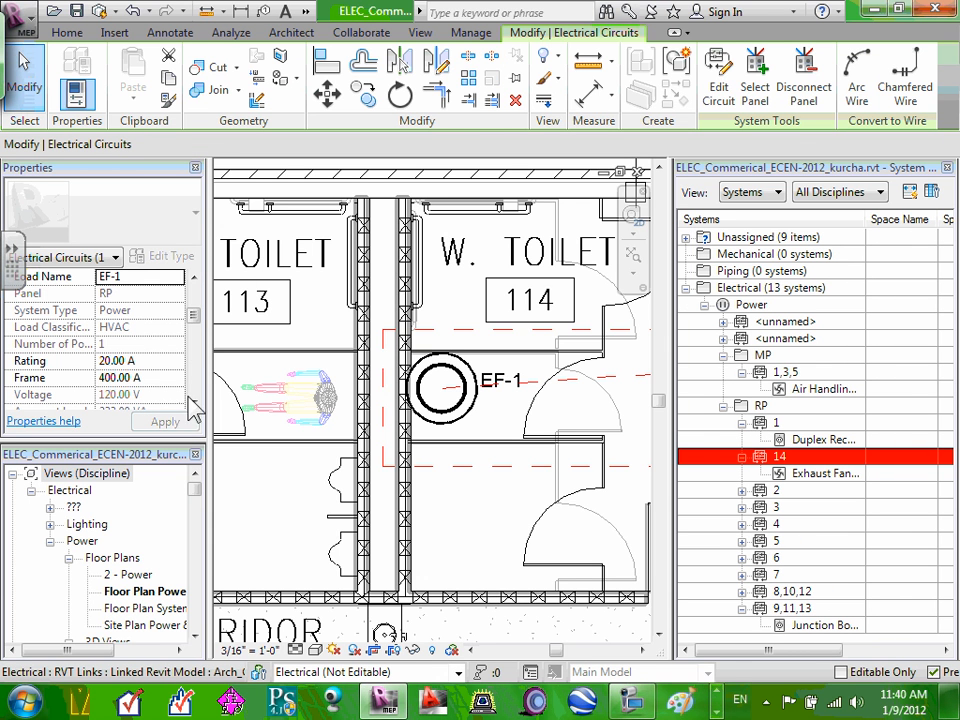
pyautogui.click(114, 378)
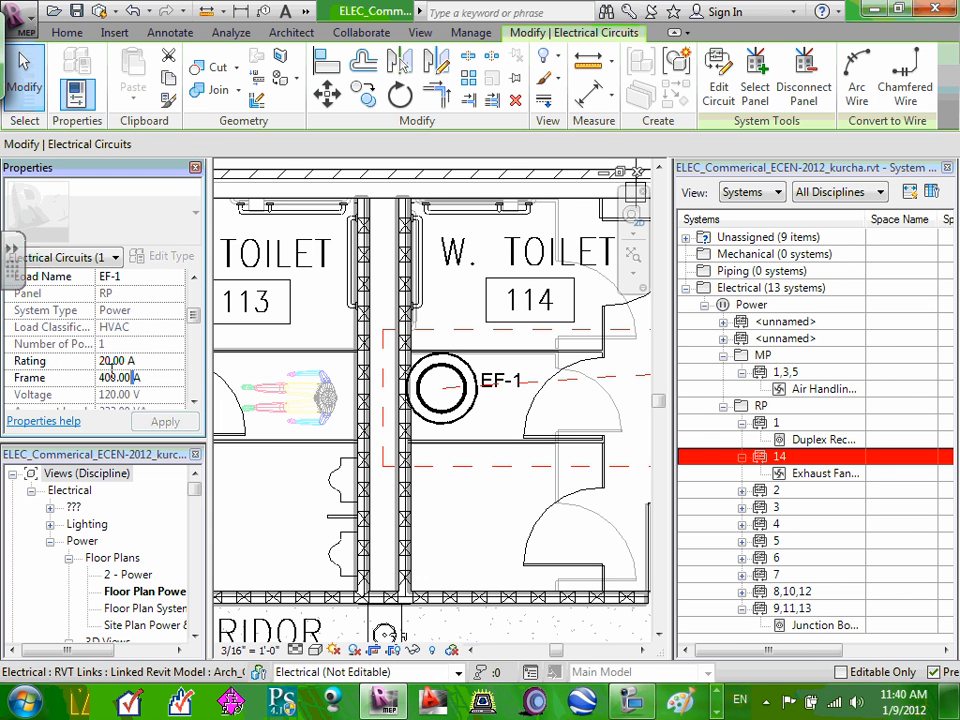
pyautogui.moveTo(131, 376); pyautogui.dragTo(95, 377)
pyautogui.write('20A')
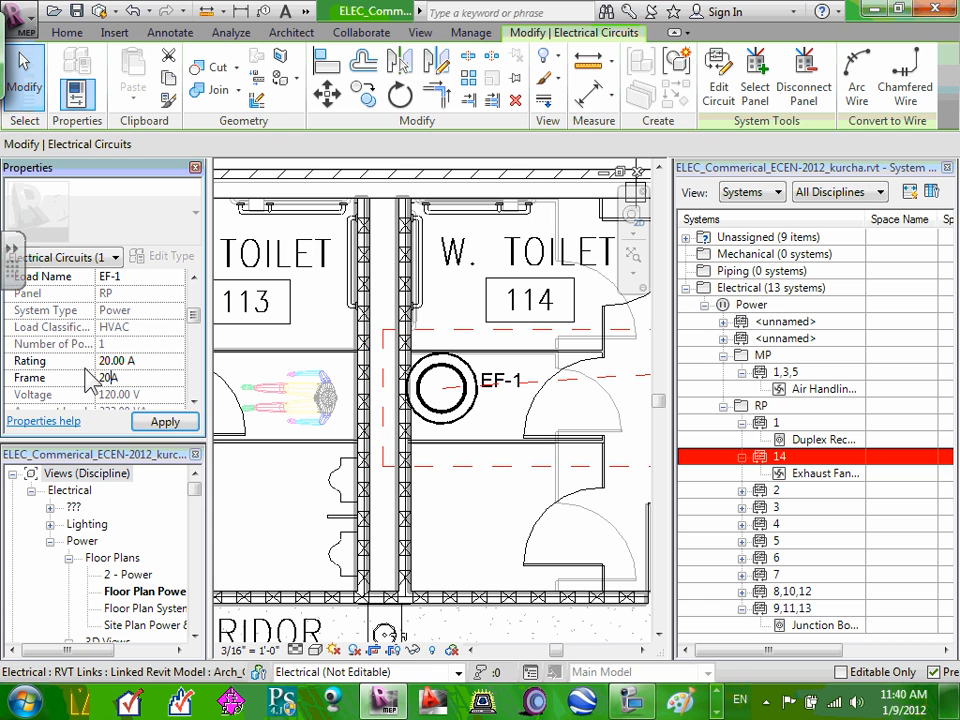
pyautogui.click(138, 362)
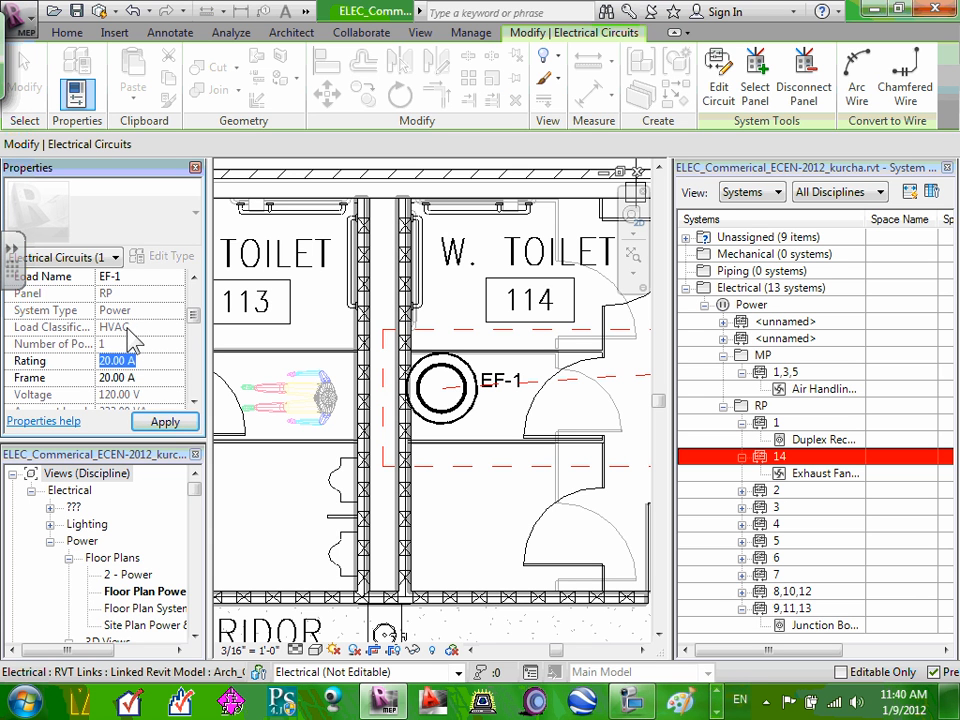
pyautogui.click(194, 278)
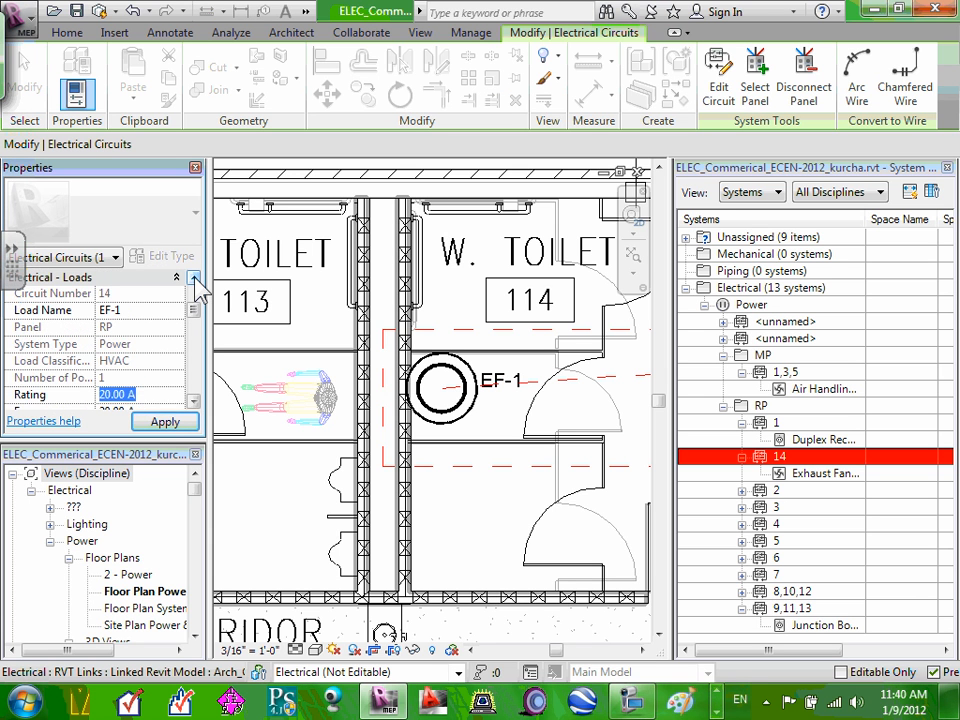
pyautogui.click(164, 422)
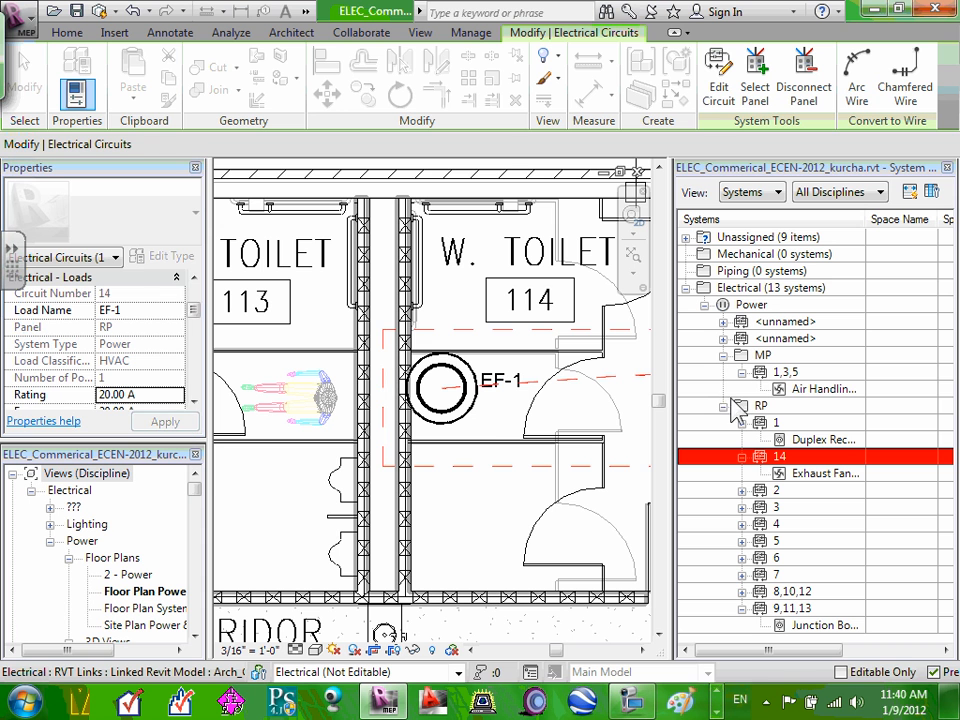
# Check the properties of the air handling unit on circuit 1,3,5 and the exhaust fan on circuit 14
pyautogui.click(800, 392)
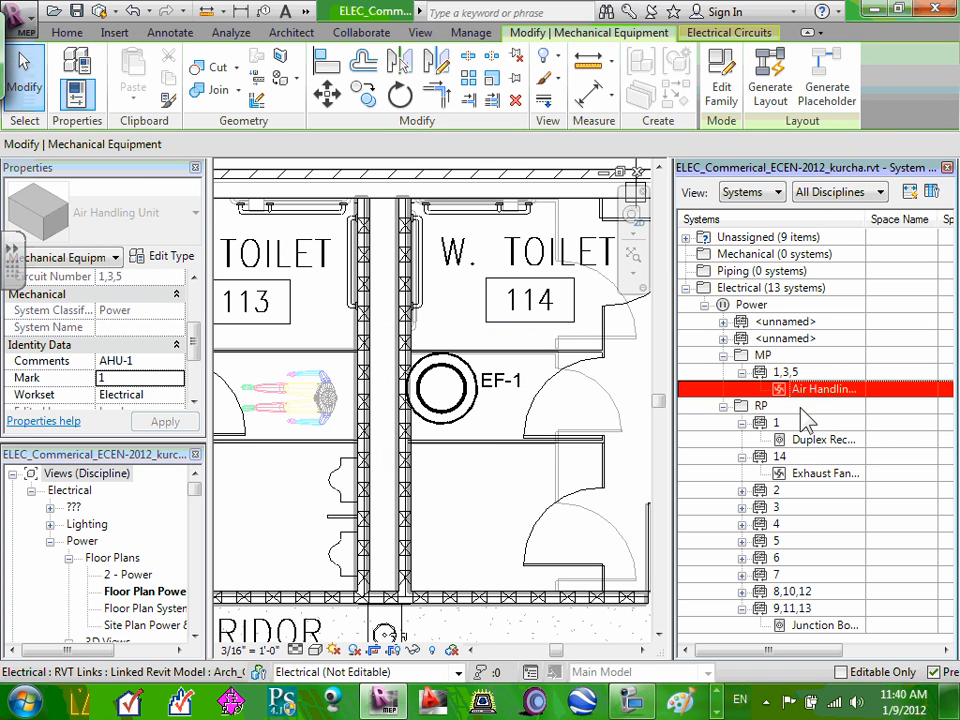
pyautogui.click(818, 476)
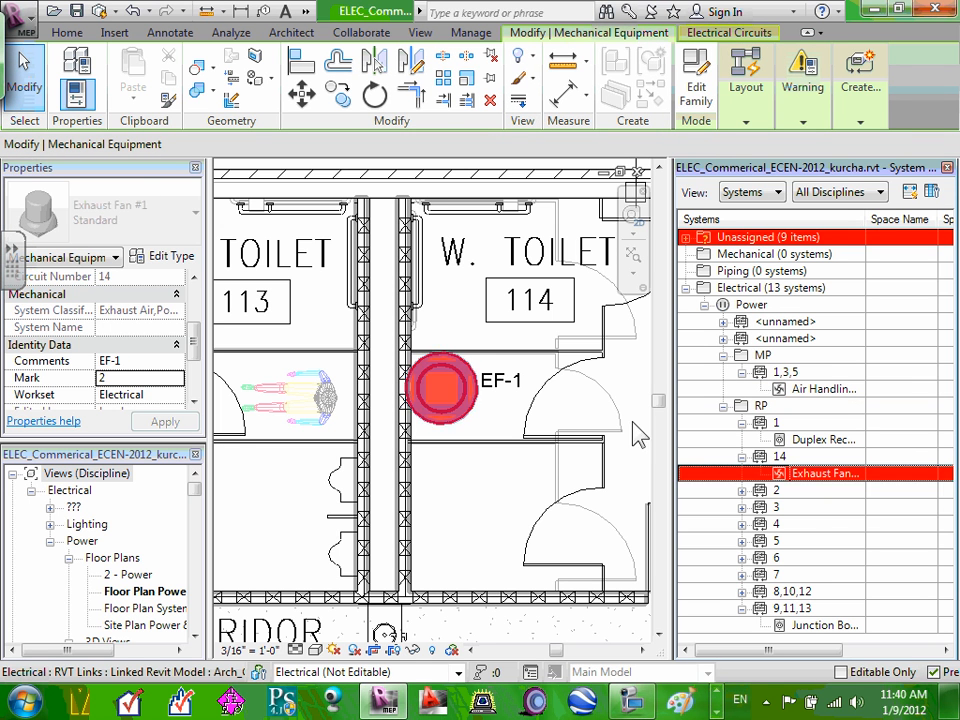
pyautogui.click(463, 330)
# Start placing mechanical equipment using the 2 HP Boiler Pump #2 type, dismissing the synchronization reminder without synchronizing
pyautogui.scroll(-2, 461, 332)
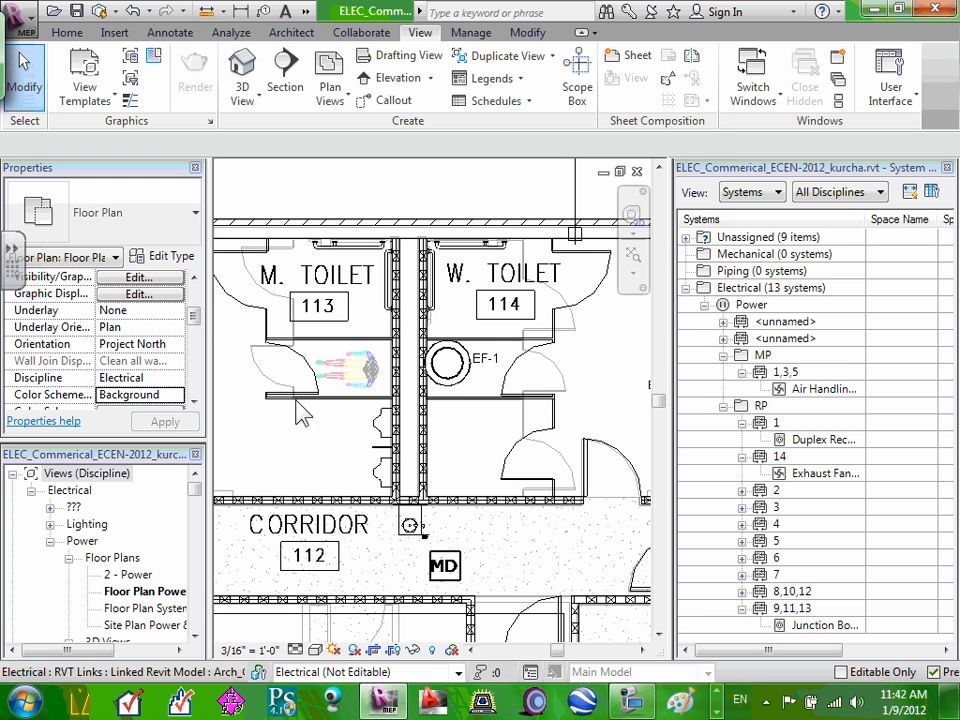
pyautogui.scroll(-1, 453, 449)
pyautogui.scroll(-5, 453, 449)
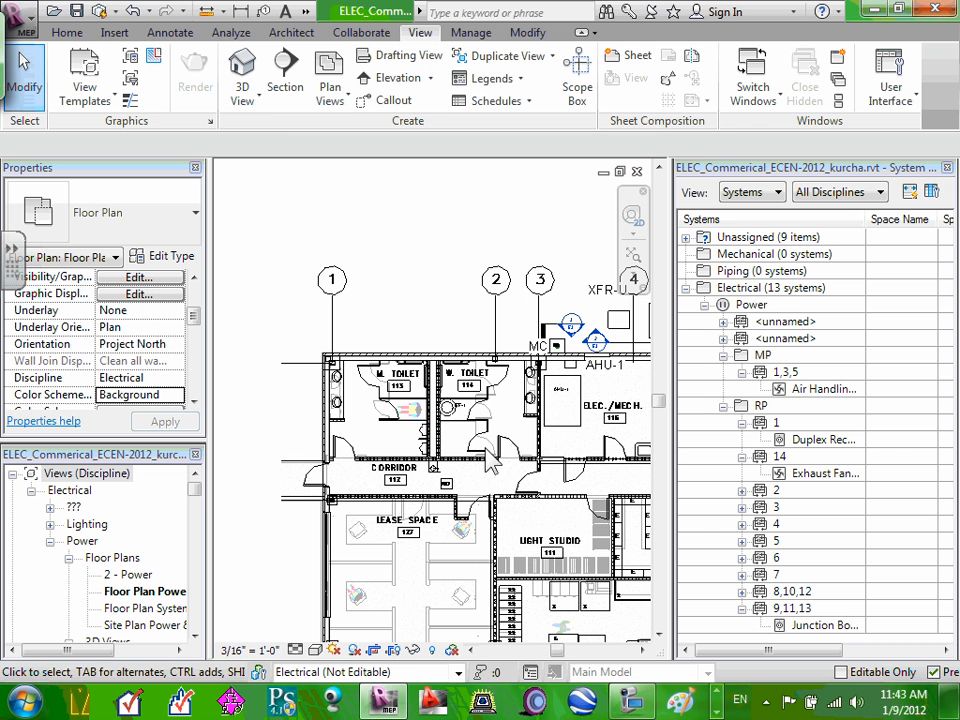
pyautogui.click(67, 33)
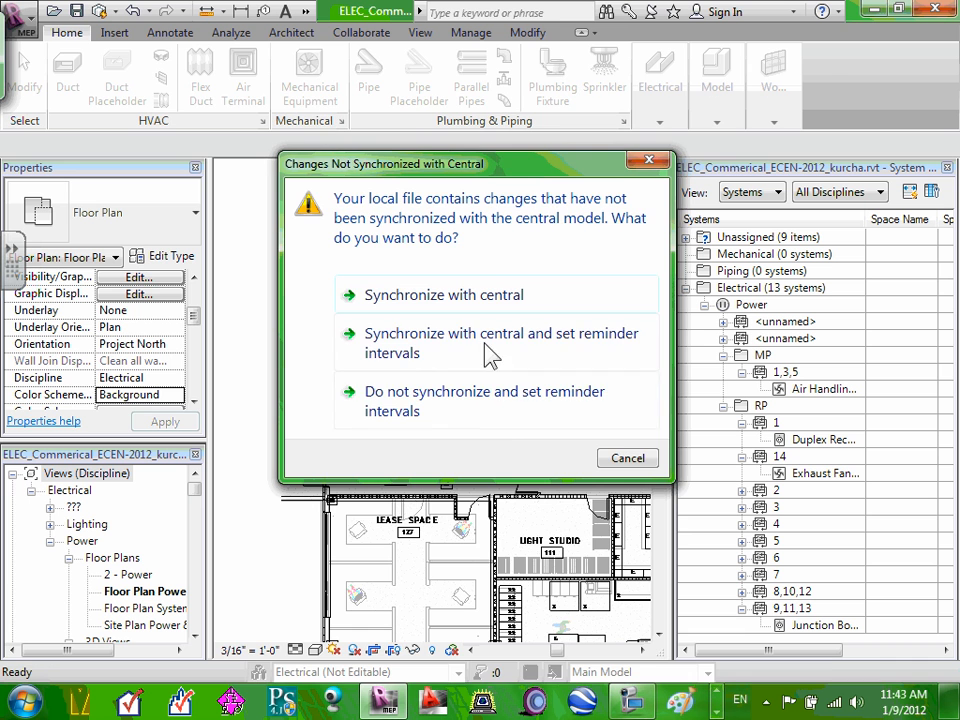
pyautogui.click(626, 458)
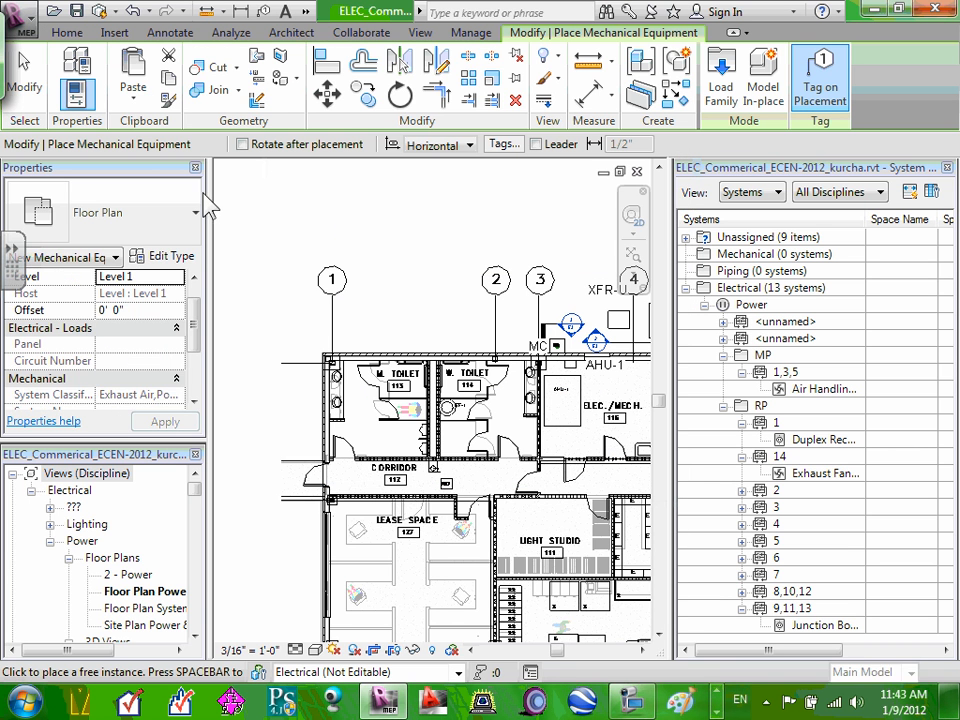
pyautogui.click(196, 213)
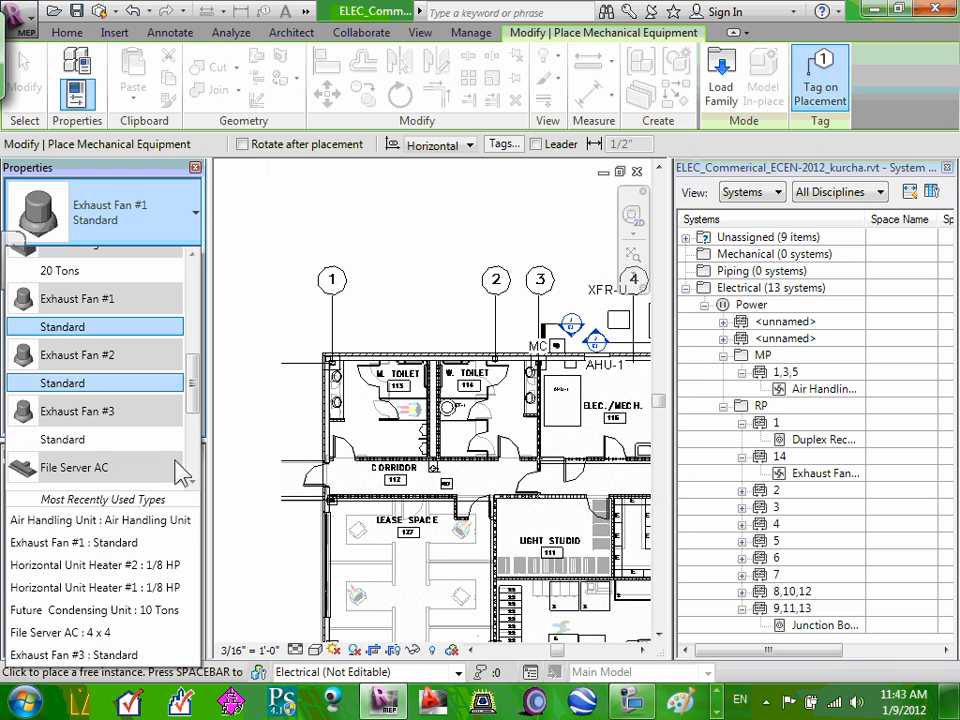
pyautogui.moveTo(192, 390); pyautogui.dragTo(207, 316)
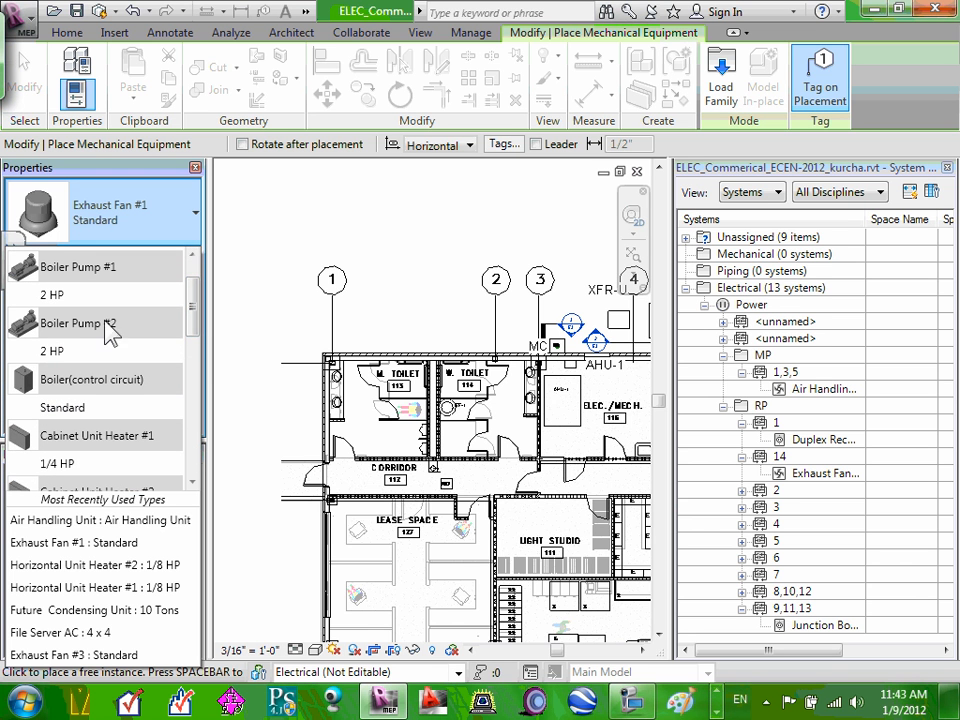
pyautogui.moveTo(75, 360)
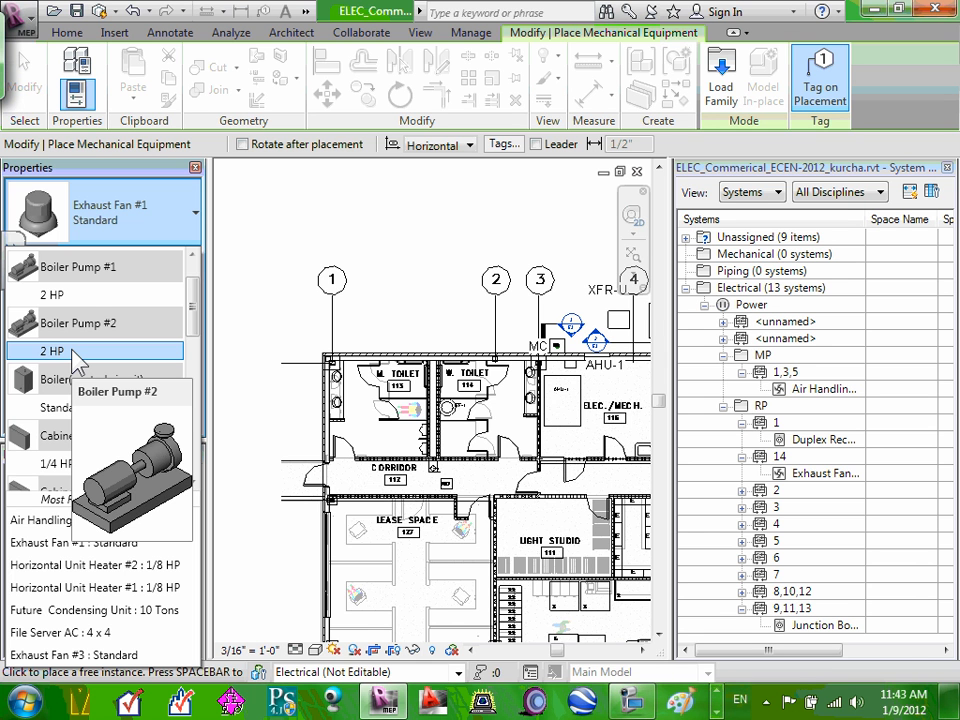
pyautogui.click(73, 352)
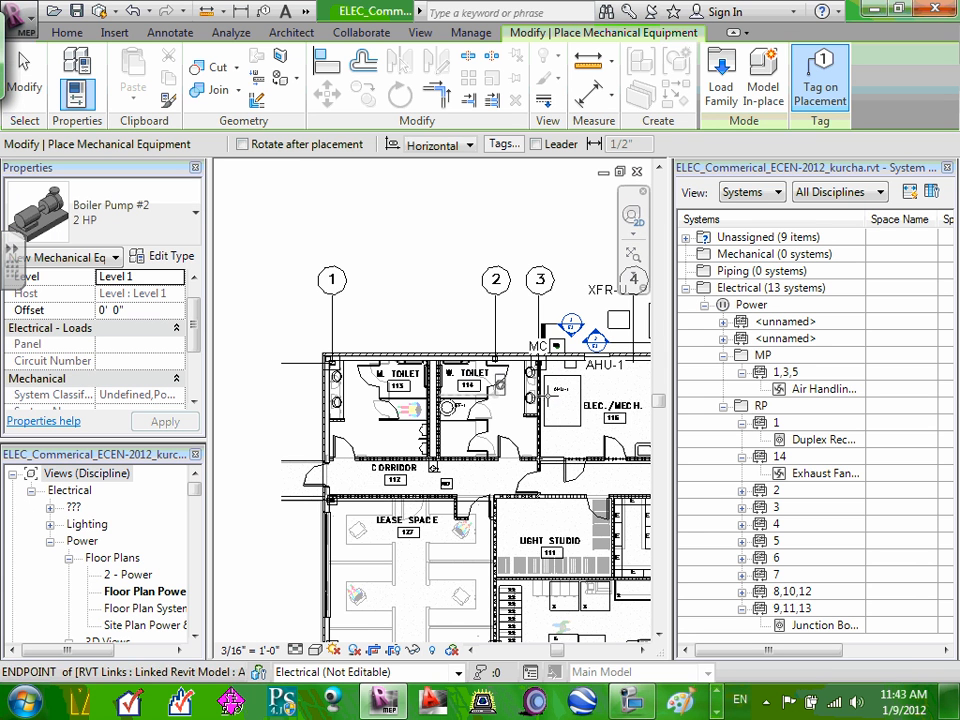
# Place the boiler pump in the lower-left corner of ELEC./MECH. room 116, below AHU-1 and against both walls
pyautogui.click(642, 651)
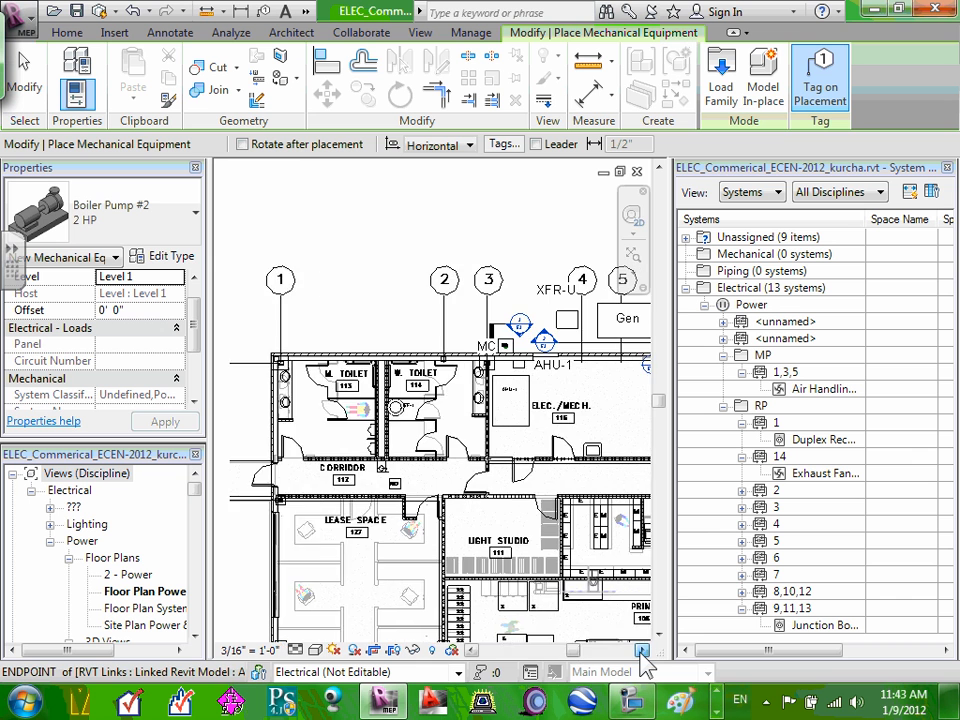
pyautogui.click(642, 651)
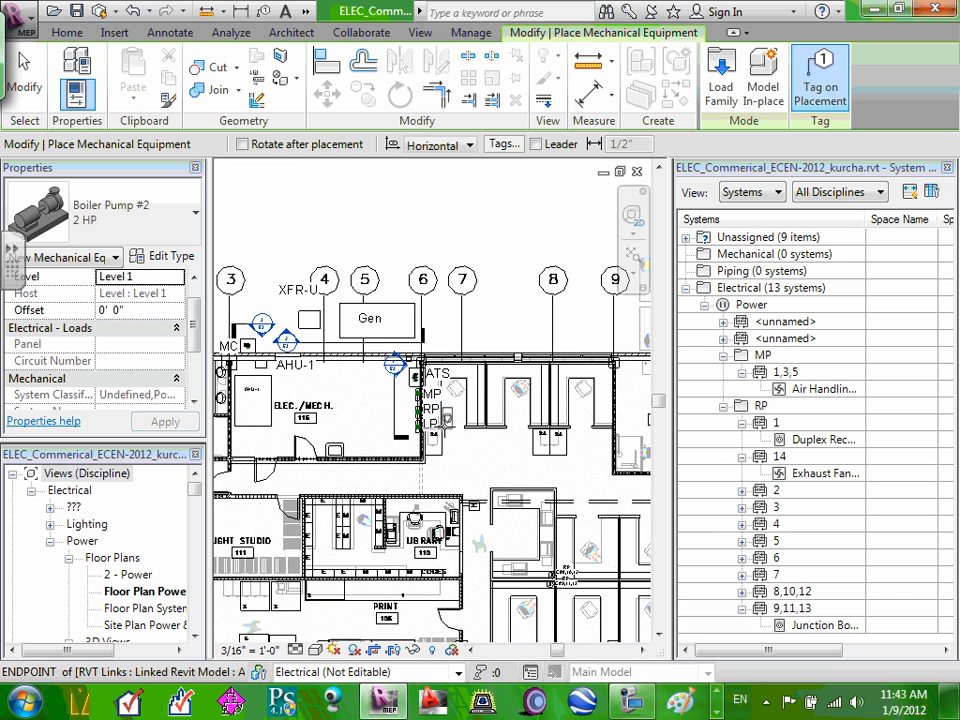
pyautogui.scroll(3, 440, 420)
pyautogui.scroll(-3, 414, 416)
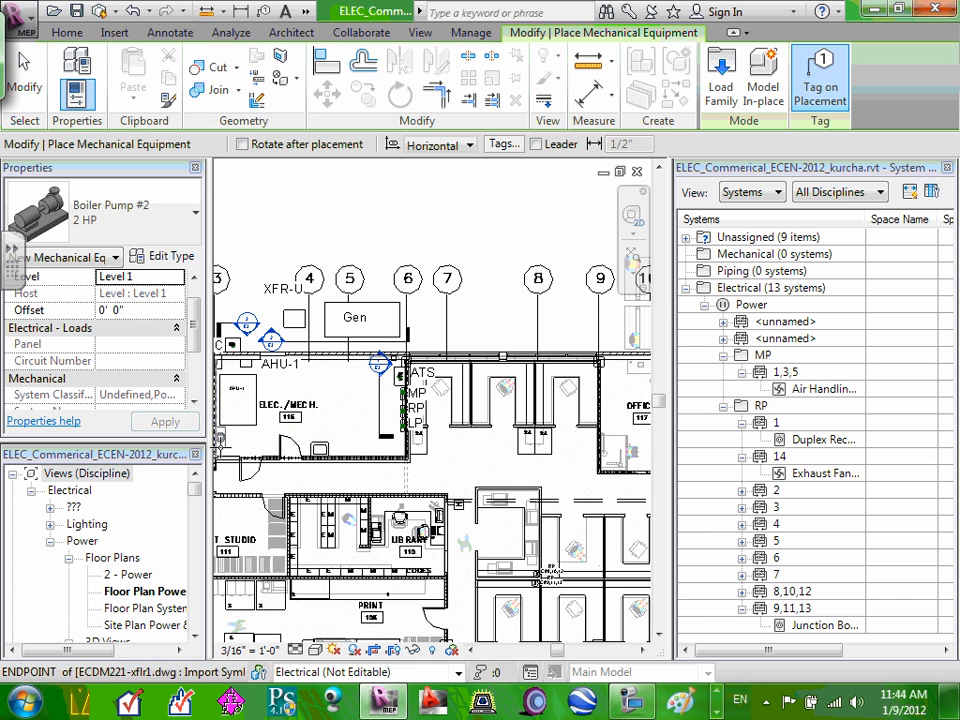
pyautogui.scroll(4, 218, 448)
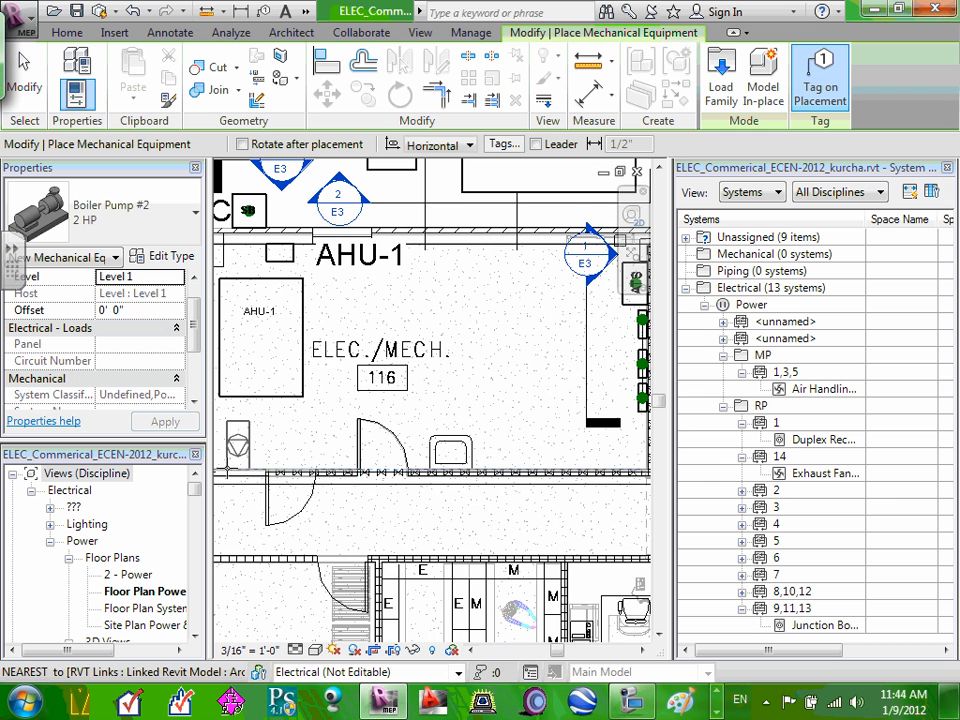
pyautogui.scroll(1, 228, 470)
pyautogui.scroll(1, 228, 470)
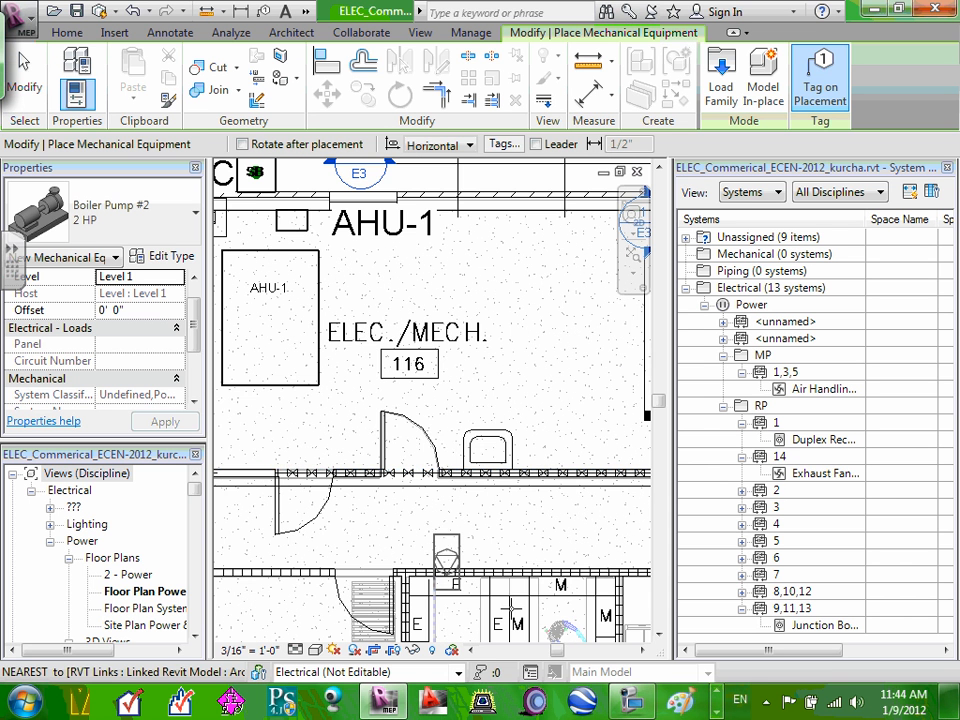
pyautogui.click(473, 651)
pyautogui.click(473, 651)
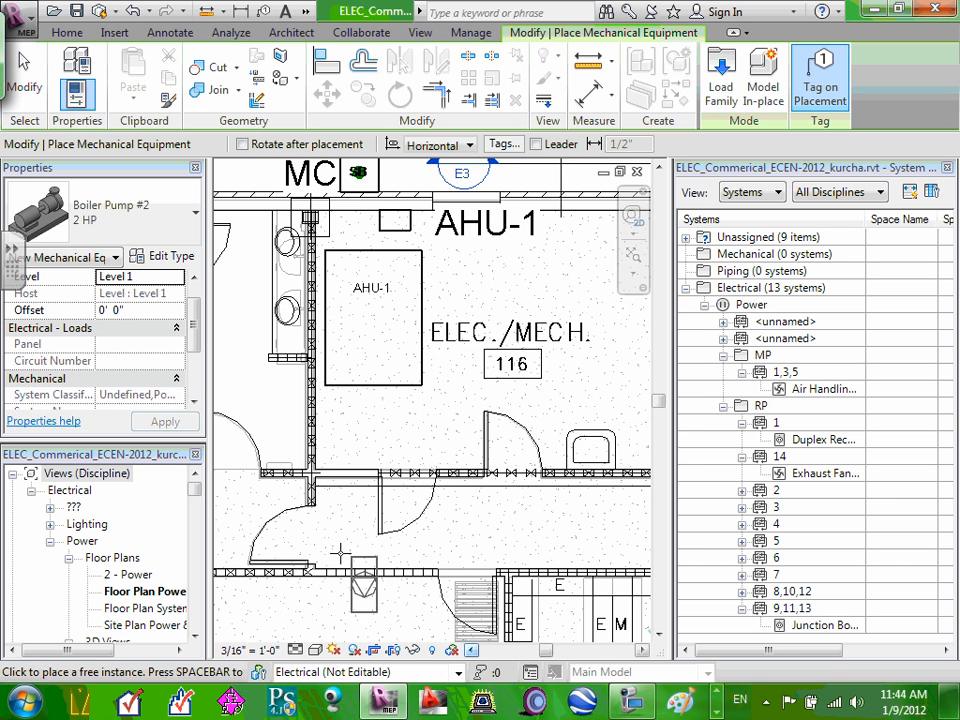
pyautogui.scroll(4, 318, 464)
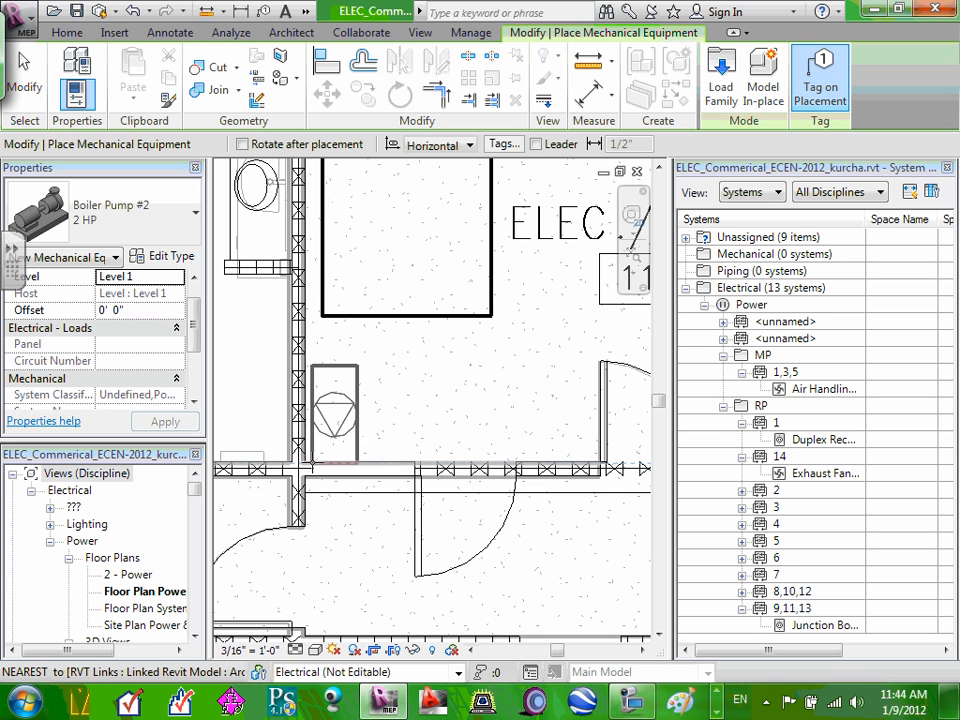
pyautogui.click(322, 460)
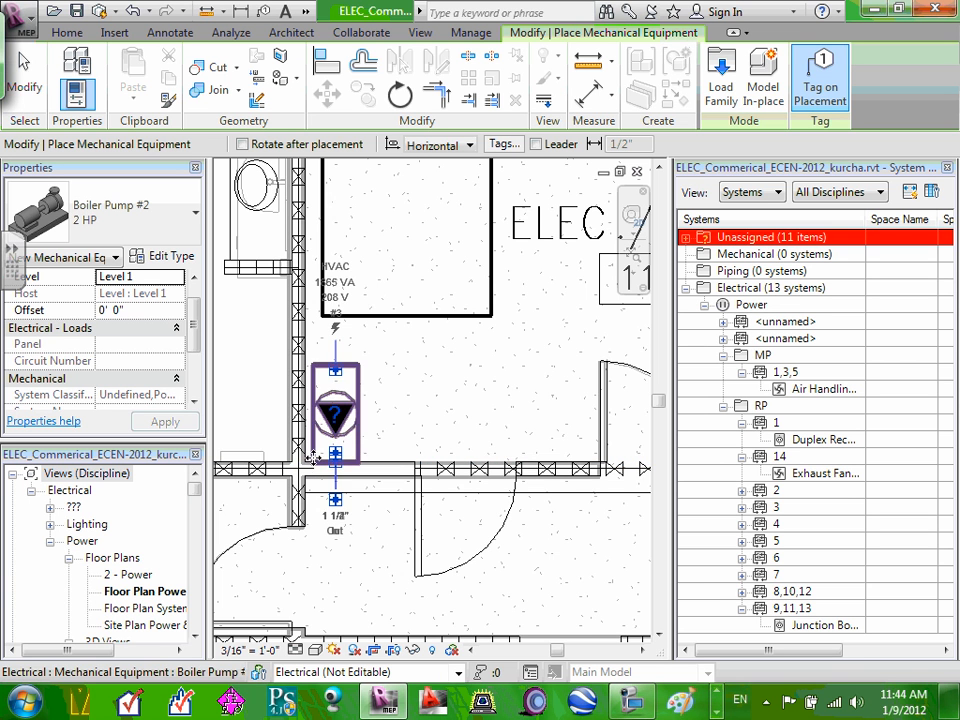
pyautogui.press('Escape')
pyautogui.press('Escape')
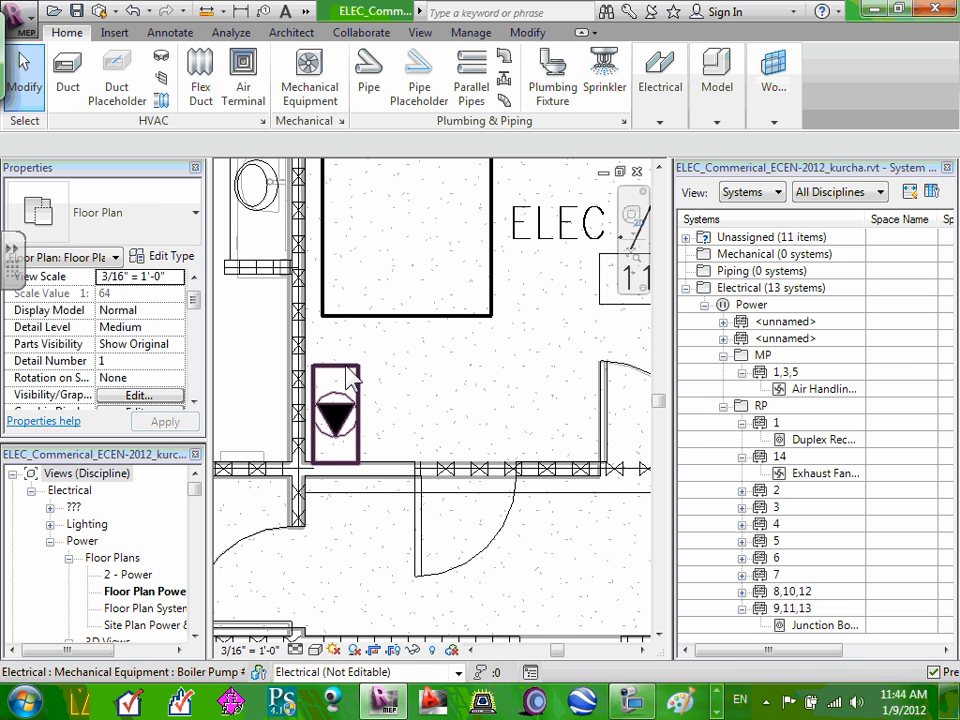
# Set the placed boiler pump's comments to BP-2 so its tag carries that label
pyautogui.click(338, 380)
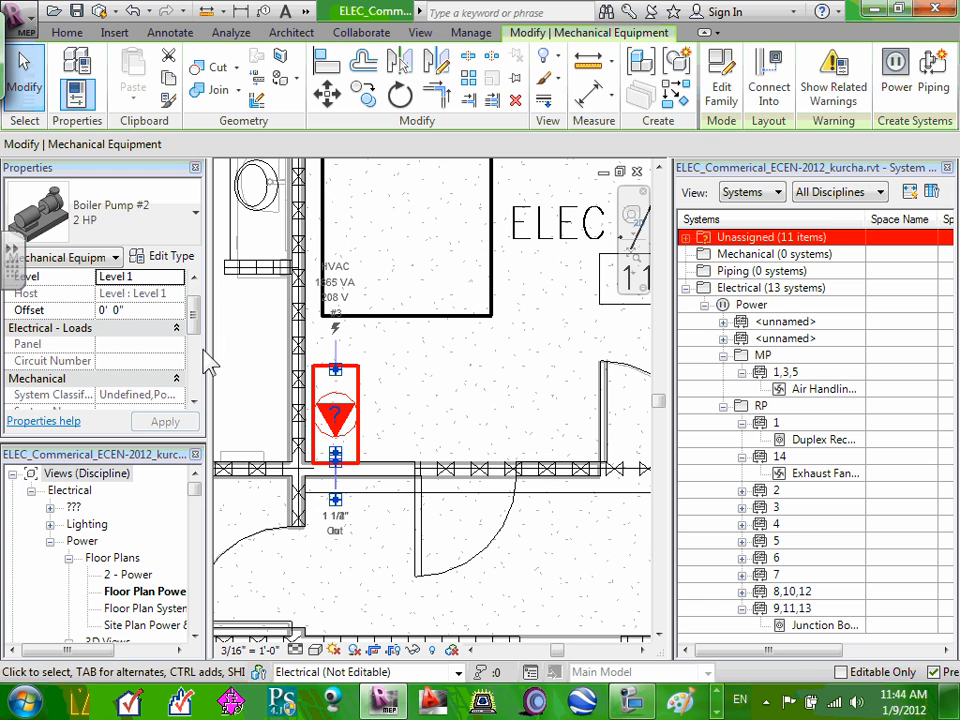
pyautogui.moveTo(200, 323); pyautogui.dragTo(197, 343)
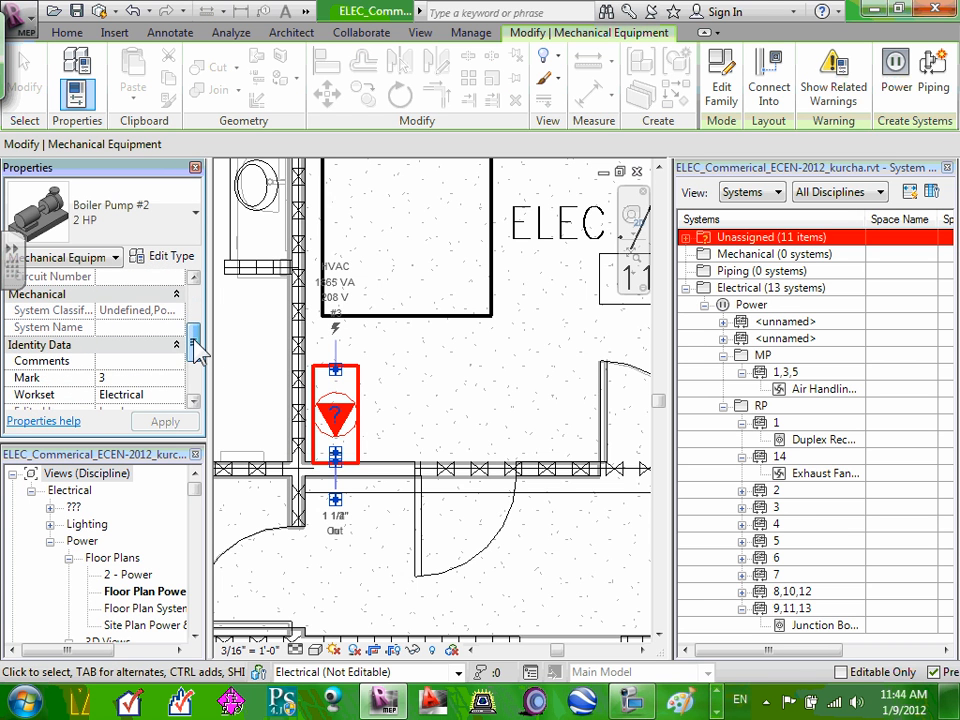
pyautogui.click(148, 360)
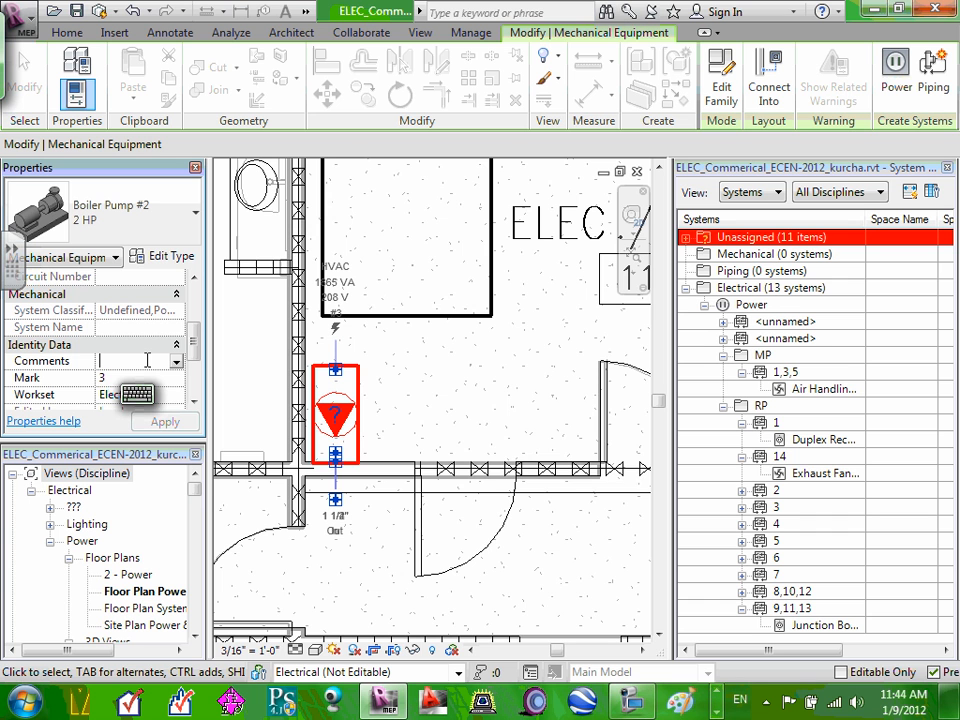
pyautogui.write('BP-')
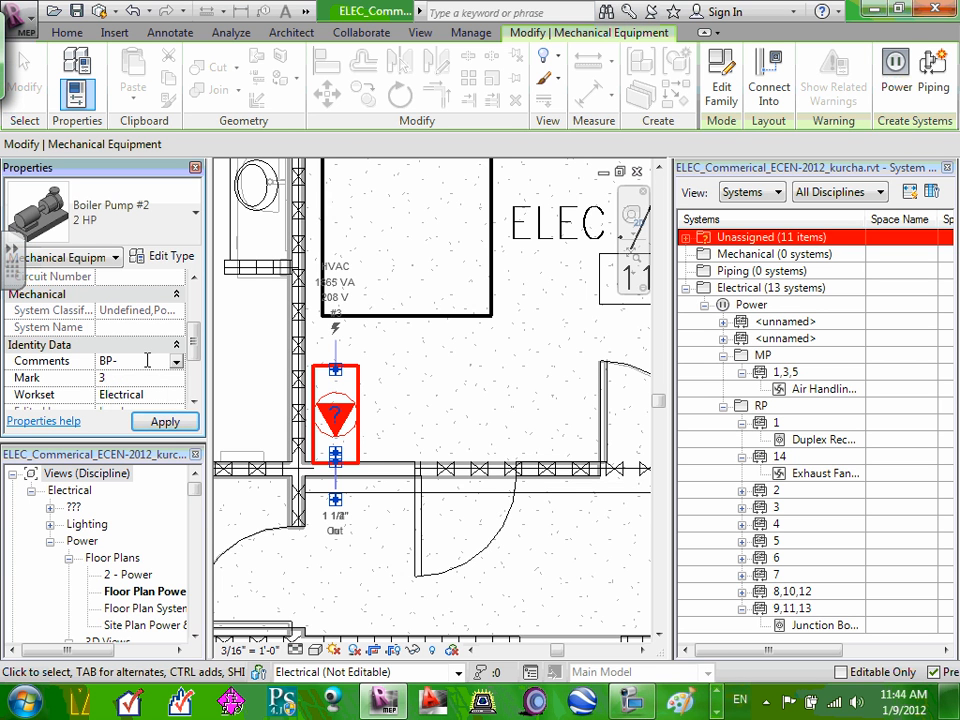
pyautogui.write('2')
pyautogui.click(189, 422)
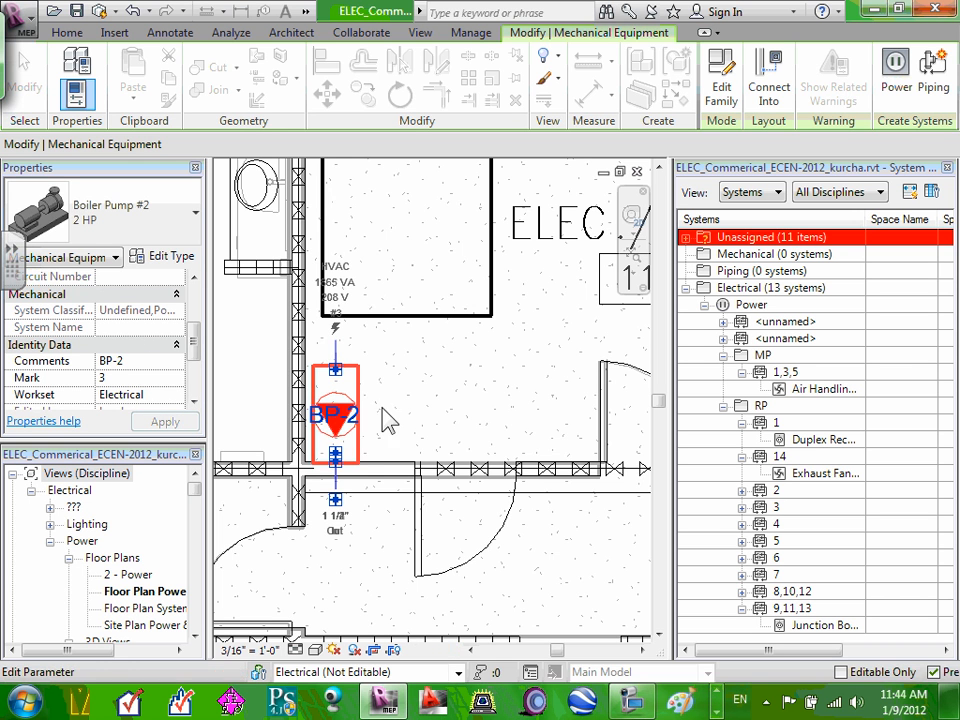
# Move the BP-2 tag off the boiler pump symbol to just above its outline
pyautogui.press('Escape')
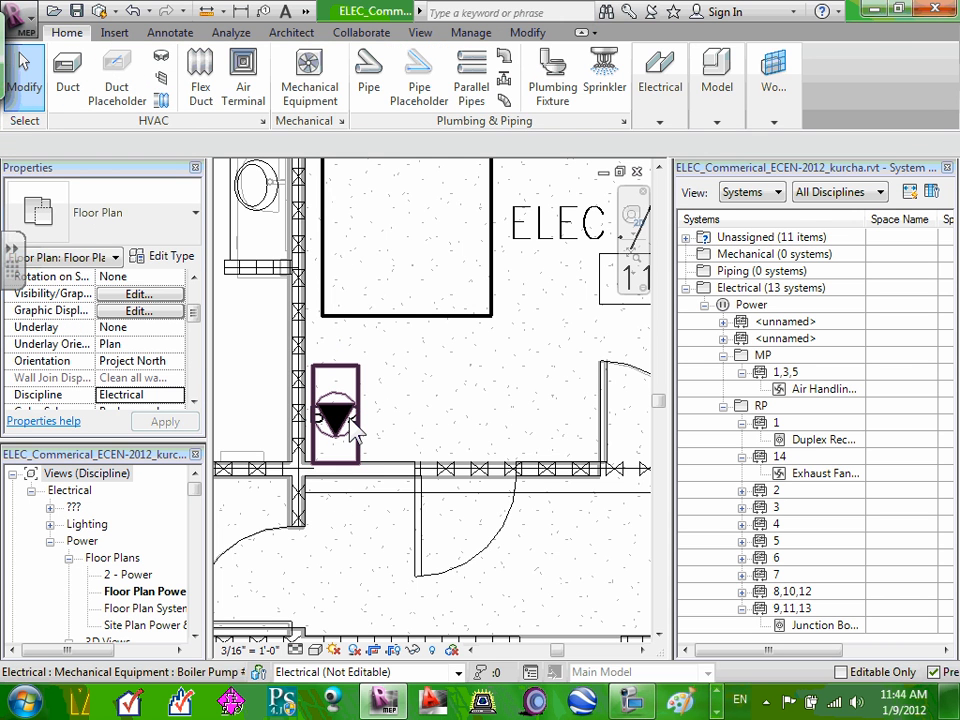
pyautogui.click(352, 427)
pyautogui.press('Escape')
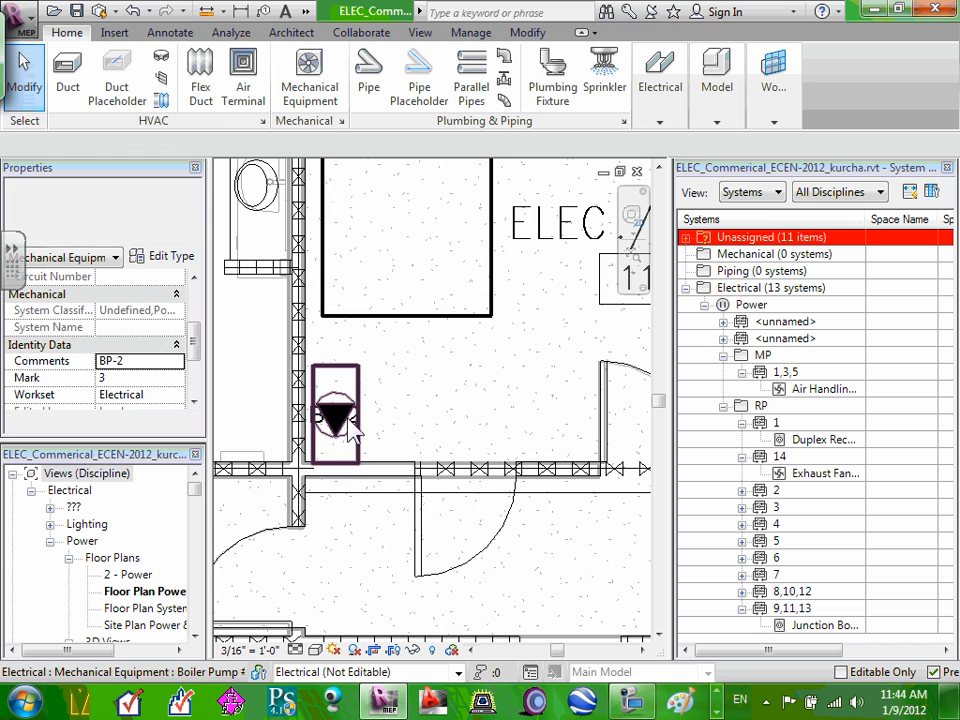
pyautogui.scroll(5, 352, 427)
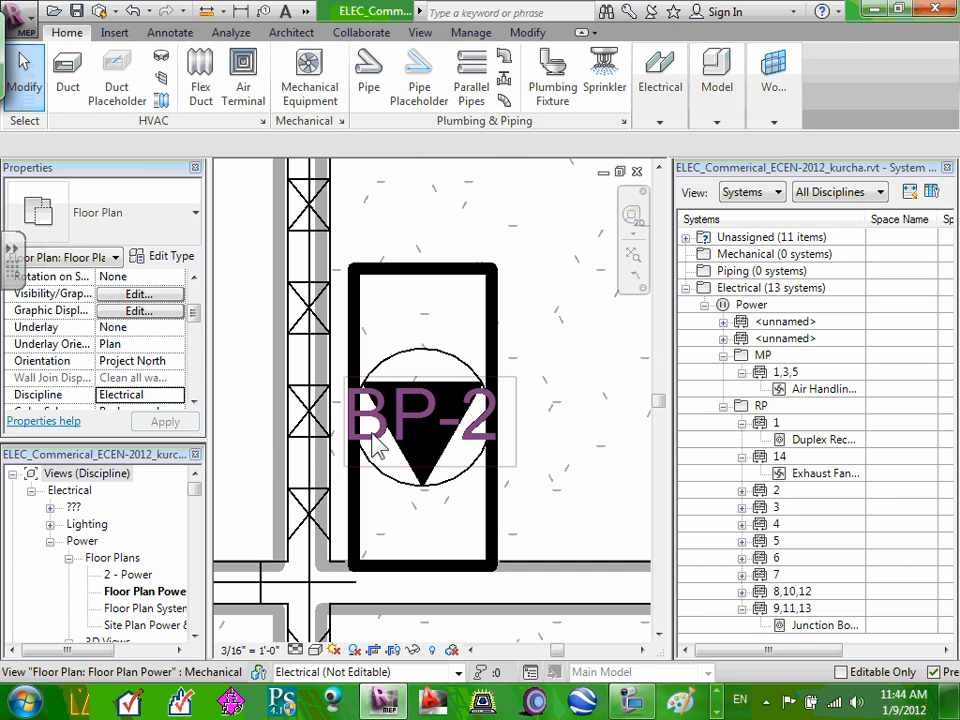
pyautogui.click(373, 447)
pyautogui.moveTo(413, 466); pyautogui.dragTo(447, 275)
pyautogui.click(568, 364)
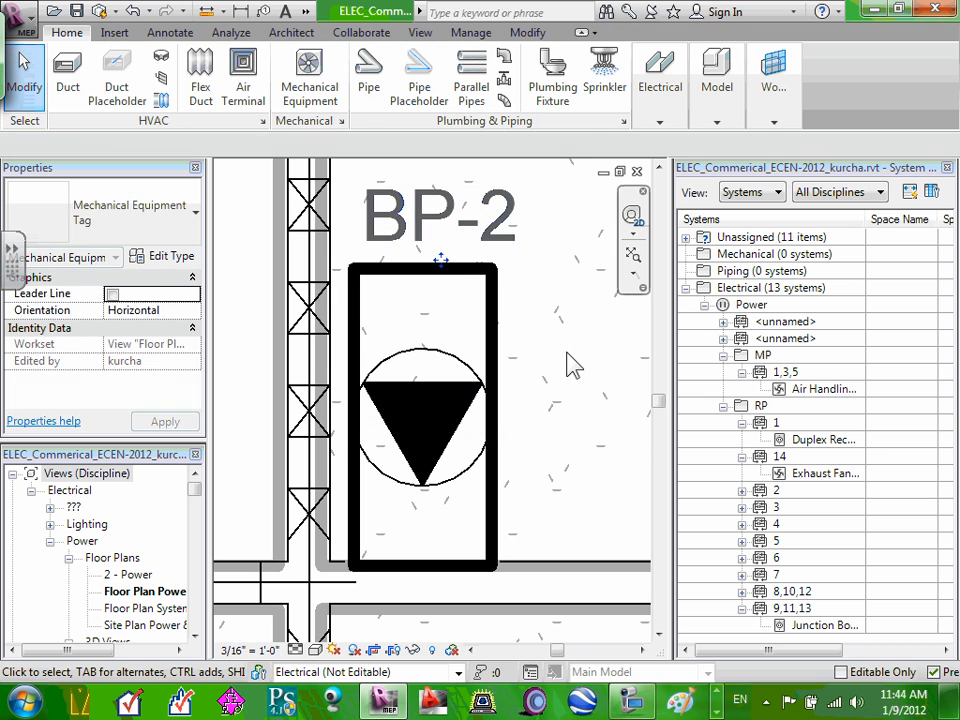
# Check the electrical load and system properties of the BP-2 boiler pump
pyautogui.scroll(-5, 562, 364)
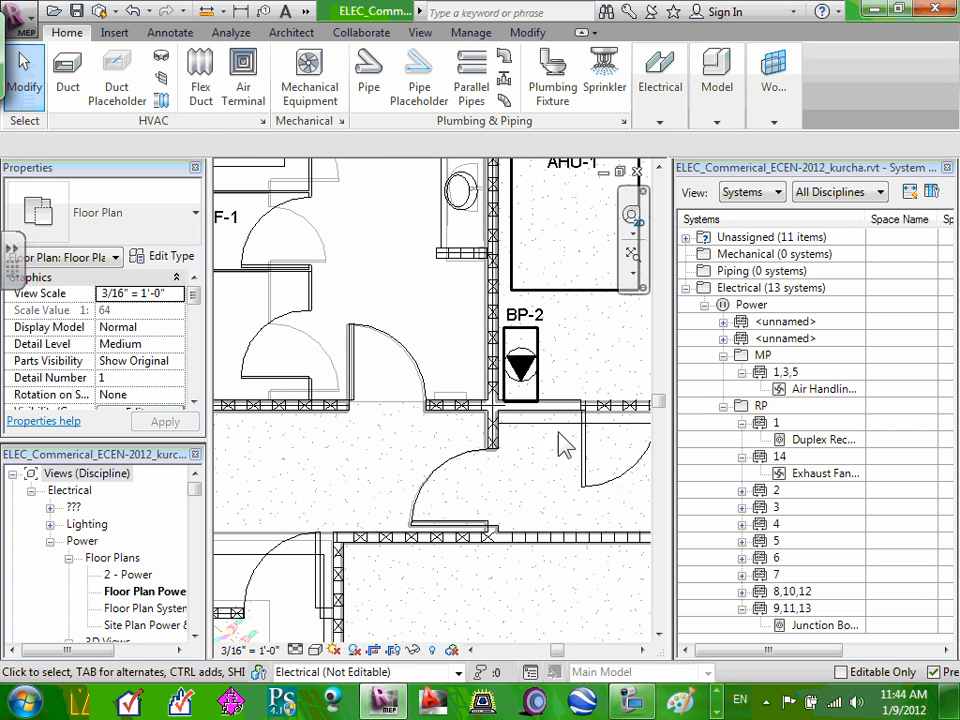
pyautogui.click(643, 650)
pyautogui.click(643, 650)
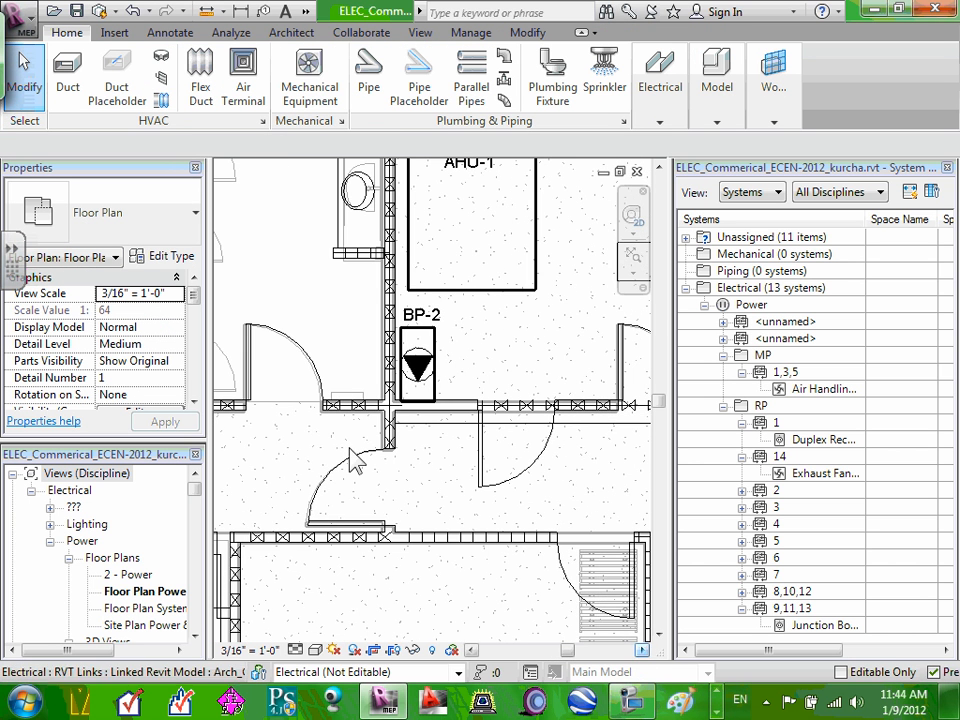
pyautogui.click(420, 368)
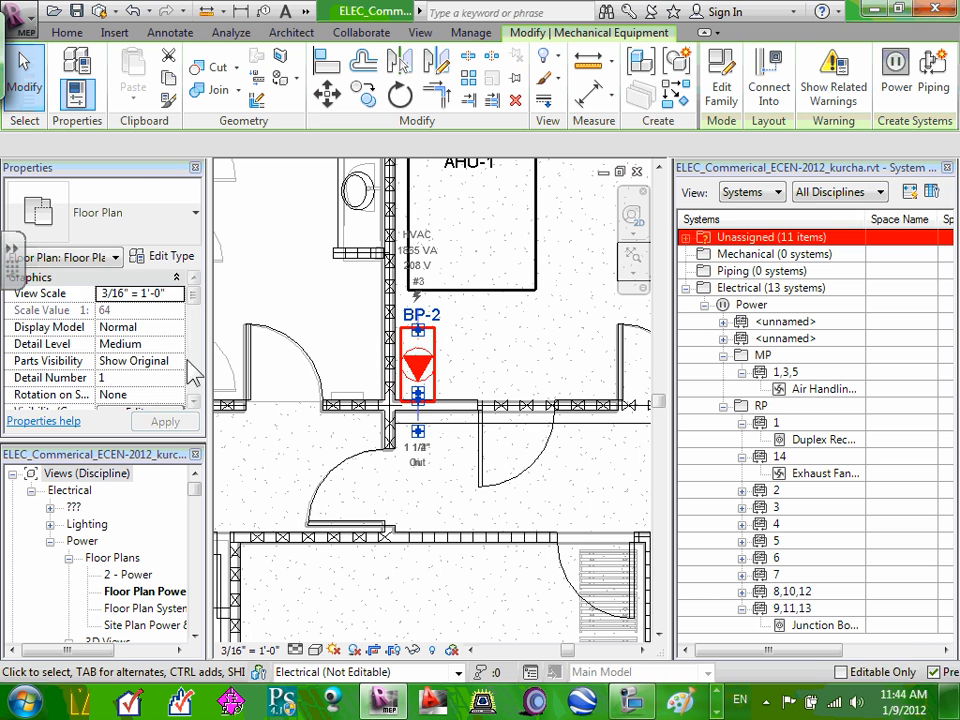
pyautogui.click(193, 400)
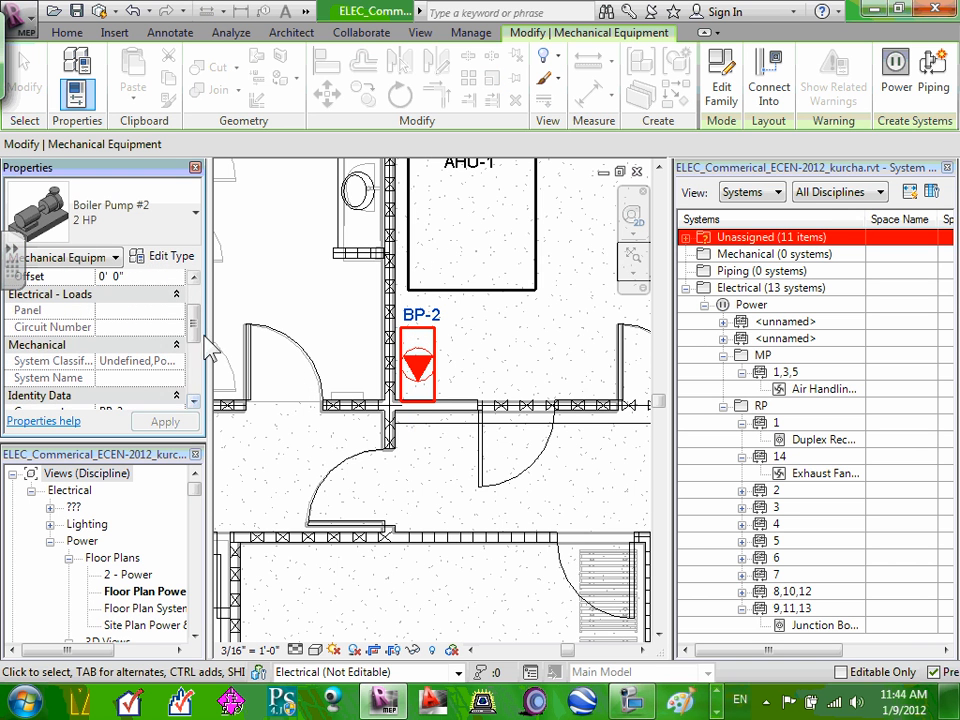
pyautogui.moveTo(195, 321)
pyautogui.mouseDown()
pyautogui.moveTo(189, 364)
pyautogui.moveTo(197, 371)
pyautogui.moveTo(214, 319)
pyautogui.mouseUp()
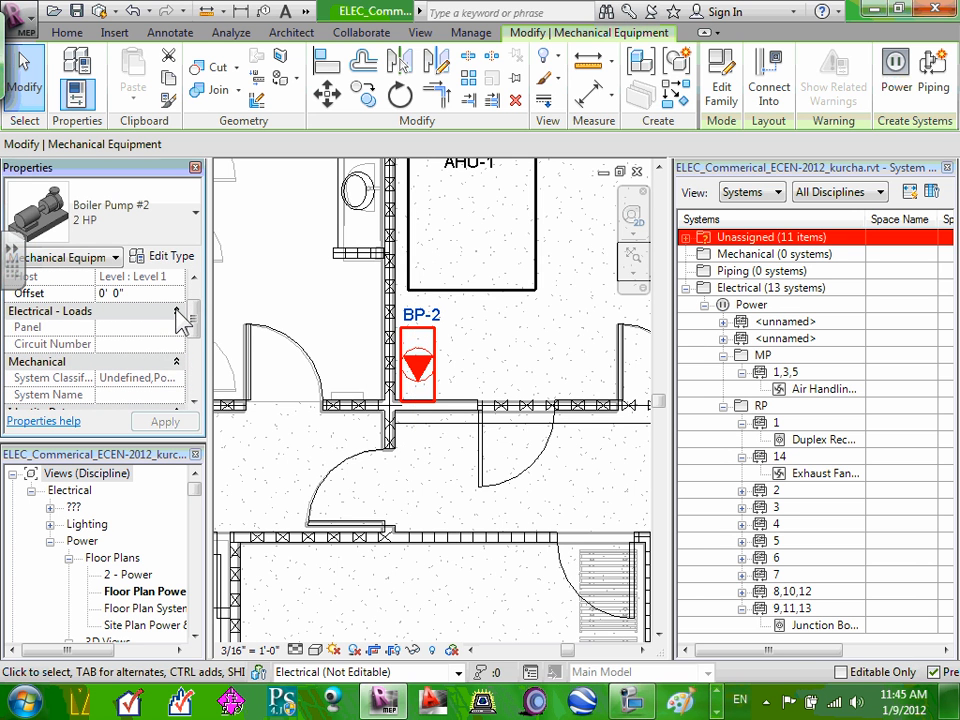
pyautogui.click(177, 312)
pyautogui.click(716, 457)
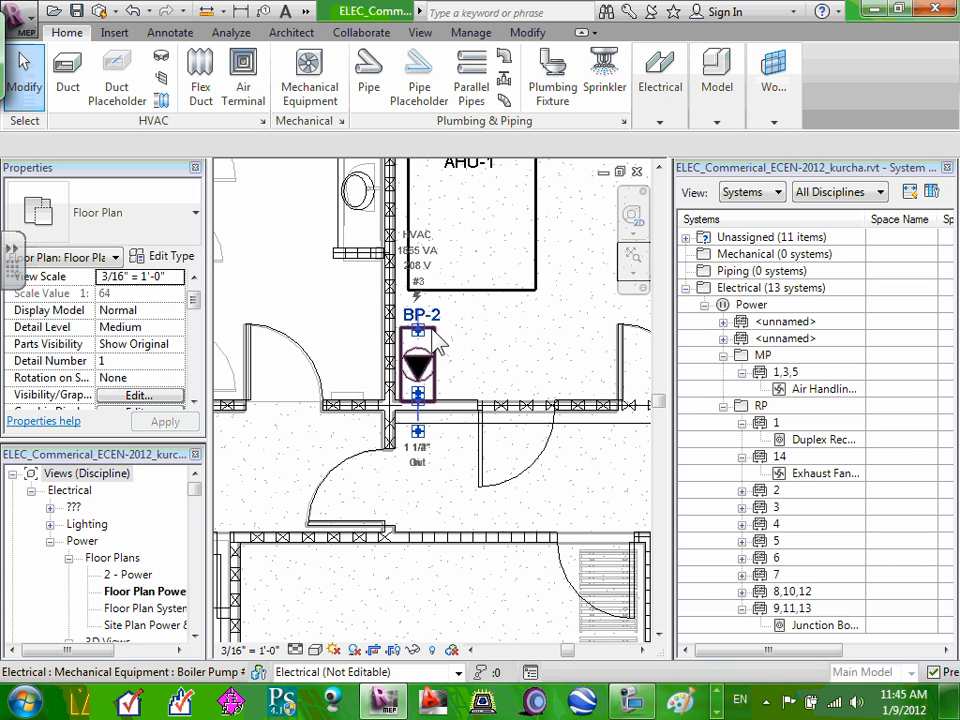
# Create a power circuit for the BP-2 boiler pump and assign it to panel MP
pyautogui.click(420, 368)
pyautogui.click(897, 92)
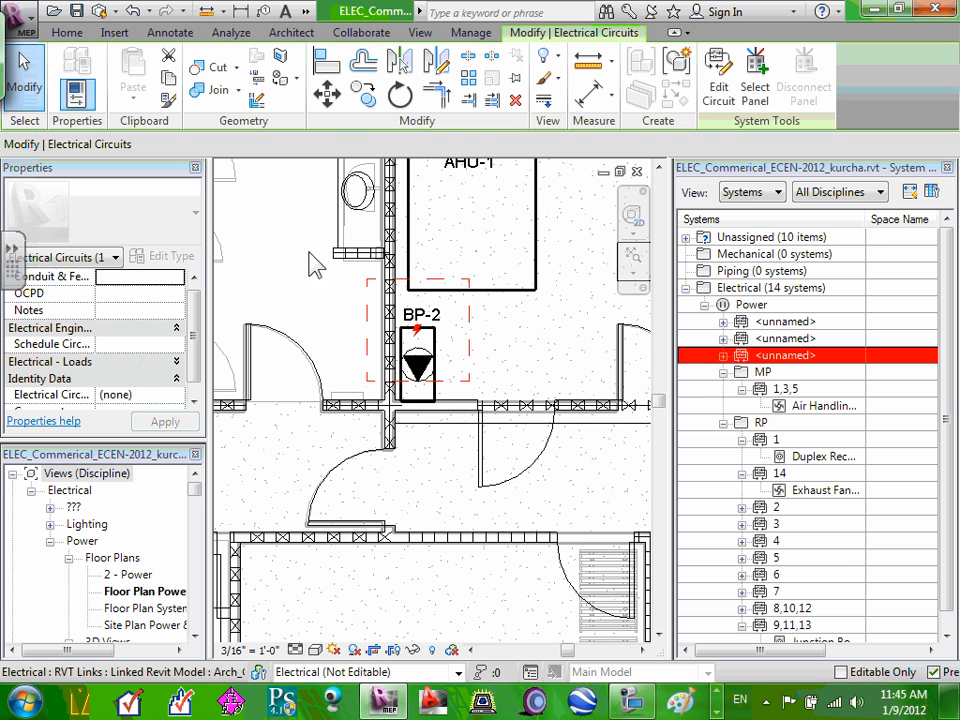
pyautogui.click(755, 92)
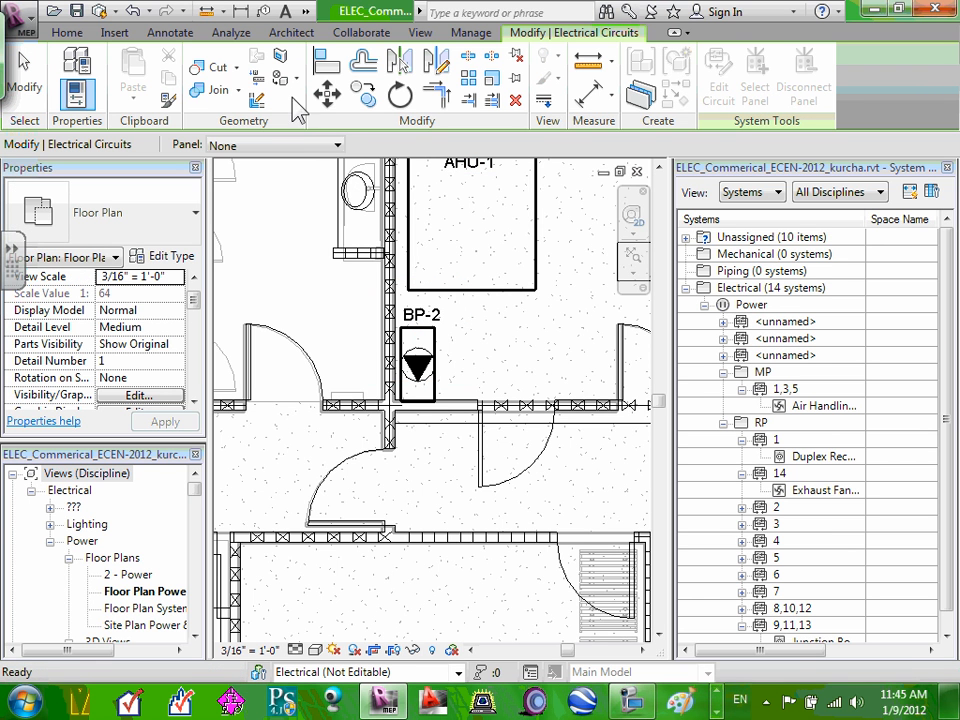
pyautogui.click(338, 147)
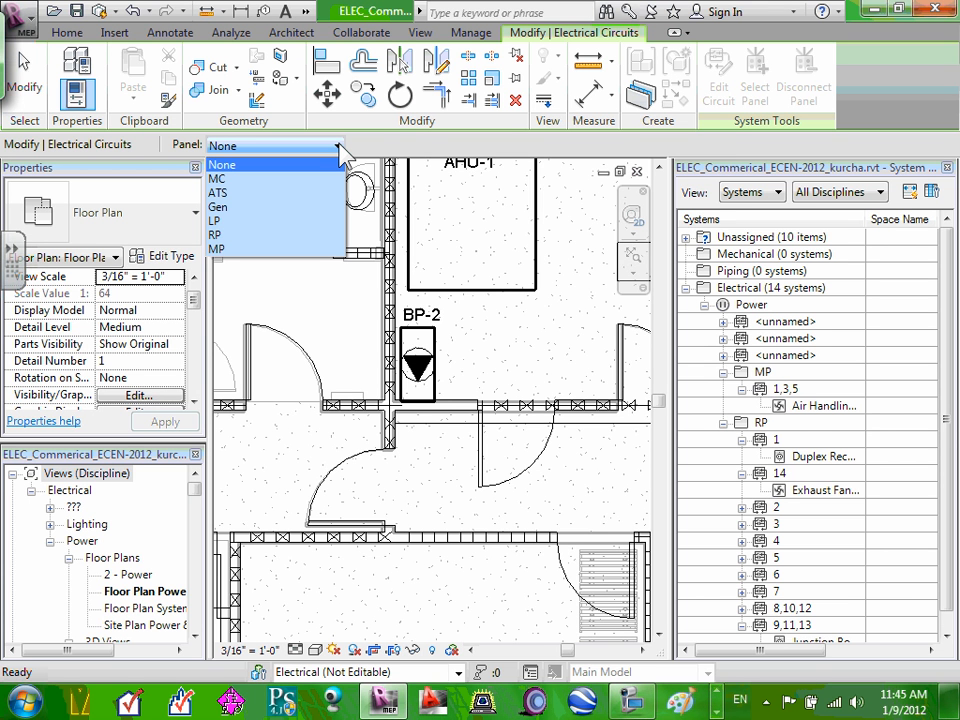
pyautogui.click(260, 248)
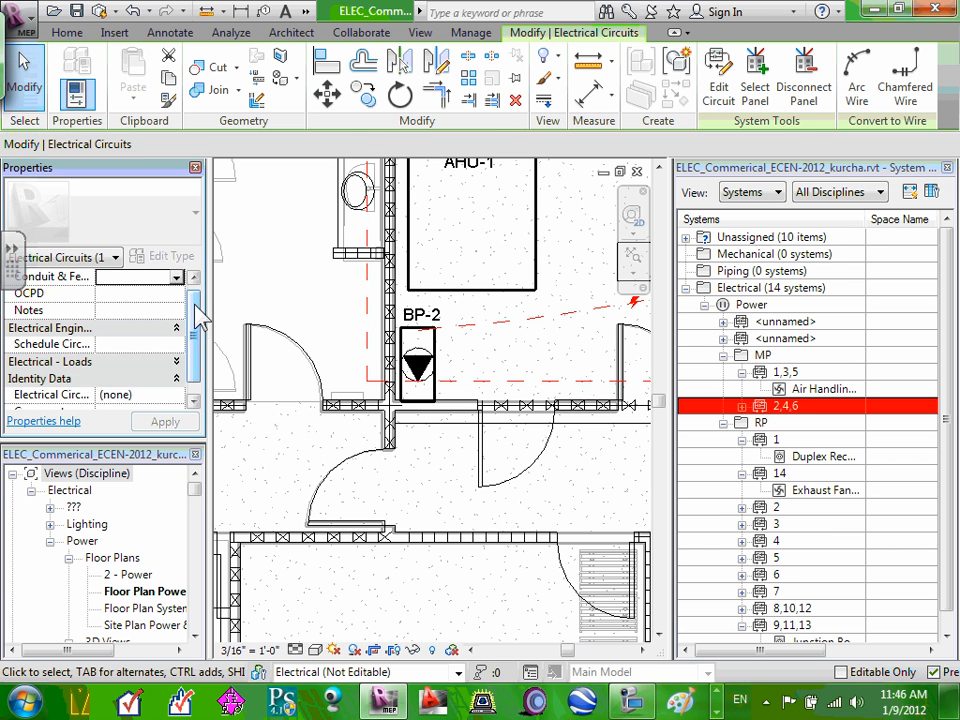
# Review the new circuit's properties and expand circuit 2,4,6 under panel MP to check its connected equipment
pyautogui.scroll(-2, 196, 338)
pyautogui.scroll(3, 196, 330)
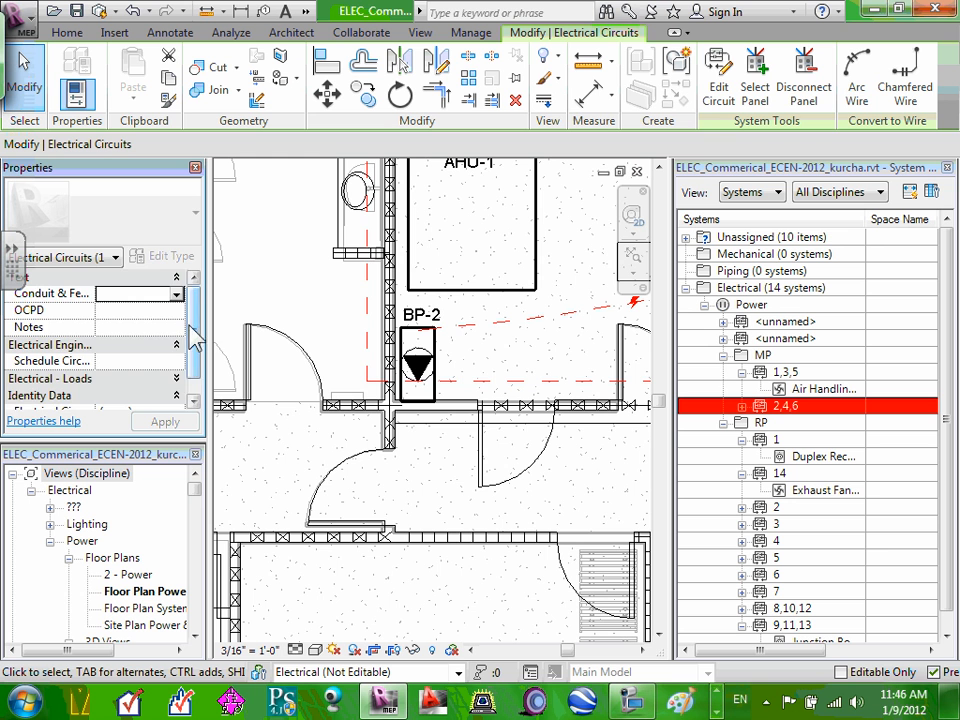
pyautogui.scroll(-1, 197, 340)
pyautogui.scroll(-2, 197, 348)
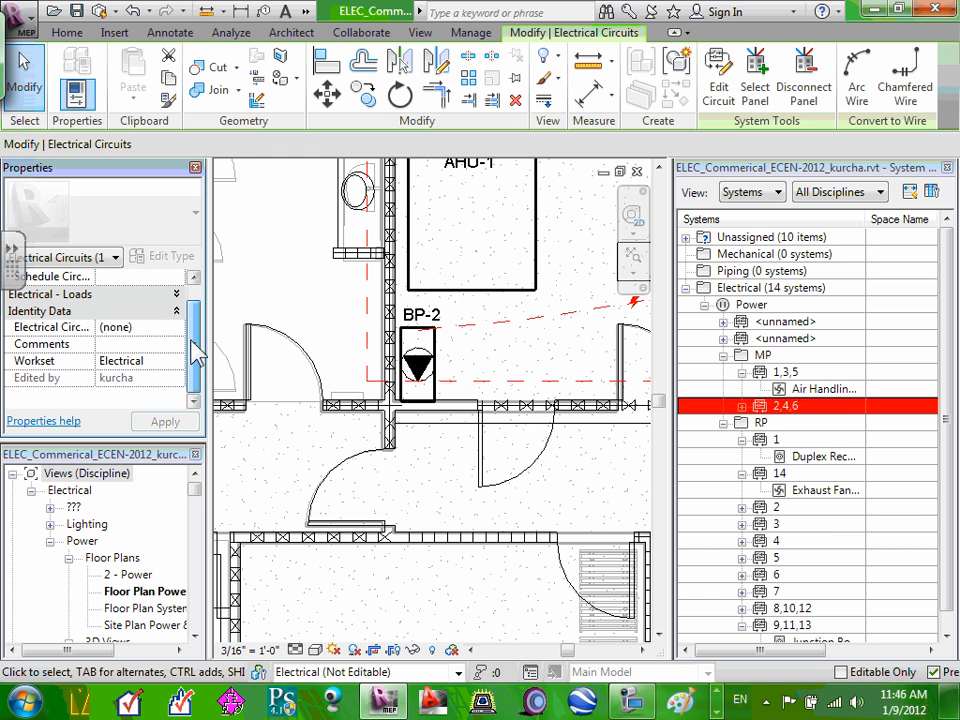
pyautogui.click(790, 408)
pyautogui.click(790, 392)
pyautogui.click(742, 407)
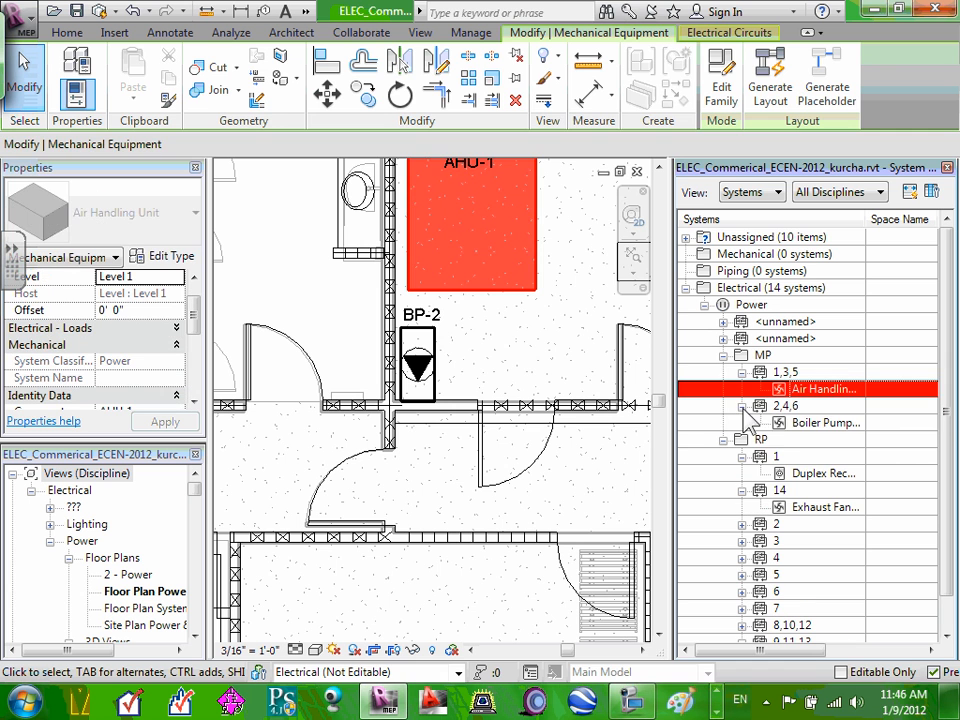
pyautogui.click(788, 406)
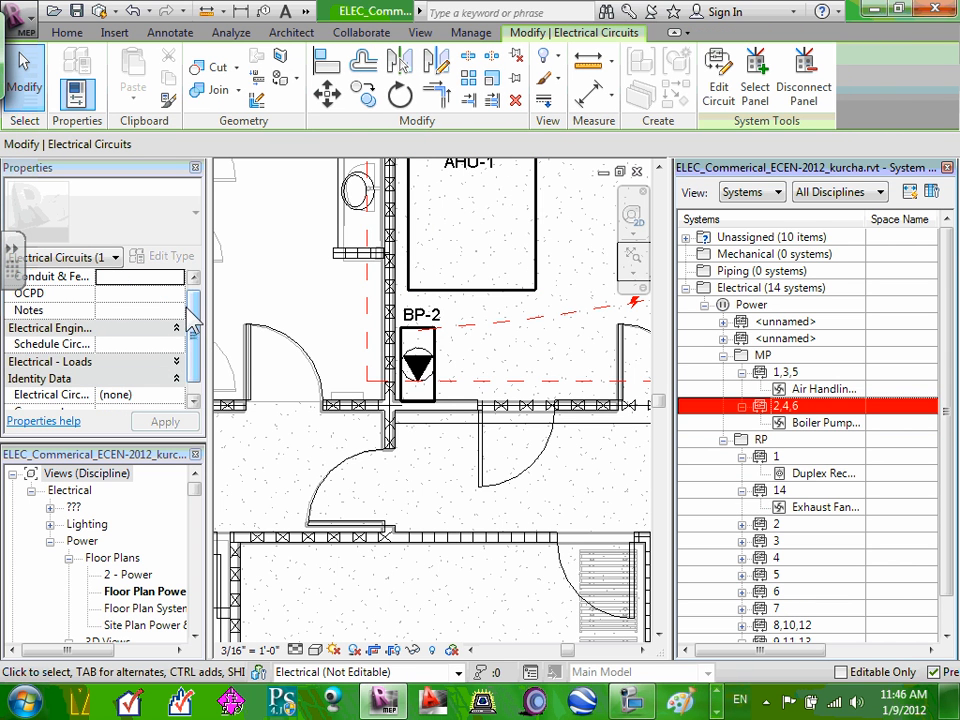
# Expand the electrical loads properties of circuit 2,4,6 and set its load name to BP-2
pyautogui.scroll(-1, 200, 337)
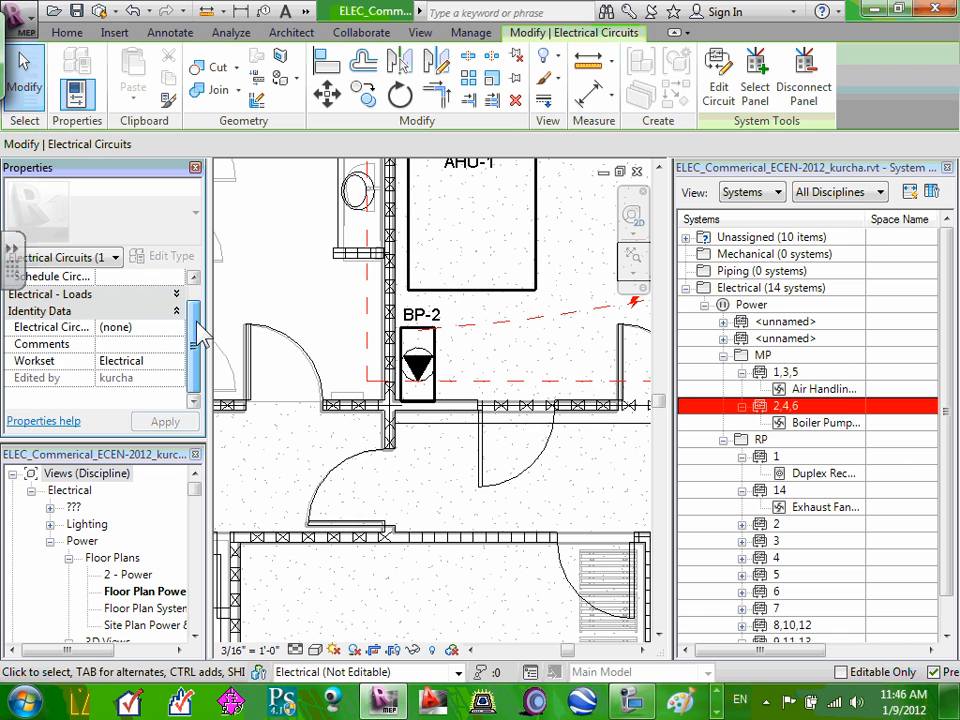
pyautogui.moveTo(197, 321); pyautogui.dragTo(195, 312)
pyautogui.click(178, 311)
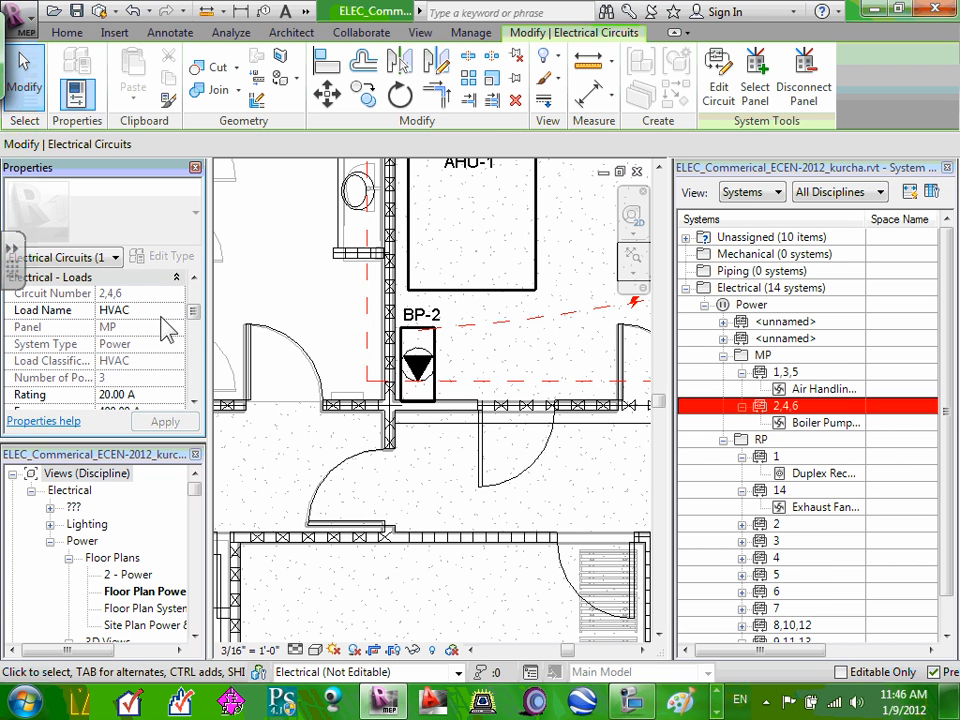
pyautogui.moveTo(200, 314); pyautogui.dragTo(197, 307)
pyautogui.click(152, 326)
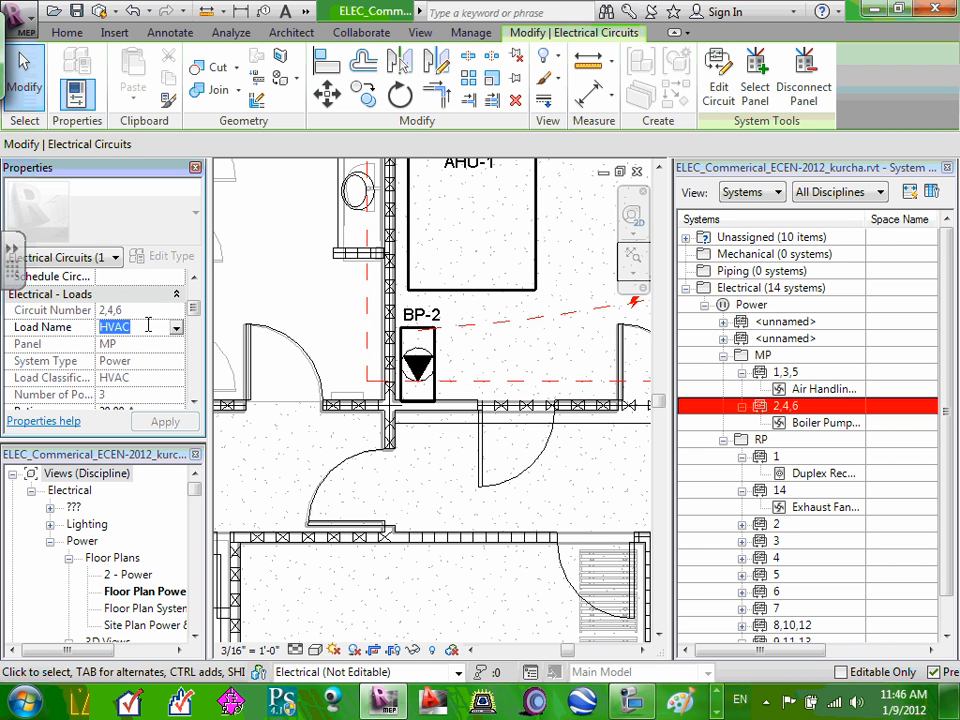
pyautogui.write('BP-2')
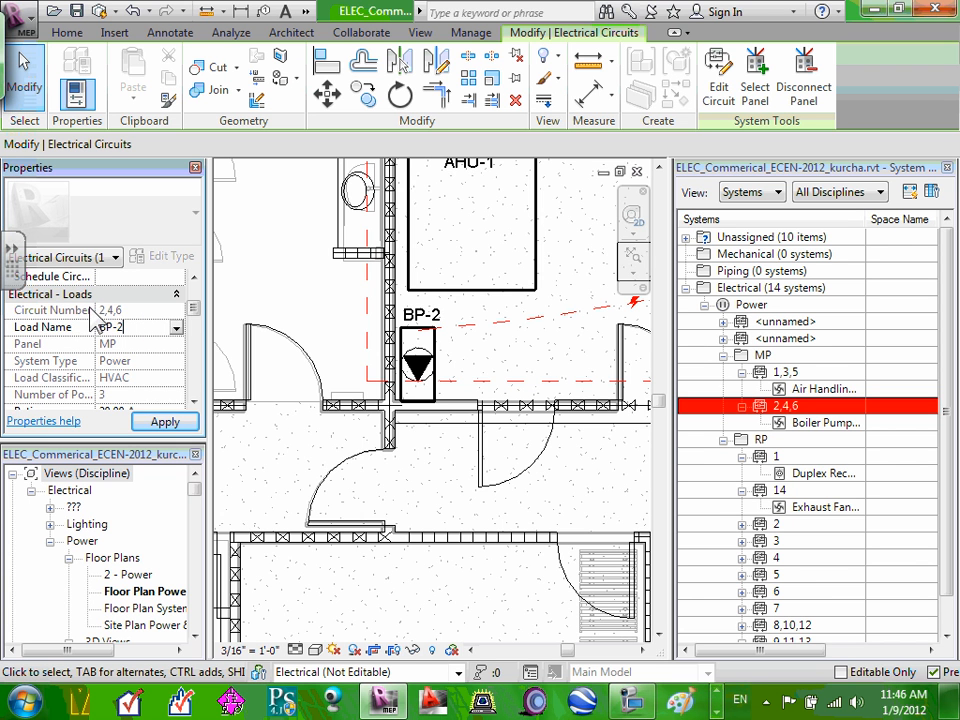
# Switch to ElectriCalc Pro and calculate the inverse-time breaker size for a 2 HP motor to check the circuit's rating
pyautogui.click(195, 404)
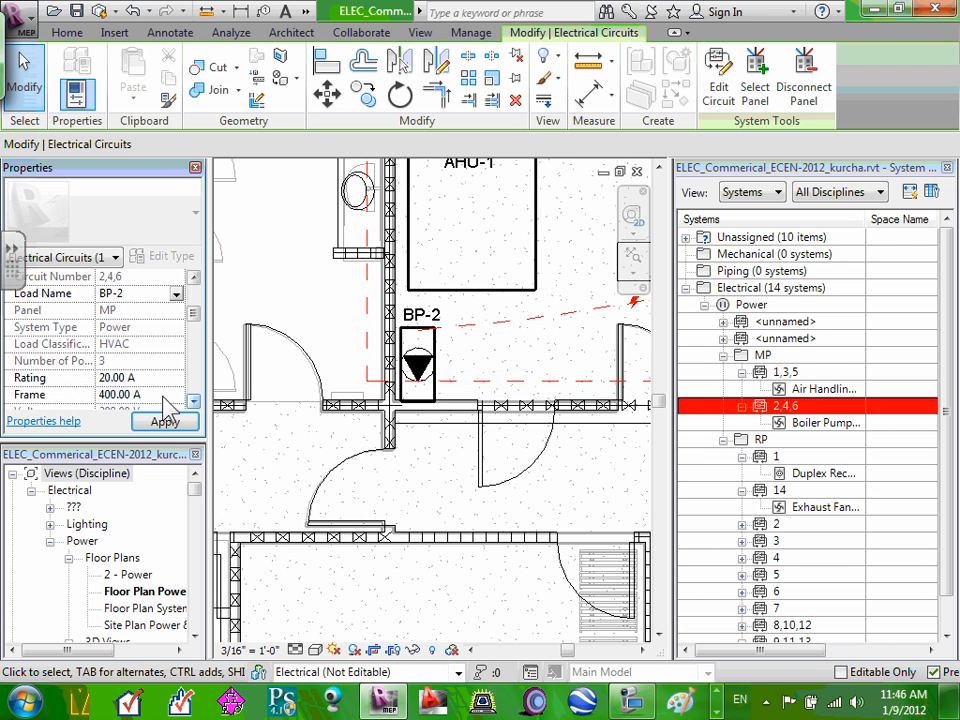
pyautogui.click(120, 378)
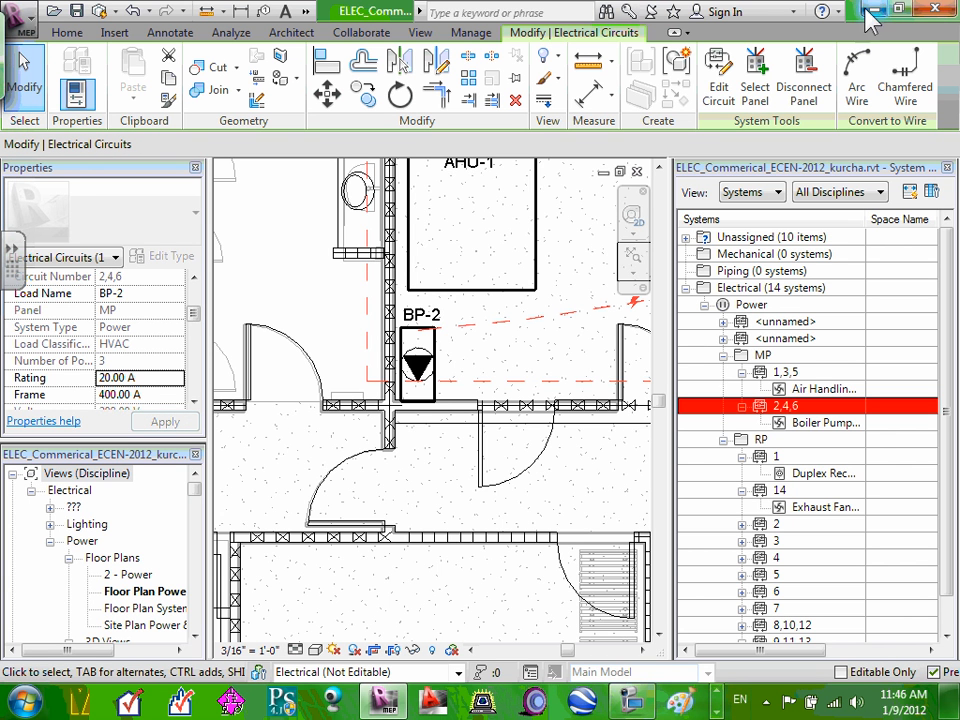
pyautogui.click(718, 706)
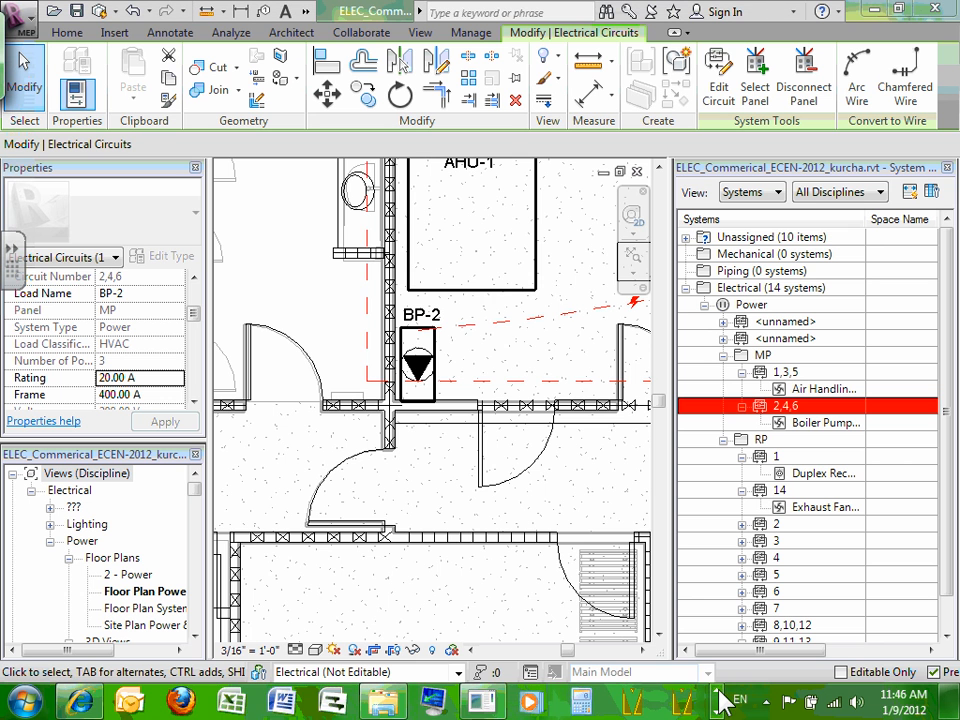
pyautogui.click(717, 711)
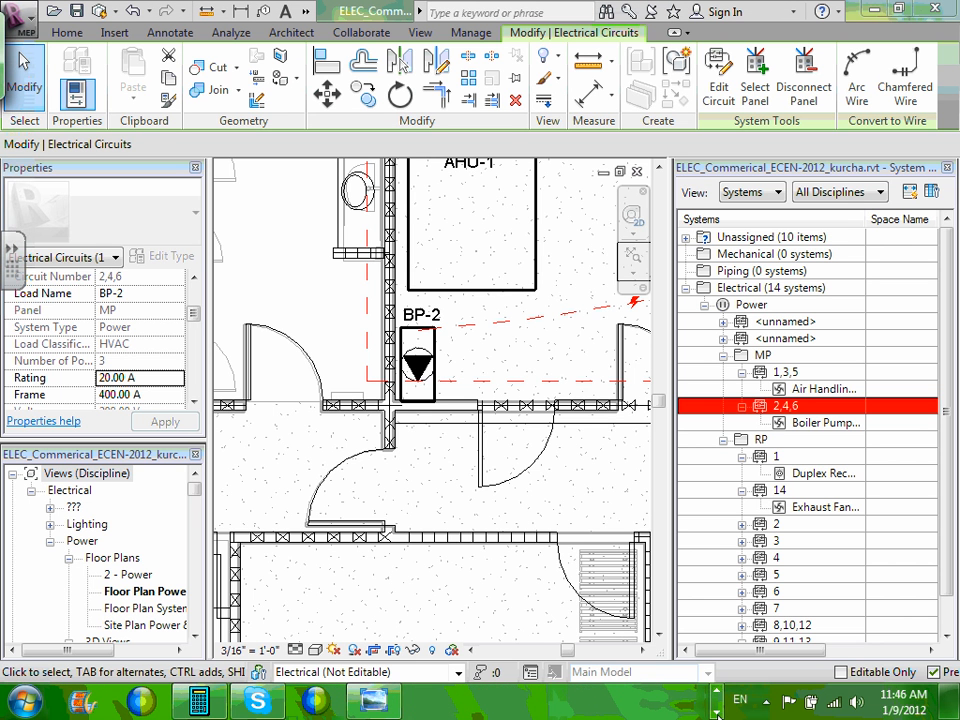
pyautogui.click(199, 700)
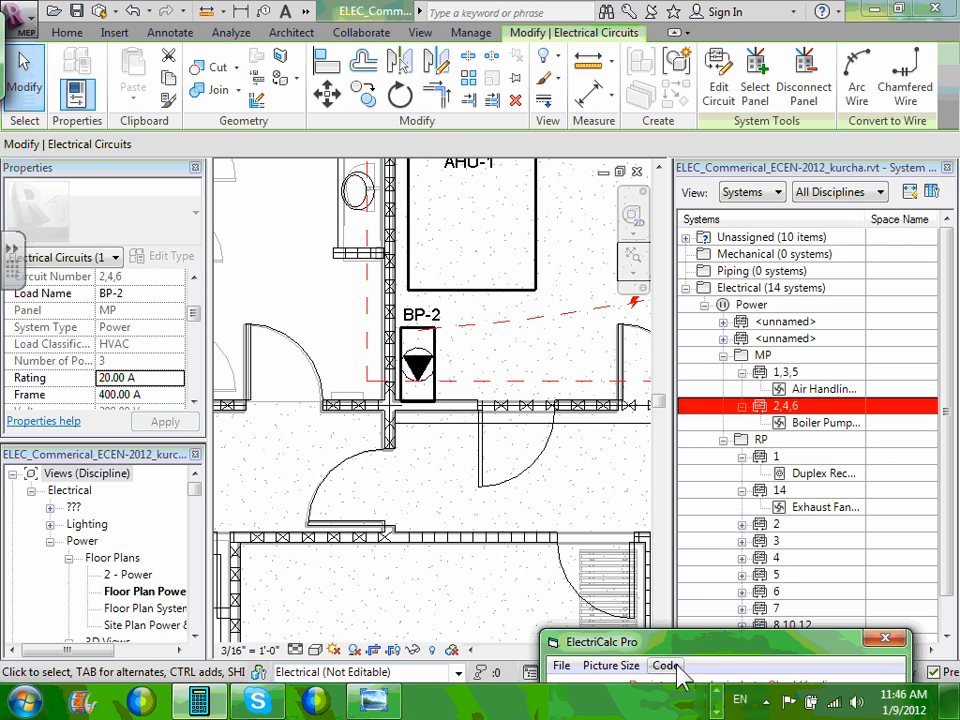
pyautogui.moveTo(703, 648); pyautogui.dragTo(691, 67)
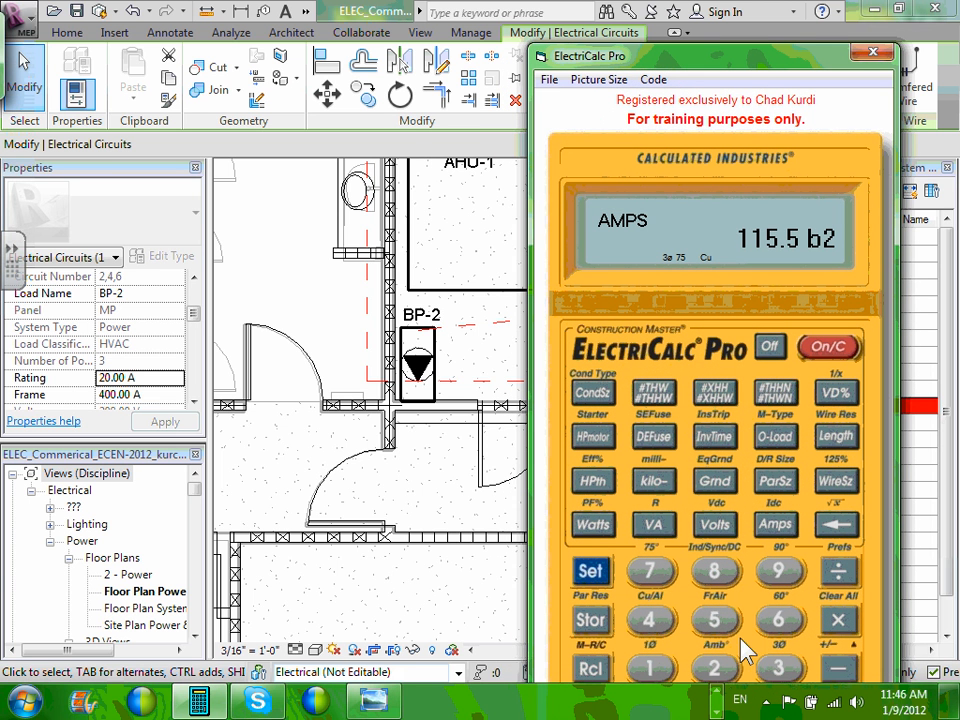
pyautogui.click(720, 674)
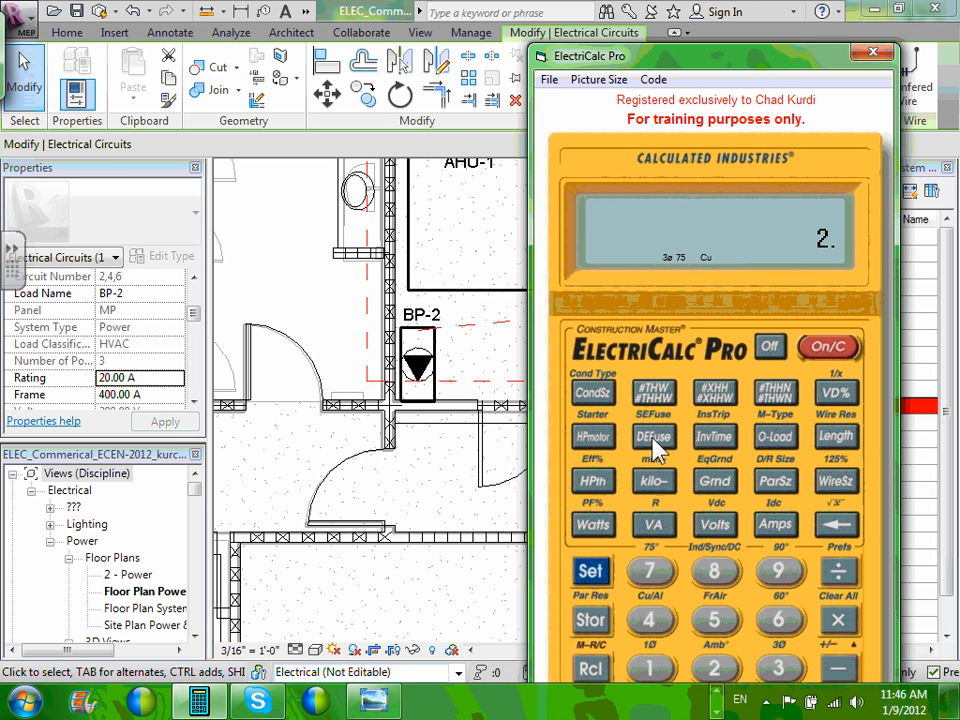
pyautogui.click(593, 437)
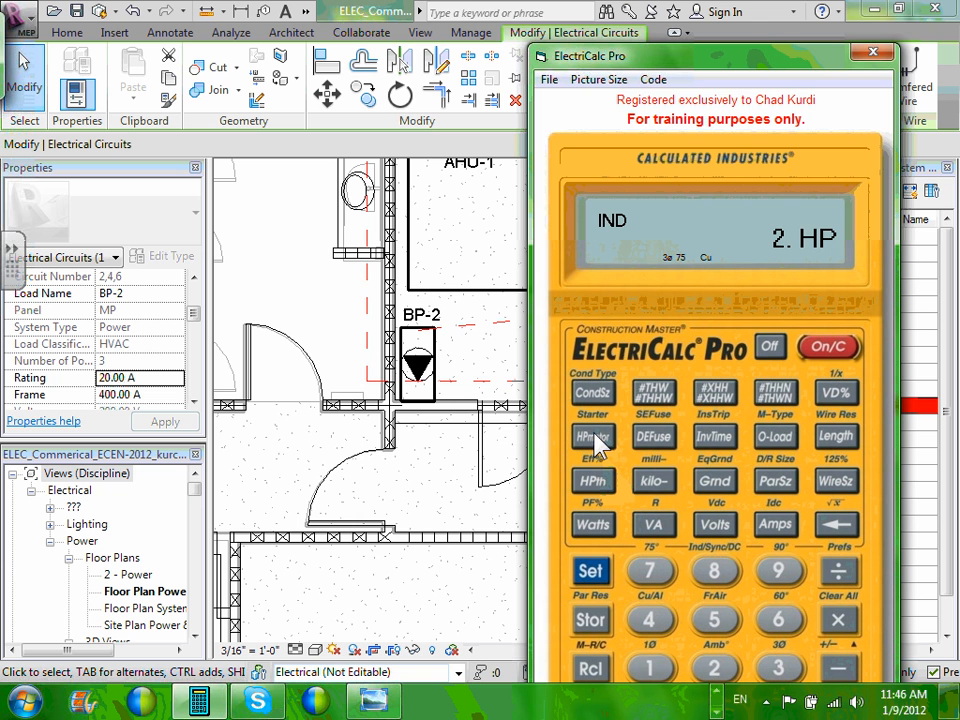
pyautogui.click(724, 435)
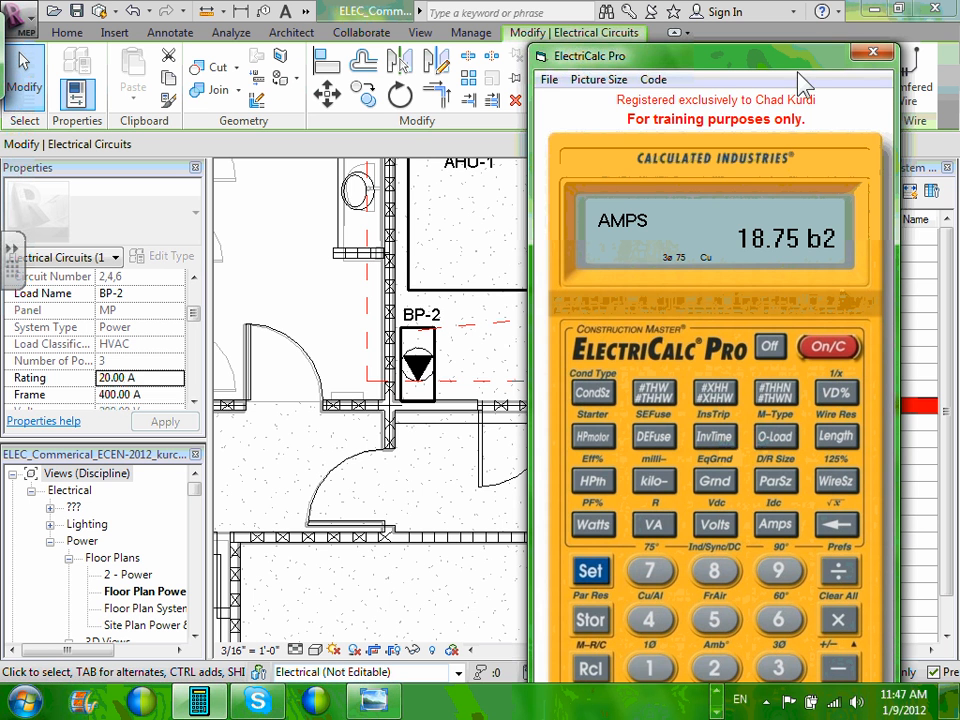
pyautogui.moveTo(813, 68); pyautogui.dragTo(760, 614)
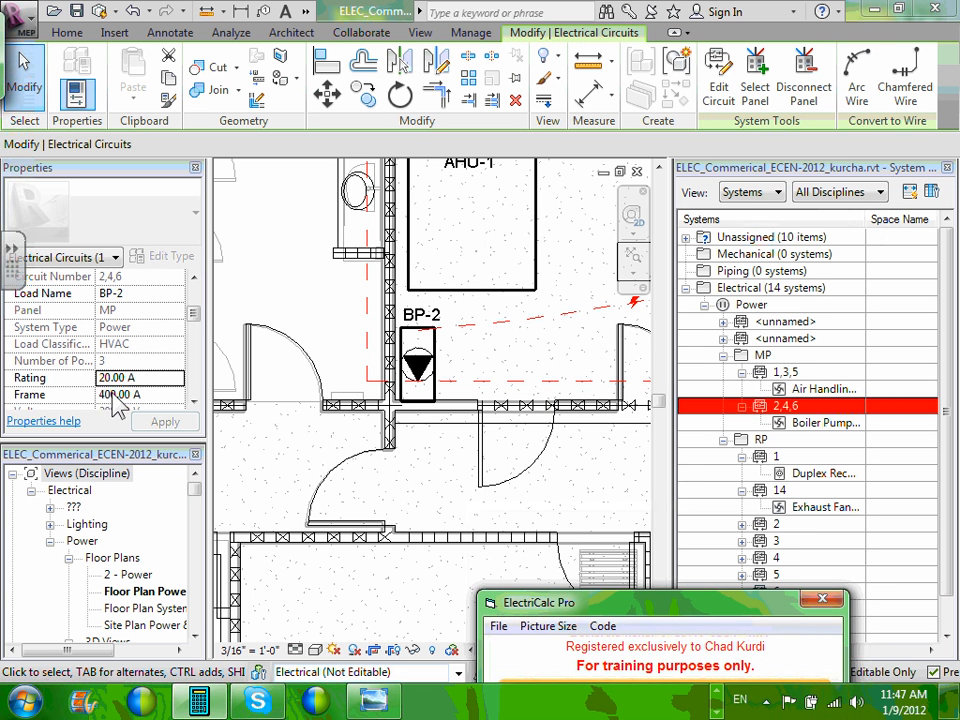
# Set the breaker frame of the BP-2 circuit to 20 A
pyautogui.click(112, 395)
pyautogui.moveTo(135, 394); pyautogui.dragTo(85, 390)
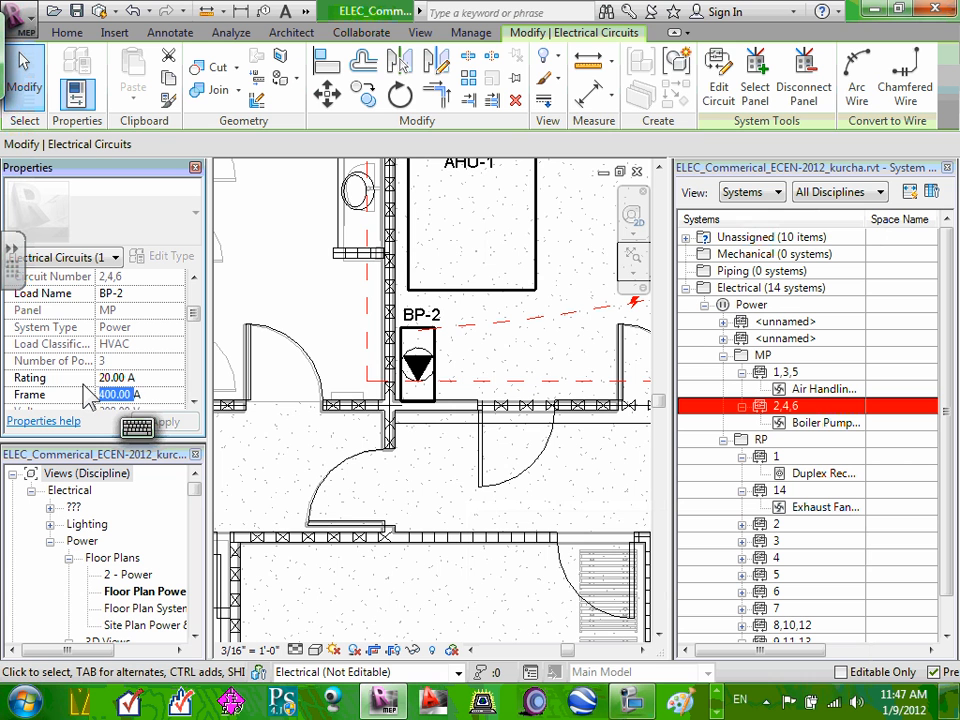
pyautogui.write('20')
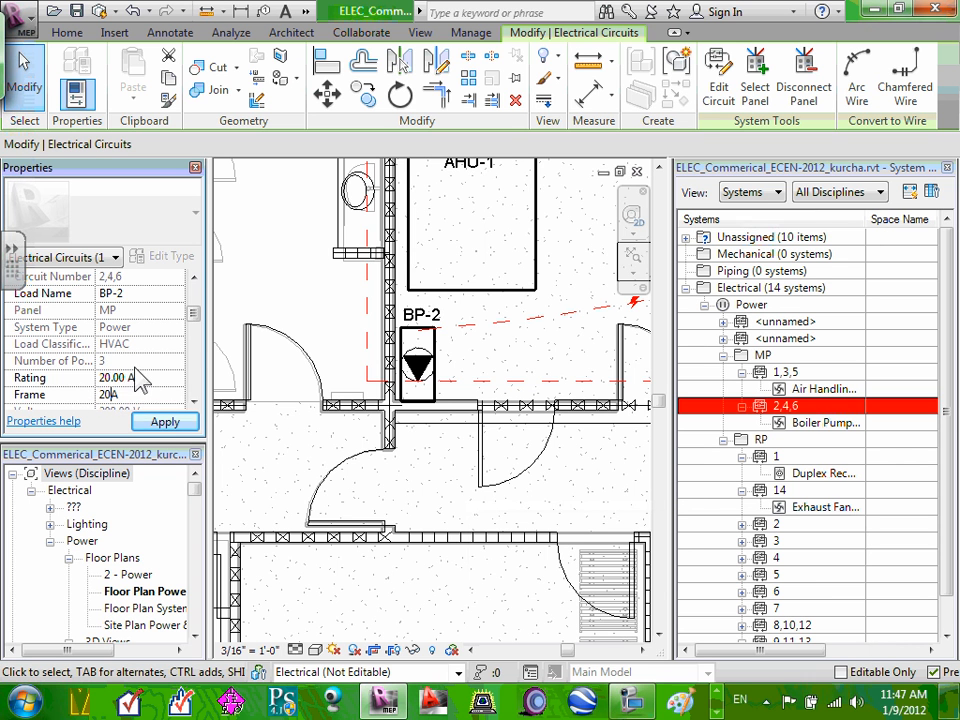
pyautogui.press('Return')
pyautogui.moveTo(194, 313)
pyautogui.mouseDown()
pyautogui.moveTo(194, 324)
pyautogui.moveTo(197, 304)
pyautogui.mouseUp()
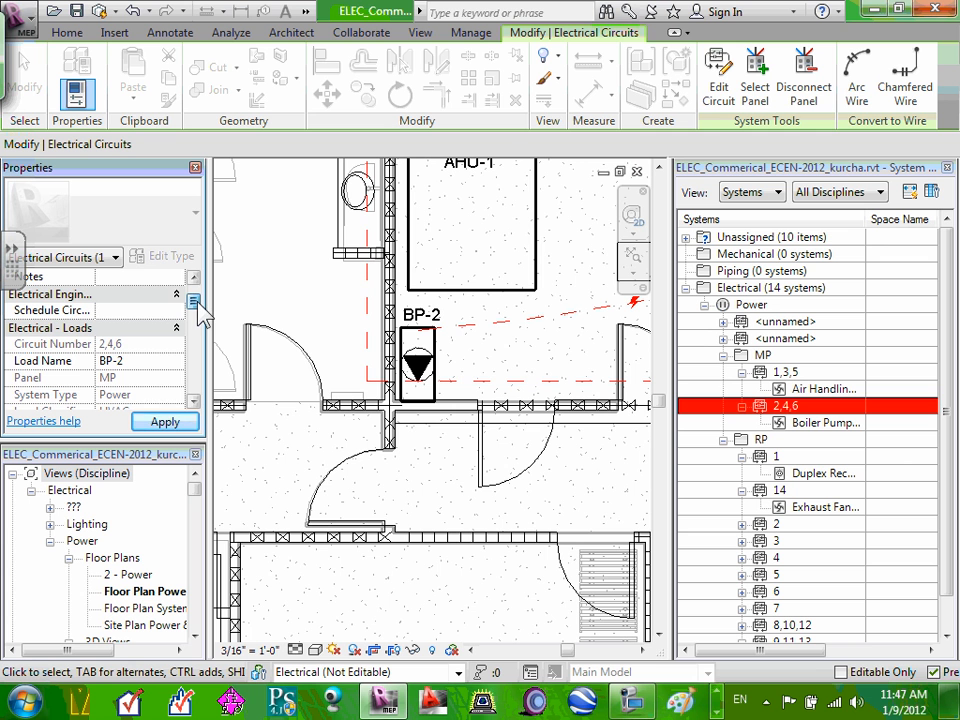
# Apply the pending property changes to the BP-2 circuit, check its rating and frame values, and clear the selection
pyautogui.click(166, 423)
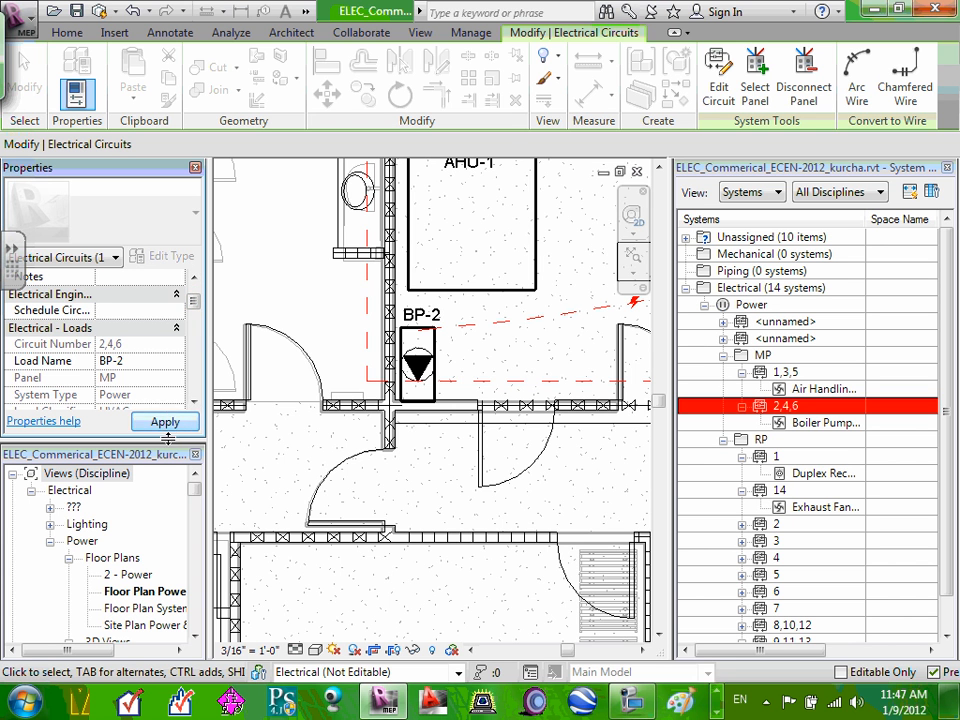
pyautogui.moveTo(198, 311); pyautogui.dragTo(199, 345)
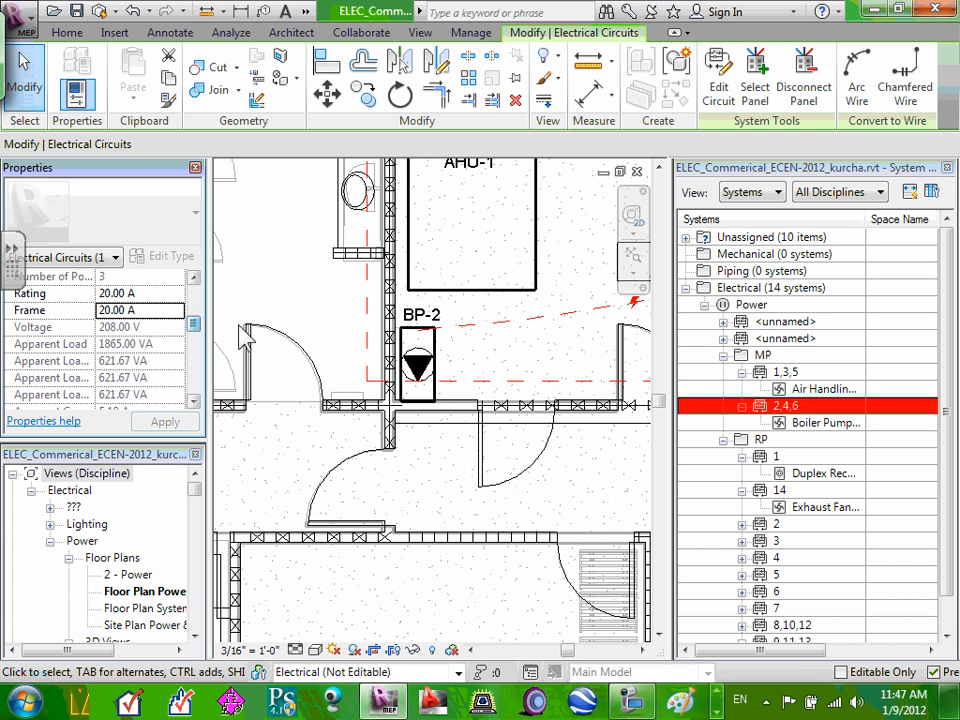
pyautogui.click(281, 319)
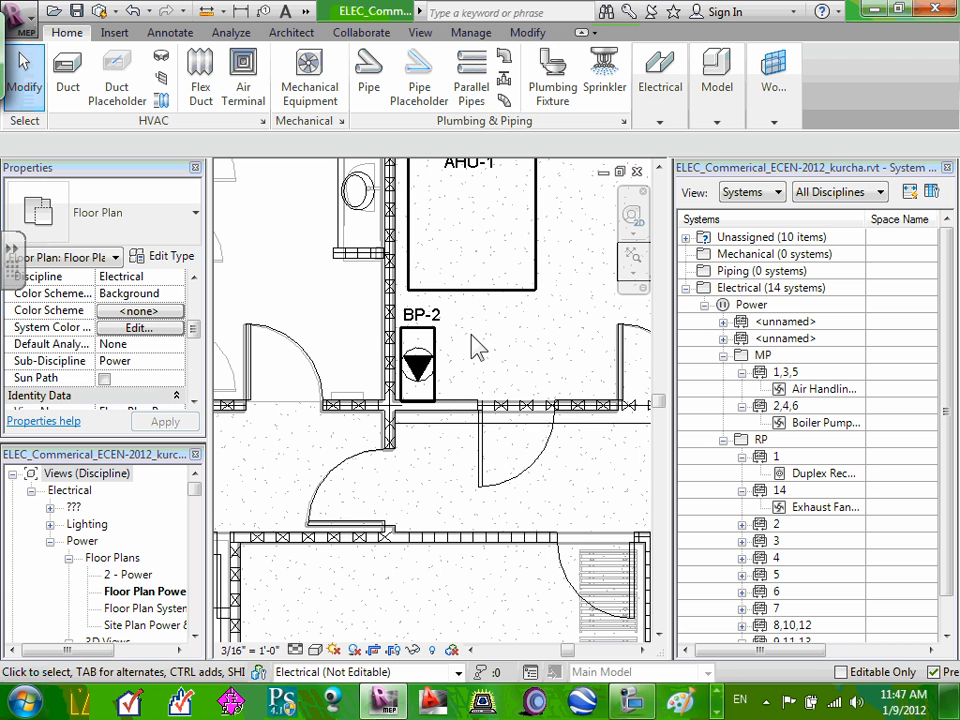
# Examine circuit 2,4,6 under panel MP and its boiler pump in the System Browser, including the space and load columns
pyautogui.click(818, 424)
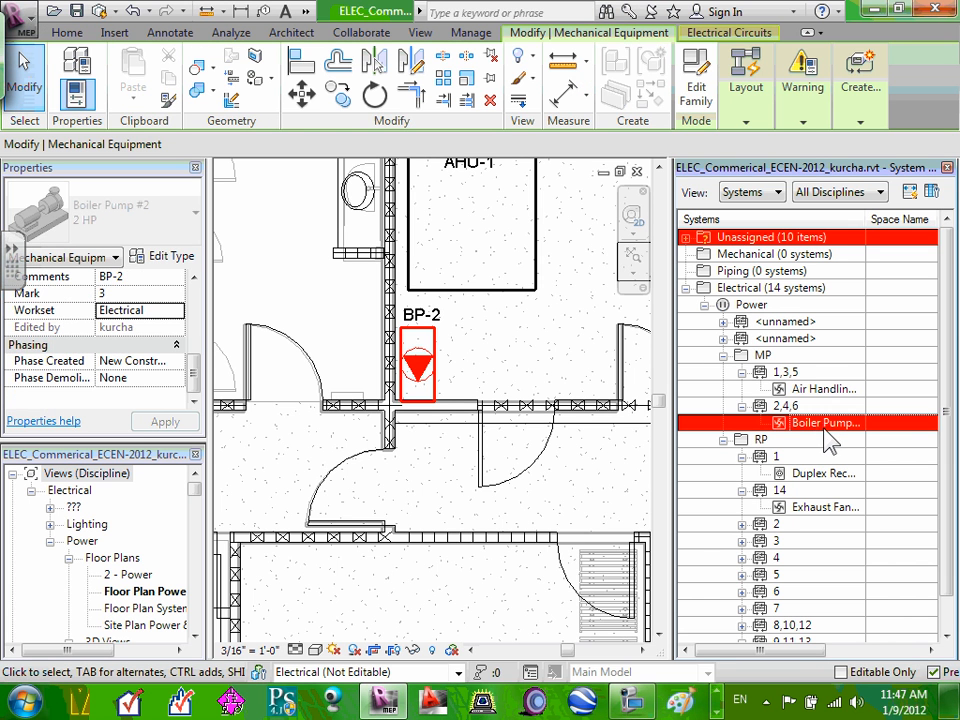
pyautogui.click(801, 408)
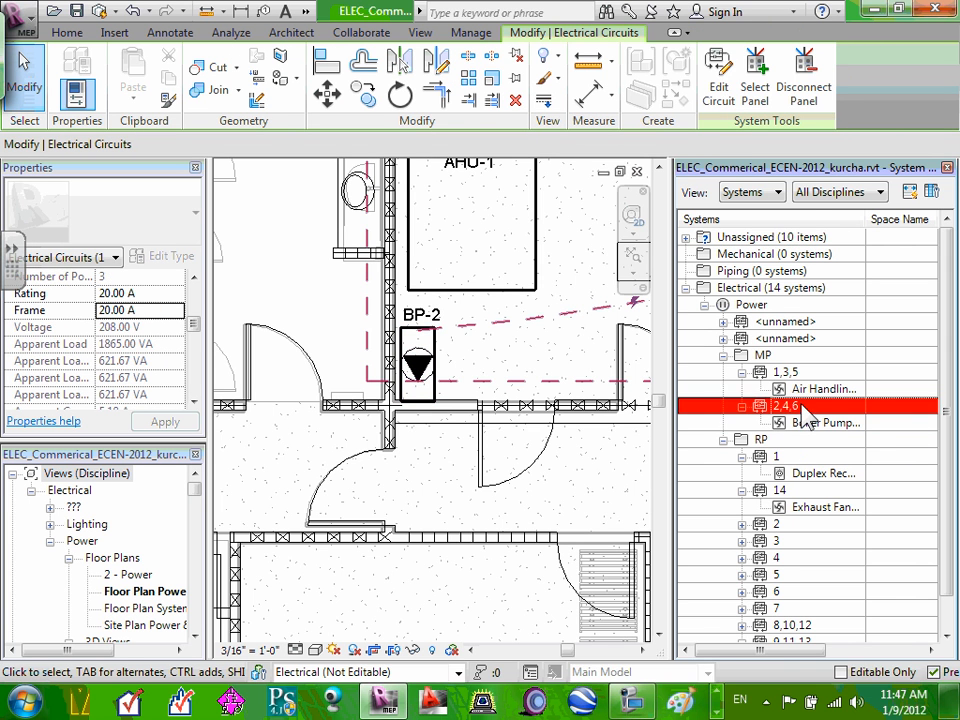
pyautogui.click(806, 424)
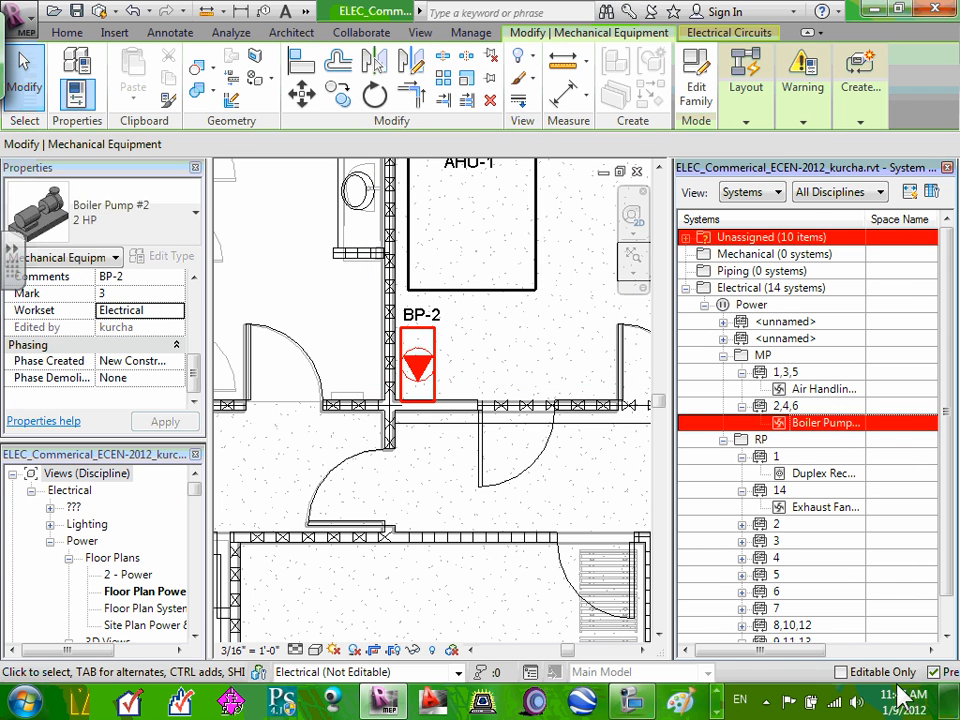
pyautogui.click(931, 650)
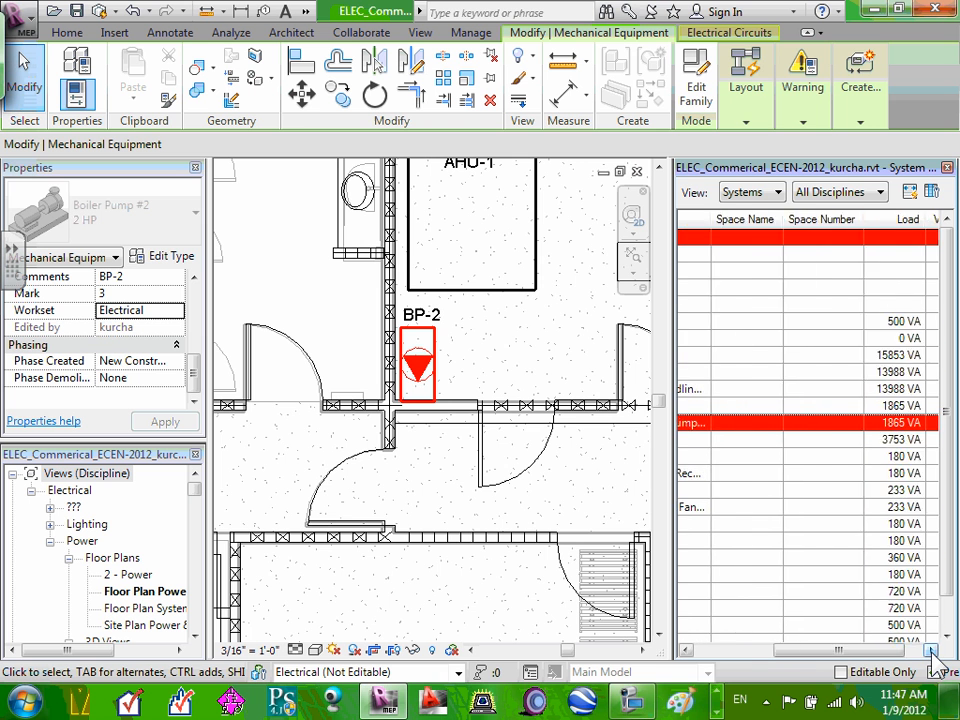
pyautogui.moveTo(884, 651); pyautogui.dragTo(773, 583)
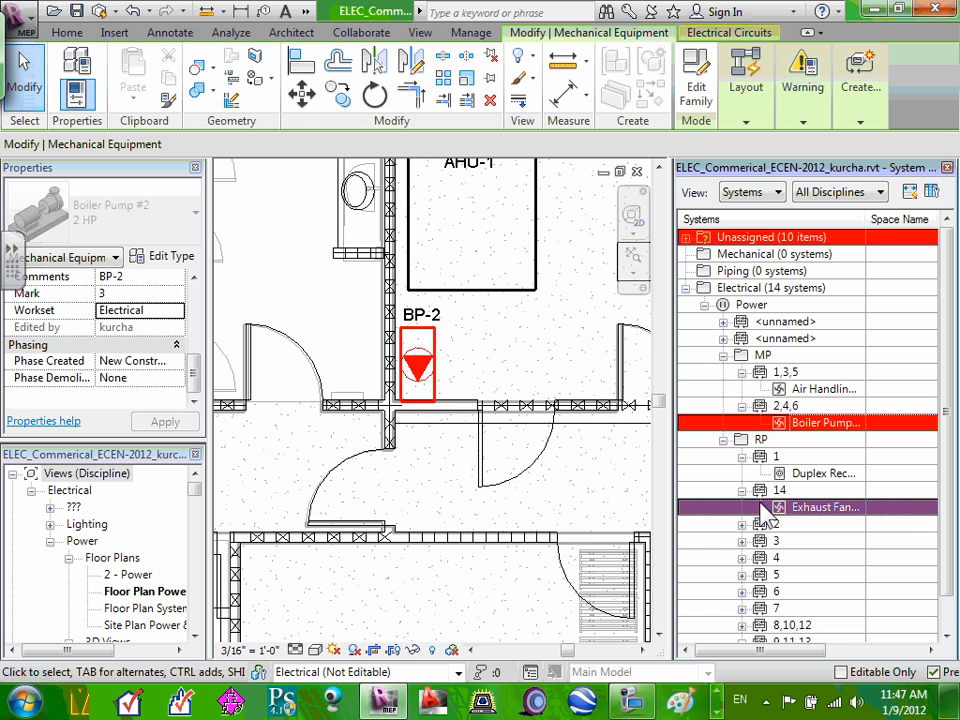
pyautogui.click(793, 98)
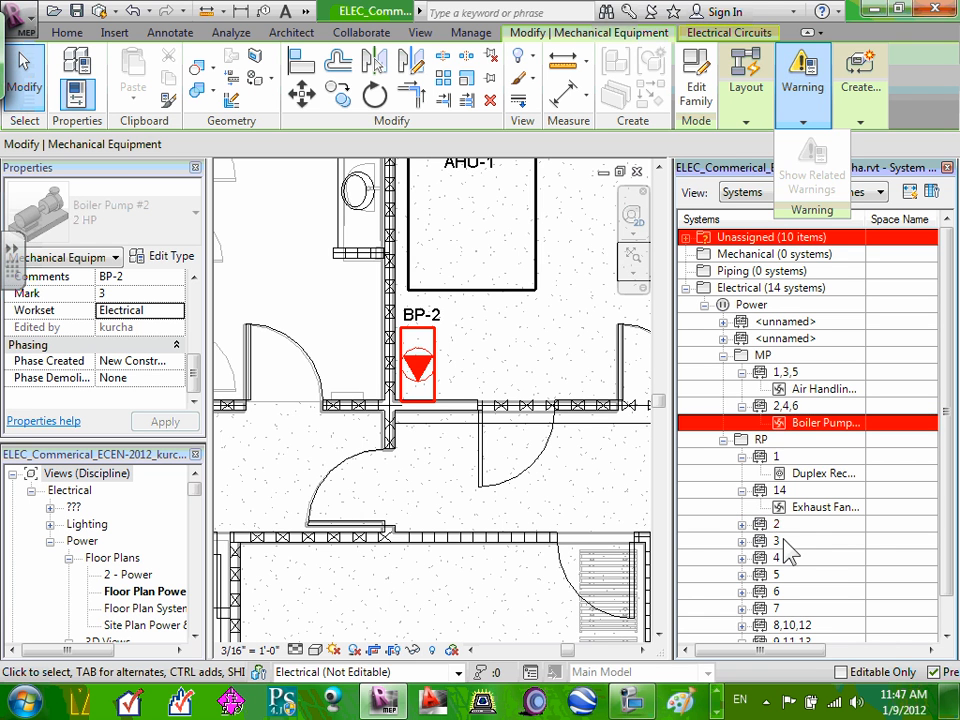
pyautogui.click(741, 406)
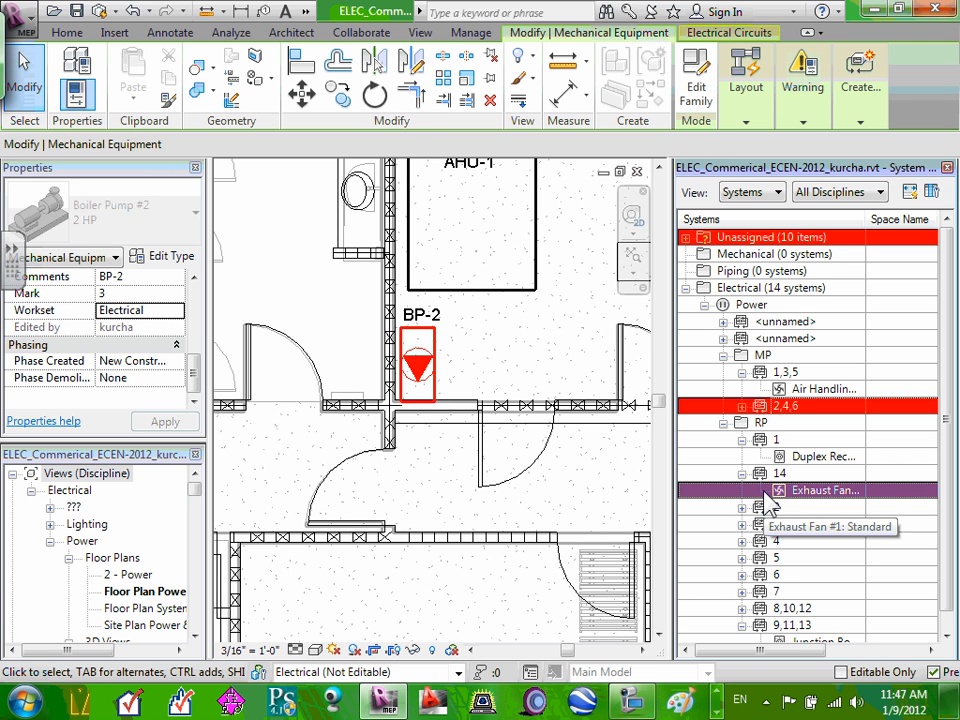
pyautogui.click(740, 408)
pyautogui.click(741, 406)
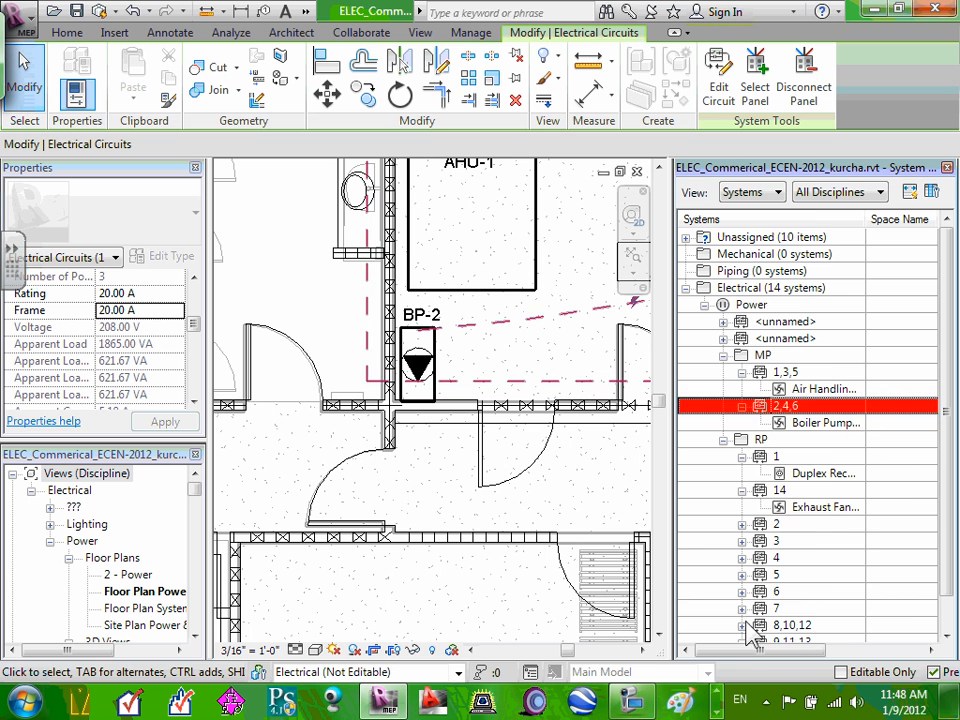
pyautogui.moveTo(760, 660); pyautogui.dragTo(643, 645)
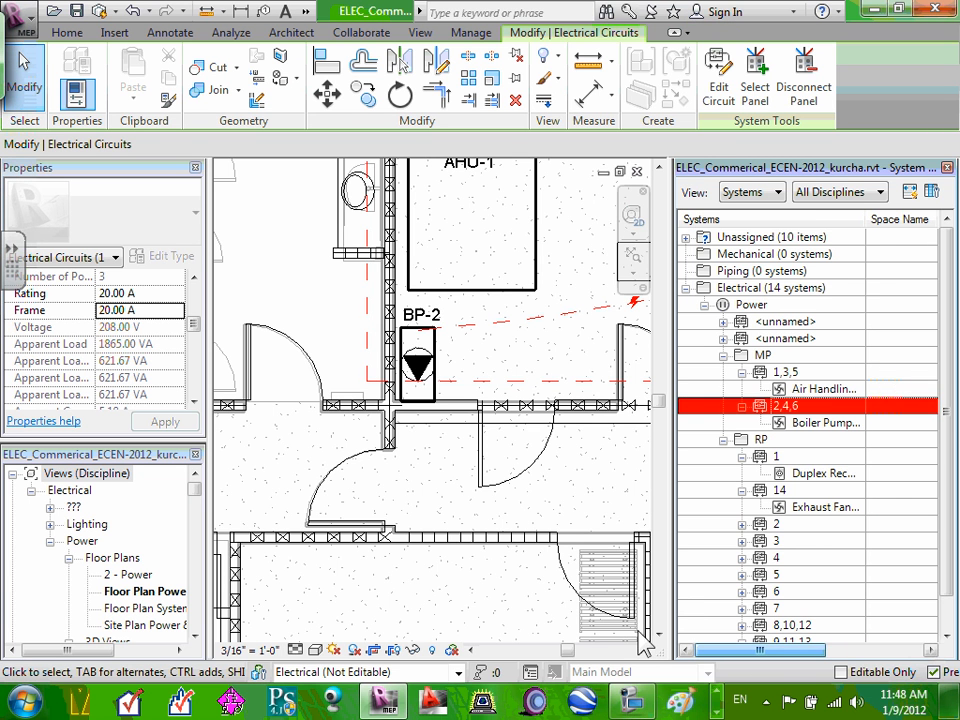
pyautogui.click(312, 312)
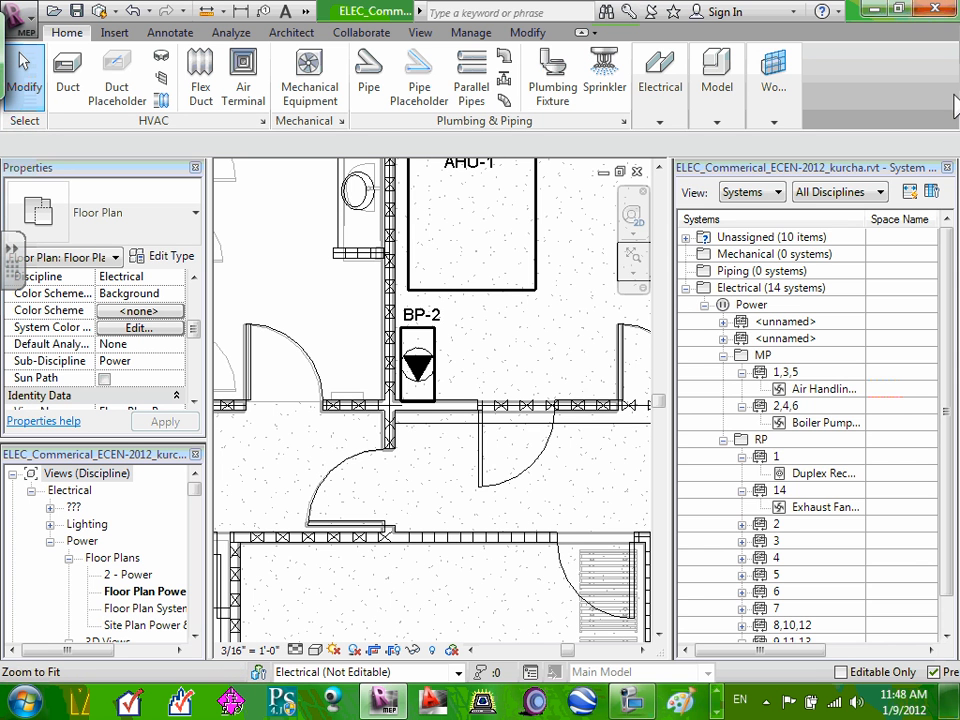
# Close the System Browser to show more of the floor plan around the Elec./Mech. room
pyautogui.click(946, 167)
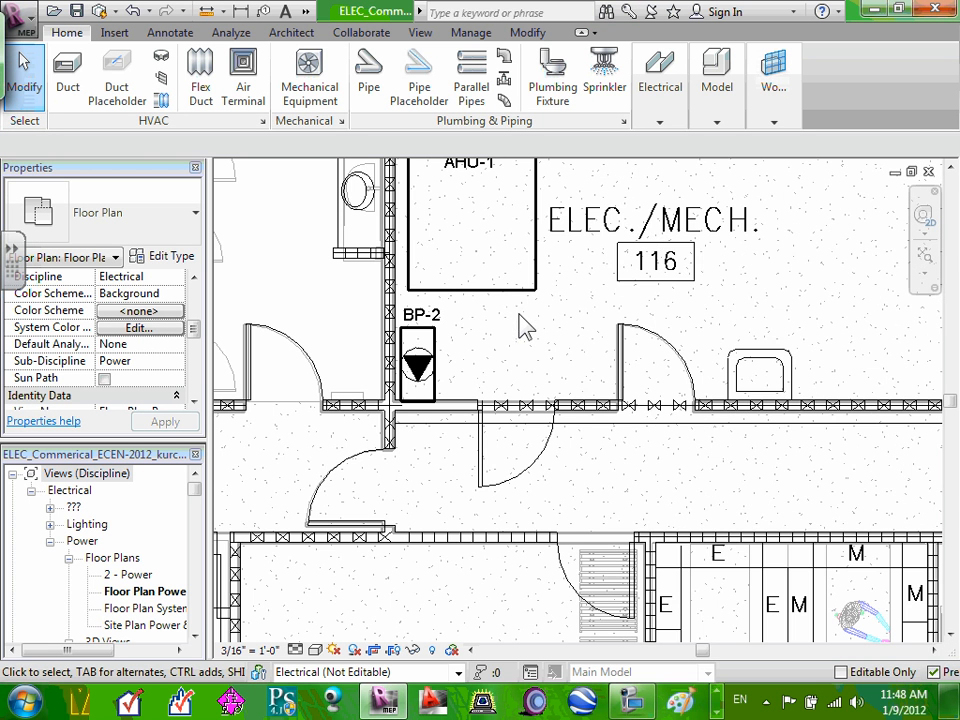
pyautogui.scroll(-3, 515, 322)
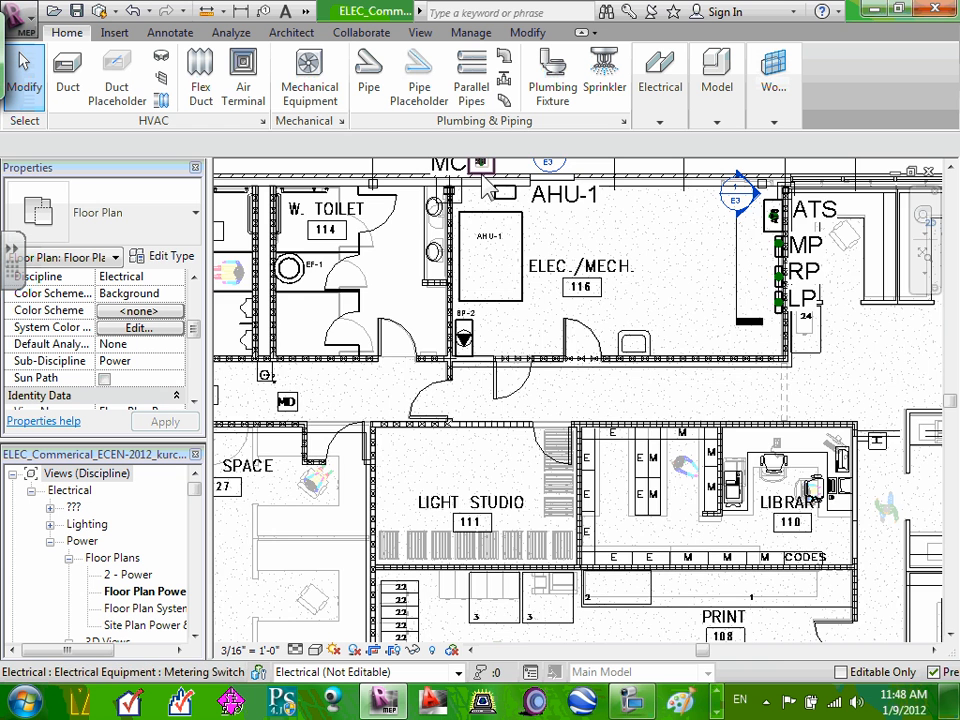
pyautogui.scroll(2, 485, 190)
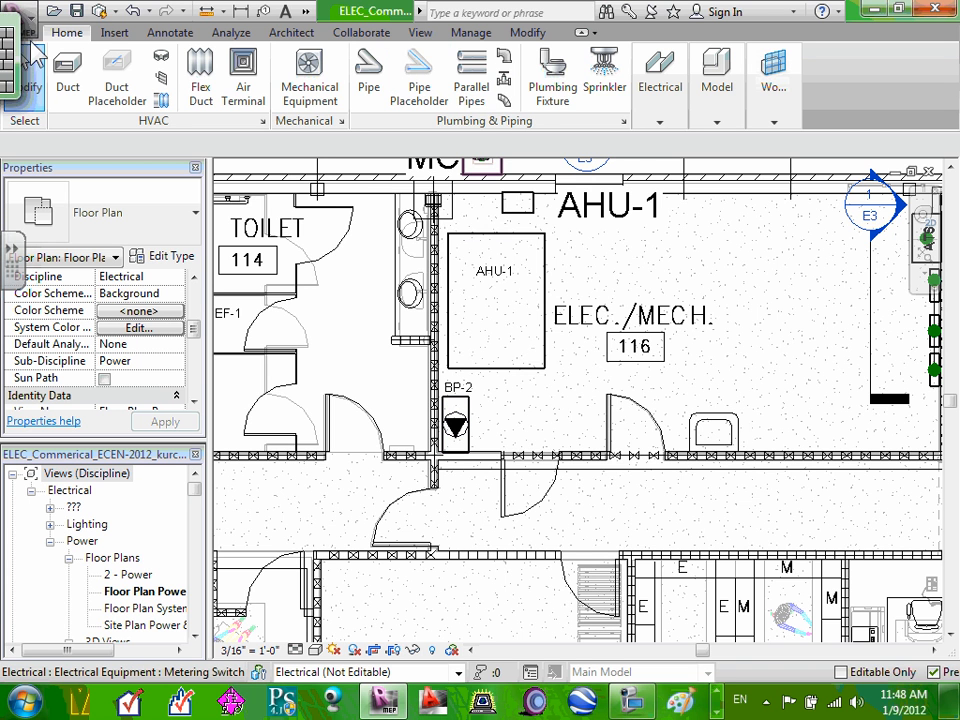
# Start loading a family and browse the US Imperial library to Electrical Components, Electric Power
pyautogui.click(112, 32)
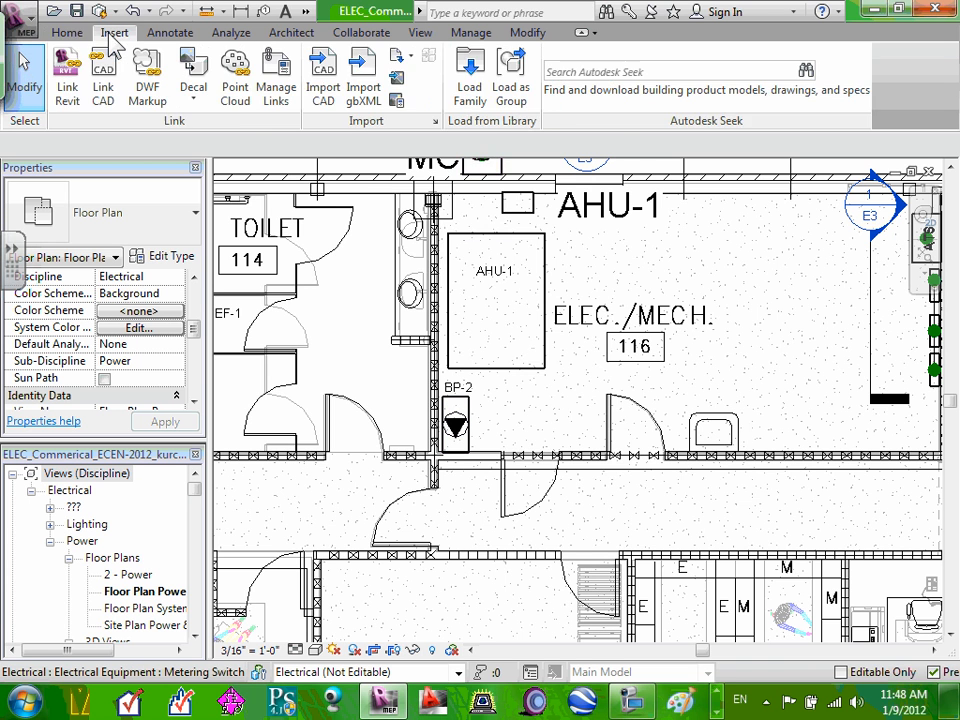
pyautogui.click(472, 110)
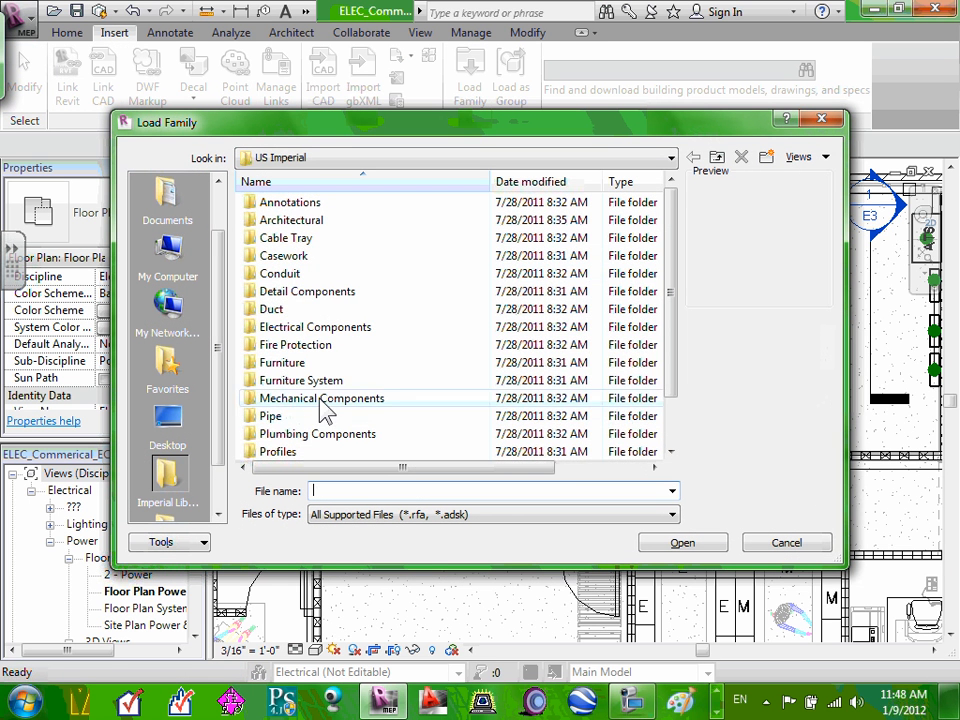
pyautogui.doubleClick(343, 328)
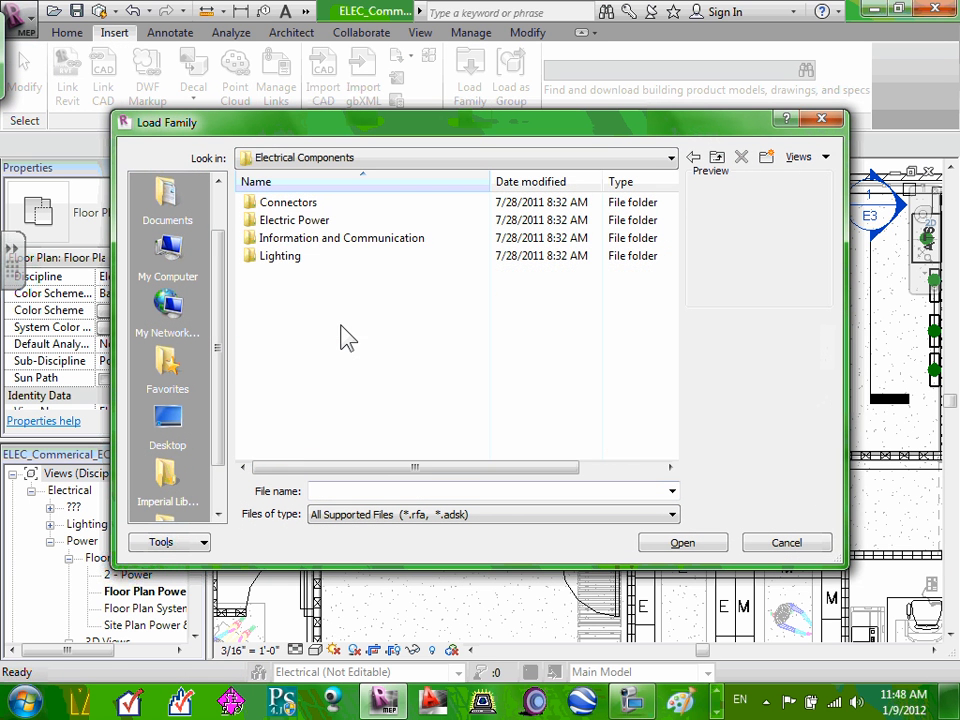
pyautogui.doubleClick(311, 220)
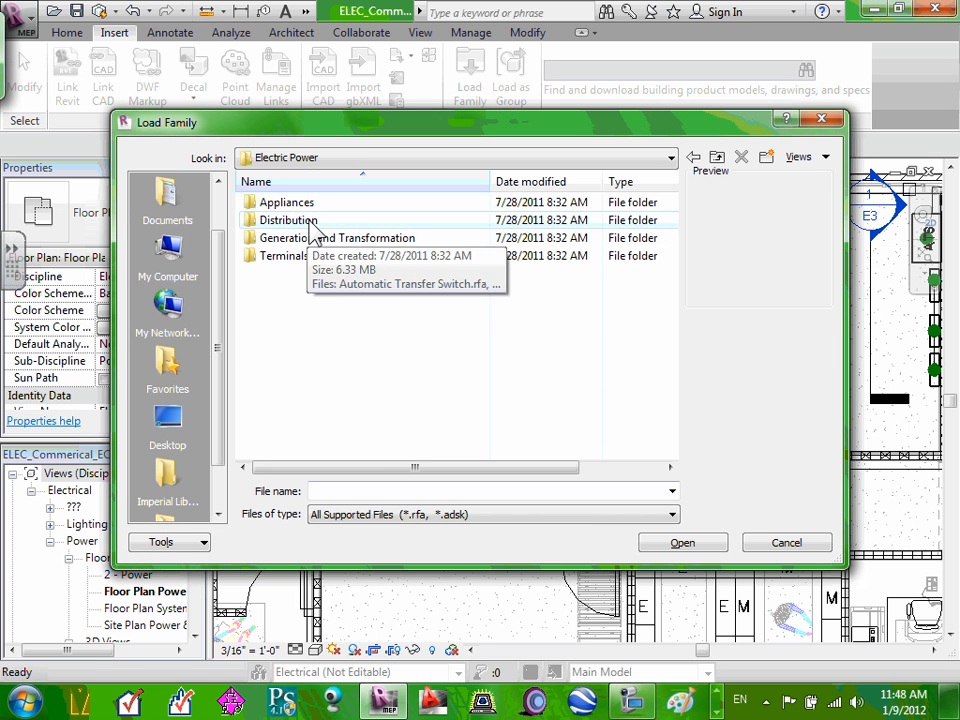
# Look through the Generation and Transformation families, preview Motor with Disconnect.rfa, and return to the Electric Power folder
pyautogui.doubleClick(320, 238)
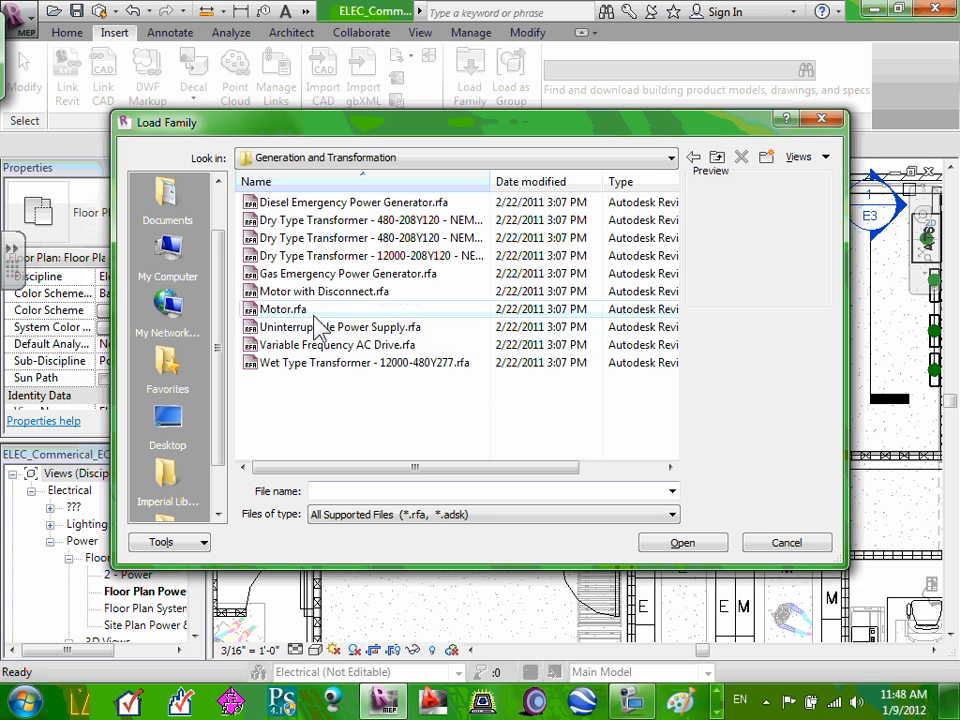
pyautogui.click(320, 297)
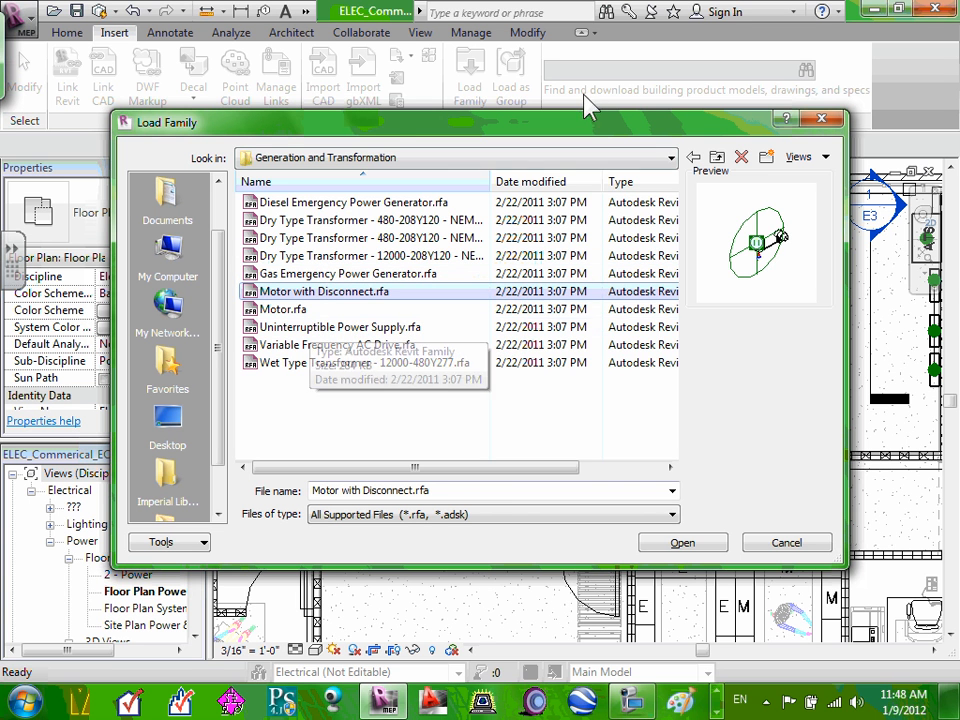
pyautogui.click(717, 157)
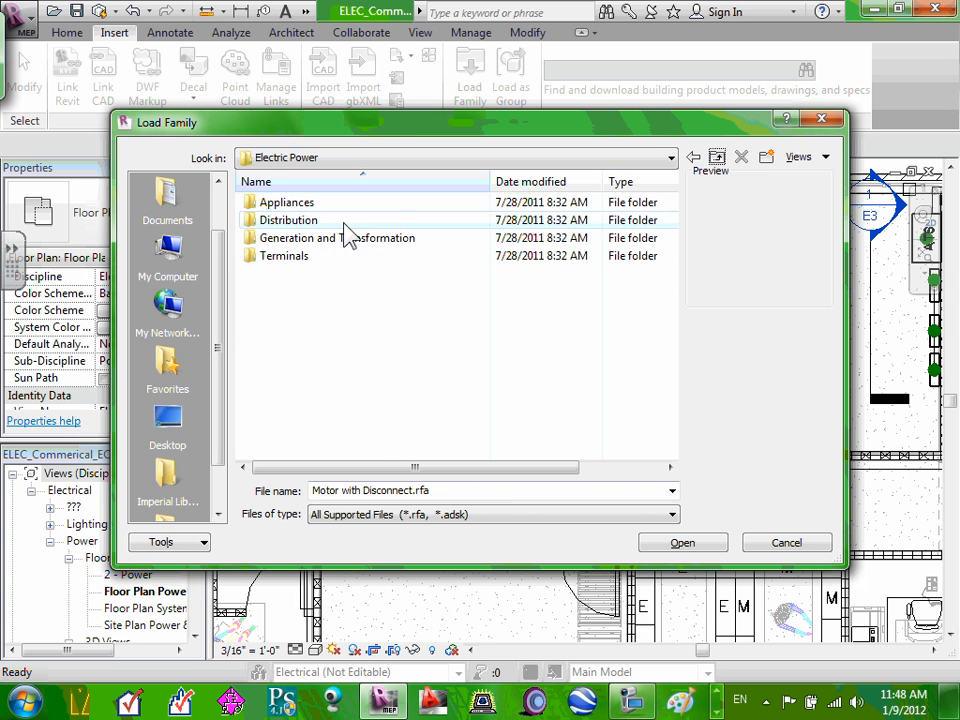
# Load the Combination Starter - Disconnect Switches family from the Distribution folder into the project
pyautogui.doubleClick(313, 224)
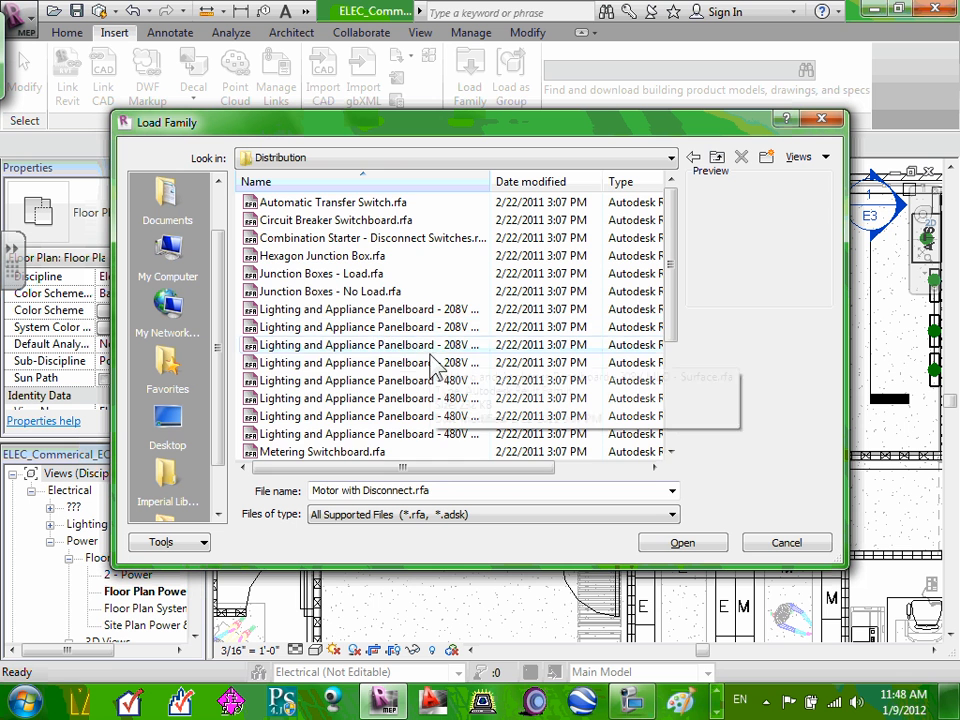
pyautogui.scroll(-3, 434, 367)
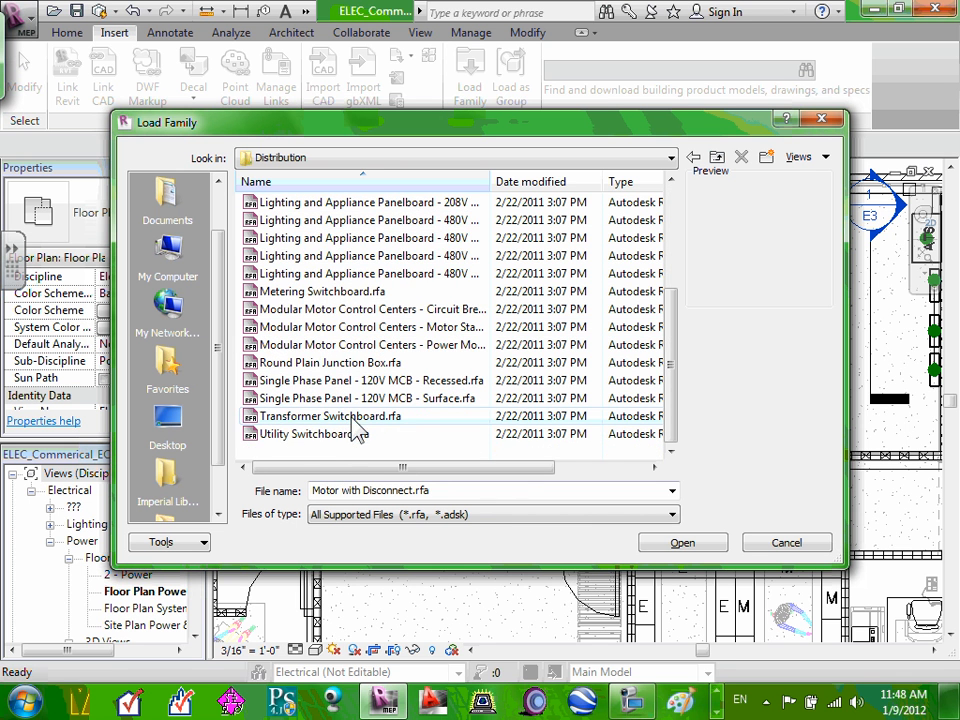
pyautogui.scroll(3, 355, 428)
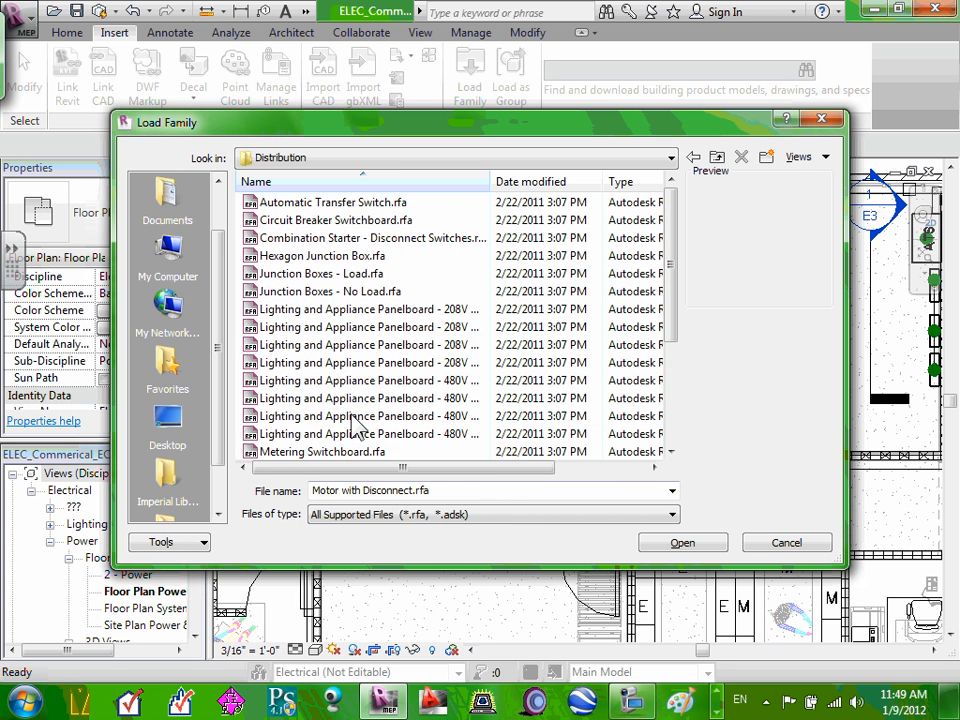
pyautogui.click(337, 239)
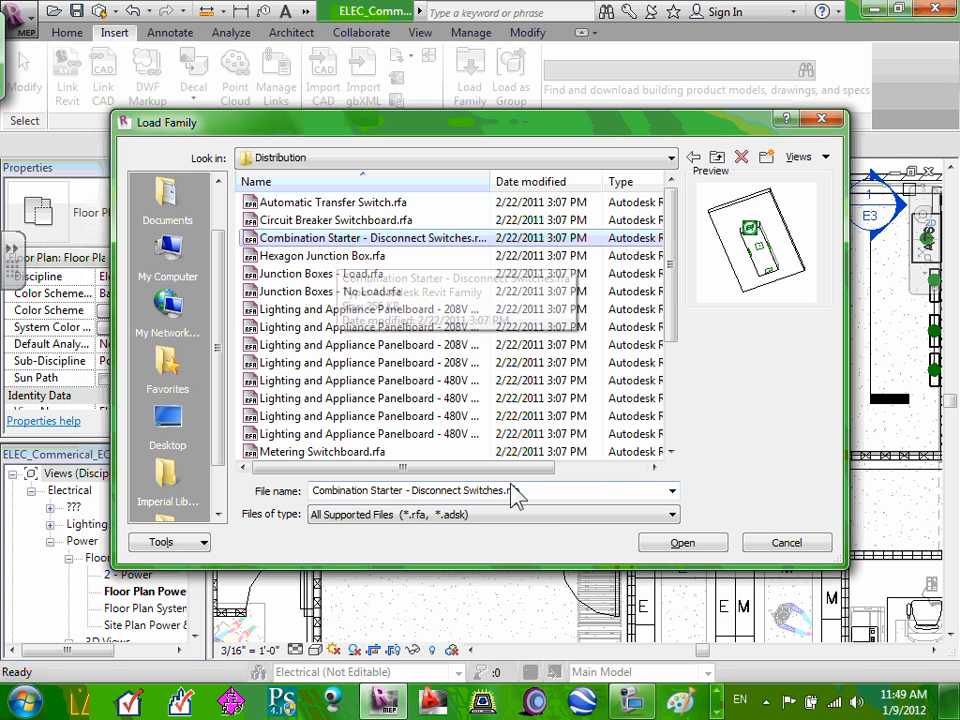
pyautogui.click(688, 542)
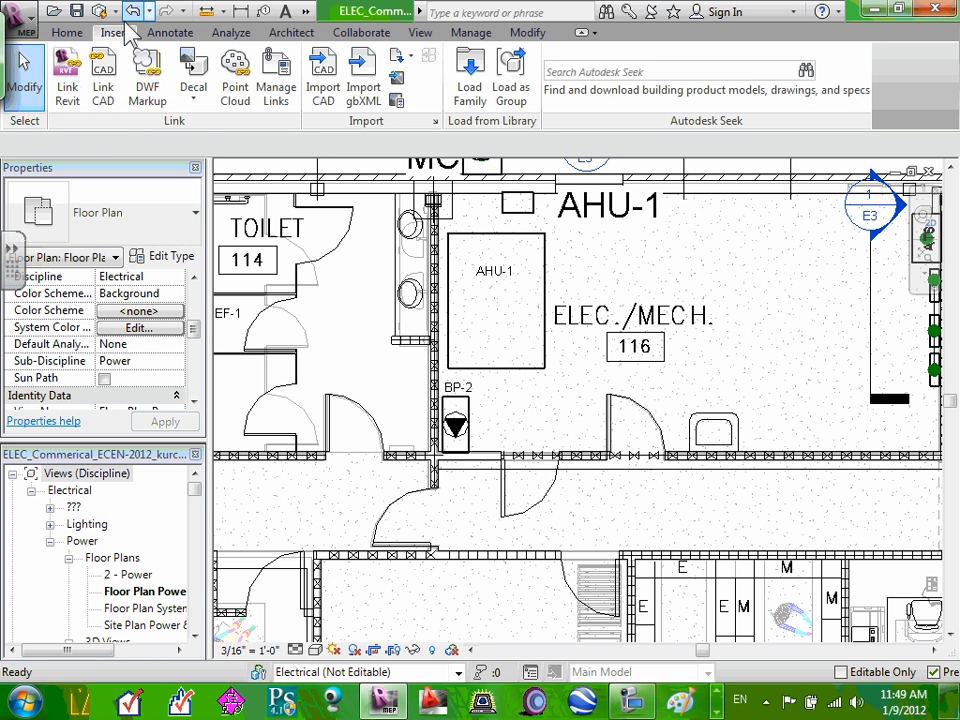
# Start placing electrical equipment with the Combination Starter - Disconnect Switches family and show its available 208V sizes
pyautogui.click(68, 32)
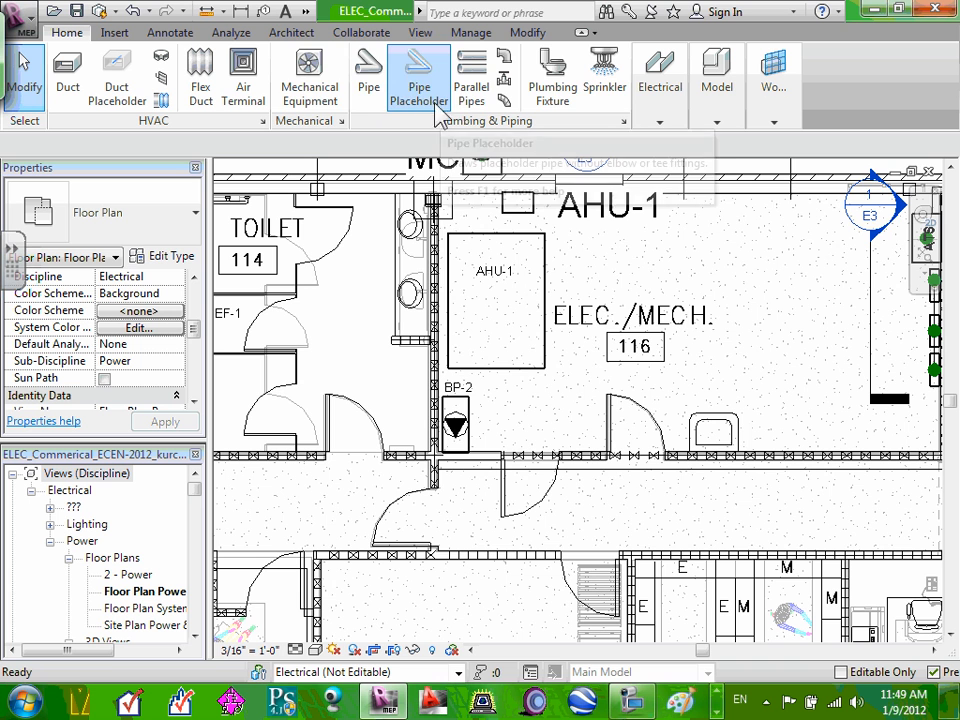
pyautogui.click(658, 122)
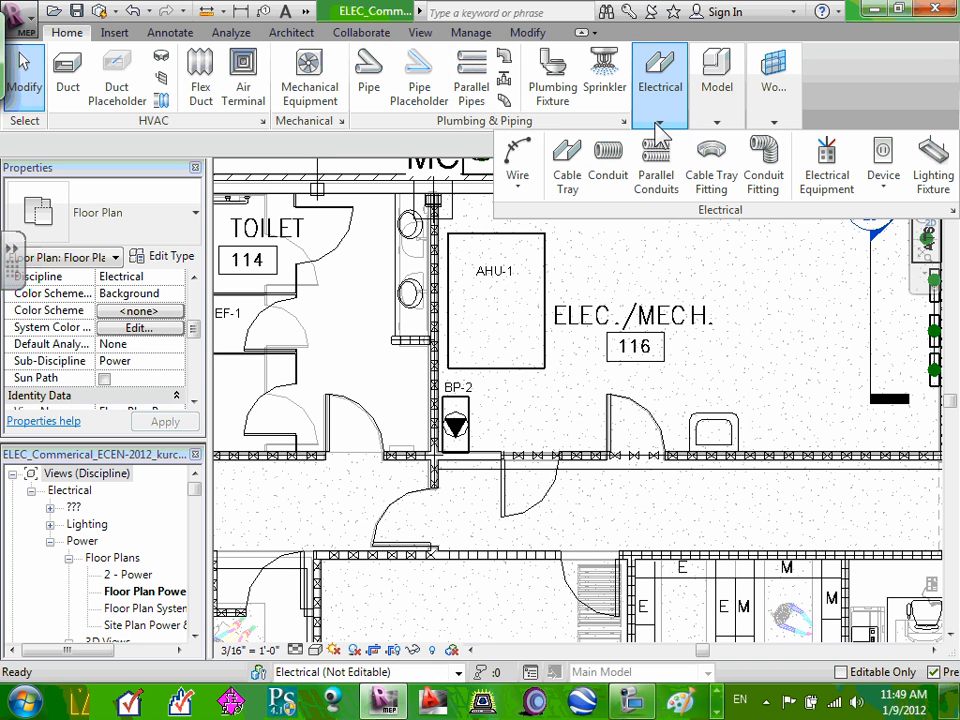
pyautogui.click(818, 185)
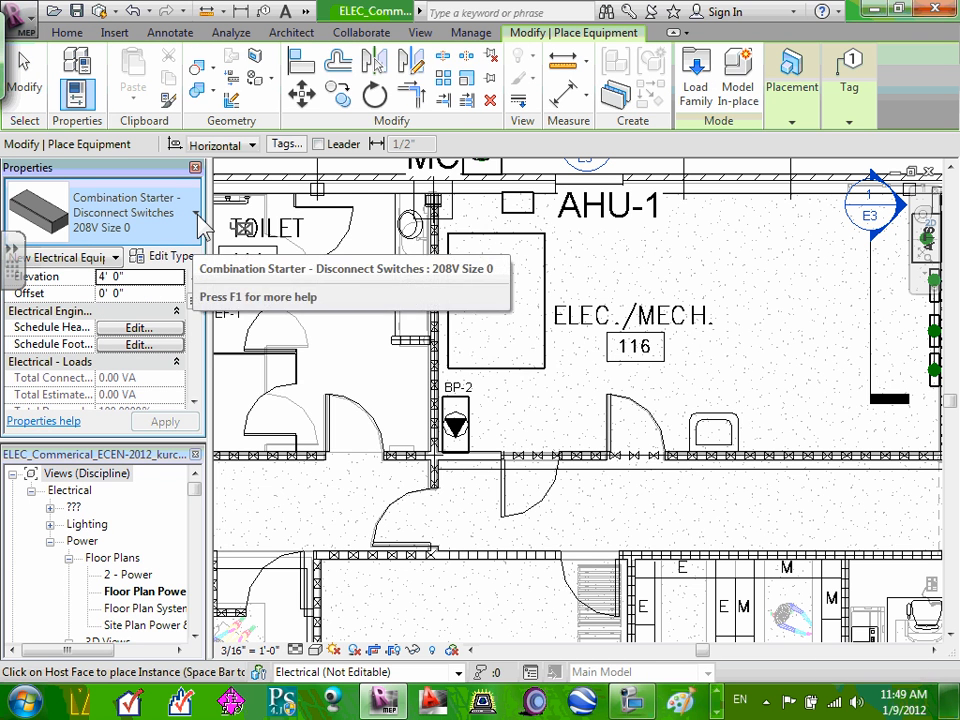
pyautogui.click(197, 214)
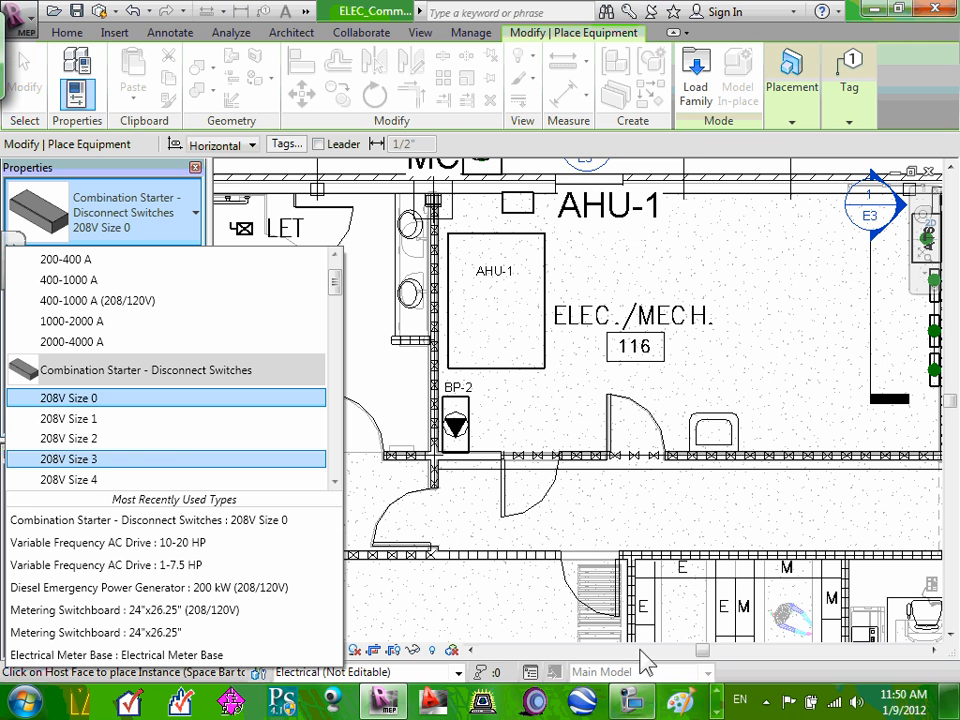
# Switch to ElectriCalc Pro and look up the starter size for a 2 HP motor
pyautogui.click(717, 712)
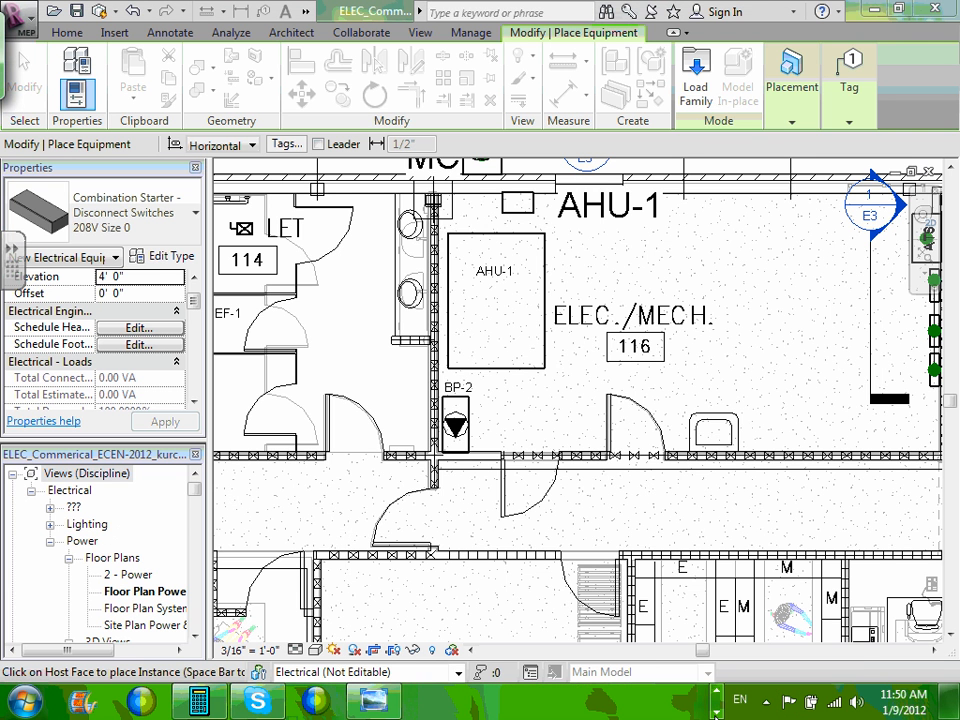
pyautogui.click(199, 703)
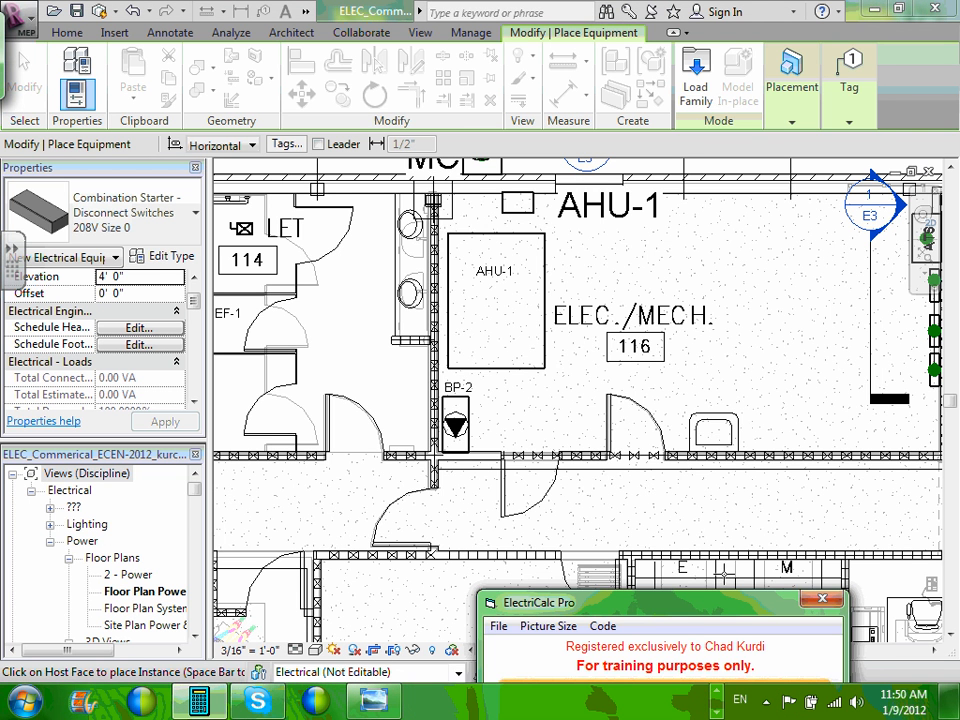
pyautogui.moveTo(727, 612); pyautogui.dragTo(762, 42)
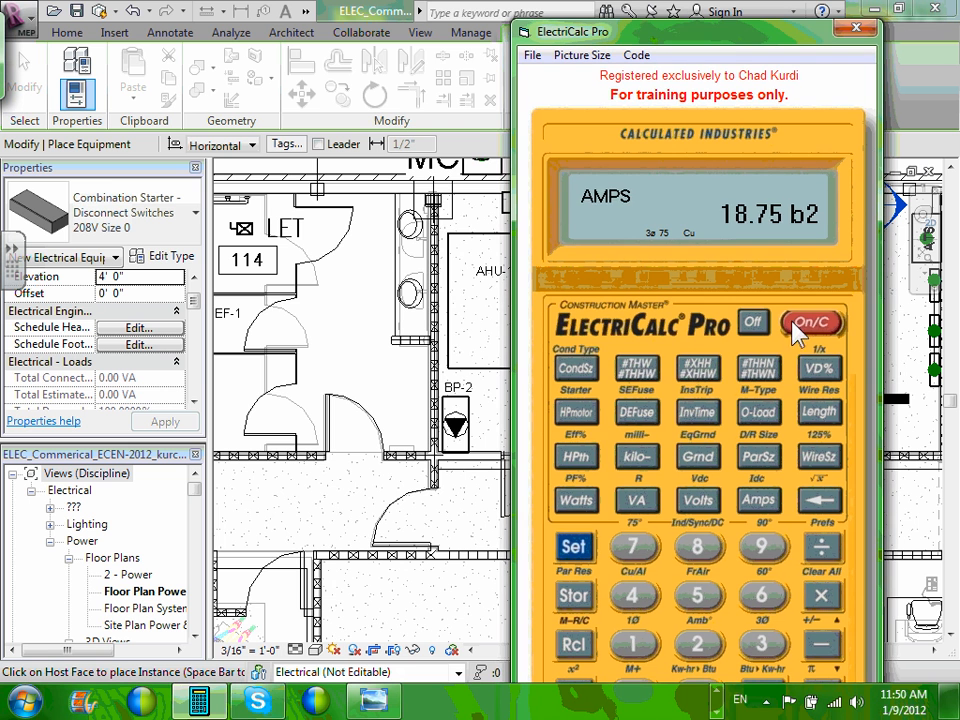
pyautogui.click(803, 324)
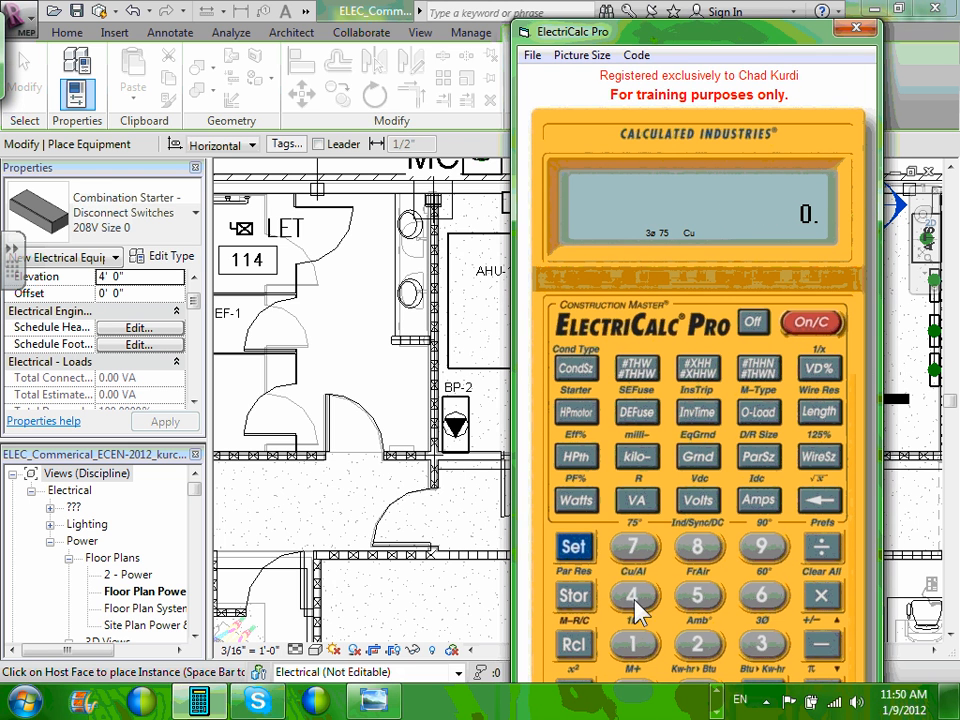
pyautogui.click(699, 640)
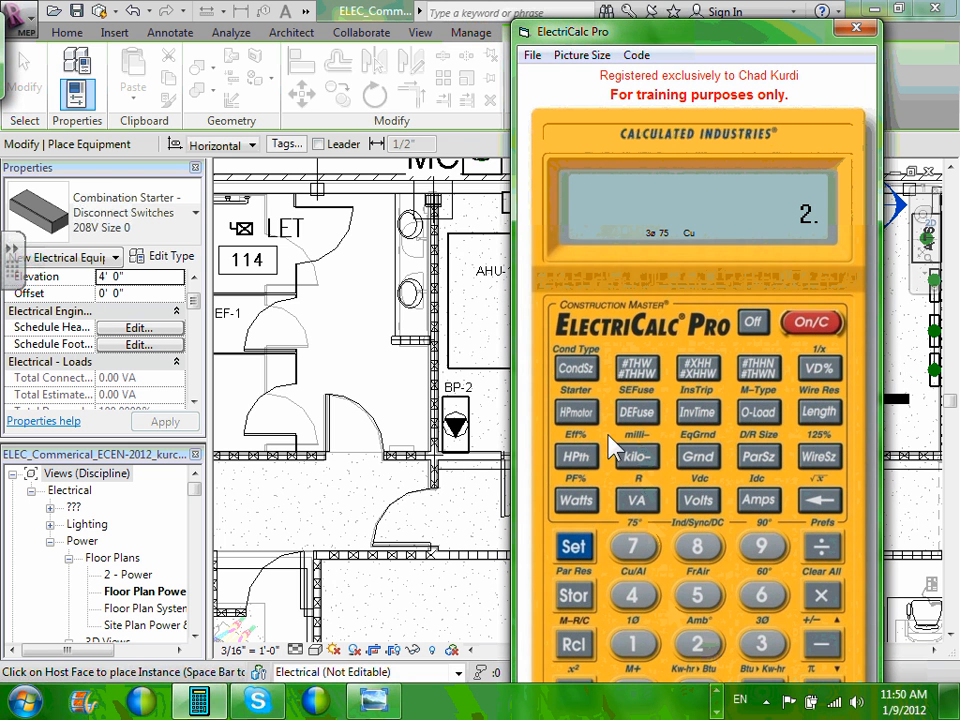
pyautogui.click(576, 414)
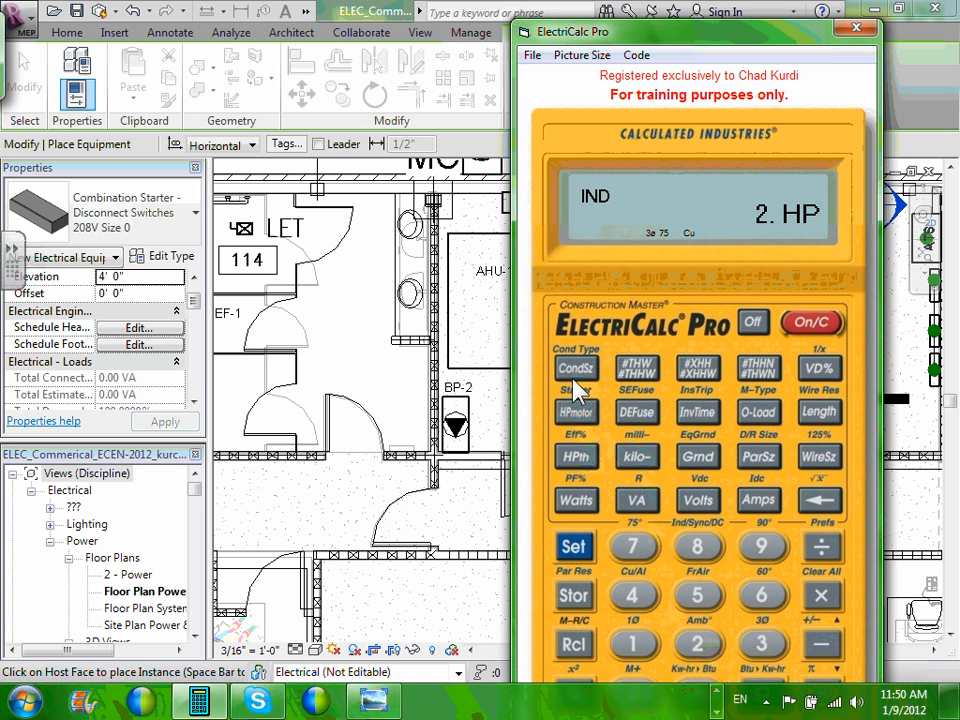
pyautogui.click(573, 546)
pyautogui.click(576, 413)
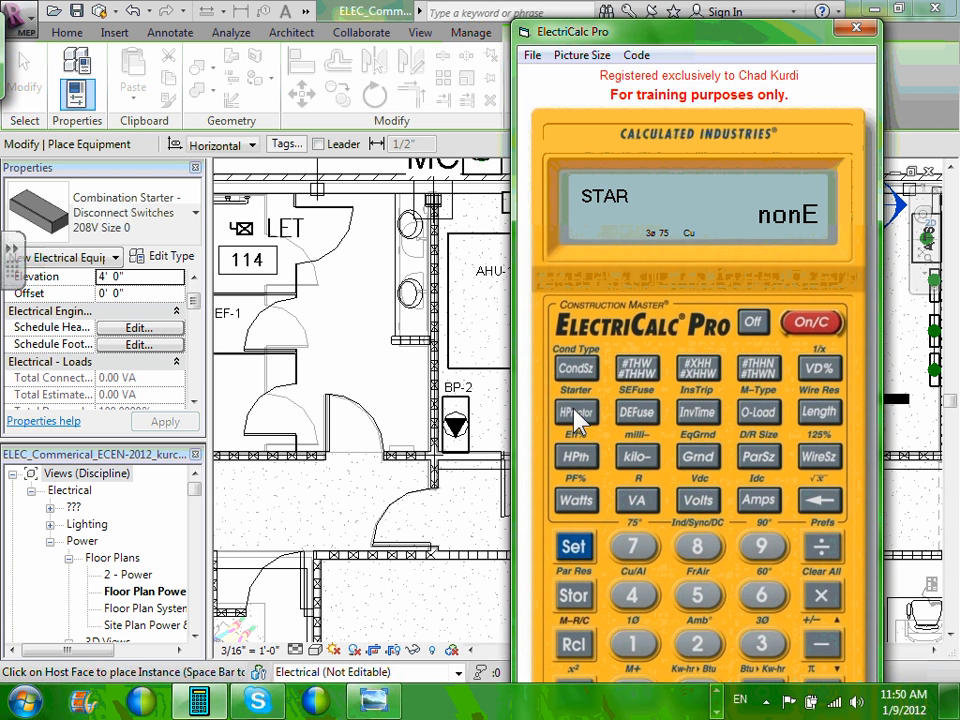
# Clear the calculator and look up the starter size for a 2 HP motor with the voltage set to 208 V
pyautogui.click(812, 323)
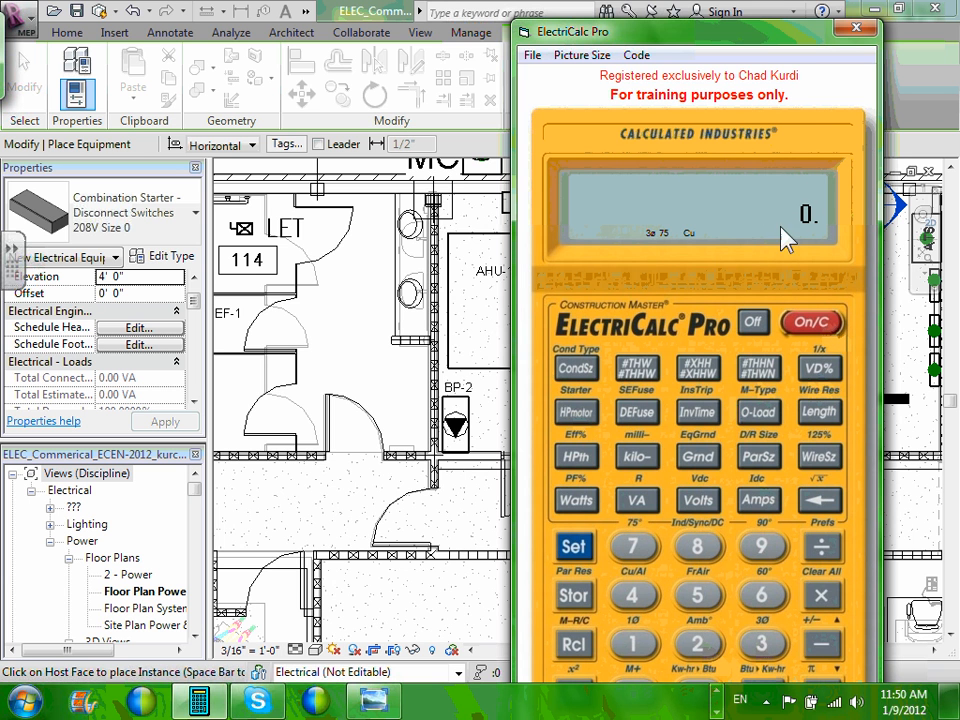
pyautogui.moveTo(776, 38); pyautogui.dragTo(786, 16)
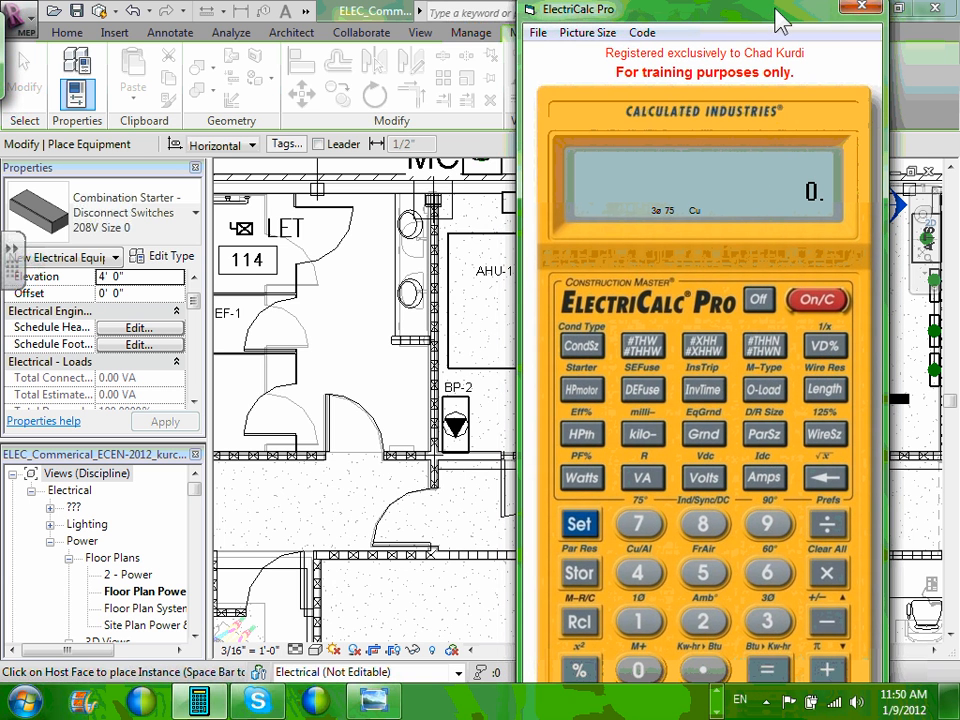
pyautogui.click(706, 625)
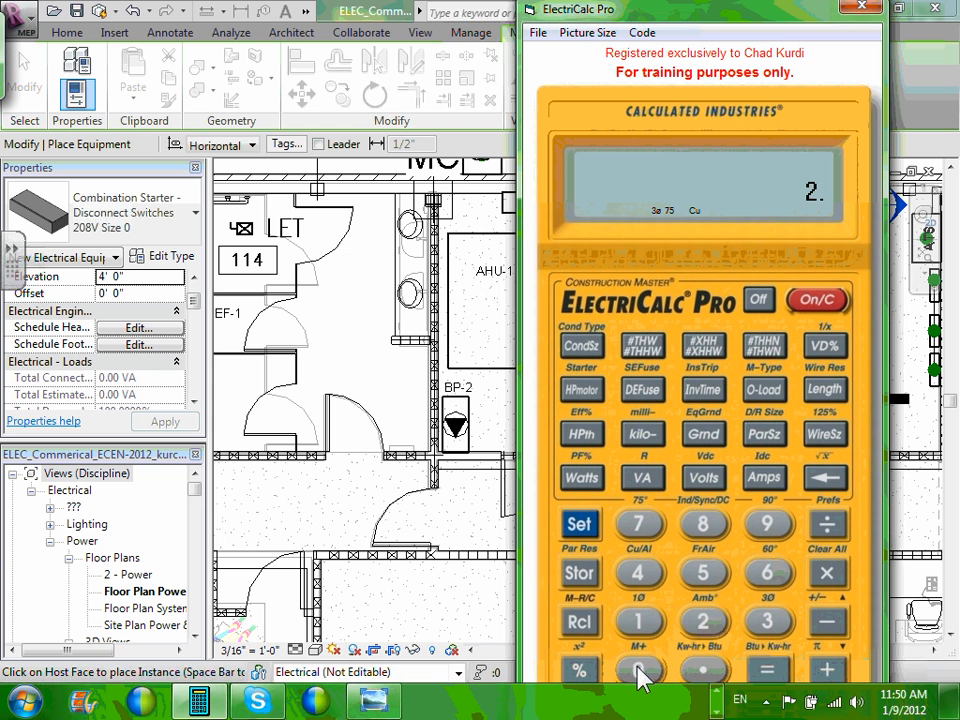
pyautogui.click(640, 668)
pyautogui.click(703, 527)
pyautogui.click(706, 482)
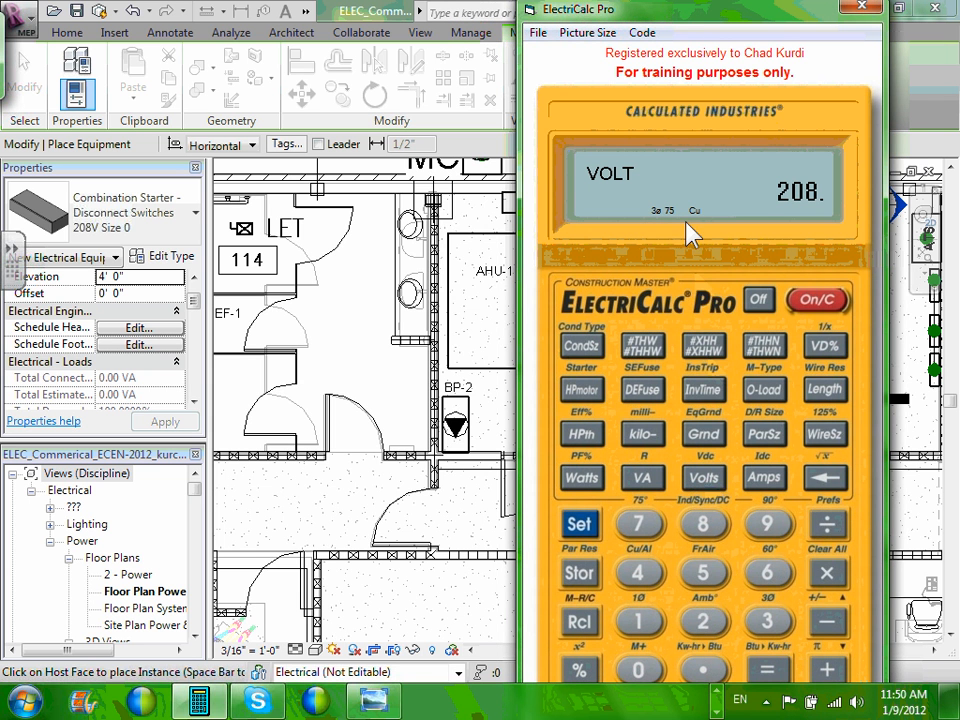
pyautogui.click(713, 628)
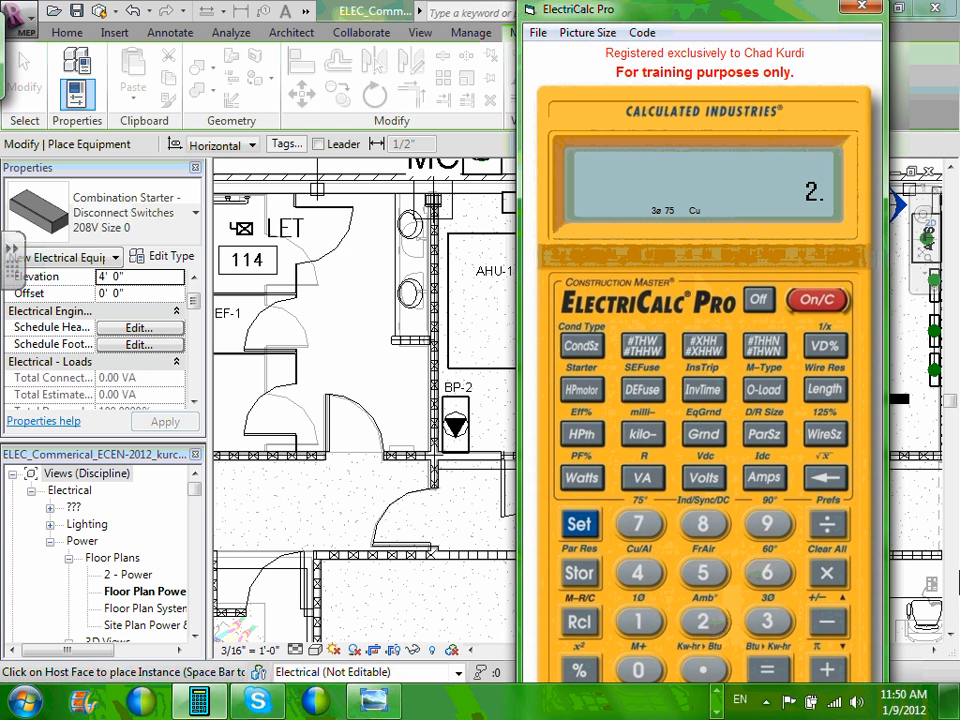
pyautogui.click(583, 390)
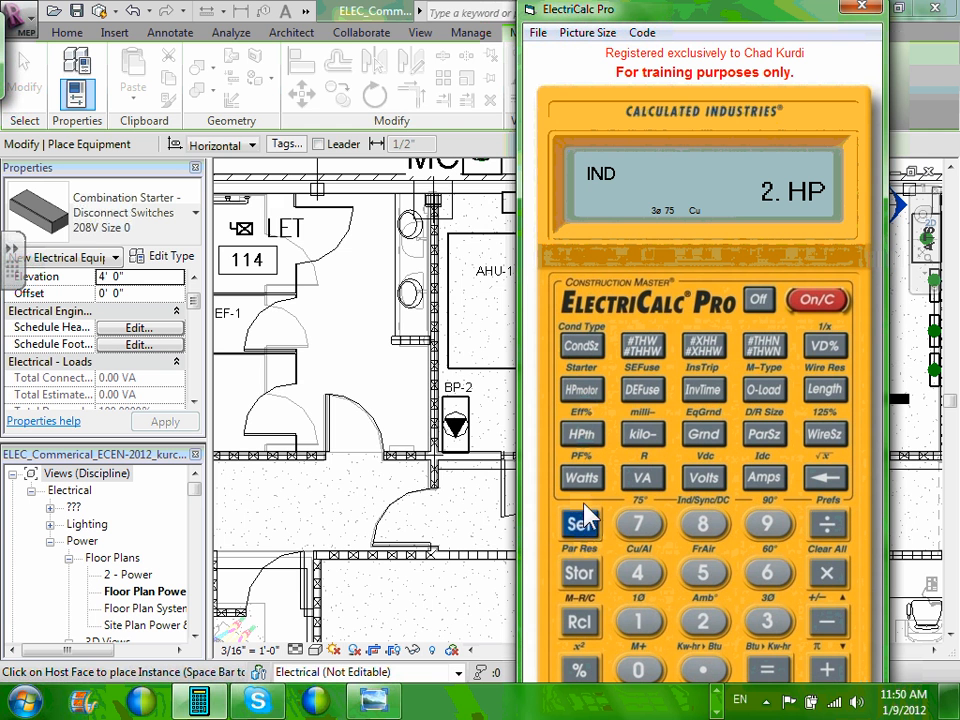
pyautogui.click(580, 524)
pyautogui.click(585, 392)
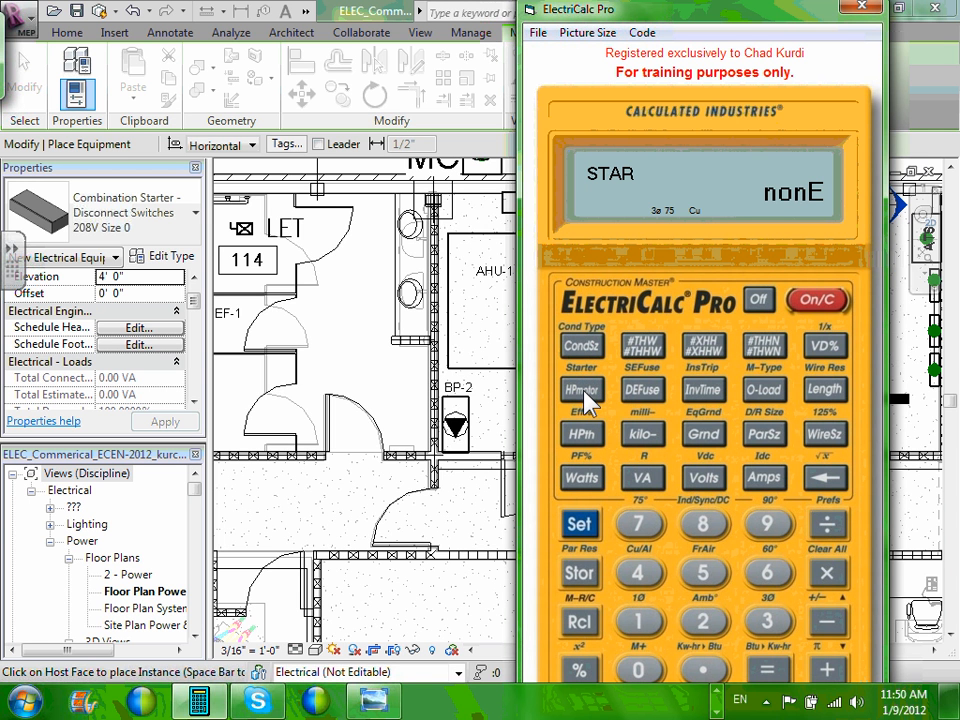
pyautogui.click(585, 393)
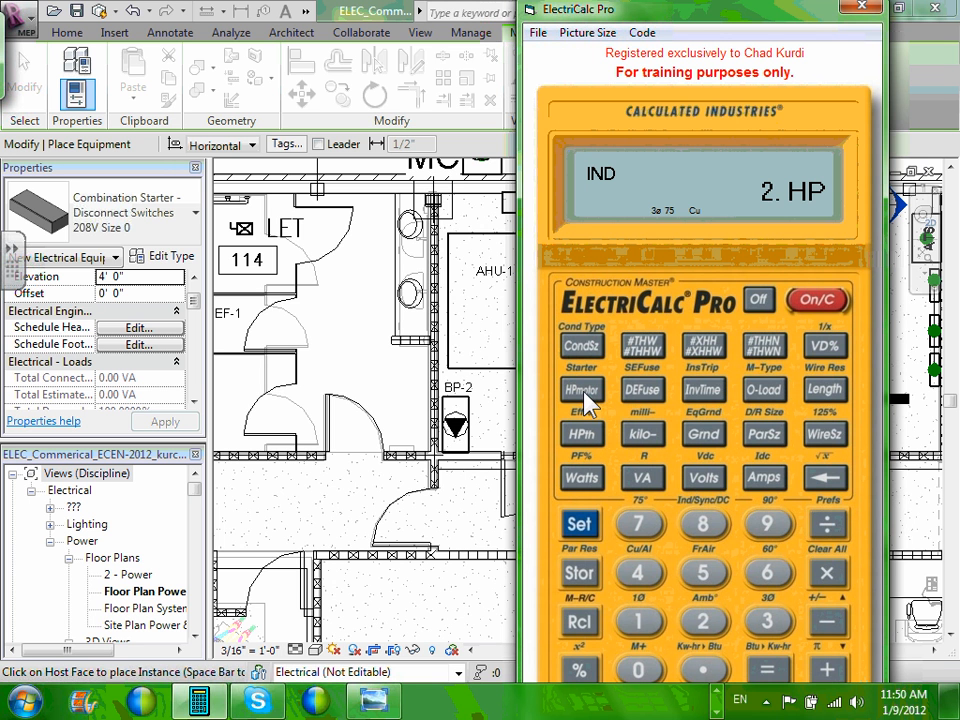
# Repeat the starter lookup from a cleared calculator, entering 208 V and a 2 HP motor
pyautogui.moveTo(813, 21); pyautogui.dragTo(842, 9)
pyautogui.click(855, 303)
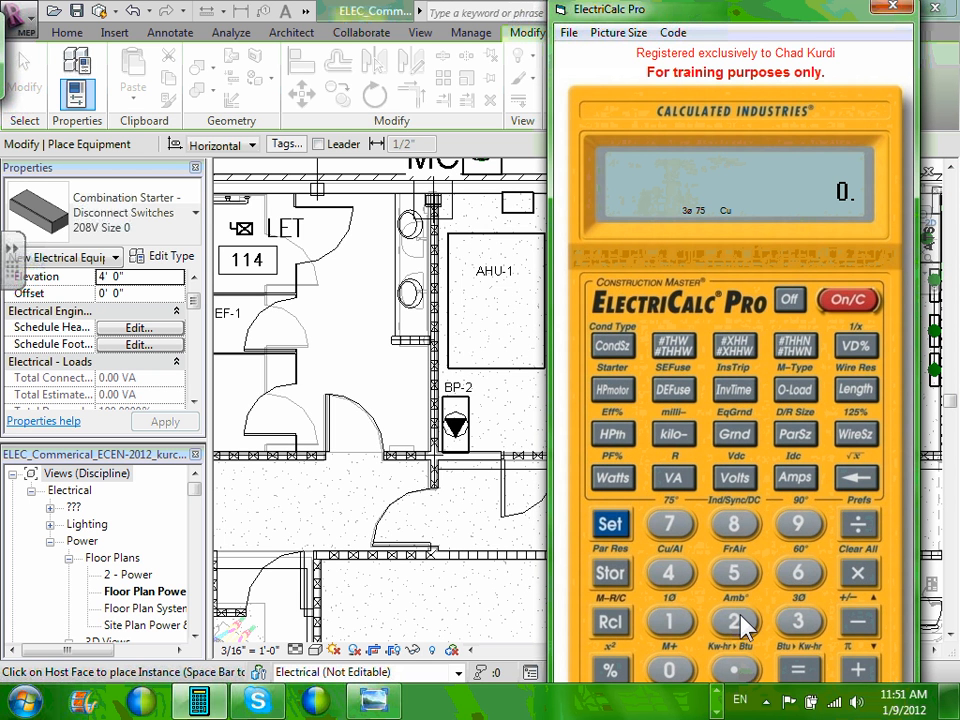
pyautogui.click(735, 624)
pyautogui.click(672, 672)
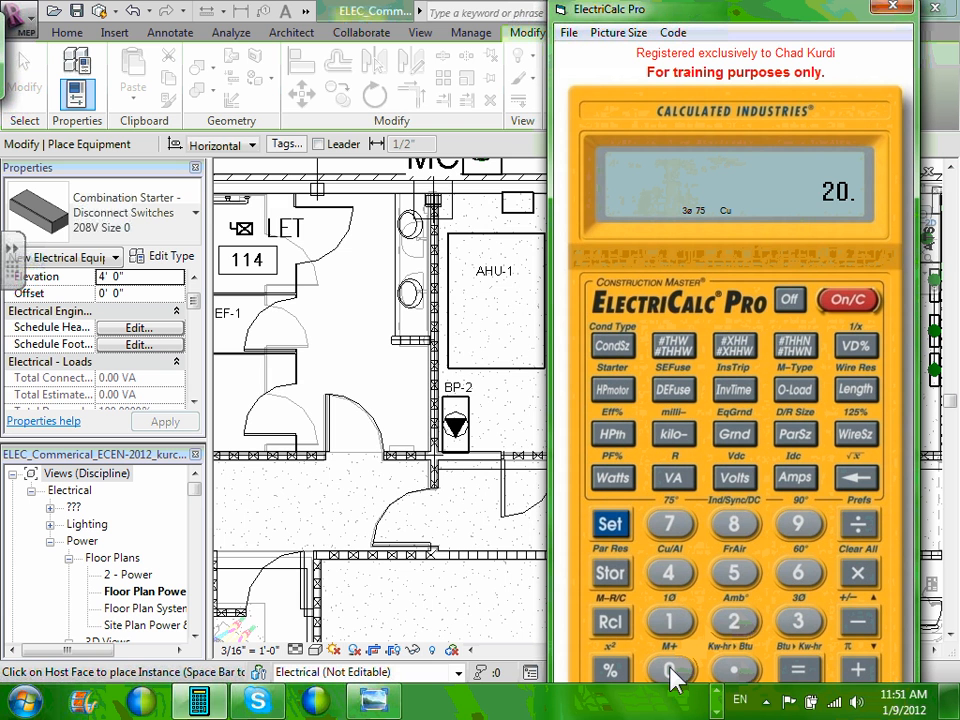
pyautogui.click(736, 525)
pyautogui.click(739, 482)
pyautogui.click(735, 624)
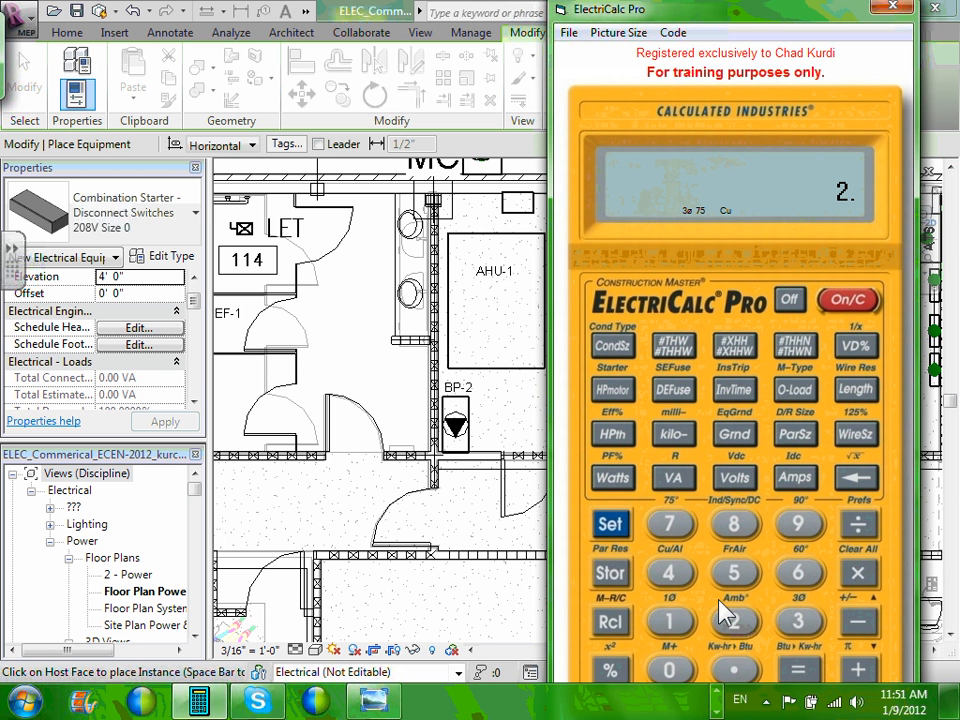
pyautogui.click(614, 391)
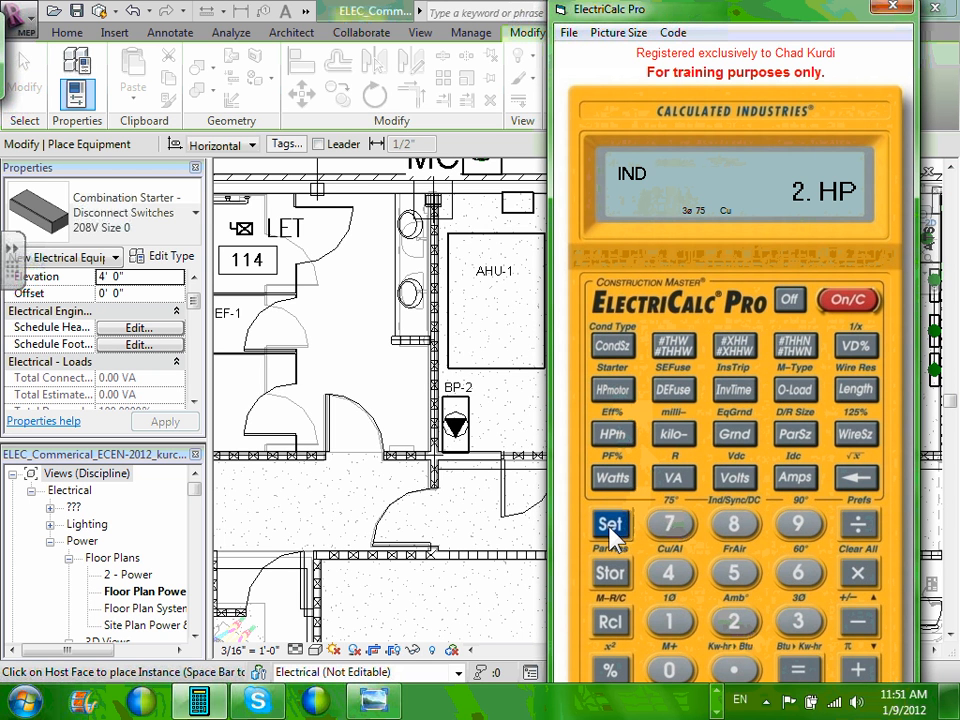
pyautogui.click(612, 533)
pyautogui.click(612, 390)
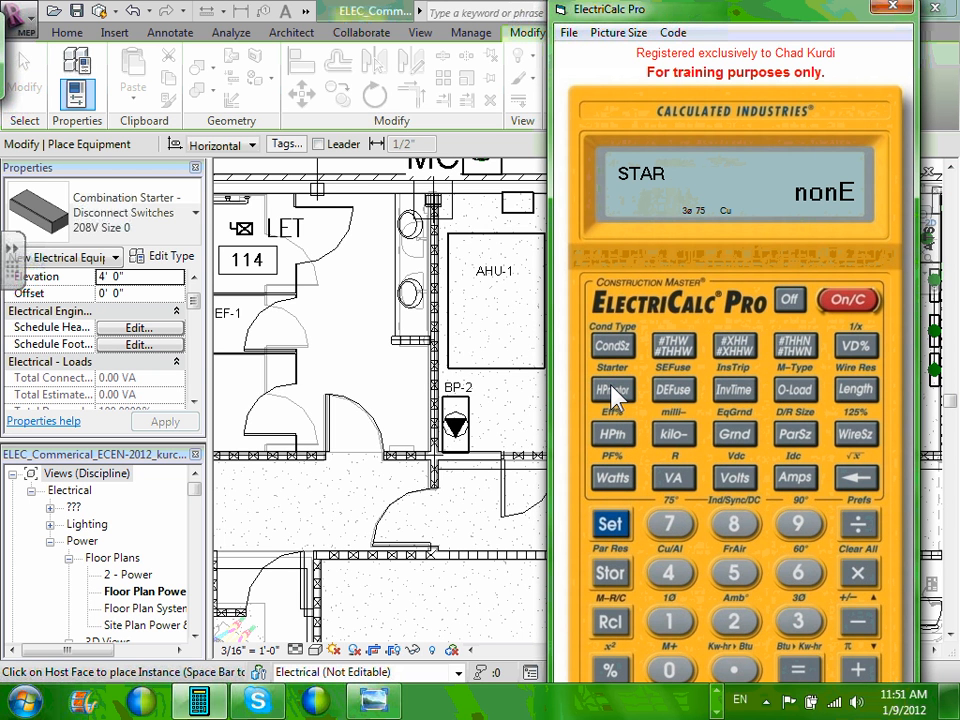
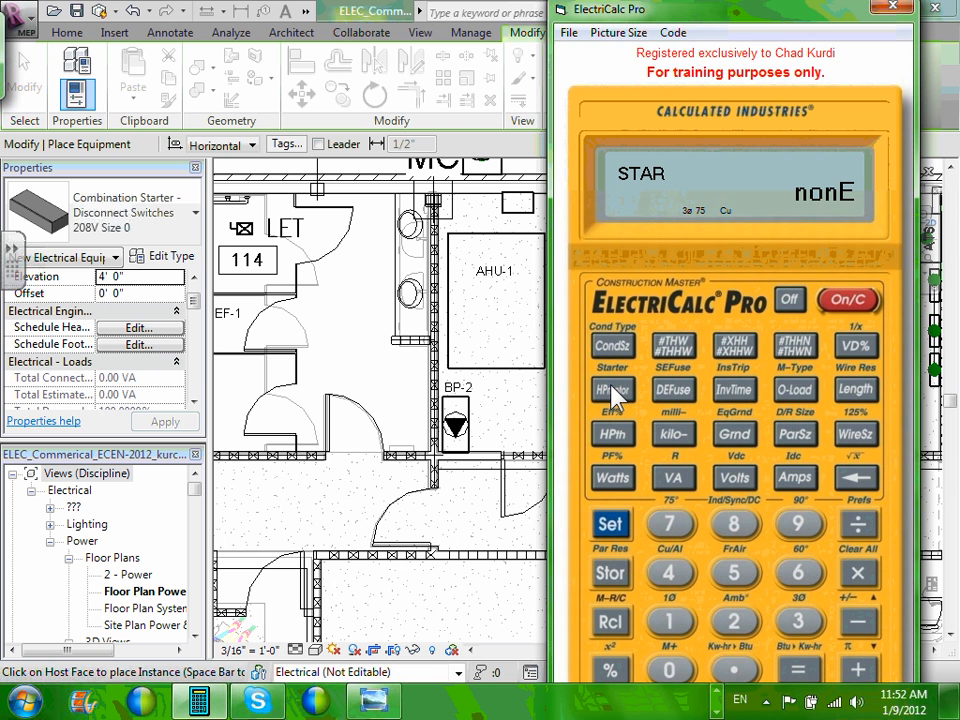
# Return to the Revit floor plan and place a 208V Size 0 combination starter disconnect switch on the wall just above BP-2
pyautogui.moveTo(577, 8); pyautogui.dragTo(542, 657)
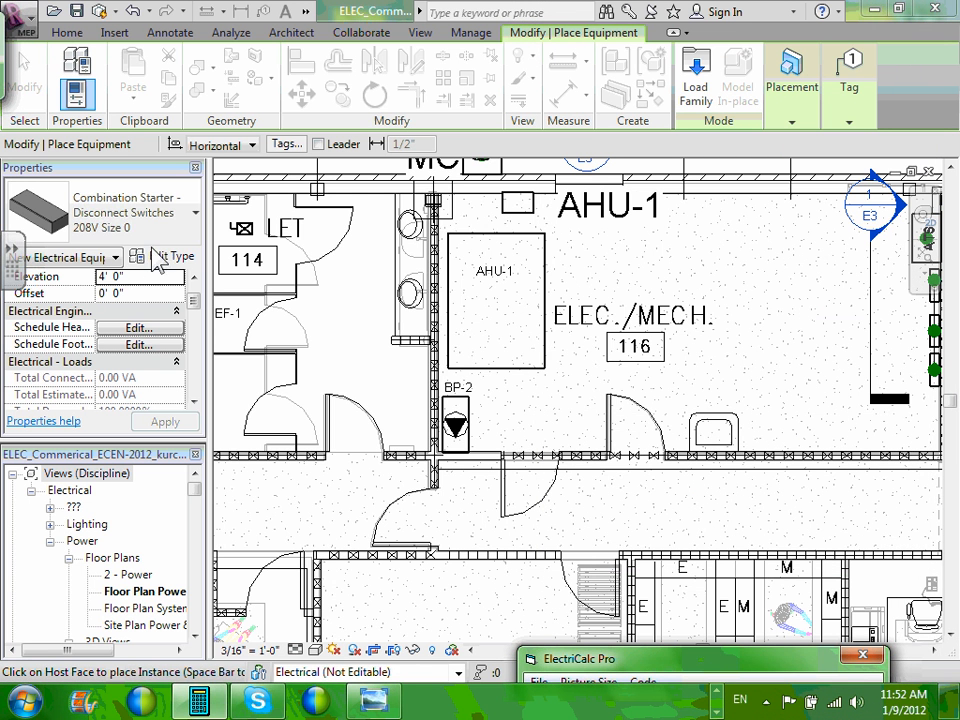
pyautogui.click(195, 213)
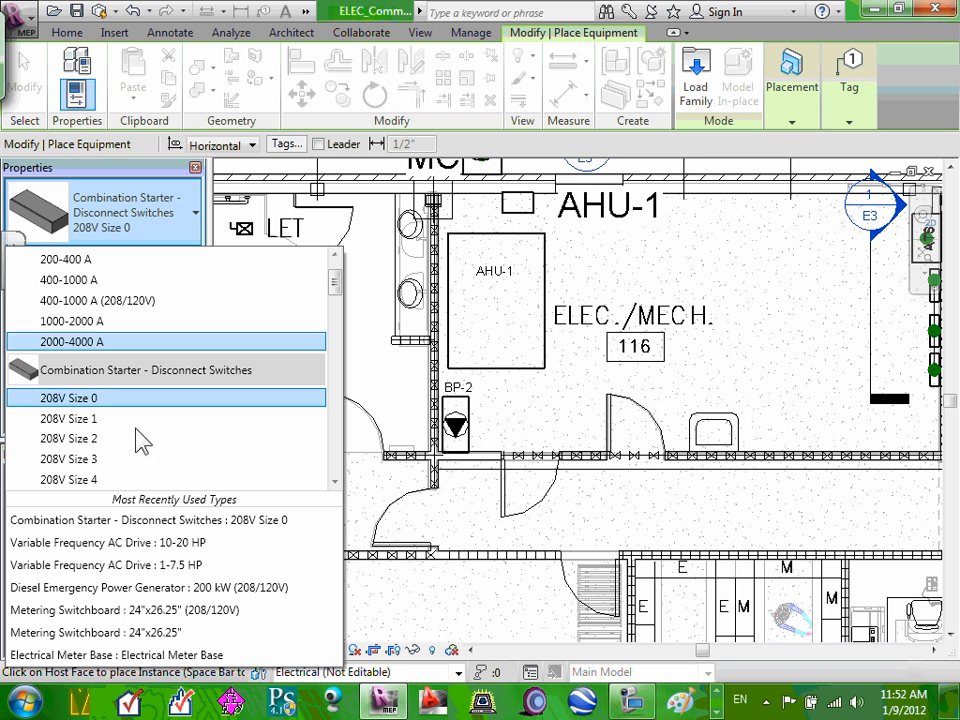
pyautogui.click(88, 398)
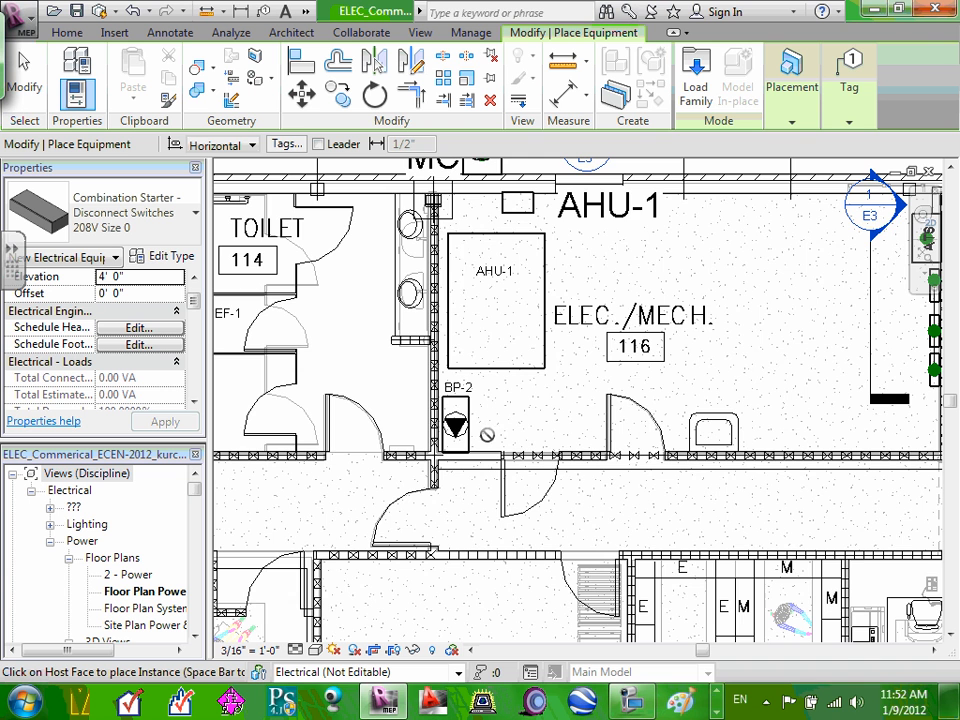
pyautogui.scroll(3, 480, 202)
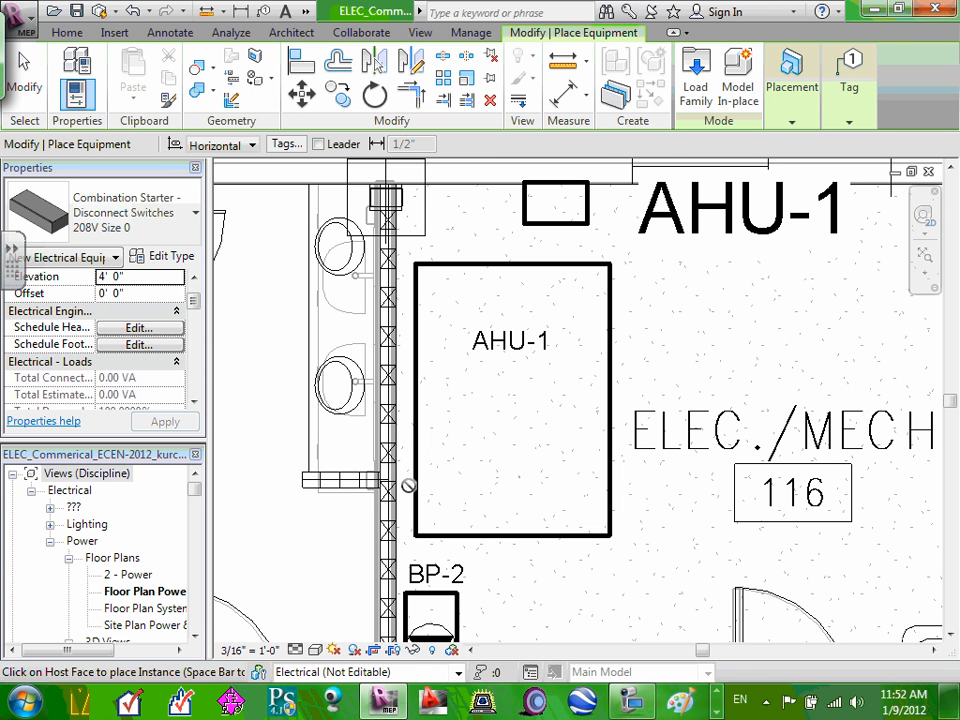
pyautogui.click(405, 560)
pyautogui.press('Escape')
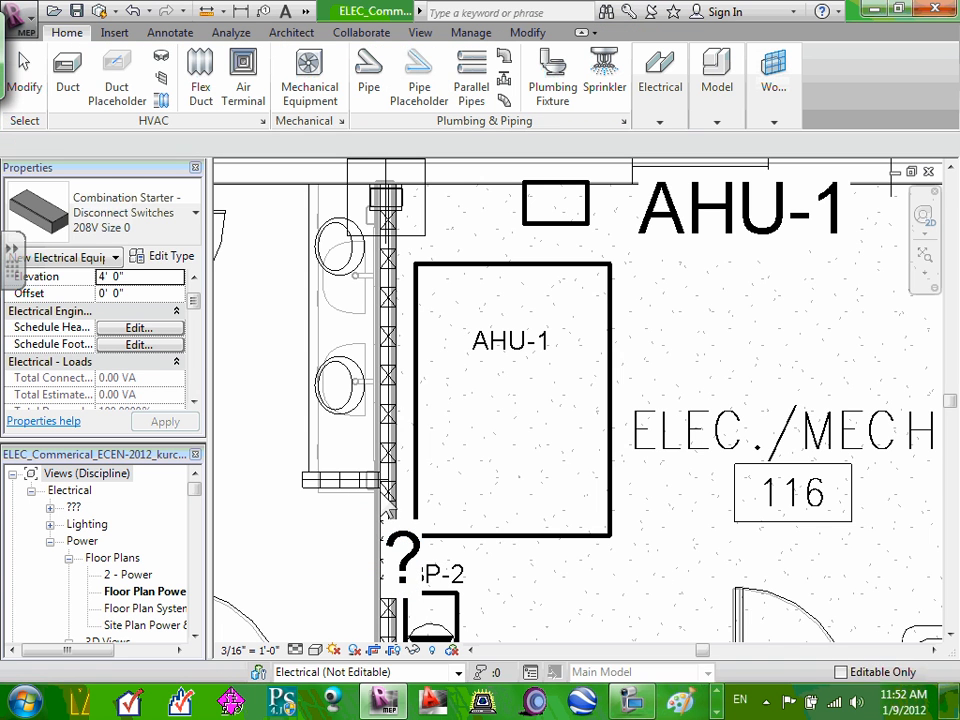
pyautogui.press('Escape')
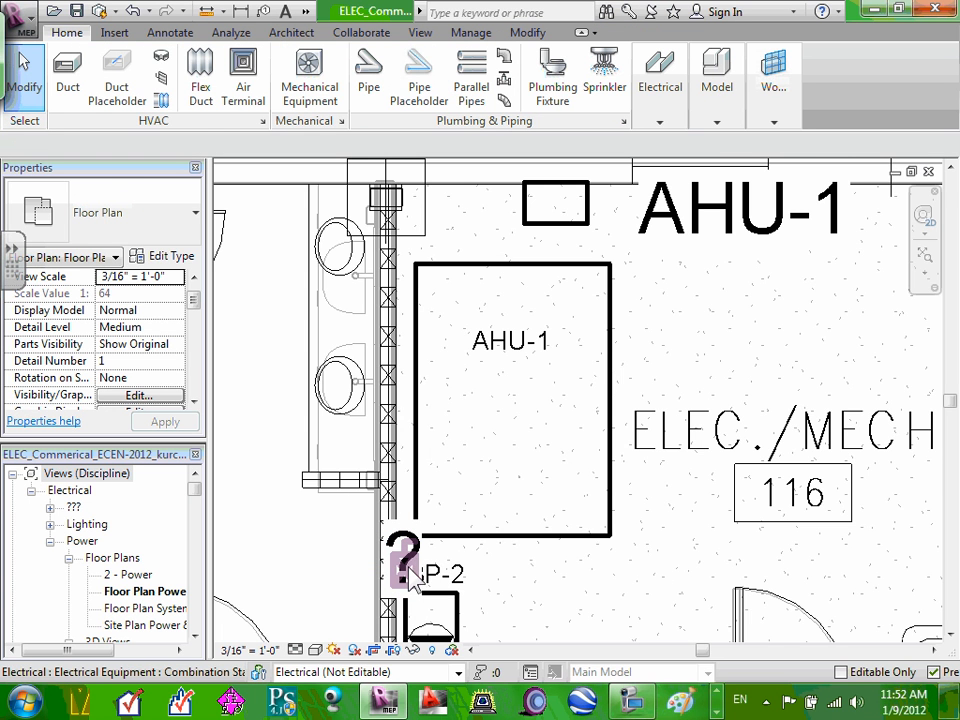
pyautogui.click(409, 570)
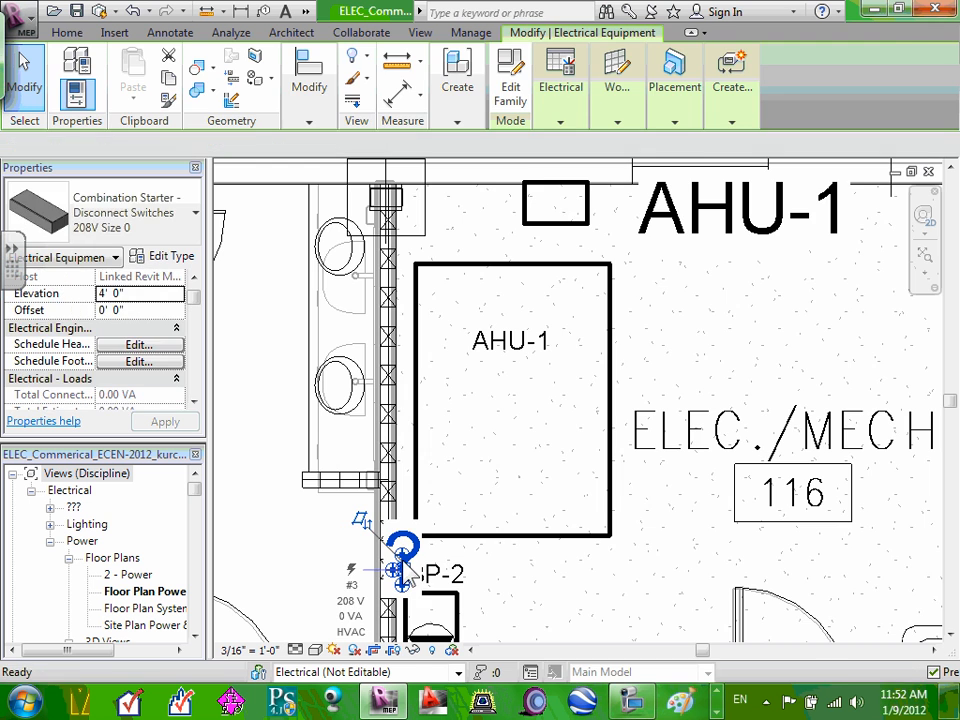
pyautogui.press('Escape')
pyautogui.scroll(4, 405, 570)
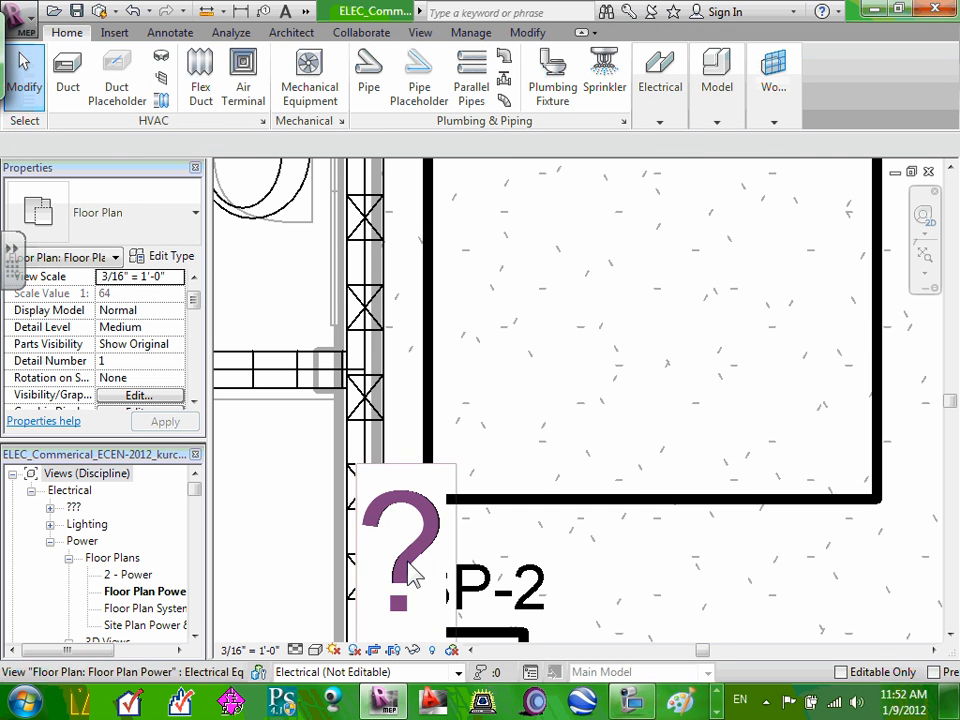
pyautogui.click(407, 614)
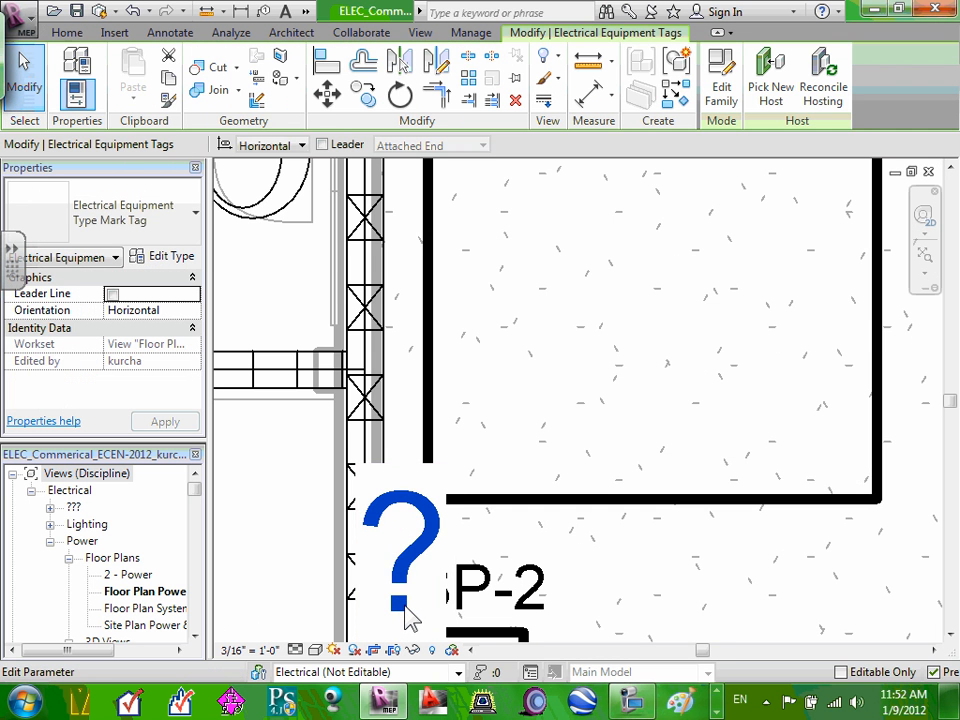
pyautogui.click(407, 612)
pyautogui.click(550, 549)
pyautogui.scroll(-1, 585, 550)
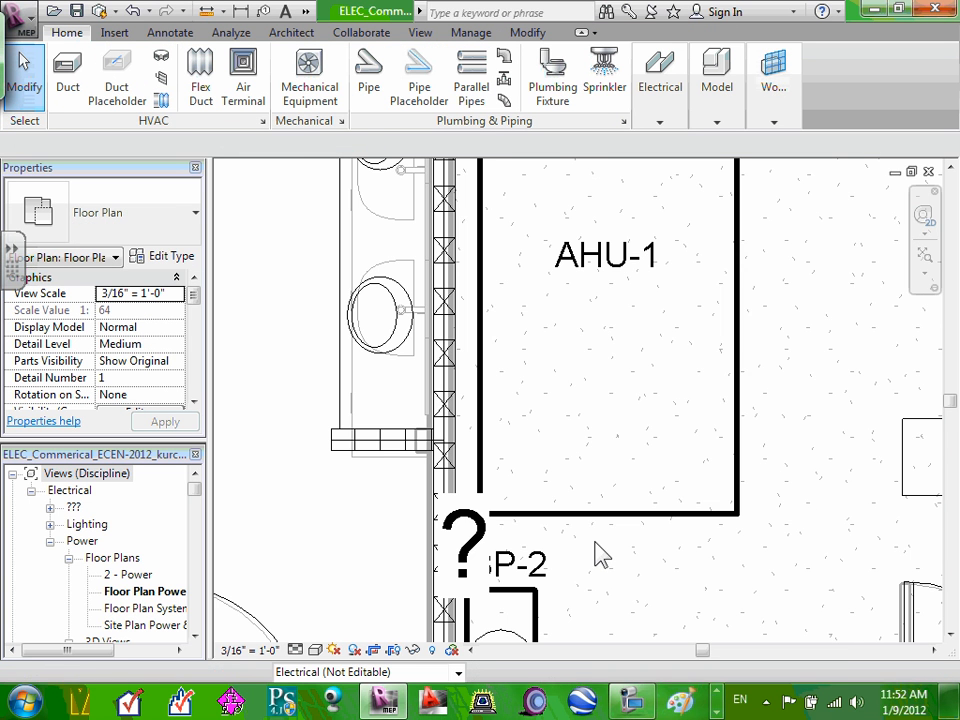
# Set the Comments of the new 208V Size 0 combination starter above BP-2 to BP-2
pyautogui.click(465, 588)
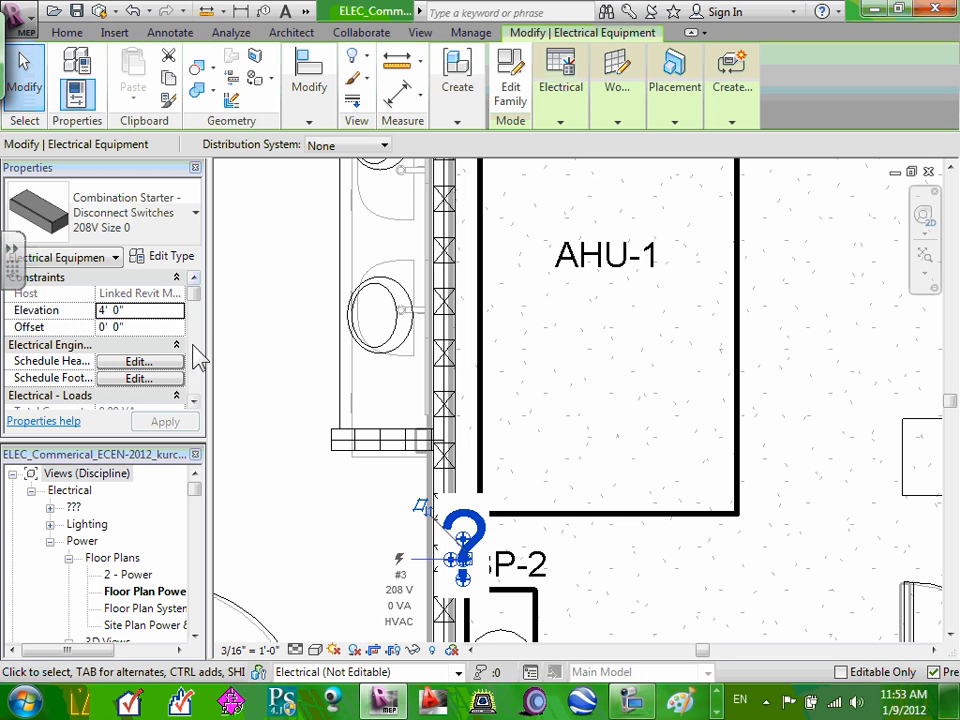
pyautogui.moveTo(200, 298); pyautogui.dragTo(200, 340)
pyautogui.click(119, 312)
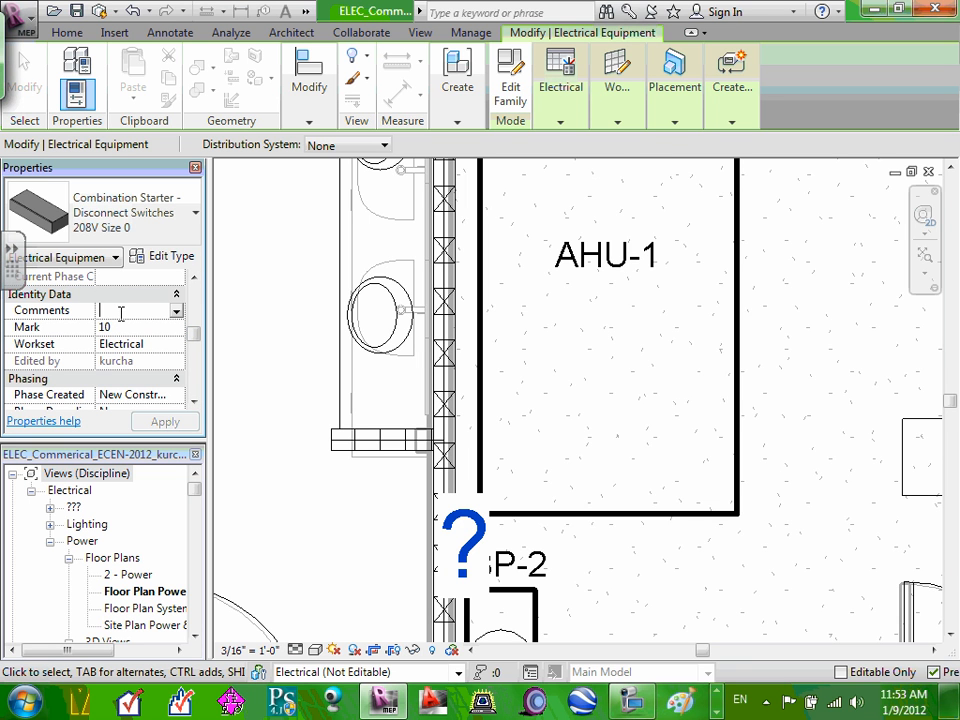
pyautogui.write('BP-2')
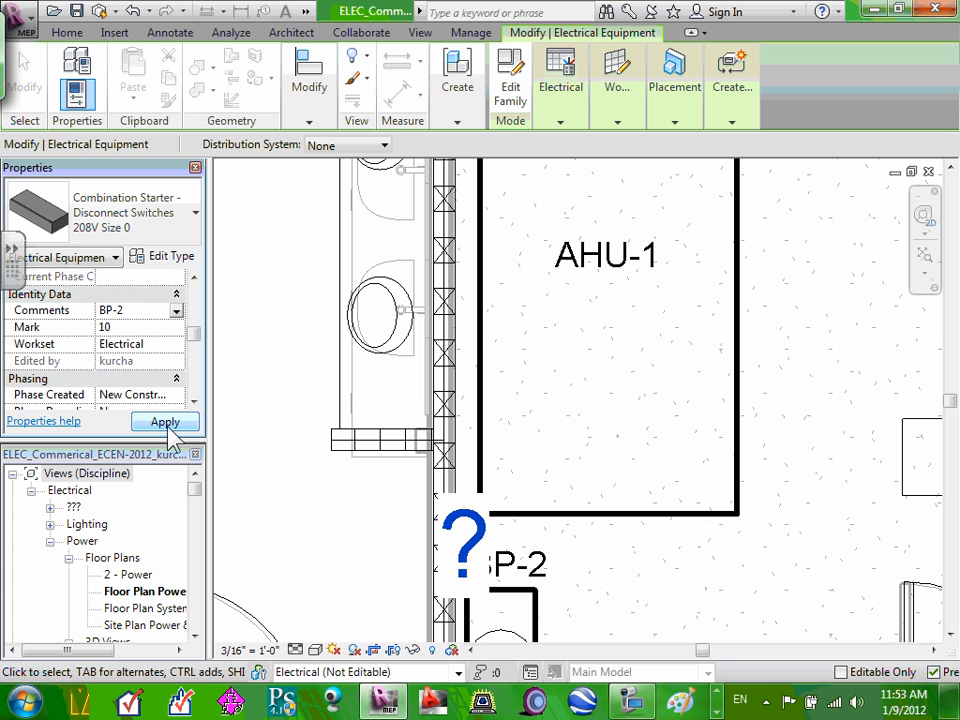
pyautogui.moveTo(194, 338); pyautogui.dragTo(196, 392)
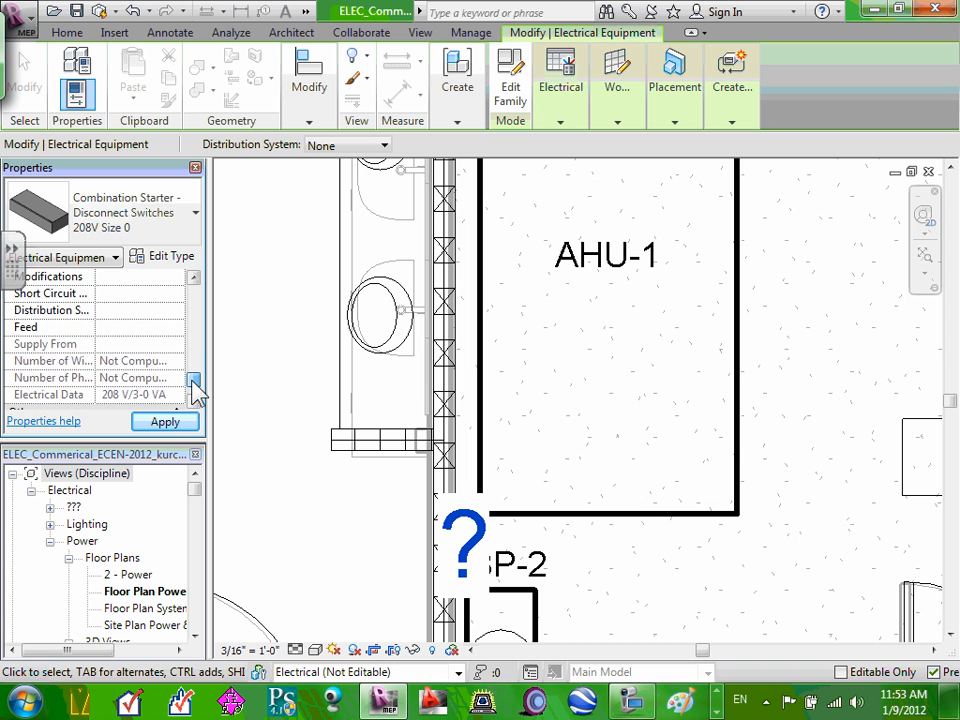
pyautogui.click(181, 422)
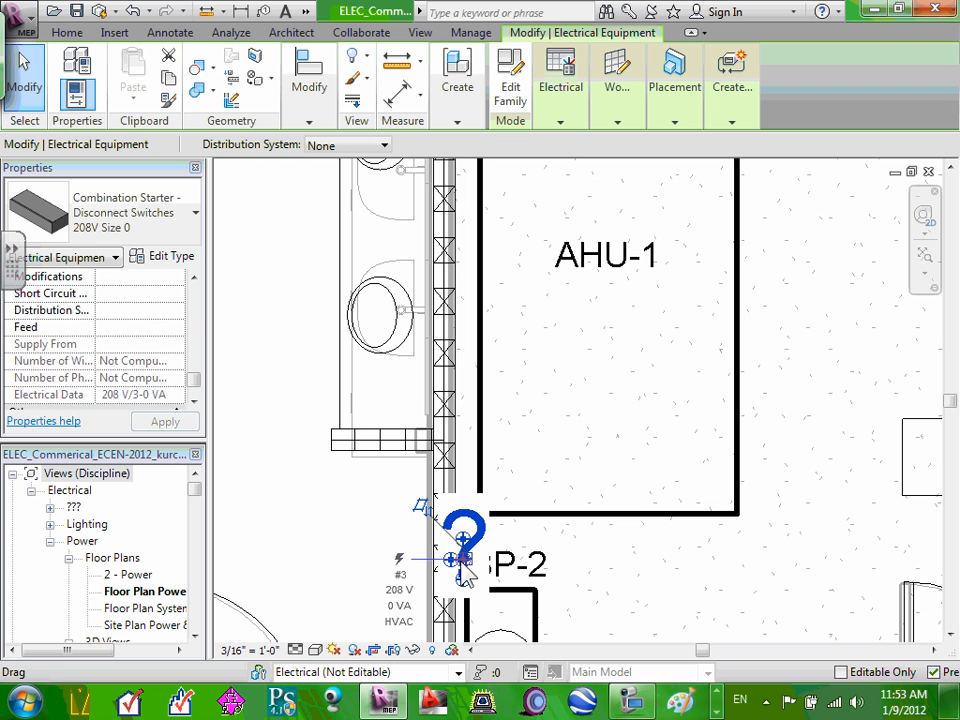
# Move the BP-2 mechanical equipment tag farther from the wall and shift the starter's tag off its switch symbol
pyautogui.click(517, 535)
pyautogui.click(508, 566)
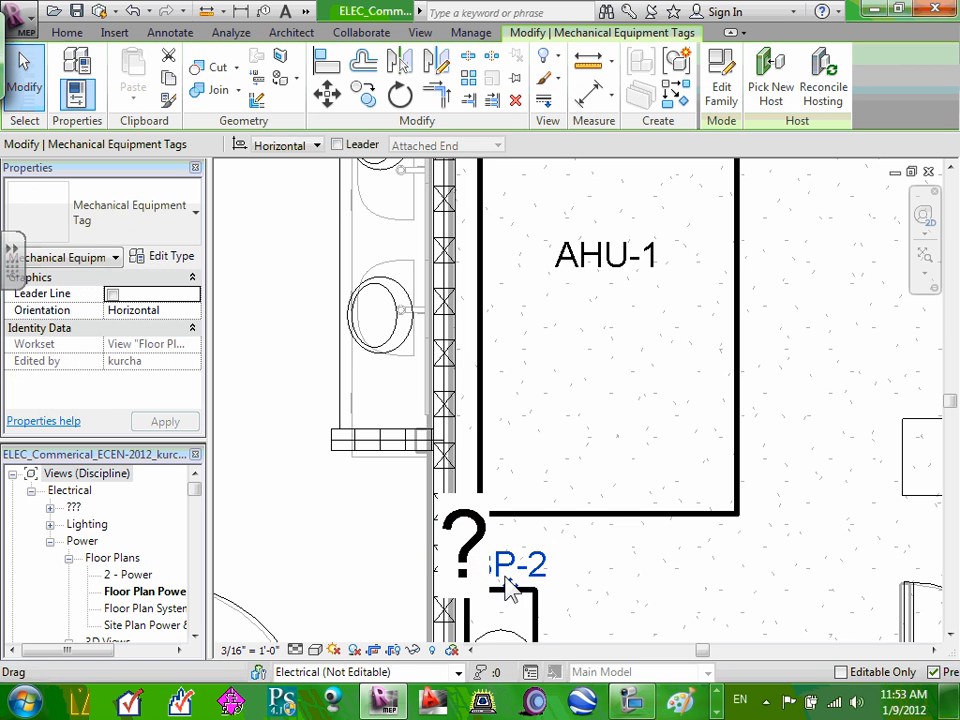
pyautogui.moveTo(508, 590); pyautogui.dragTo(601, 583)
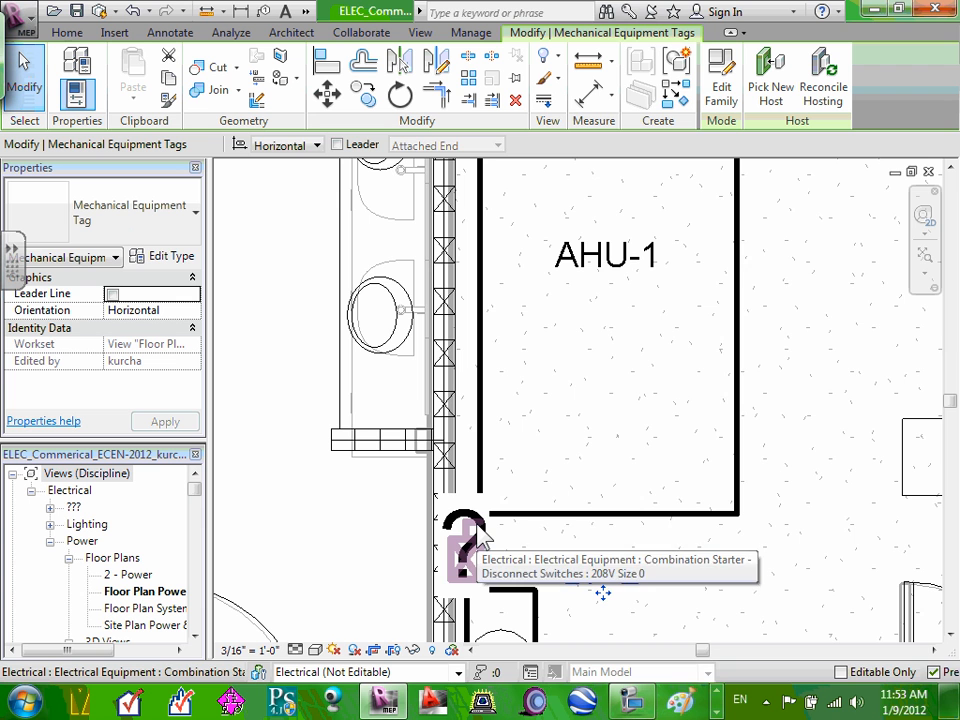
pyautogui.click(488, 556)
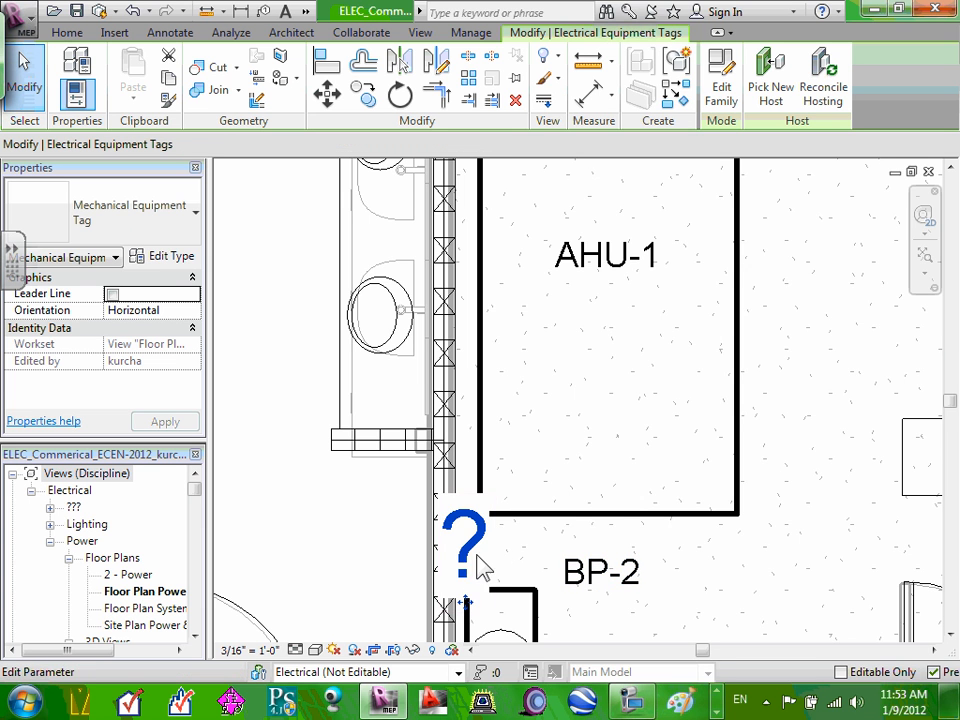
pyautogui.moveTo(464, 585); pyautogui.dragTo(522, 598)
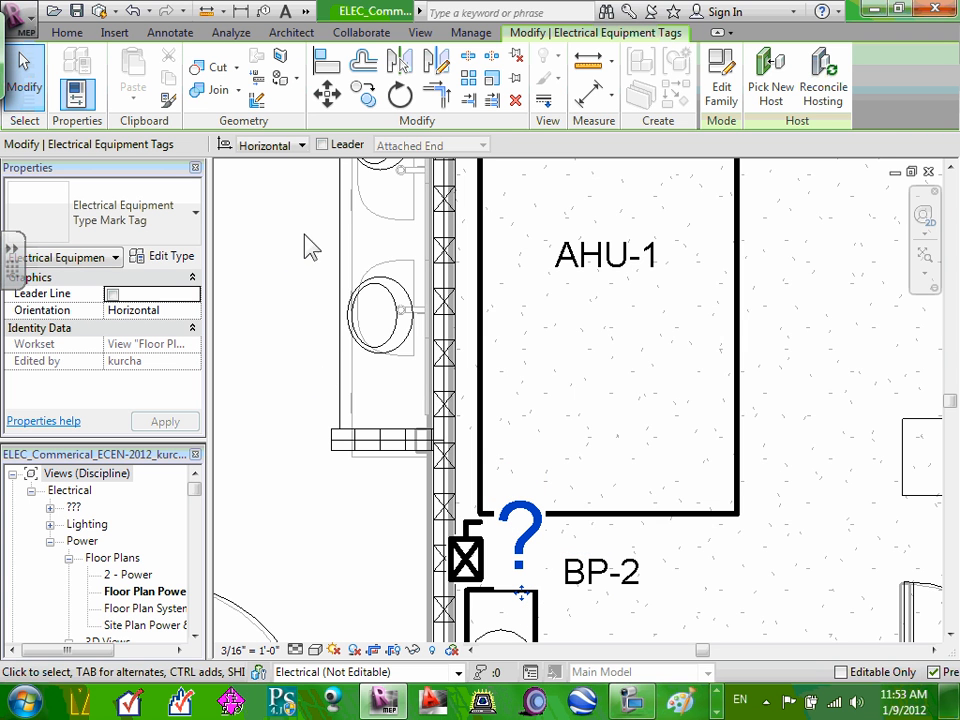
# Review the properties of the BP-2 starter from its constraints through its identity and electrical data
pyautogui.click(470, 557)
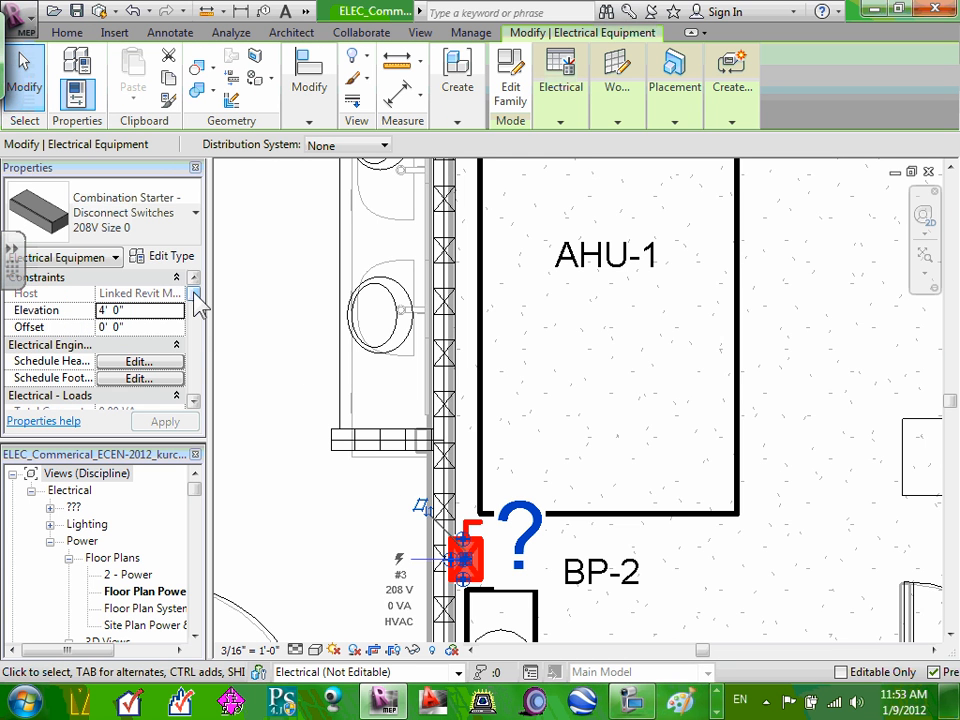
pyautogui.moveTo(199, 306)
pyautogui.mouseDown()
pyautogui.moveTo(198, 320)
pyautogui.moveTo(199, 290)
pyautogui.mouseUp()
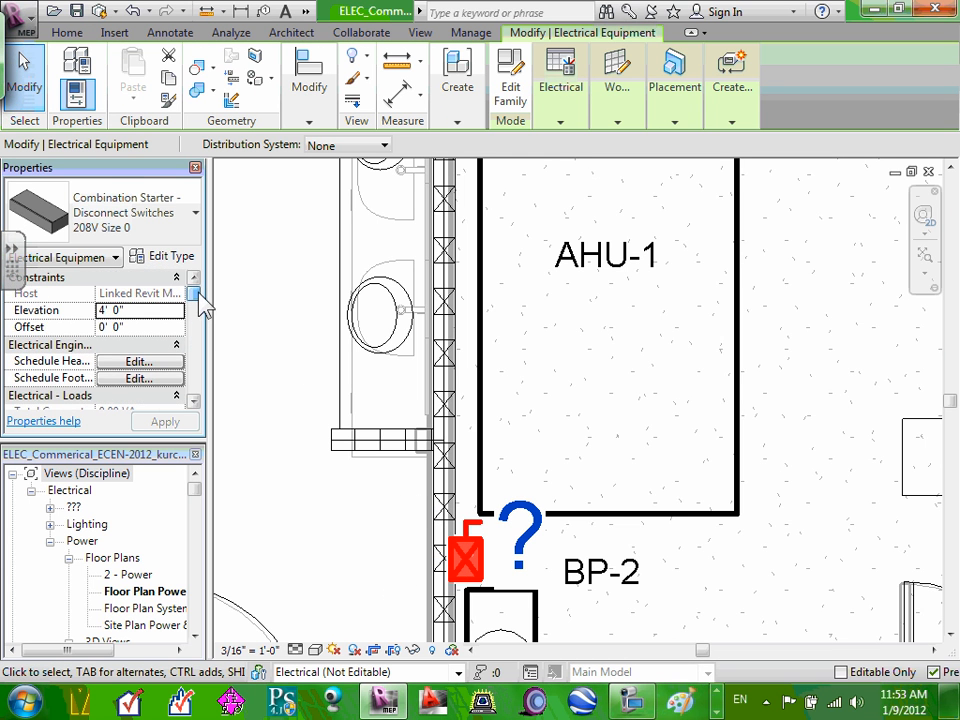
pyautogui.click(176, 345)
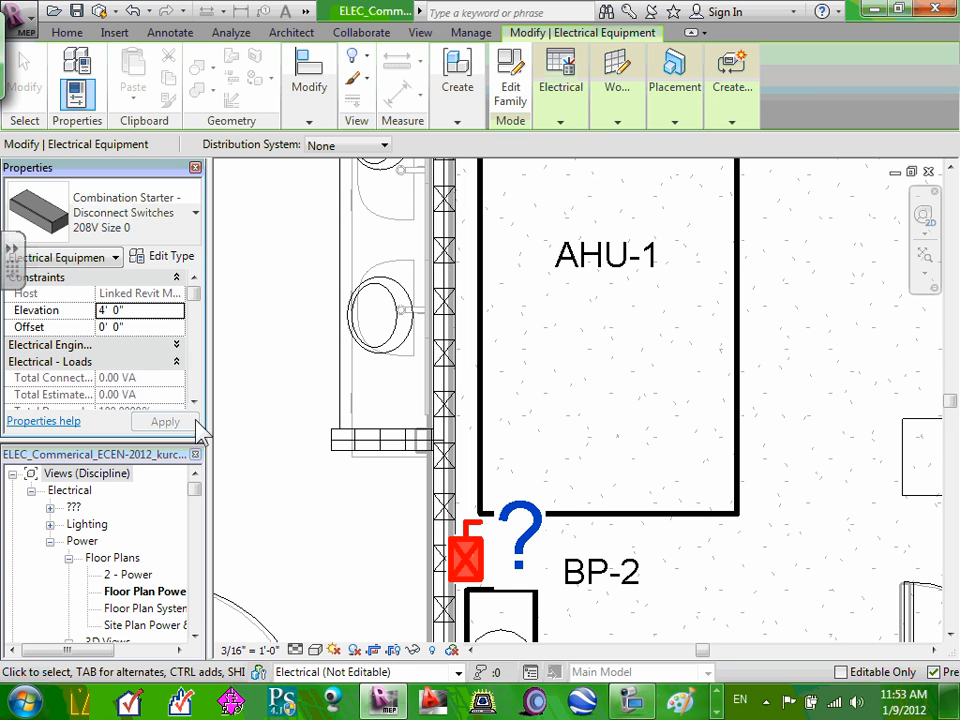
pyautogui.moveTo(194, 401); pyautogui.dragTo(194, 401)
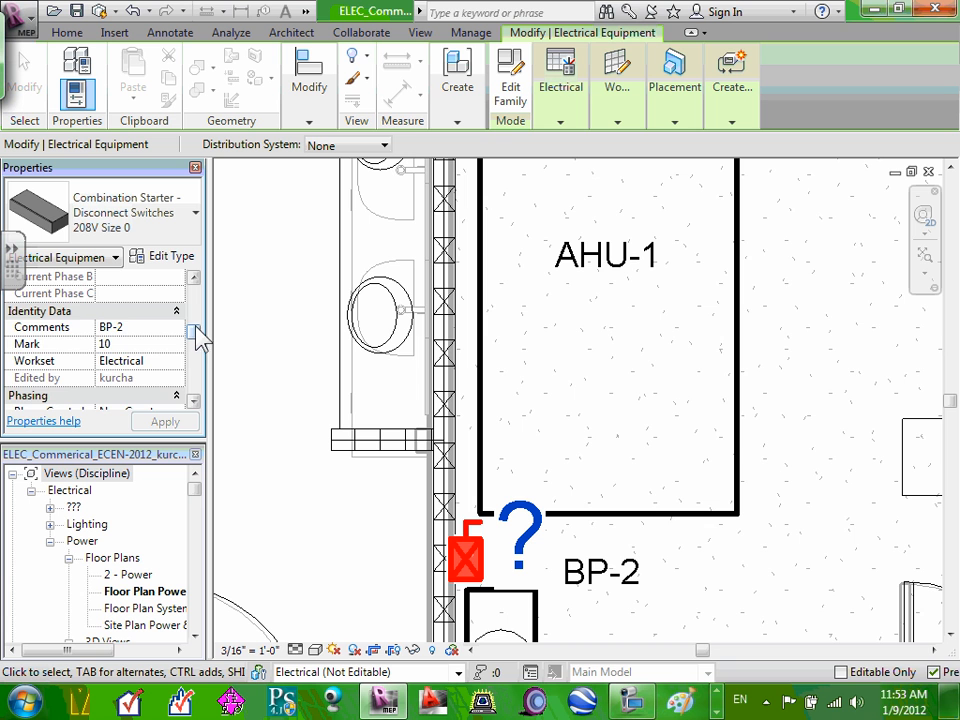
pyautogui.moveTo(196, 328); pyautogui.dragTo(196, 385)
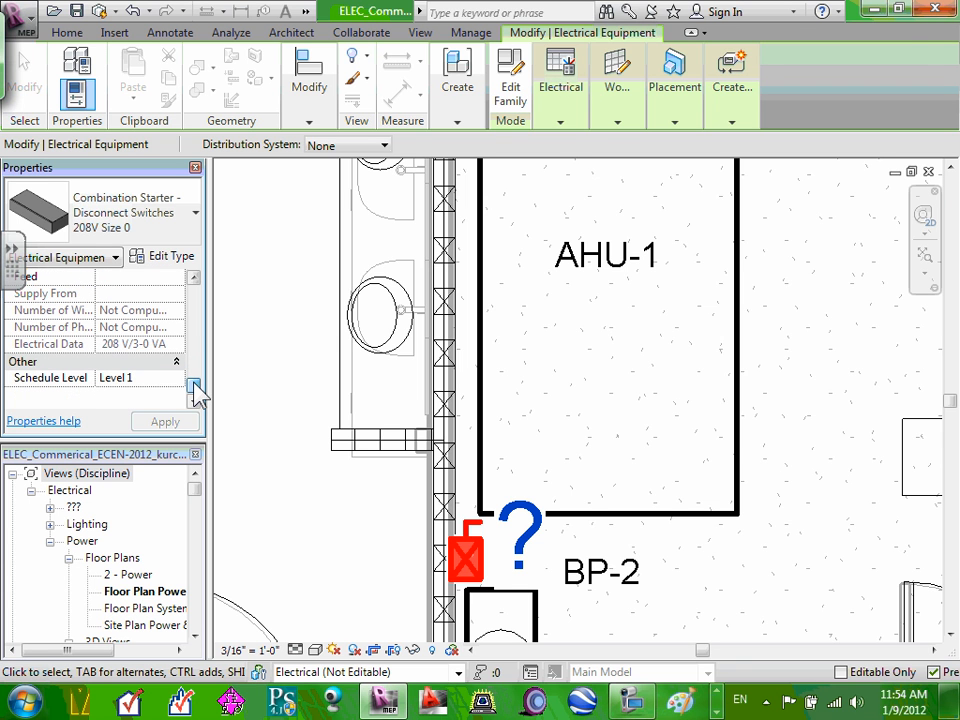
pyautogui.click(462, 490)
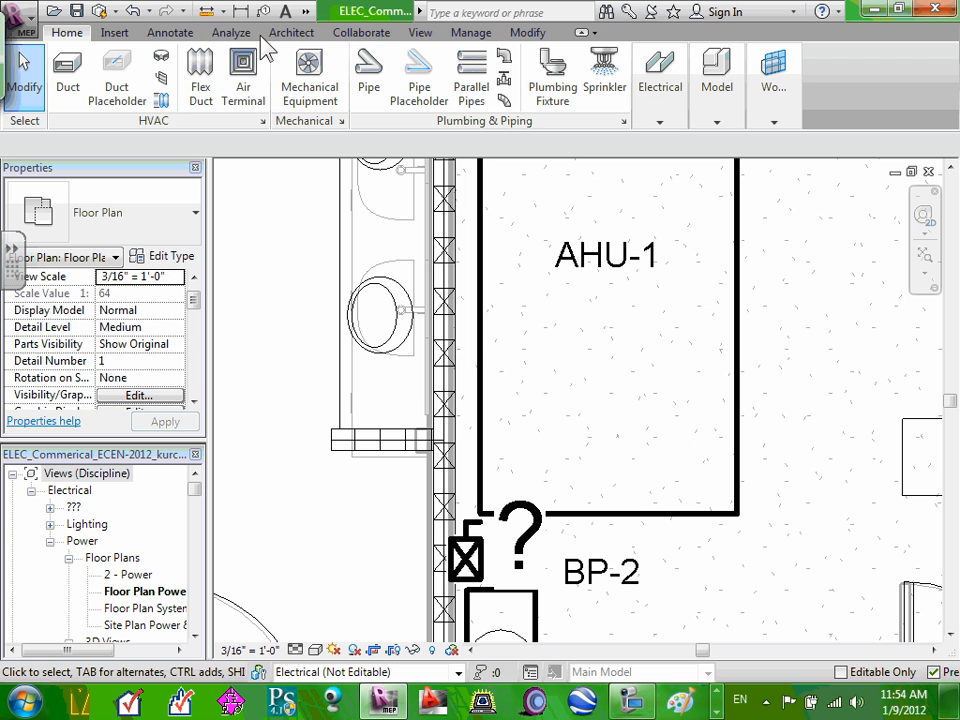
pyautogui.click(175, 33)
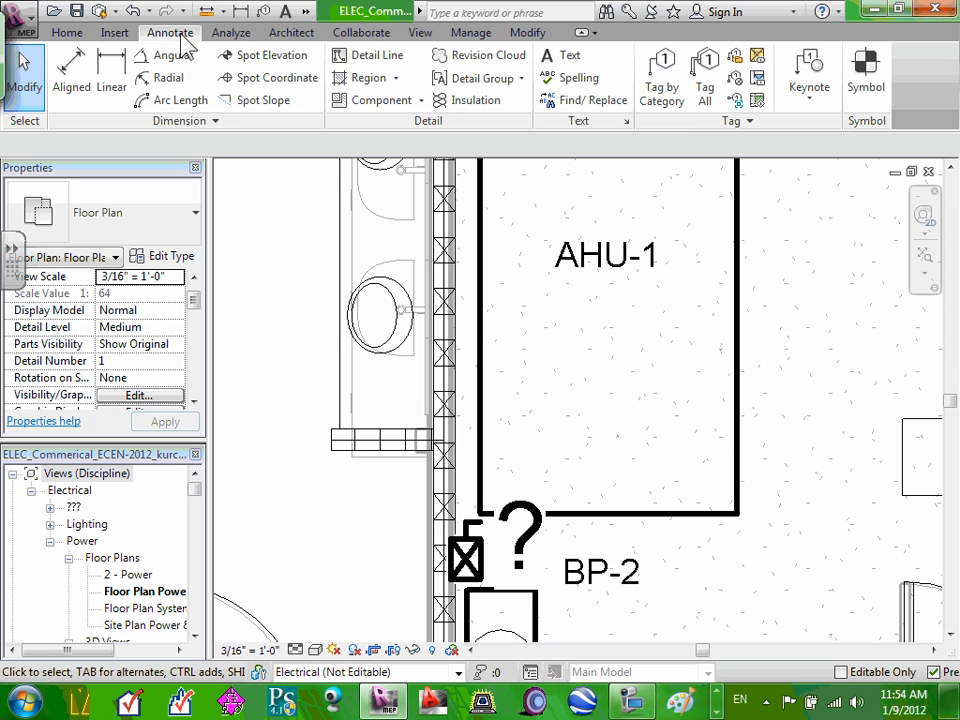
pyautogui.click(663, 80)
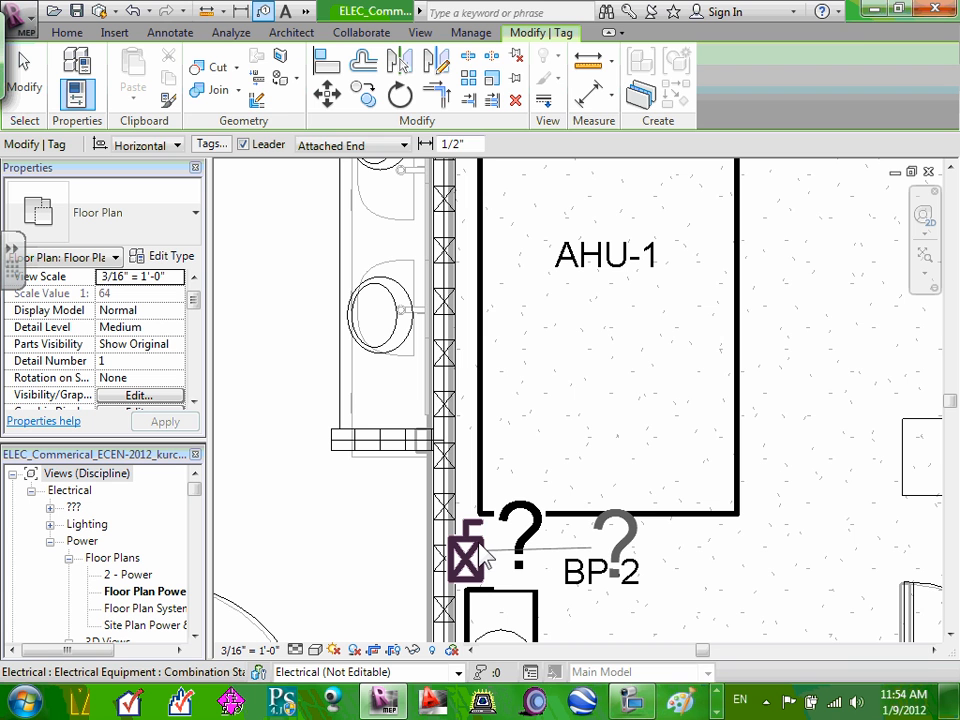
pyautogui.click(518, 553)
pyautogui.press('Escape')
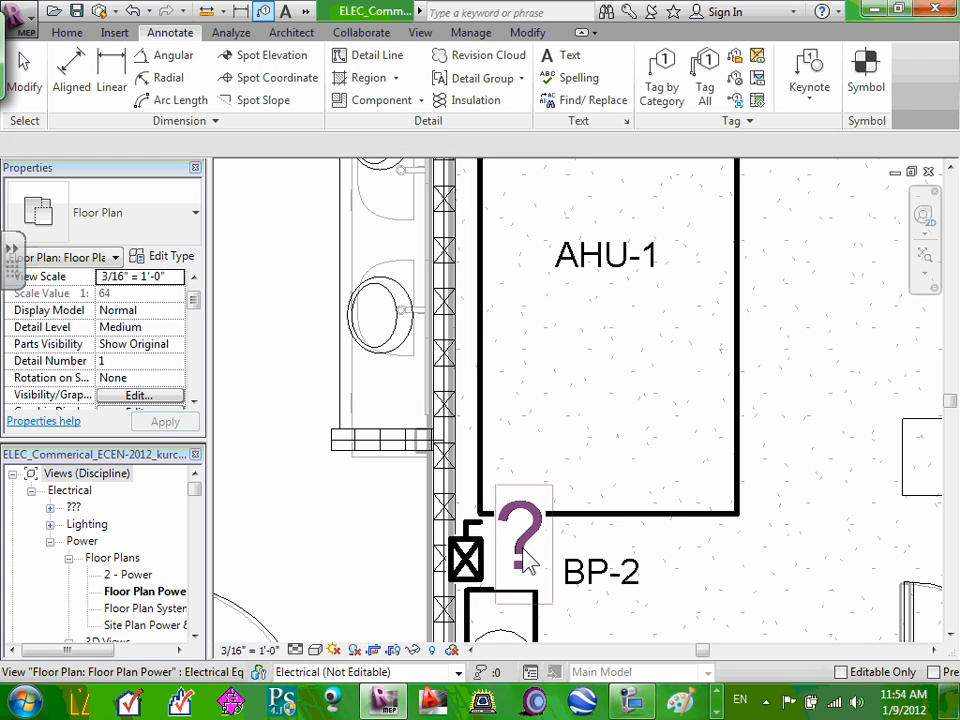
# Open the starter's Electrical Equipment Type Mark Tag family for editing and add the Comments parameter to its Panel Name label
pyautogui.click(525, 560)
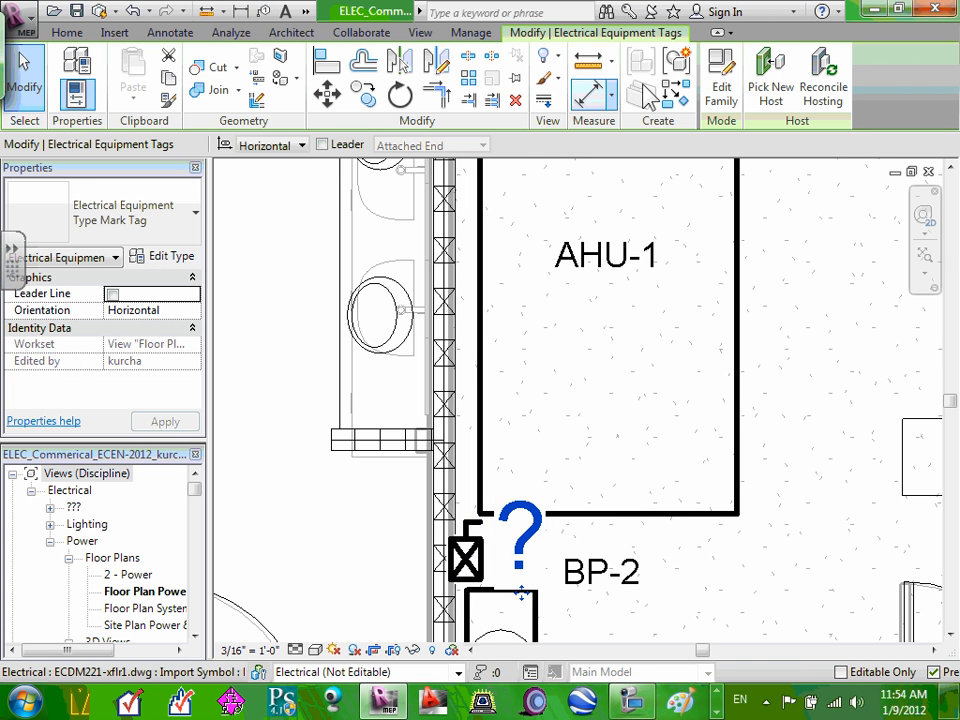
pyautogui.click(724, 92)
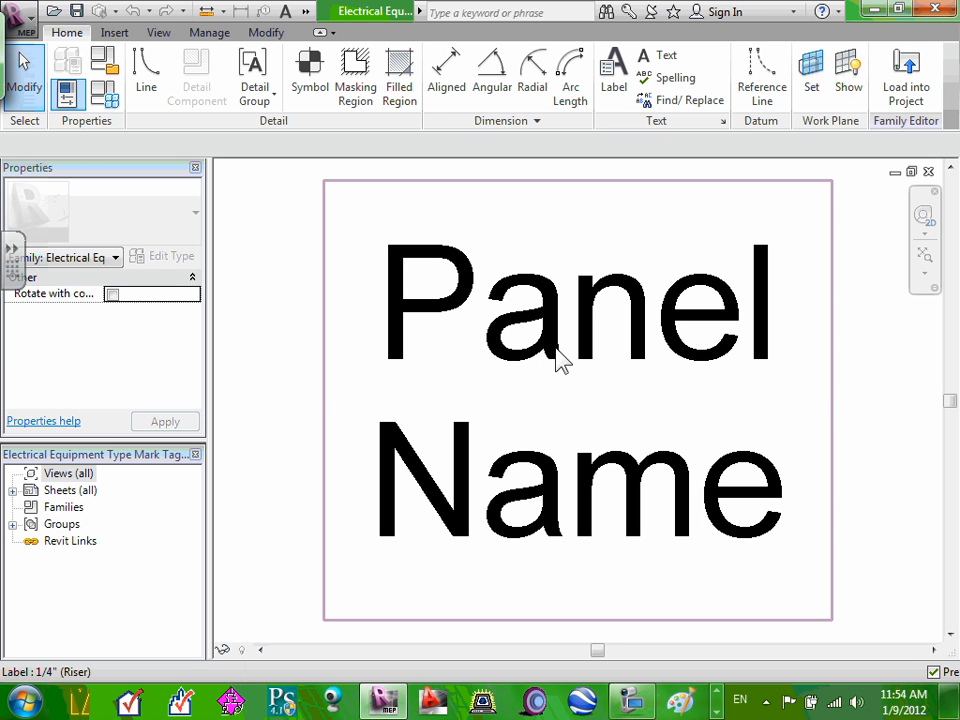
pyautogui.click(556, 360)
pyautogui.click(124, 311)
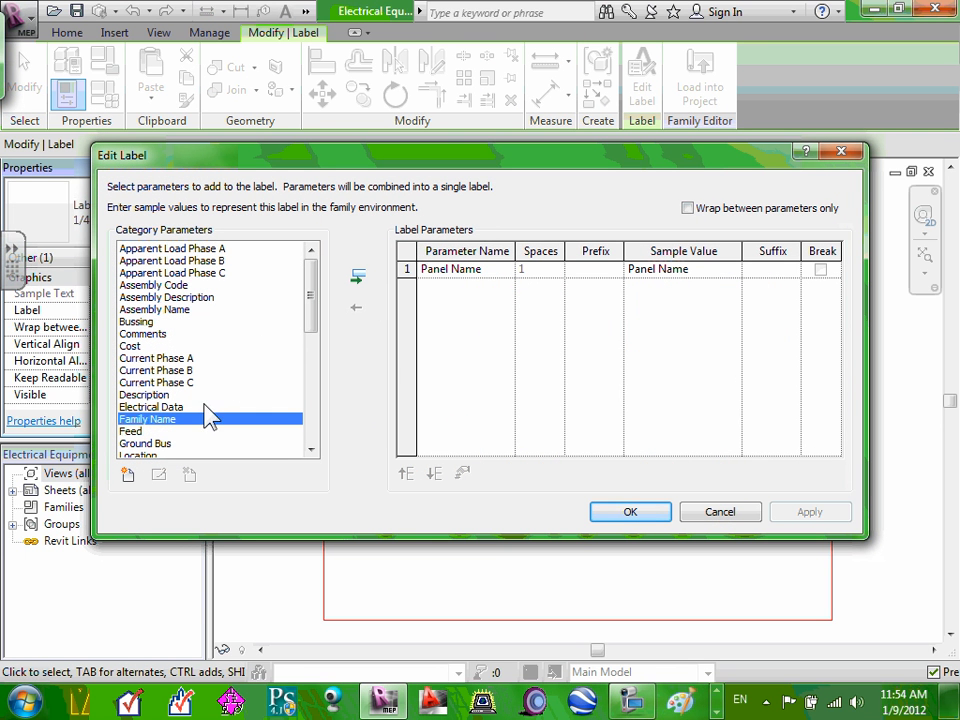
pyautogui.click(143, 333)
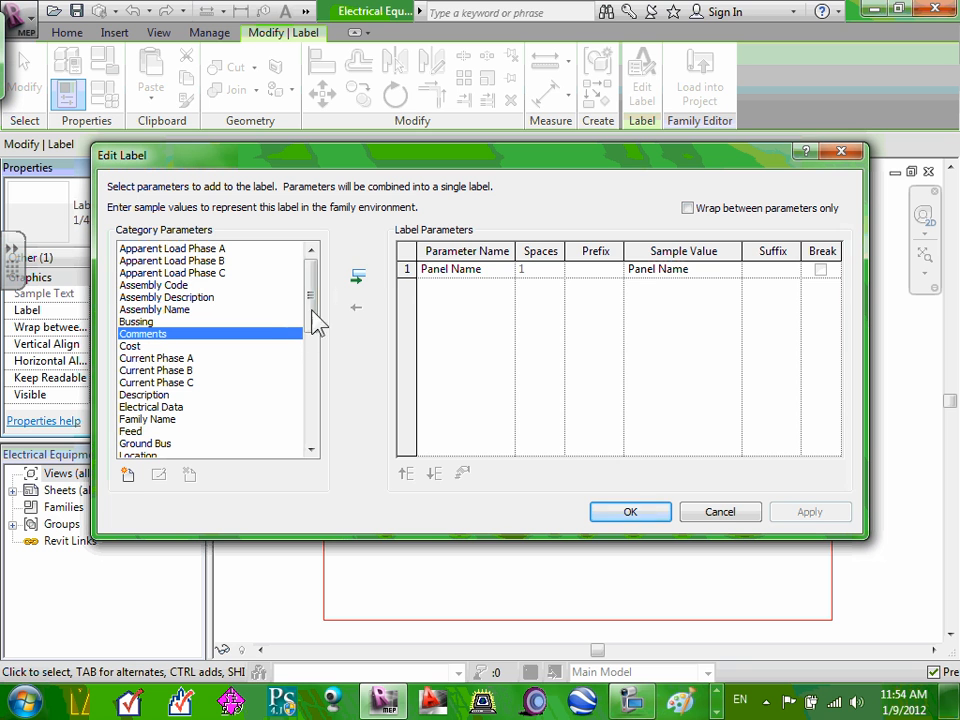
pyautogui.click(357, 277)
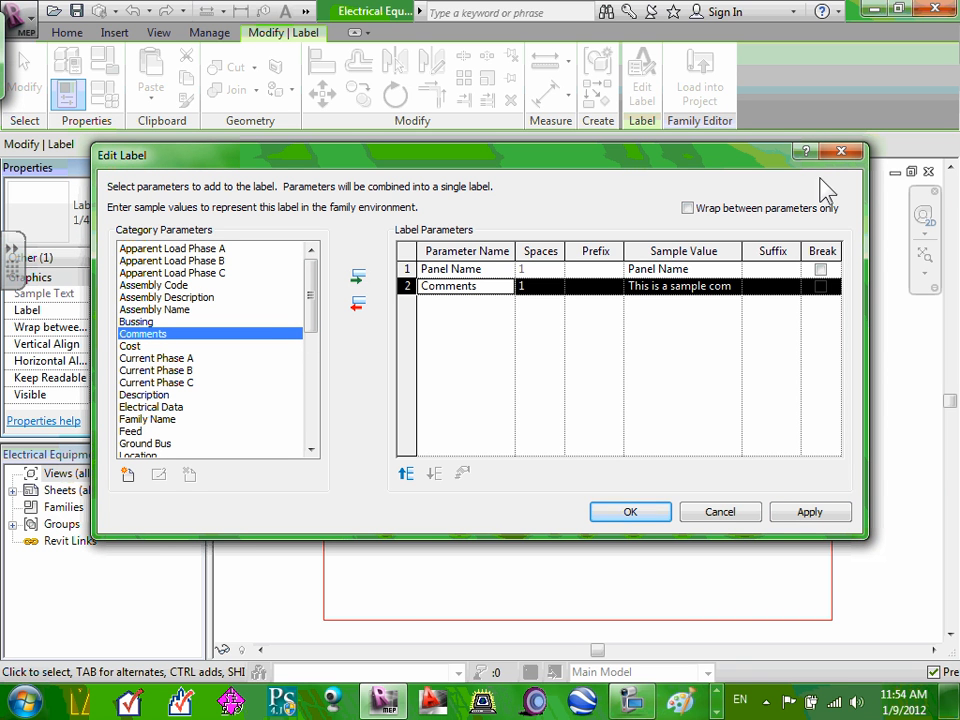
pyautogui.click(648, 514)
# Load the edited tag family into the ELEC_Commerical_ECEN-2012 project, overwriting the existing version and making the family editable
pyautogui.click(712, 100)
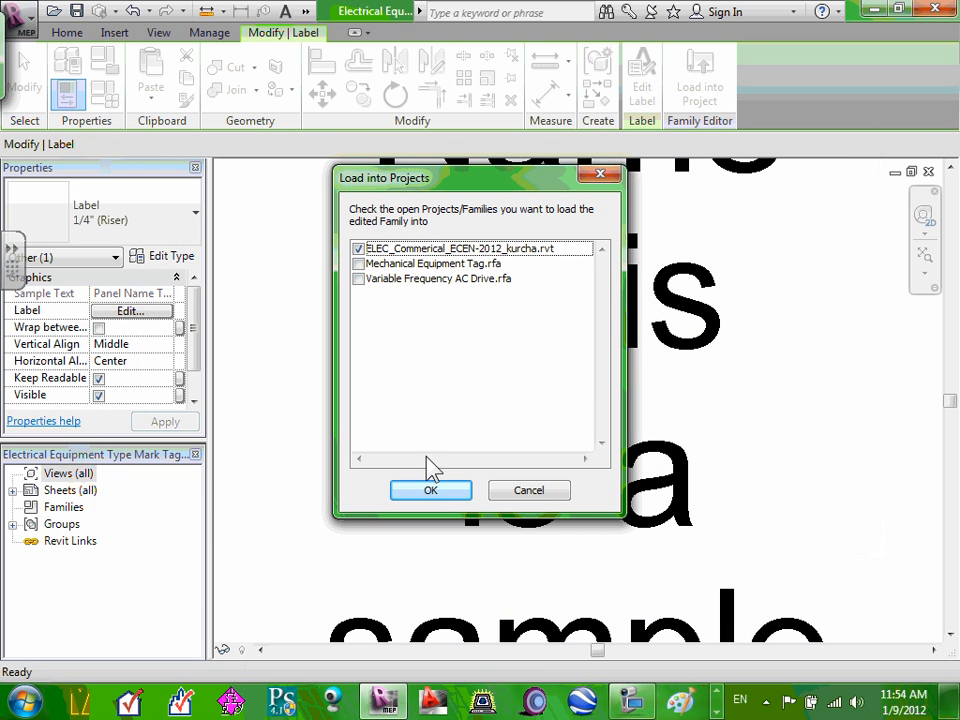
pyautogui.click(429, 490)
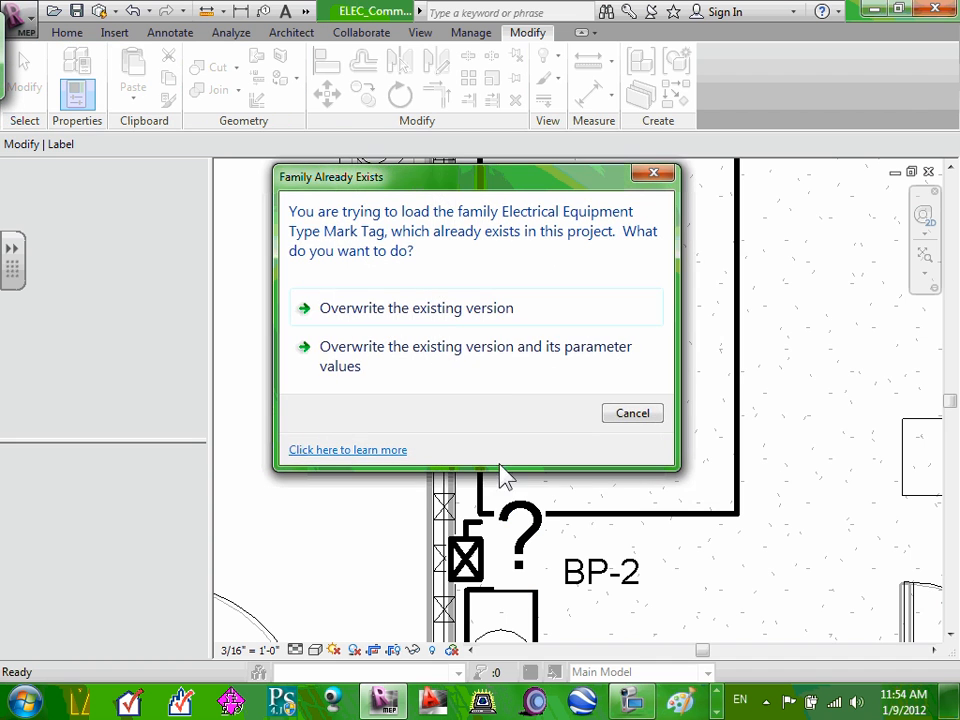
pyautogui.click(442, 318)
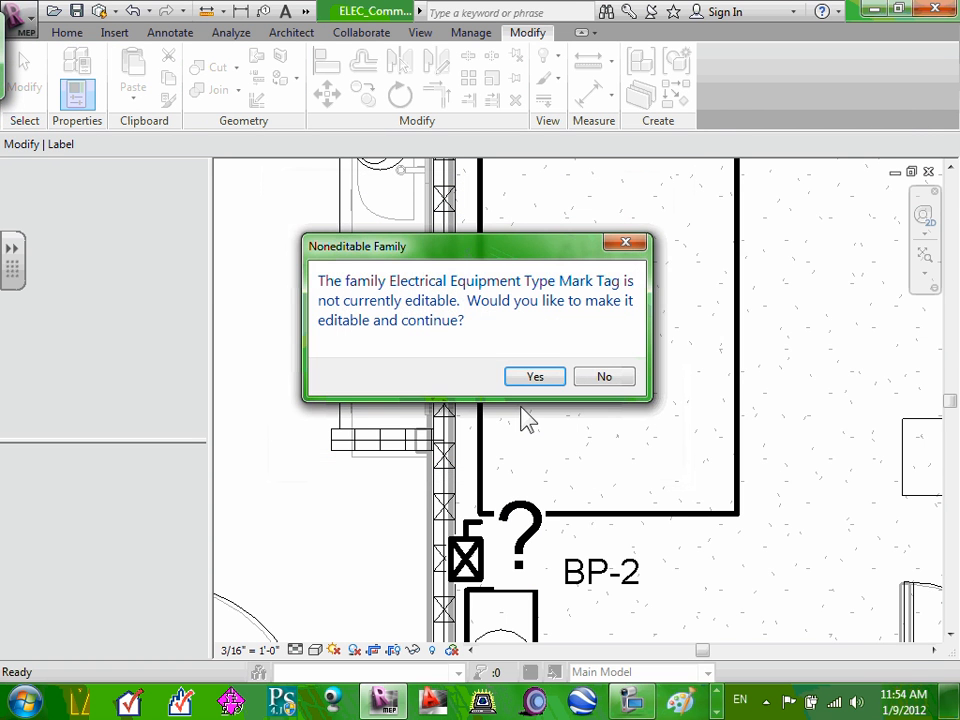
pyautogui.click(536, 376)
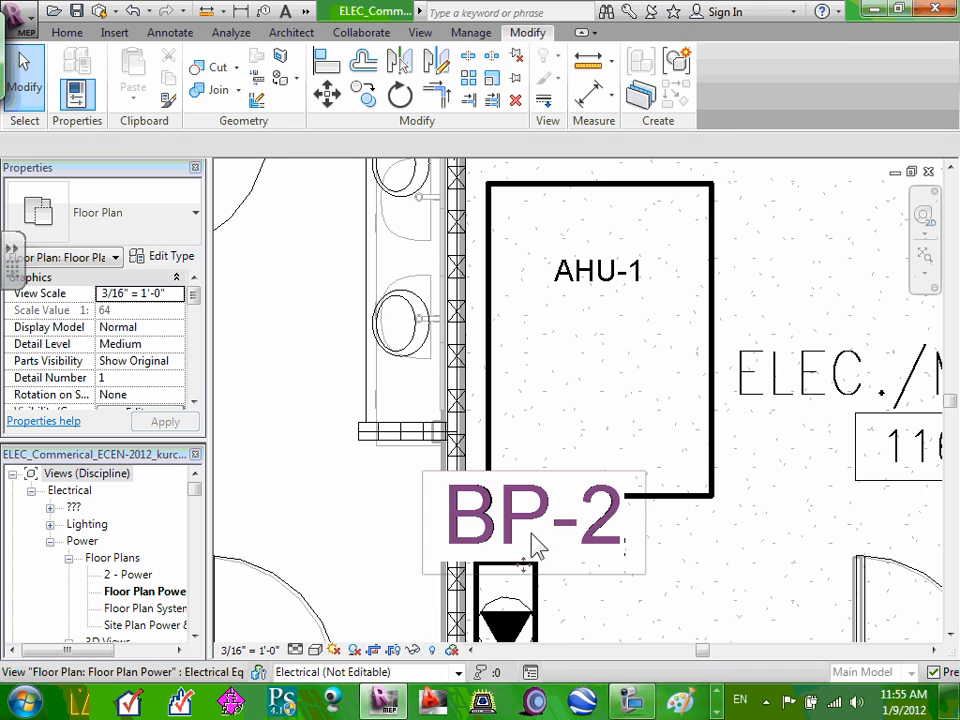
# Move the starter's large BP-2 tag across the wall into the toilet room, clear of the switch symbol
pyautogui.click(536, 545)
pyautogui.moveTo(525, 567); pyautogui.dragTo(350, 563)
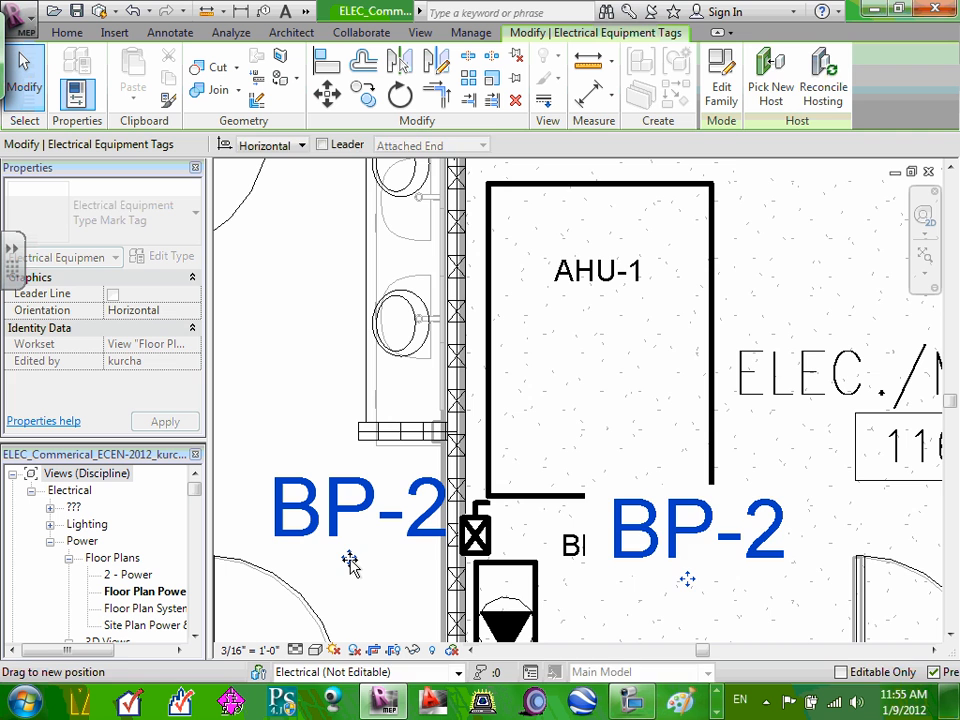
pyautogui.click(611, 579)
# Change the type of the starter's large BP-2 tag to Electrical Equipment Tag
pyautogui.scroll(-2, 607, 578)
pyautogui.scroll(-2, 613, 581)
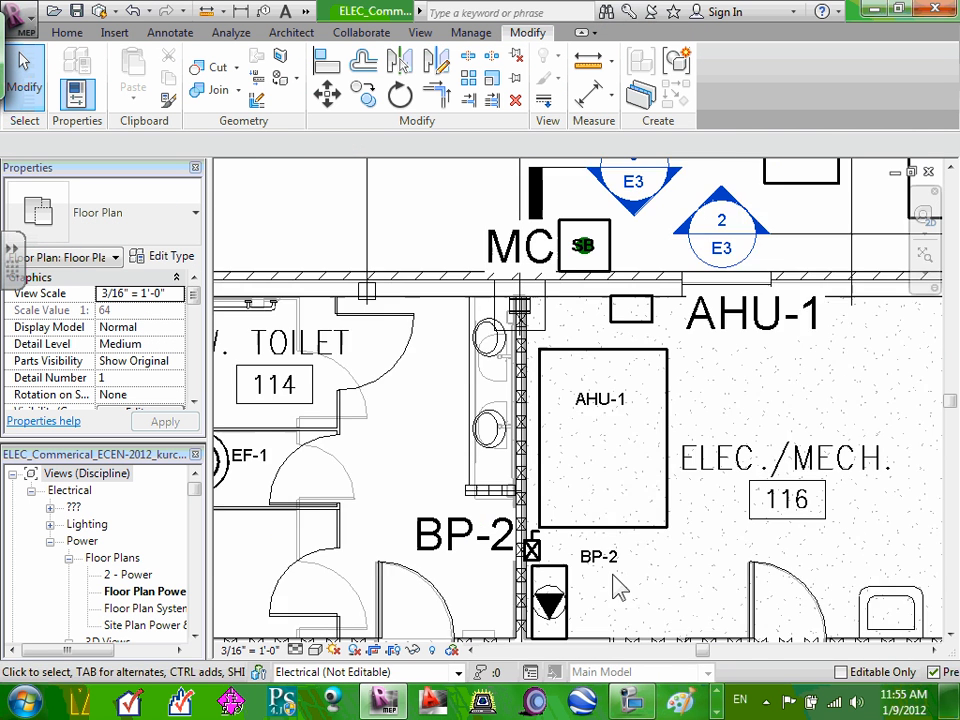
pyautogui.click(951, 635)
pyautogui.click(951, 635)
pyautogui.scroll(1, 619, 378)
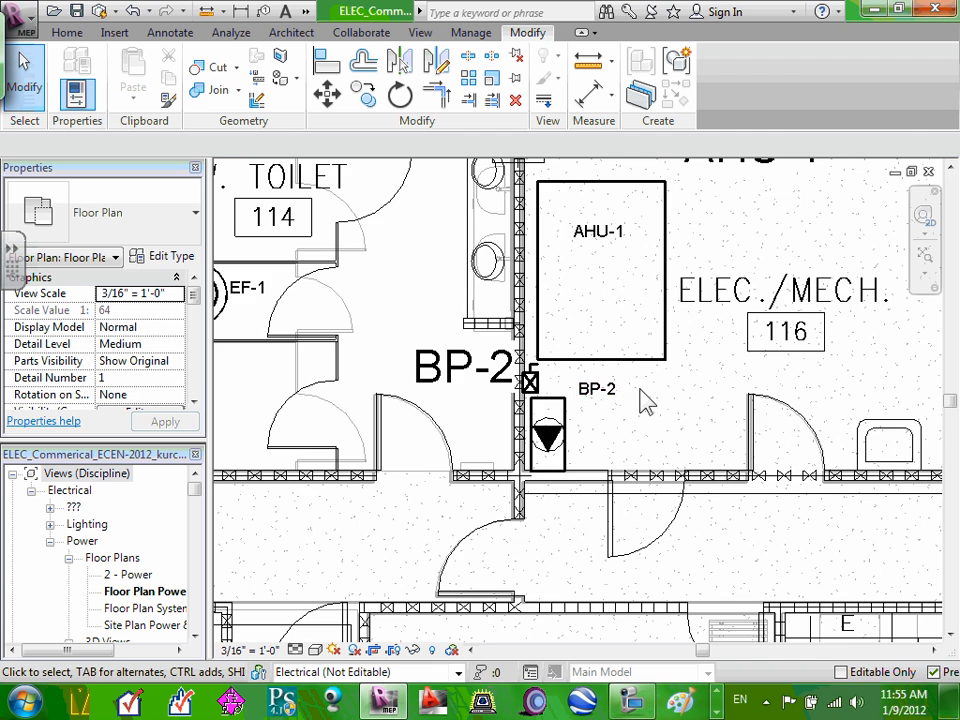
pyautogui.scroll(1, 641, 392)
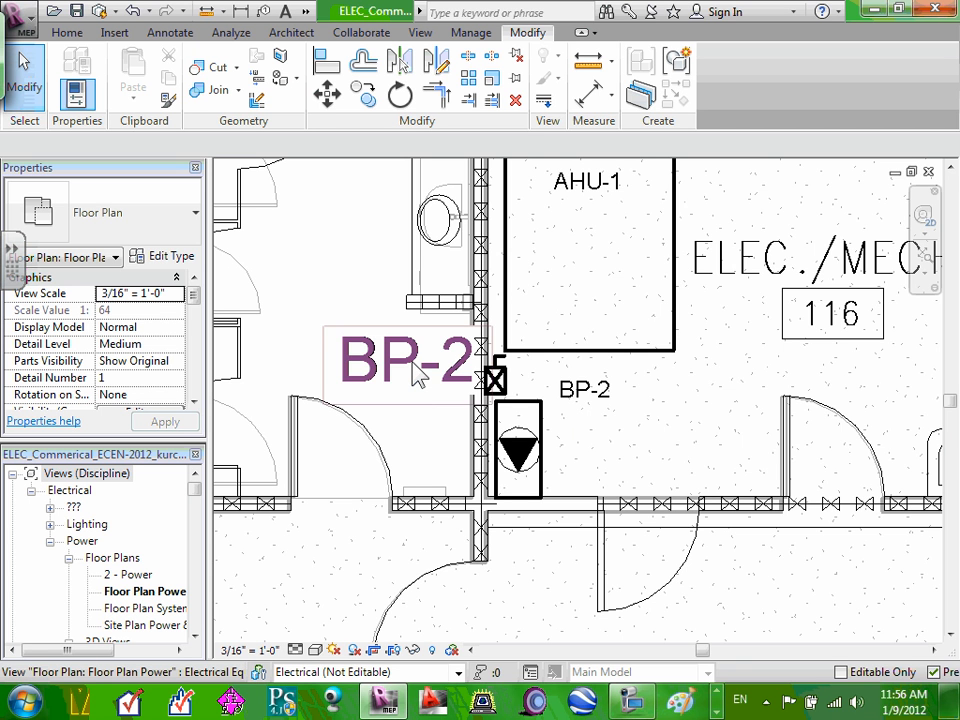
pyautogui.scroll(-4, 412, 372)
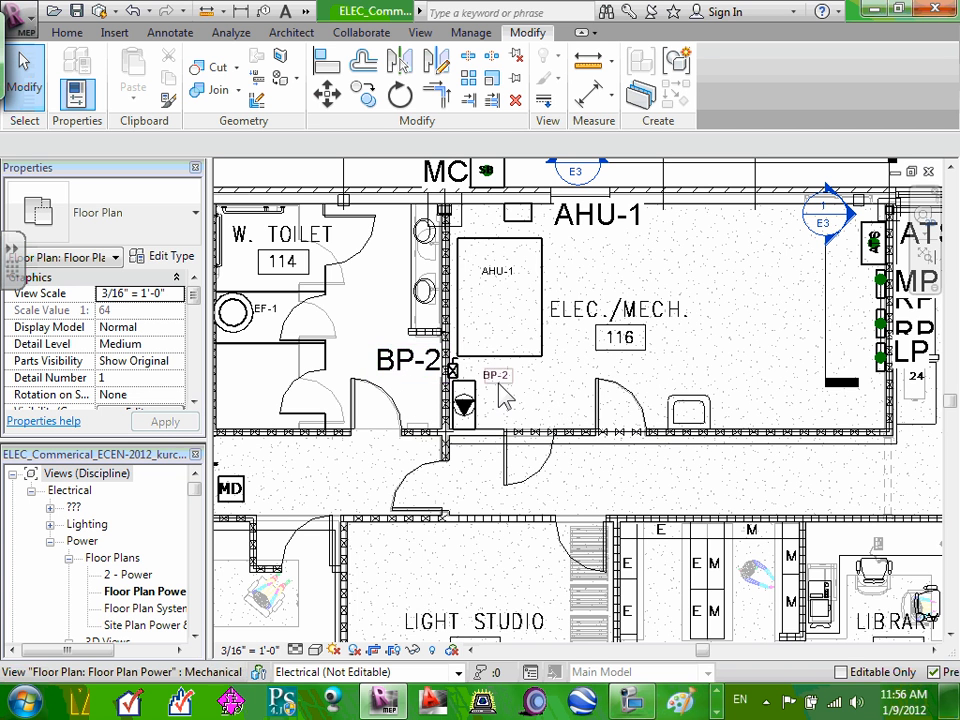
pyautogui.click(409, 360)
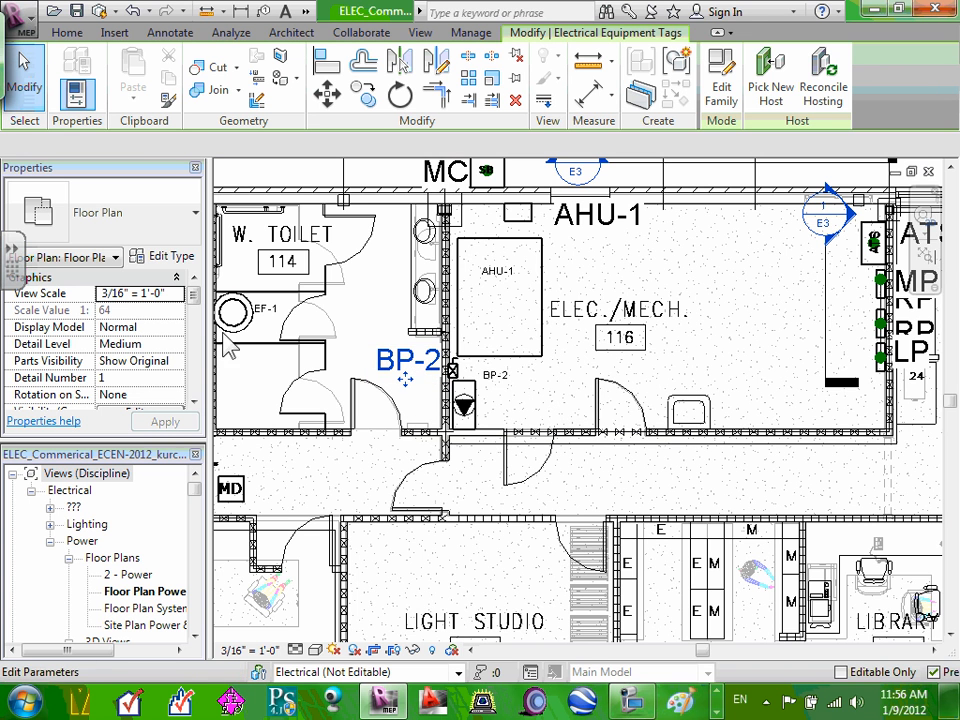
pyautogui.click(196, 220)
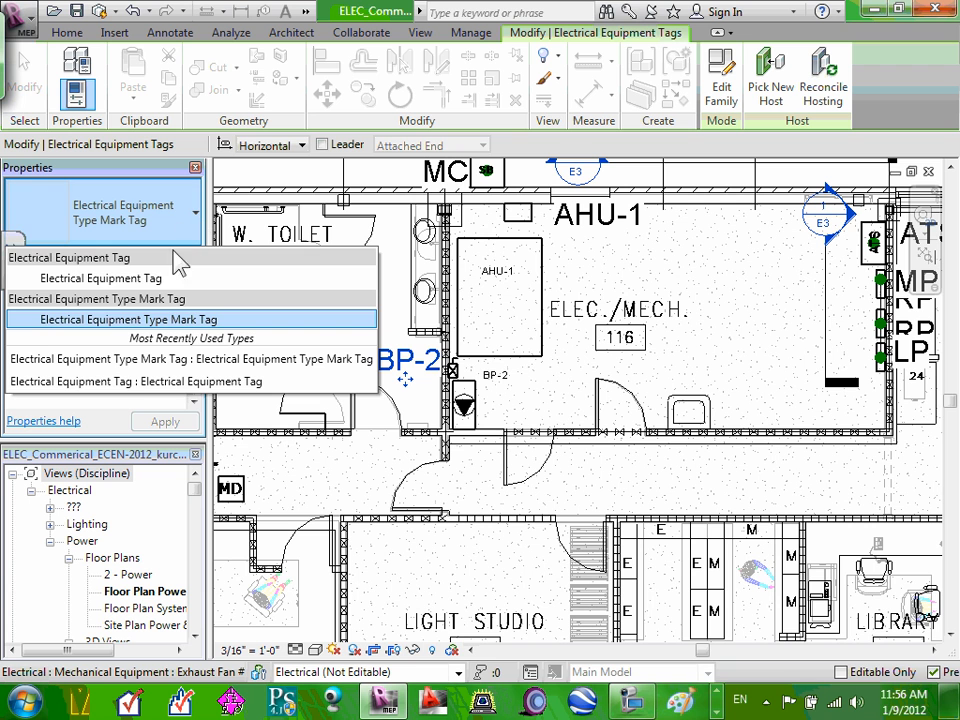
pyautogui.click(157, 279)
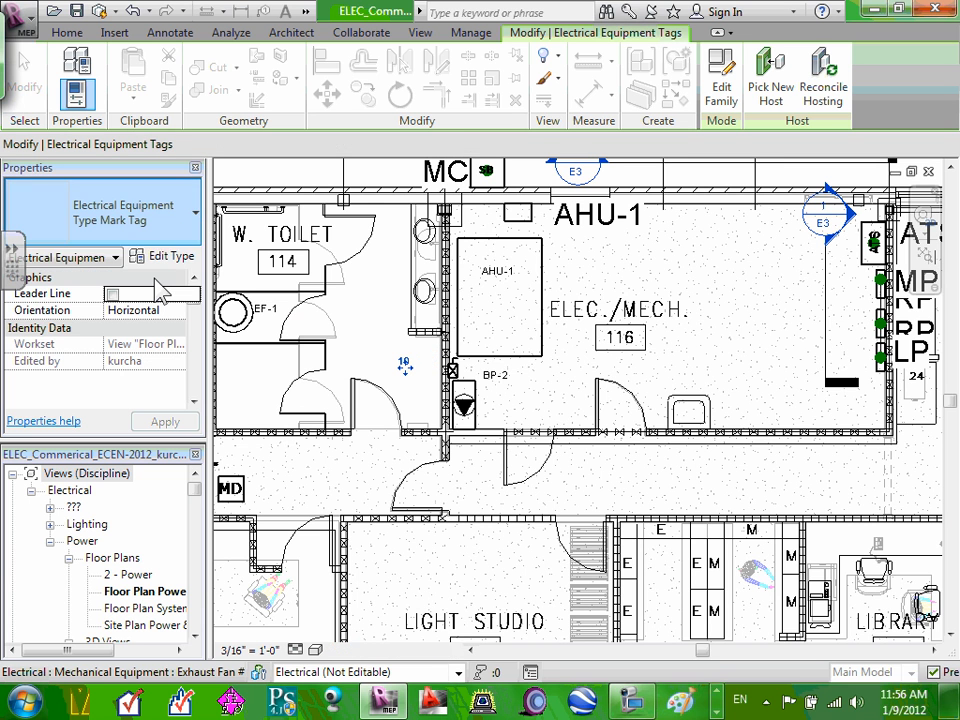
# Change the starter's tag type back to Electrical Equipment Type Mark Tag and deselect the tag
pyautogui.click(198, 215)
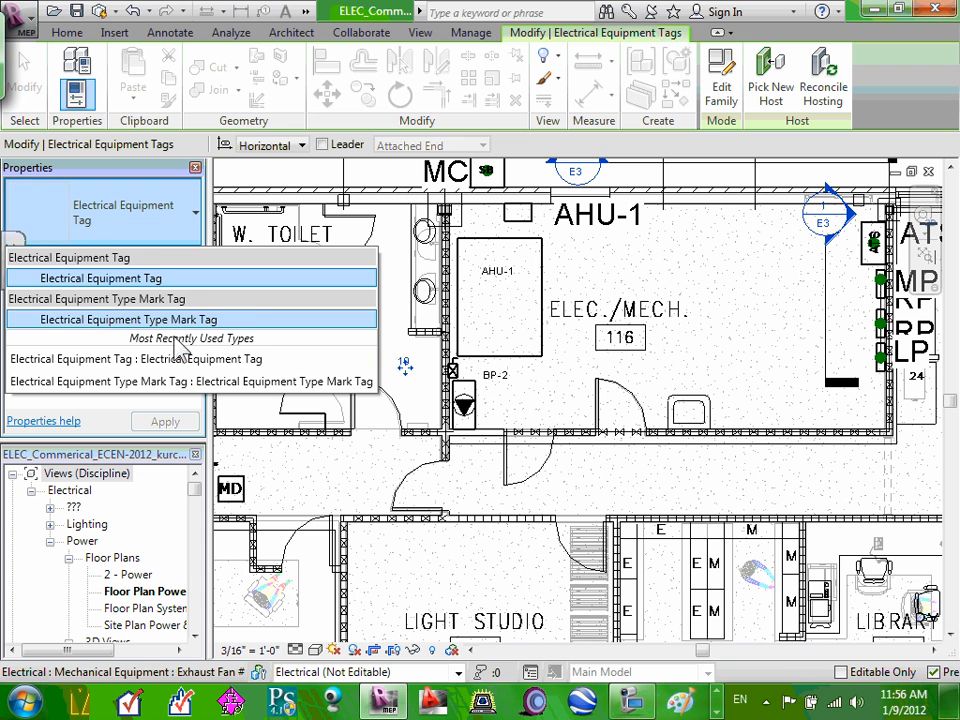
pyautogui.click(205, 360)
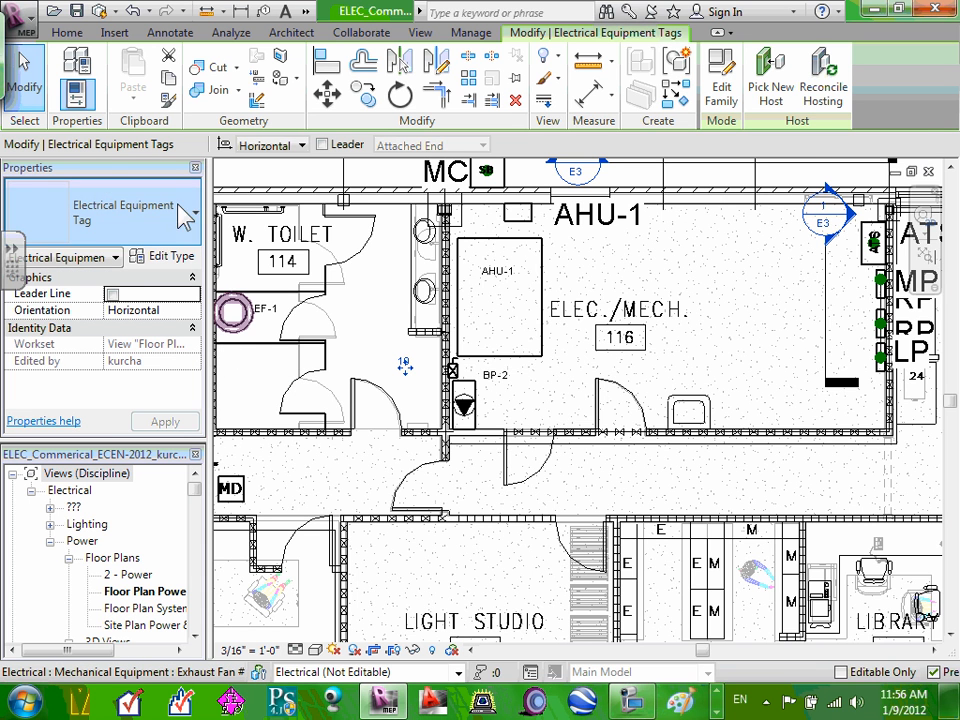
pyautogui.click(197, 216)
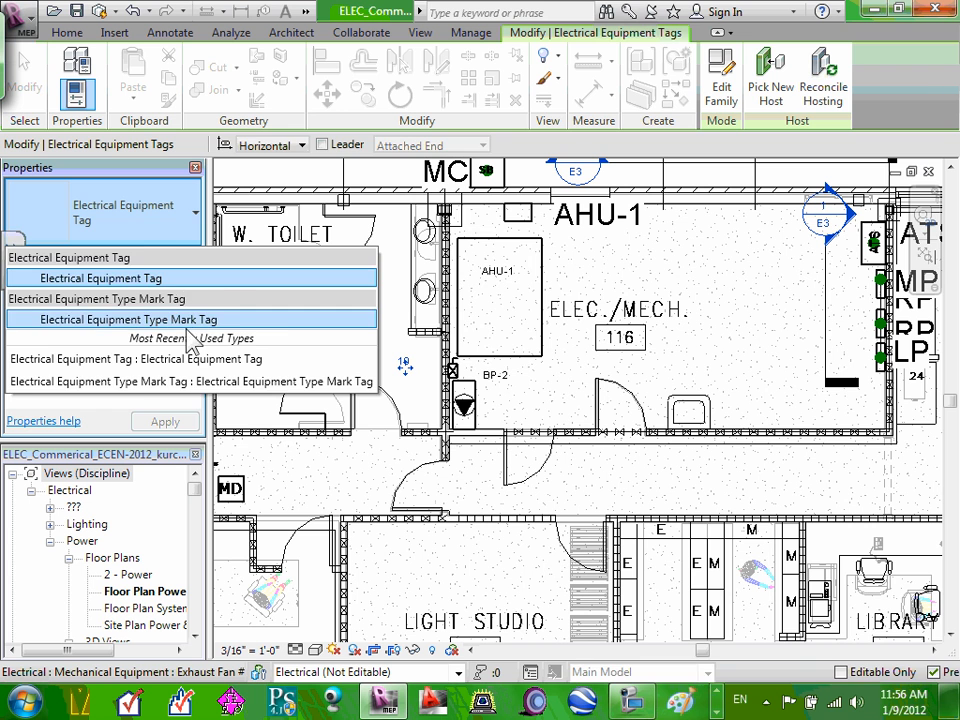
pyautogui.click(249, 322)
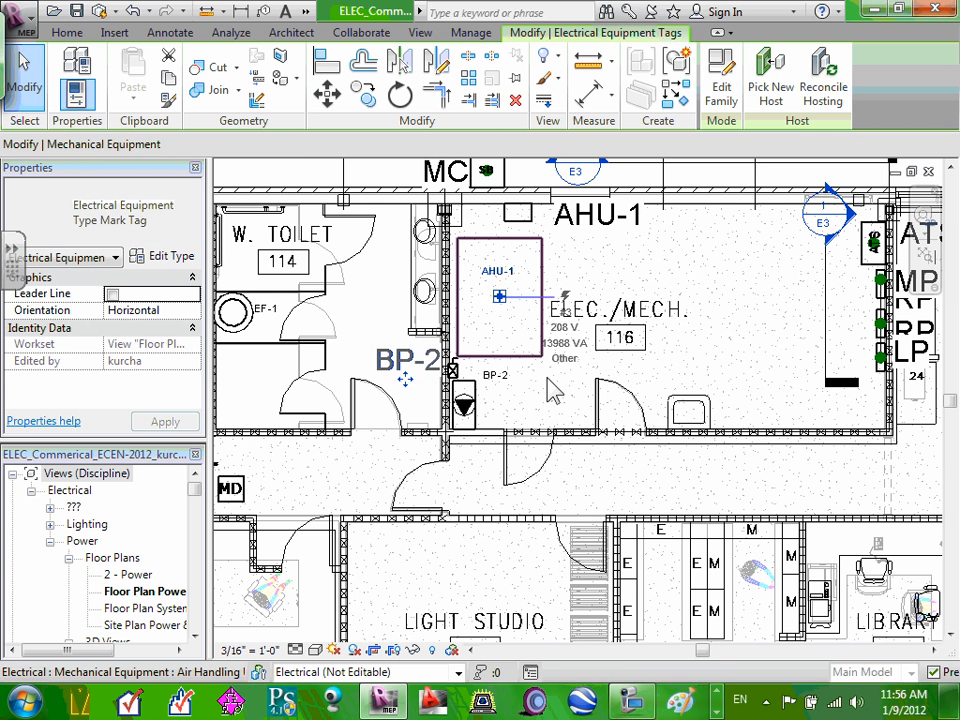
pyautogui.press('Escape')
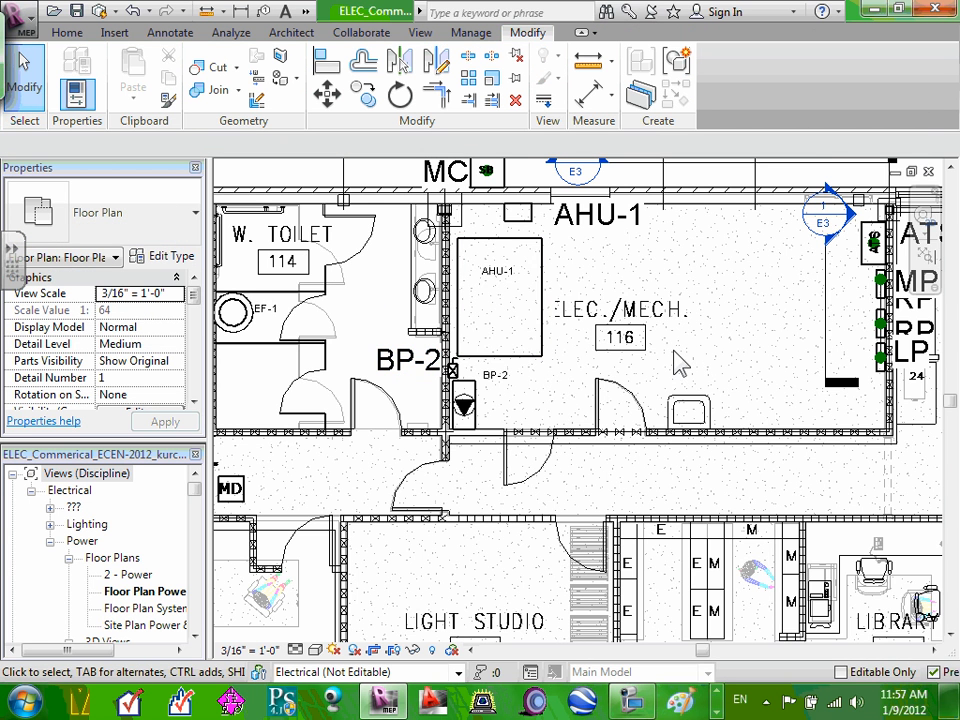
# Examine the power floor plan from the ELEC./MECH. room to the receptacle circuit tags in Office 117 and Lunch 119
pyautogui.scroll(-1, 677, 363)
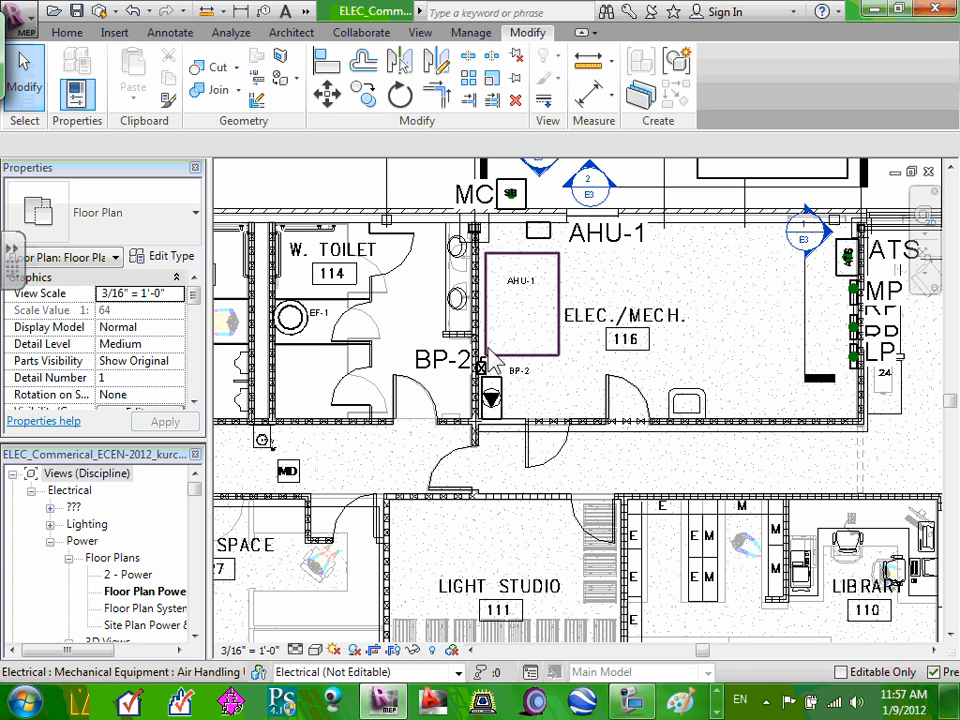
pyautogui.scroll(2, 487, 350)
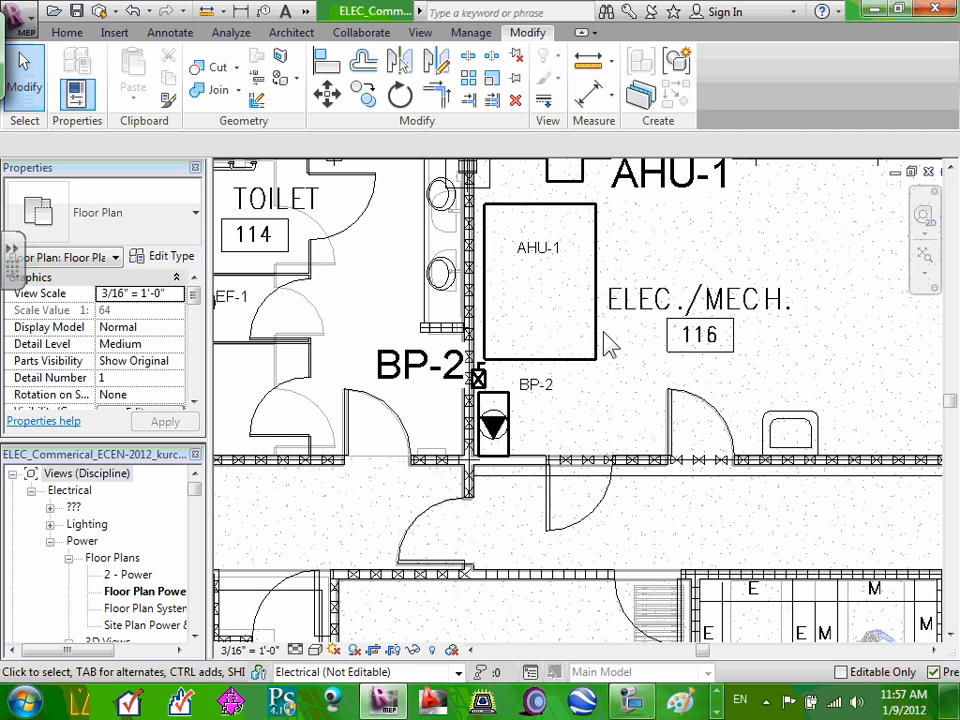
pyautogui.scroll(-1, 600, 344)
pyautogui.scroll(-1, 597, 340)
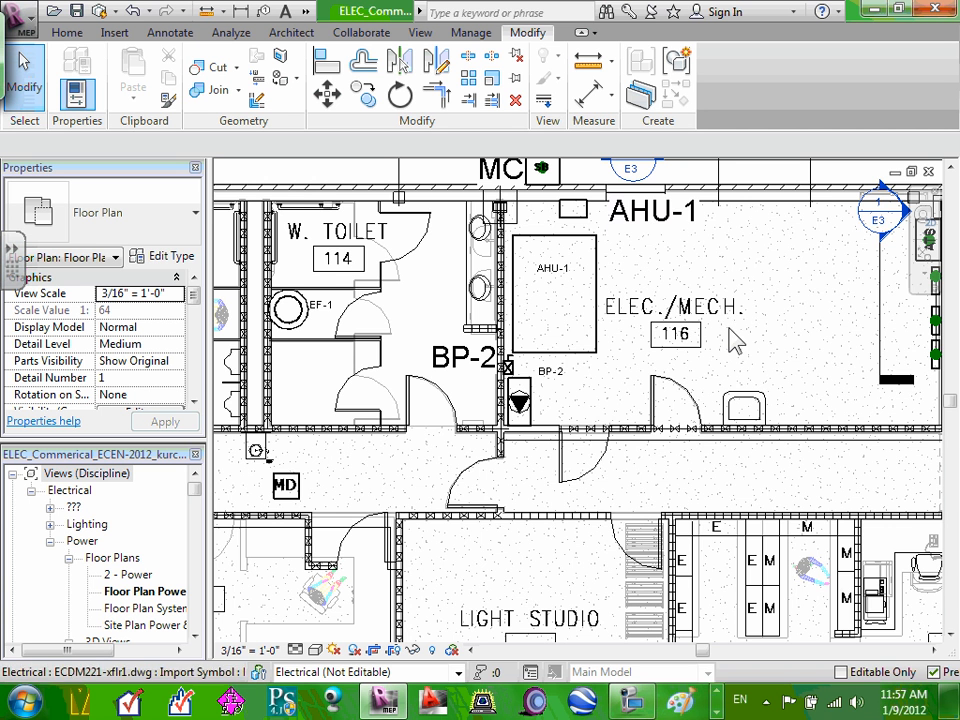
pyautogui.scroll(-1, 743, 343)
pyautogui.scroll(-2, 731, 324)
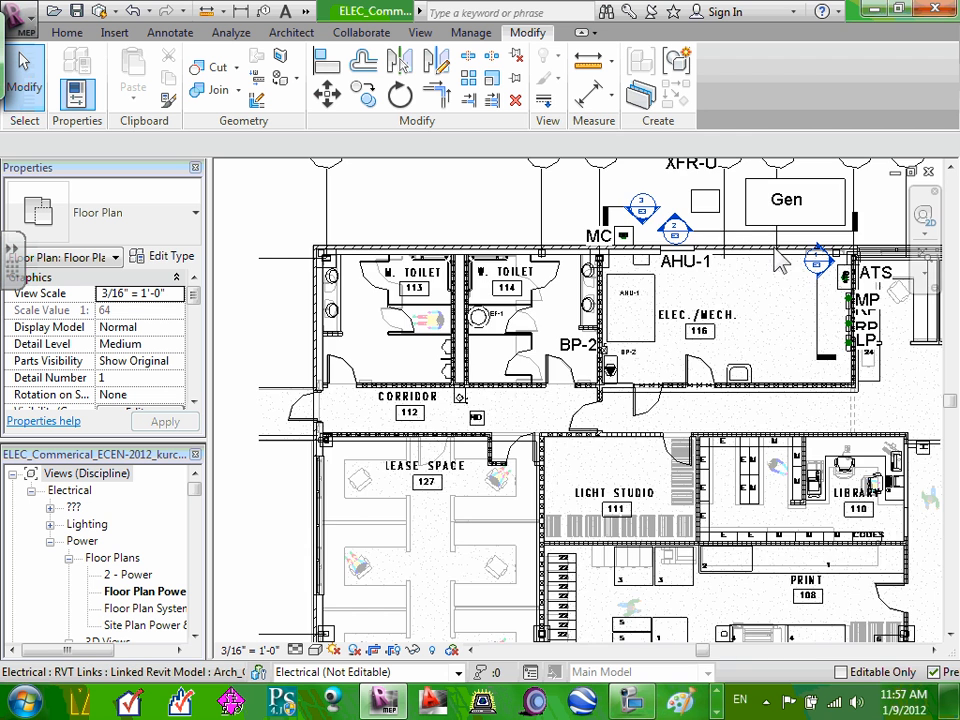
pyautogui.scroll(2, 790, 250)
pyautogui.scroll(-4, 862, 285)
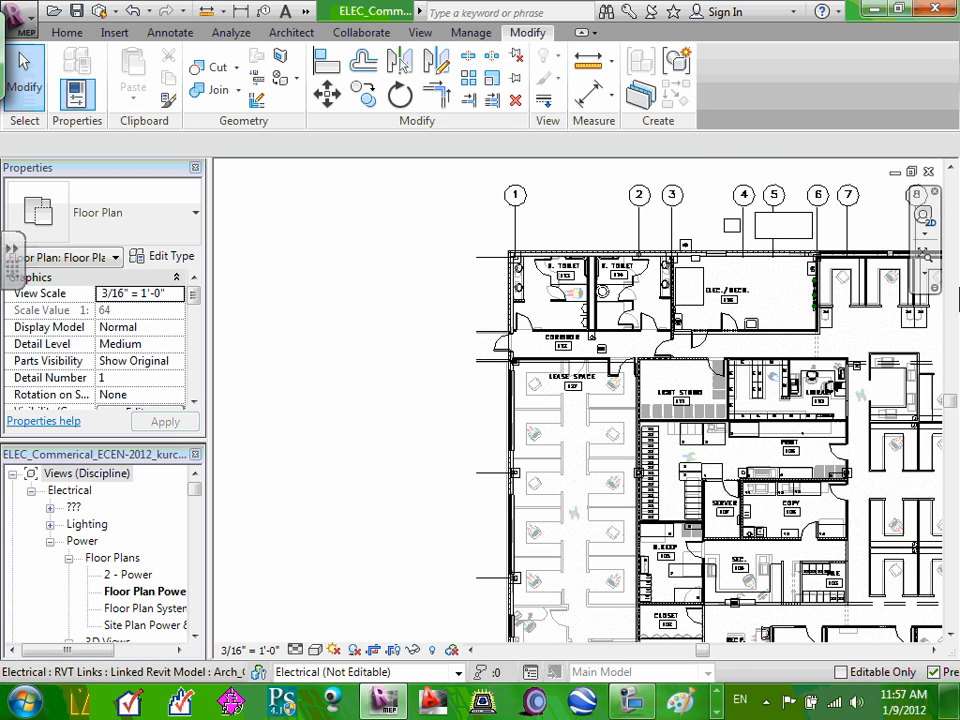
pyautogui.scroll(-5, 857, 282)
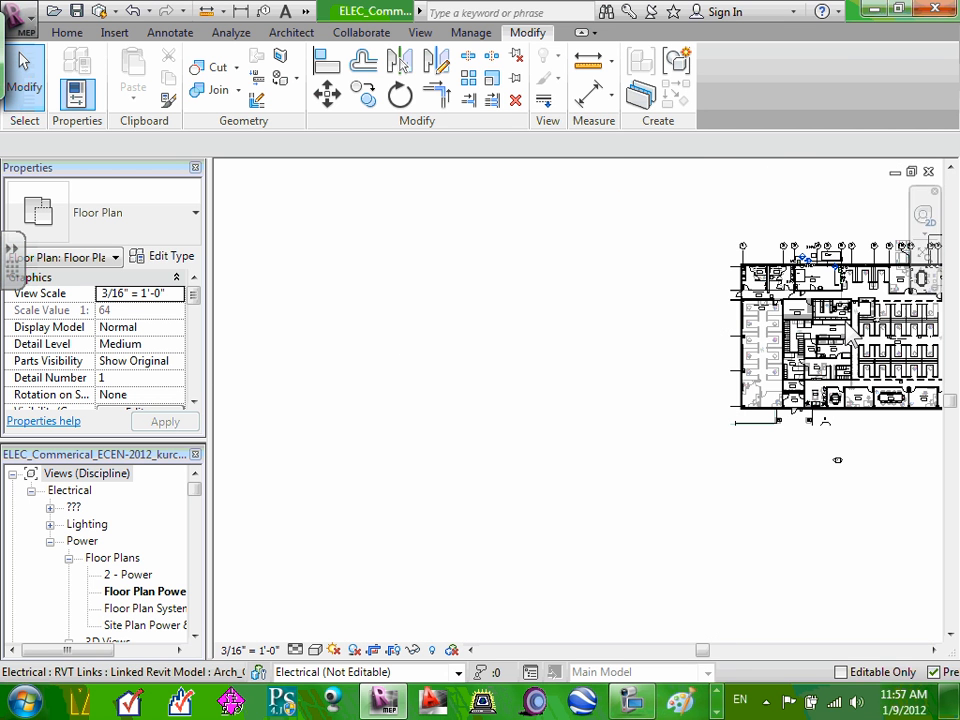
pyautogui.click(935, 651)
pyautogui.click(935, 651)
pyautogui.click(935, 651)
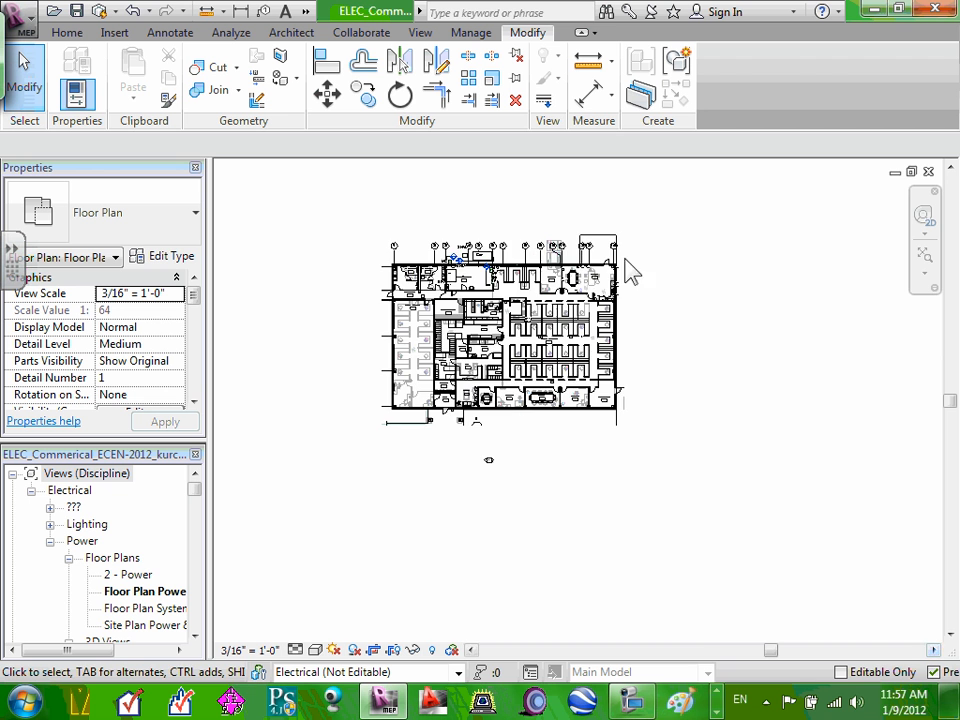
pyautogui.scroll(5, 575, 272)
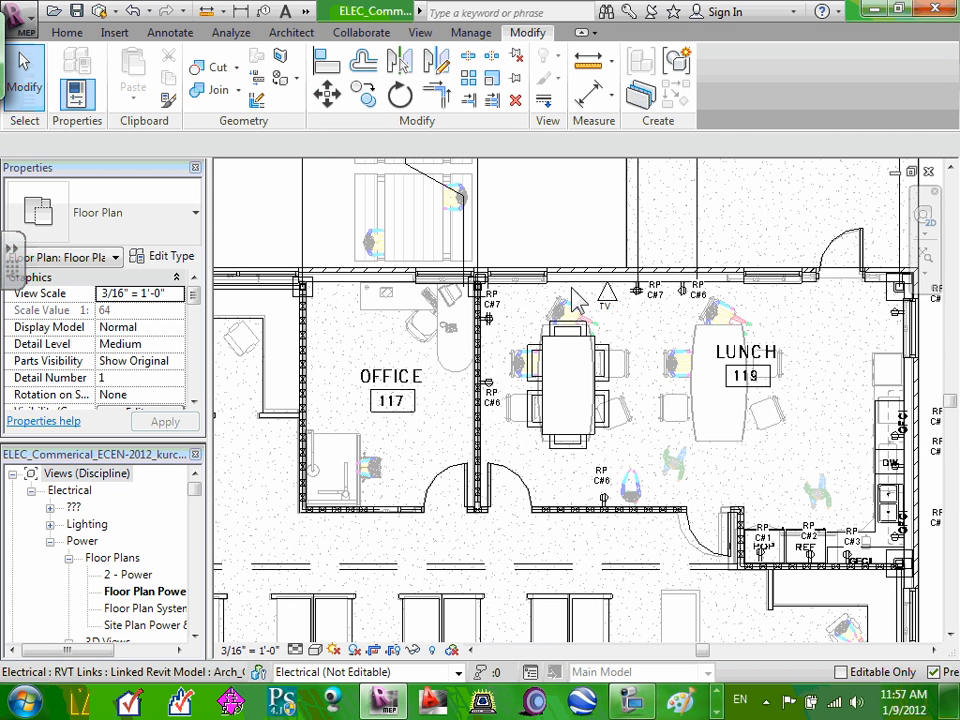
pyautogui.scroll(2, 566, 288)
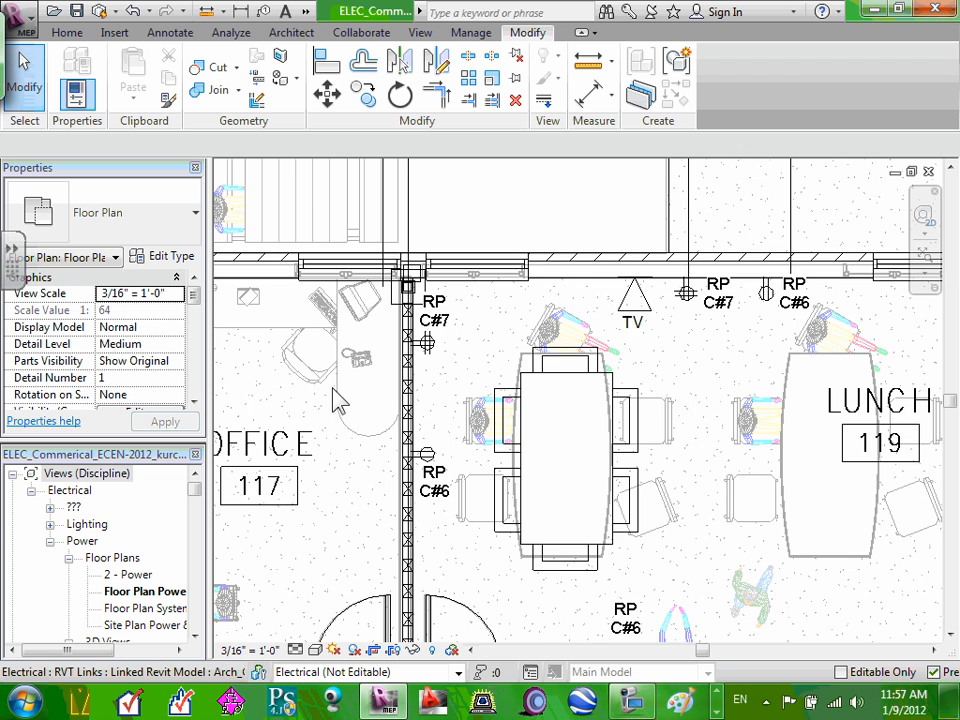
pyautogui.scroll(-5, 262, 412)
pyautogui.scroll(-2, 262, 412)
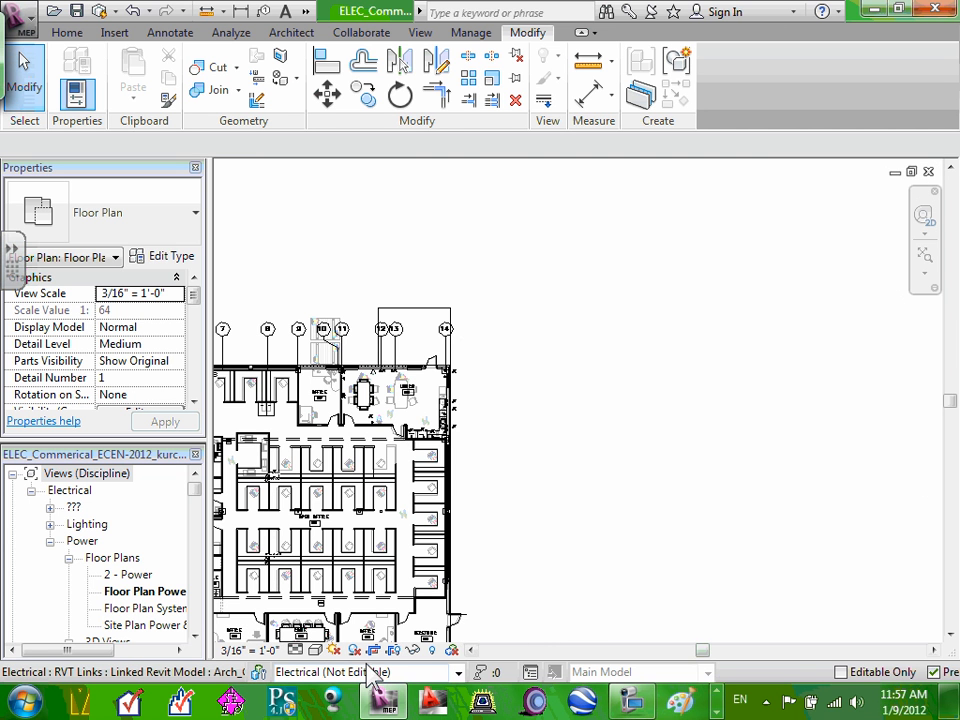
# Open the Mechanical Equipment Tag family of the EF-1 tag in W. Toilet 114 for editing
pyautogui.click(470, 650)
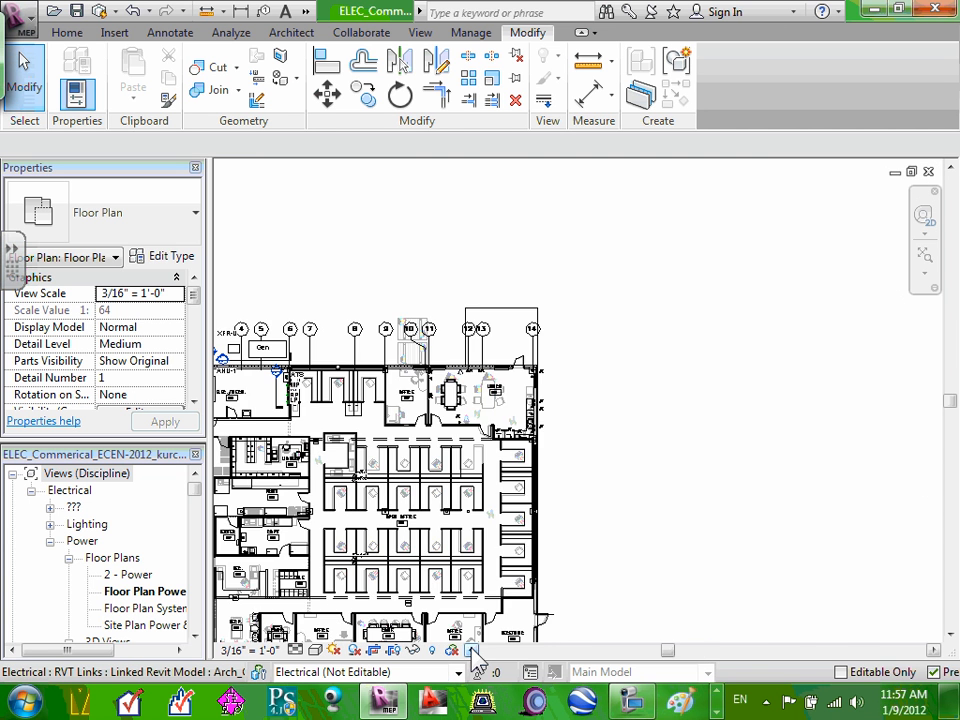
pyautogui.click(470, 650)
pyautogui.click(471, 650)
pyautogui.click(471, 650)
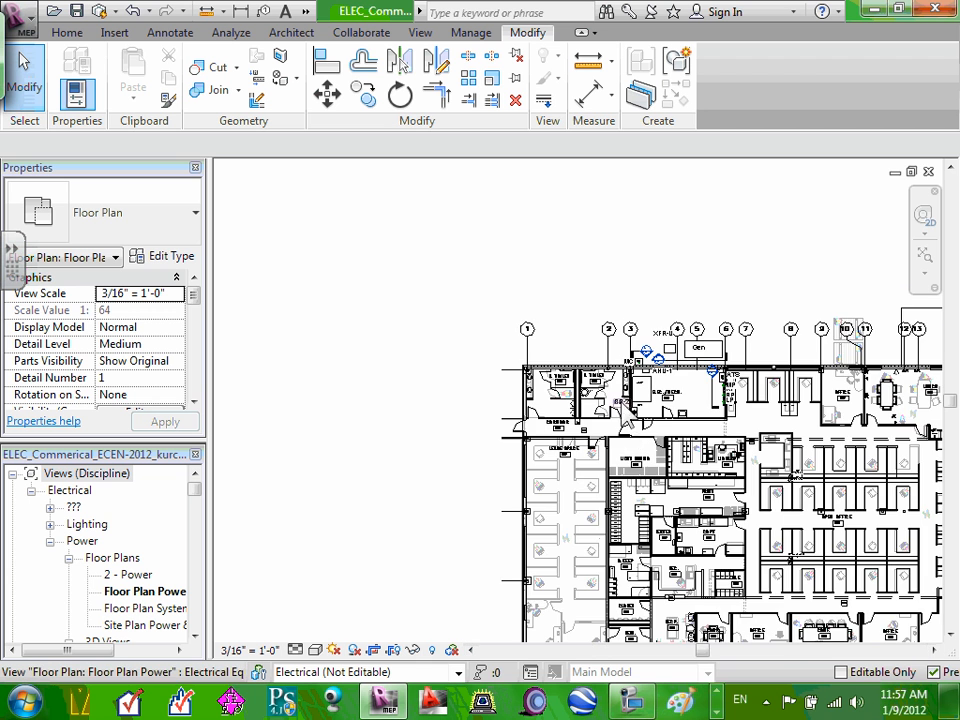
pyautogui.scroll(1, 613, 401)
pyautogui.scroll(3, 616, 410)
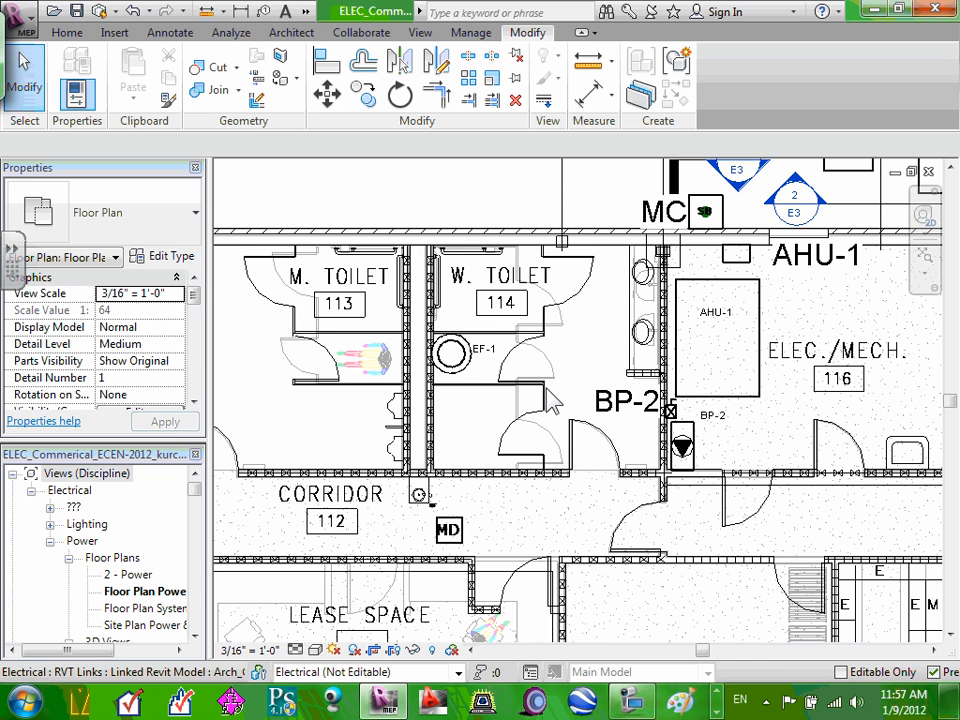
pyautogui.scroll(1, 598, 400)
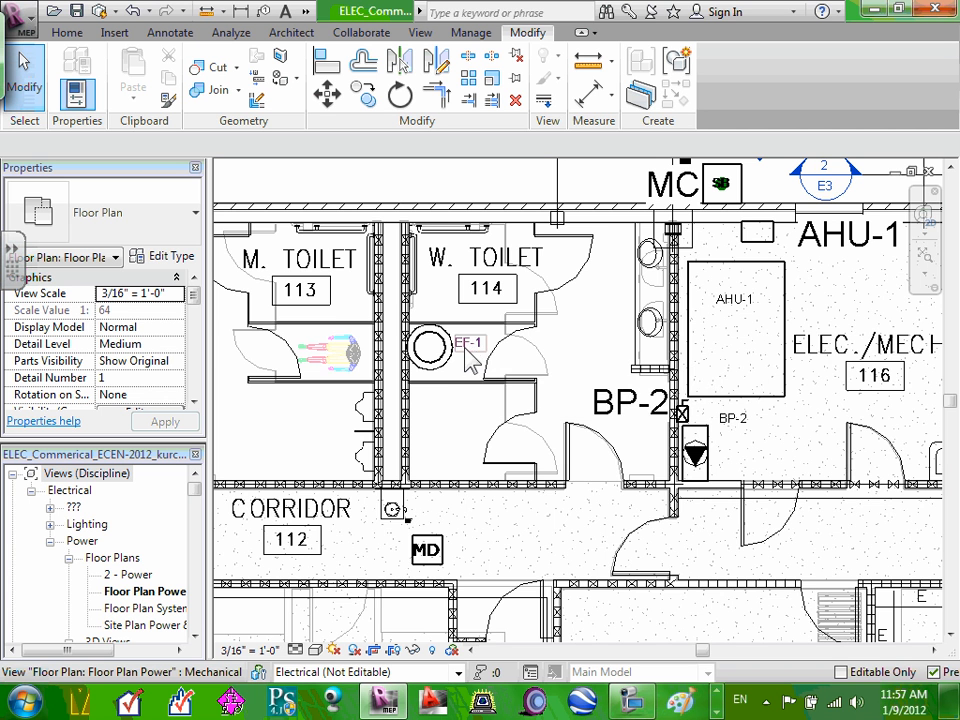
pyautogui.scroll(3, 476, 355)
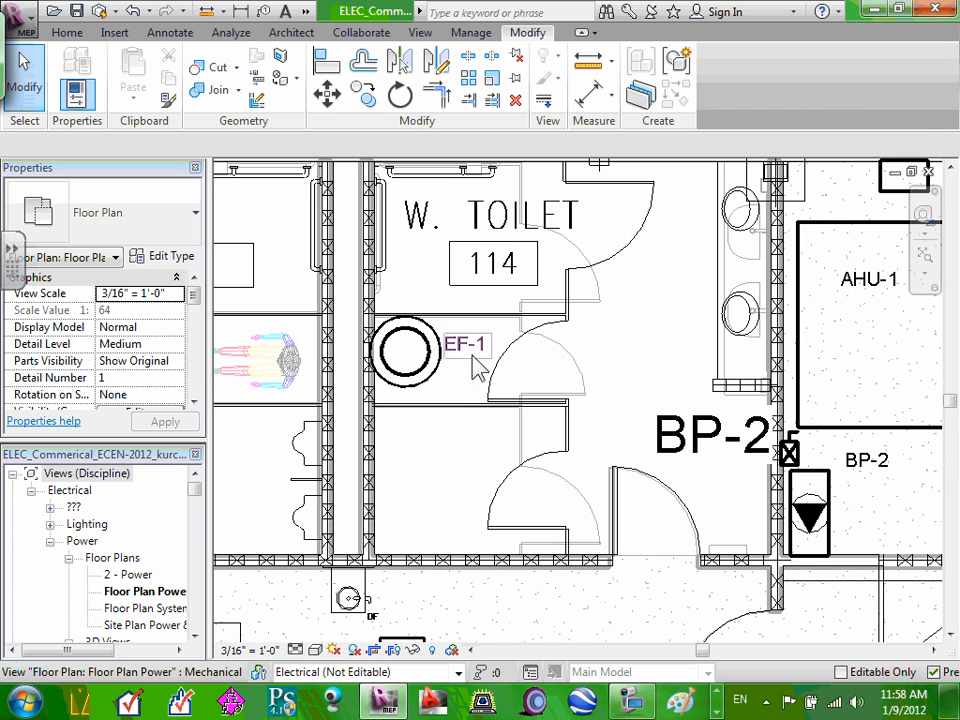
pyautogui.click(476, 366)
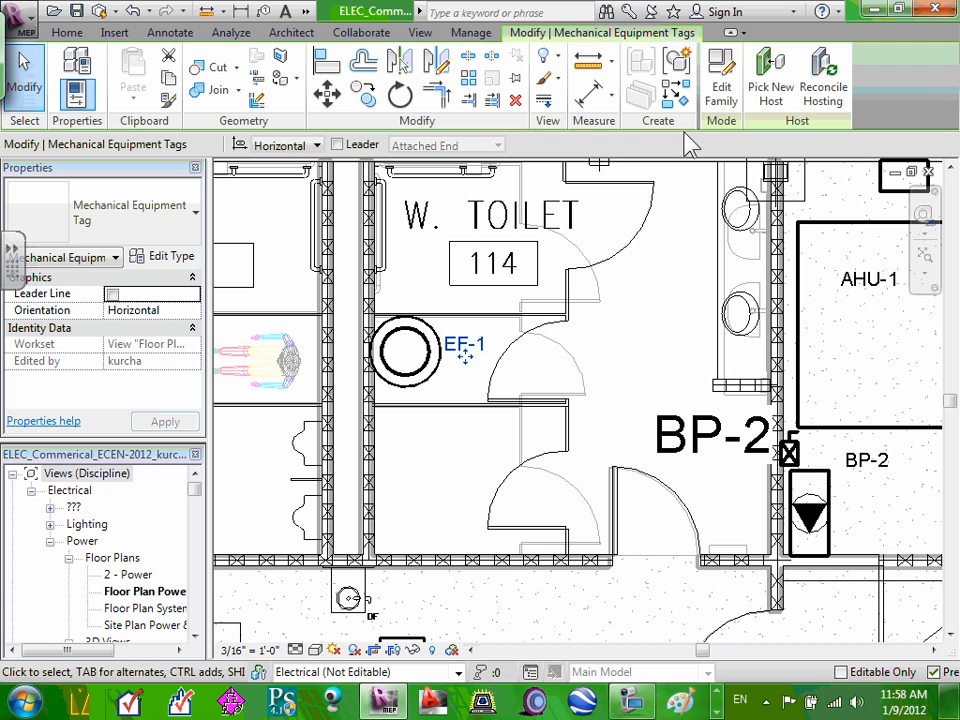
pyautogui.click(728, 95)
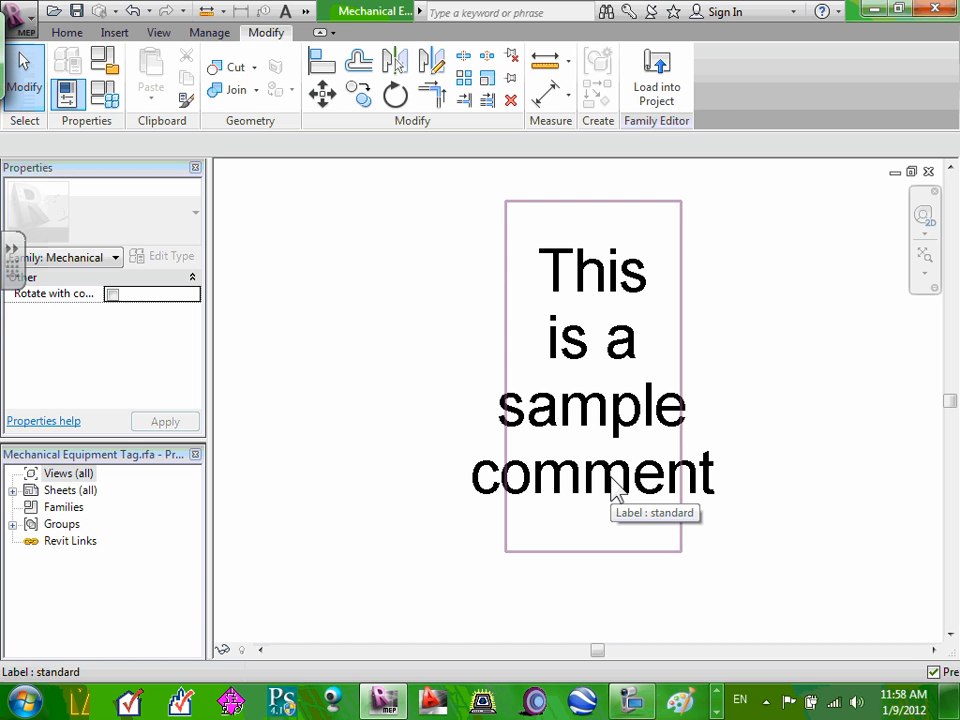
# Open the mechanical tag's sample comment label for editing and add the Description parameter three times
pyautogui.click(611, 418)
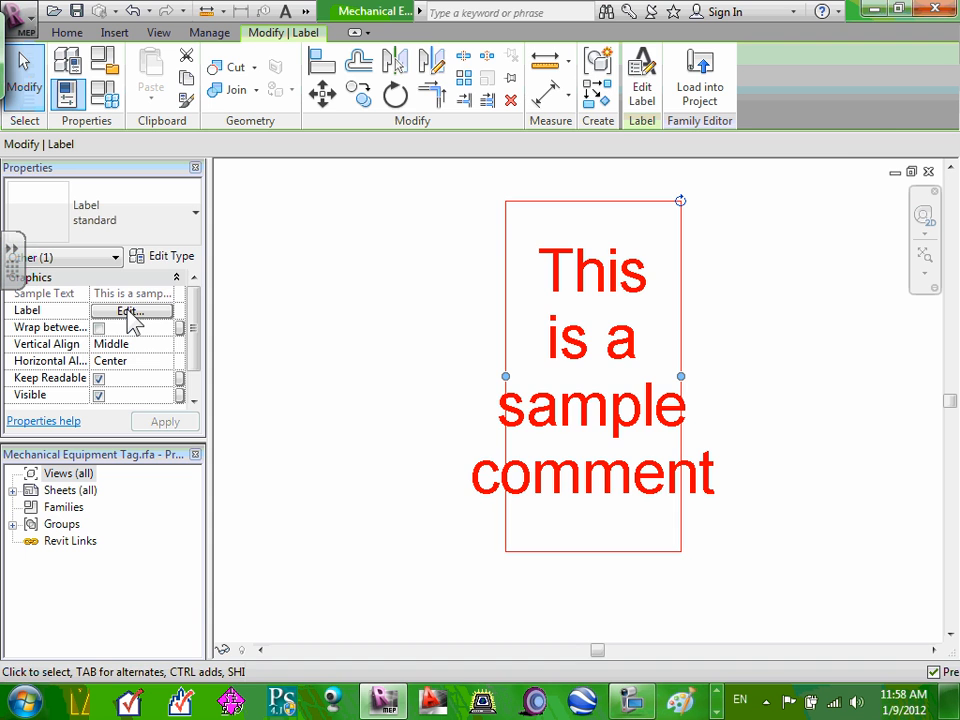
pyautogui.click(130, 312)
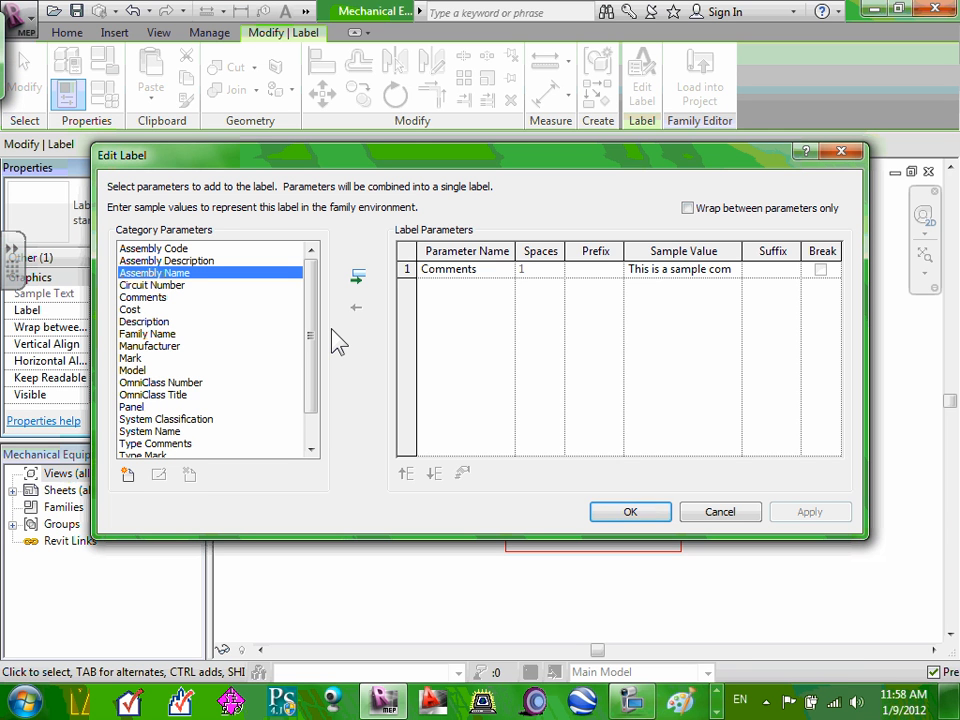
pyautogui.click(473, 277)
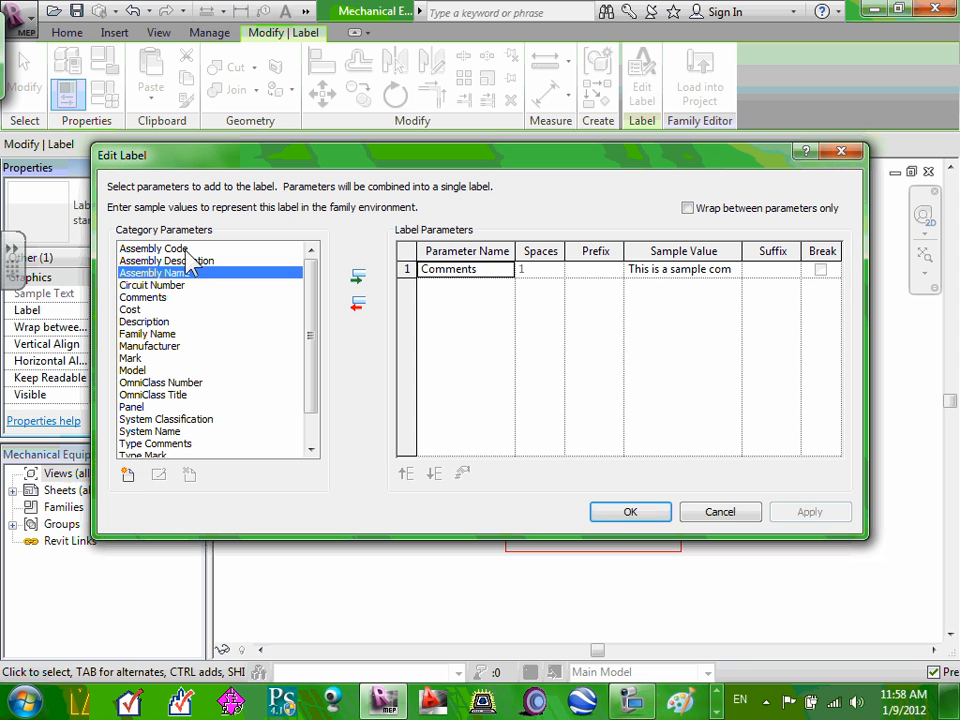
pyautogui.click(158, 310)
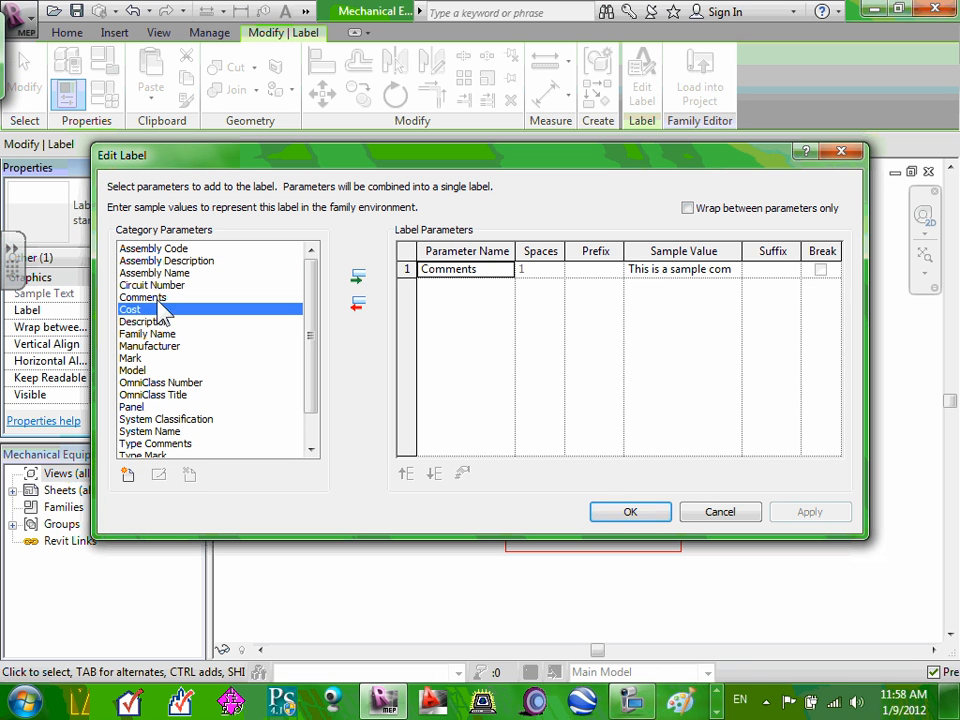
pyautogui.click(160, 286)
pyautogui.click(158, 334)
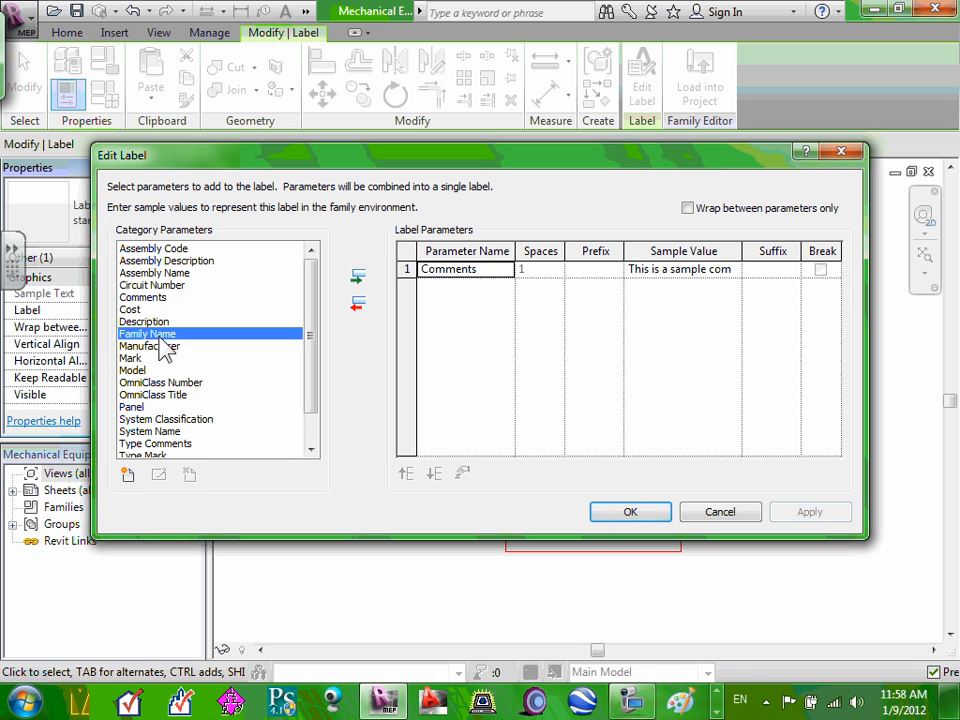
pyautogui.click(135, 370)
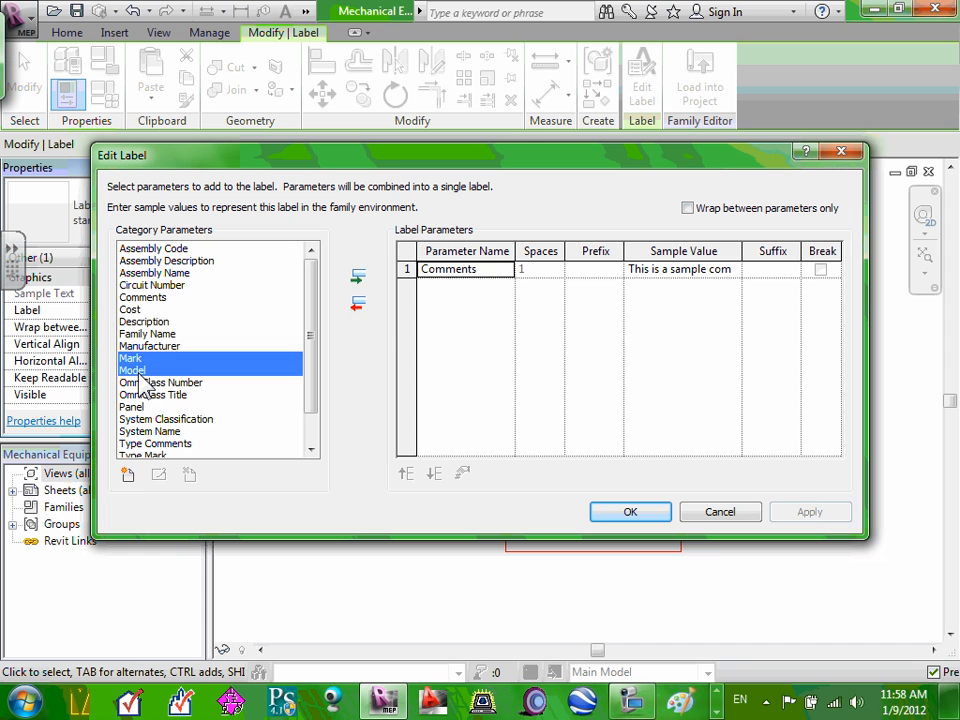
pyautogui.click(150, 322)
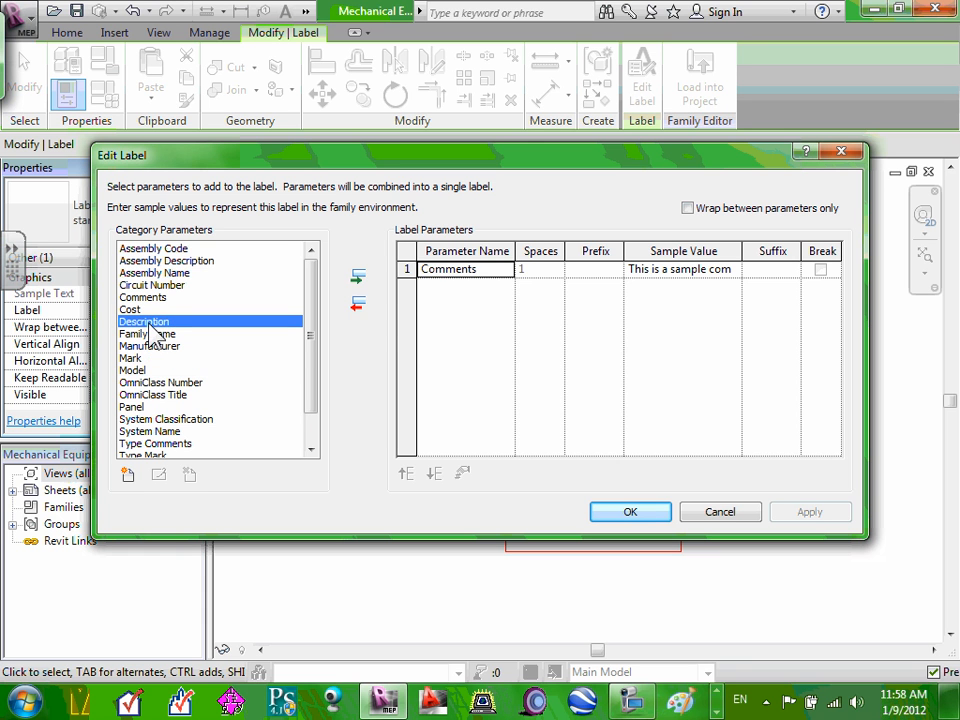
pyautogui.click(358, 282)
pyautogui.click(358, 282)
pyautogui.click(358, 282)
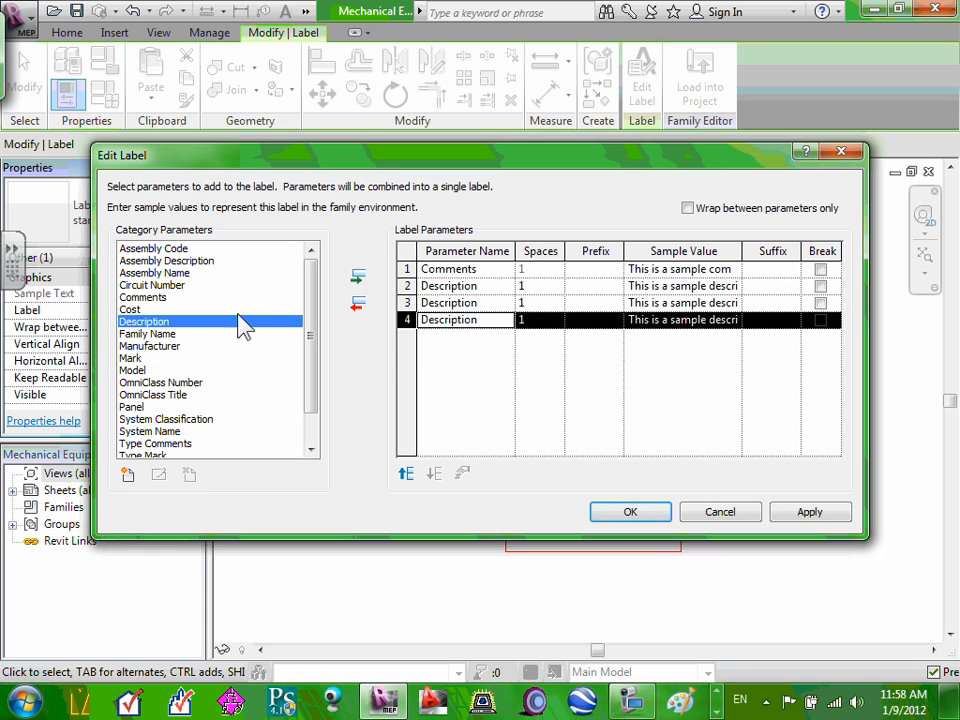
# Add the Family Name, Mark and OmniClass Title parameters to the mechanical tag's label
pyautogui.click(165, 334)
pyautogui.click(358, 276)
pyautogui.click(131, 358)
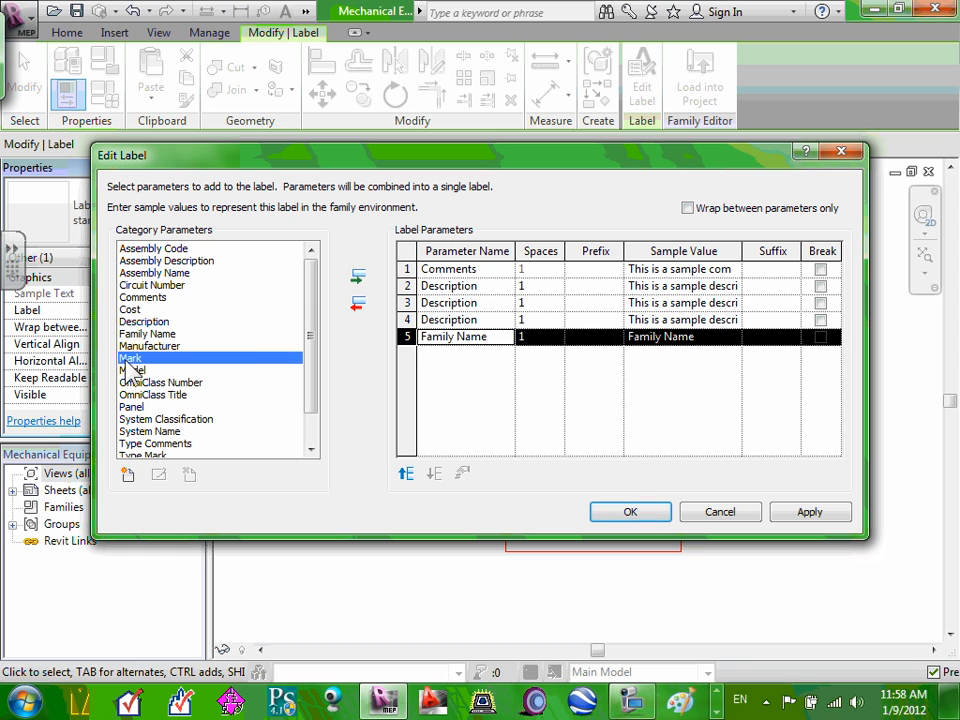
pyautogui.click(358, 280)
pyautogui.click(170, 394)
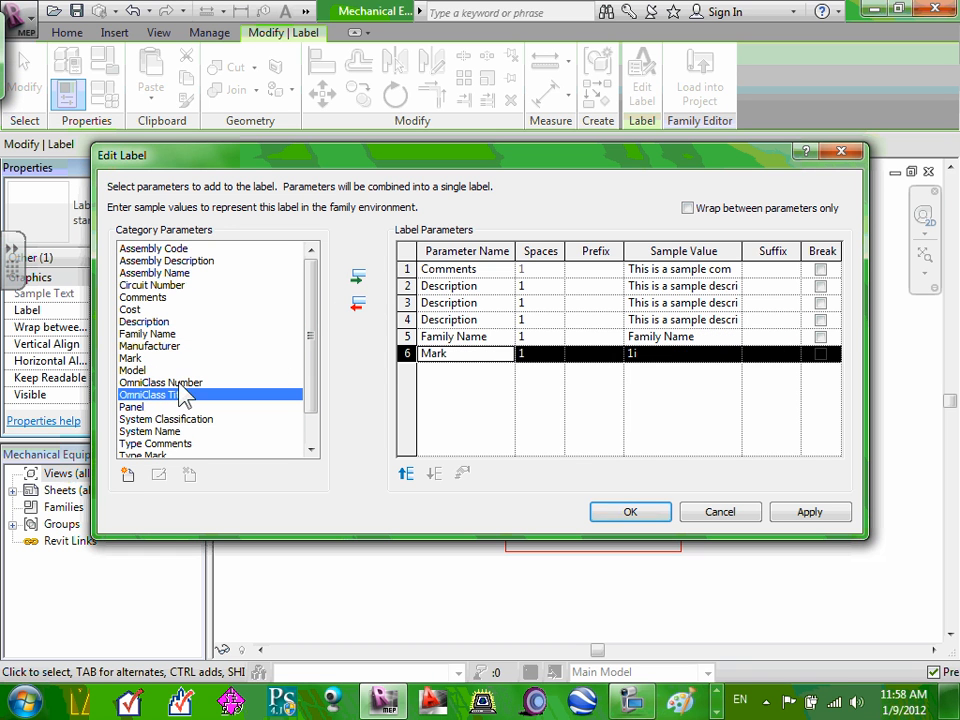
pyautogui.click(362, 274)
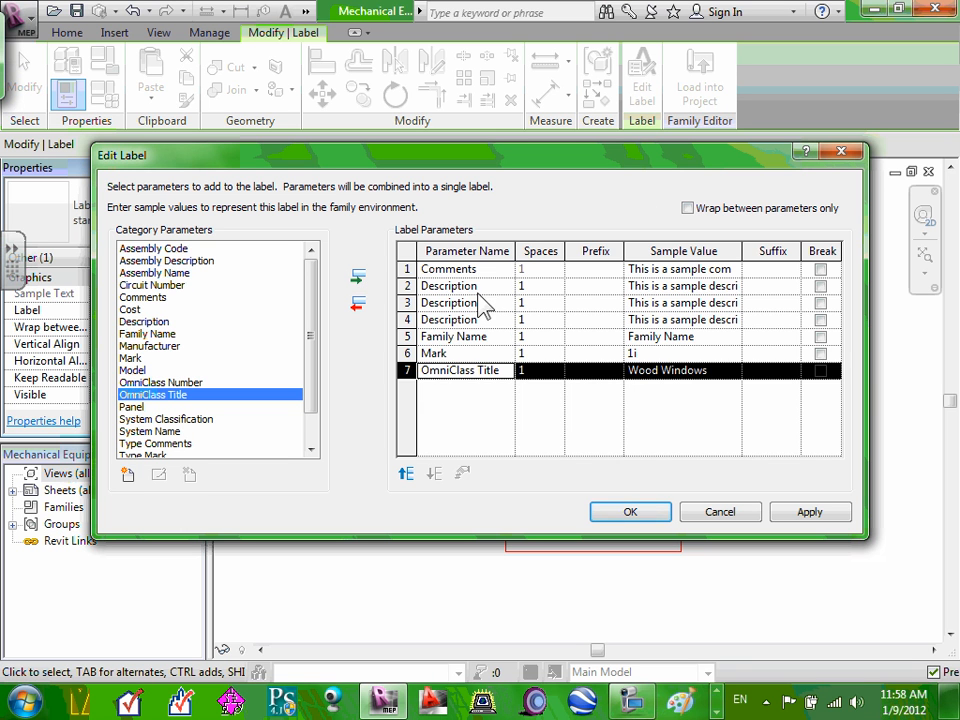
# Remove two of the three duplicate Description parameters from the mechanical tag's label
pyautogui.click(470, 286)
pyautogui.click(359, 305)
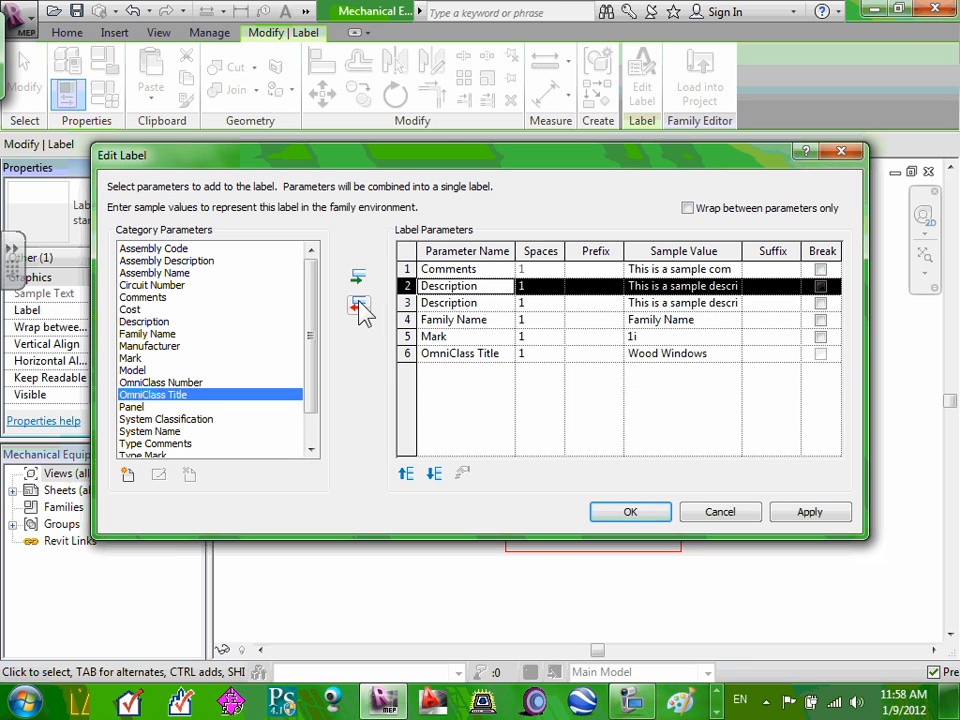
pyautogui.click(359, 306)
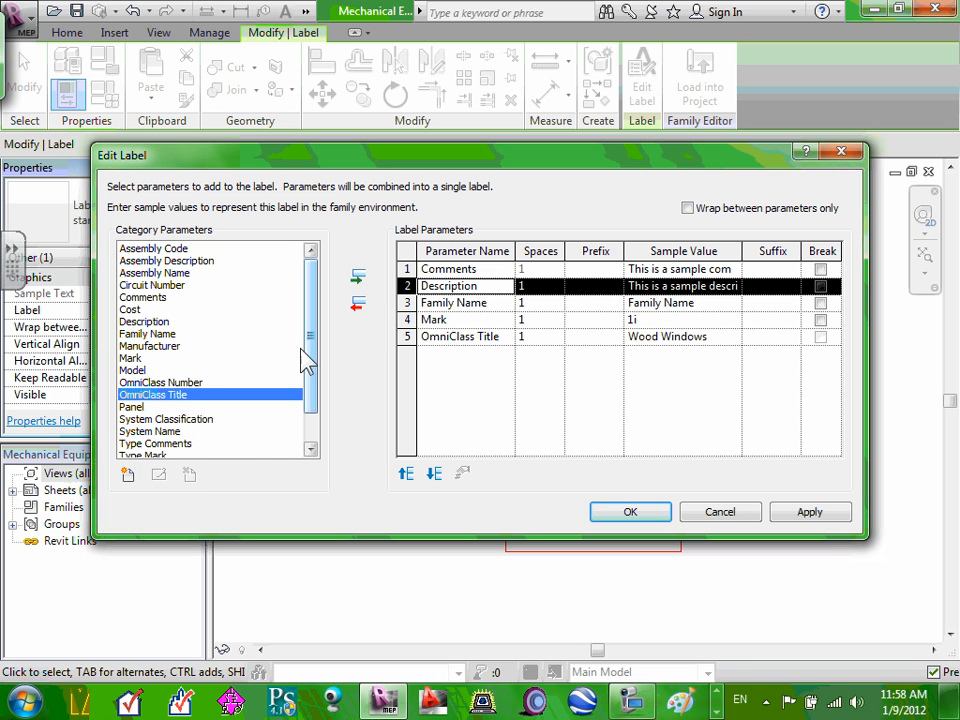
# Add the Panel parameter to the mechanical tag's label
pyautogui.click(135, 407)
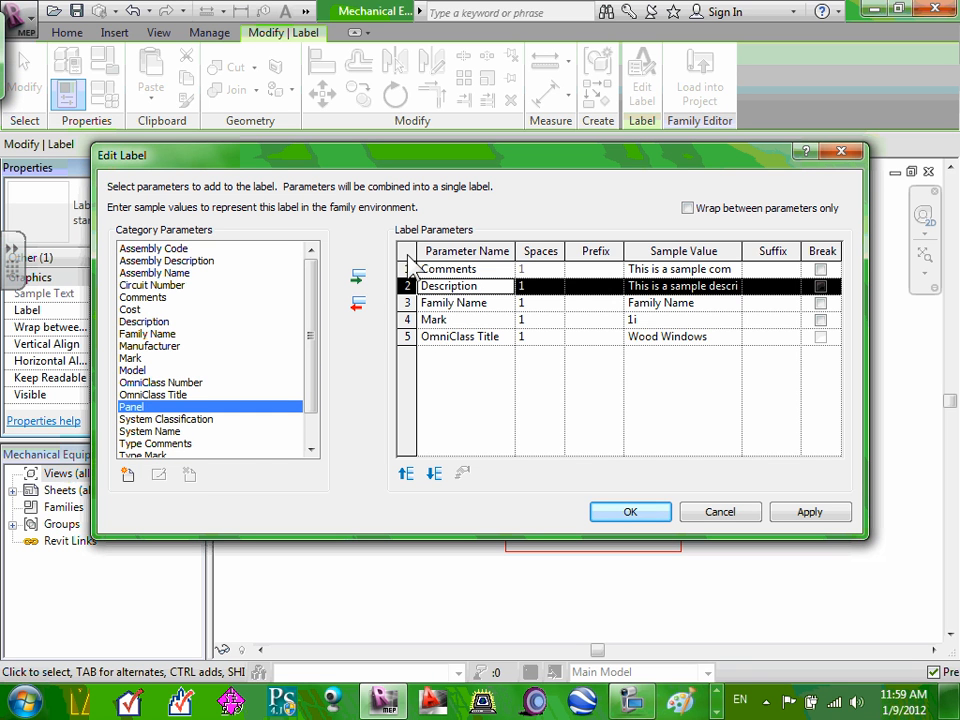
pyautogui.click(358, 277)
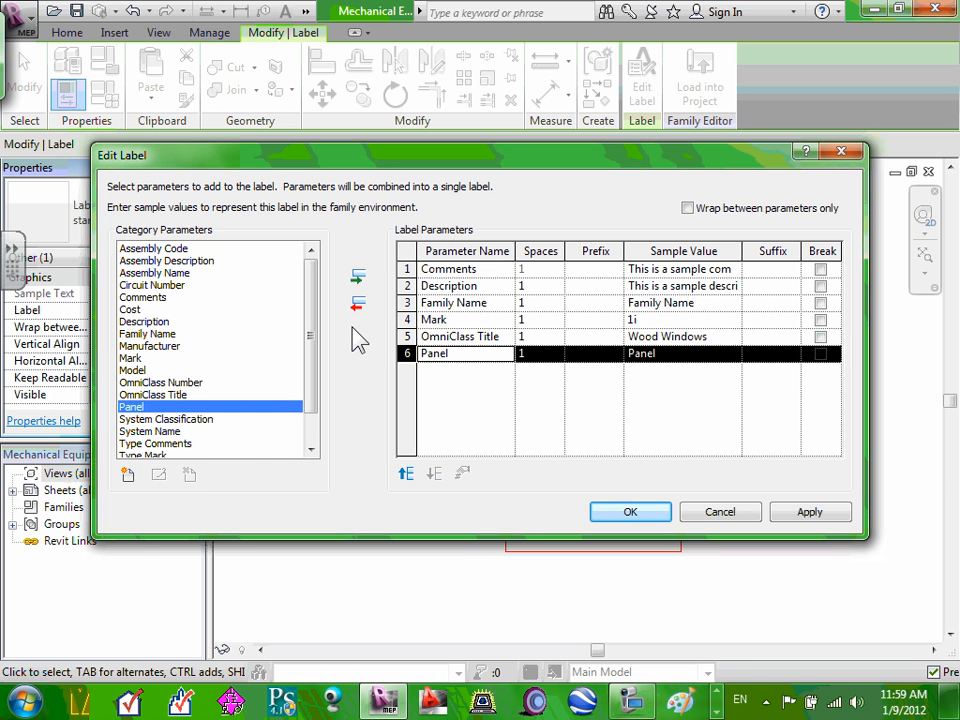
pyautogui.click(155, 420)
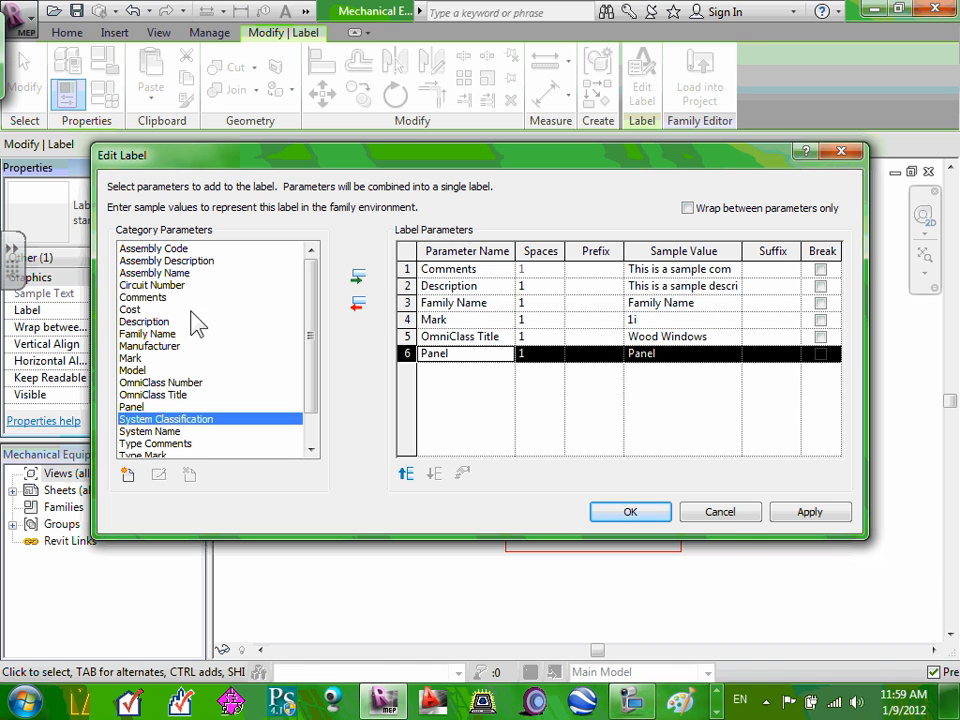
# Discard the pending label edits and close the Mechanical Equipment Tag family without saving
pyautogui.click(720, 513)
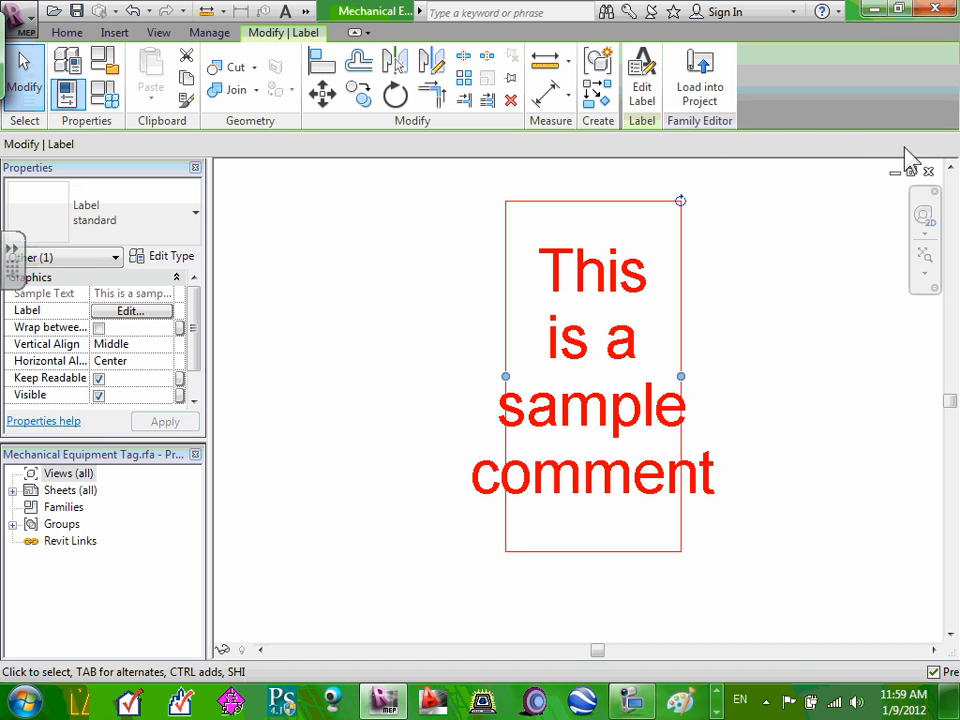
pyautogui.click(928, 171)
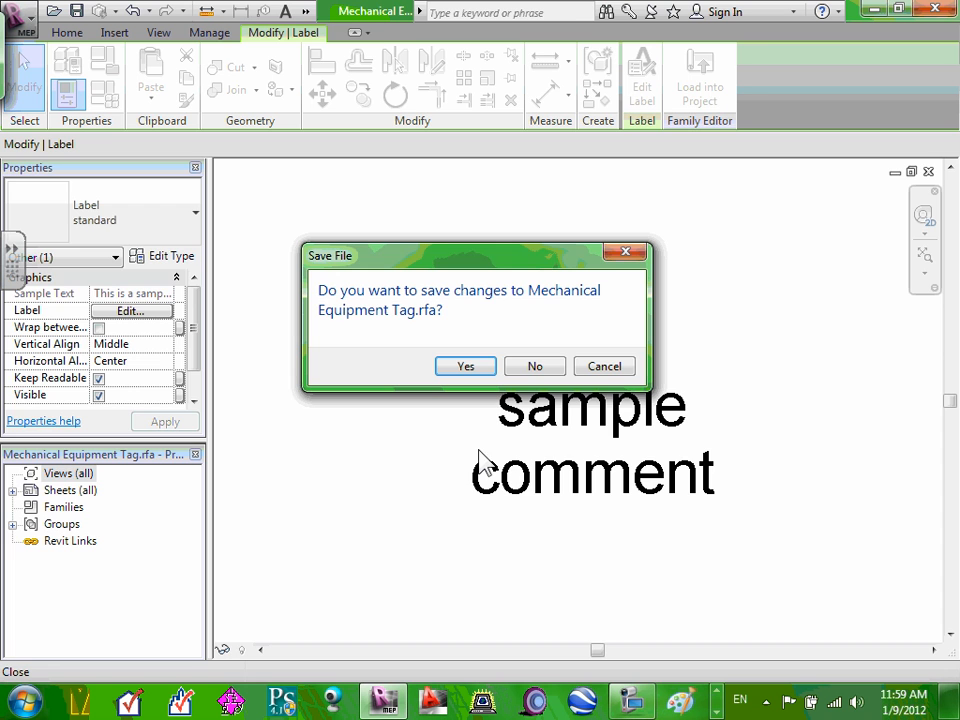
pyautogui.click(548, 368)
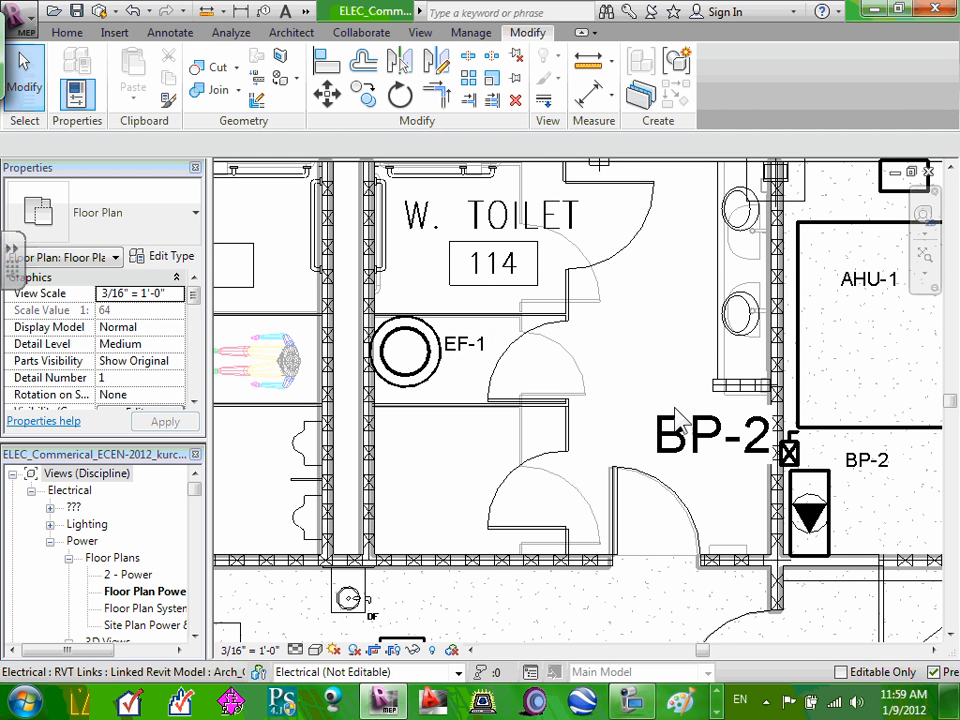
# Collapse the Electrical views in the project browser and expand the Annotation Symbols families
pyautogui.scroll(-2, 658, 330)
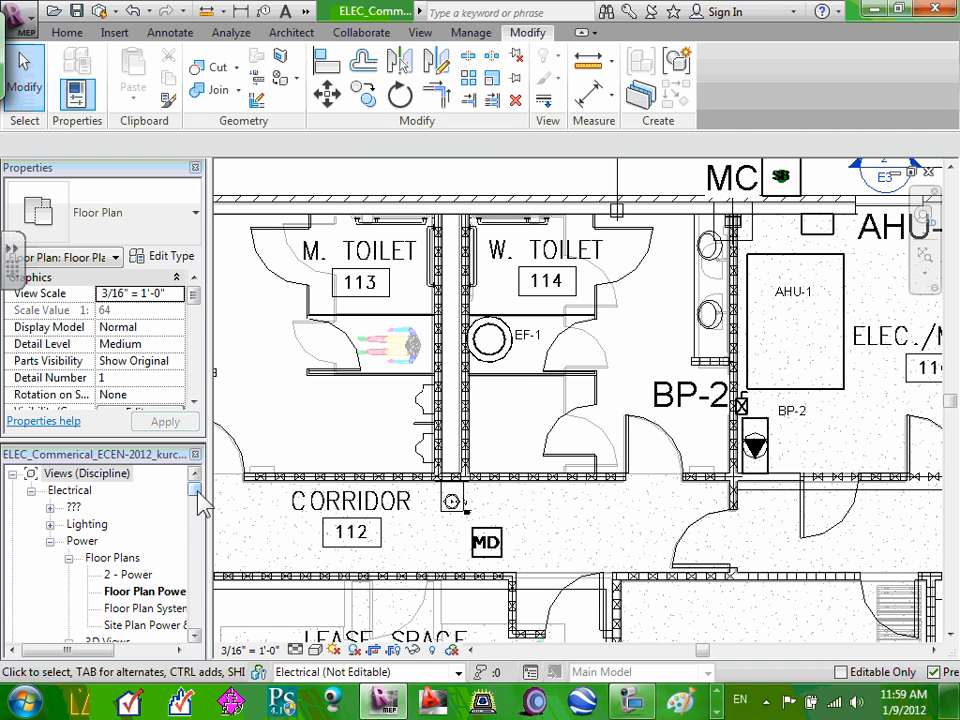
pyautogui.click(31, 490)
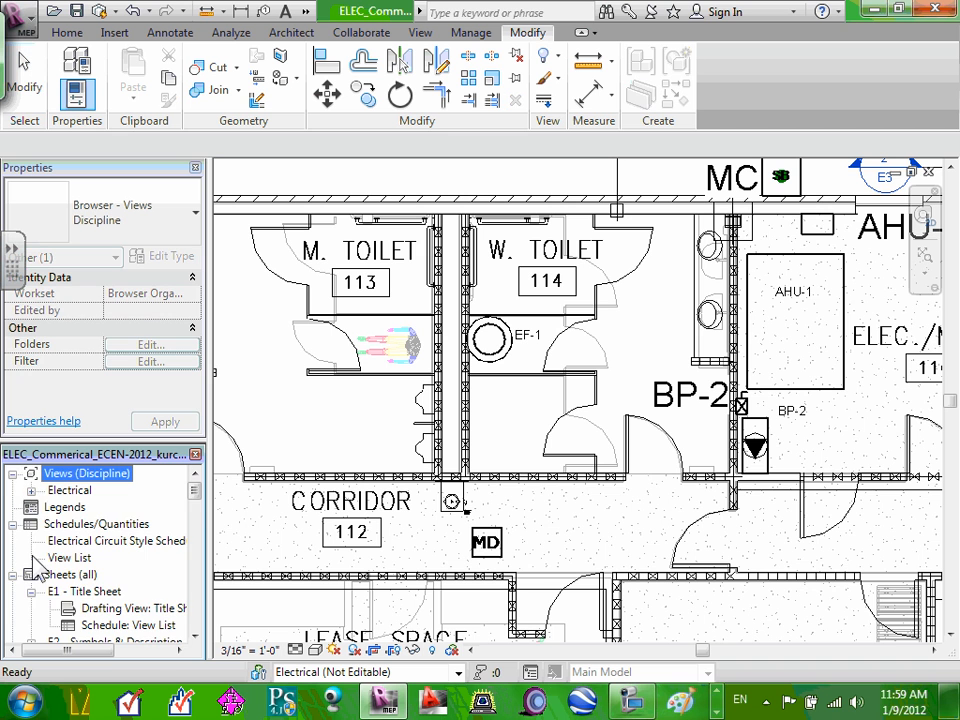
pyautogui.scroll(-2, 50, 560)
pyautogui.scroll(-2, 54, 560)
pyautogui.scroll(2, 56, 562)
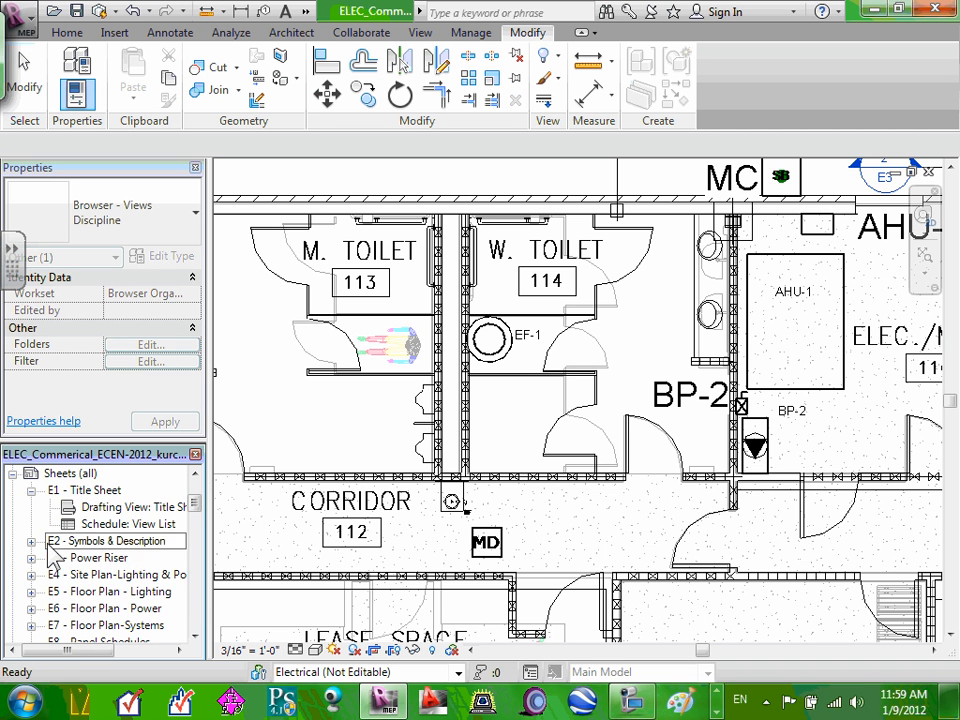
pyautogui.scroll(-2, 56, 565)
pyautogui.scroll(-2, 58, 554)
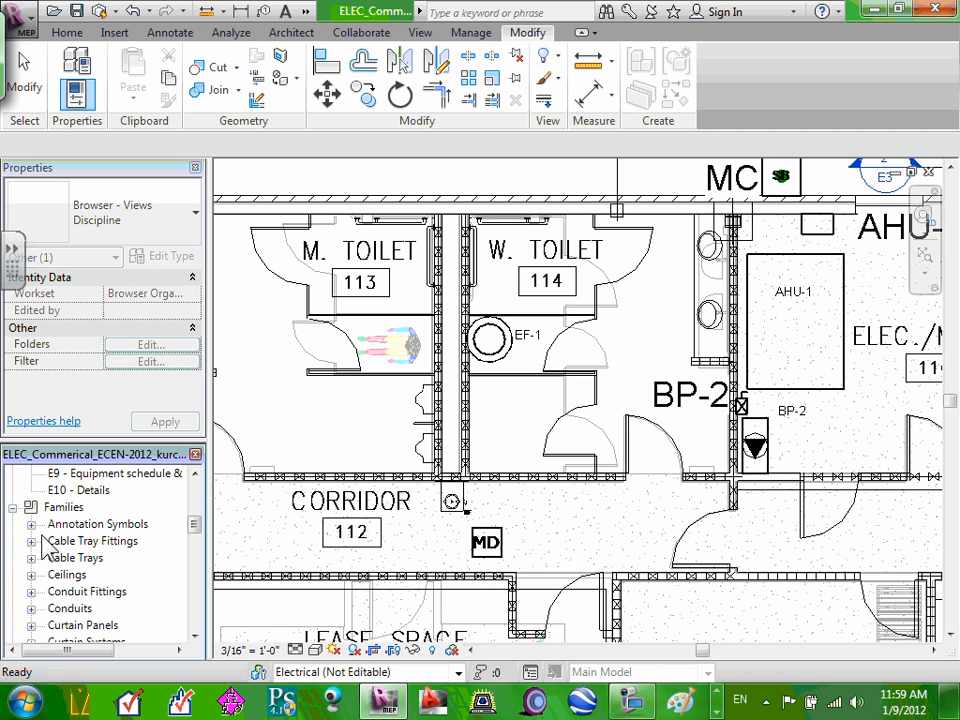
pyautogui.scroll(-3, 40, 545)
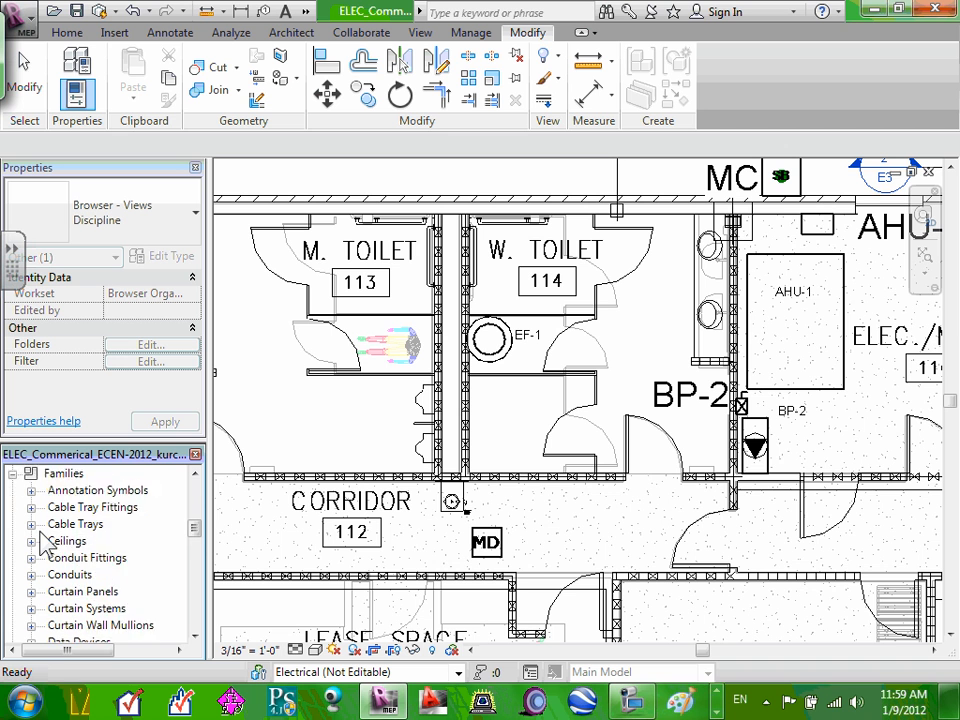
pyautogui.scroll(-1, 94, 568)
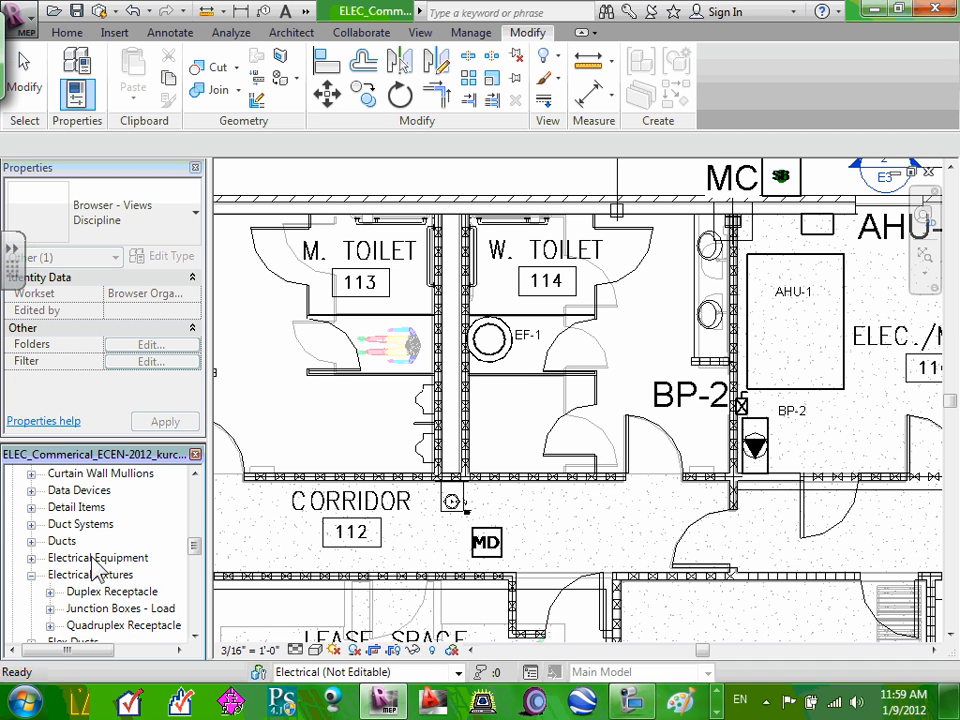
pyautogui.scroll(2, 110, 598)
pyautogui.scroll(3, 112, 590)
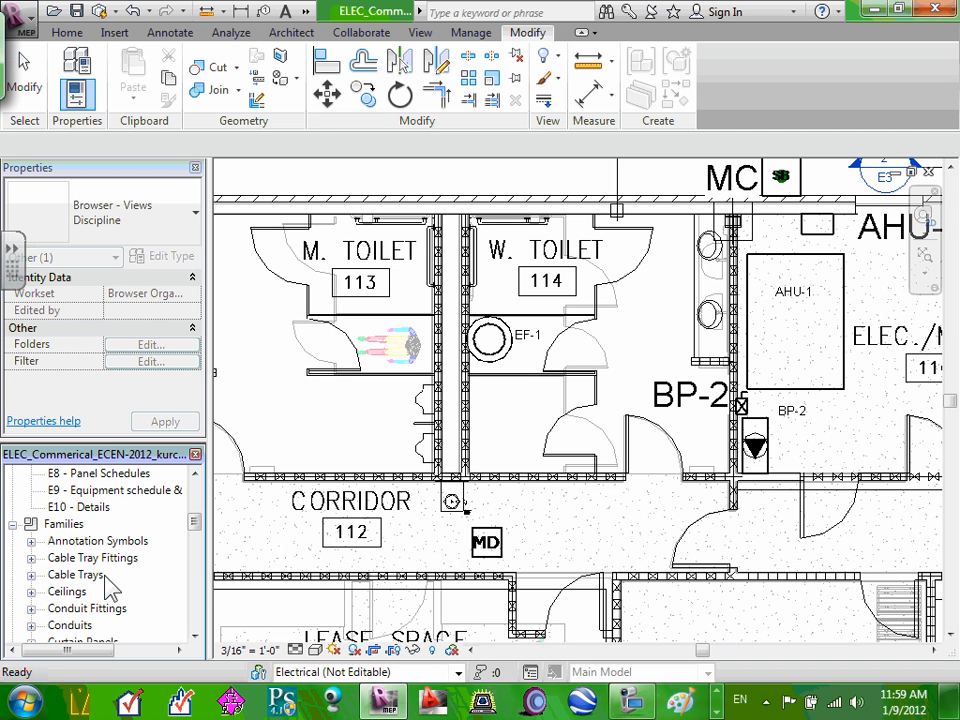
pyautogui.click(32, 540)
# Find the Mechanical Equipment Tag family among the annotation symbols, expand it and select its type
pyautogui.scroll(-3, 40, 555)
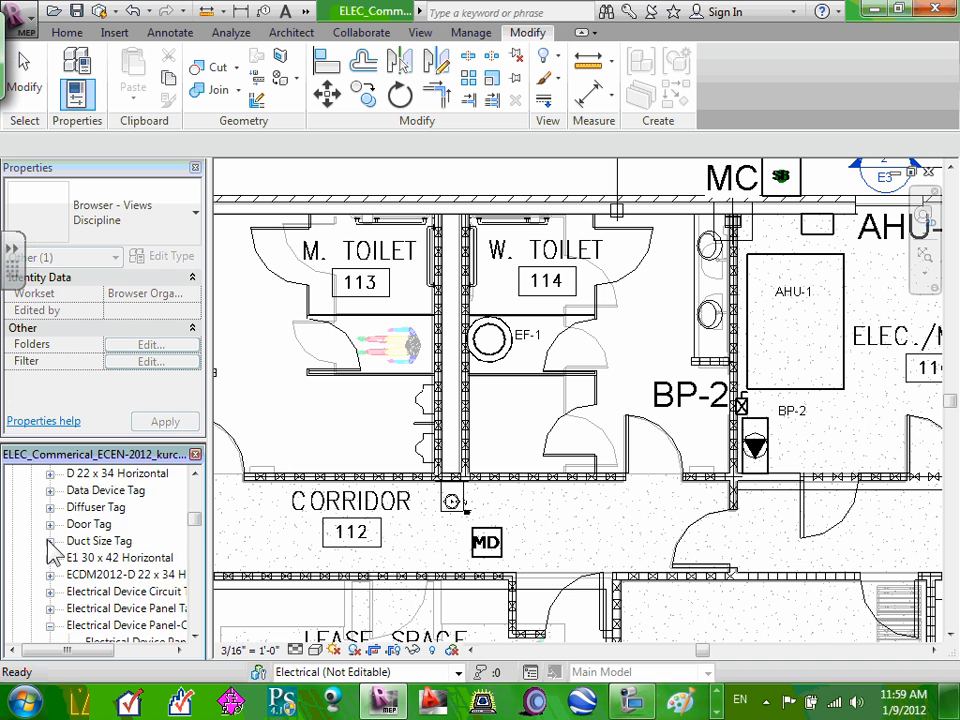
pyautogui.scroll(-4, 137, 568)
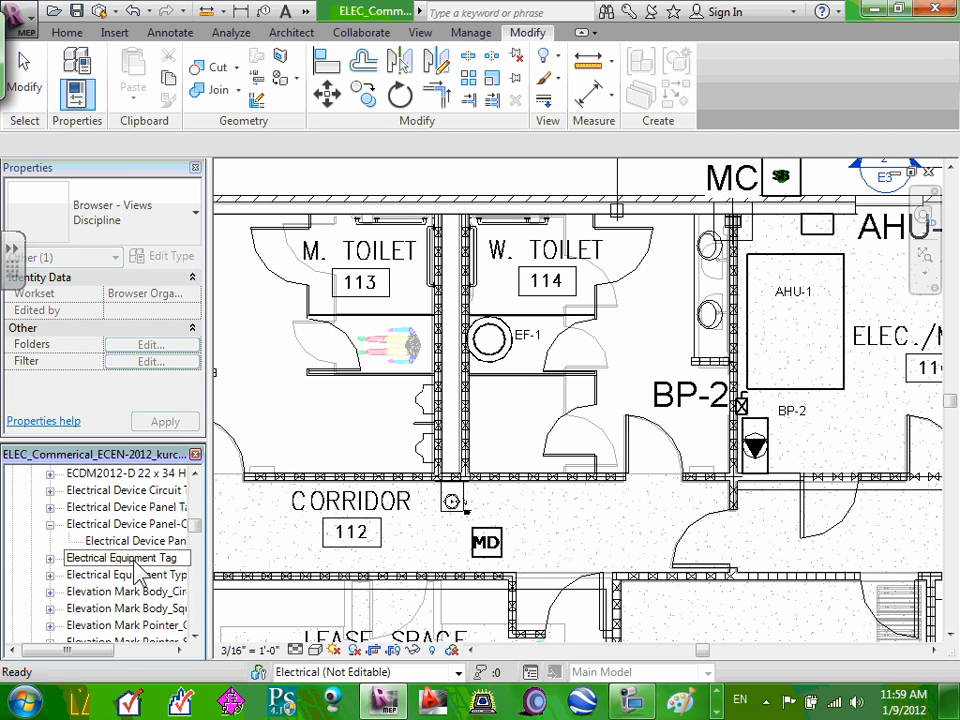
pyautogui.scroll(-3, 140, 575)
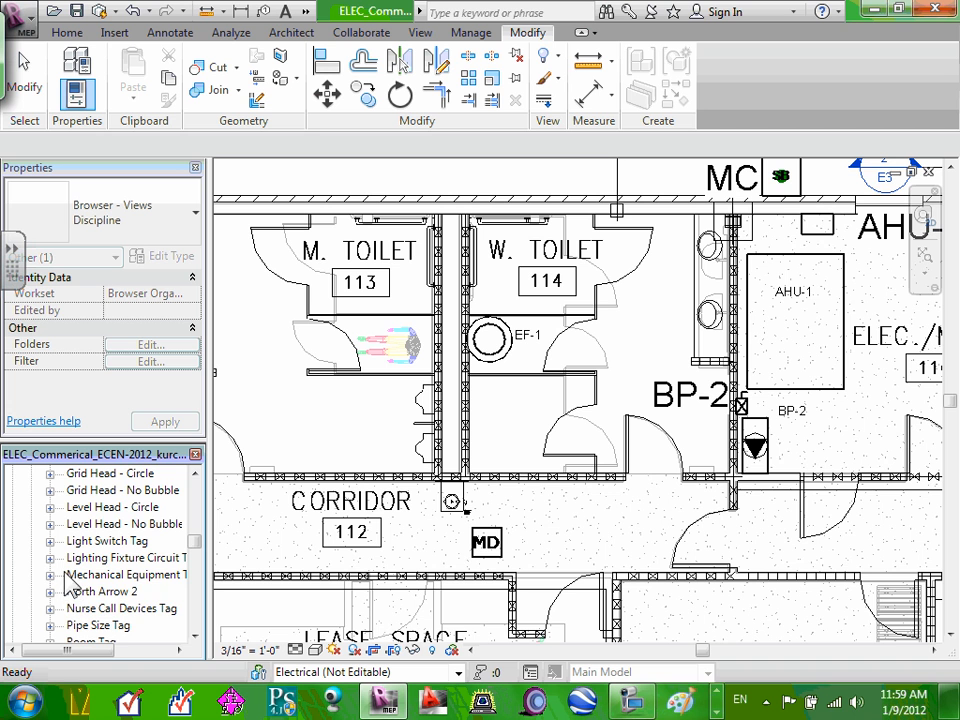
pyautogui.click(50, 576)
pyautogui.moveTo(110, 652); pyautogui.dragTo(140, 652)
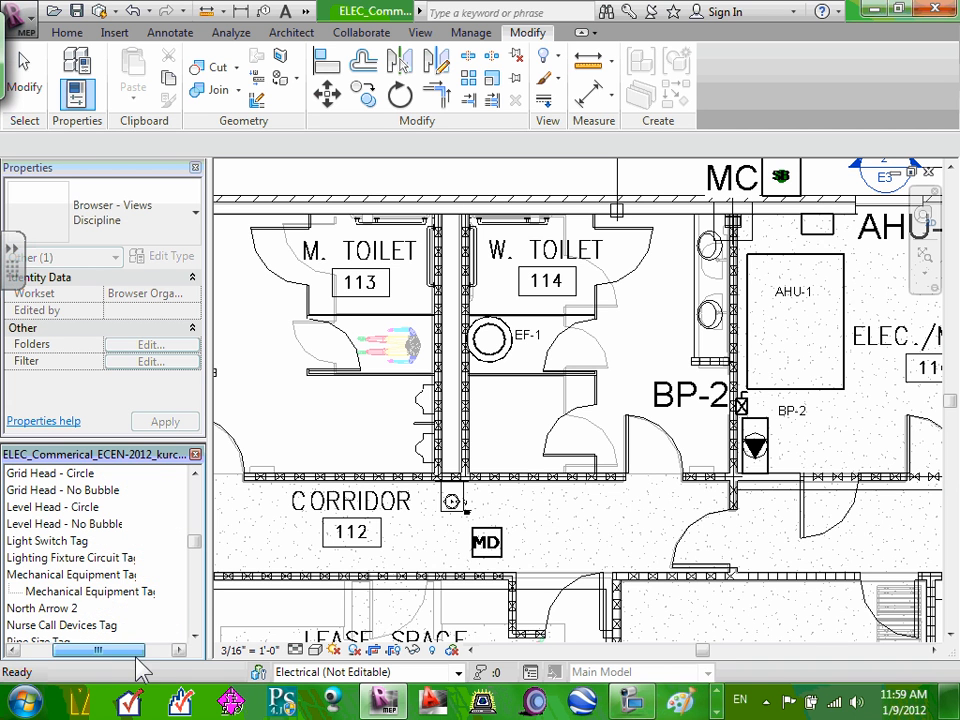
pyautogui.click(106, 592)
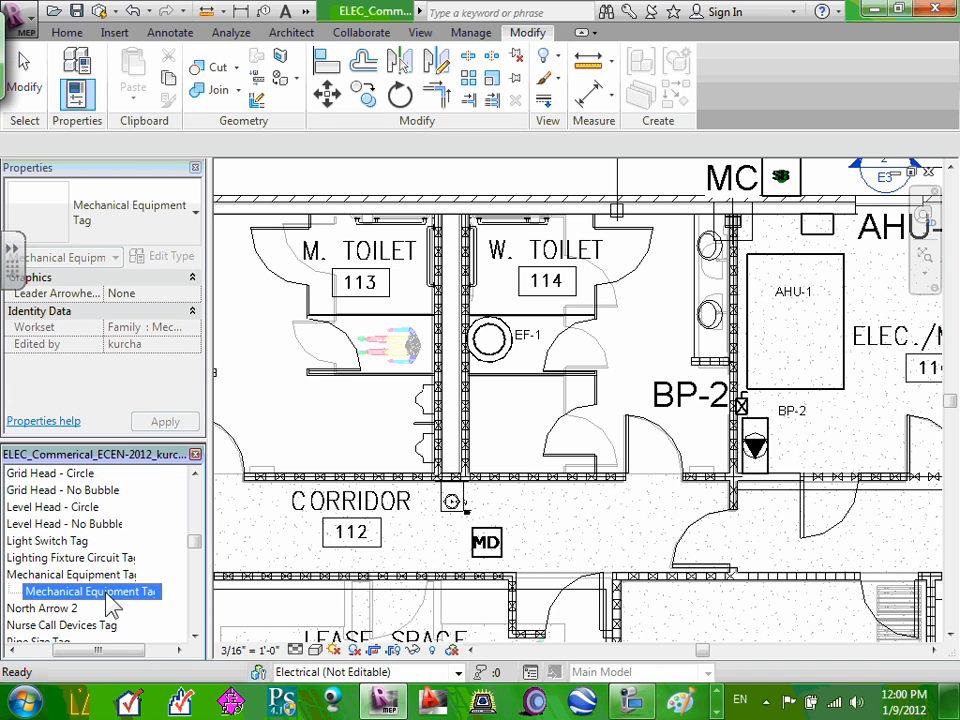
# Place a Mechanical Equipment Tag with a leader on the exhaust fan in W. Toilet 114
pyautogui.moveTo(106, 592); pyautogui.dragTo(546, 343)
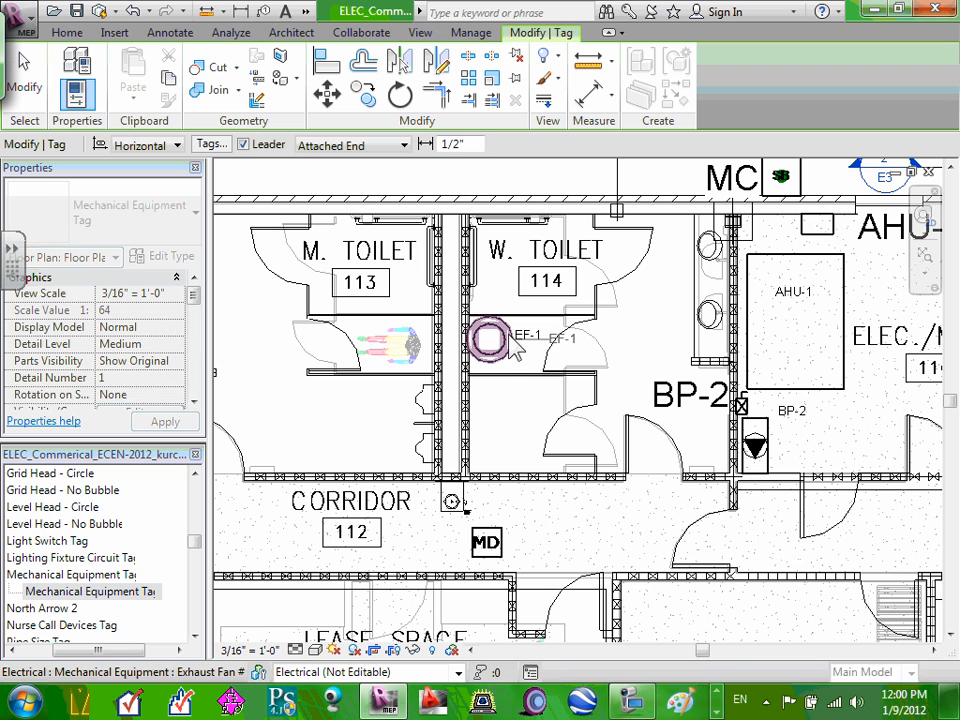
pyautogui.click(509, 332)
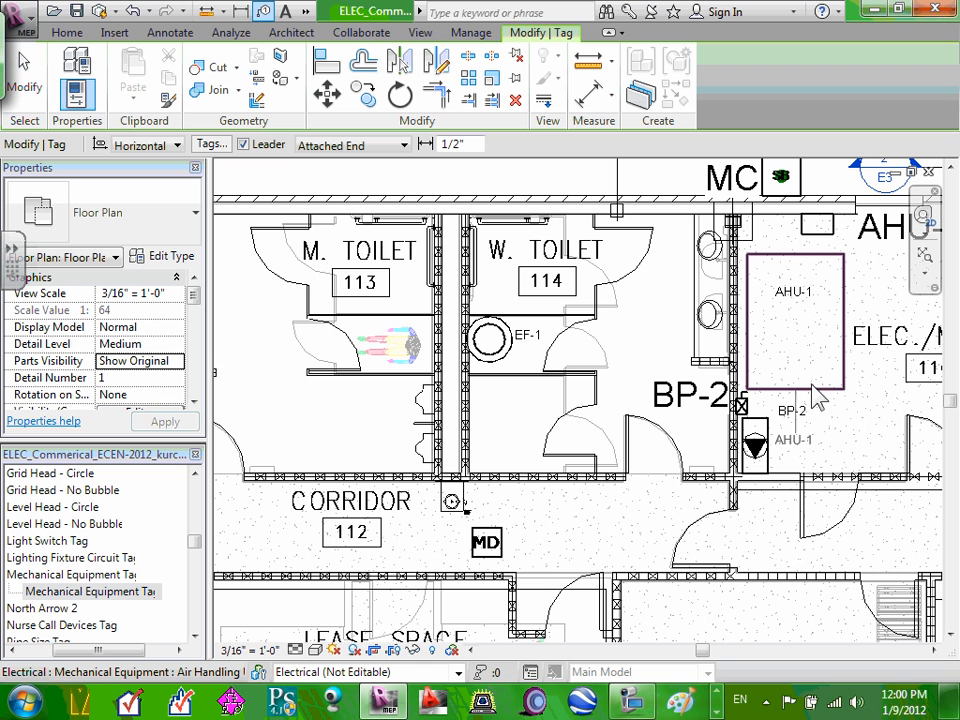
pyautogui.click(493, 340)
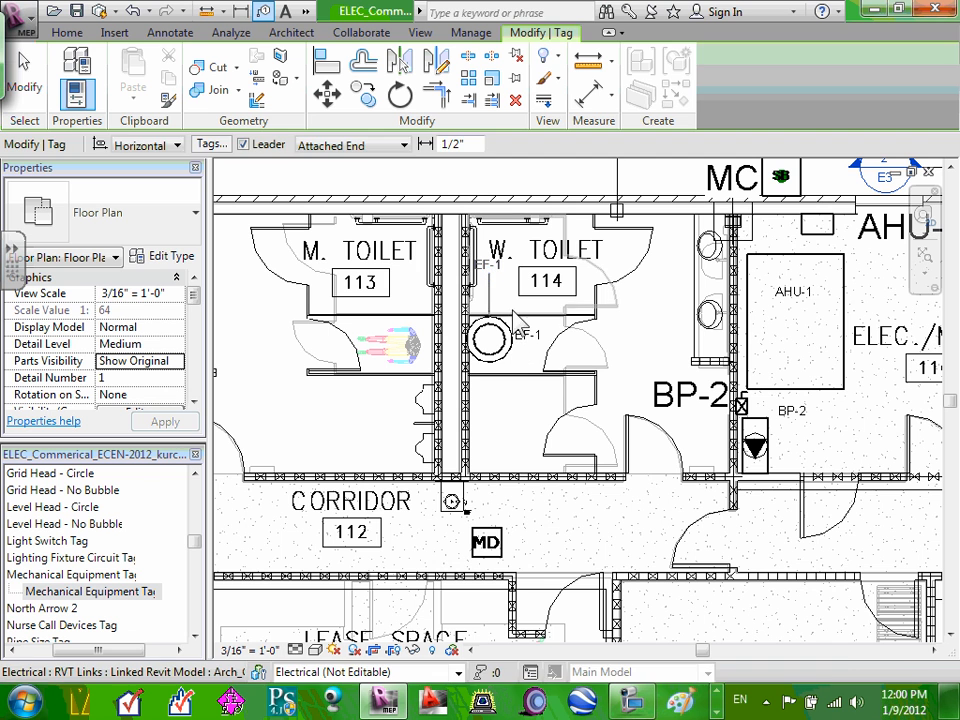
pyautogui.press('Escape')
pyautogui.press('Escape')
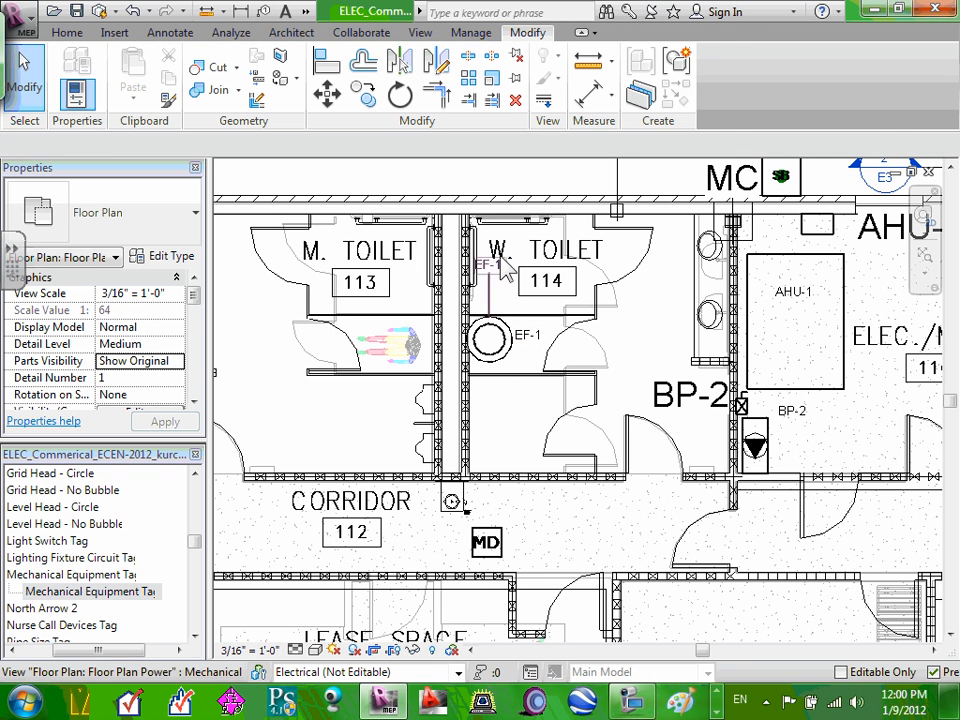
# Compare the properties of the exhaust fan's two EF-1 tags and remove the one with the leader
pyautogui.click(493, 265)
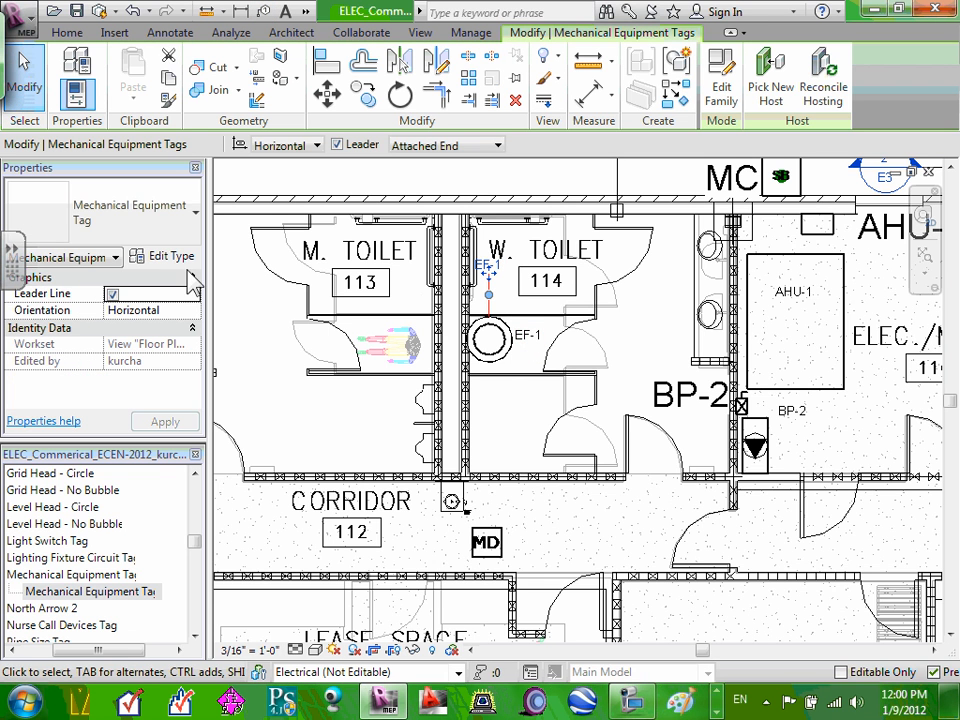
pyautogui.click(548, 340)
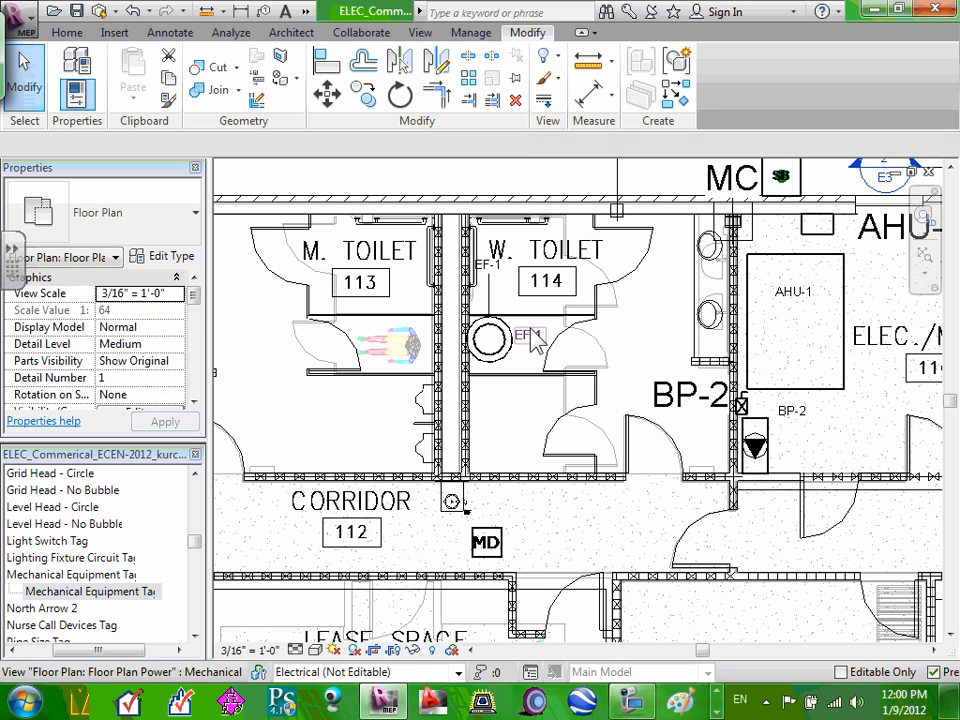
pyautogui.click(533, 340)
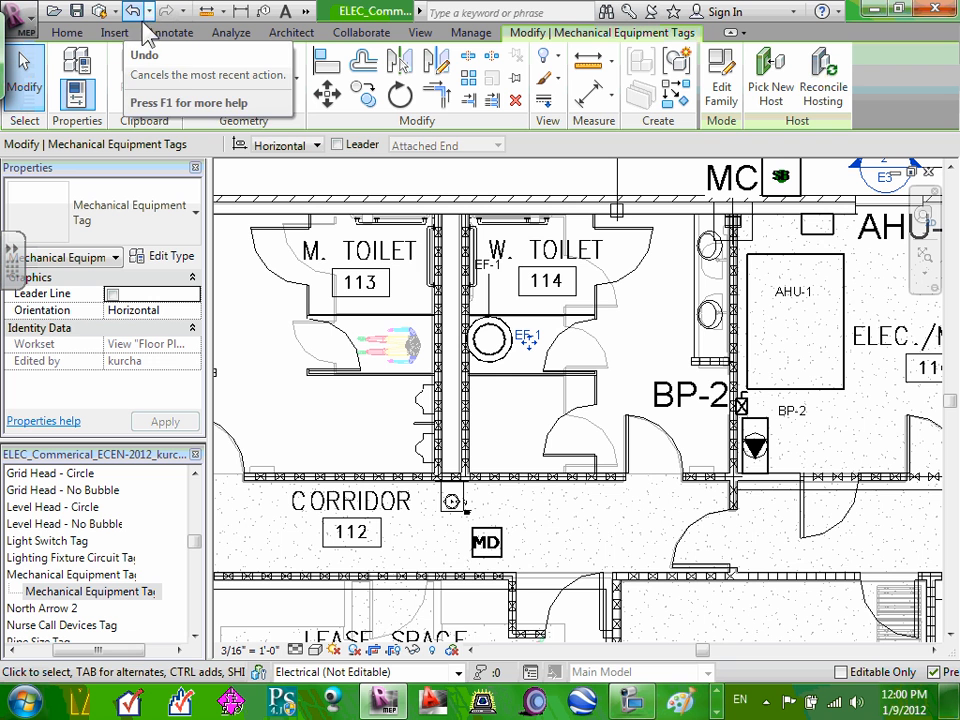
pyautogui.click(489, 267)
pyautogui.press('Delete')
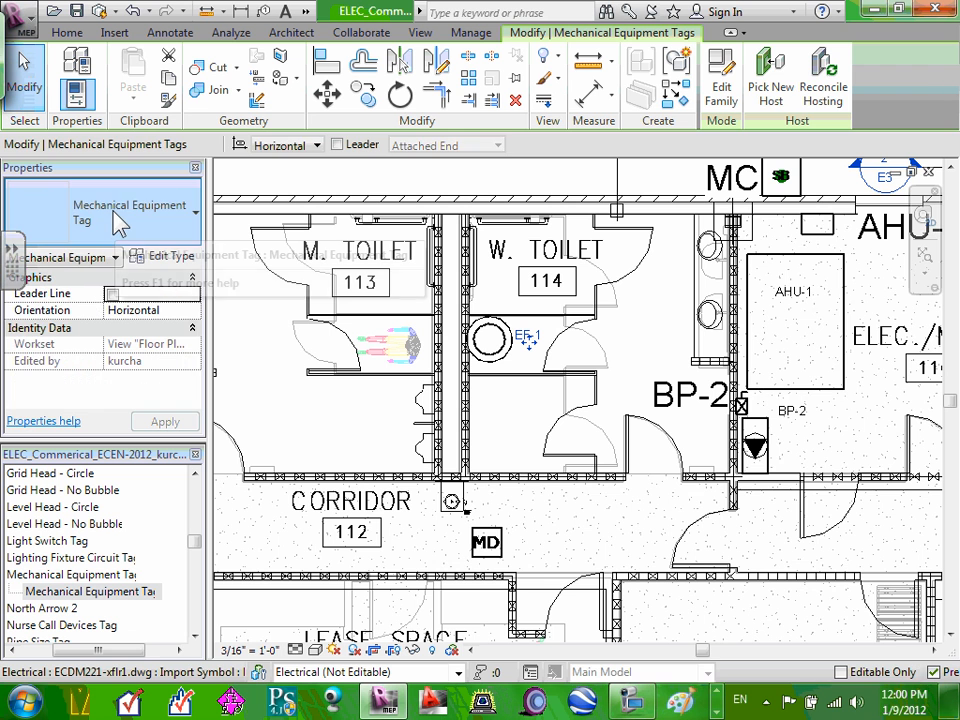
# Examine the tag types used by the AHU-1 tag and the large BP-2 tag
pyautogui.press('Escape')
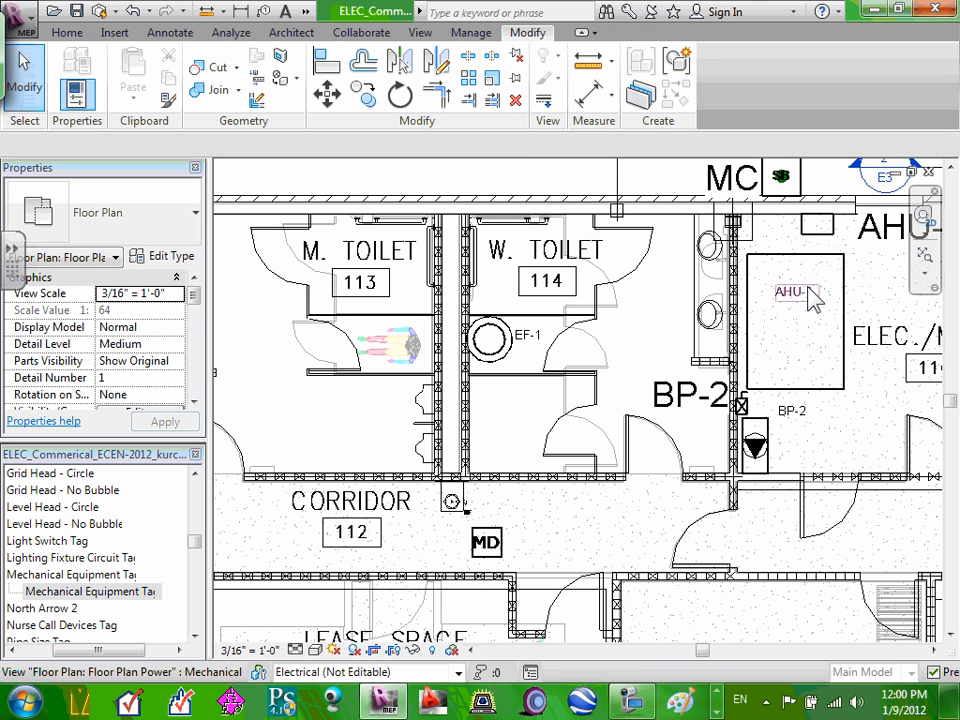
pyautogui.click(810, 302)
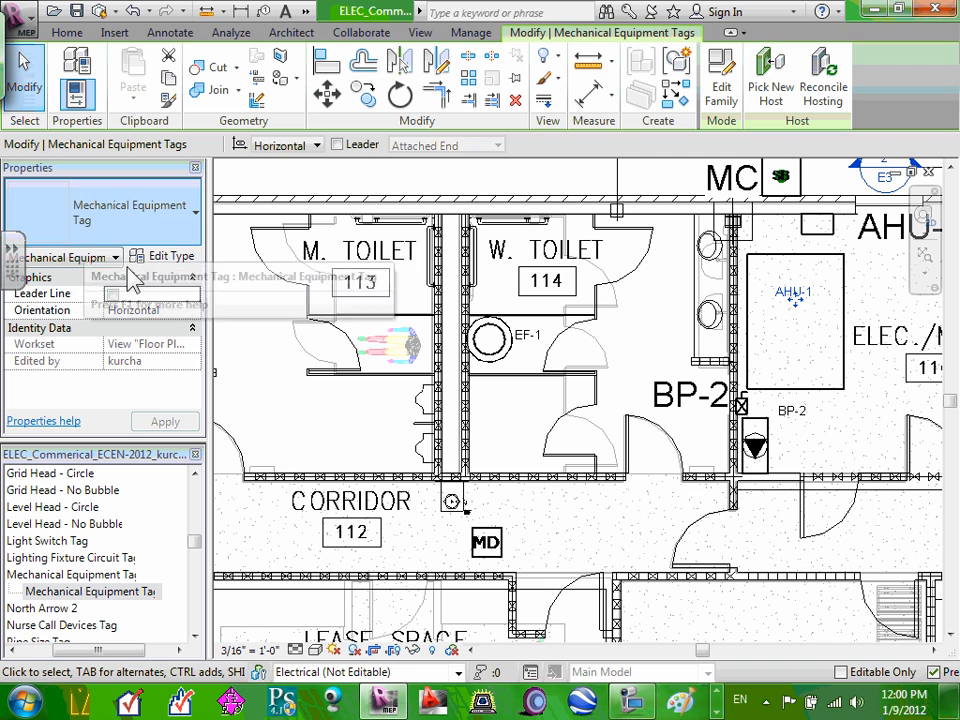
pyautogui.press('Escape')
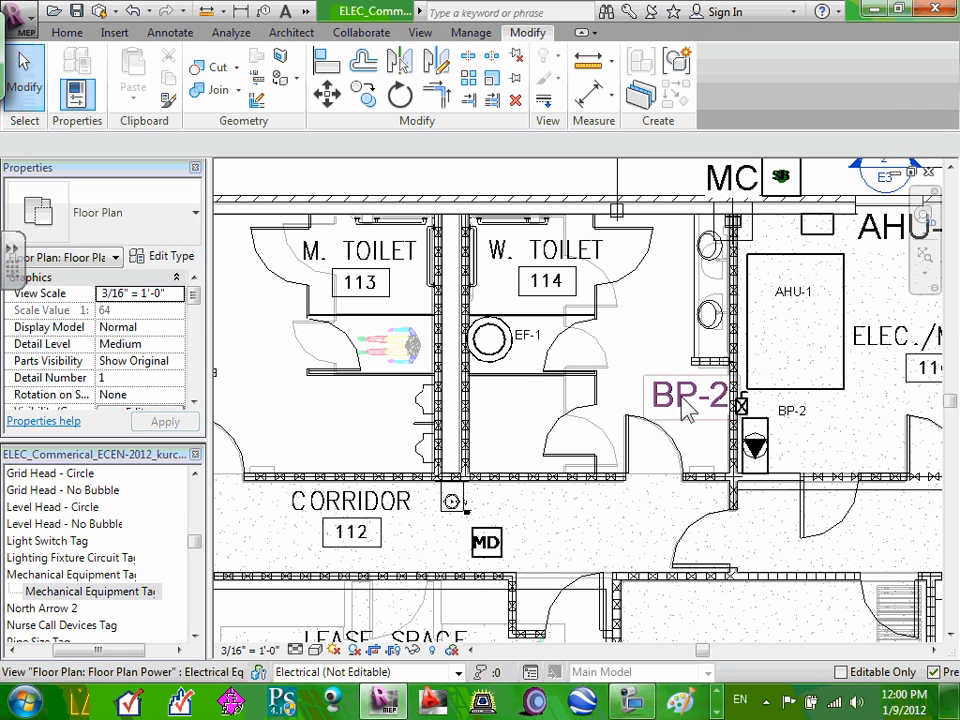
pyautogui.click(686, 408)
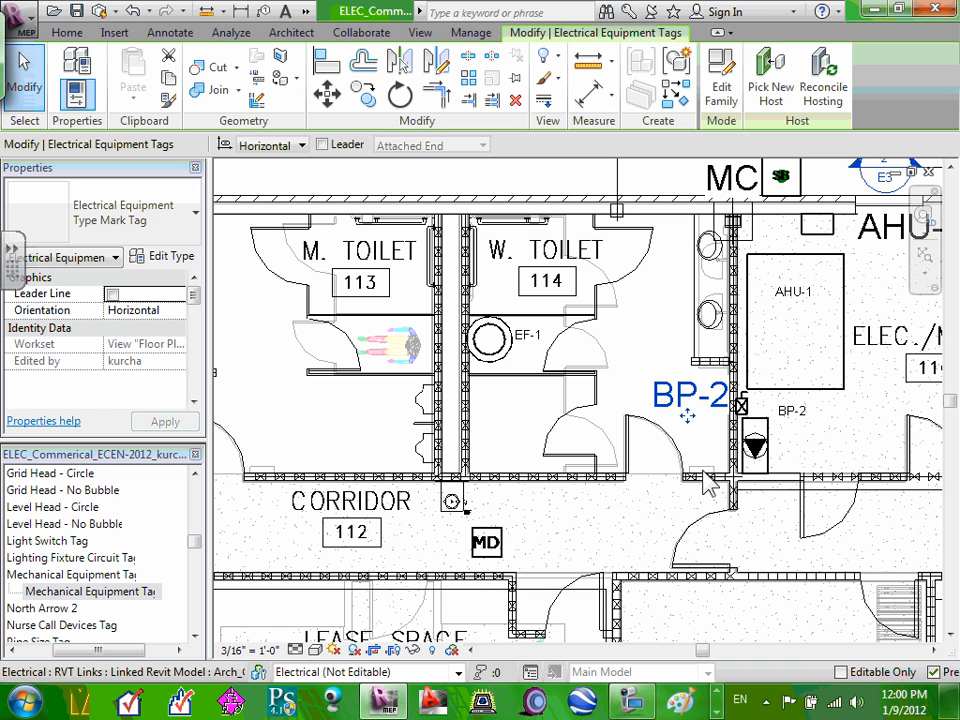
pyautogui.click(674, 519)
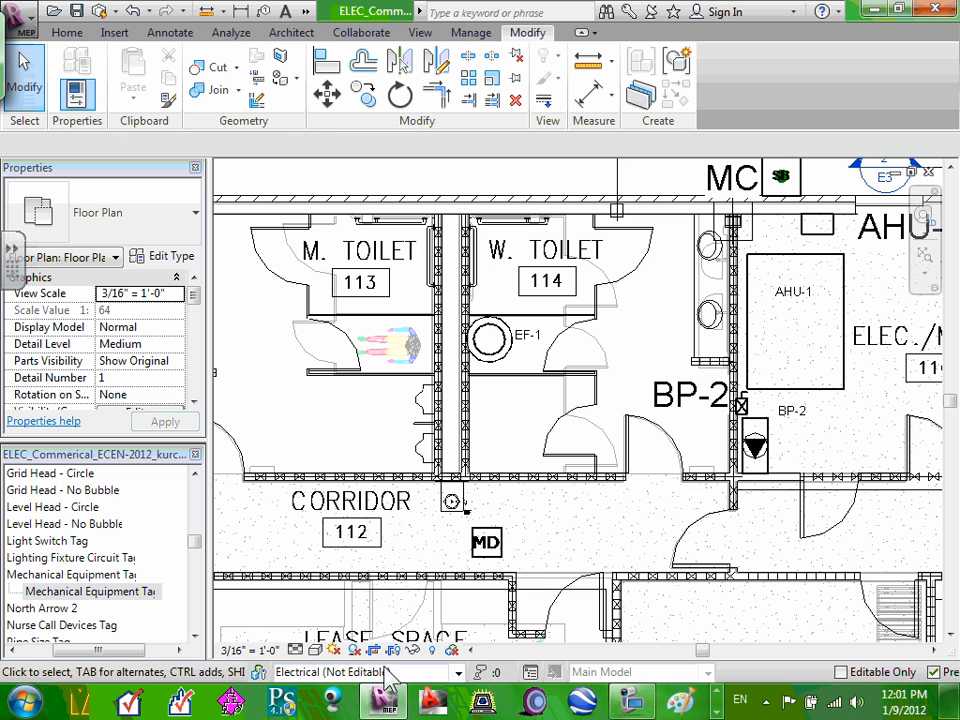
# Inspect which parameter the exhaust fan tag family's label uses, and close the family without saving changes
pyautogui.click(530, 340)
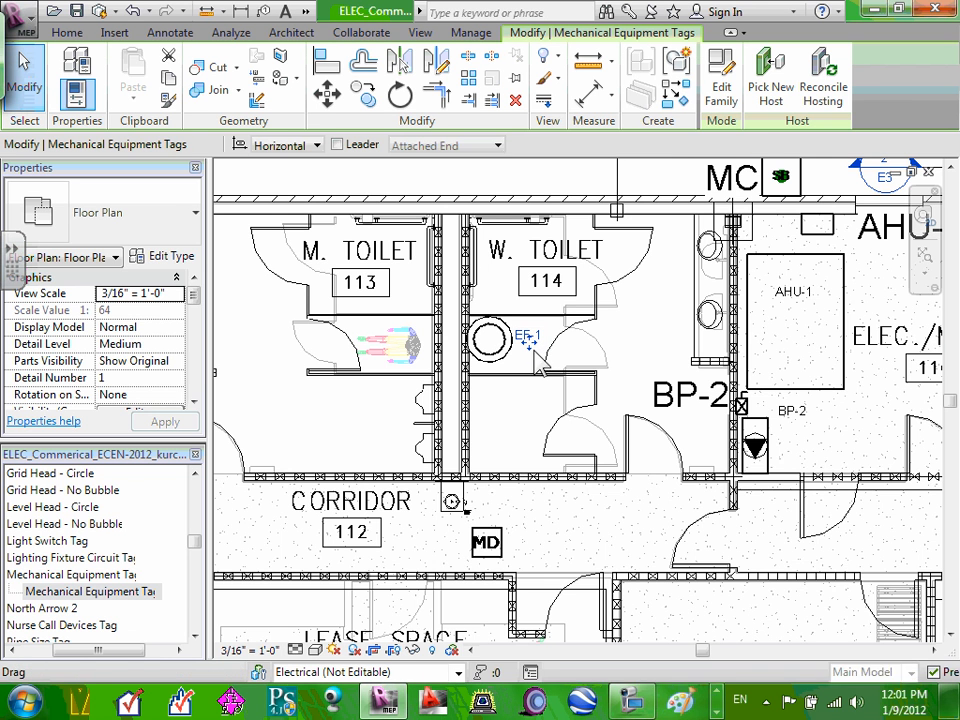
pyautogui.click(726, 95)
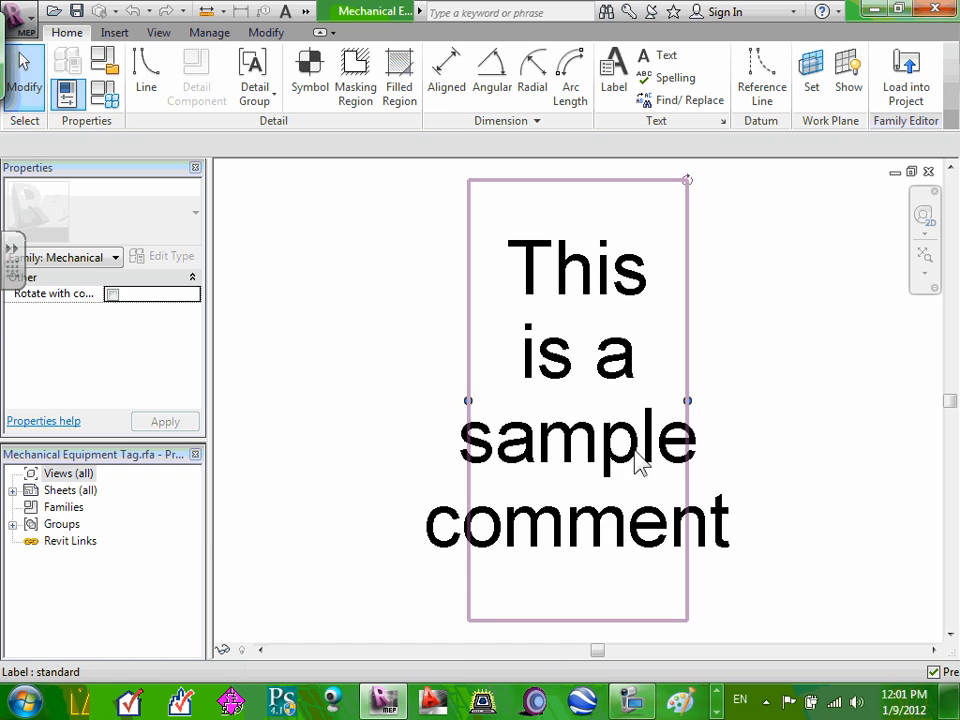
pyautogui.click(640, 462)
pyautogui.click(139, 316)
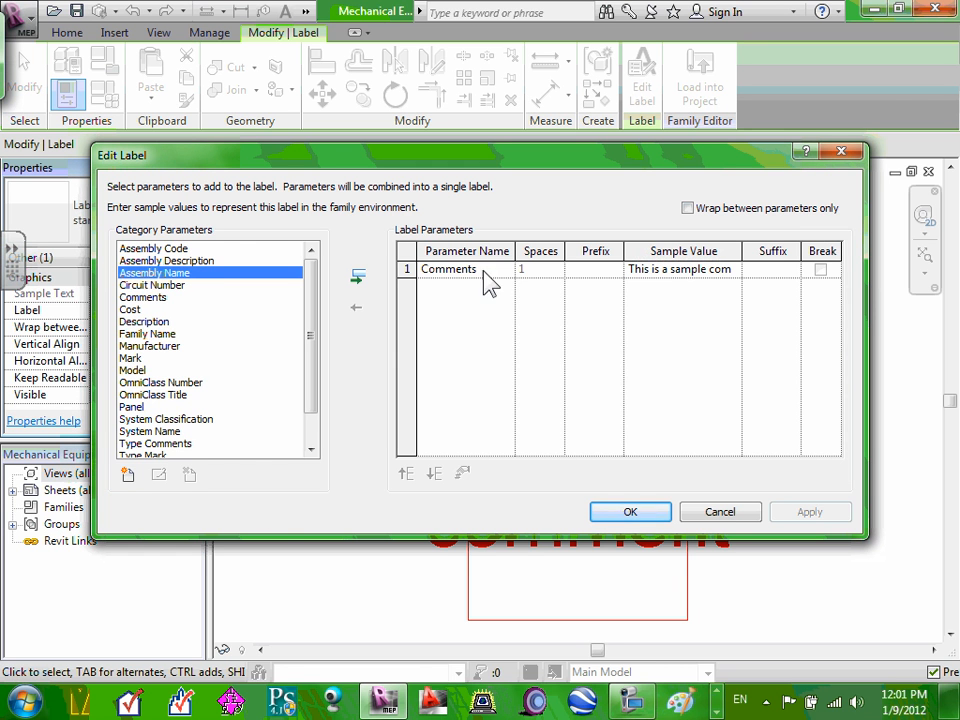
pyautogui.click(737, 516)
pyautogui.click(928, 172)
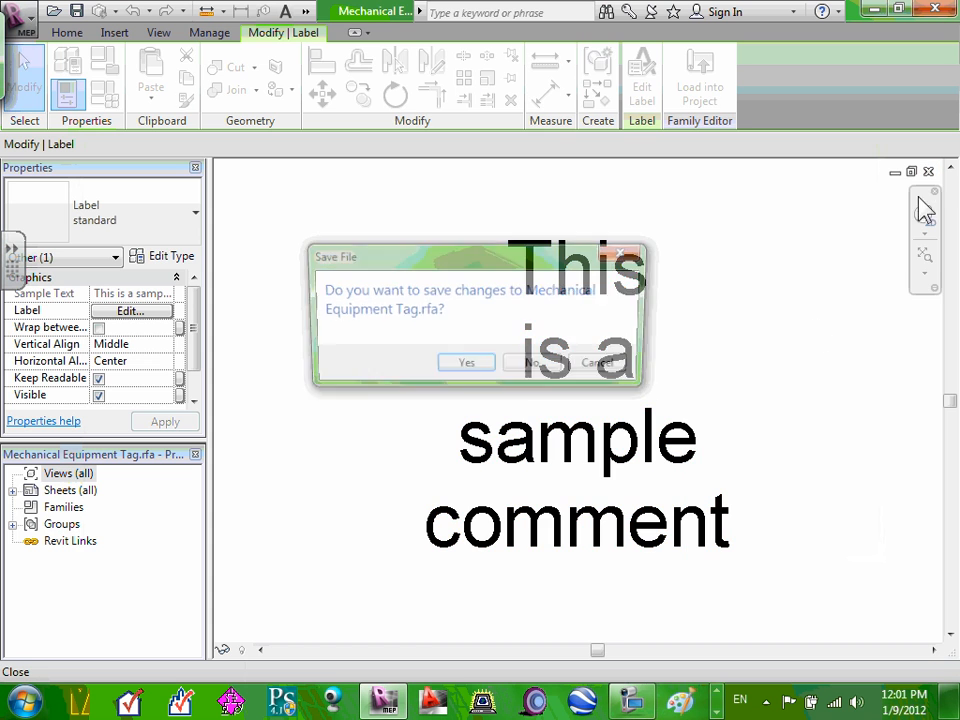
pyautogui.click(532, 370)
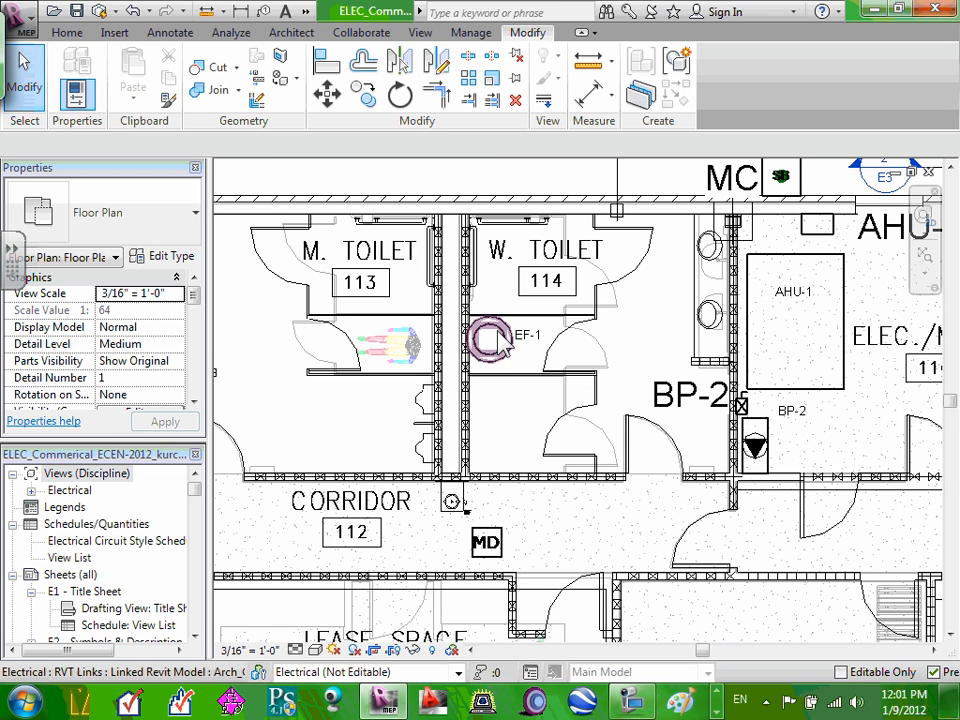
# Set the Comments of the exhaust fan in W. Toilet 114 to a person's first name and apply it
pyautogui.click(502, 345)
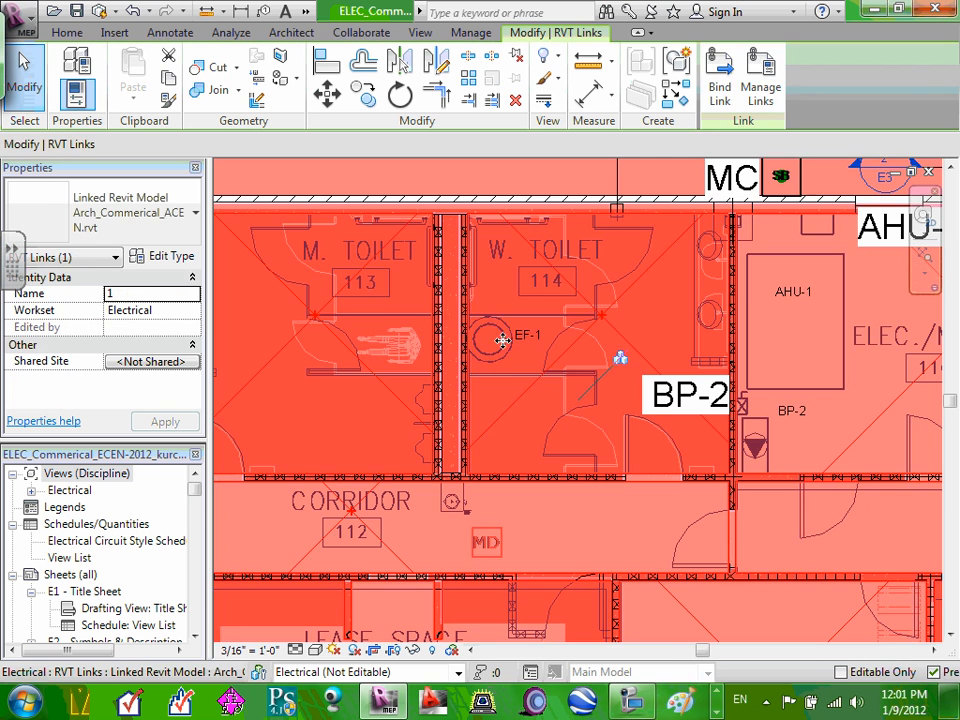
pyautogui.press('Escape')
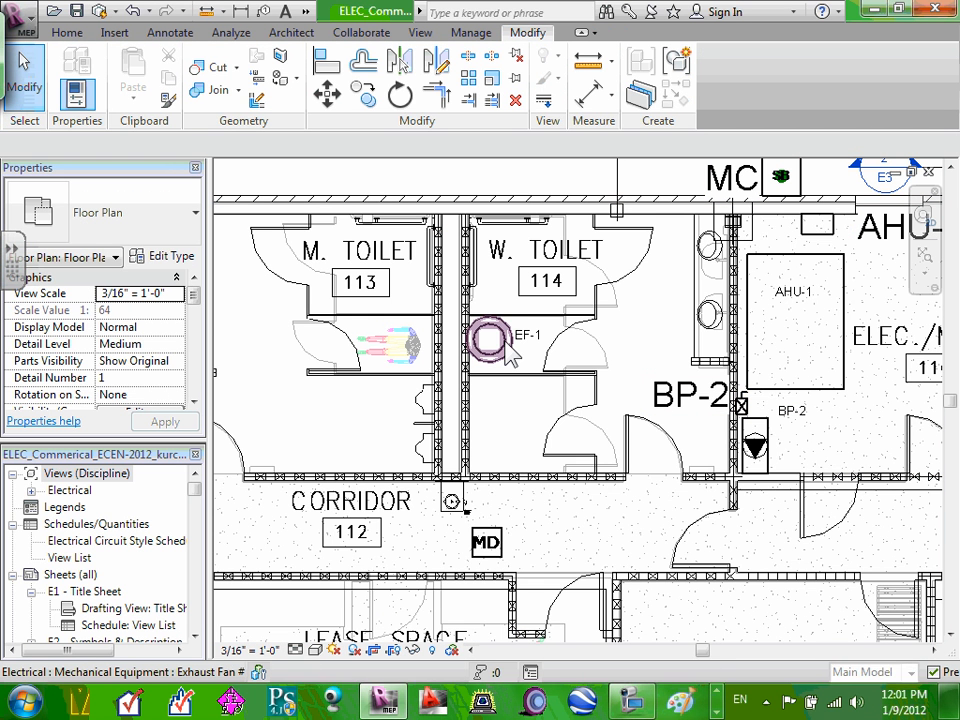
pyautogui.click(504, 346)
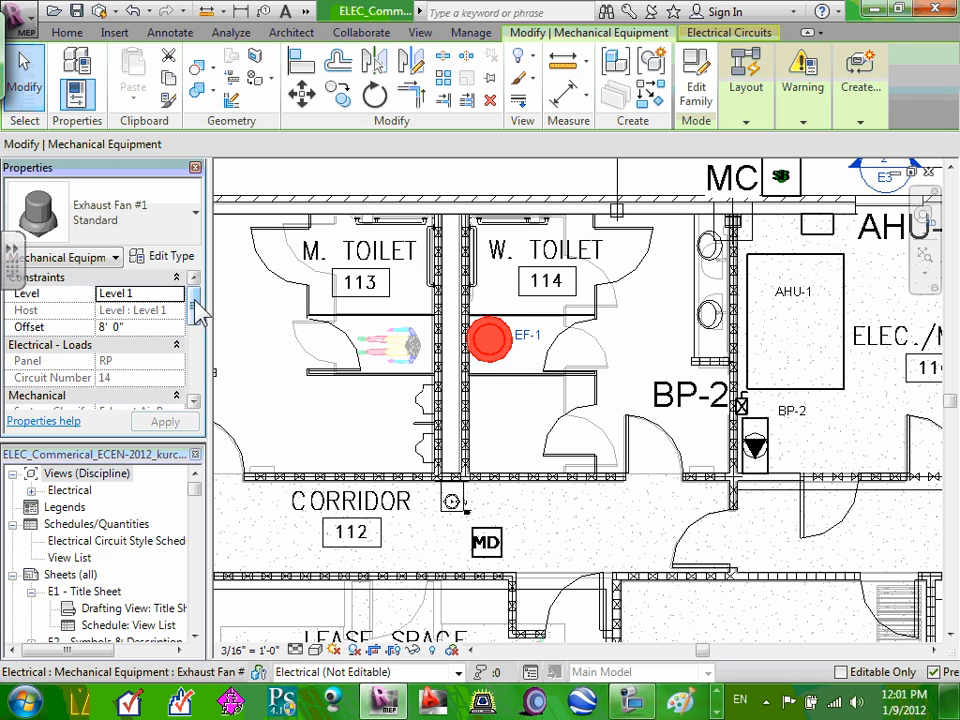
pyautogui.moveTo(195, 306); pyautogui.dragTo(193, 356)
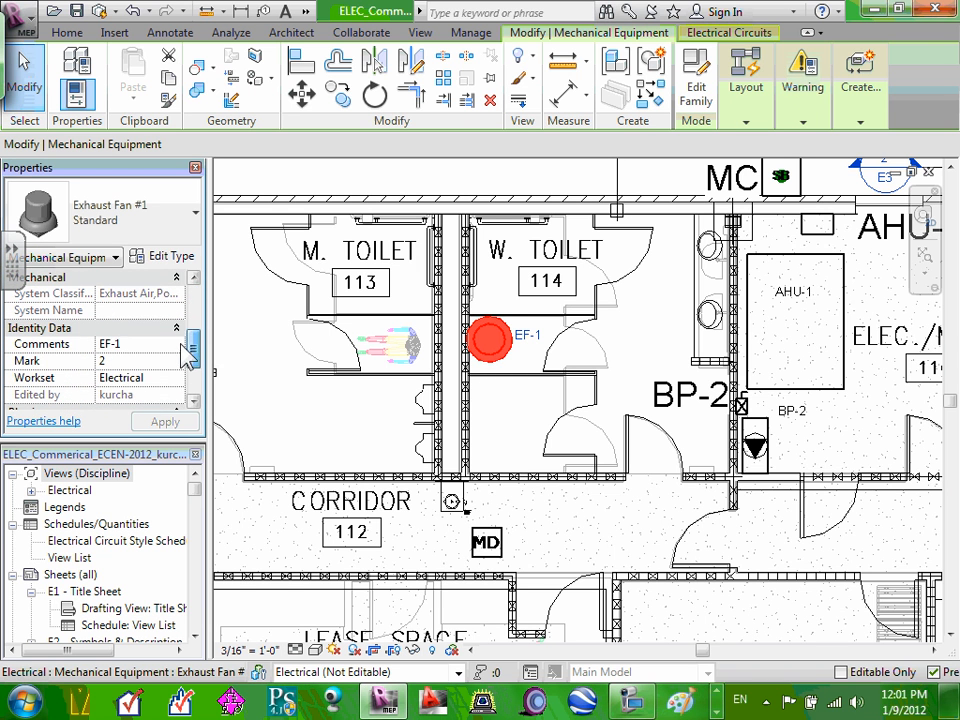
pyautogui.click(130, 344)
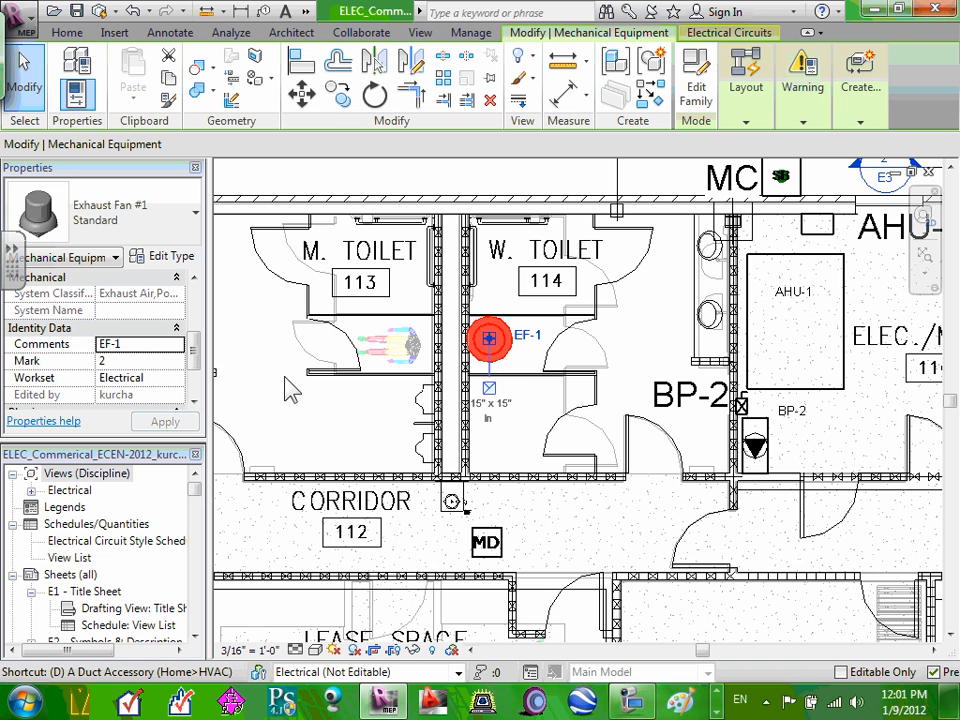
pyautogui.click(128, 344)
pyautogui.doubleClick(128, 344)
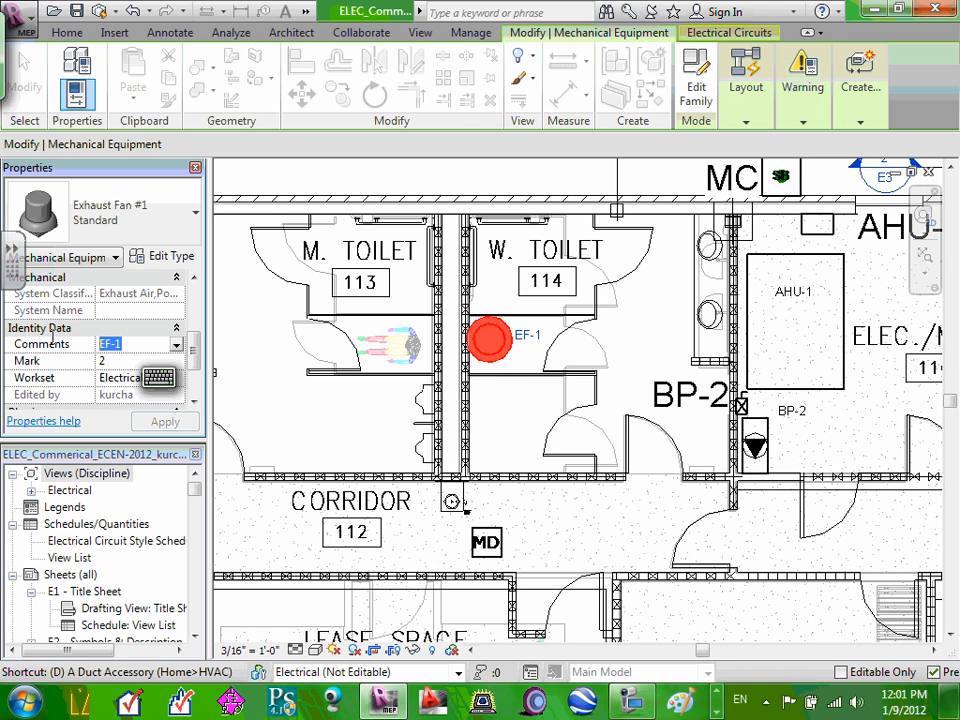
pyautogui.write('Ch')
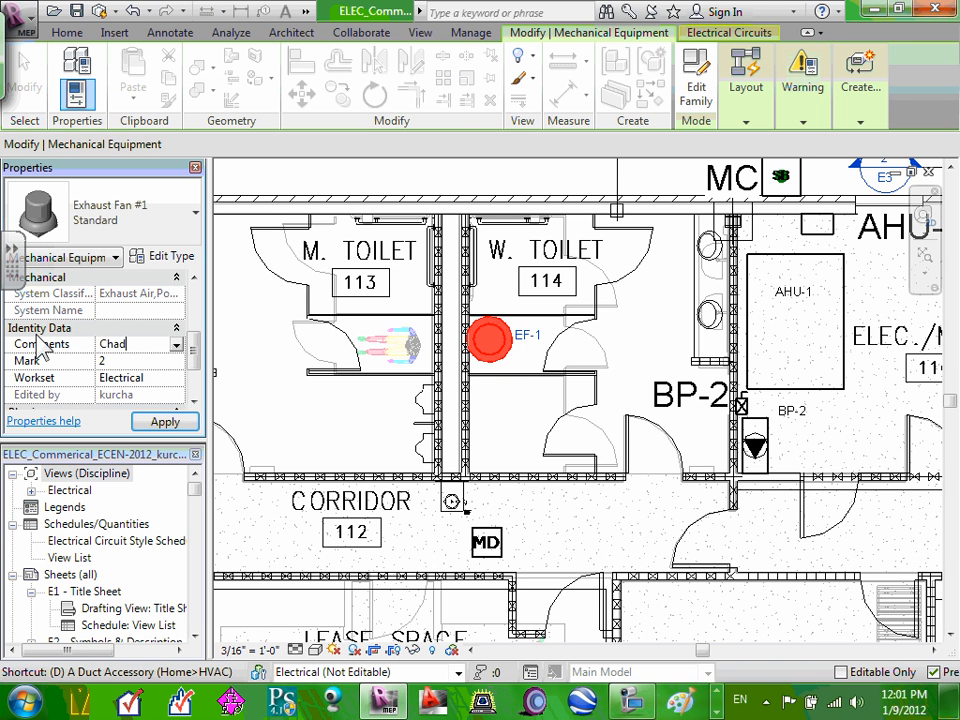
pyautogui.write('ad')
pyautogui.click(165, 421)
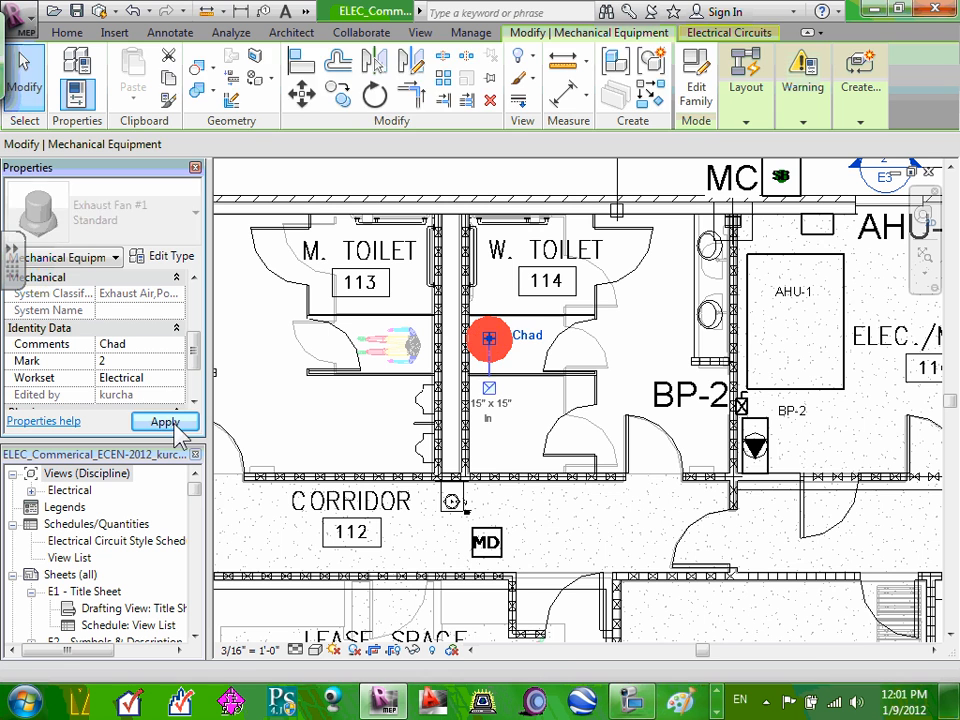
pyautogui.press('Escape')
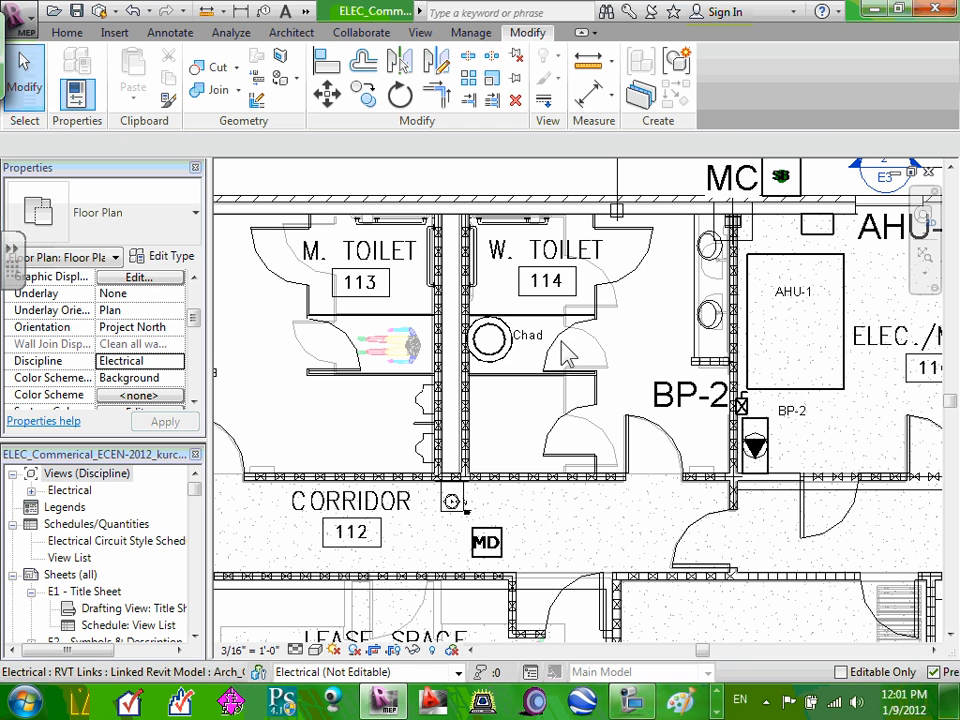
# Enter BP-1 in the Comments of the exhaust fan in W. Toilet 114, replace it with FF-1 and apply it
pyautogui.click(489, 338)
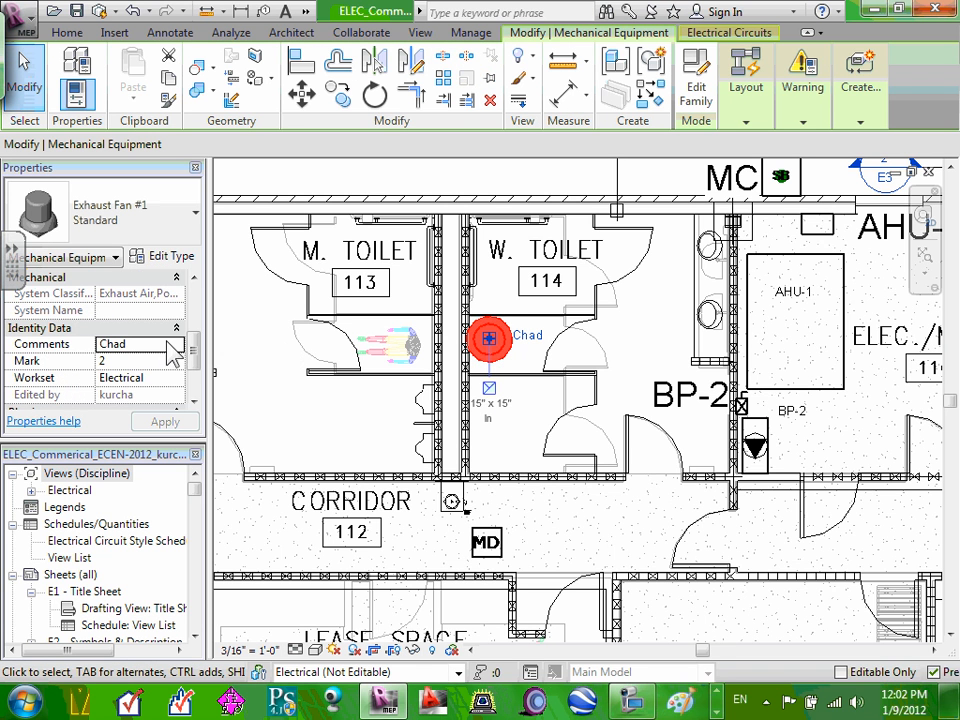
pyautogui.click(176, 347)
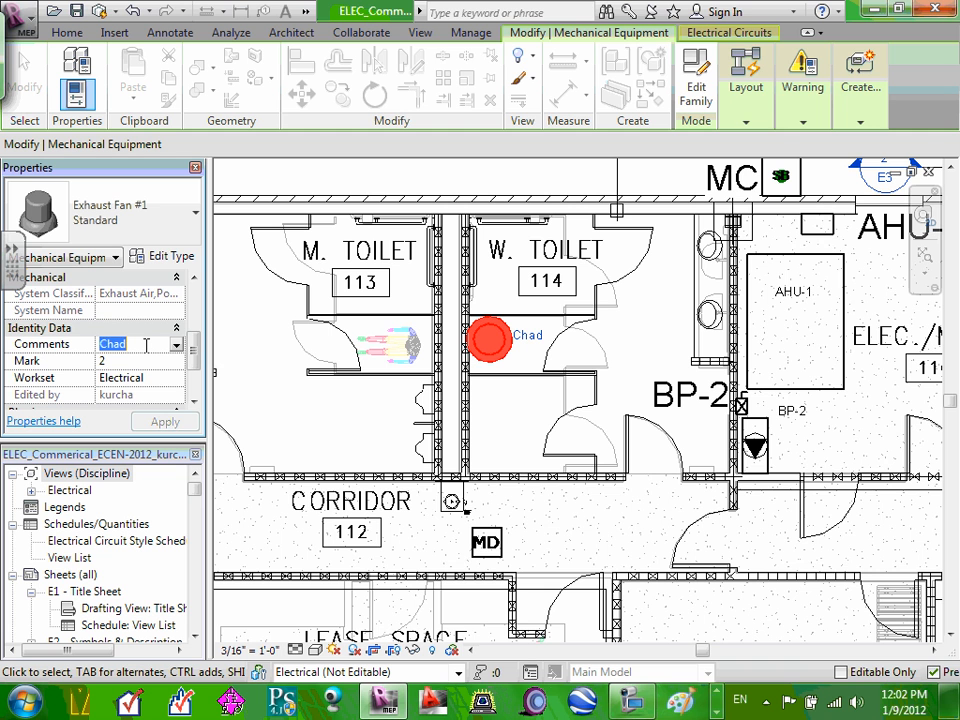
pyautogui.write('BP')
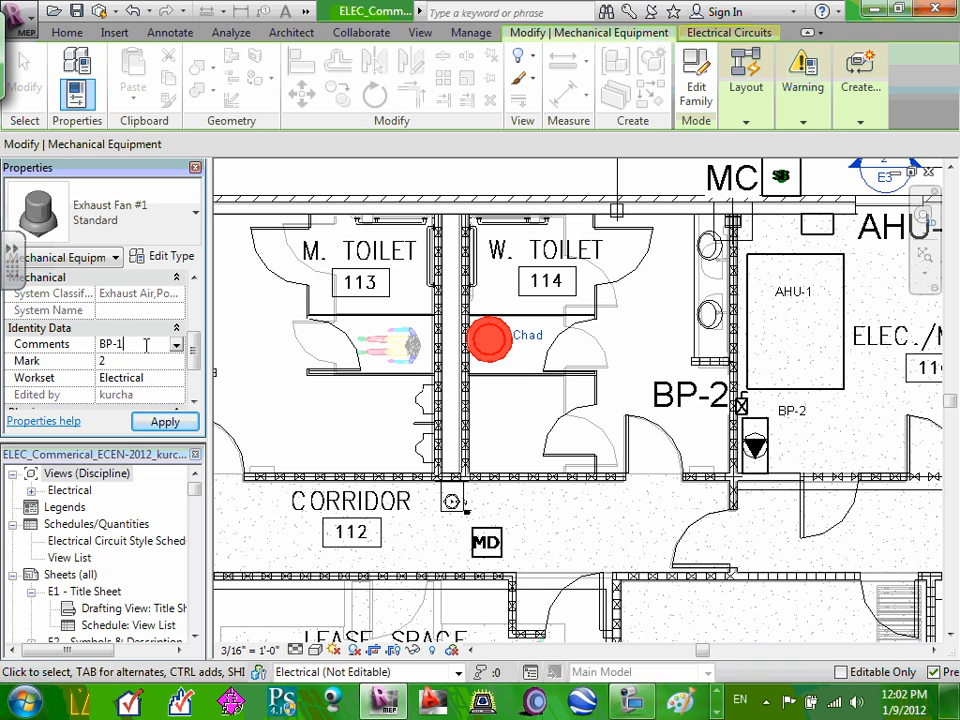
pyautogui.write('-1')
pyautogui.click(160, 360)
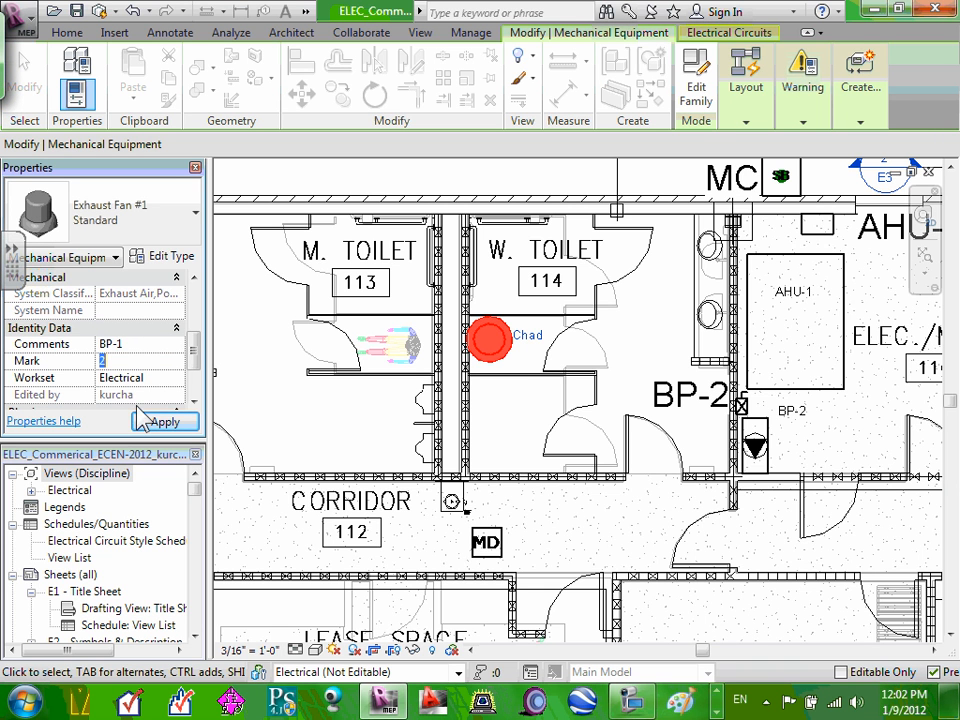
pyautogui.scroll(-3, 197, 362)
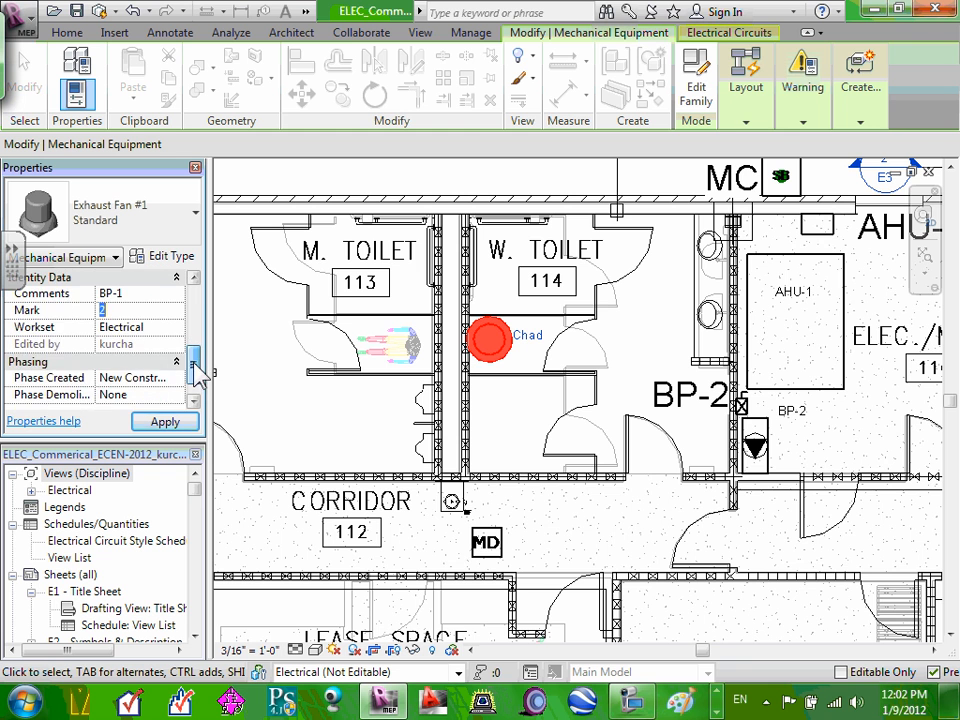
pyautogui.scroll(3, 200, 362)
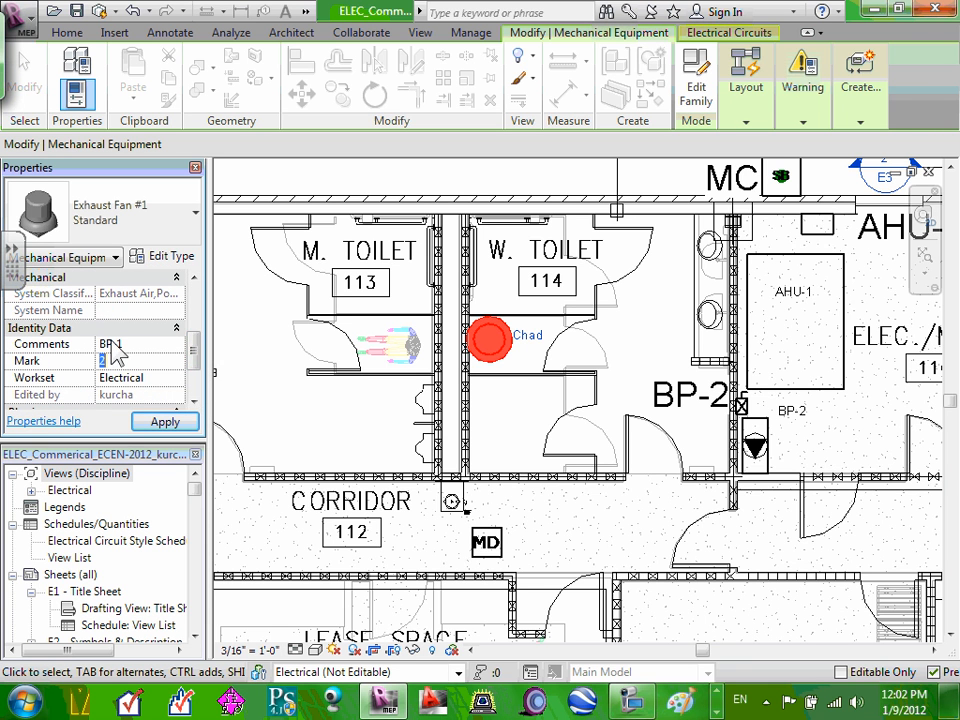
pyautogui.click(113, 343)
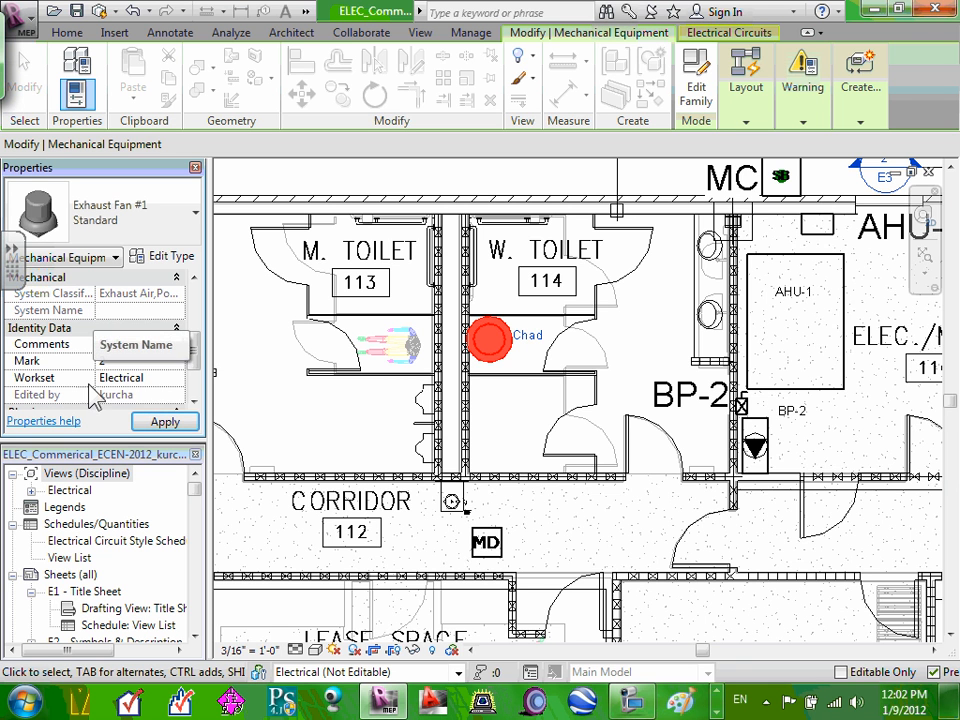
pyautogui.click(140, 343)
pyautogui.write('FF-1')
pyautogui.click(180, 422)
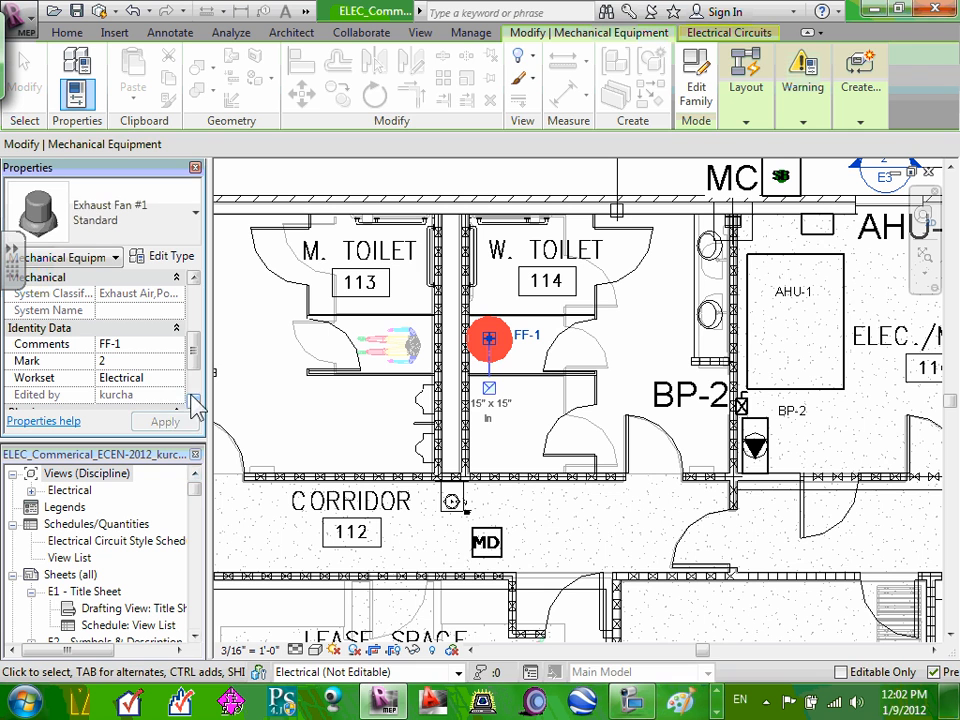
pyautogui.click(352, 420)
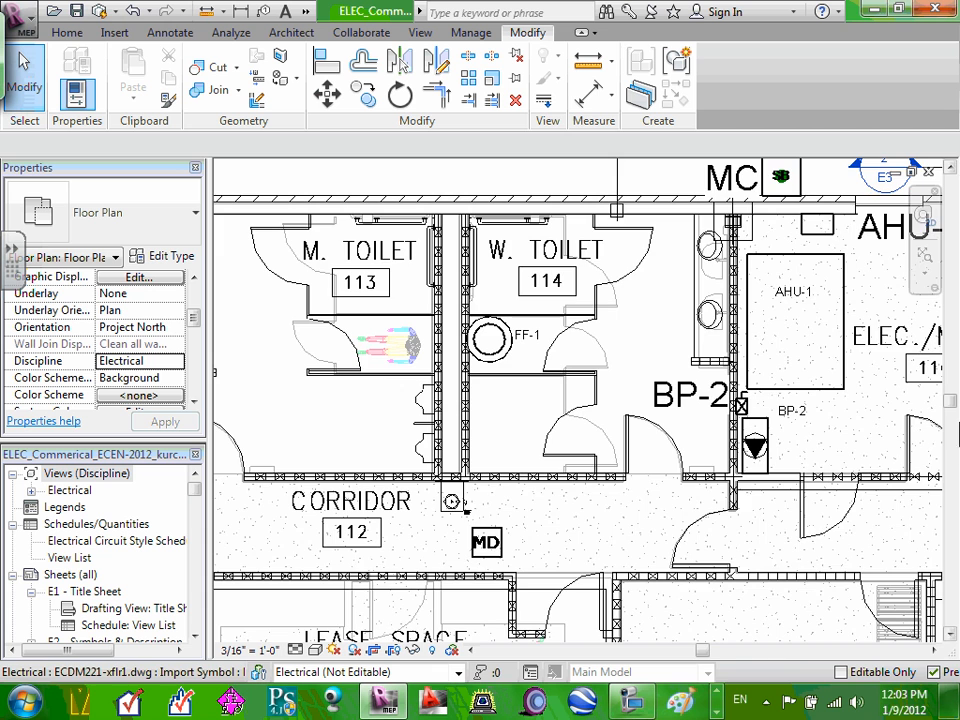
# Locate room Server 107 on the floor plan, between B. Keep 105 and Copy 106
pyautogui.scroll(-2, 940, 405)
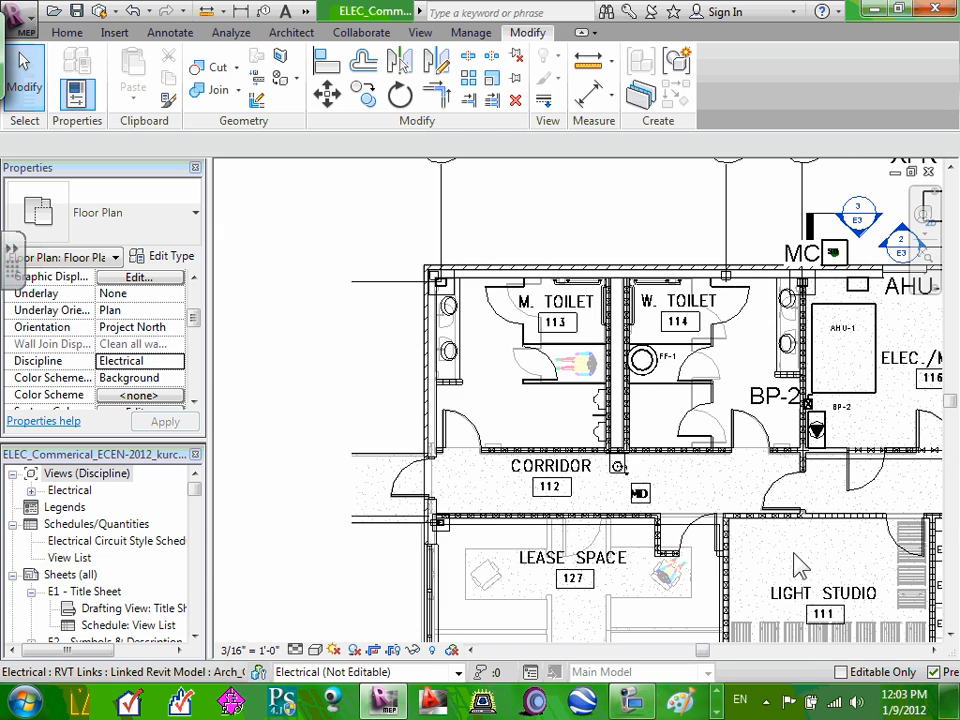
pyautogui.scroll(-1, 794, 554)
pyautogui.moveTo(832, 565); pyautogui.dragTo(620, 510, button='middle')
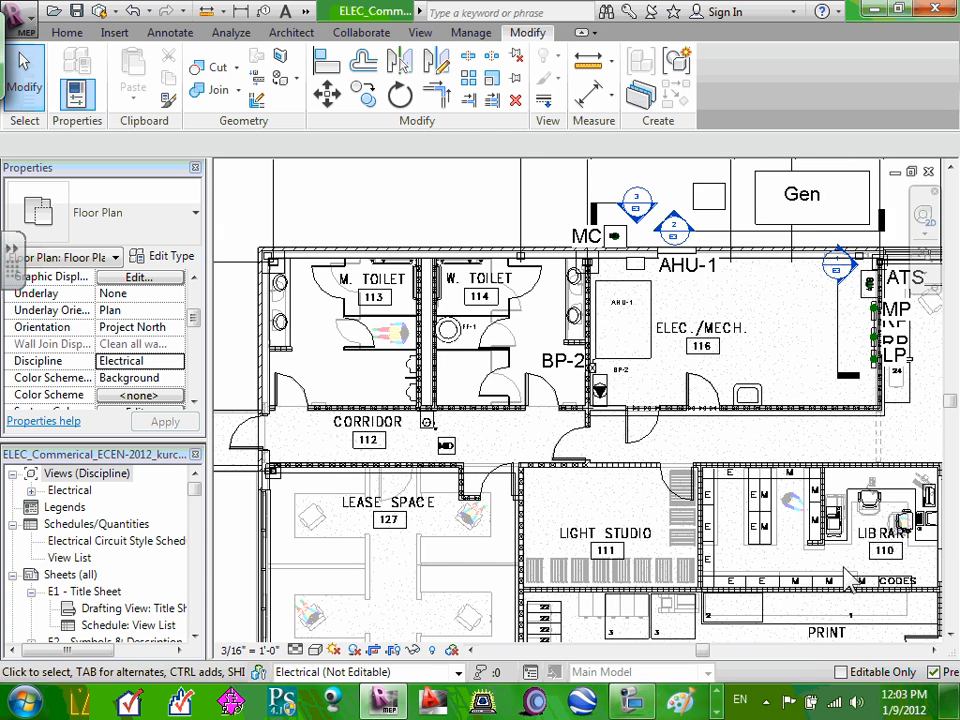
pyautogui.scroll(-3, 745, 567)
pyautogui.scroll(3, 740, 615)
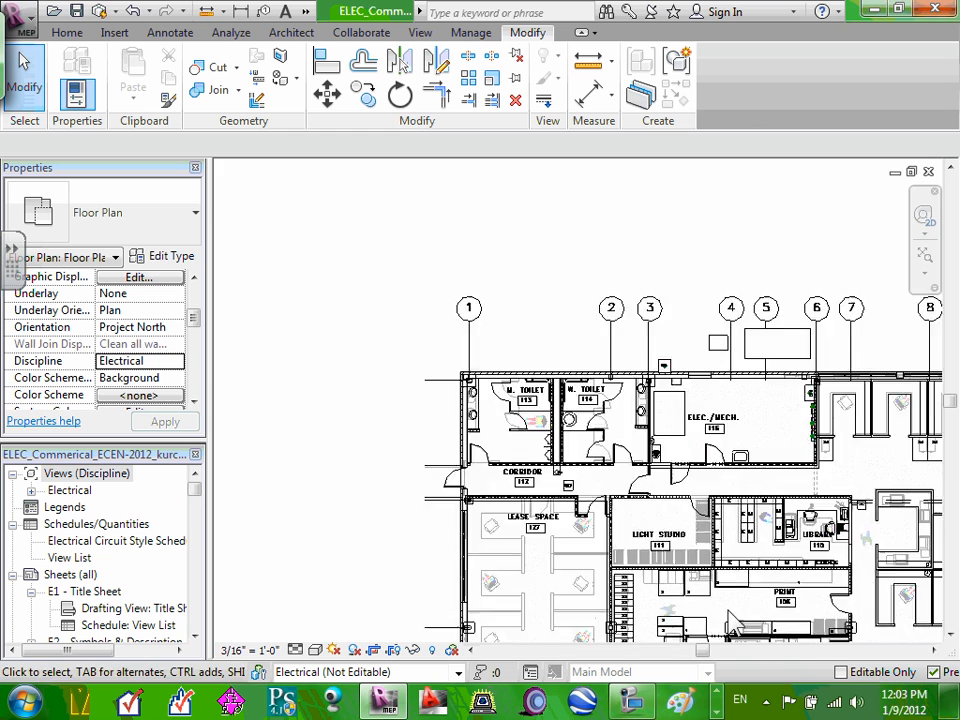
pyautogui.moveTo(740, 615); pyautogui.dragTo(657, 354, button='middle')
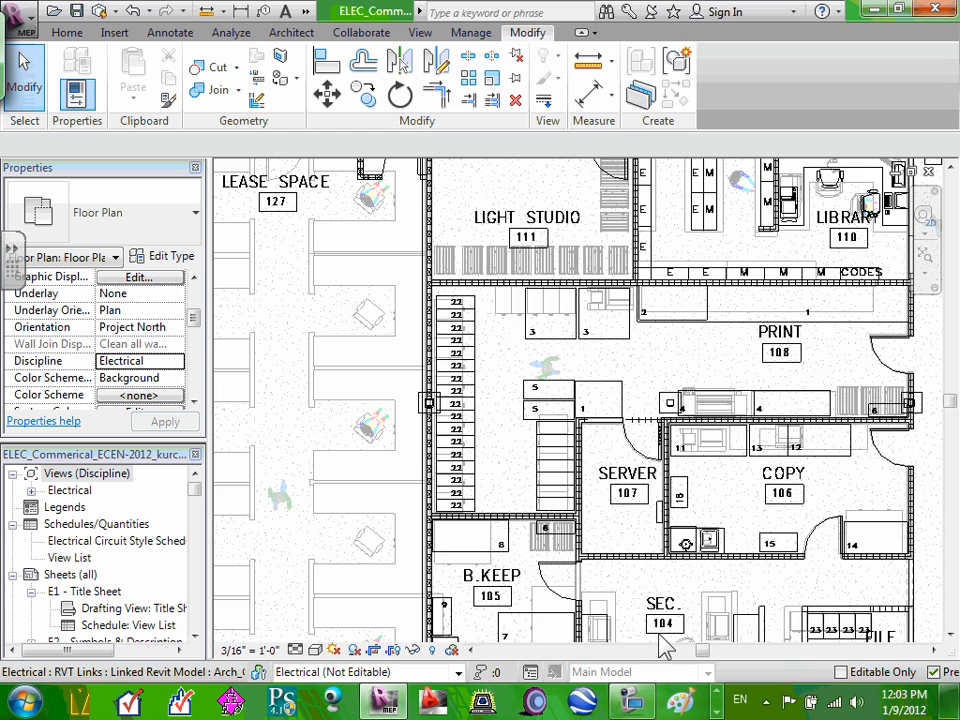
pyautogui.scroll(-1, 659, 597)
pyautogui.moveTo(665, 592); pyautogui.dragTo(643, 542, button='middle')
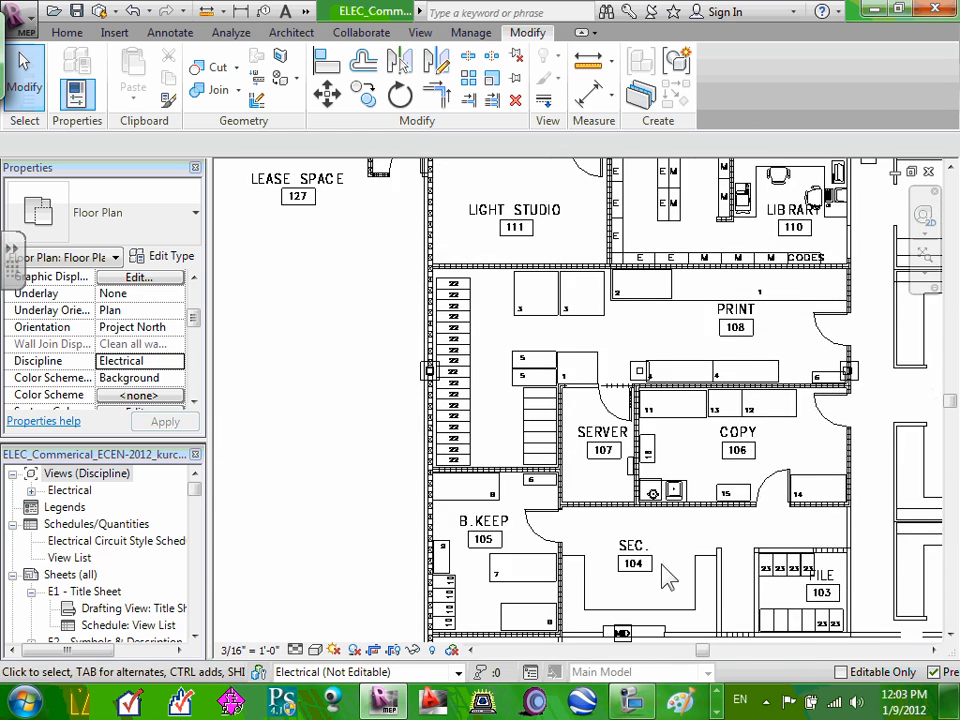
pyautogui.scroll(-1, 662, 565)
pyautogui.scroll(-1, 645, 600)
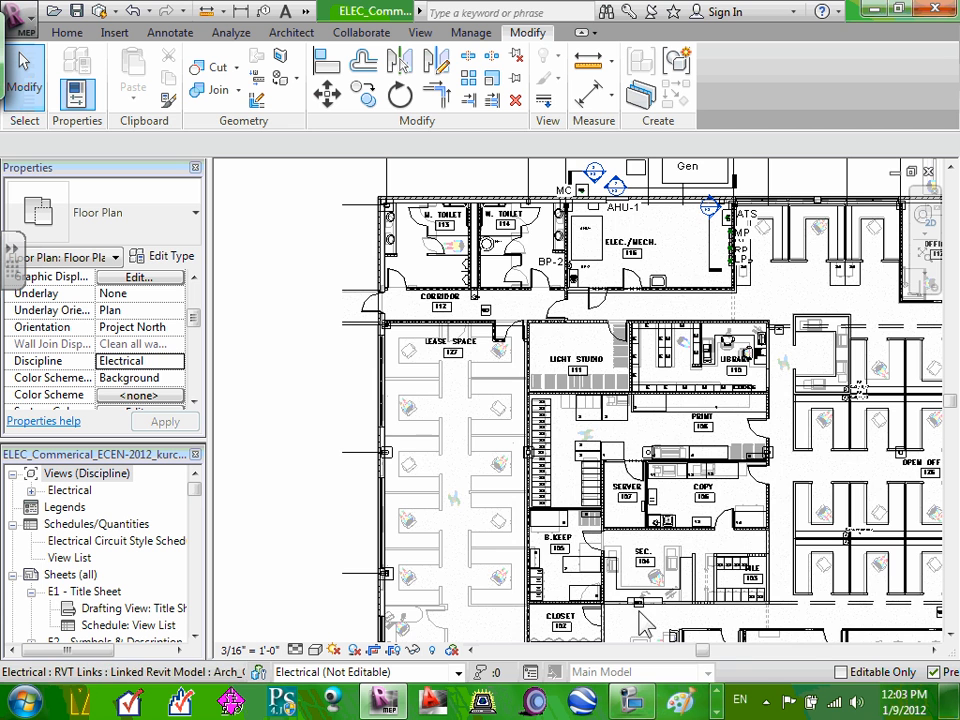
pyautogui.scroll(2, 613, 636)
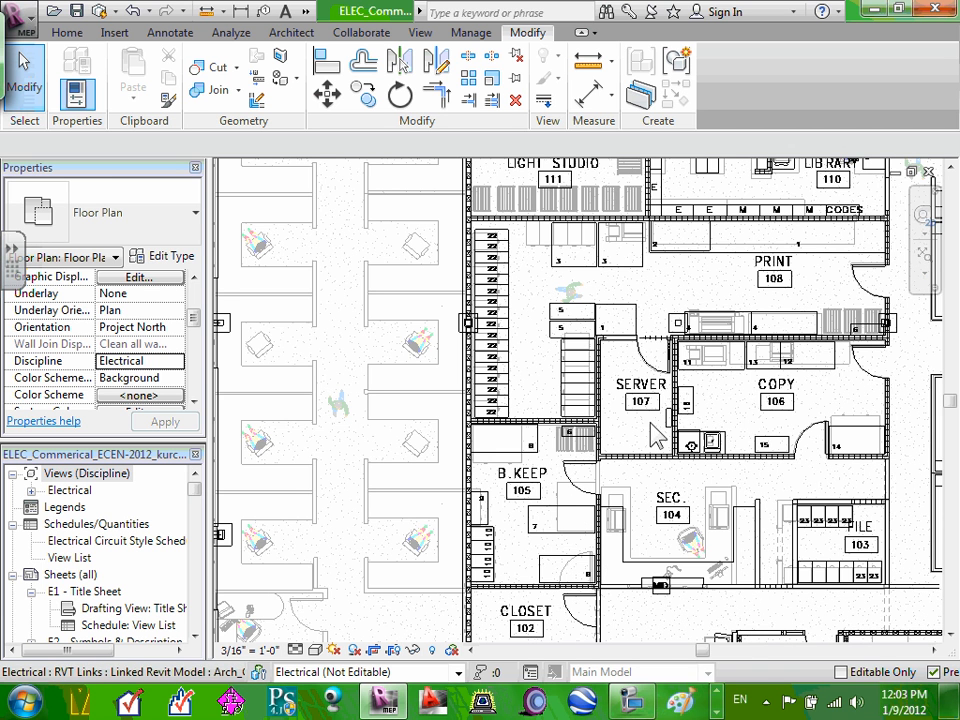
pyautogui.scroll(2, 645, 379)
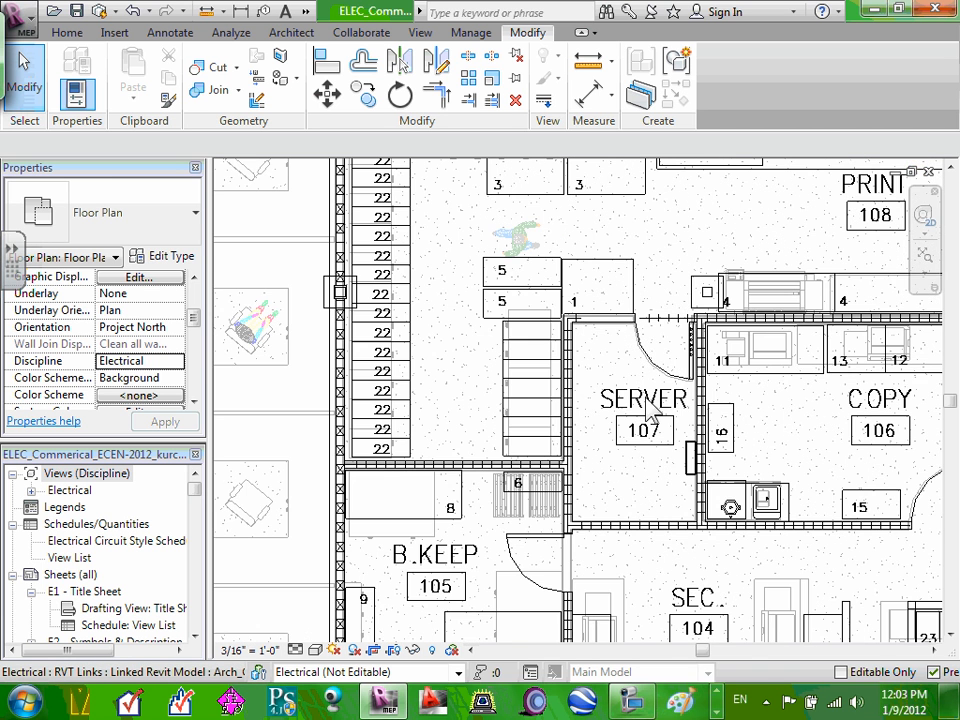
pyautogui.scroll(1, 649, 426)
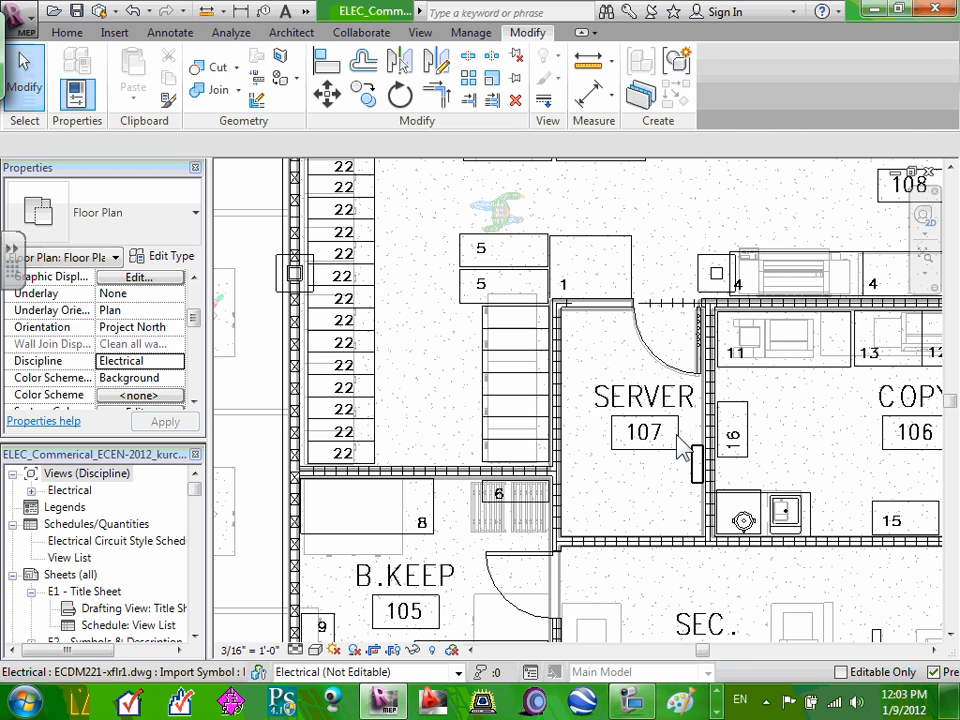
# Place a tagged File Server AC 4 x 4 mechanical equipment unit against the lower wall of Server 107
pyautogui.click(68, 33)
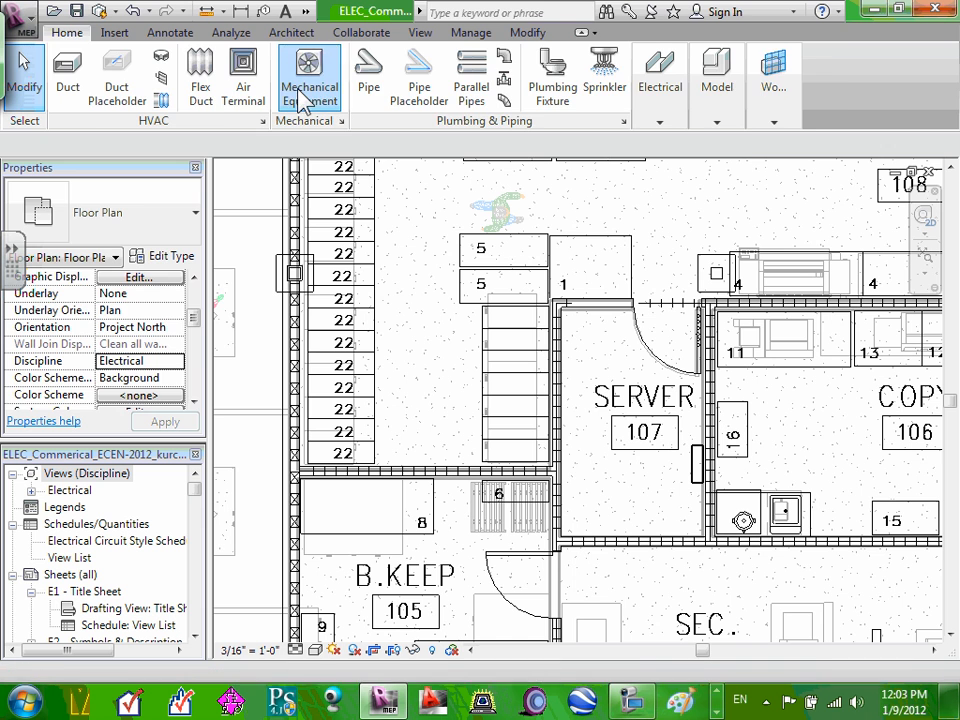
pyautogui.click(306, 98)
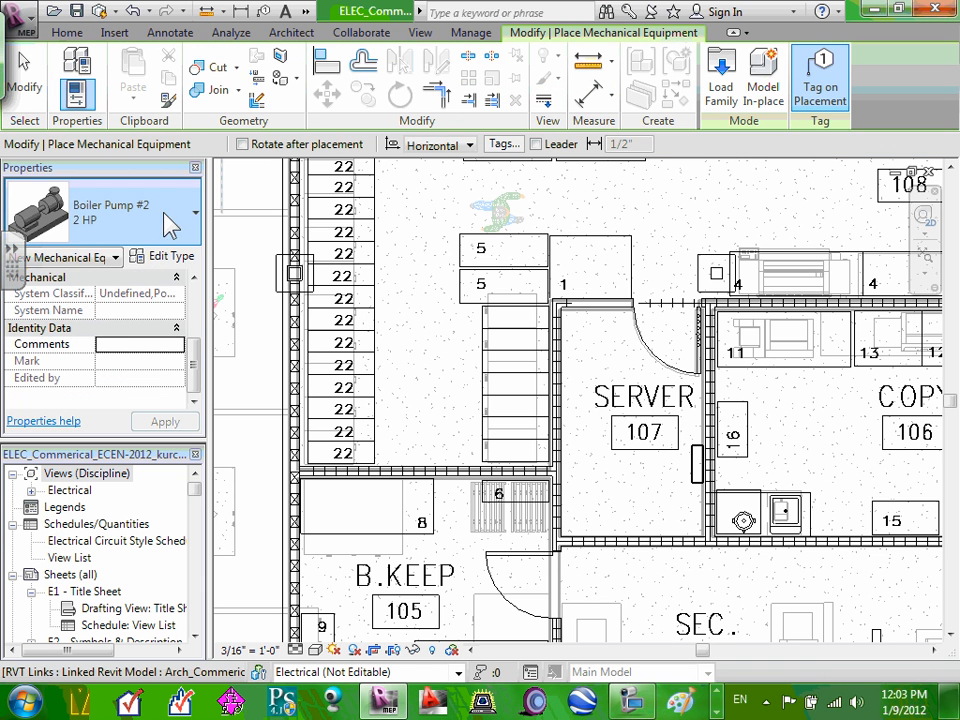
pyautogui.click(196, 215)
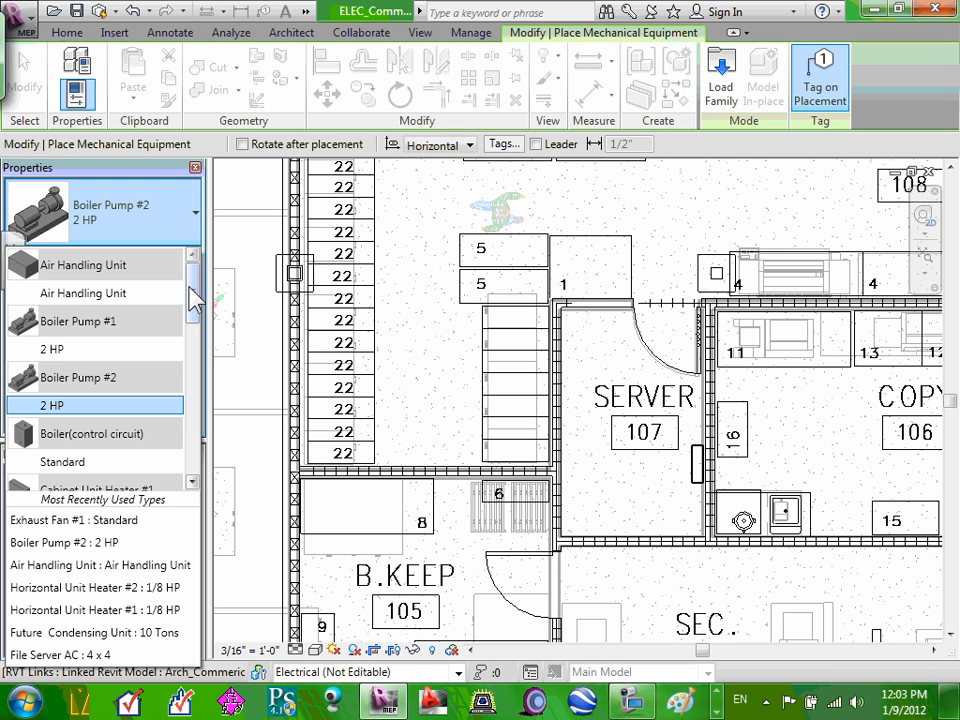
pyautogui.moveTo(189, 288)
pyautogui.mouseDown()
pyautogui.moveTo(172, 375)
pyautogui.moveTo(185, 276)
pyautogui.mouseUp()
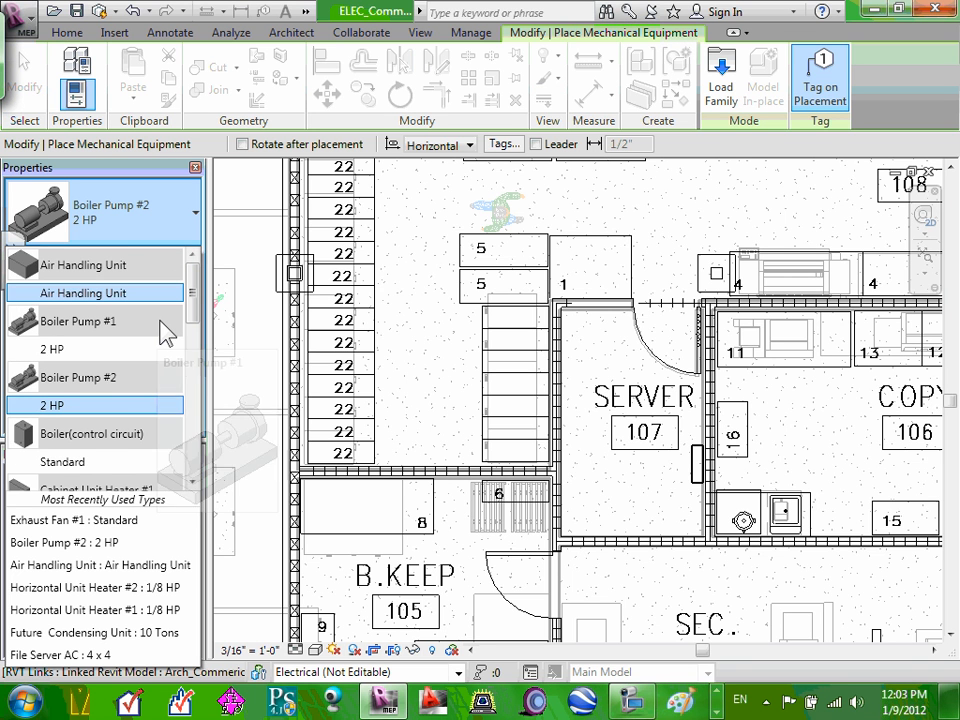
pyautogui.moveTo(192, 300); pyautogui.dragTo(194, 434)
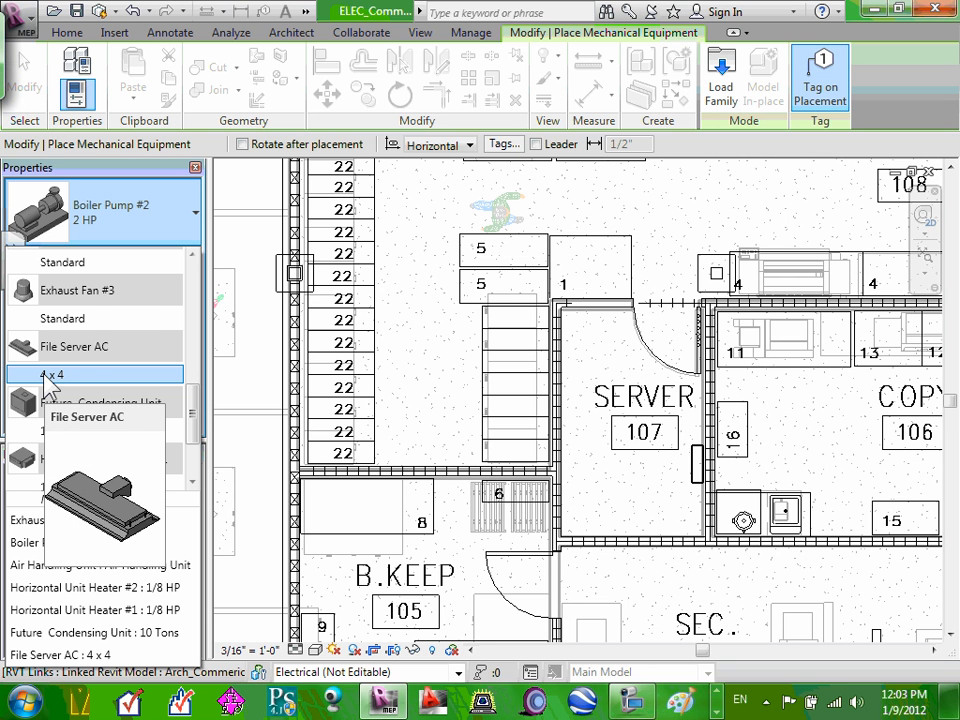
pyautogui.click(47, 376)
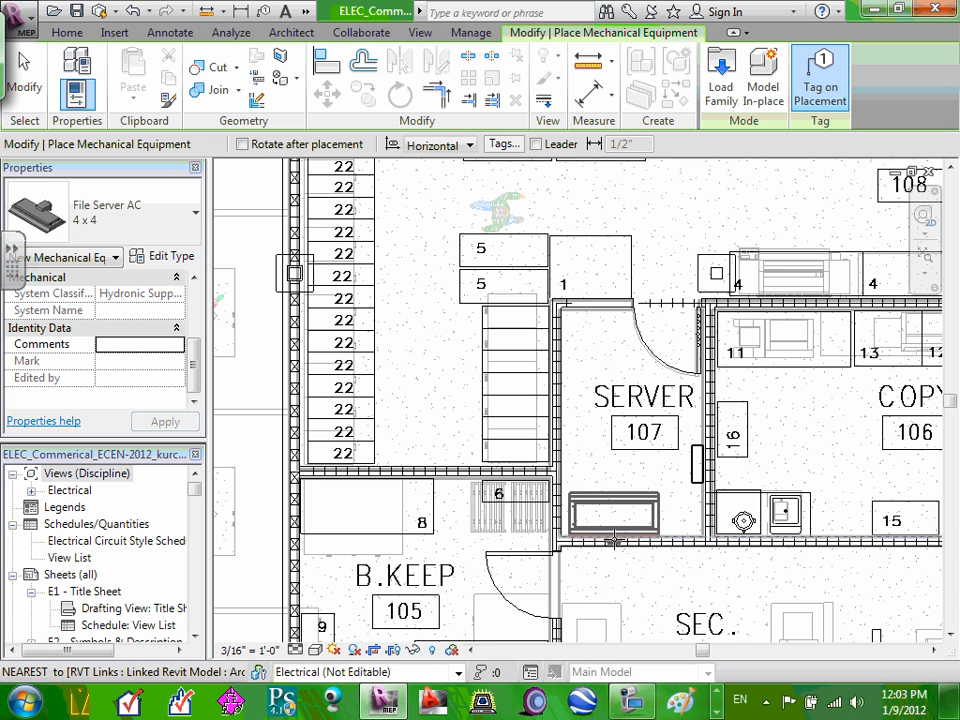
pyautogui.scroll(2, 613, 541)
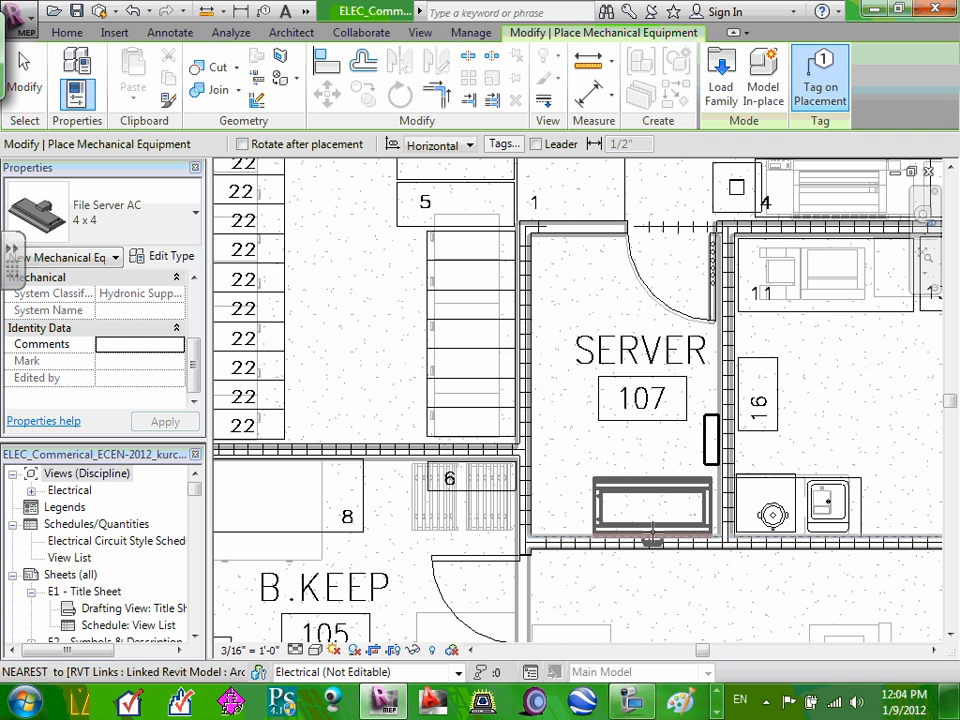
pyautogui.click(653, 533)
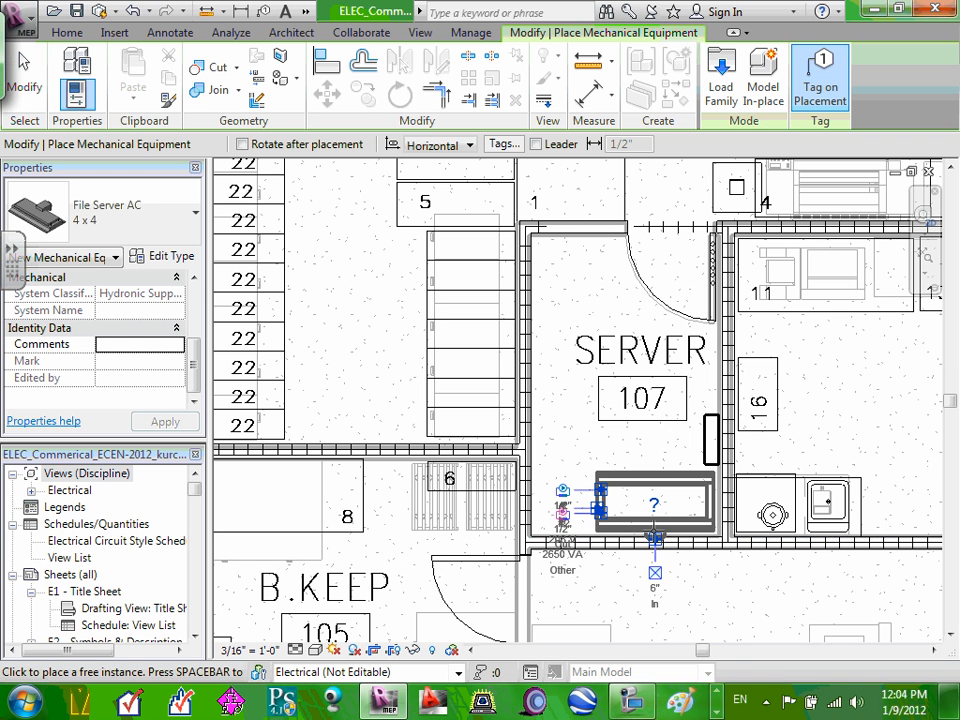
pyautogui.press('Escape')
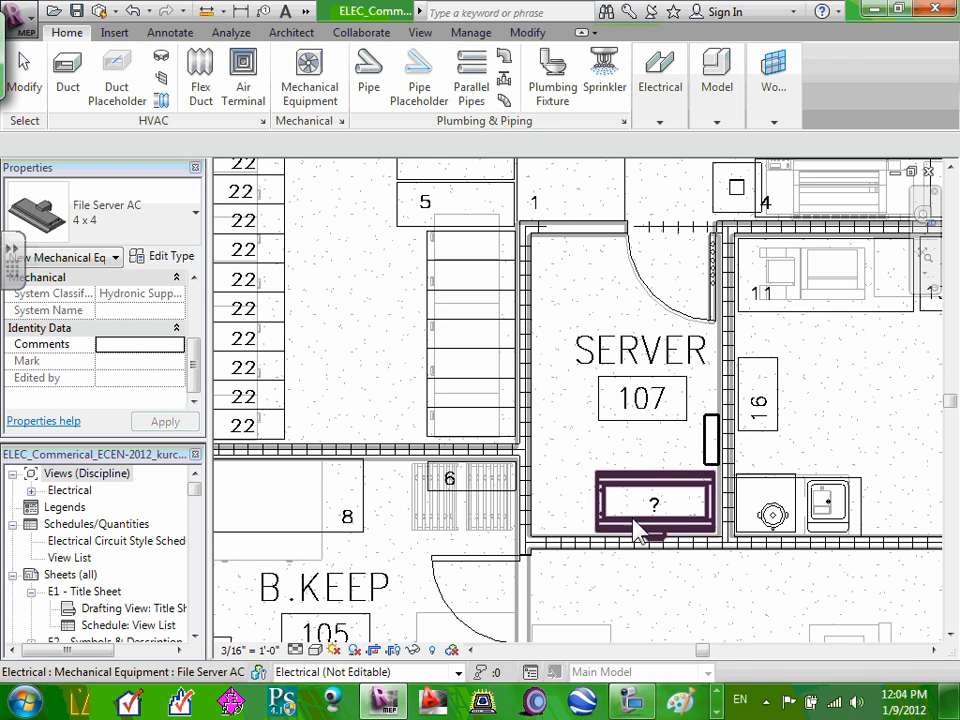
# Set the Comments of the AC unit in Server 107 to File Server AC and apply it
pyautogui.click(640, 522)
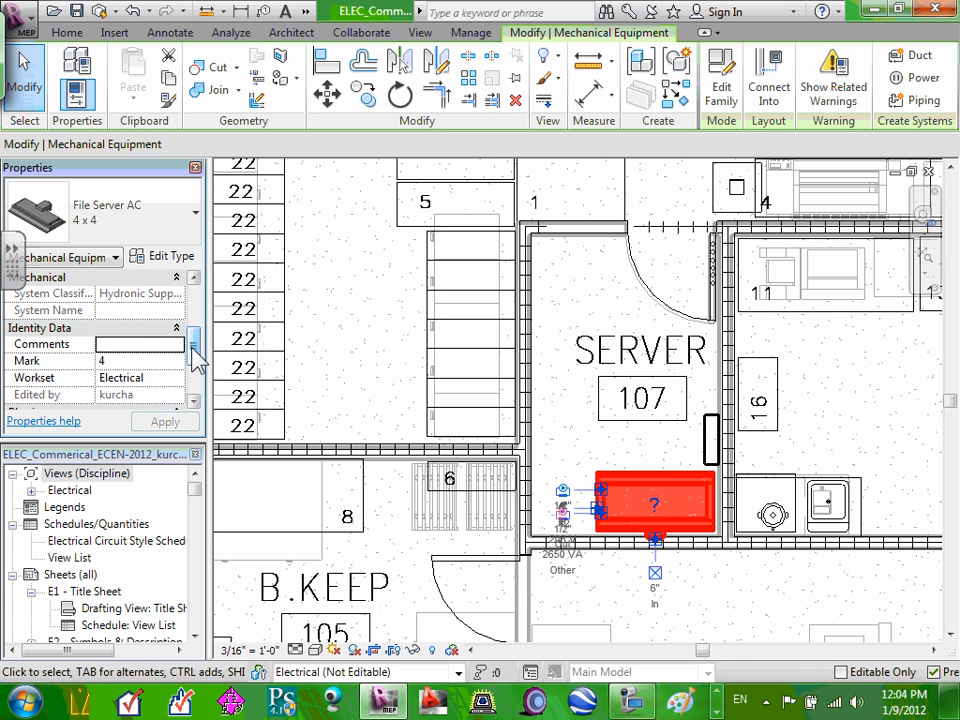
pyautogui.click(160, 345)
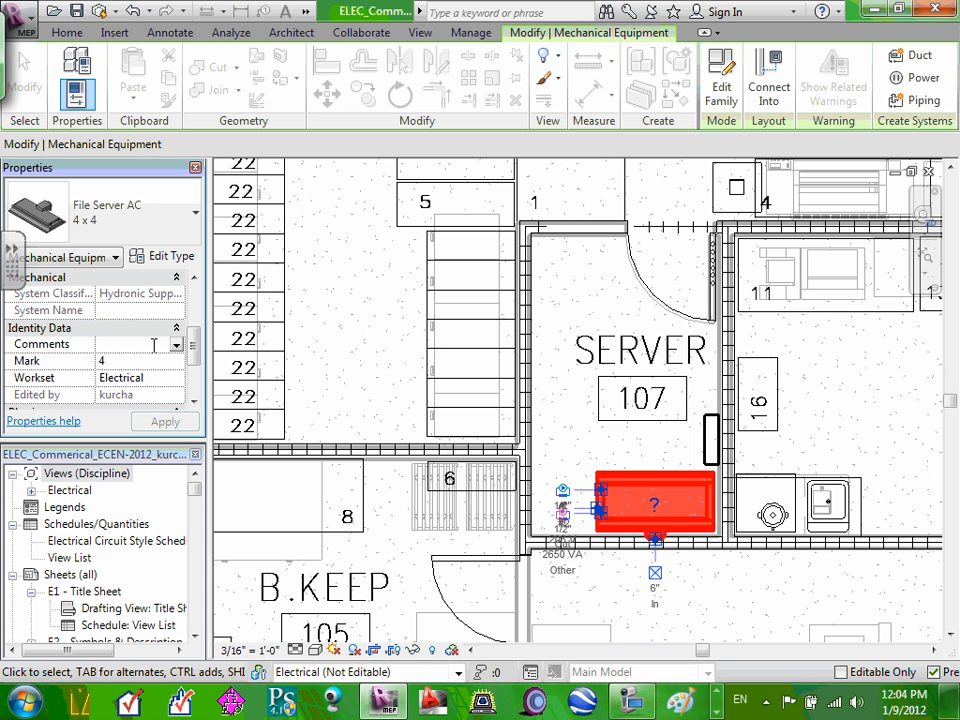
pyautogui.write('File Server AC')
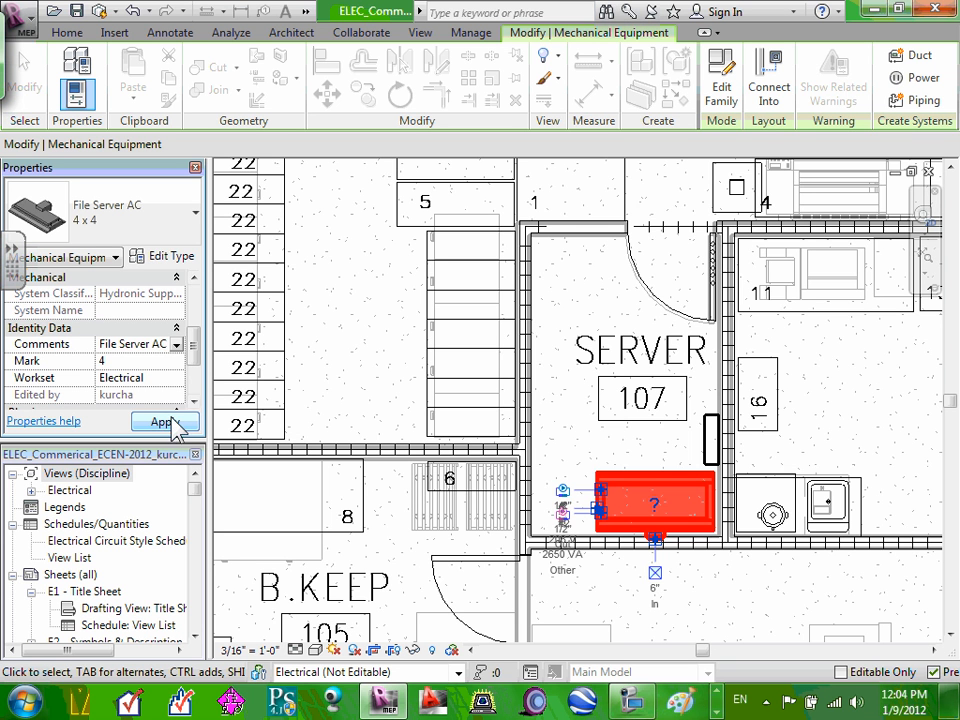
pyautogui.click(197, 417)
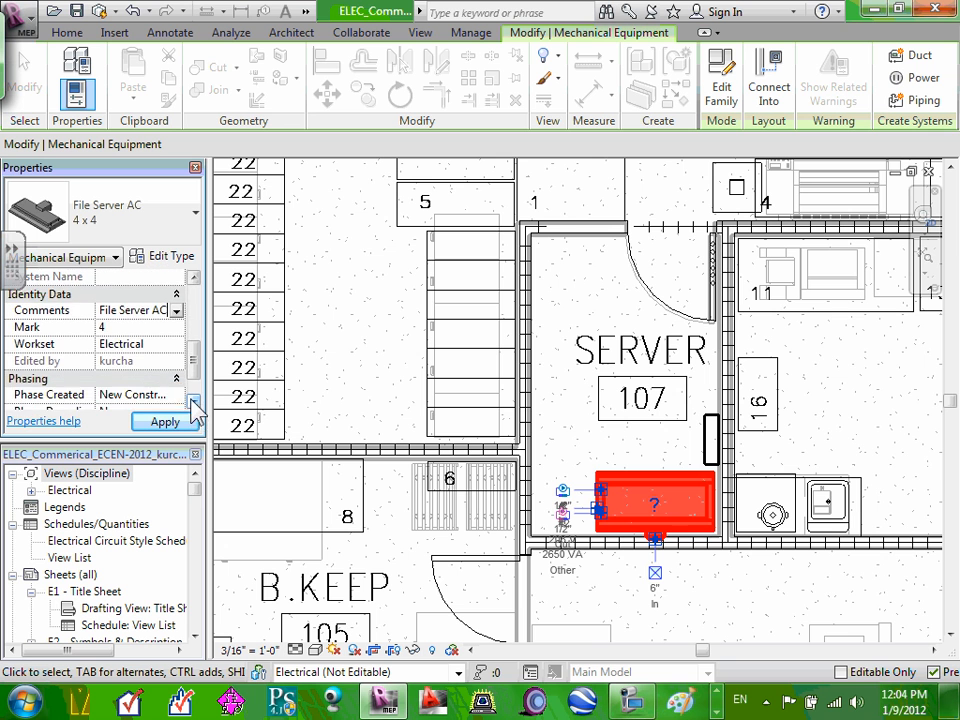
pyautogui.moveTo(197, 360)
pyautogui.mouseDown()
pyautogui.moveTo(197, 386)
pyautogui.moveTo(197, 360)
pyautogui.mouseUp()
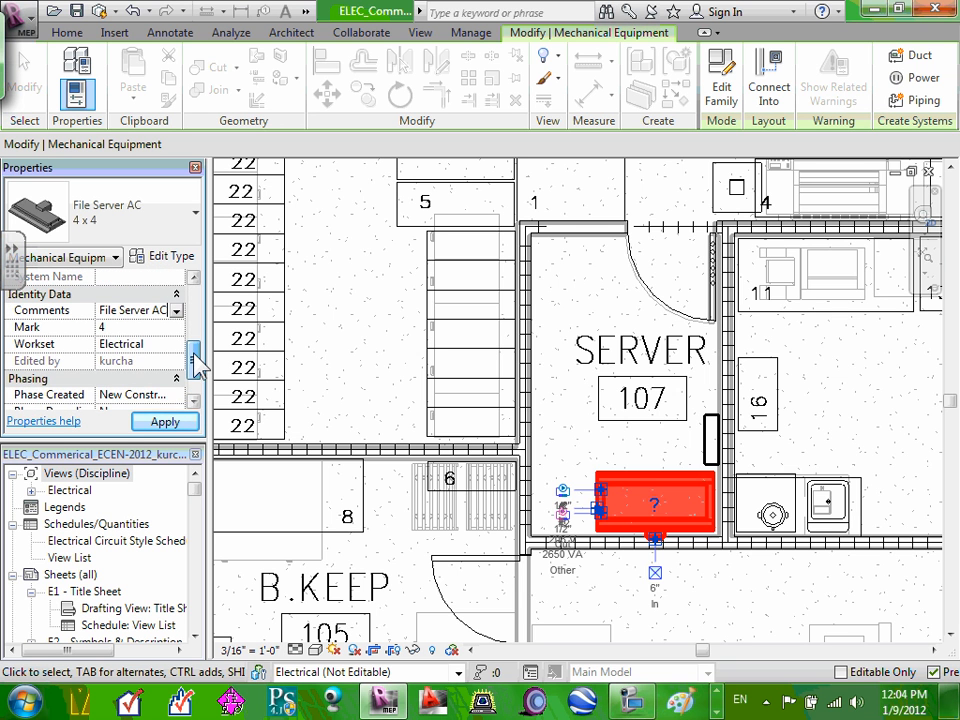
pyautogui.click(194, 278)
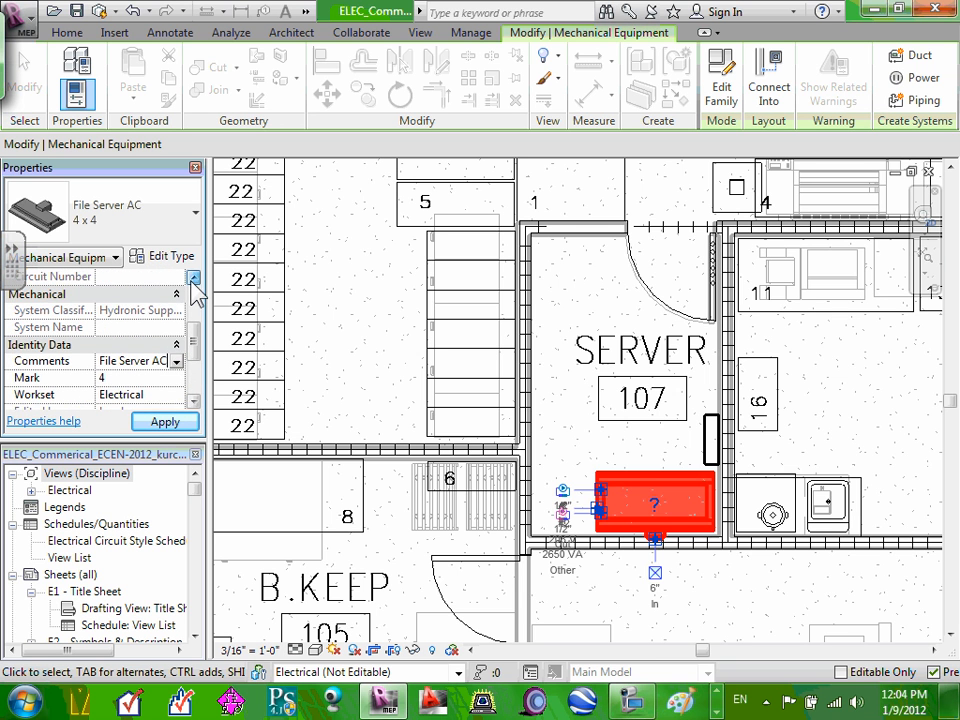
pyautogui.click(177, 294)
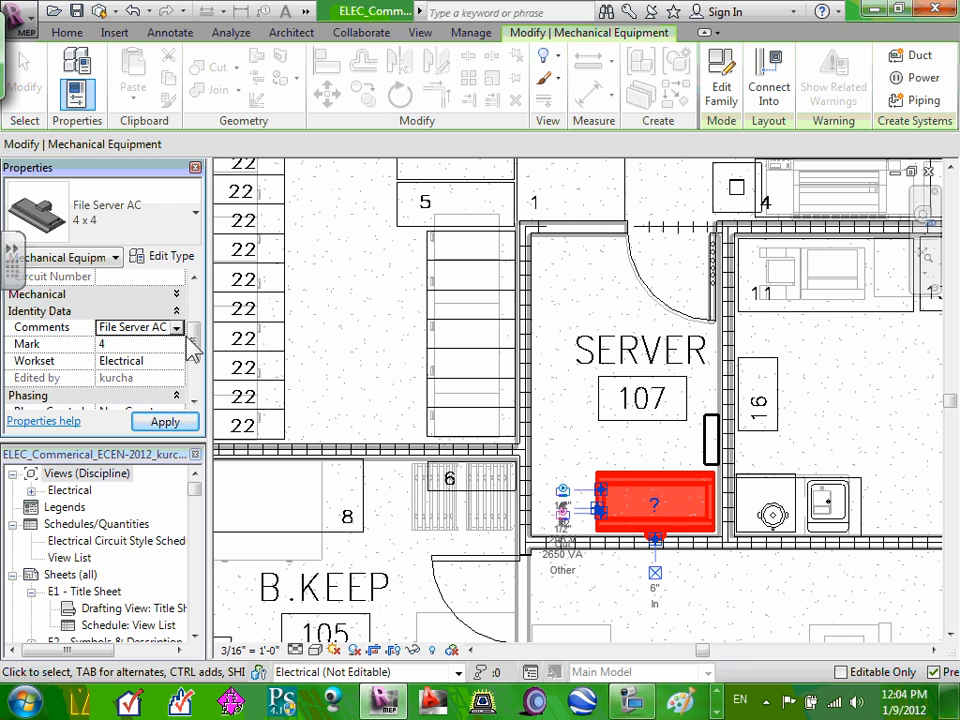
pyautogui.moveTo(197, 349); pyautogui.dragTo(171, 420)
pyautogui.click(166, 425)
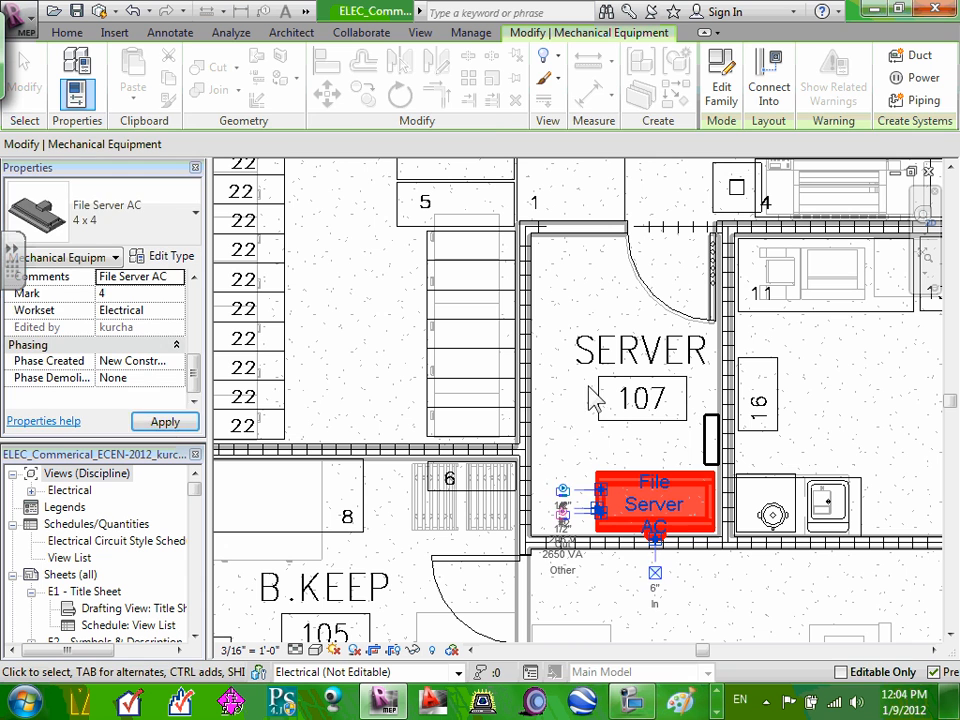
pyautogui.press('Escape')
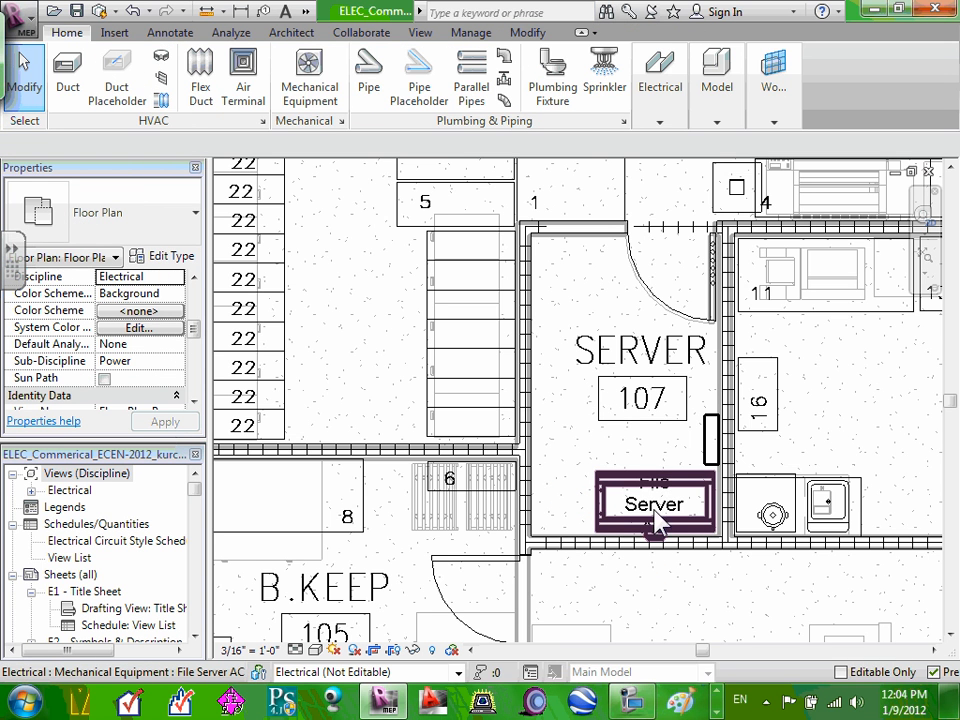
pyautogui.click(655, 518)
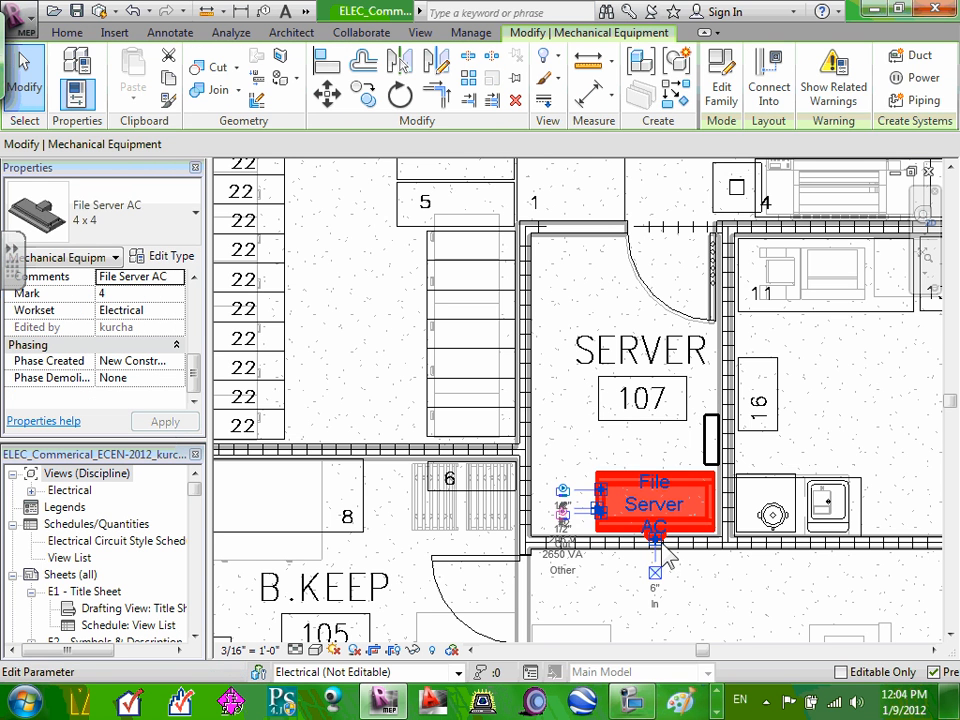
pyautogui.press('Escape')
# Set the offset of the File Server AC unit from Level 1 to 8' 0" and apply it
pyautogui.scroll(2, 656, 542)
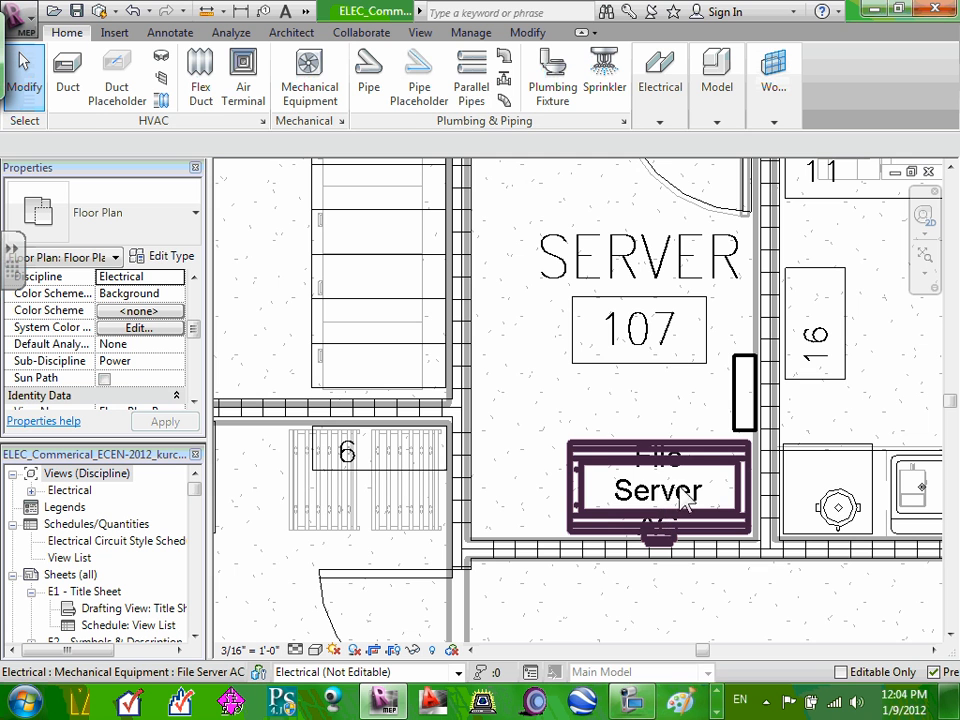
pyautogui.click(594, 467)
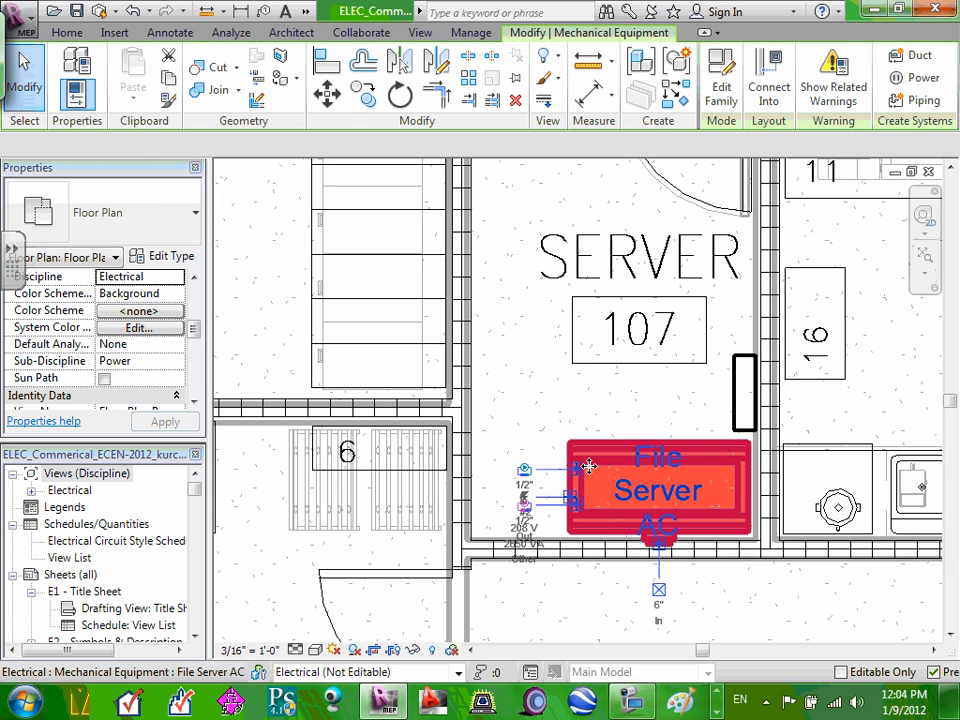
pyautogui.moveTo(193, 375); pyautogui.dragTo(197, 300)
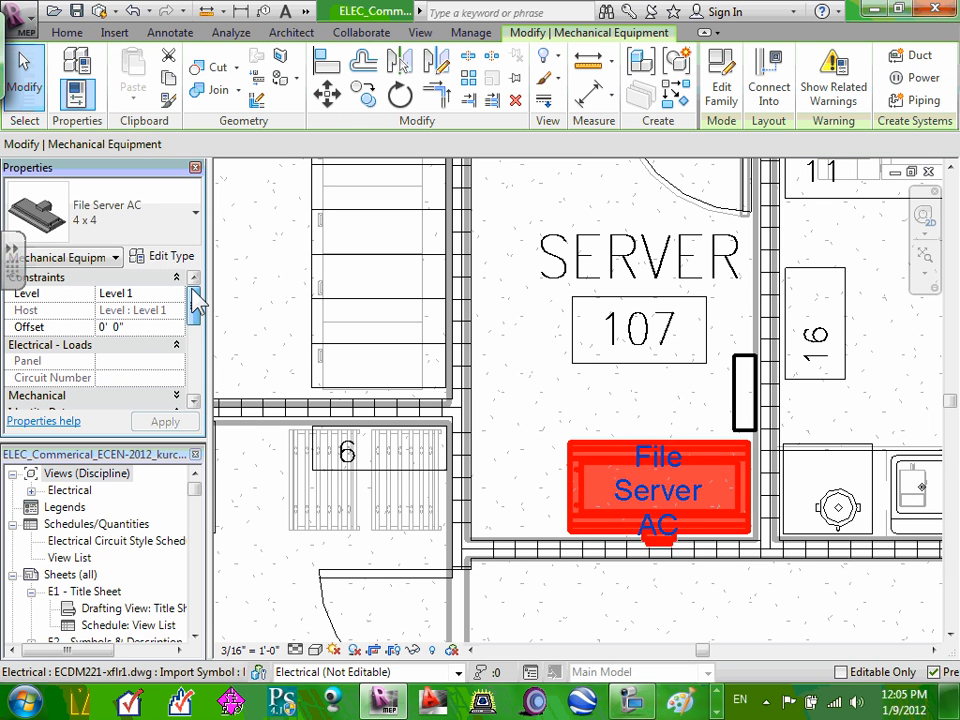
pyautogui.click(103, 327)
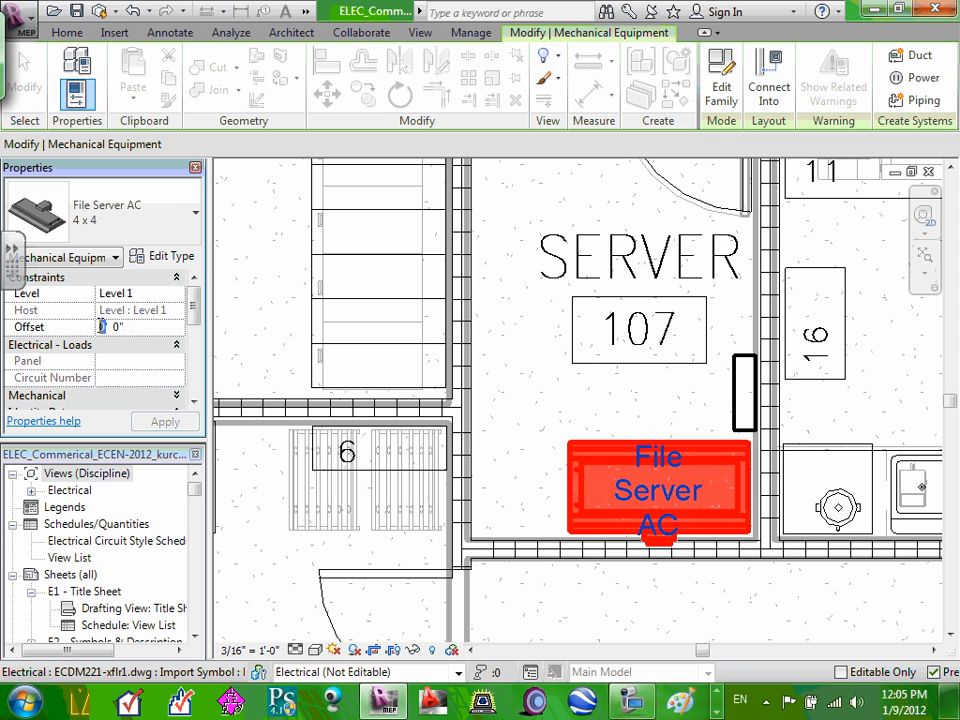
pyautogui.write('8')
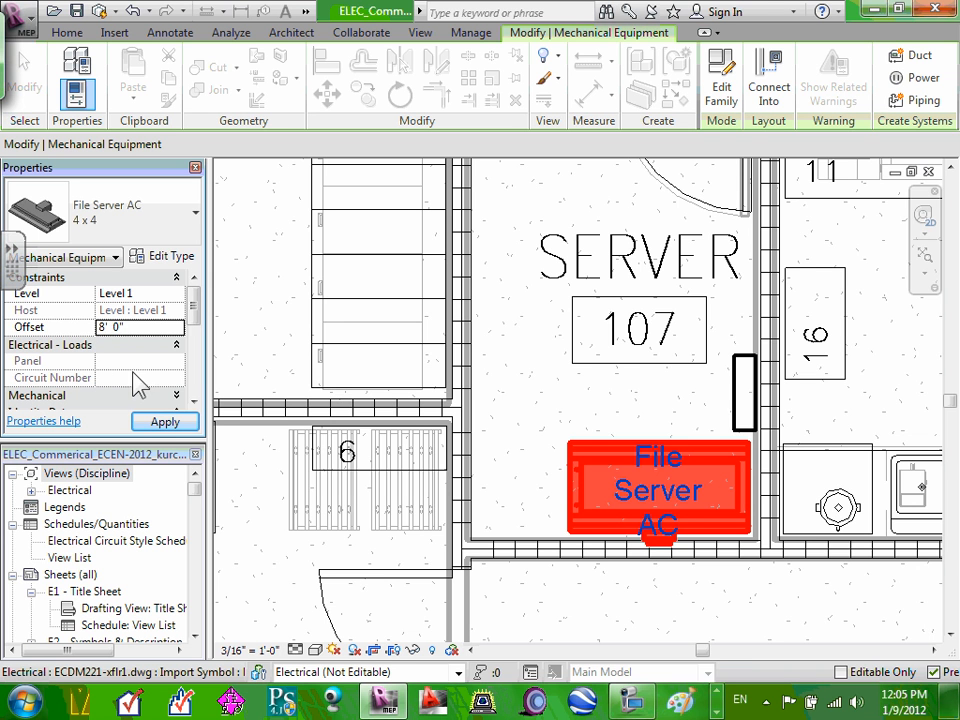
pyautogui.click(156, 423)
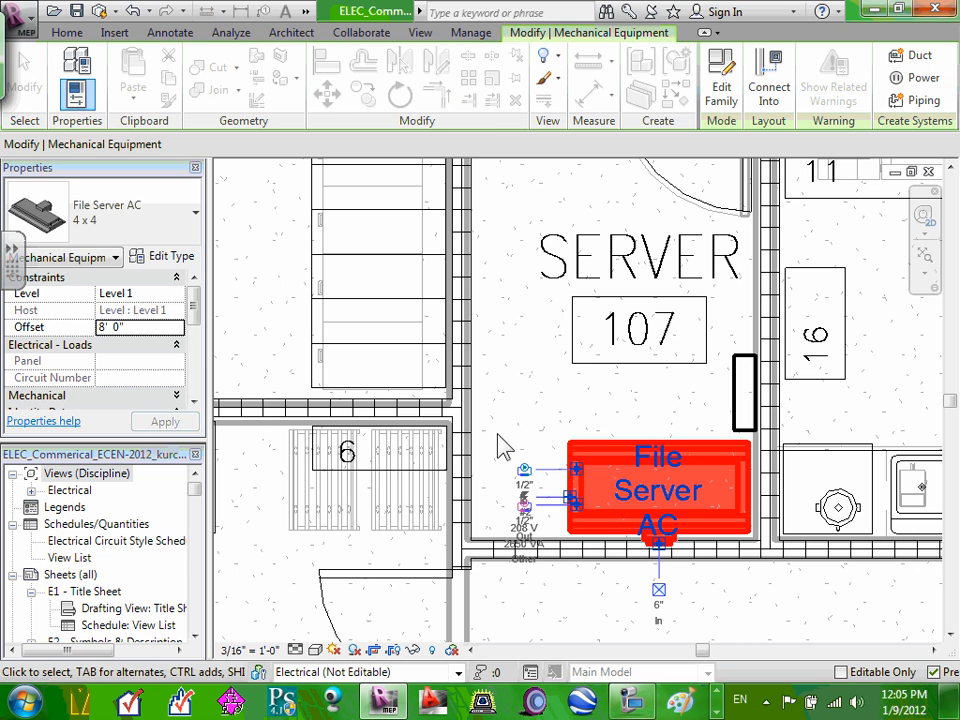
pyautogui.click(595, 403)
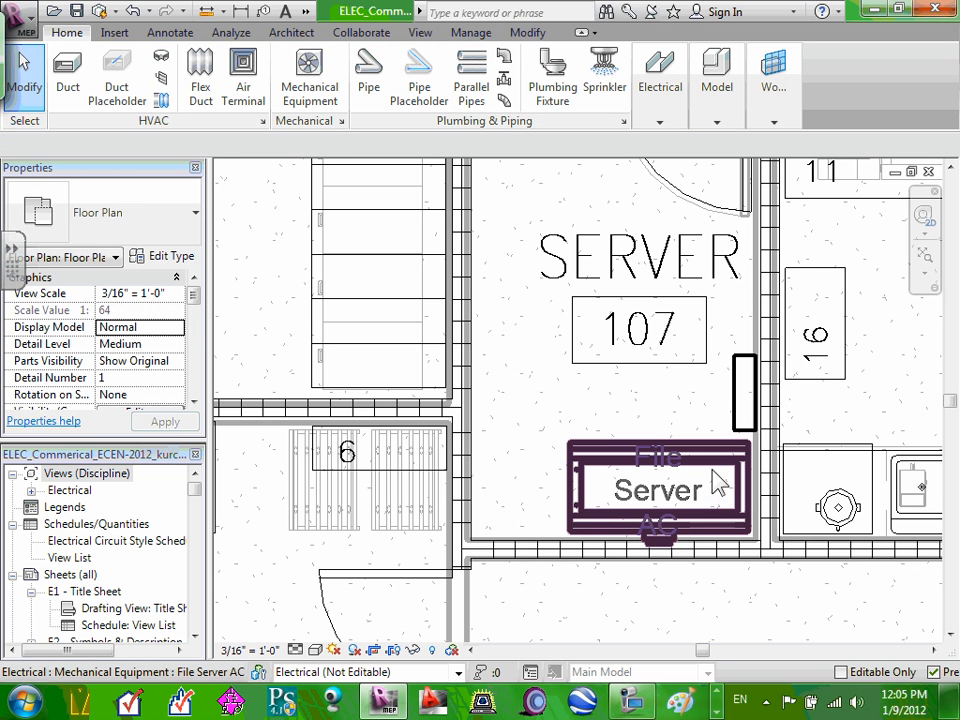
# Move the File Server AC tag off the unit into the clear floor area to the left of it in Server 107
pyautogui.click(718, 465)
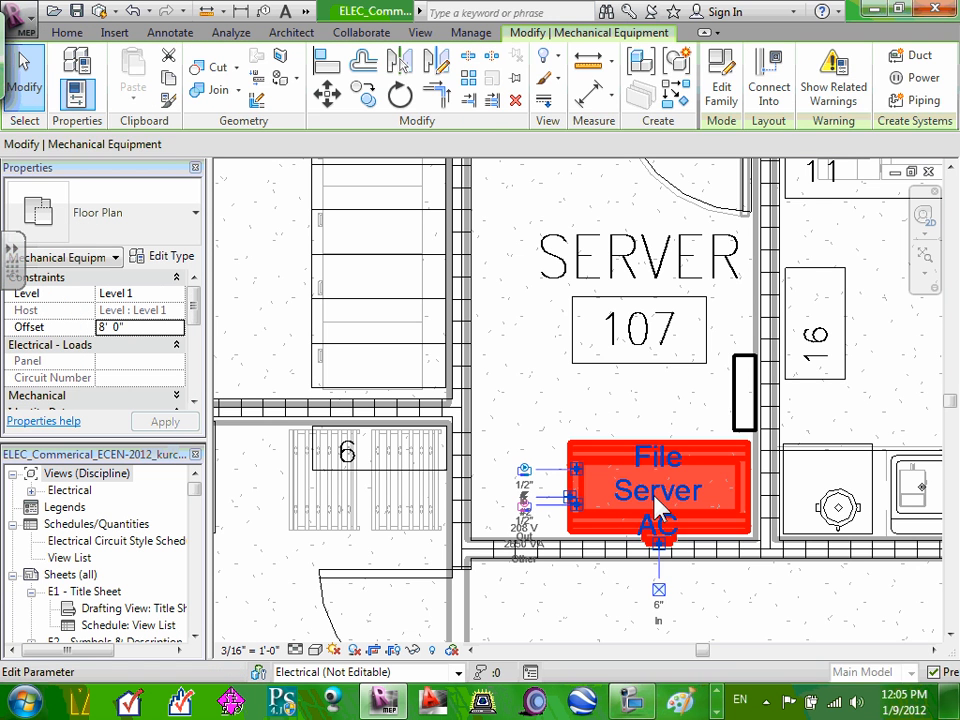
pyautogui.press('Escape')
pyautogui.scroll(2, 656, 502)
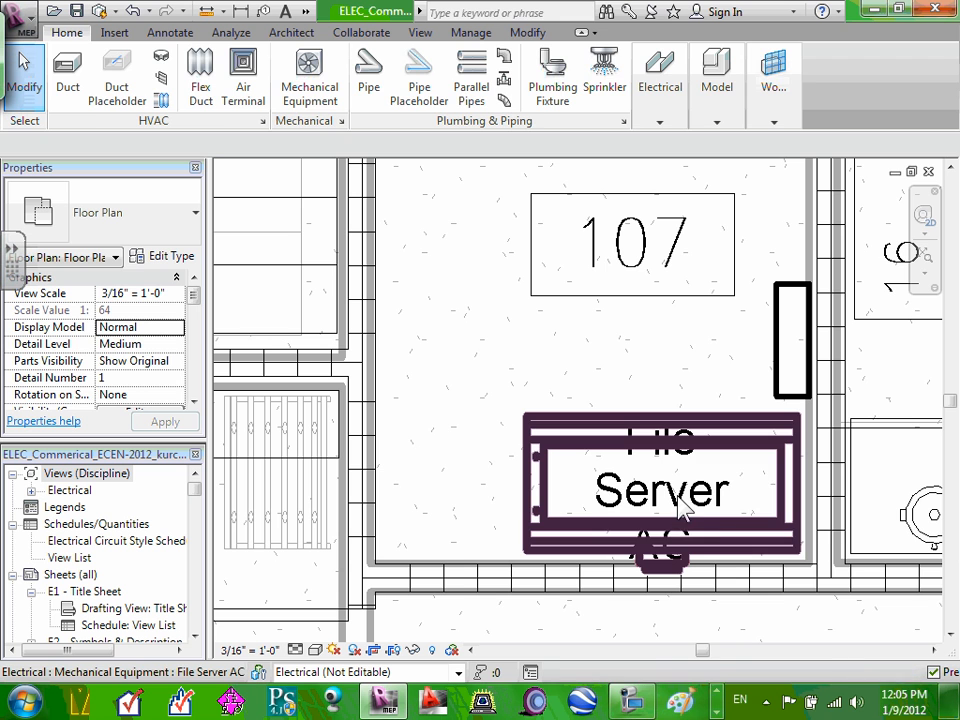
pyautogui.click(672, 514)
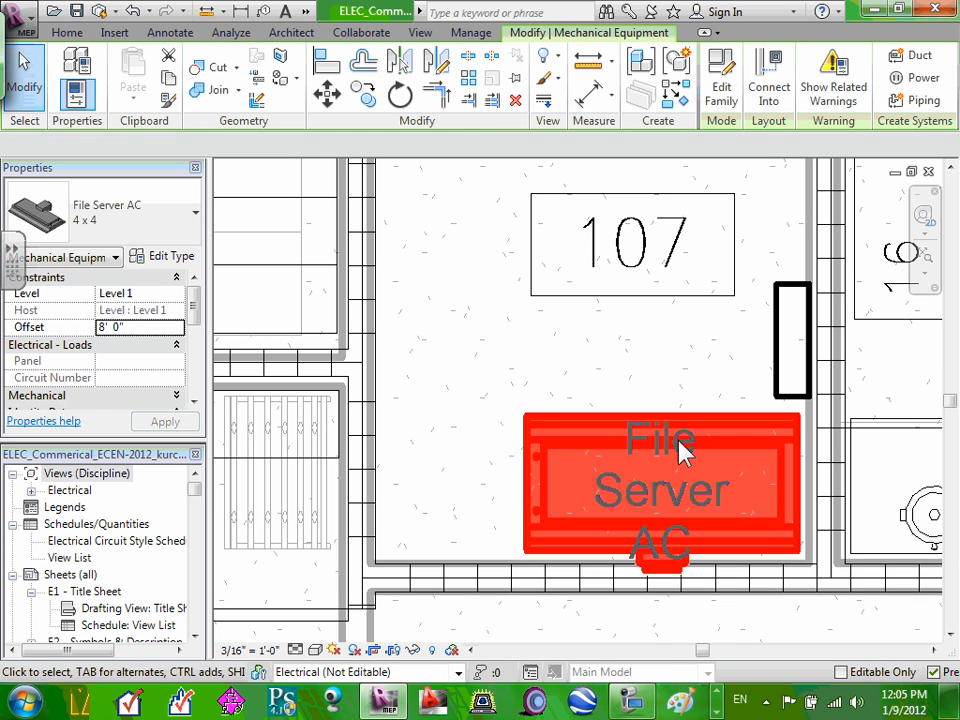
pyautogui.press('Escape')
pyautogui.scroll(4, 658, 503)
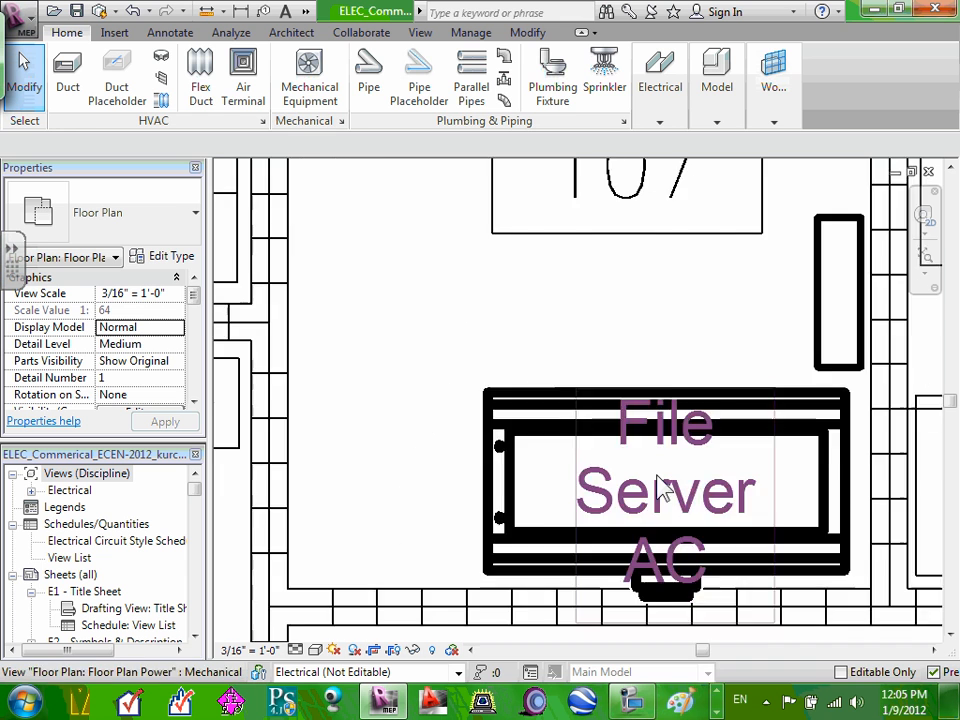
pyautogui.click(672, 512)
pyautogui.click(671, 505)
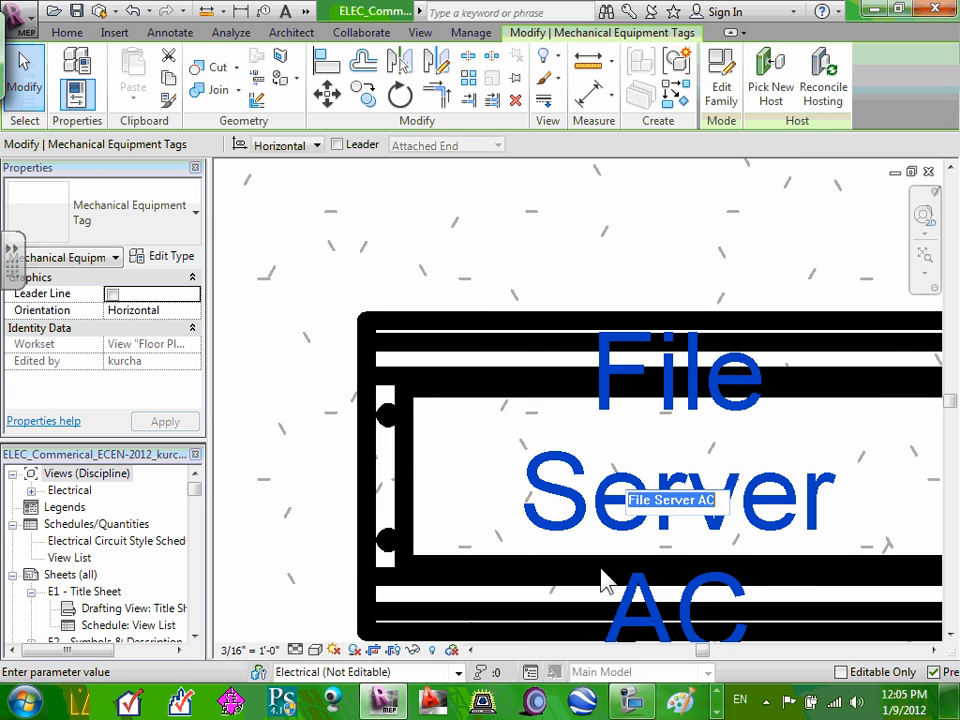
pyautogui.press('Escape')
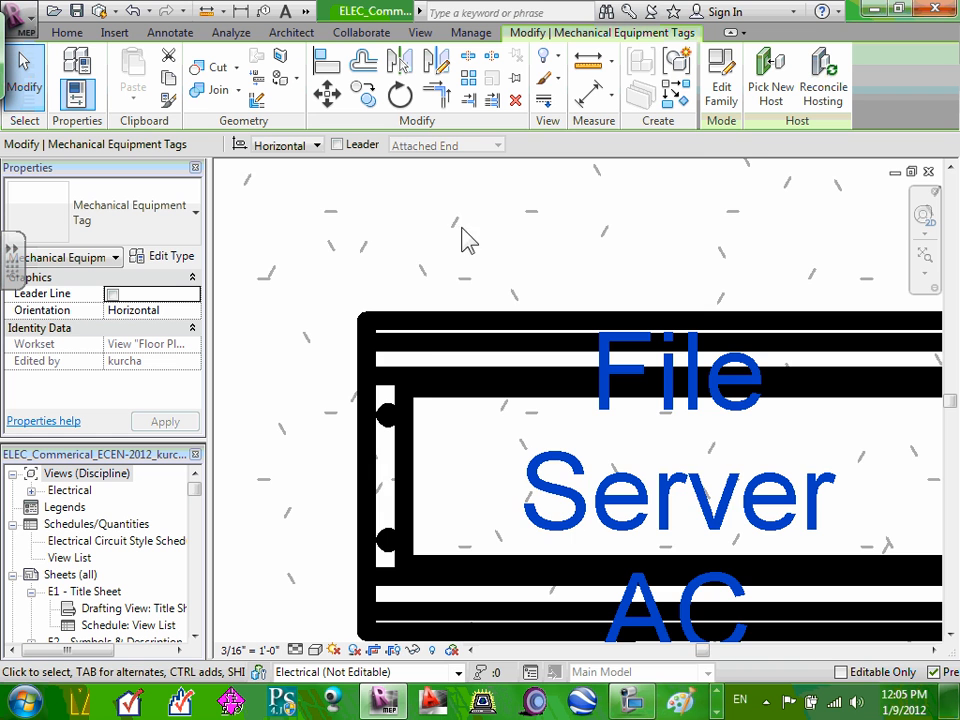
pyautogui.scroll(-5, 490, 295)
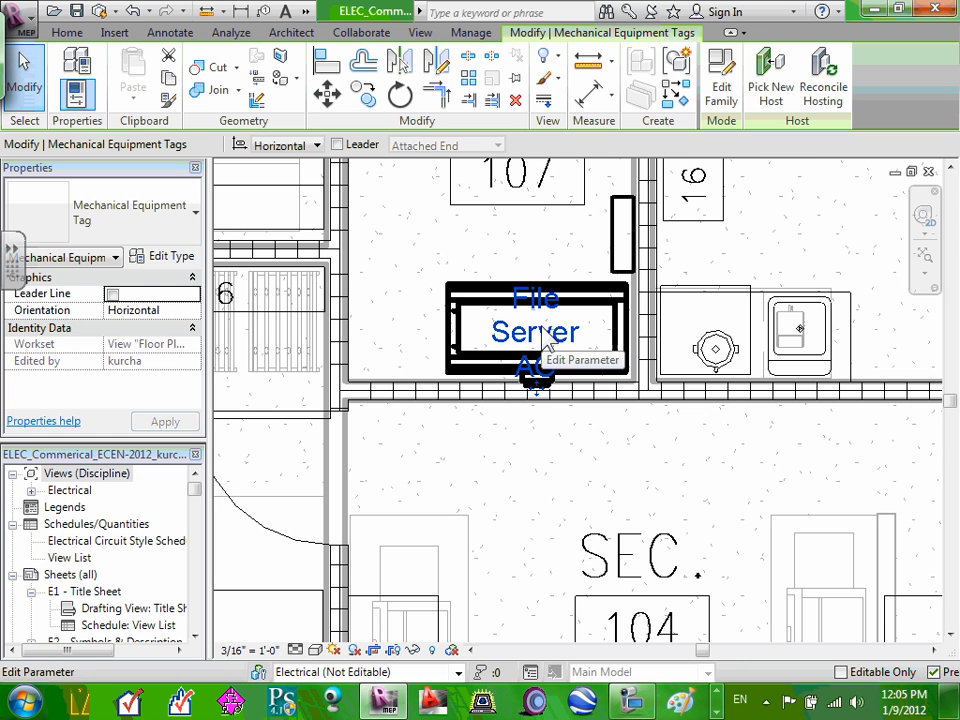
pyautogui.moveTo(497, 393); pyautogui.dragTo(383, 398)
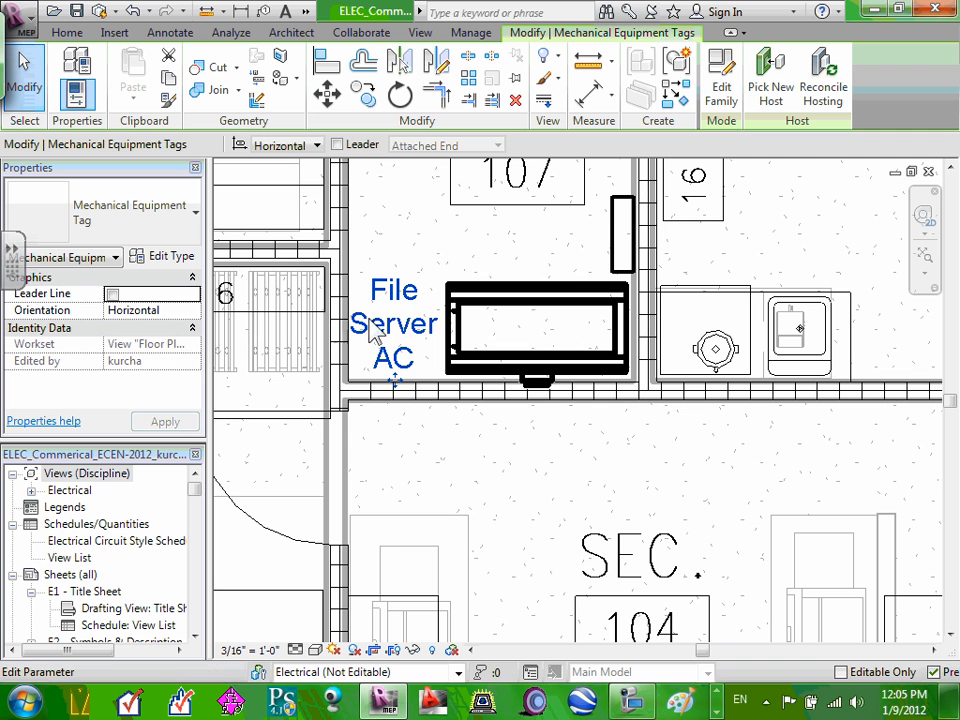
# Change the Comments of the AC unit in Server 107 to FS AC and apply the shortened tag text
pyautogui.click(512, 369)
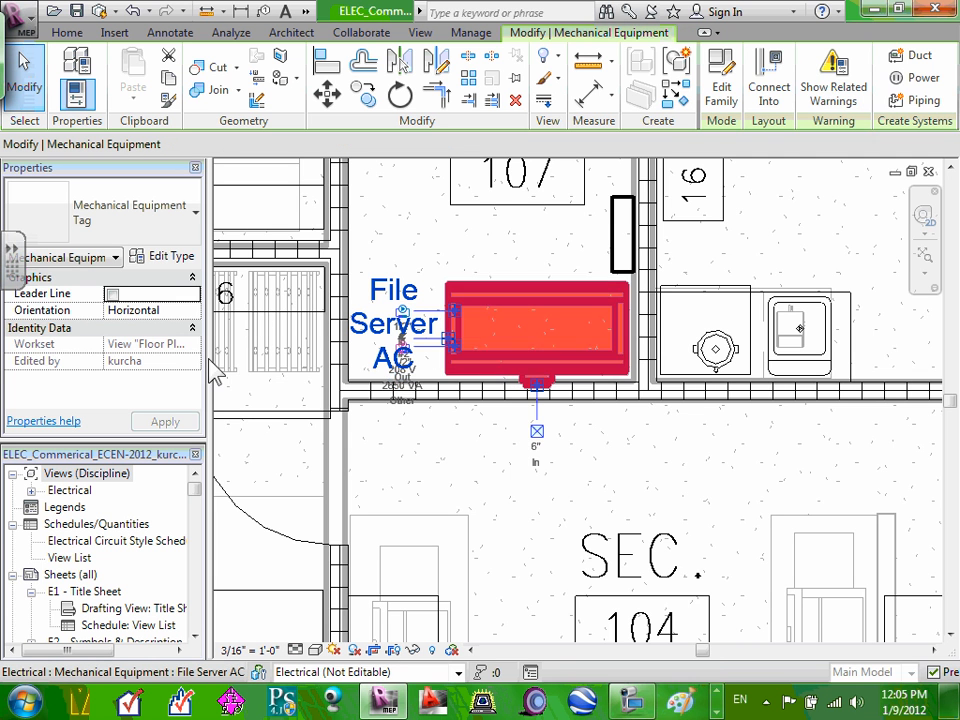
pyautogui.scroll(-5, 193, 325)
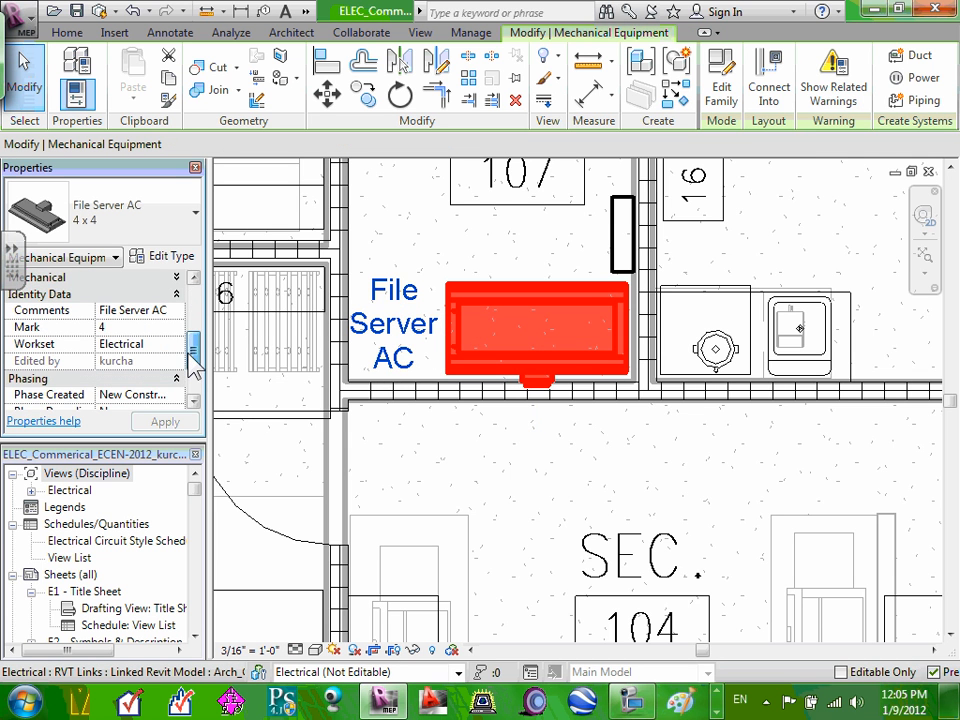
pyautogui.click(176, 311)
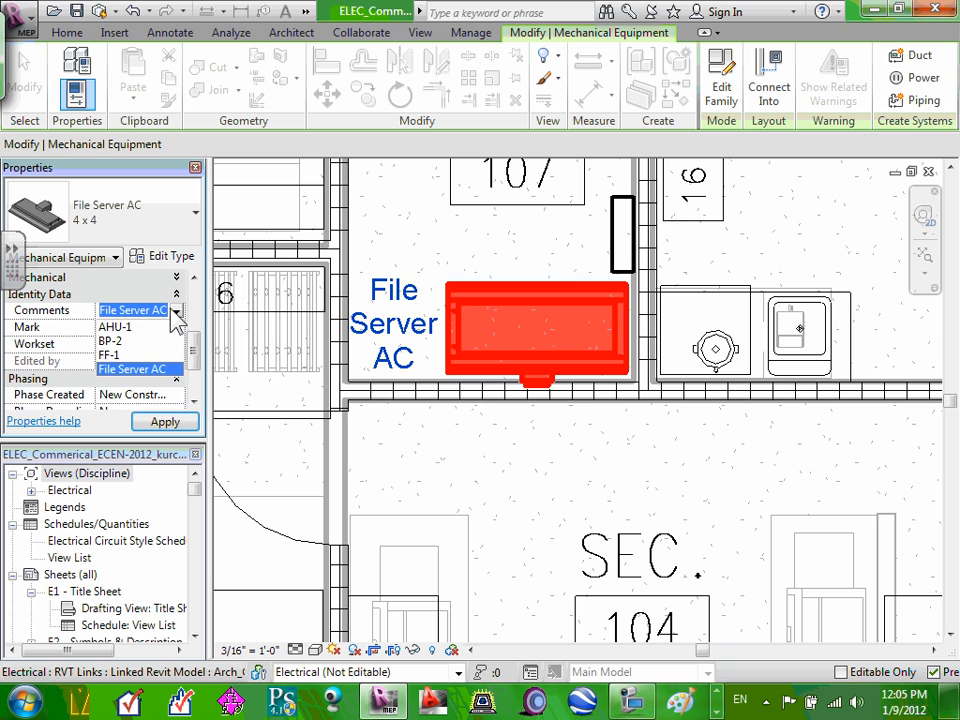
pyautogui.click(192, 354)
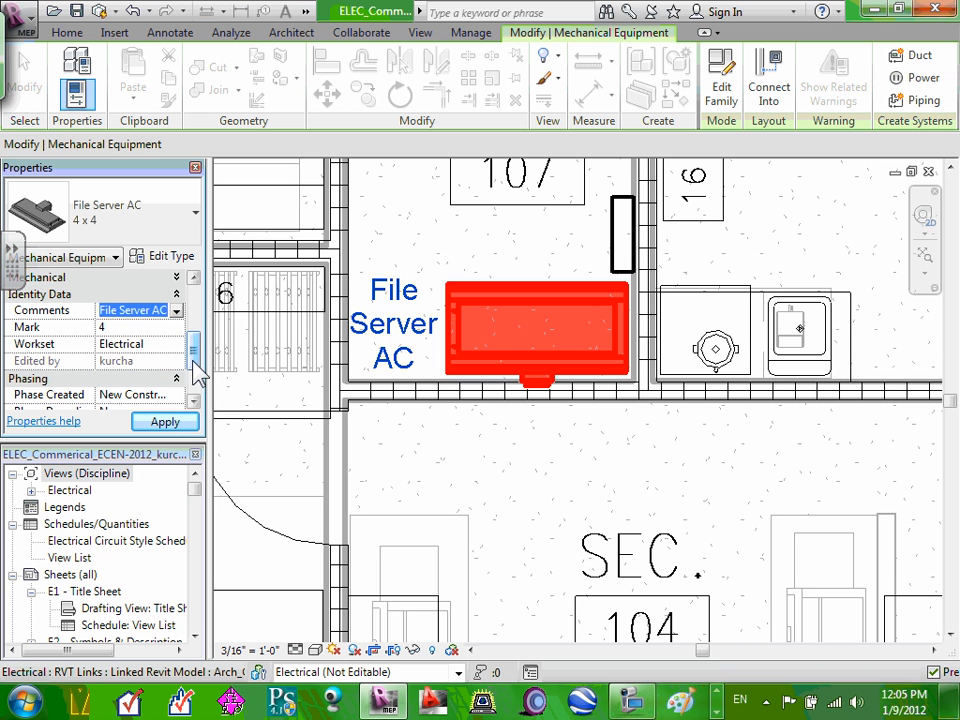
pyautogui.moveTo(194, 344); pyautogui.dragTo(195, 343)
pyautogui.click(177, 311)
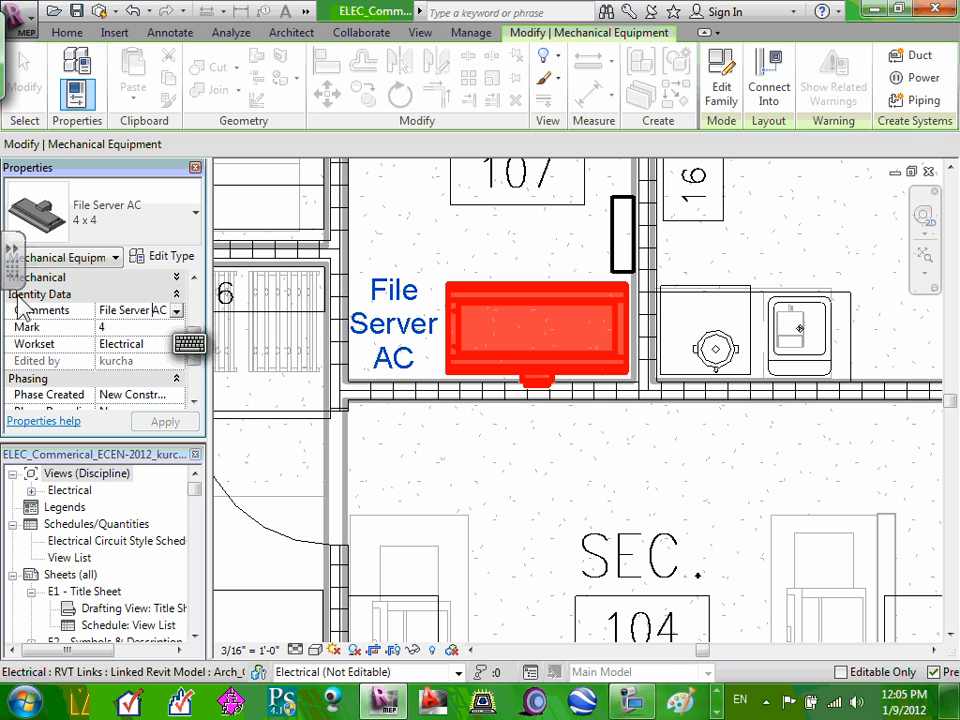
pyautogui.click(50, 306)
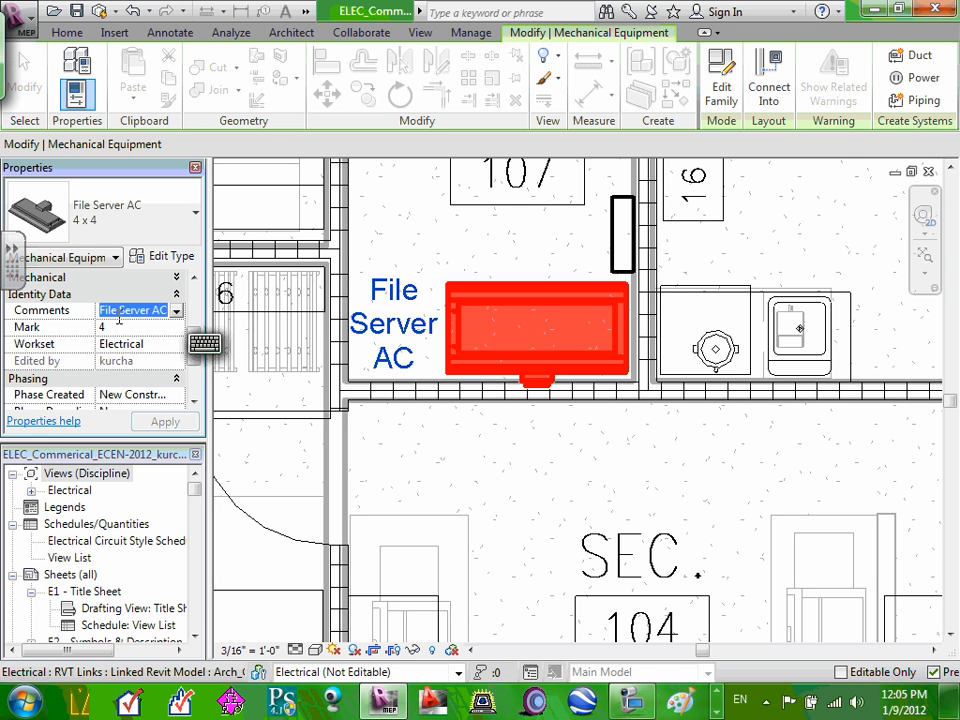
pyautogui.write('FS')
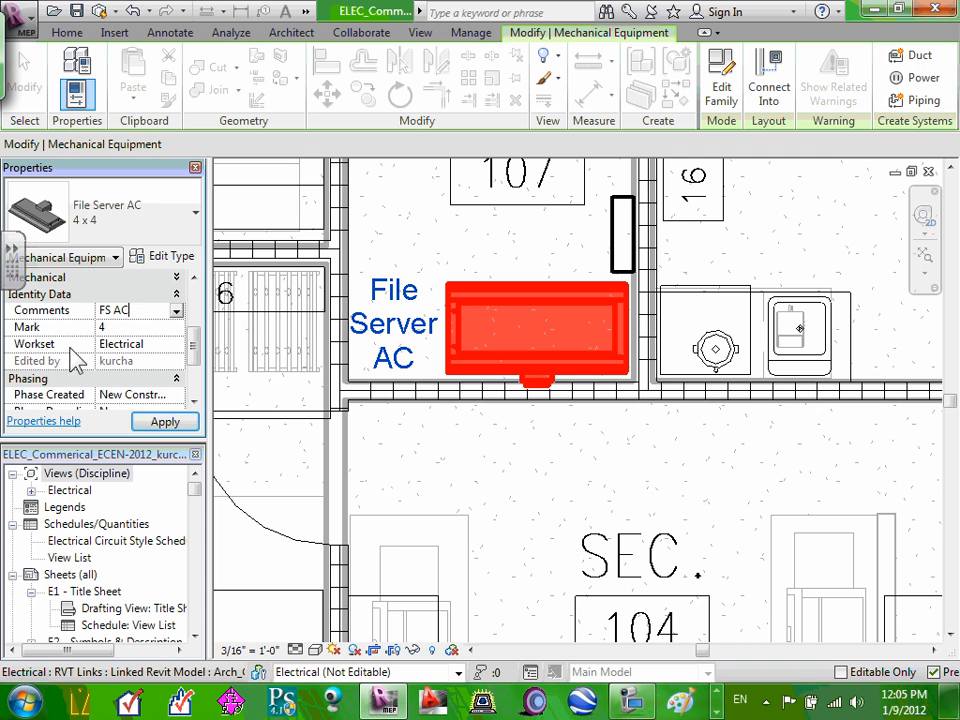
pyautogui.write(' AC')
pyautogui.click(166, 421)
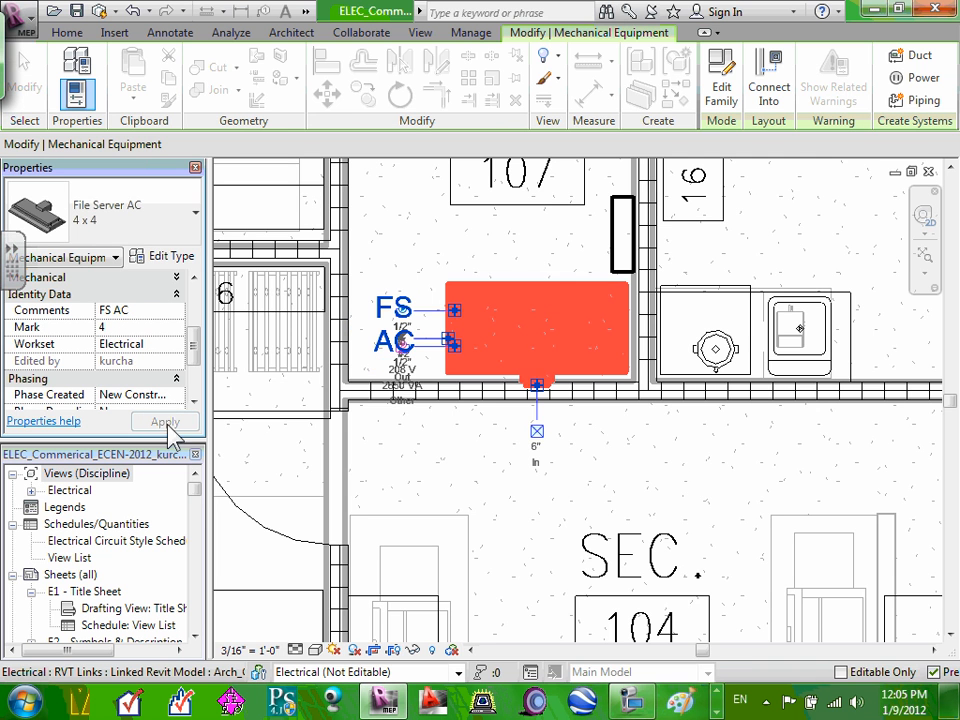
pyautogui.click(432, 232)
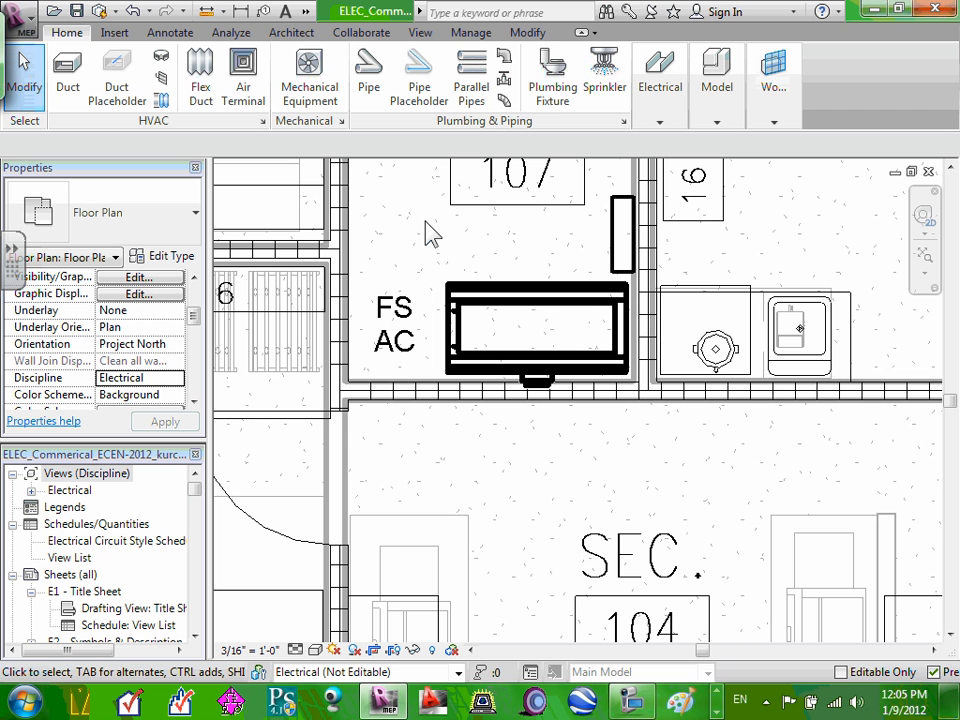
# Create a power circuit for the FS AC unit and assign it to panel RP
pyautogui.click(588, 314)
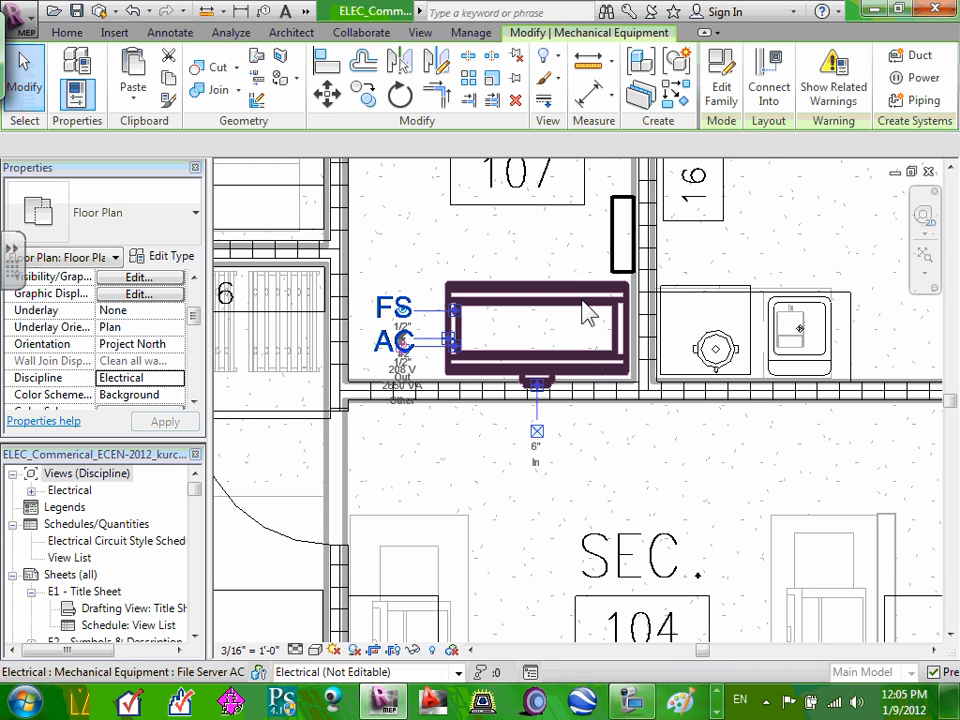
pyautogui.click(922, 78)
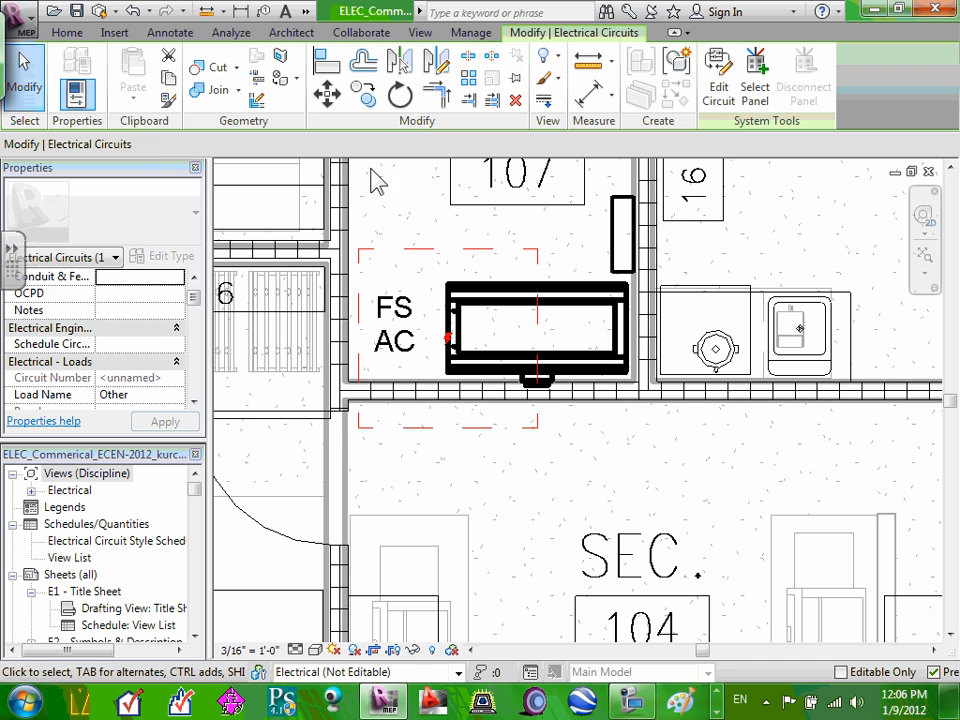
pyautogui.click(755, 88)
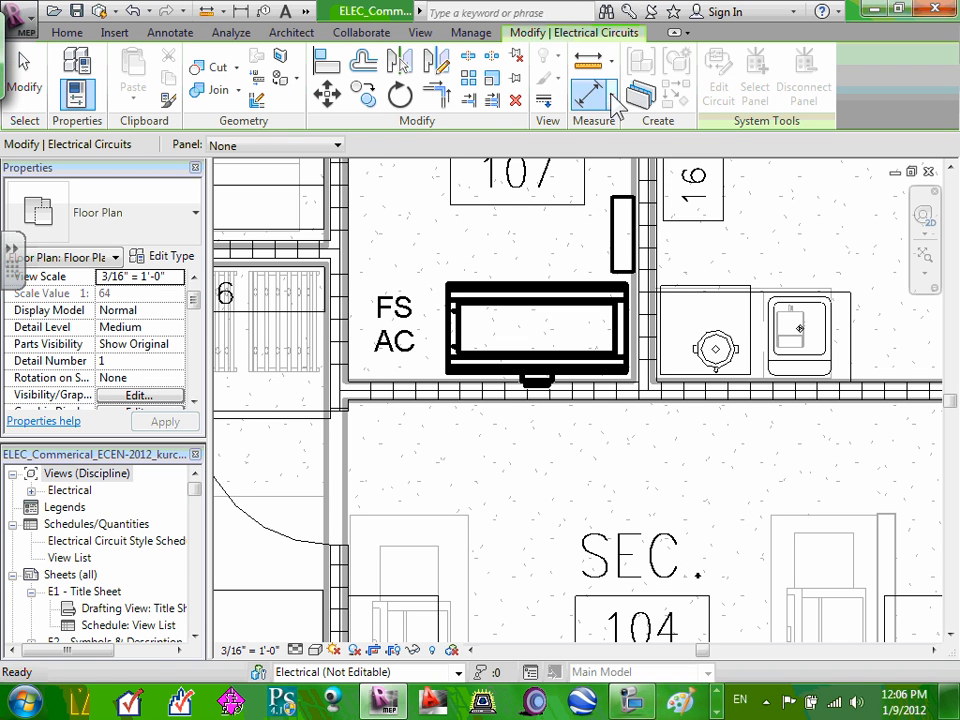
pyautogui.click(340, 149)
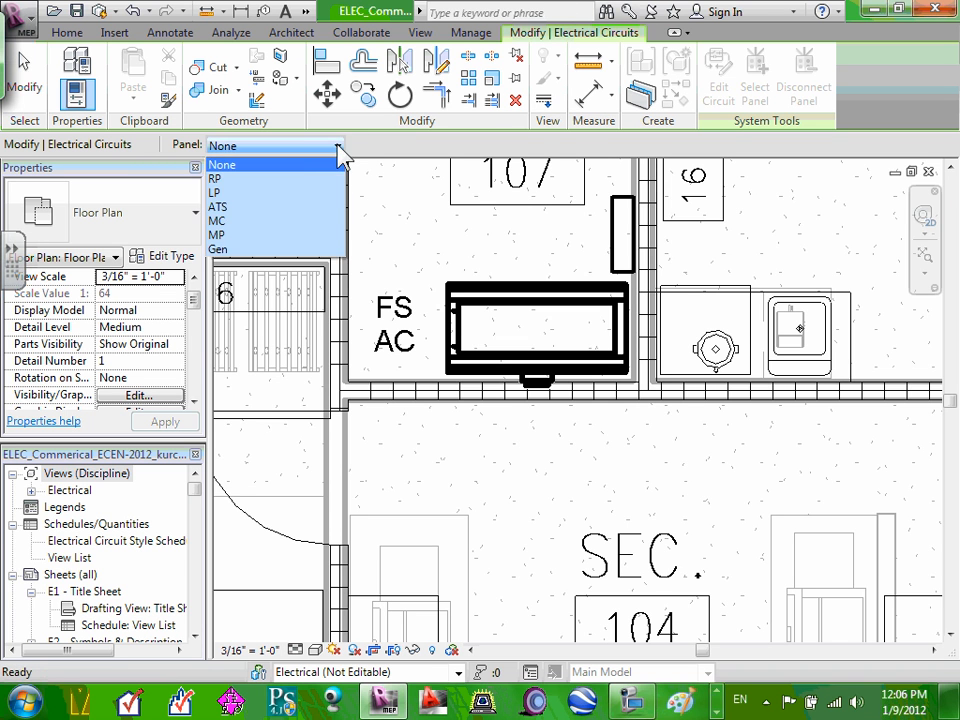
pyautogui.click(275, 182)
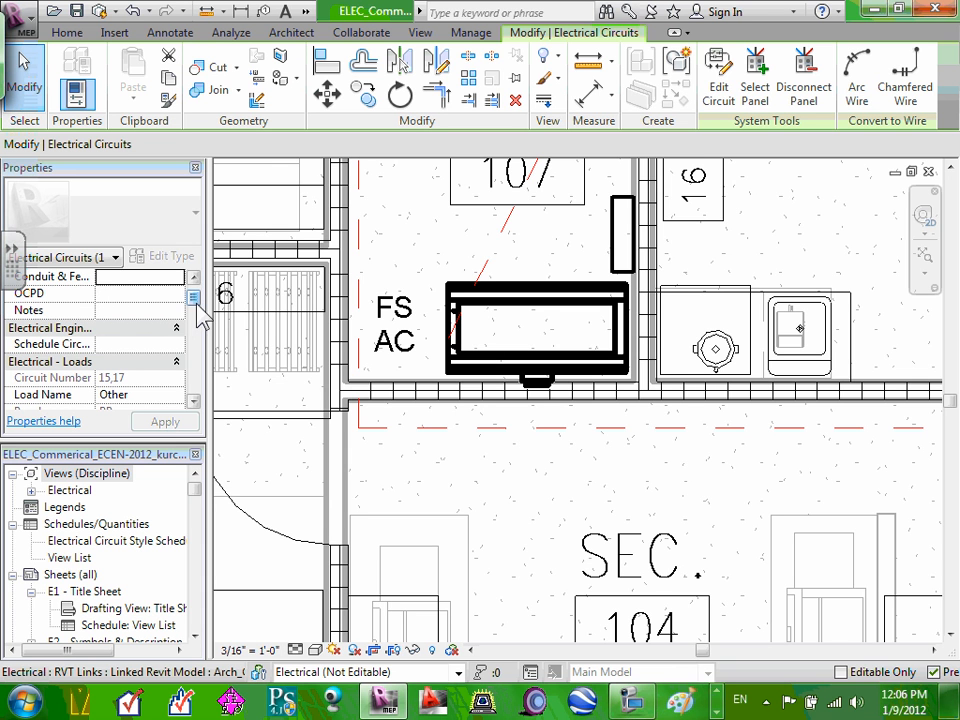
# Set the Load Name of the AC unit's circuit to FS AC and apply it
pyautogui.click(148, 395)
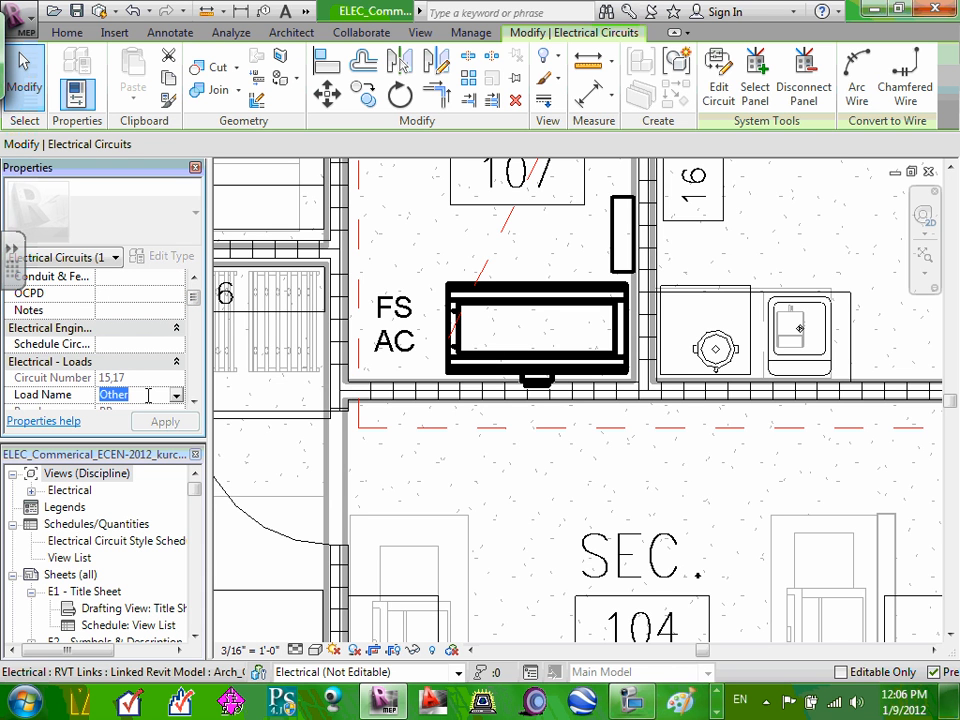
pyautogui.write('FS AC')
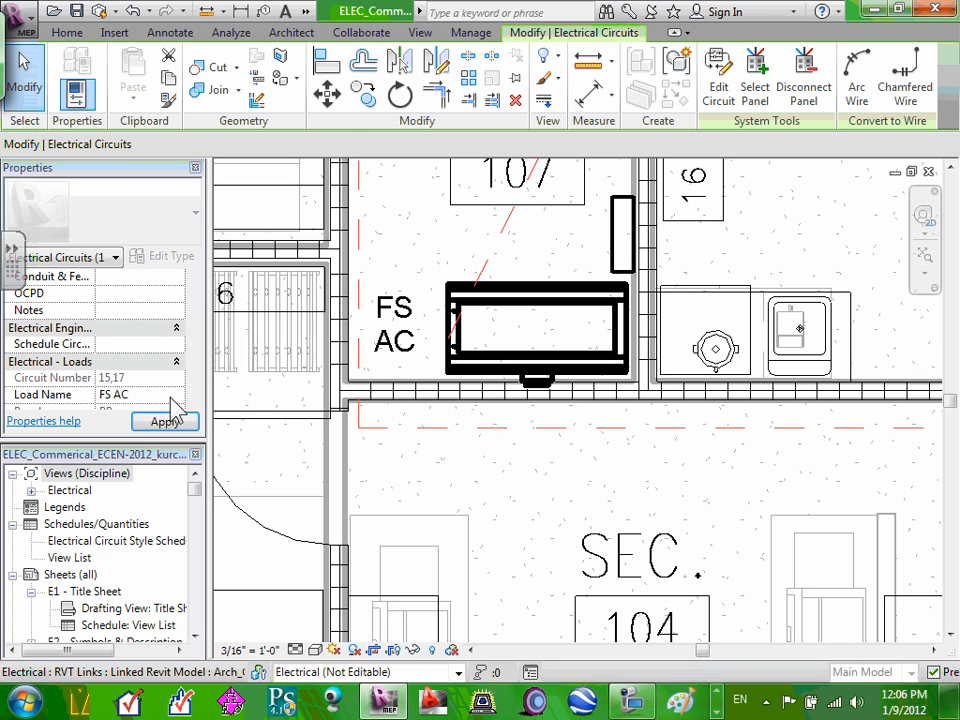
pyautogui.click(176, 414)
# Set the Frame of the FS AC circuit to 20 A, apply it and deselect the circuit
pyautogui.click(194, 401)
pyautogui.click(194, 401)
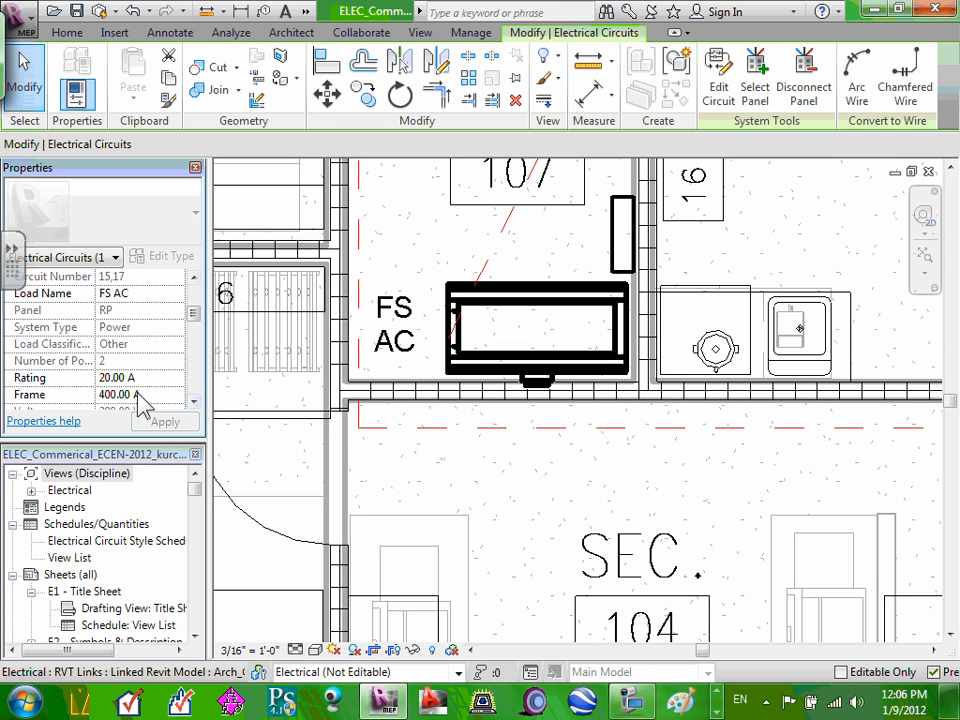
pyautogui.moveTo(132, 394); pyautogui.dragTo(60, 400)
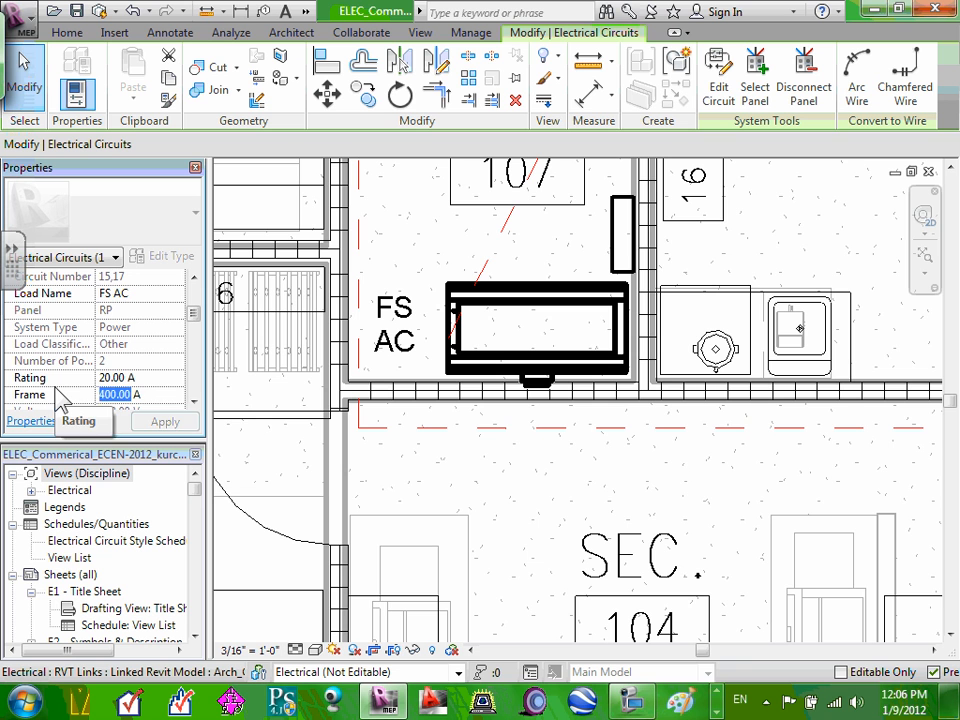
pyautogui.write('2')
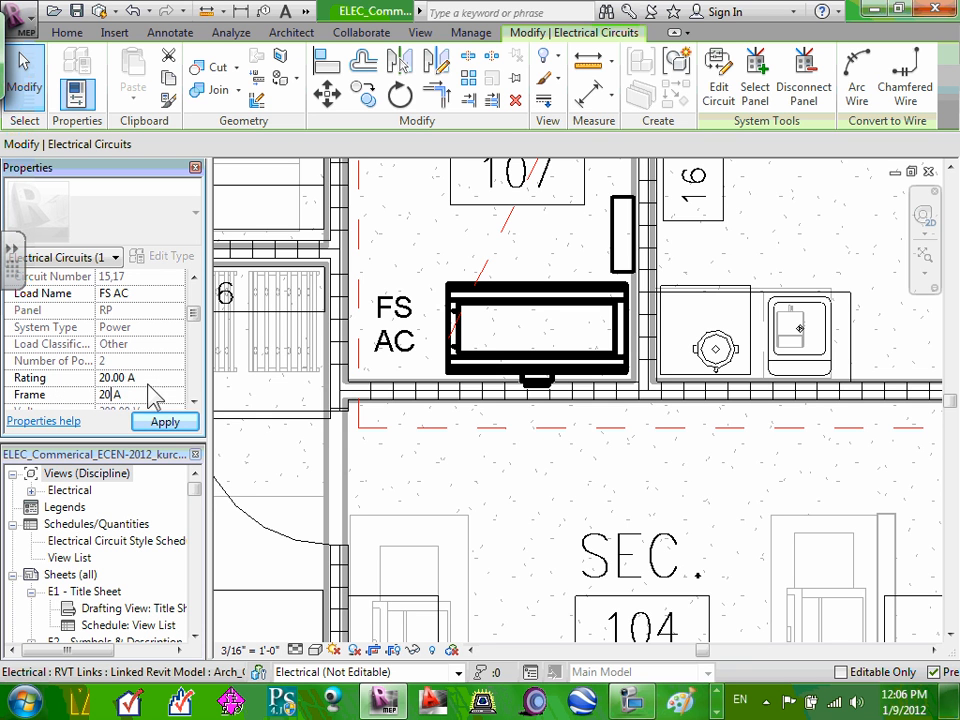
pyautogui.click(155, 378)
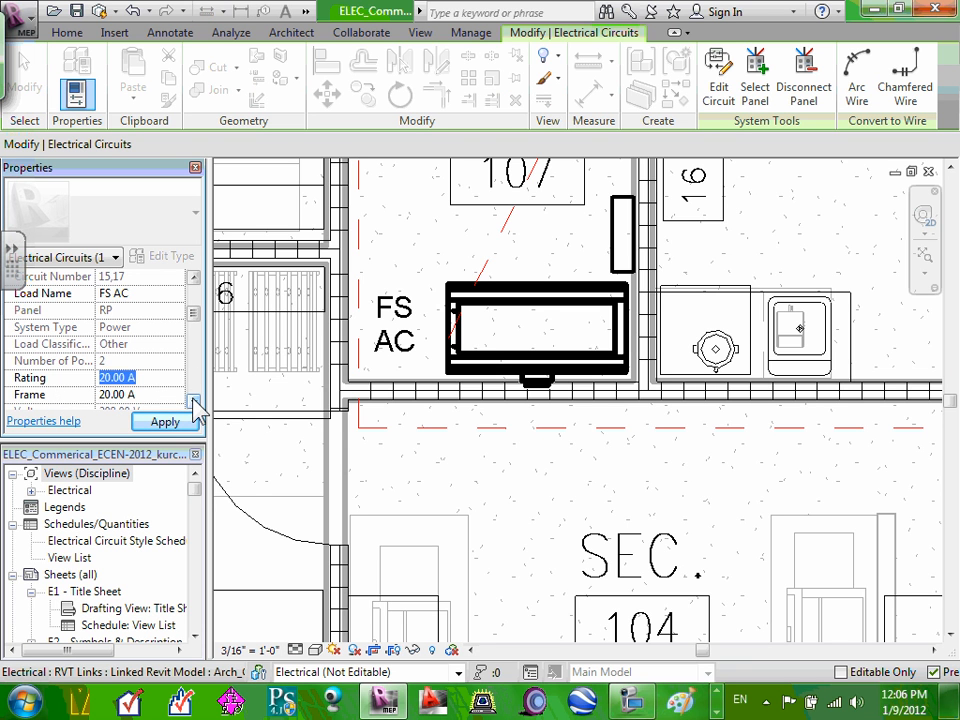
pyautogui.click(134, 363)
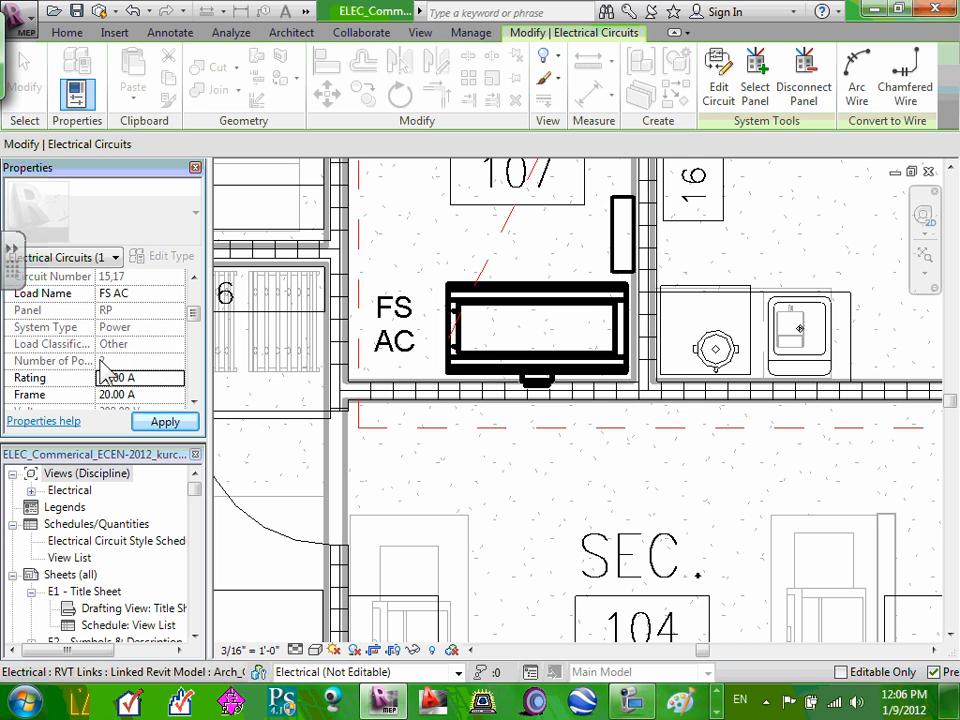
pyautogui.scroll(-6, 194, 404)
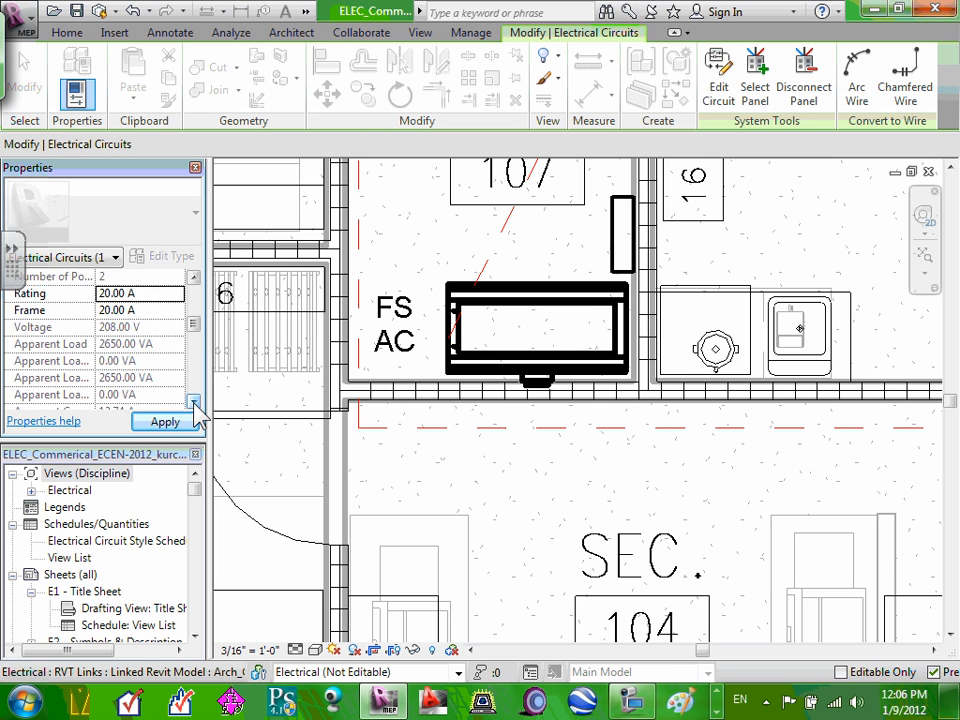
pyautogui.scroll(-1, 194, 404)
pyautogui.click(168, 421)
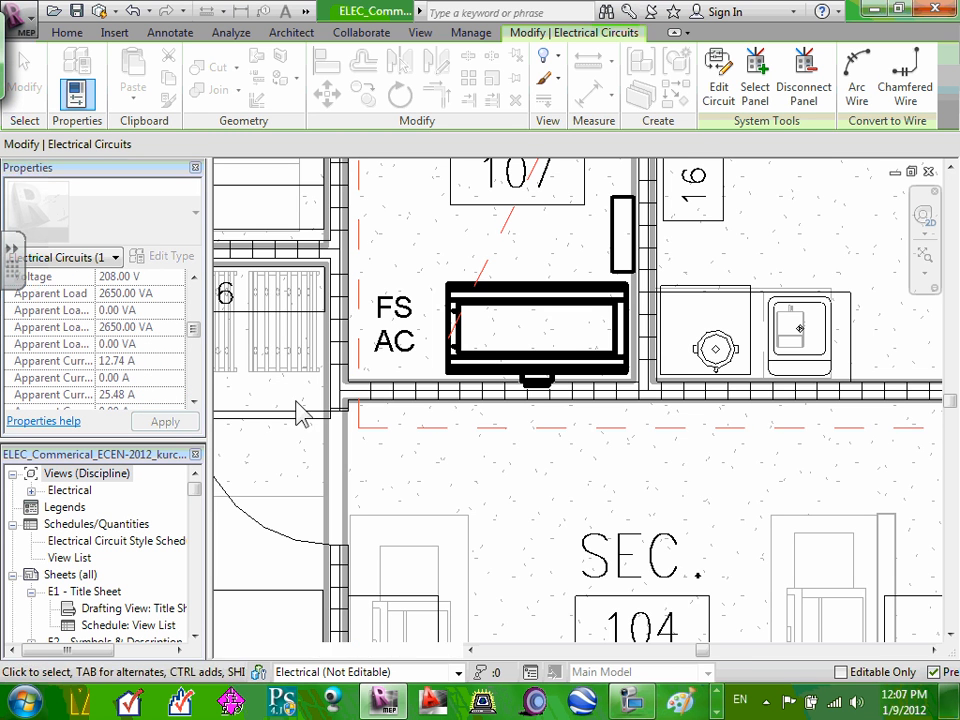
pyautogui.click(521, 514)
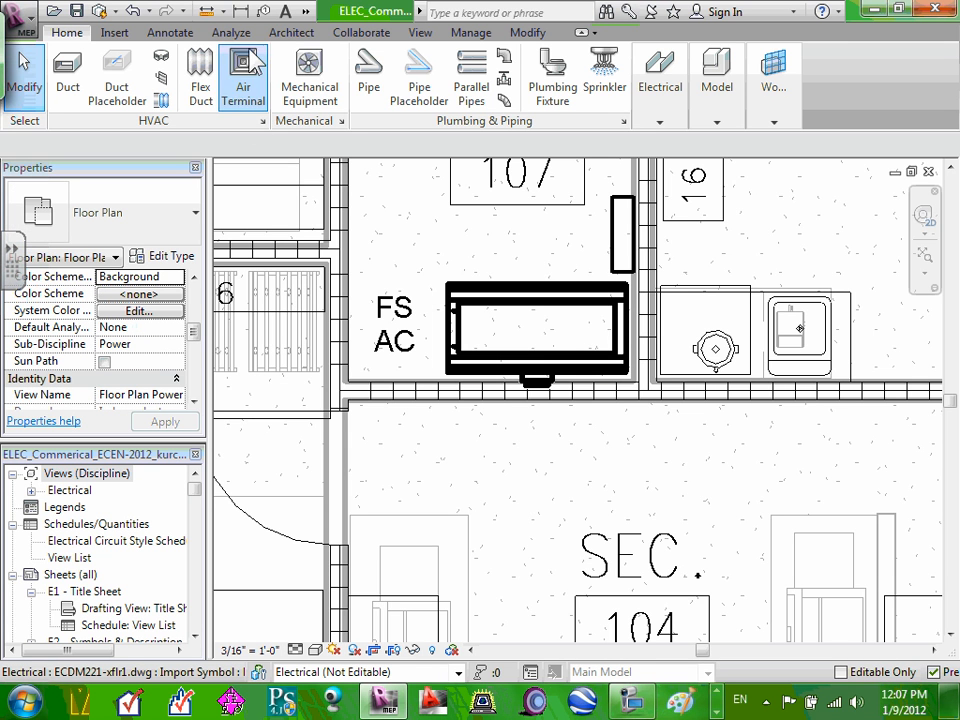
# Show the System Browser and dismiss the save reminder without saving the project
pyautogui.click(717, 80)
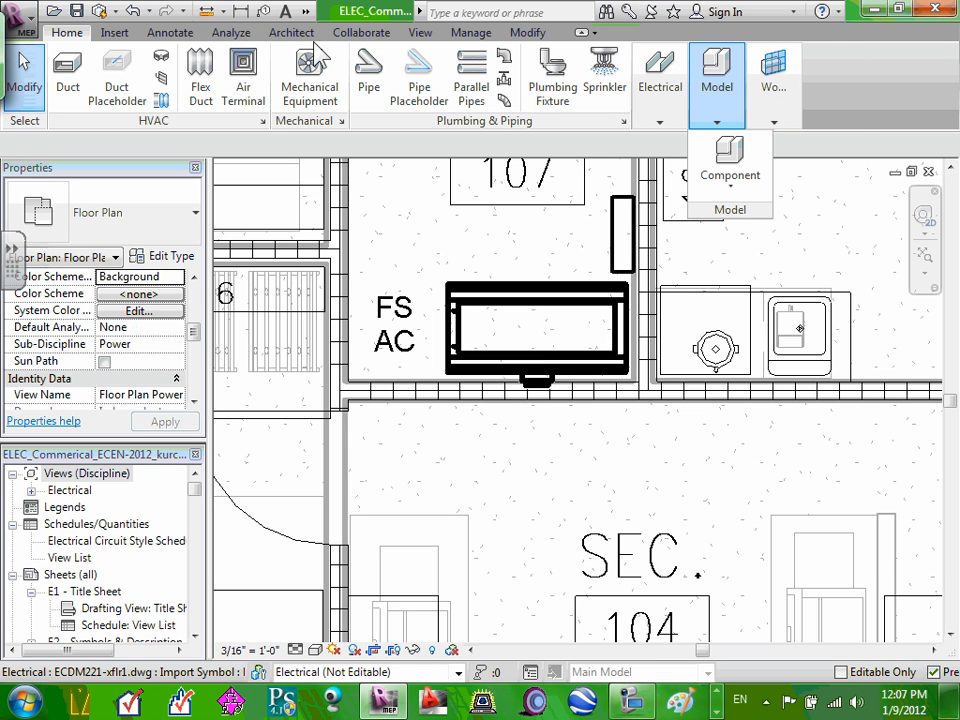
pyautogui.click(420, 32)
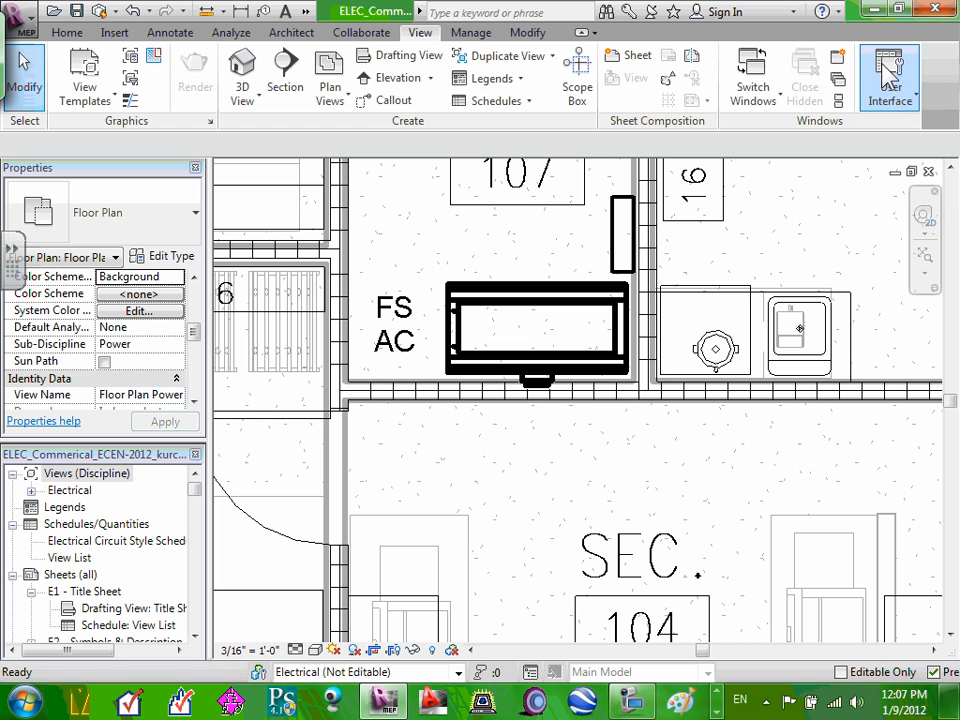
pyautogui.click(912, 100)
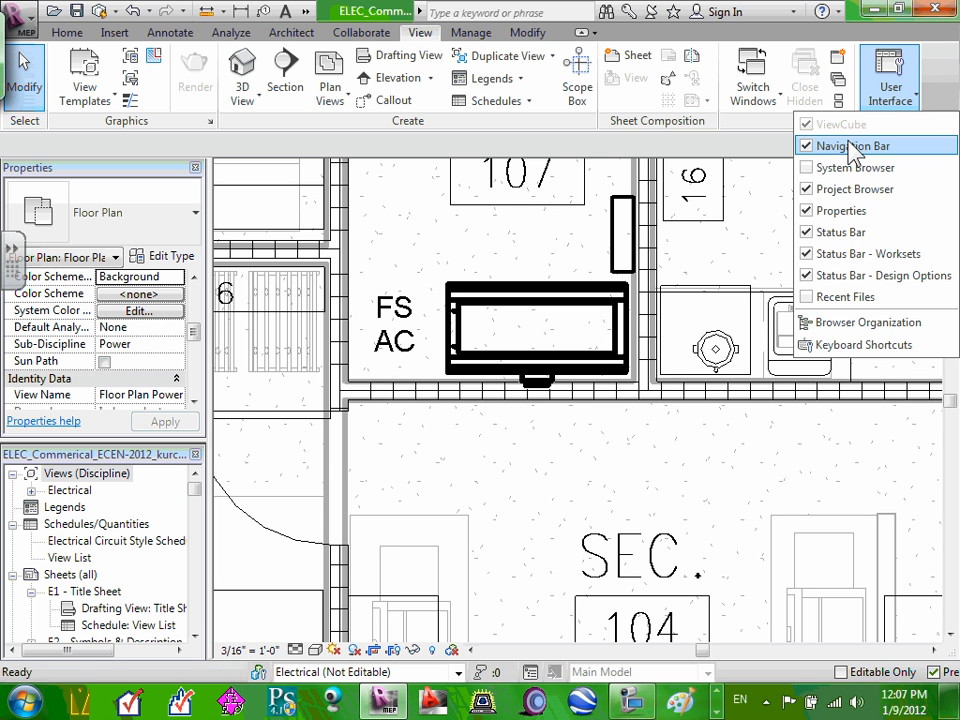
pyautogui.click(810, 176)
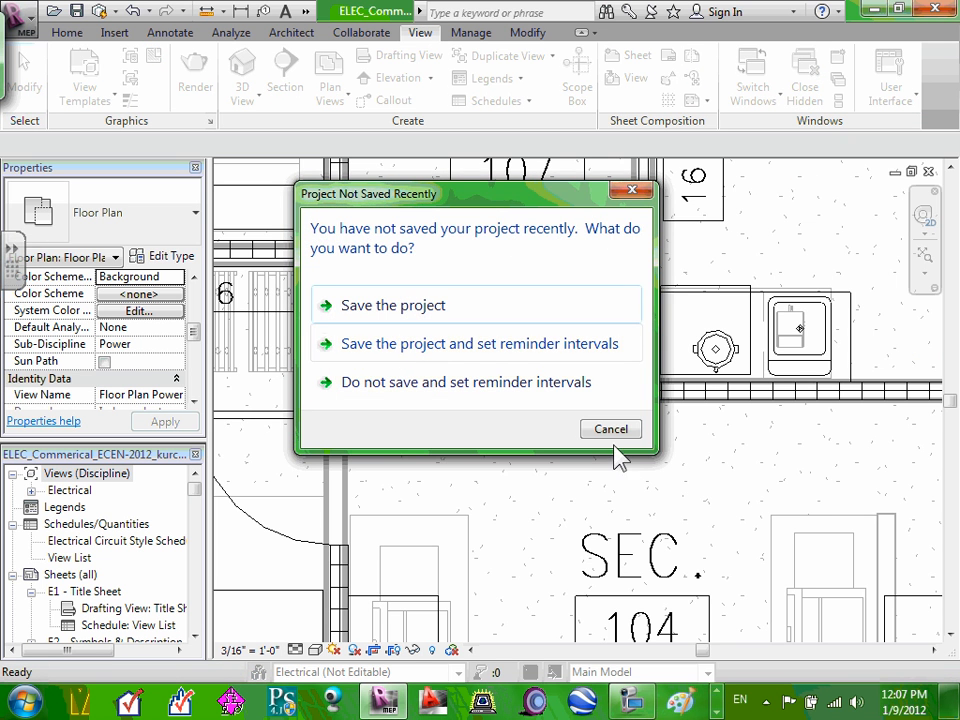
pyautogui.click(617, 430)
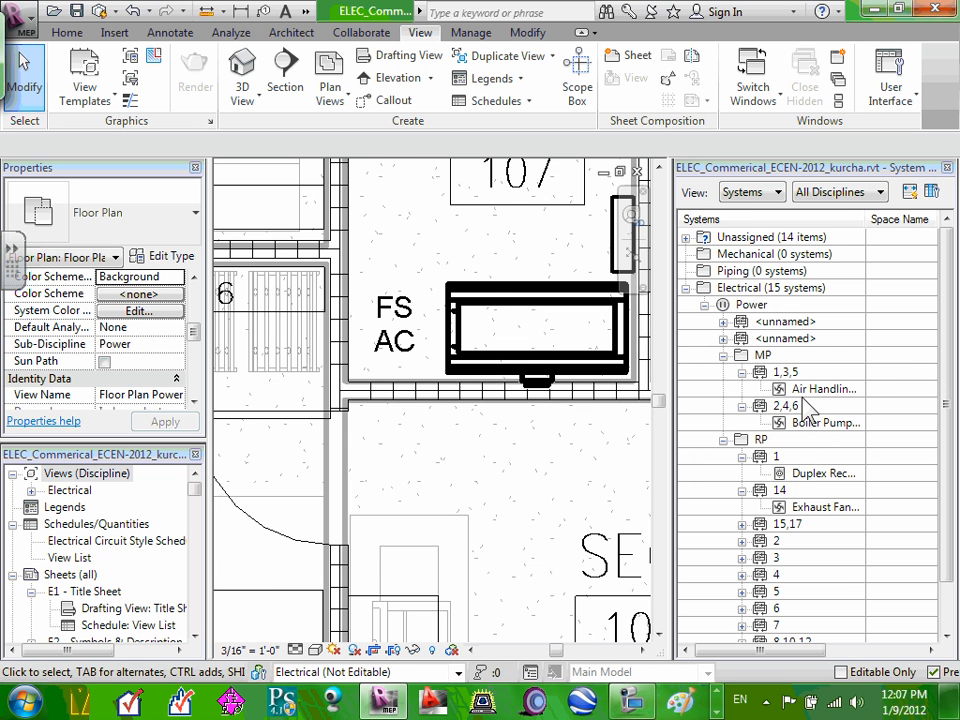
# Expand circuit 15,17 under panel RP in the System Browser and select that circuit
pyautogui.scroll(-1, 804, 470)
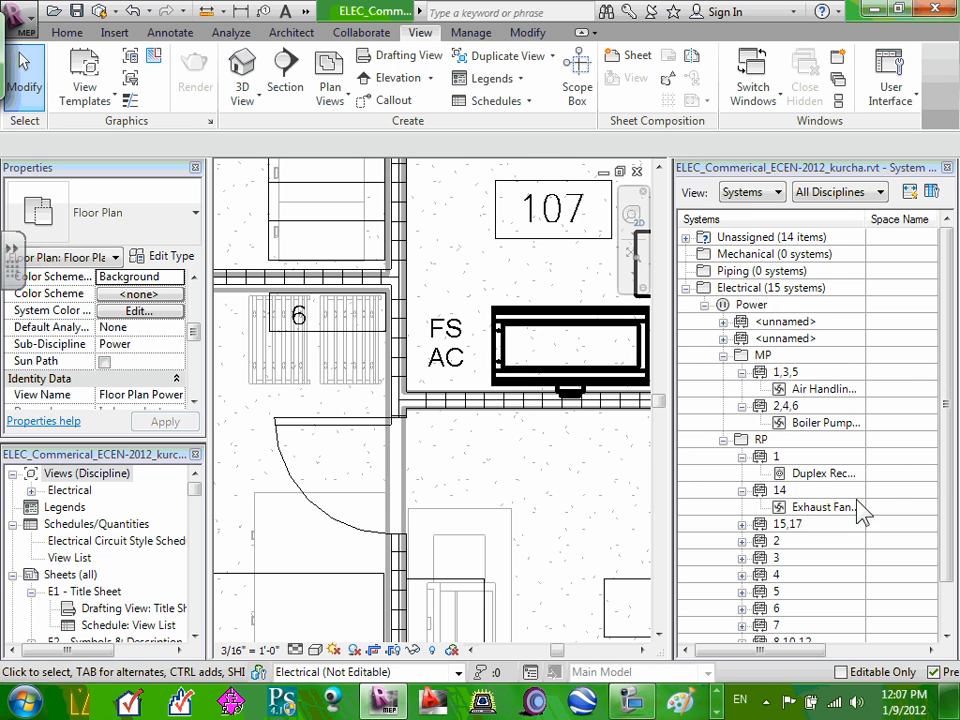
pyautogui.scroll(-1, 930, 525)
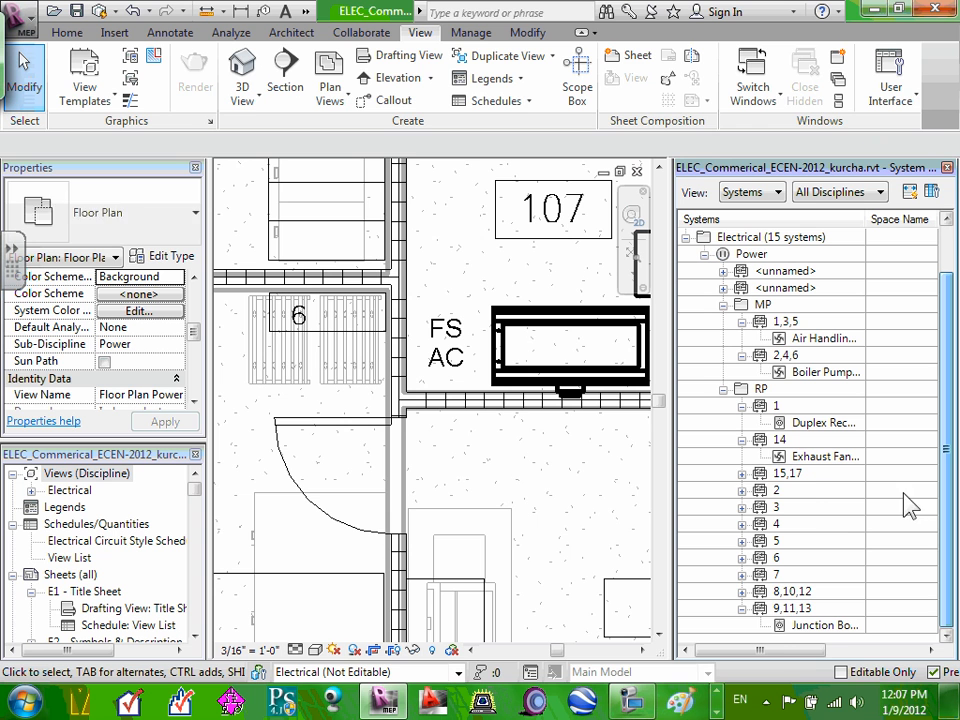
pyautogui.click(742, 474)
pyautogui.click(815, 488)
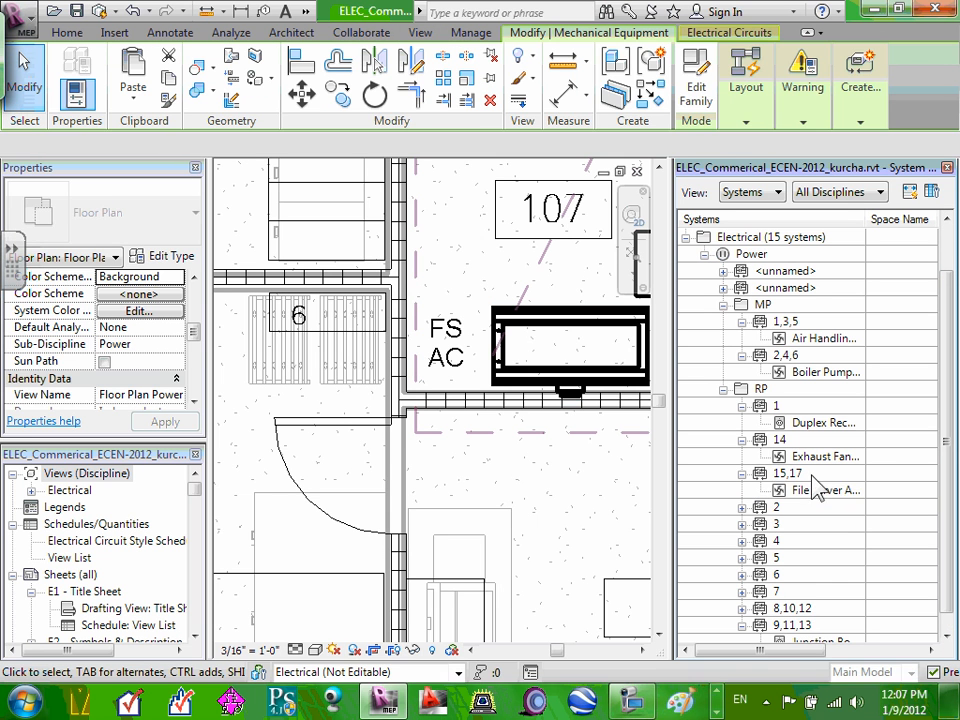
pyautogui.click(805, 476)
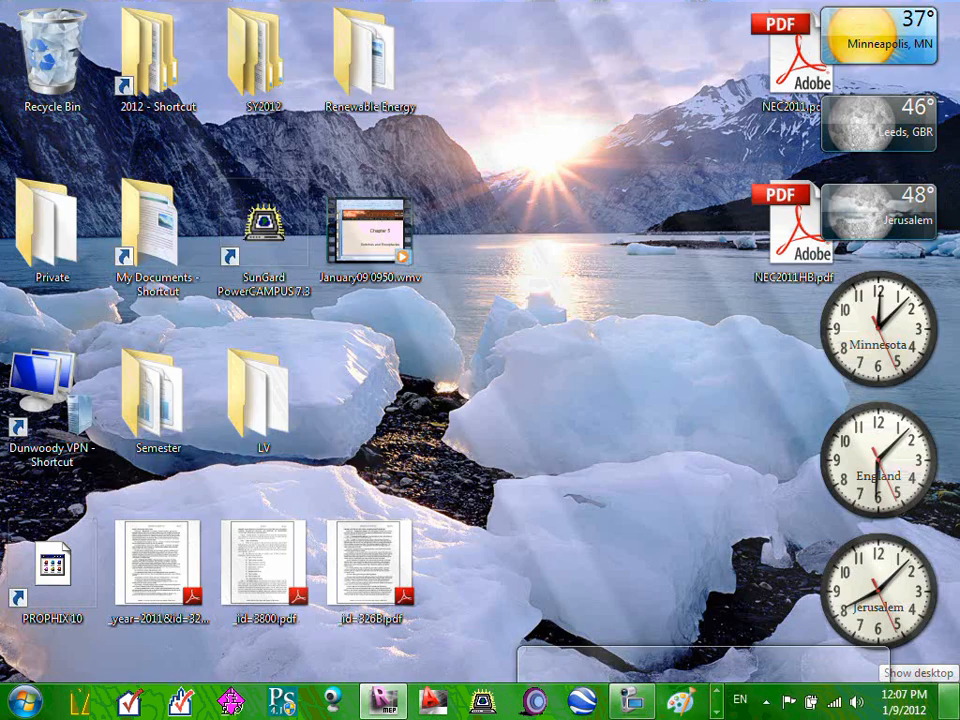
# Set the Schedule Circ... property of the FS AC circuit to FS AC and apply it
pyautogui.scroll(2, 195, 325)
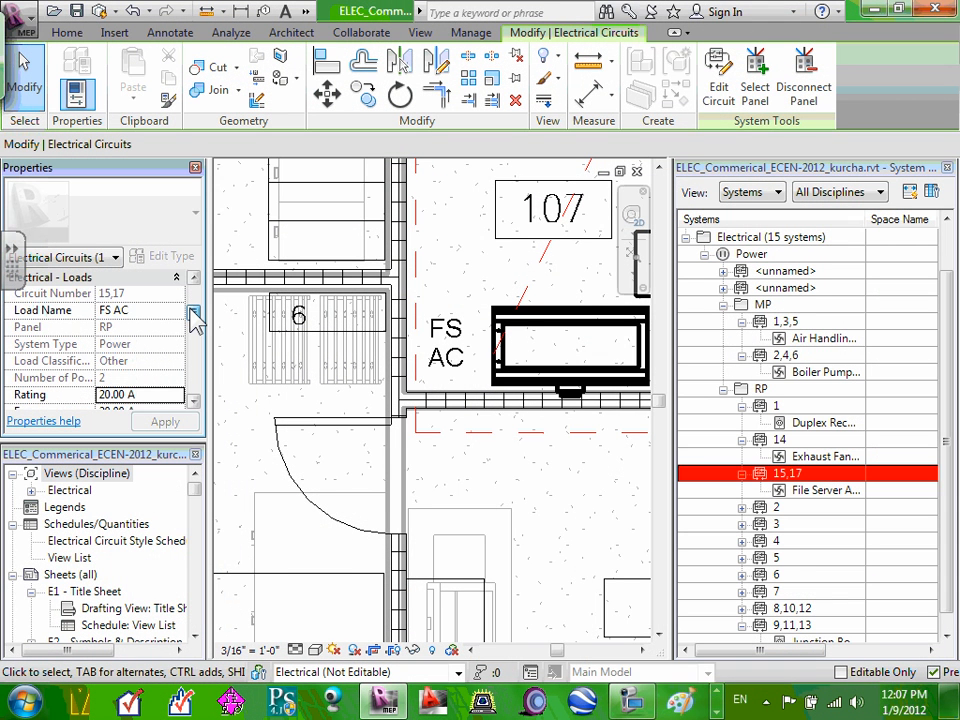
pyautogui.moveTo(190, 311); pyautogui.dragTo(193, 294)
pyautogui.click(114, 329)
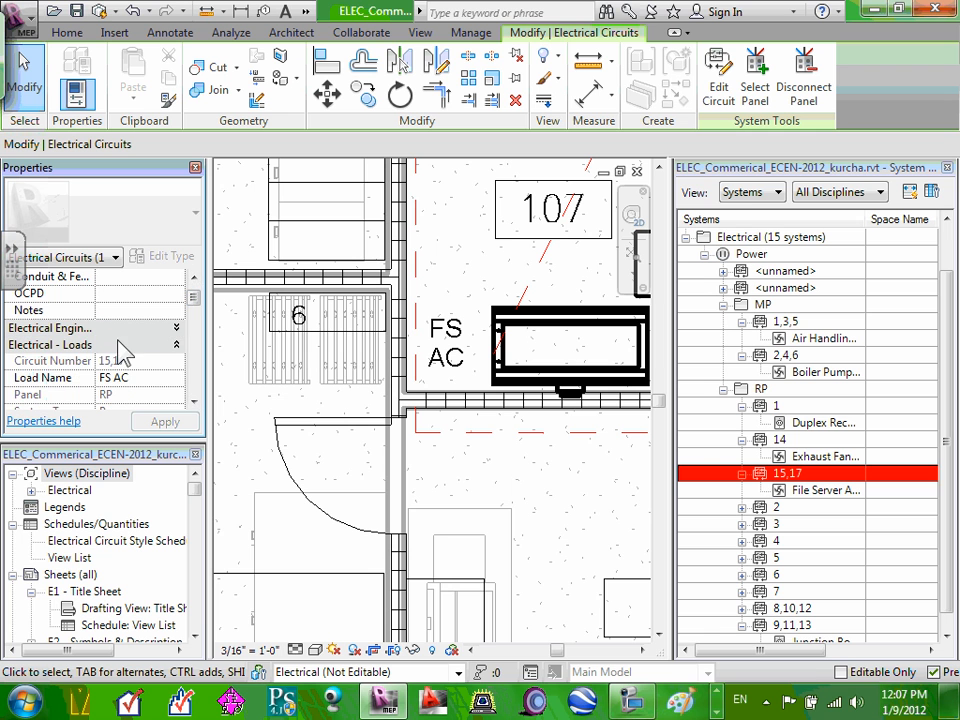
pyautogui.click(175, 328)
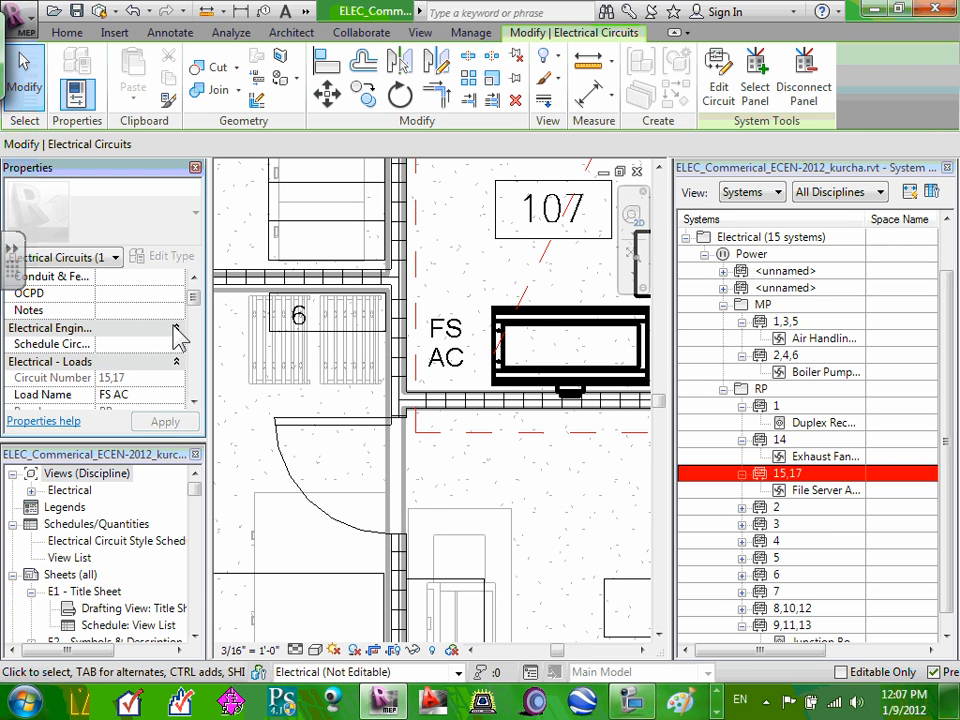
pyautogui.click(130, 344)
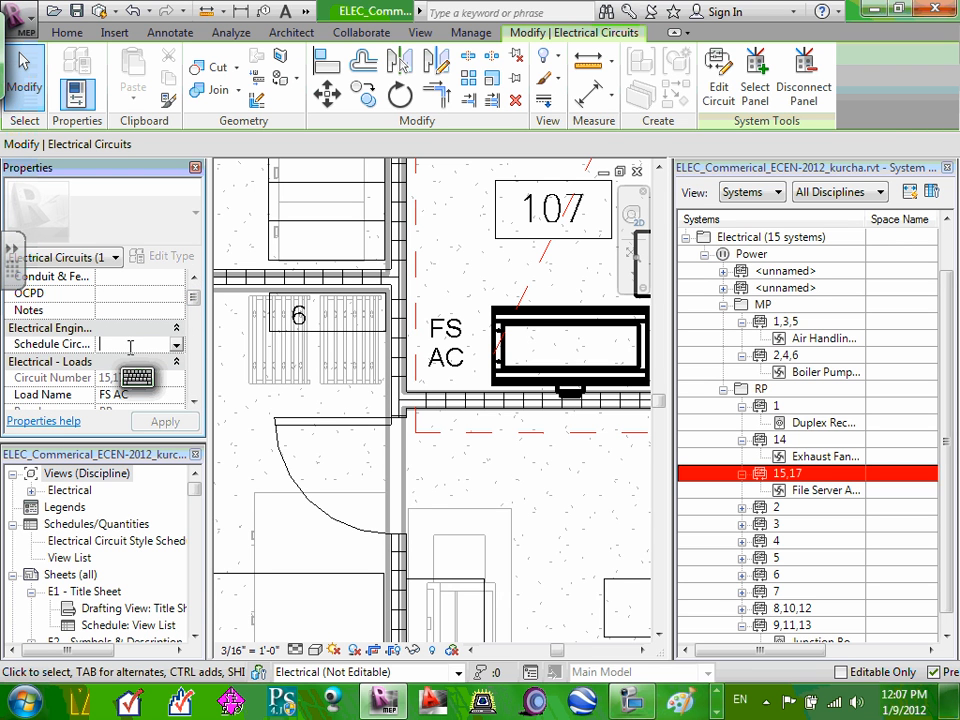
pyautogui.click(139, 343)
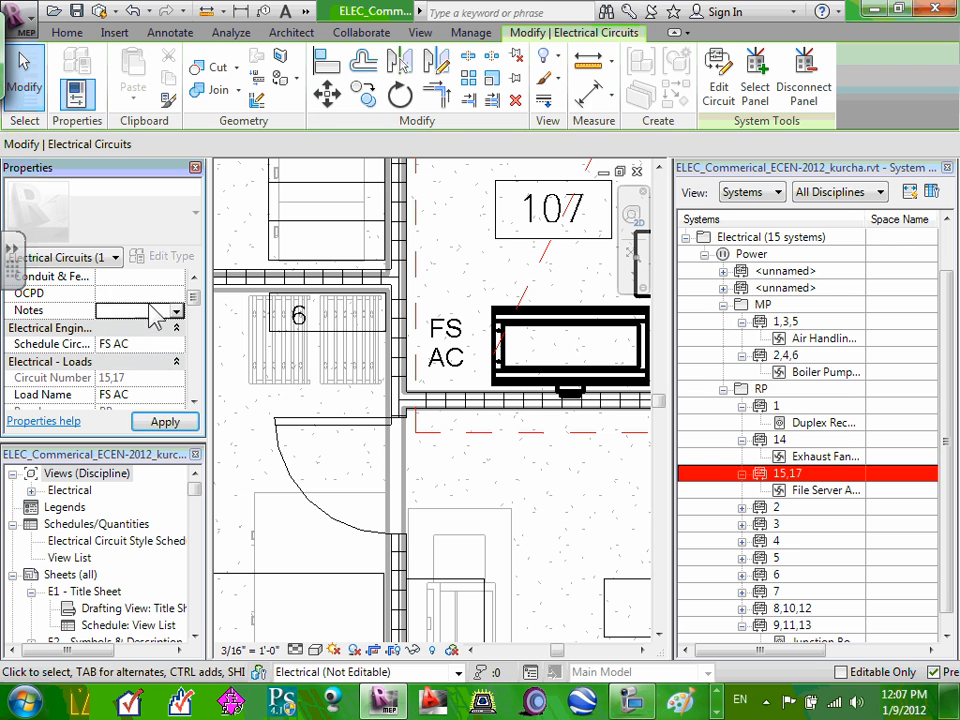
pyautogui.click(165, 421)
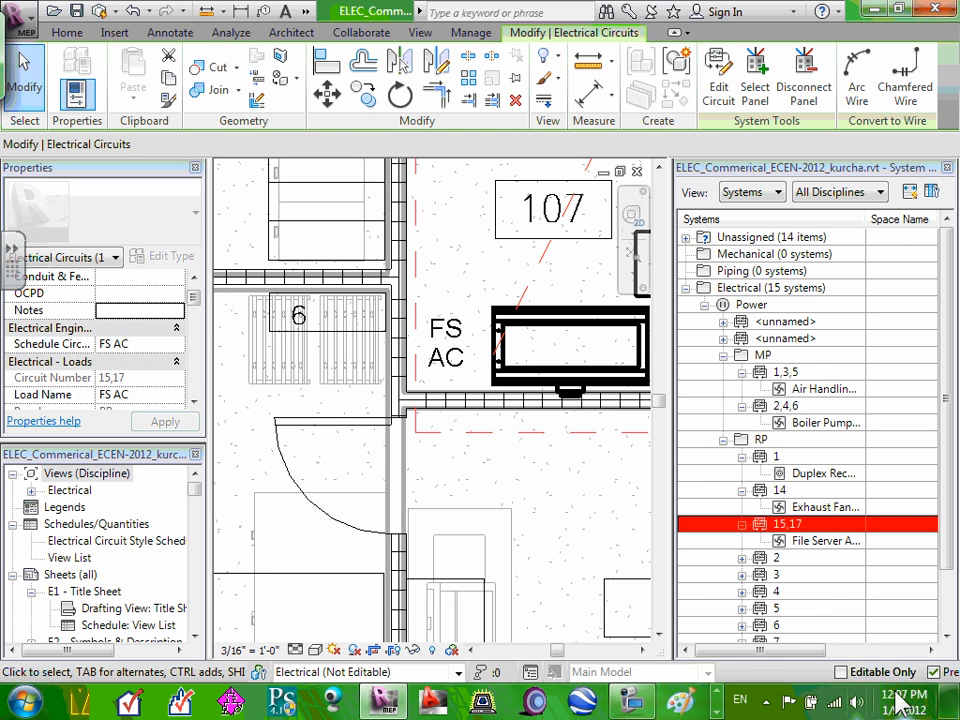
# Clear the circuit selection in the floor plan and close the System Browser
pyautogui.moveTo(789, 651); pyautogui.dragTo(518, 637)
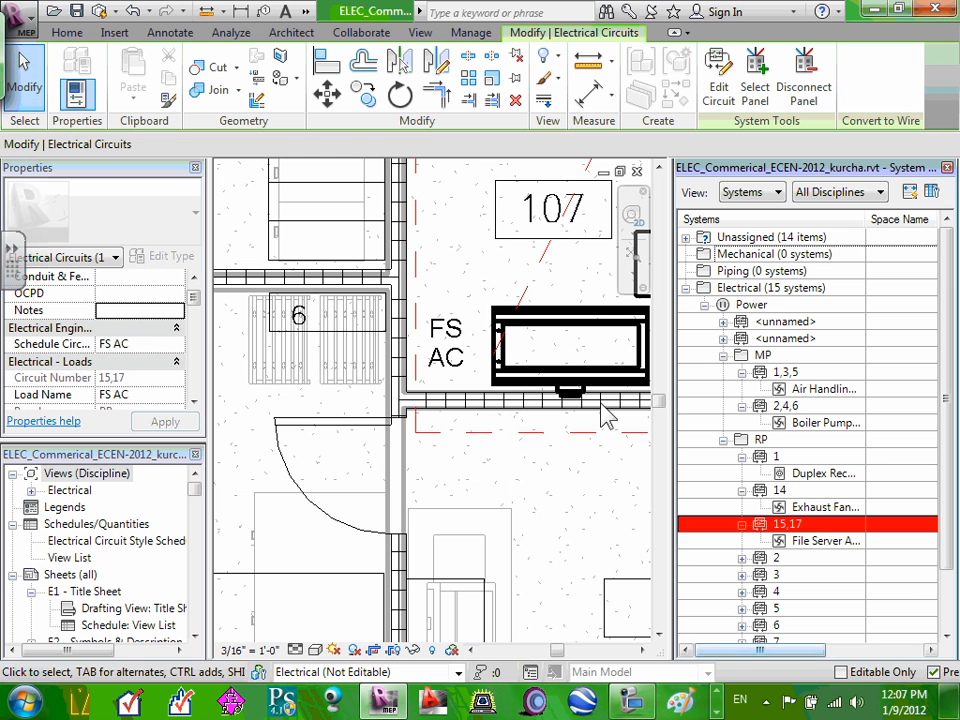
pyautogui.click(568, 498)
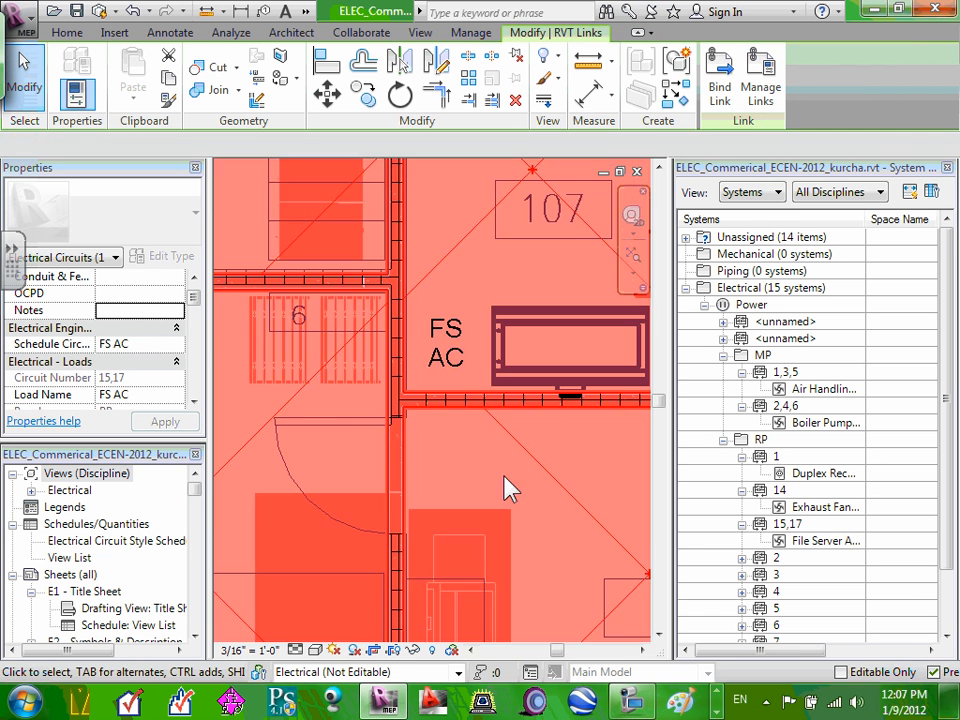
pyautogui.click(502, 477)
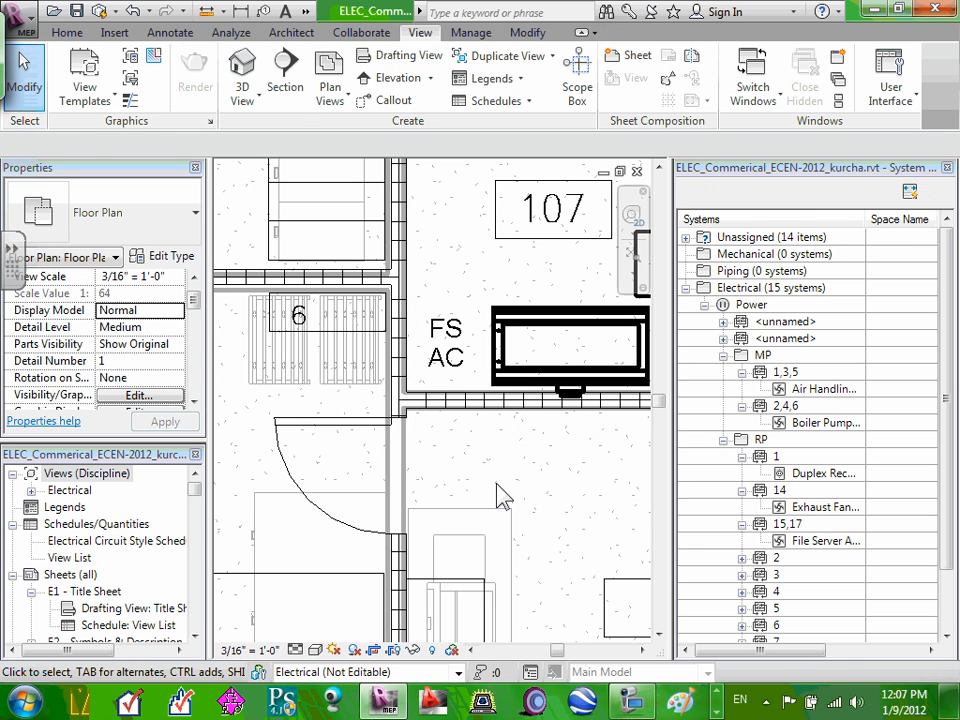
pyautogui.scroll(-1, 502, 474)
pyautogui.scroll(-1, 505, 475)
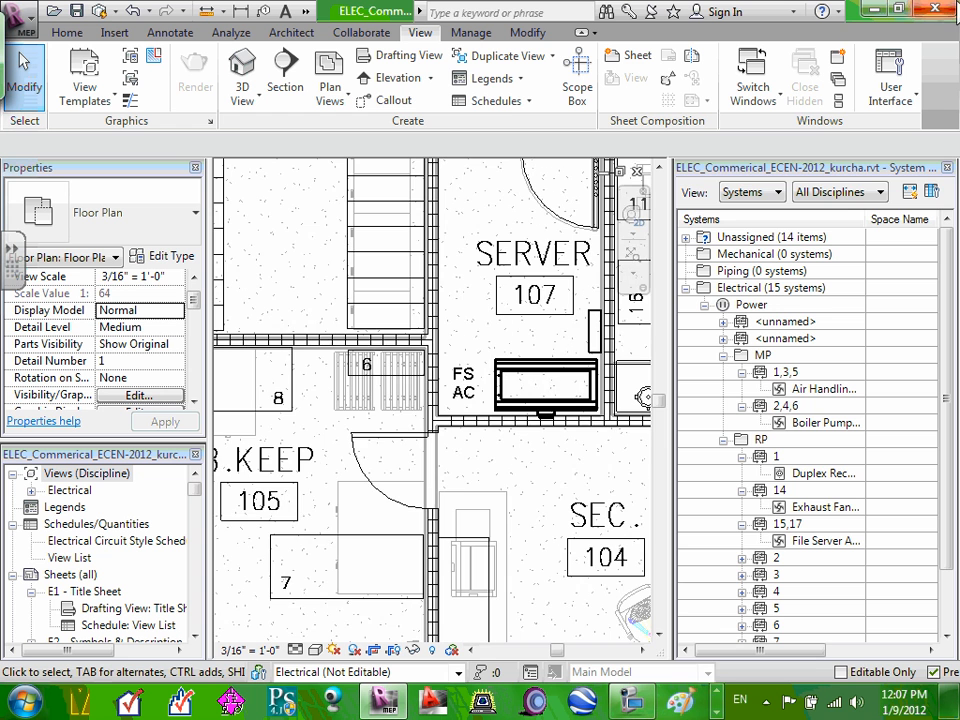
pyautogui.click(946, 167)
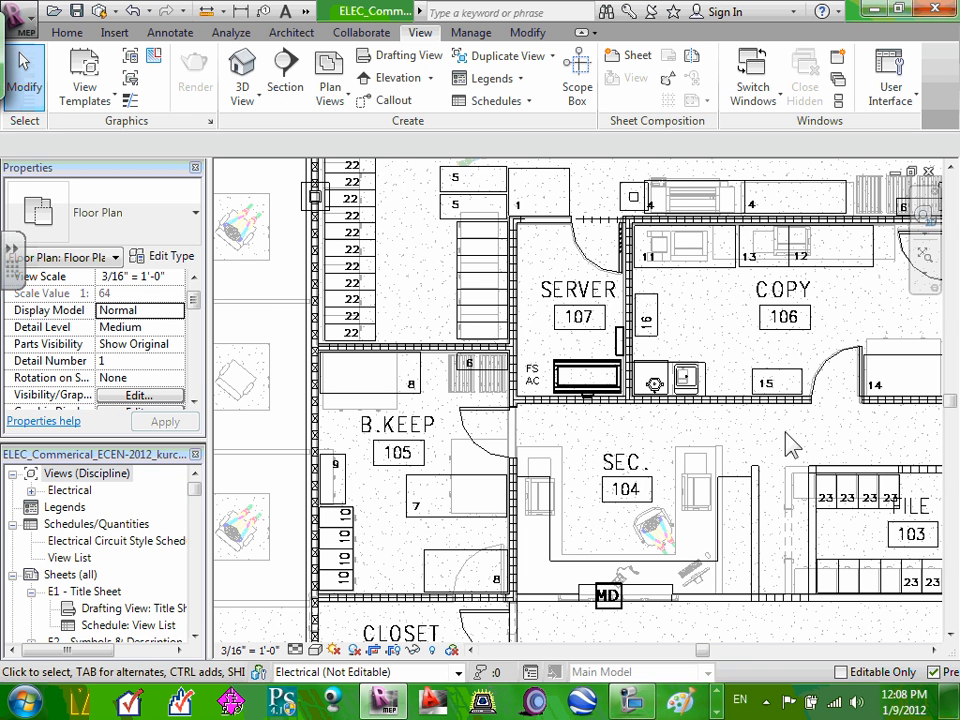
pyautogui.scroll(-2, 735, 419)
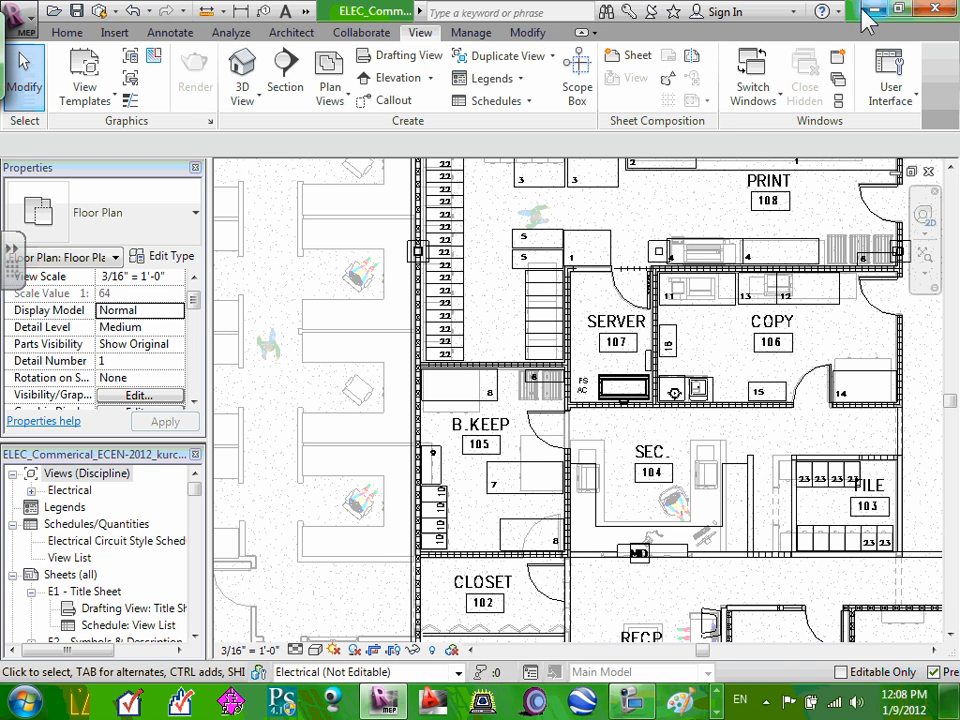
pyautogui.click(641, 703)
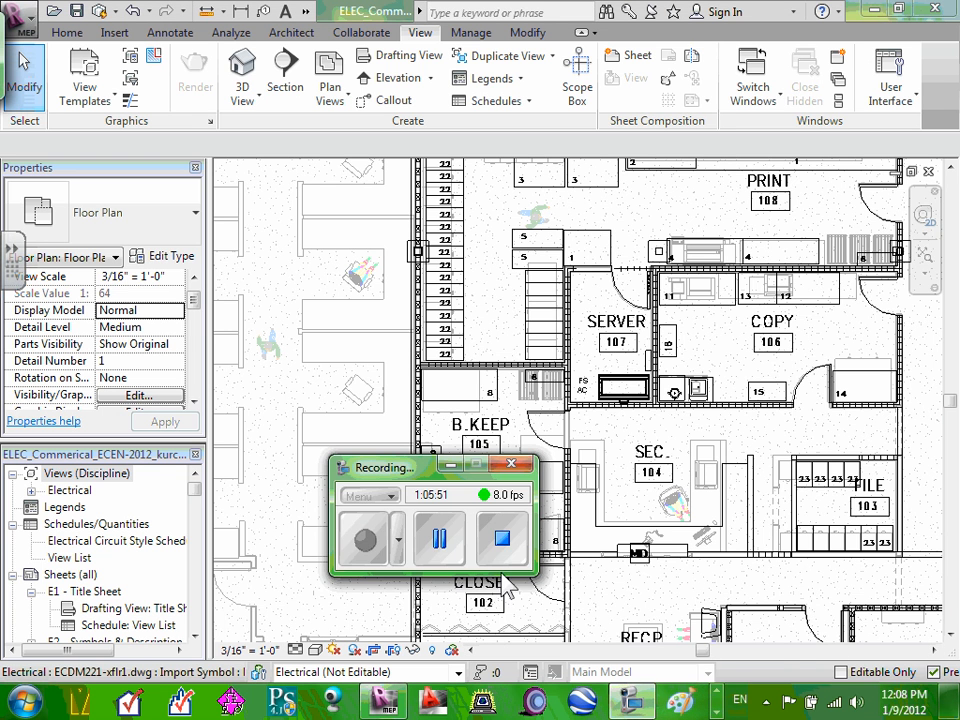